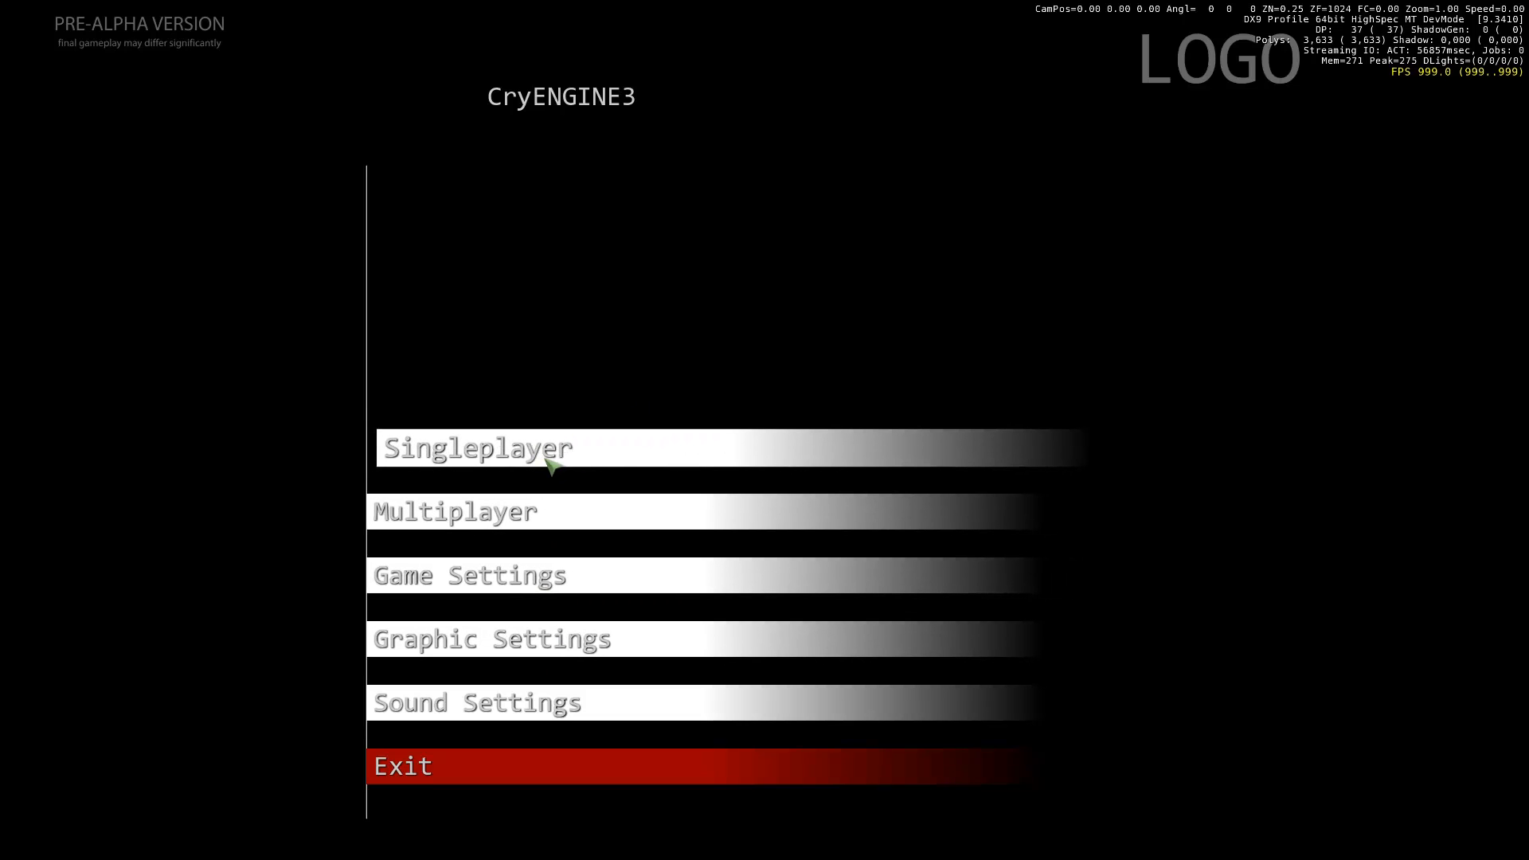
click(548, 461)
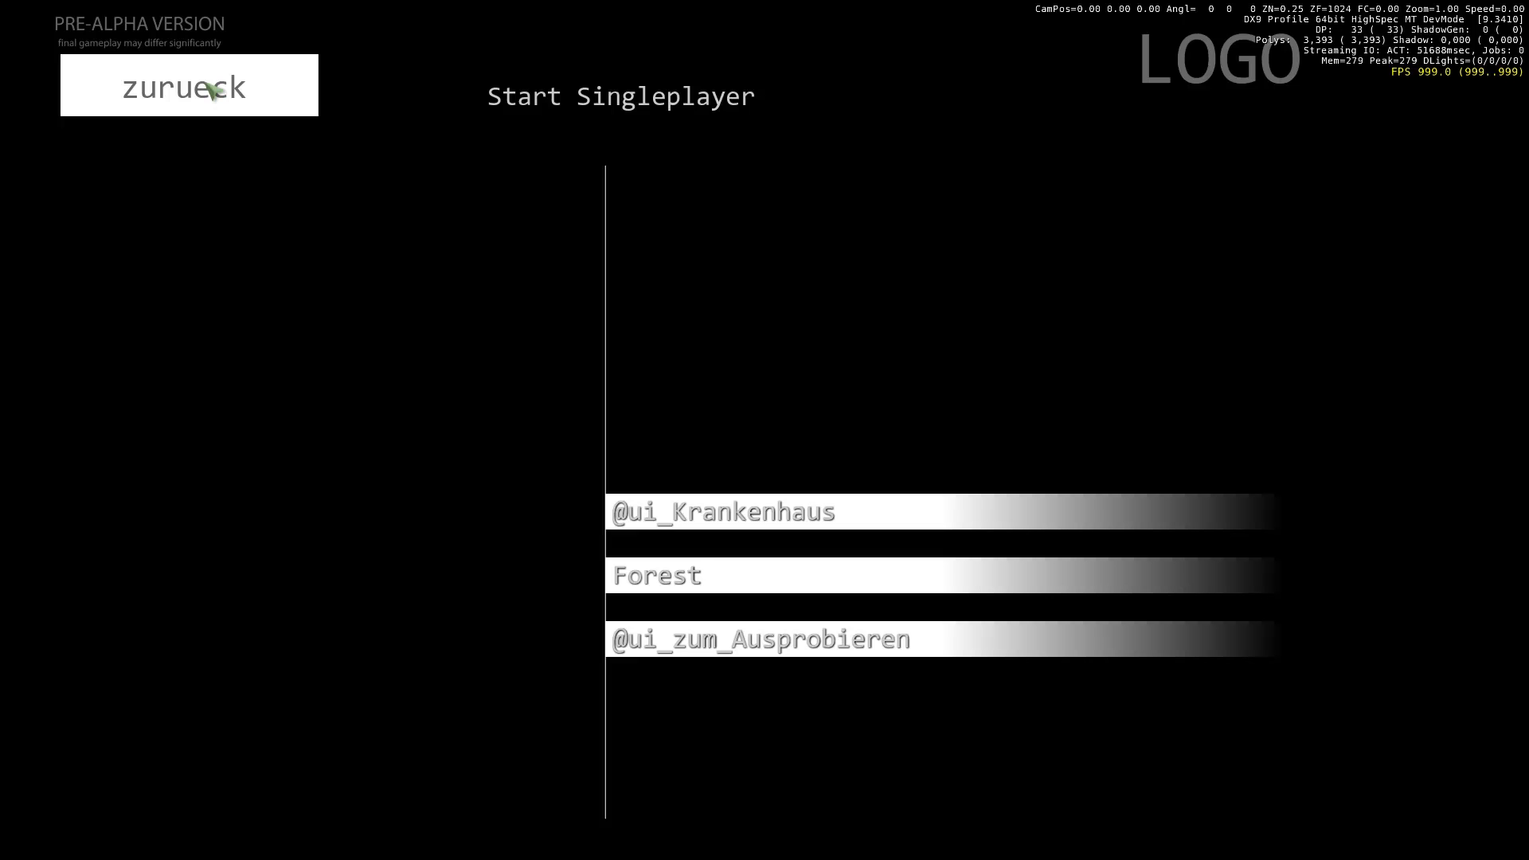
click(729, 638)
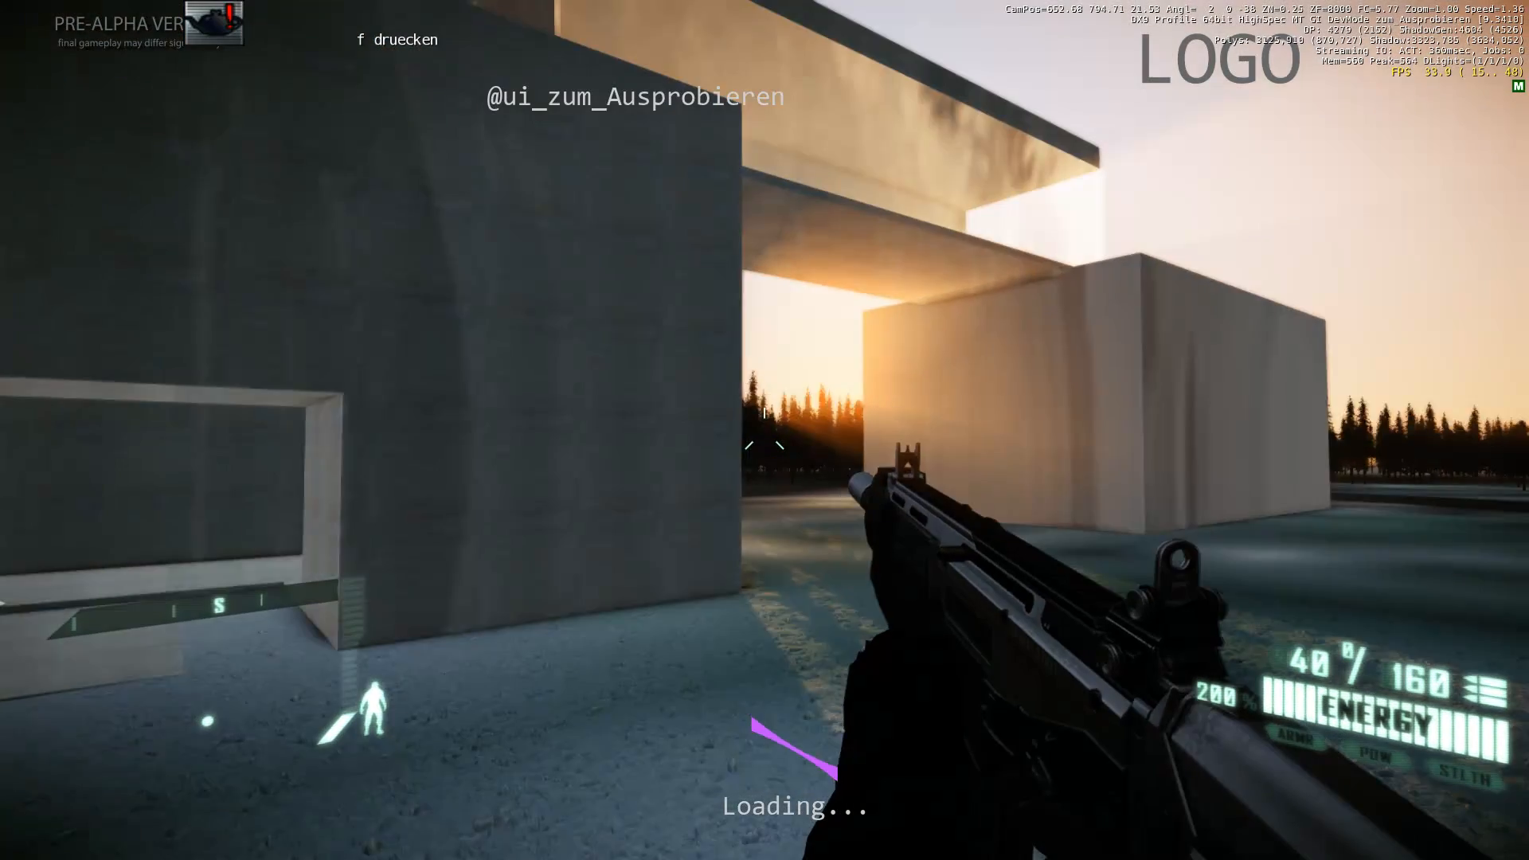
key(w)
key(Escape)
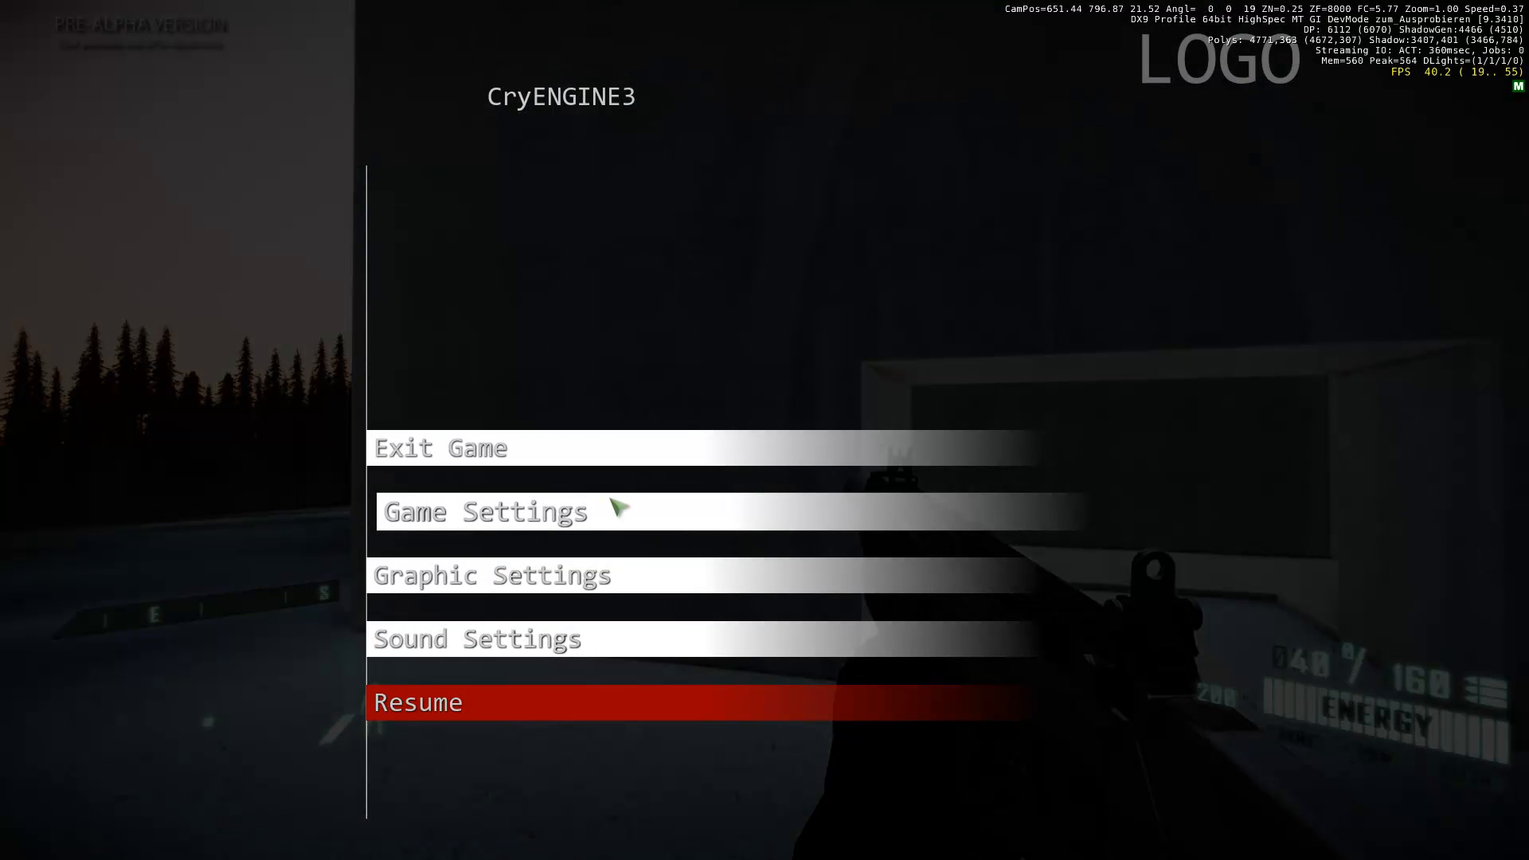
click(573, 715)
- Walk around the concrete buildings in the level and fire the rifle
key(w)
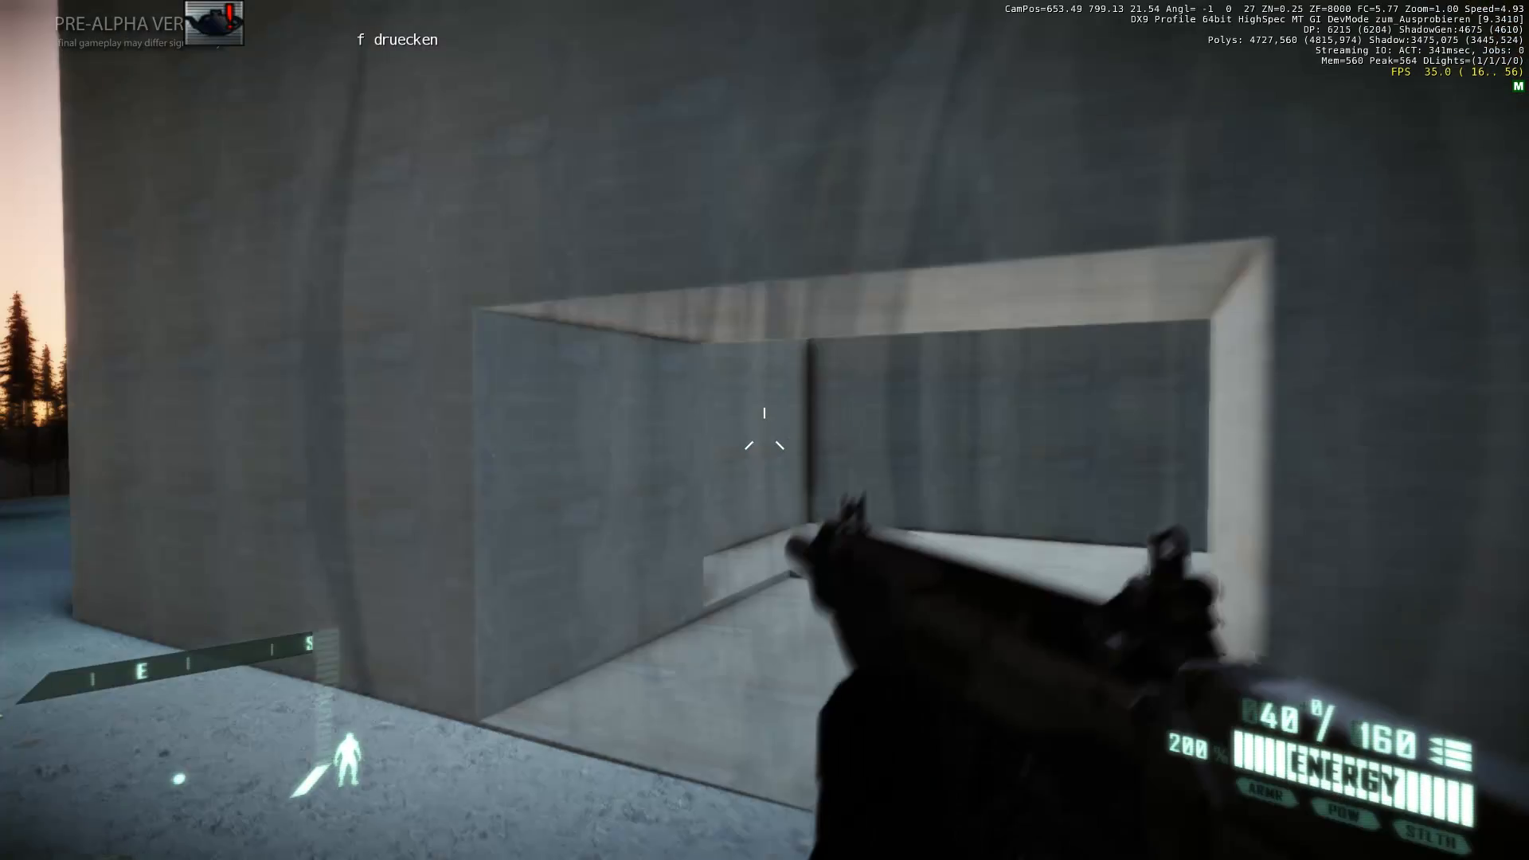
key(w)
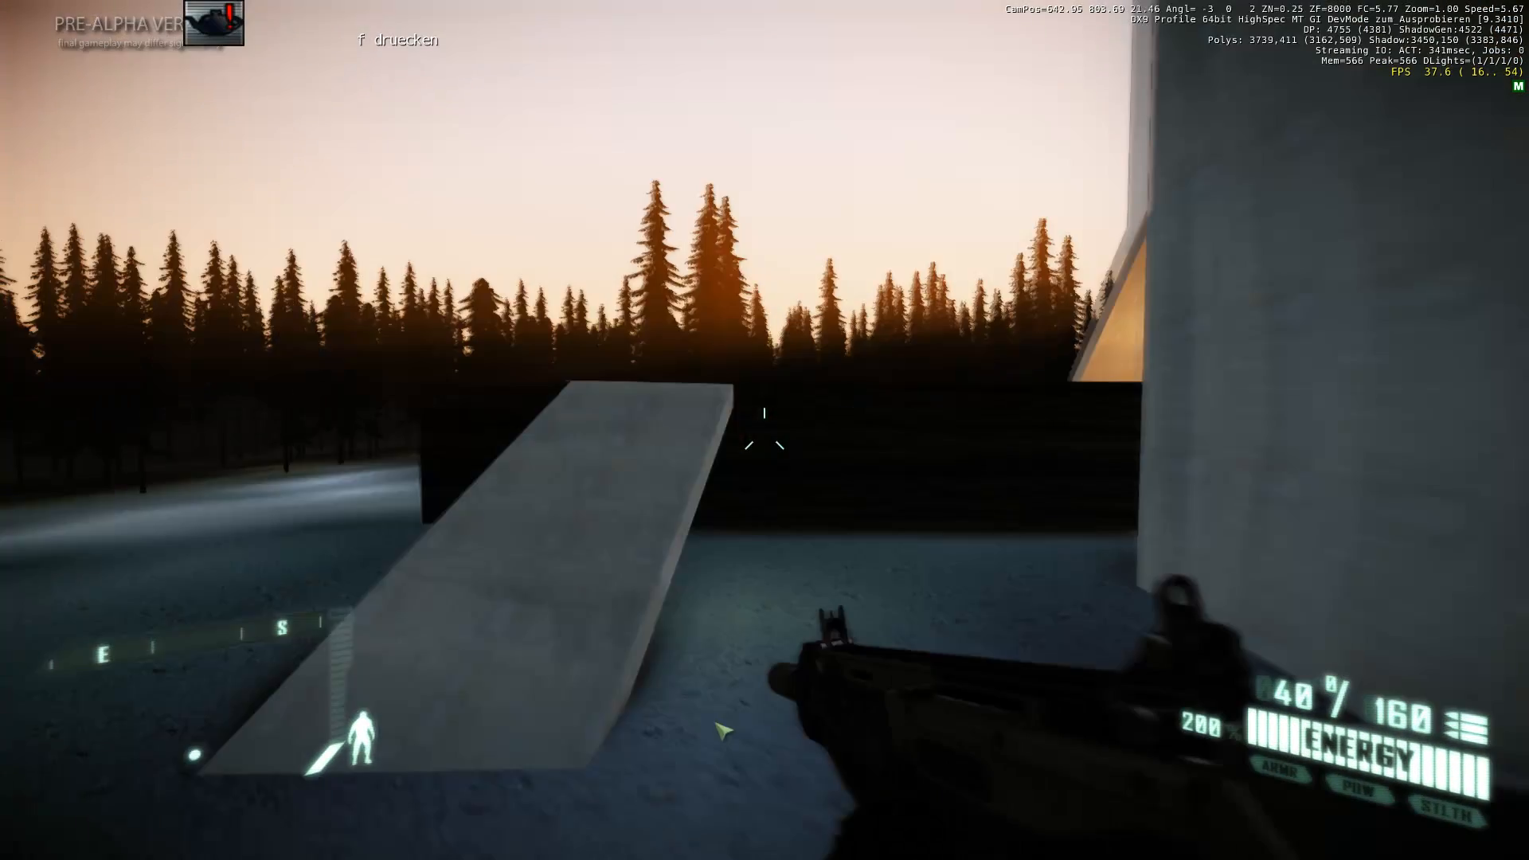
key(w)
click(764, 430)
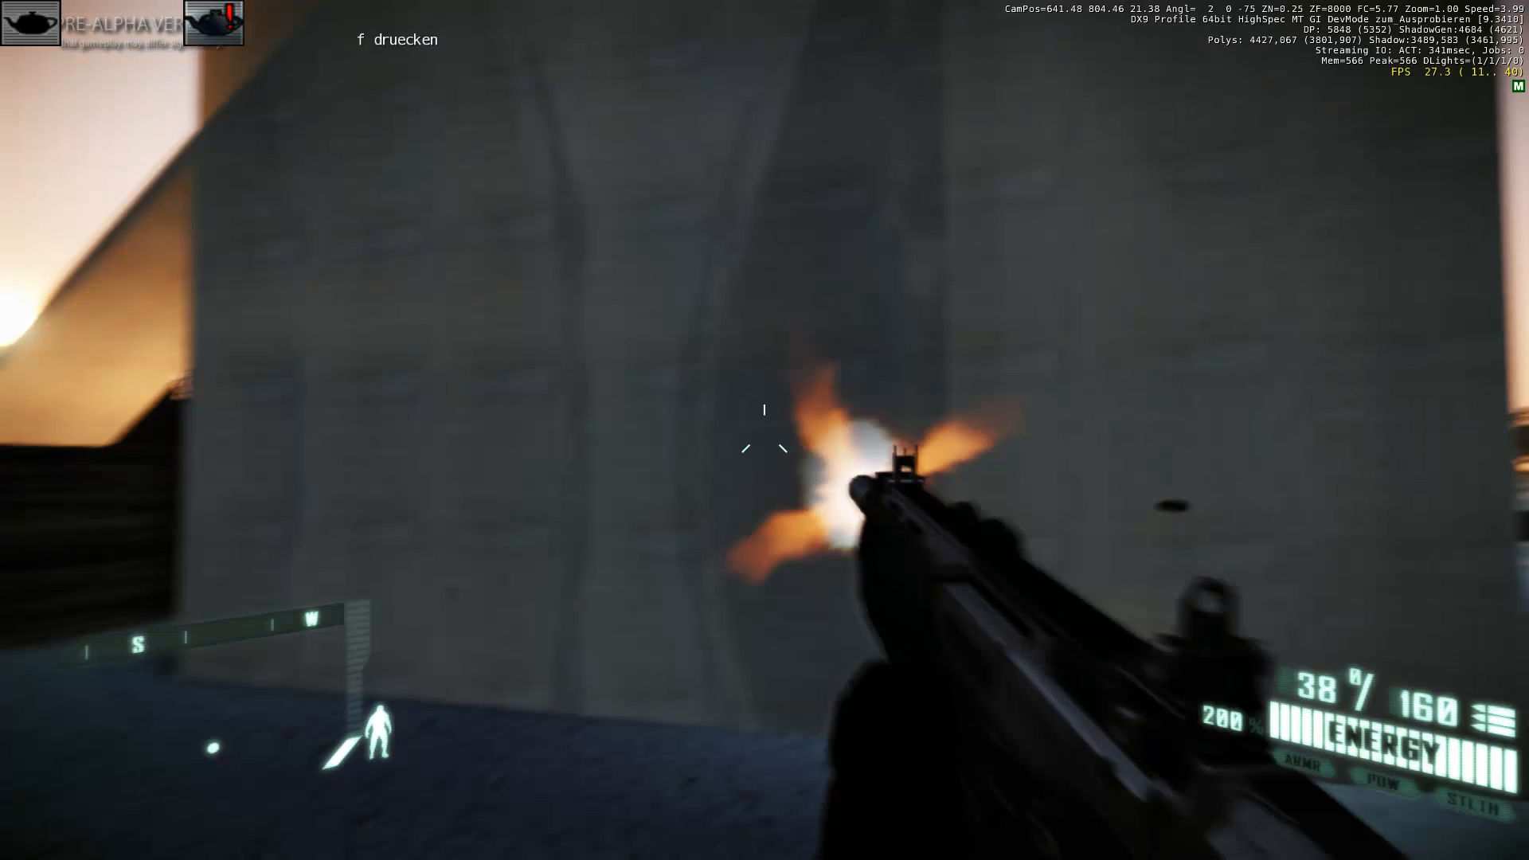
- Pause the game and exit to the main menu, confirming the exit prompt
key(Escape)
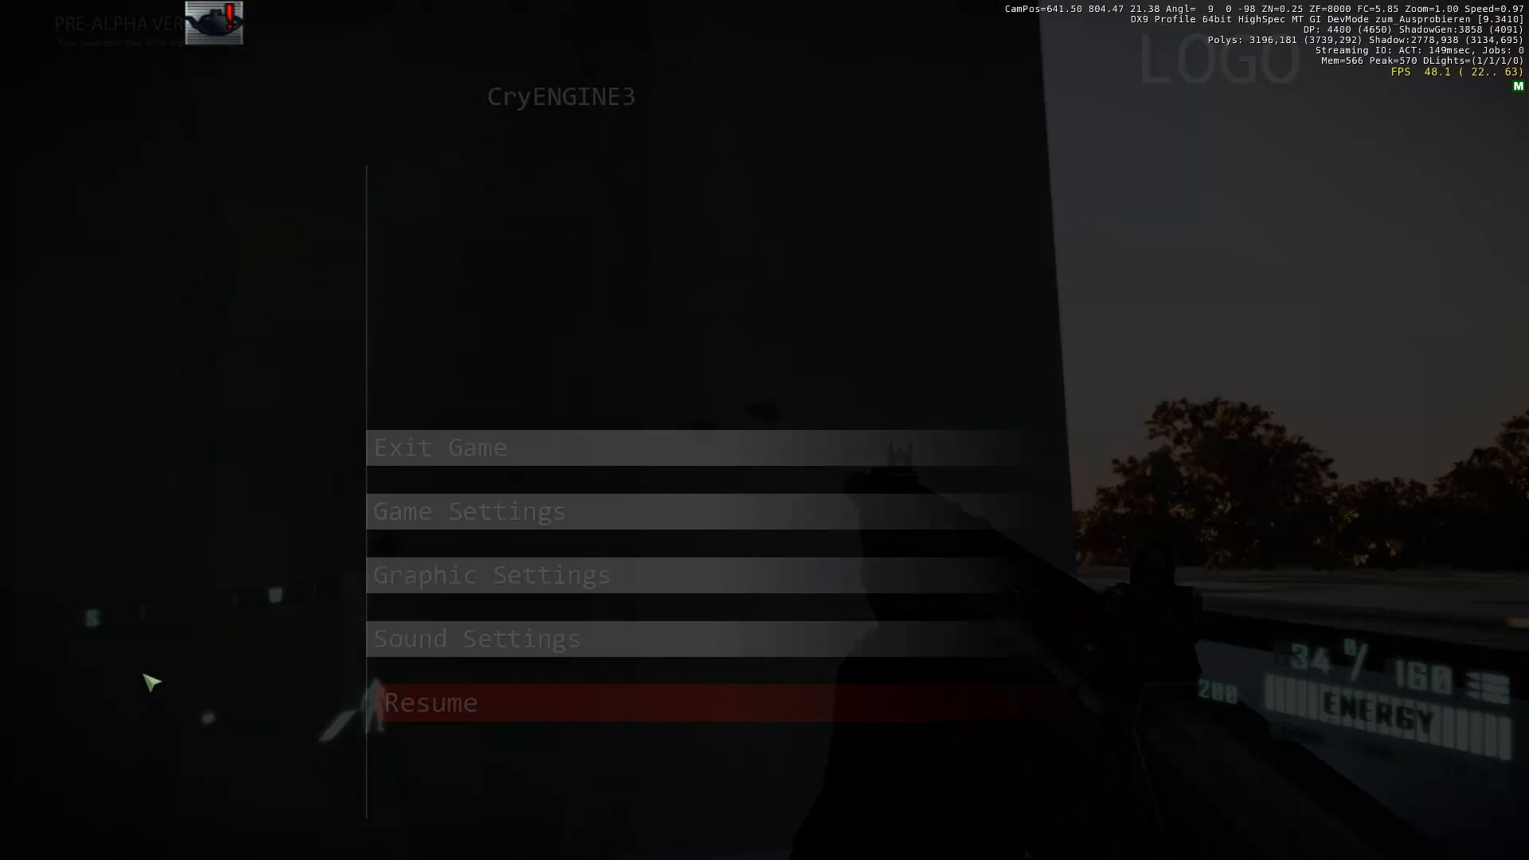
click(518, 452)
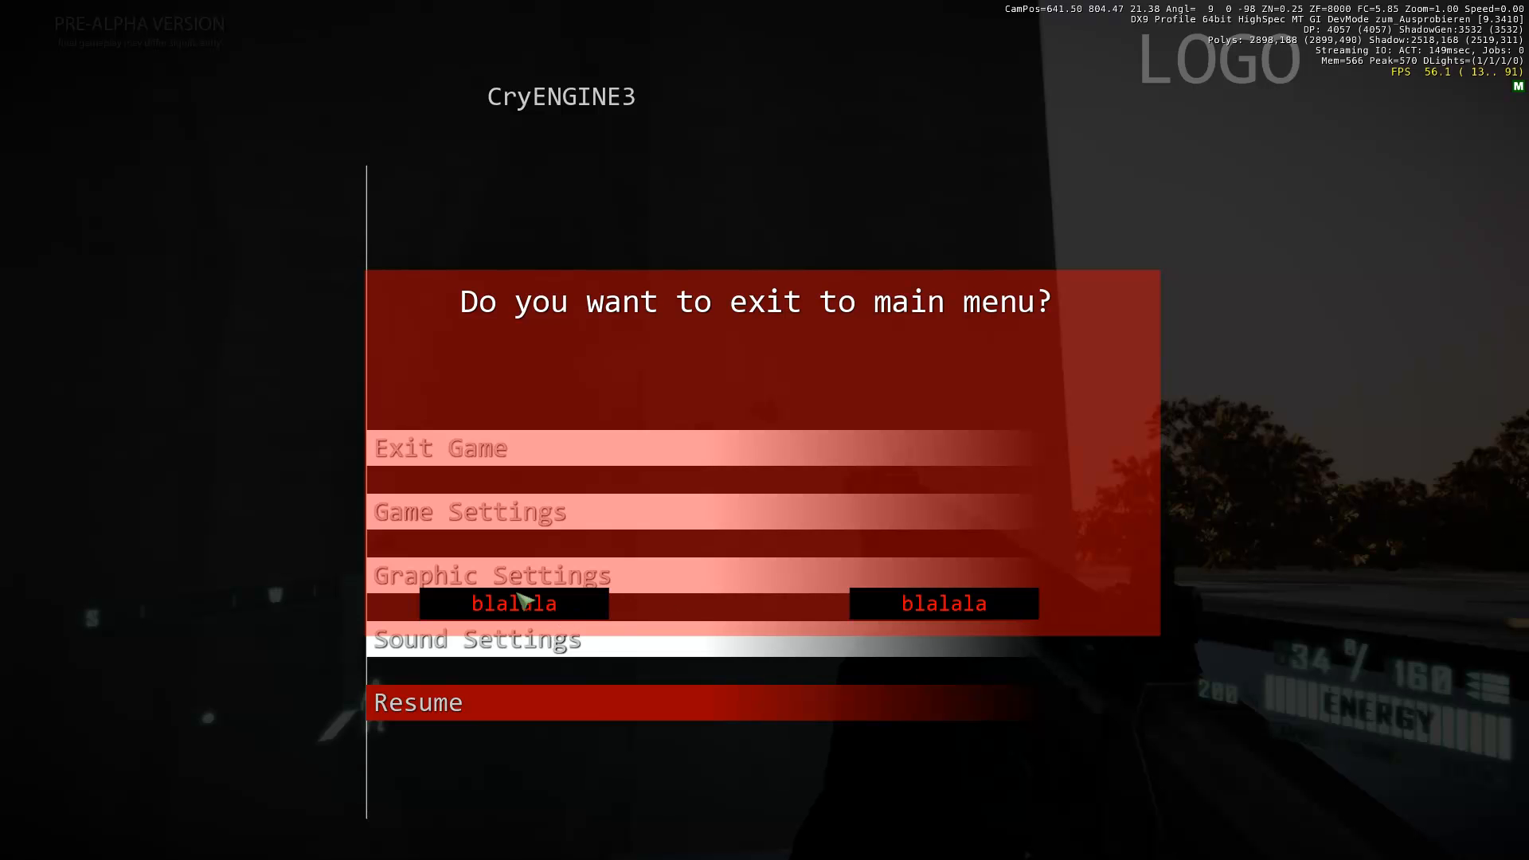
click(535, 603)
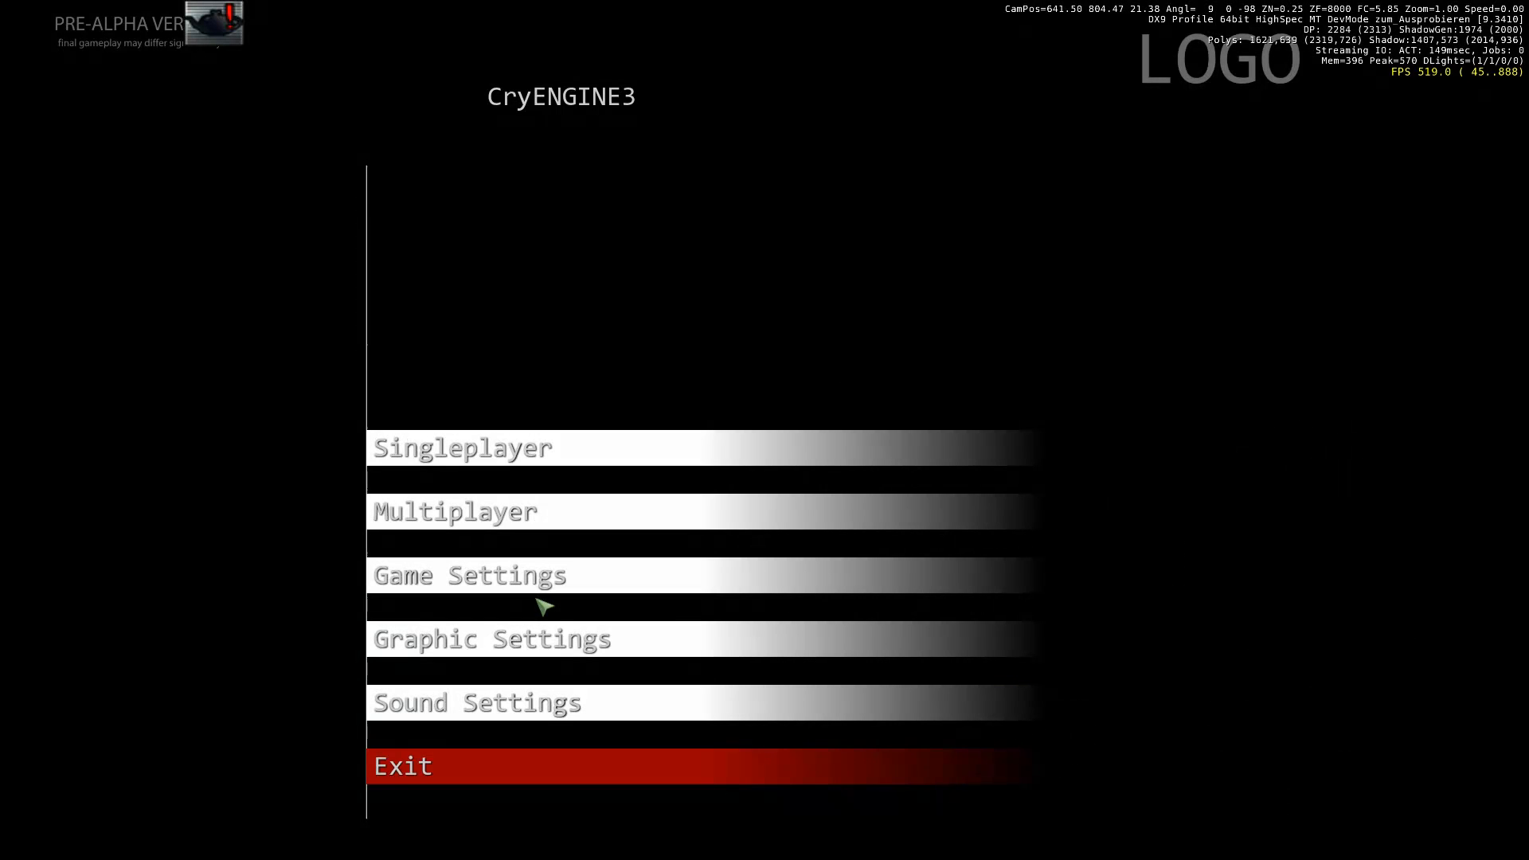
- Bring up the main menu's exit-game prompt and leave game mode to return to the Sandbox editor
click(471, 766)
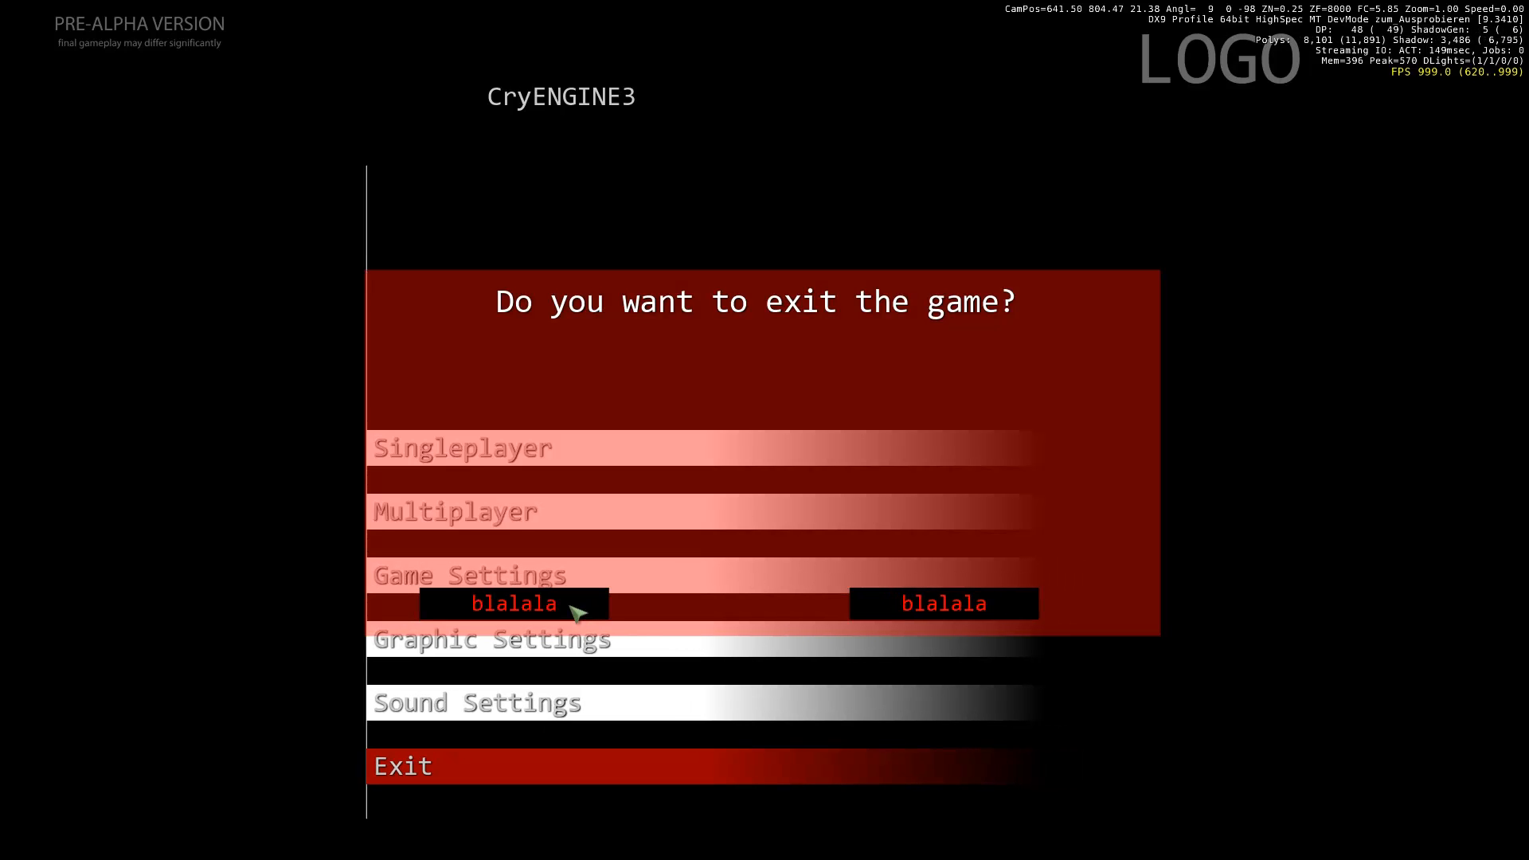
key(Escape)
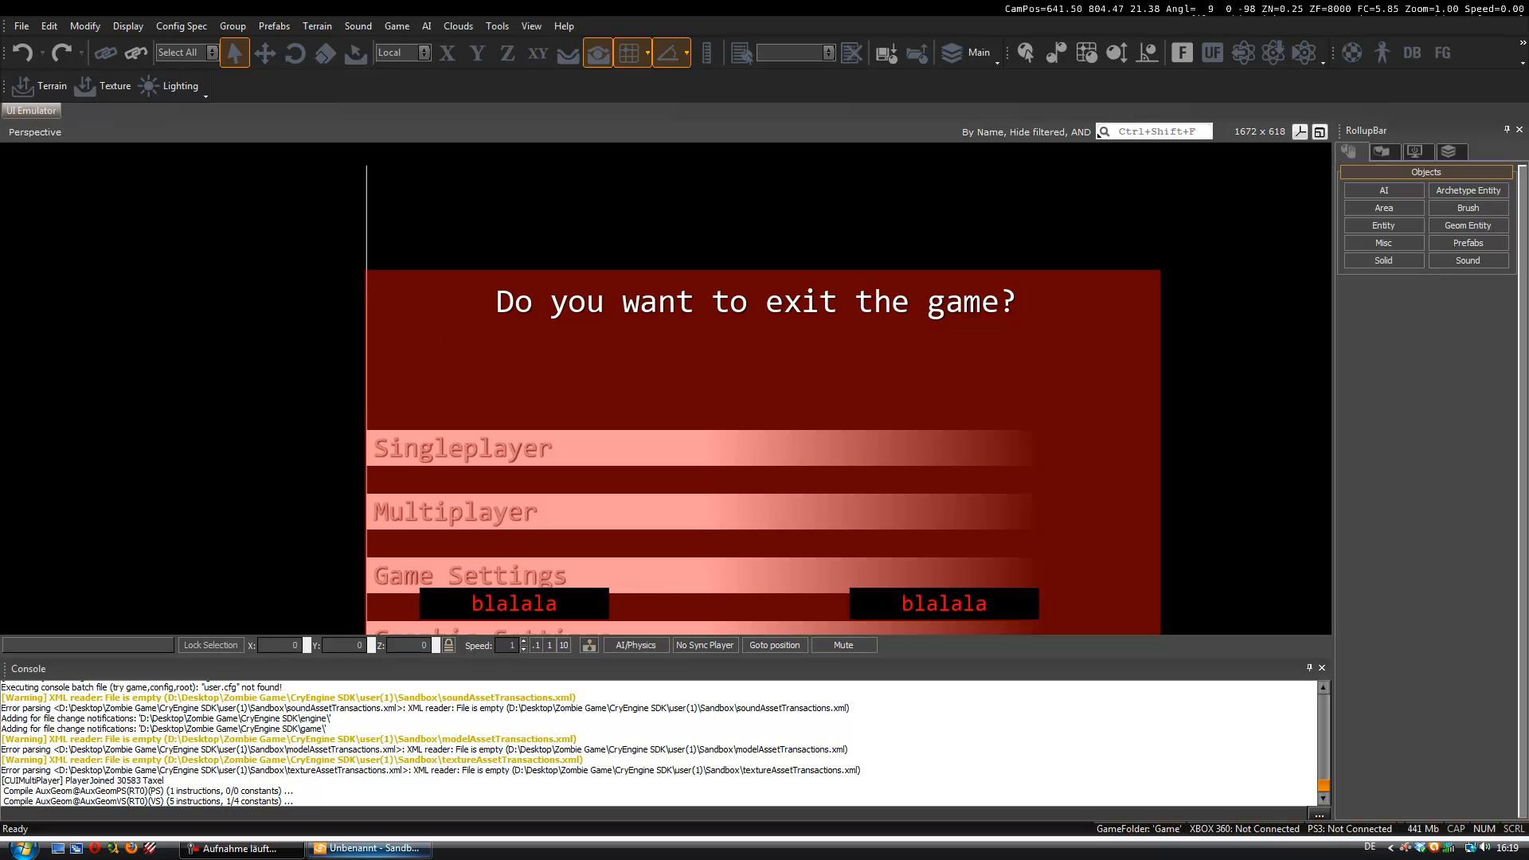
click(354, 845)
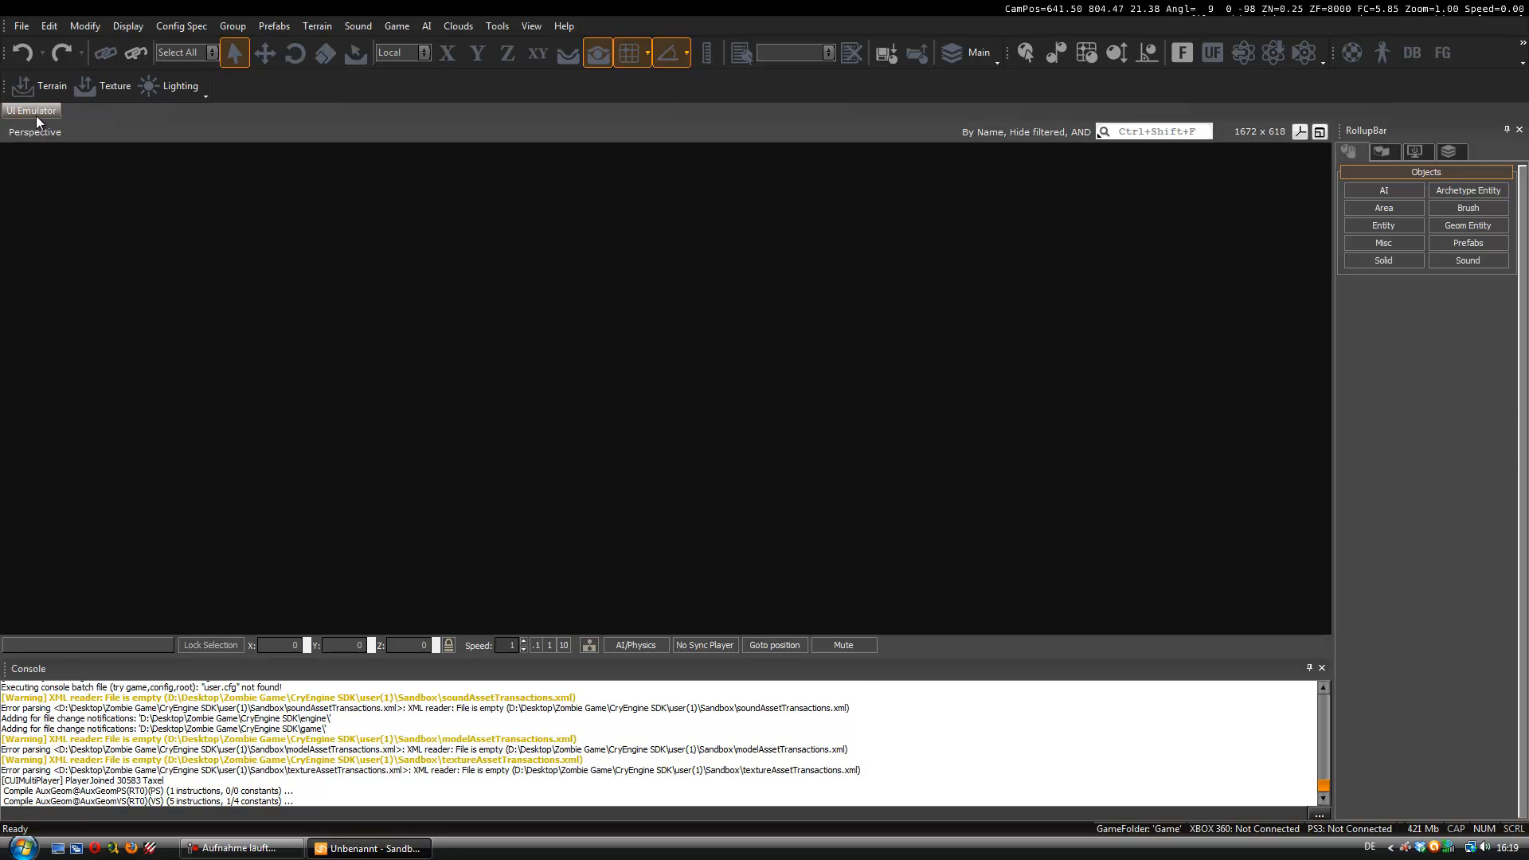
- Open the UI Emulator view pane and enlarge it downward over the viewport and console
click(37, 111)
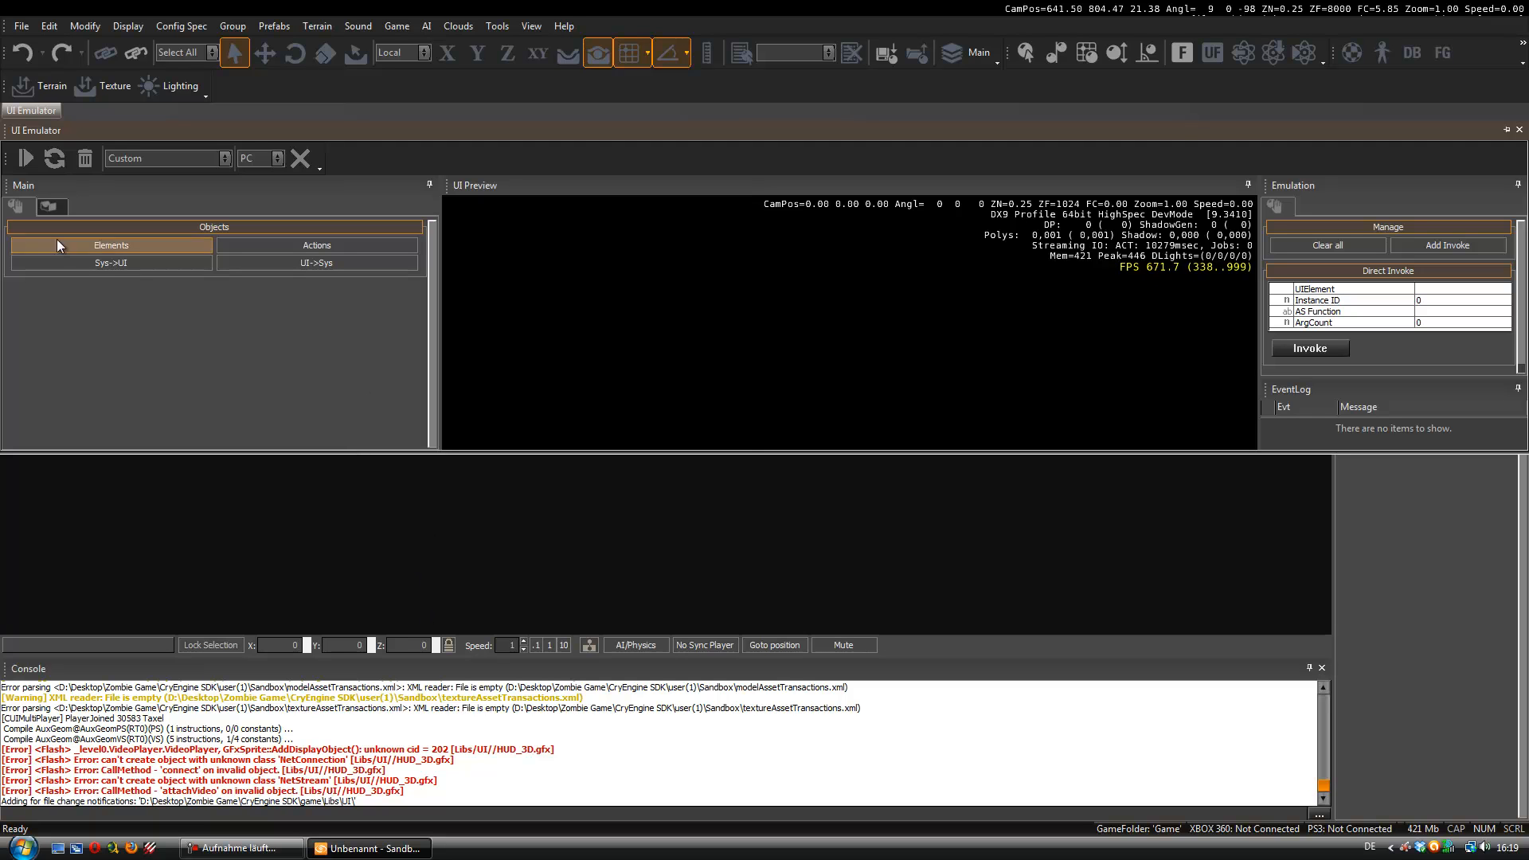
click(680, 541)
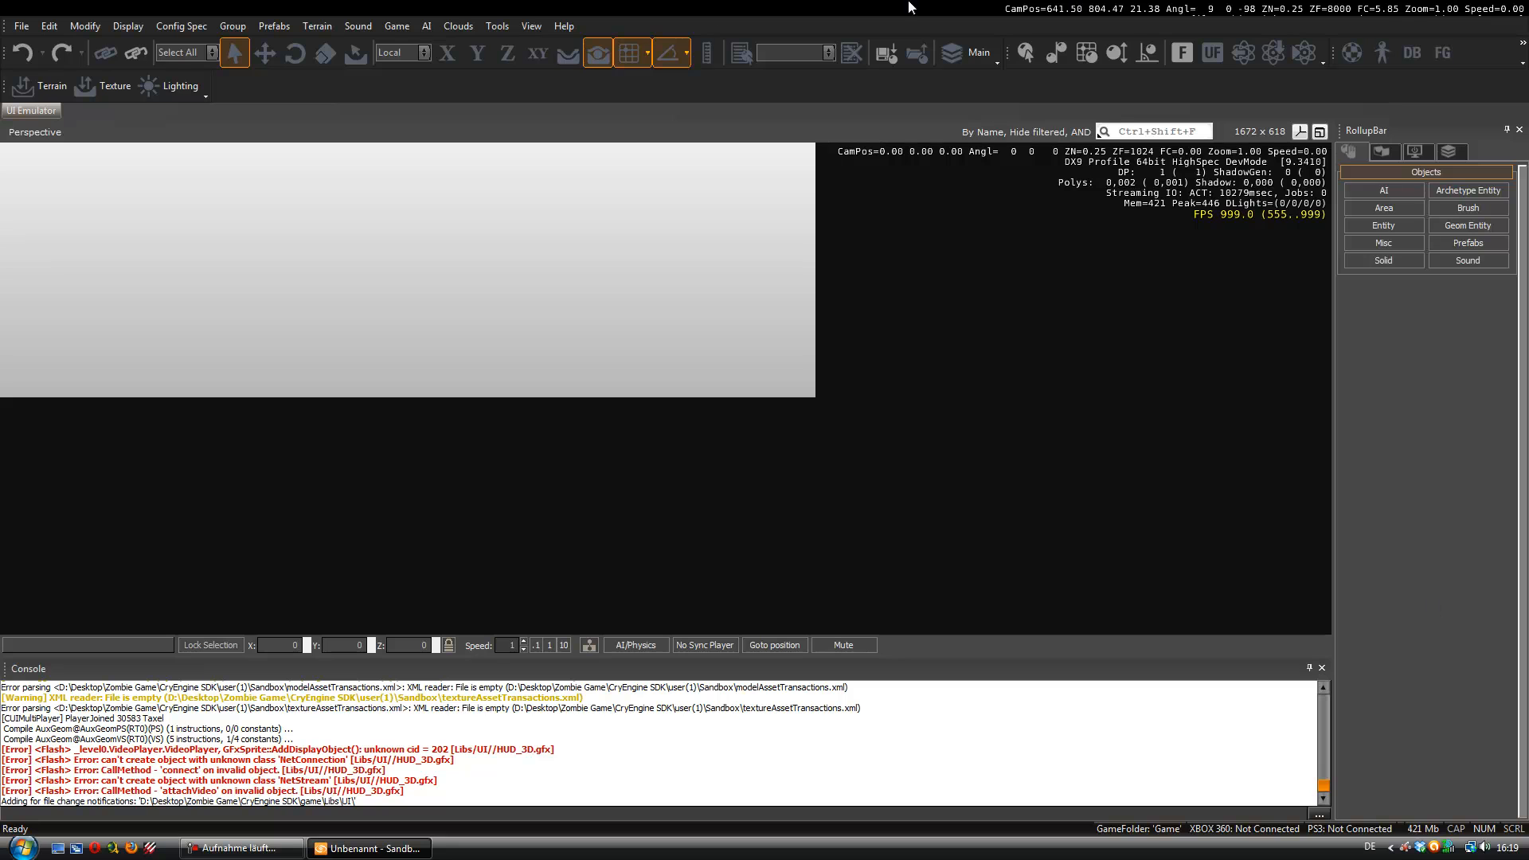
click(526, 26)
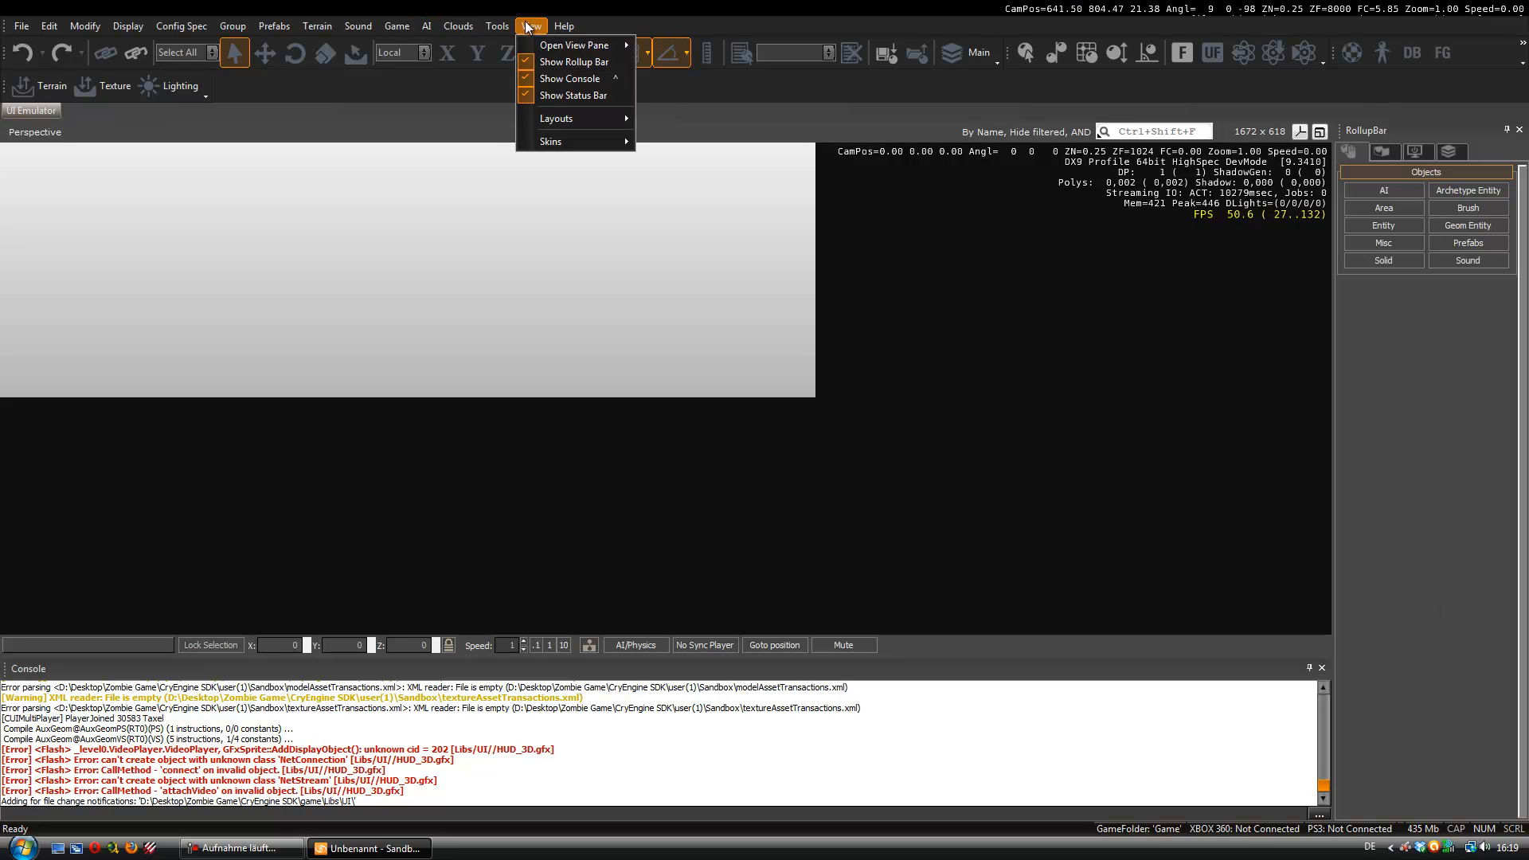
mouse_move(544, 46)
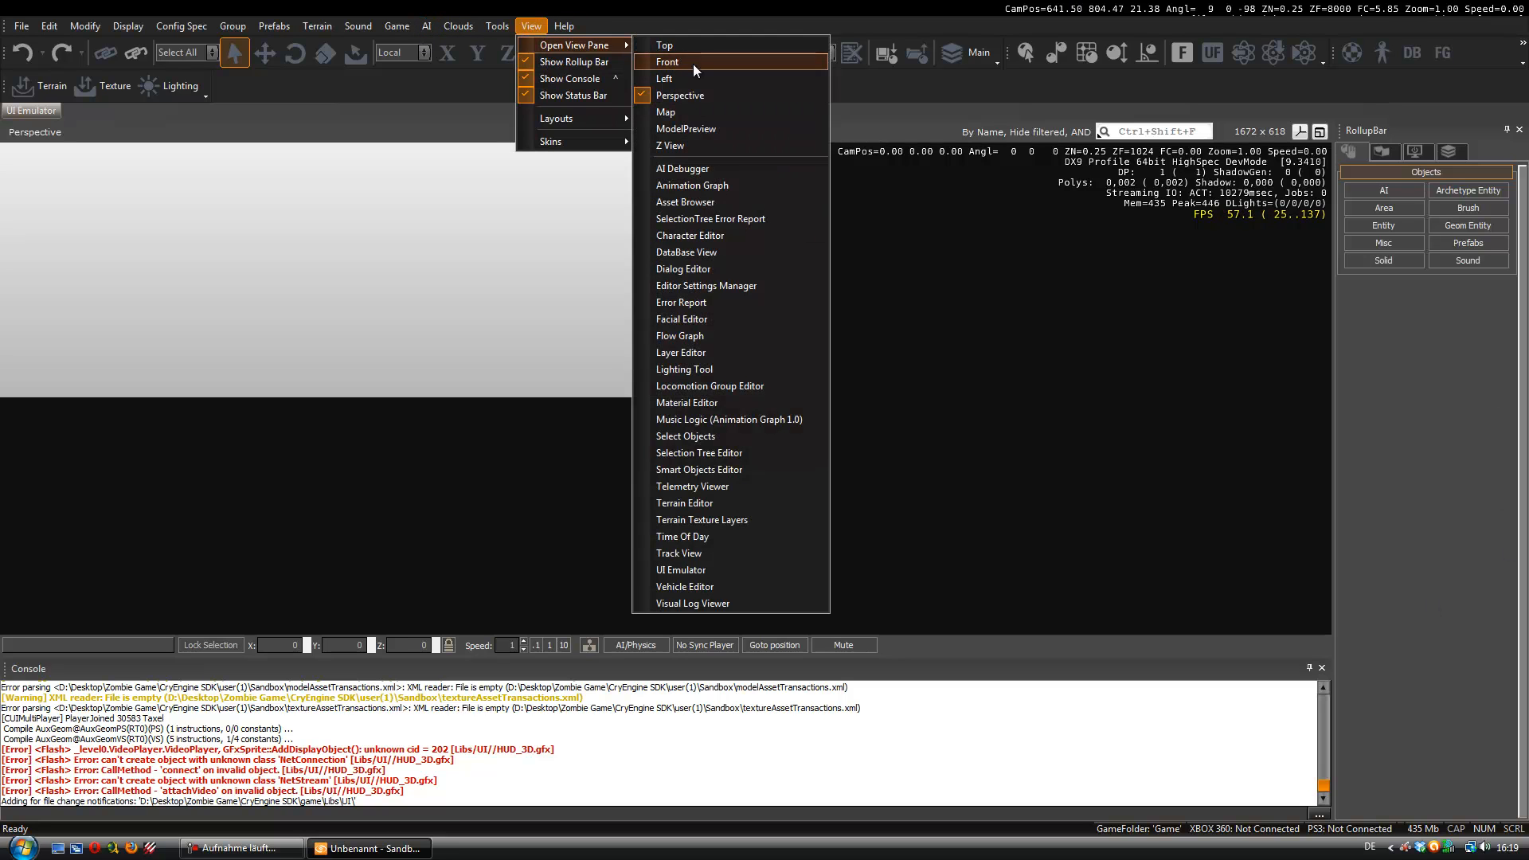
click(719, 571)
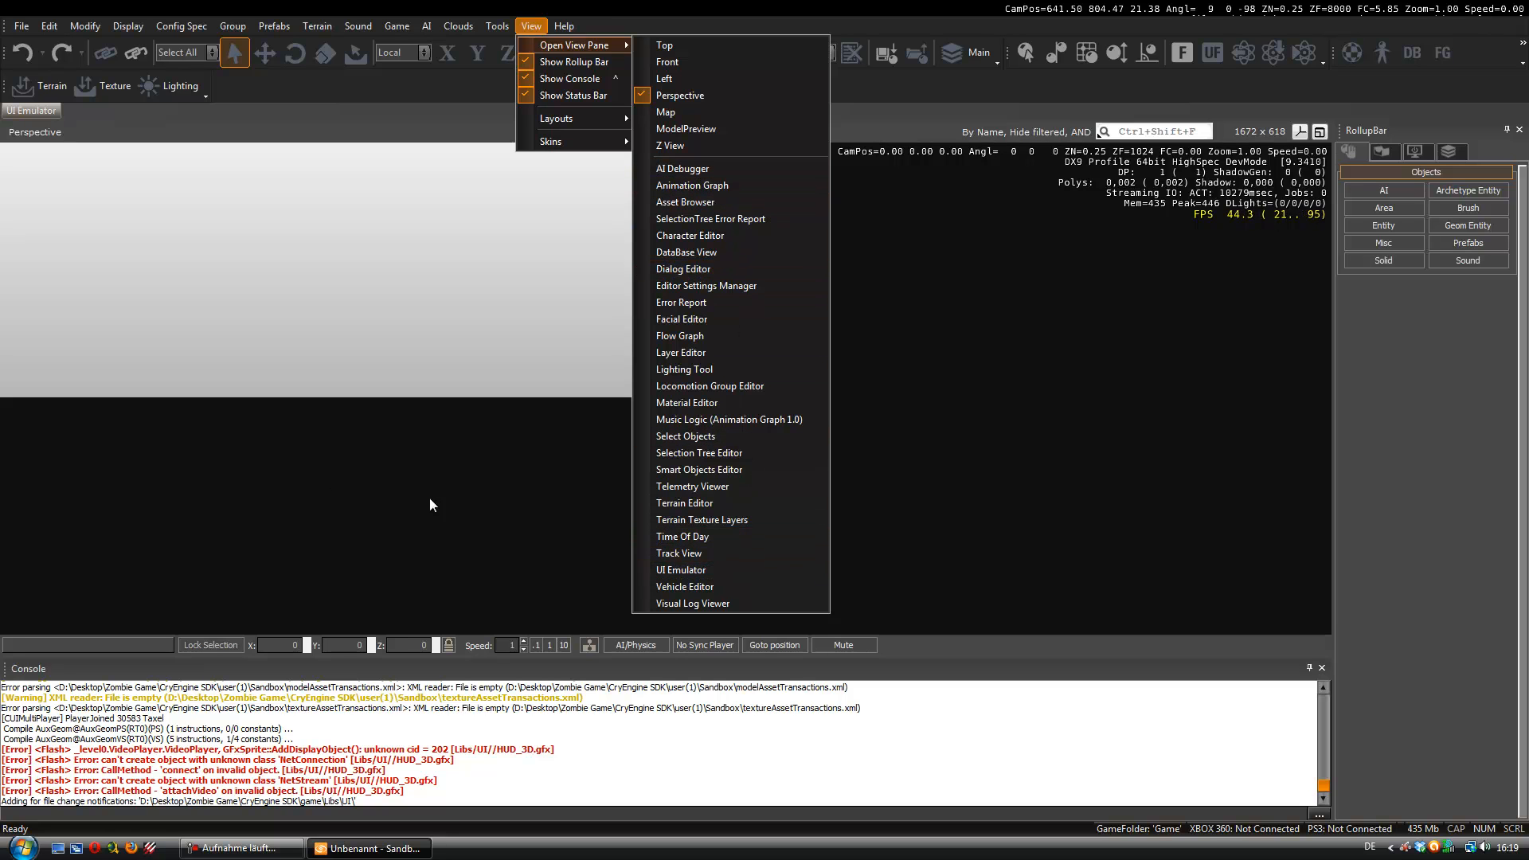
click(35, 110)
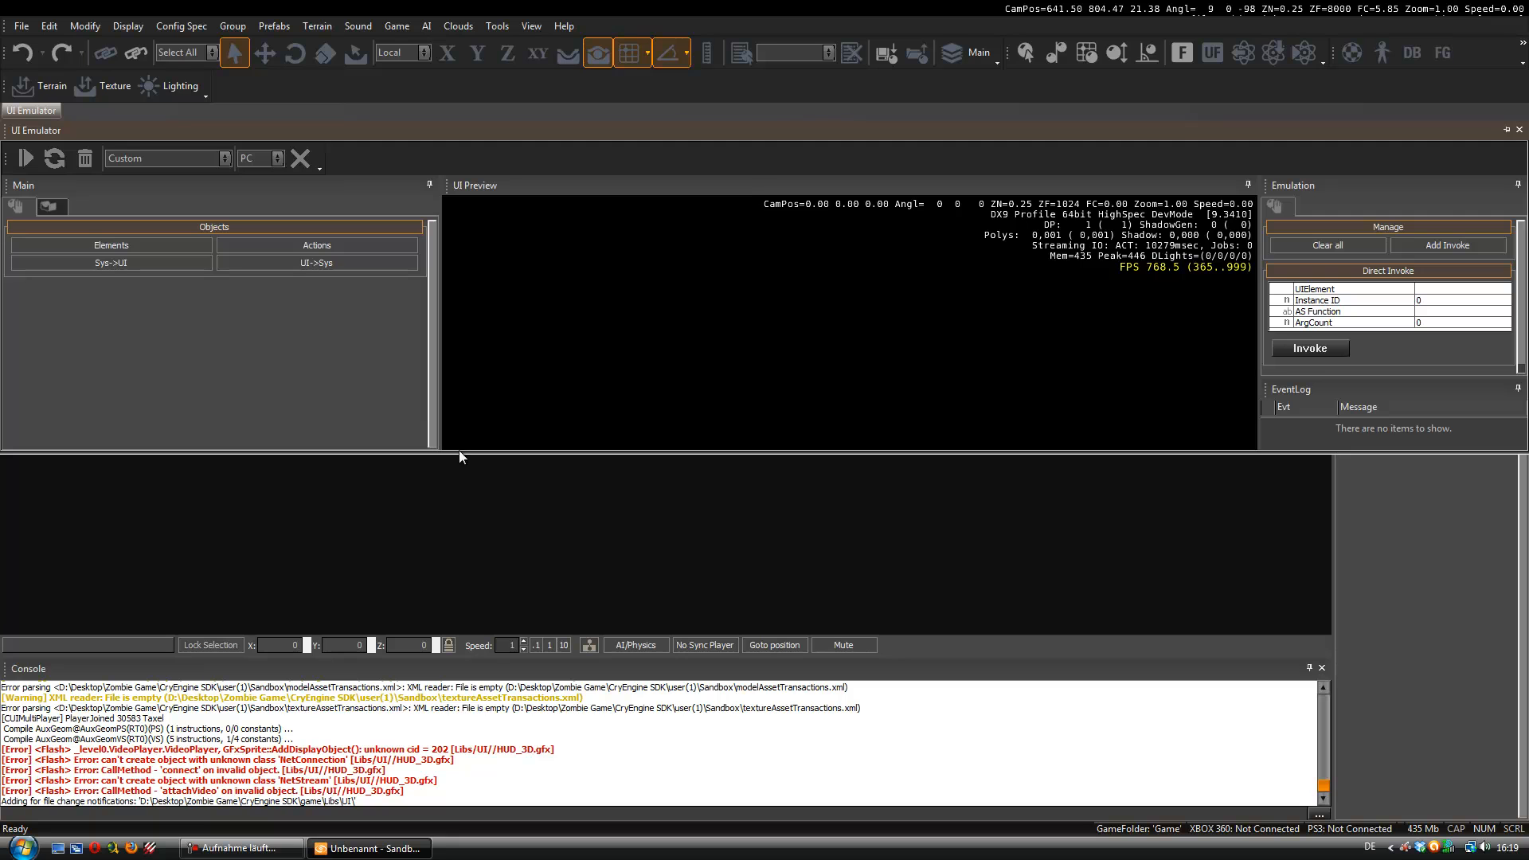
drag(466, 451, 610, 757)
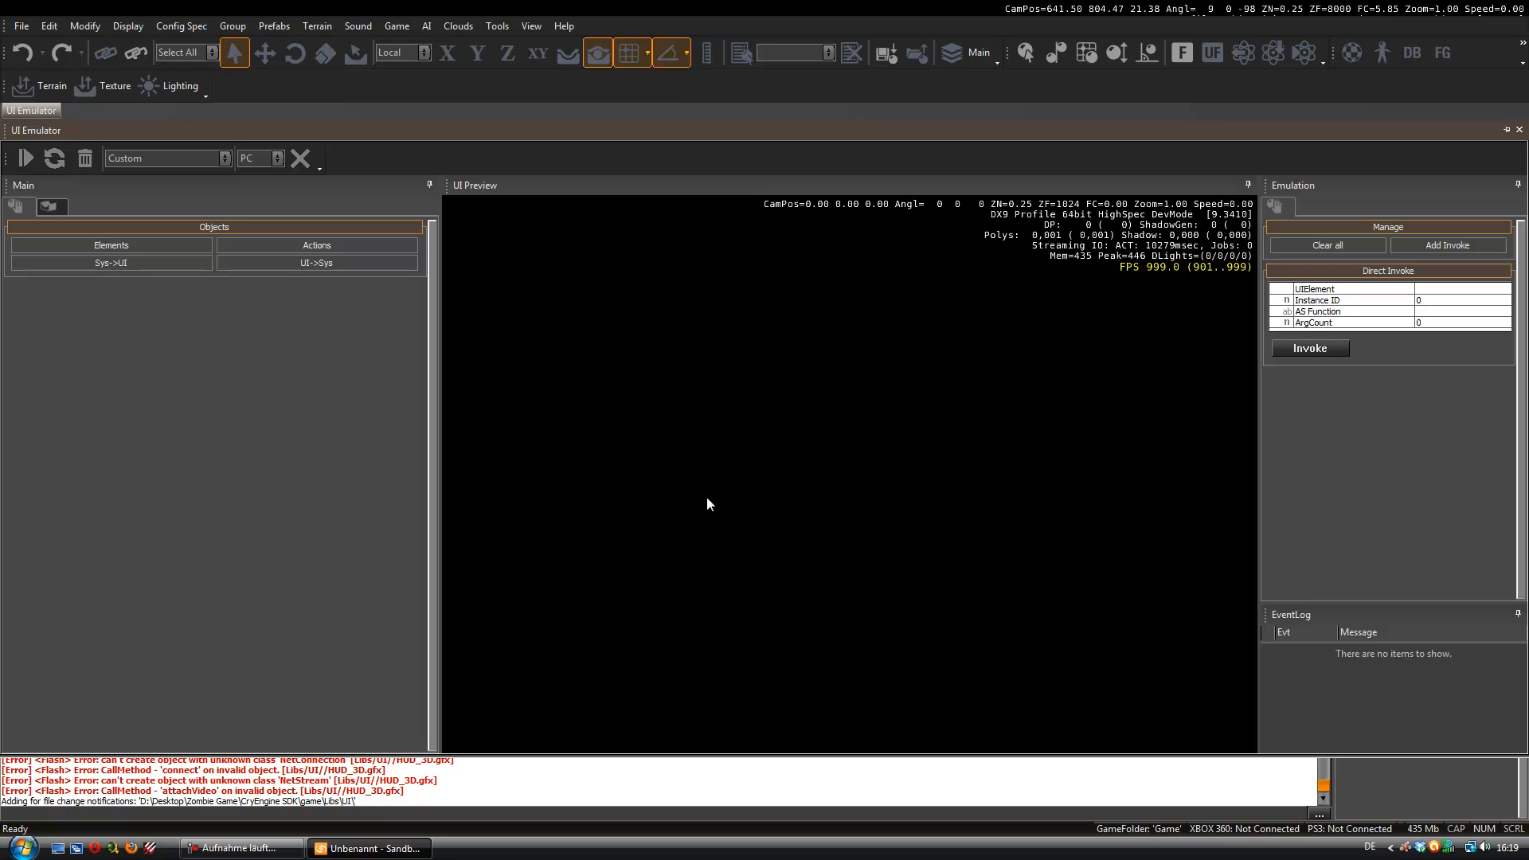
- List the UI elements, load MainMenu in the UI preview and expand its functions
click(119, 246)
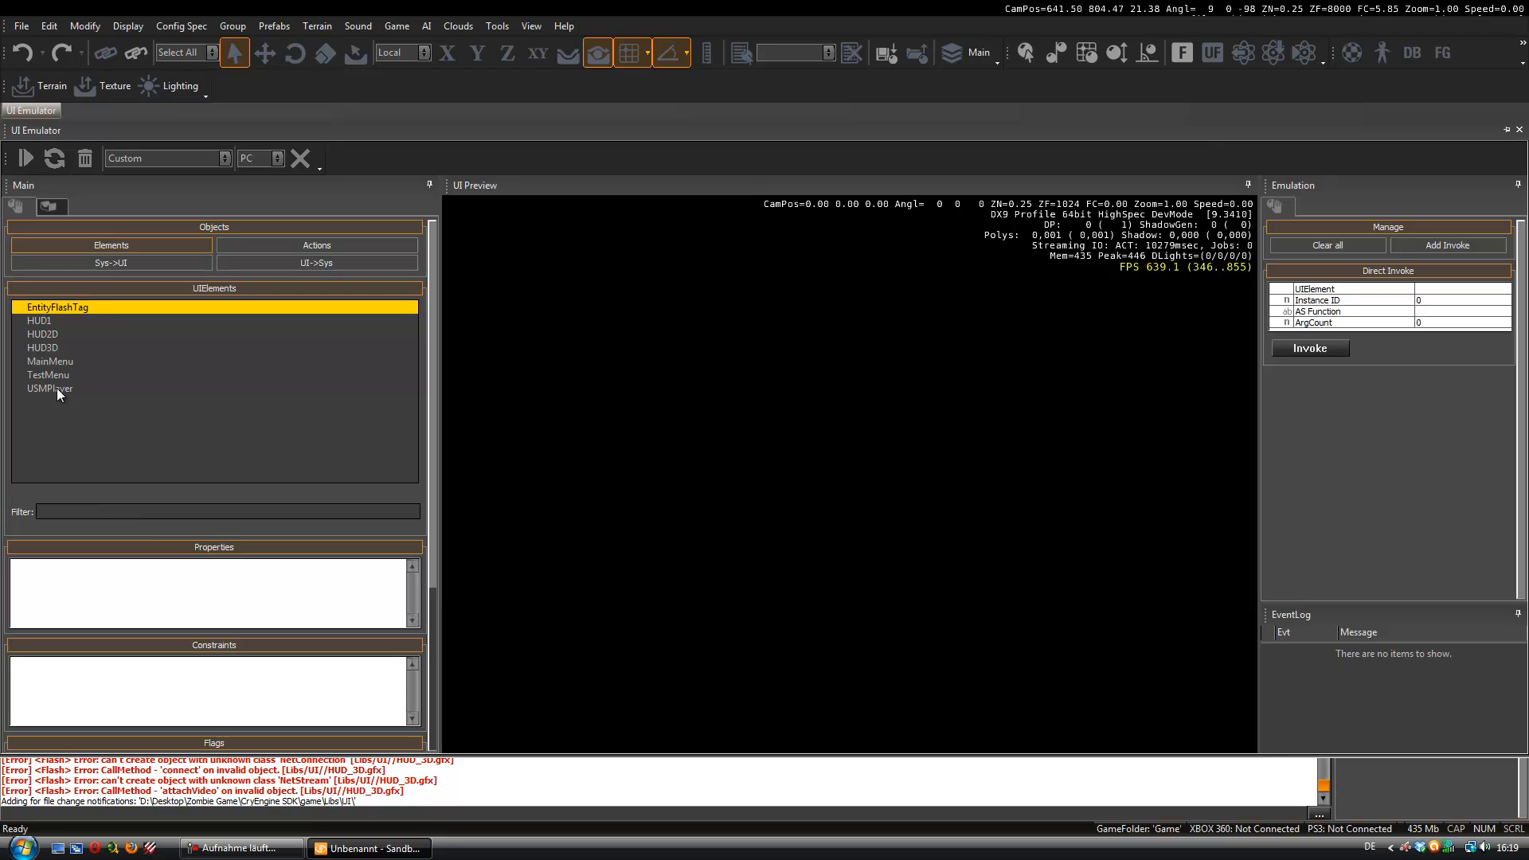
click(59, 361)
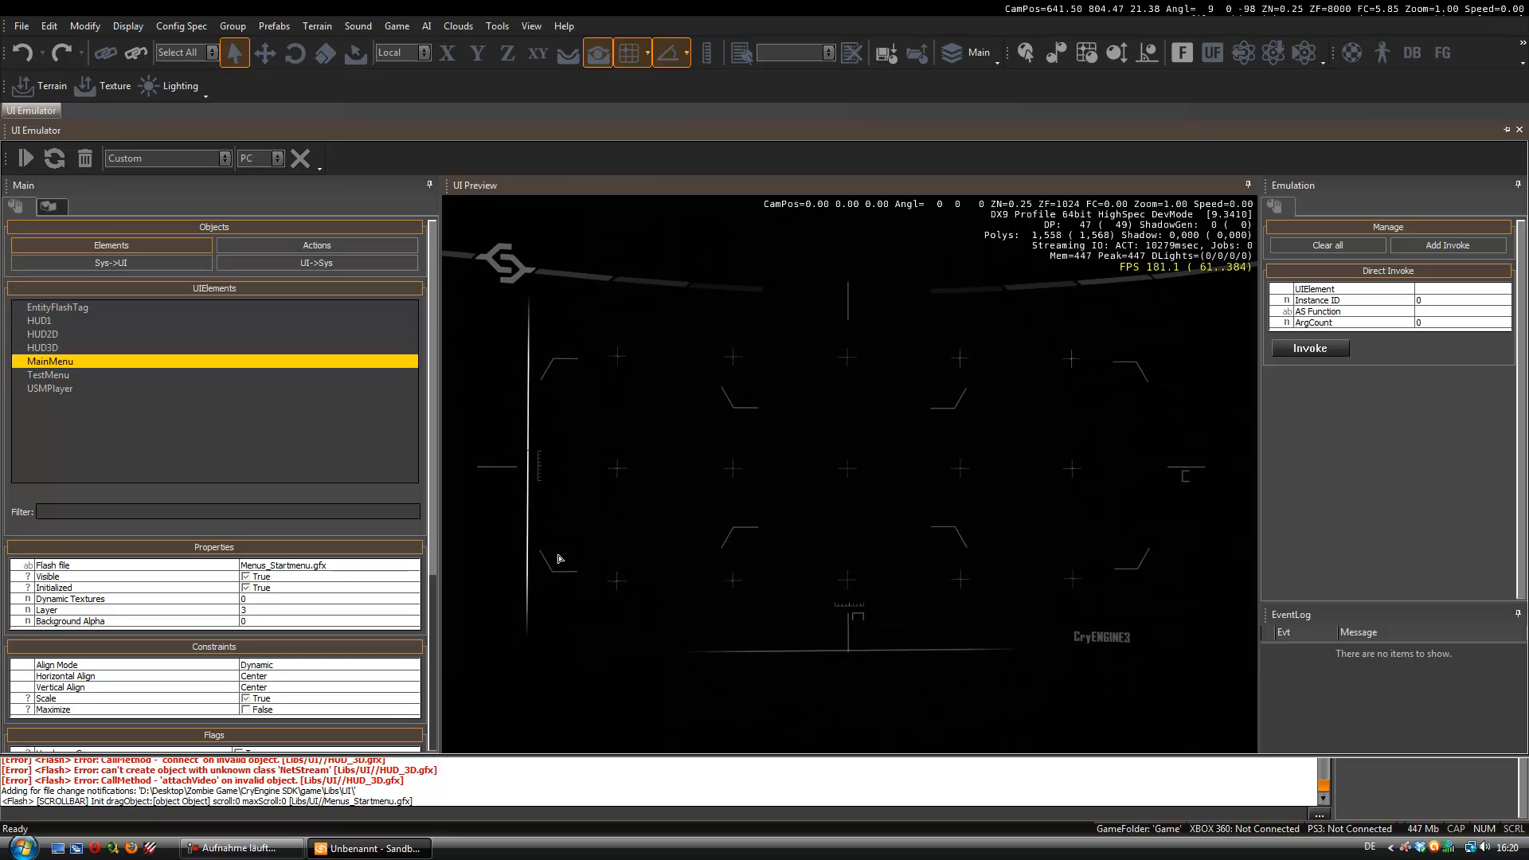
scroll(278, 657, down, 4)
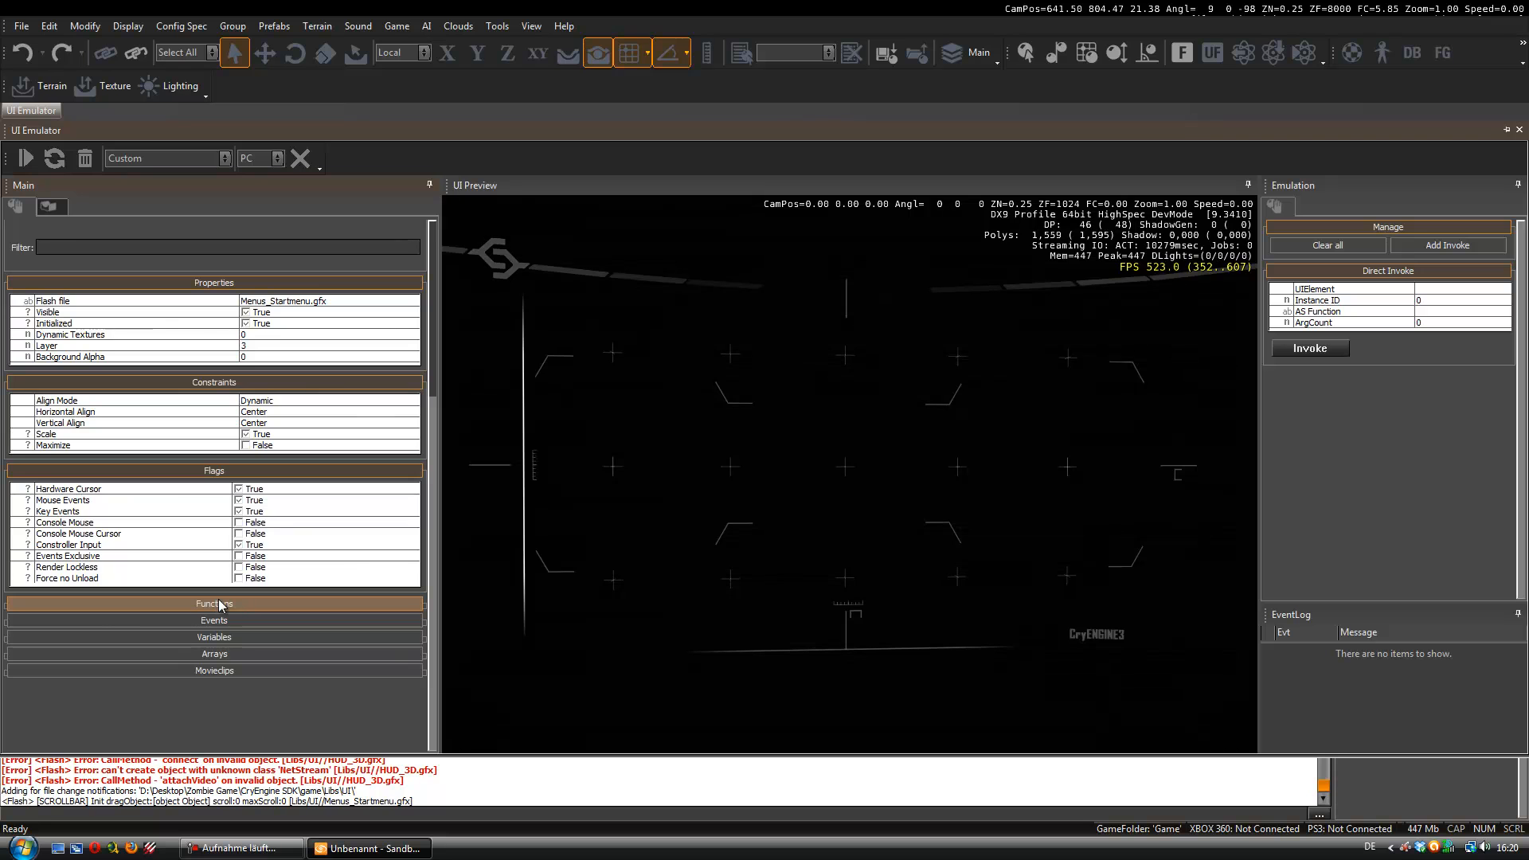
click(221, 604)
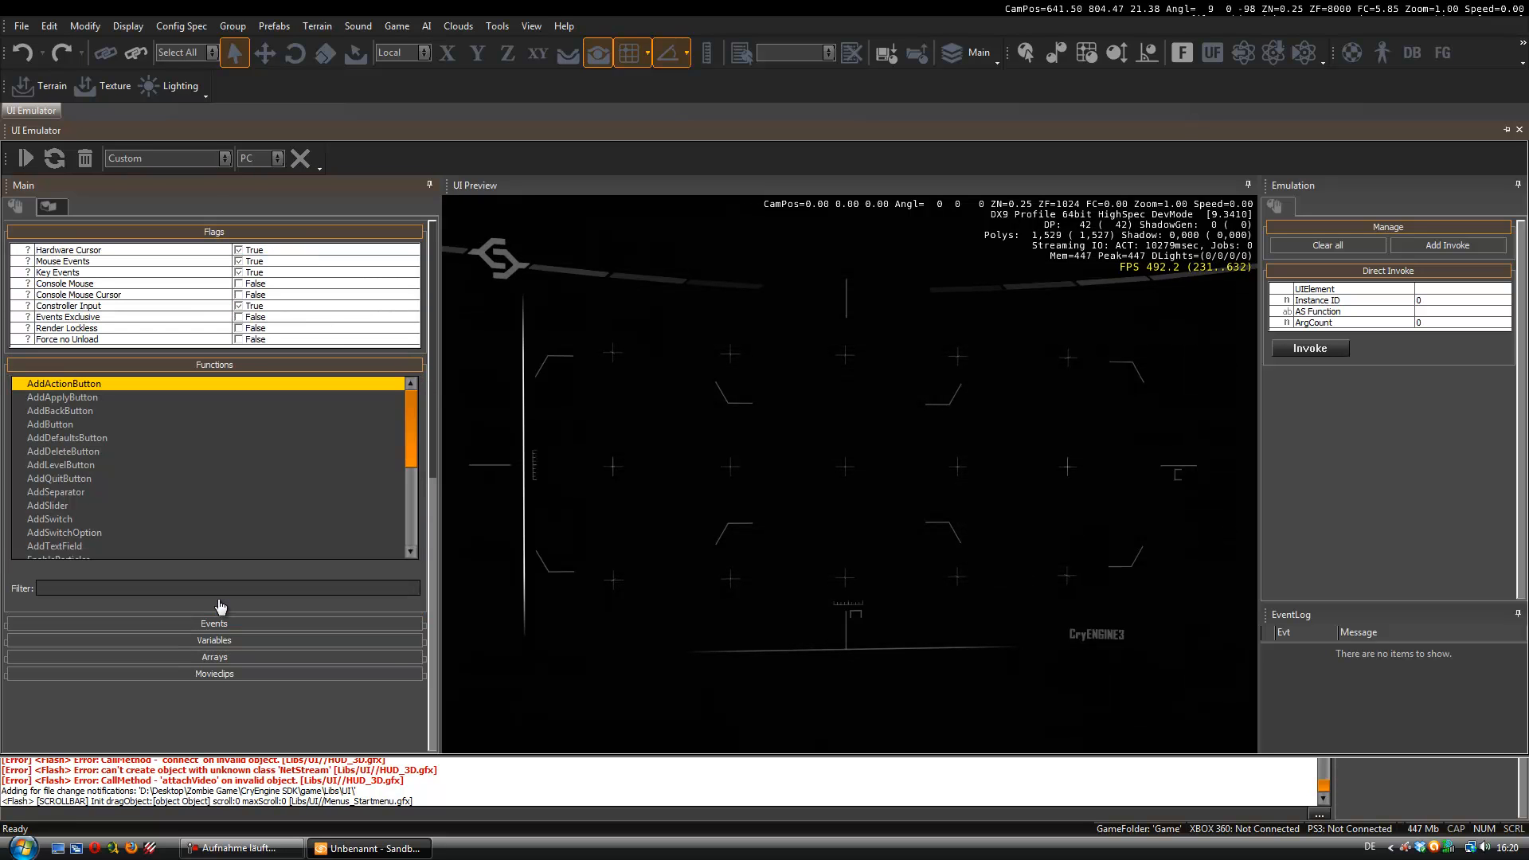
- Add MainMenu's AddButton function to the emulation
click(387, 437)
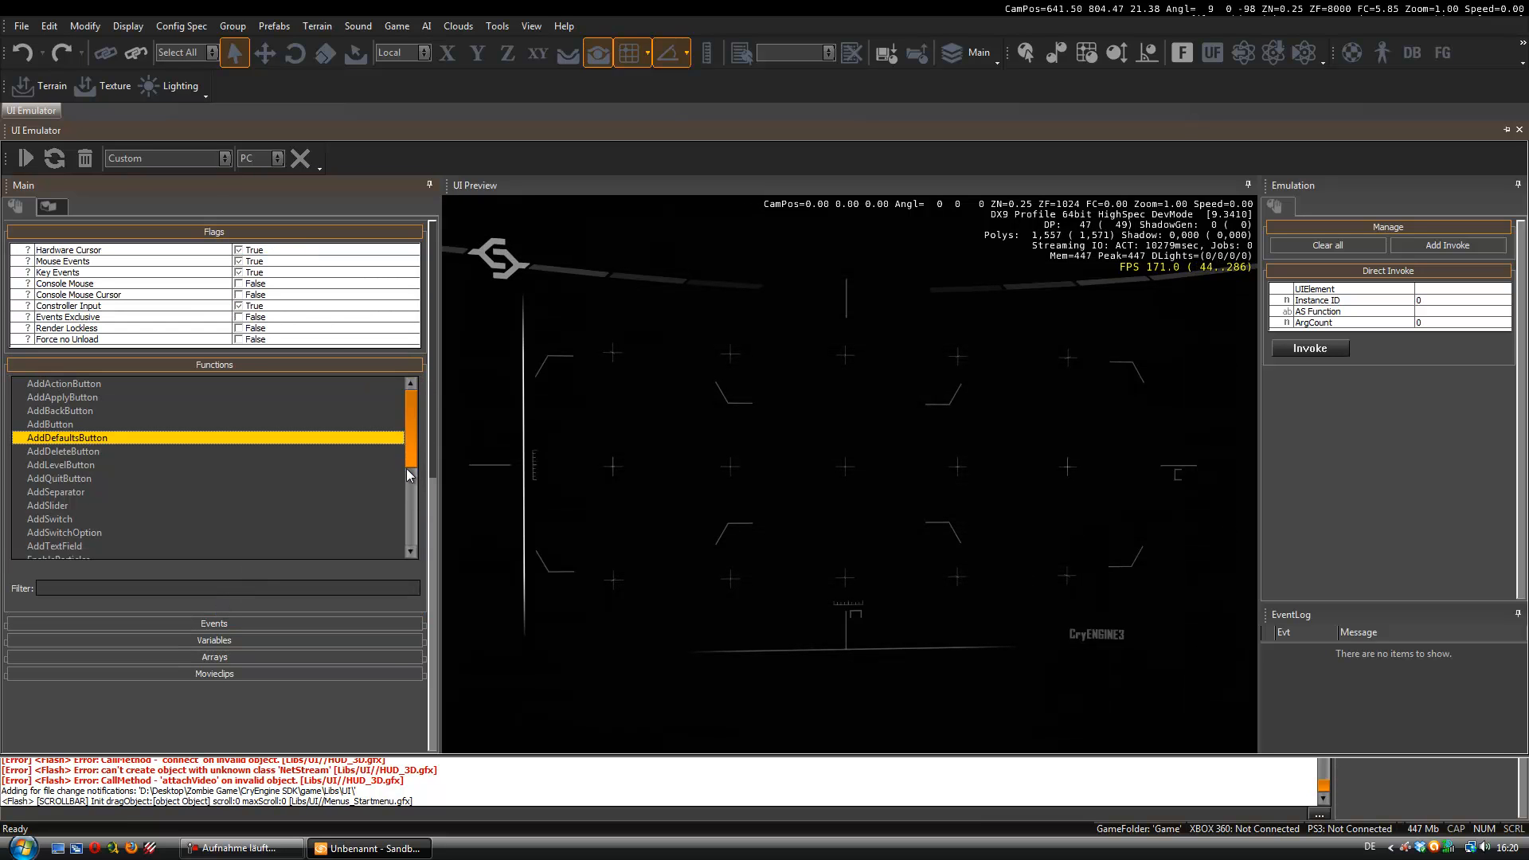
drag(414, 437, 416, 401)
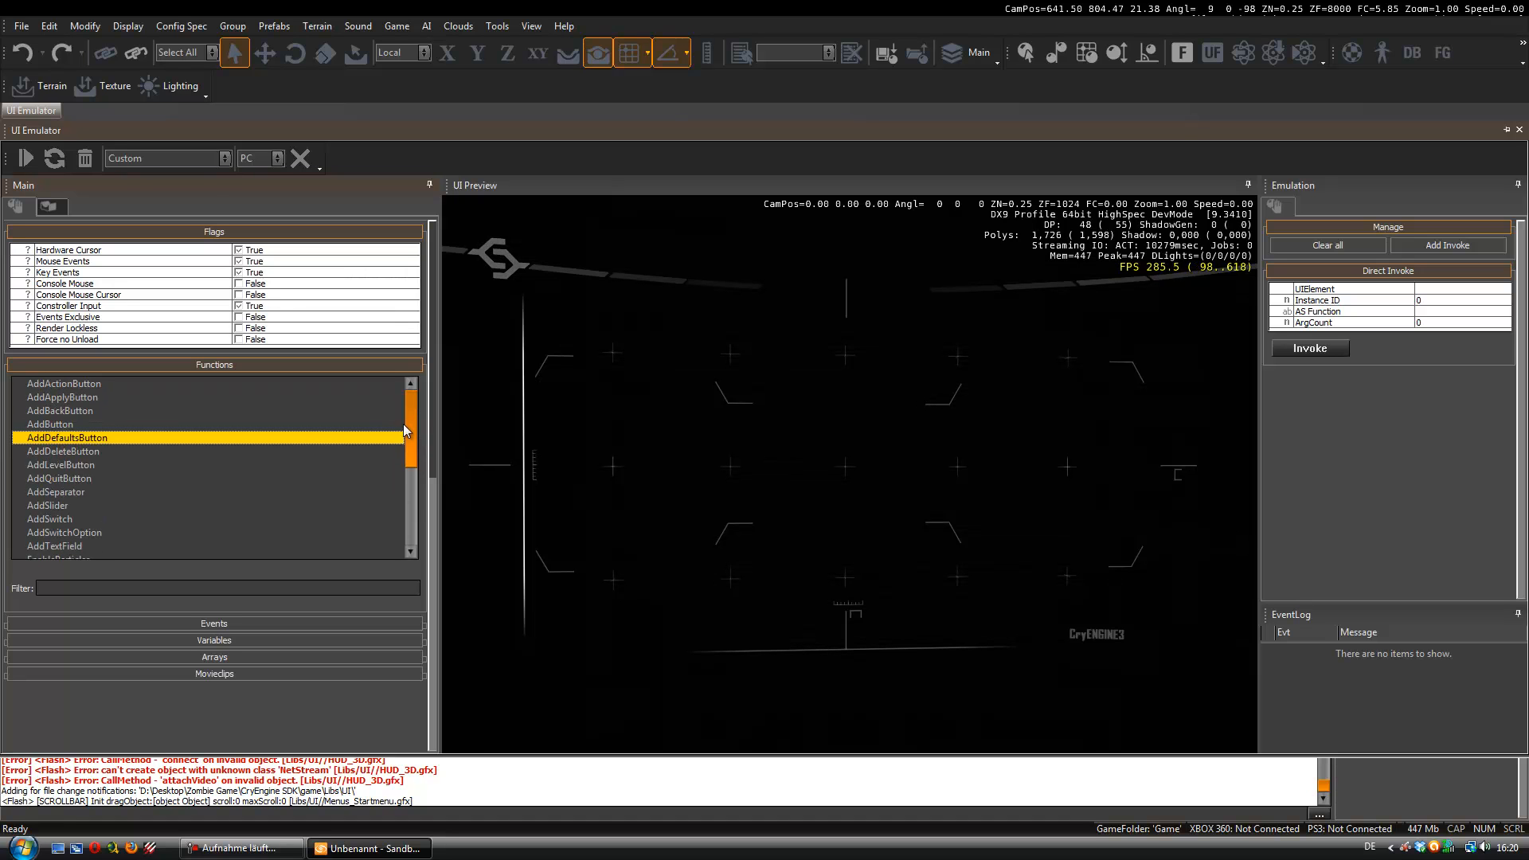
click(84, 411)
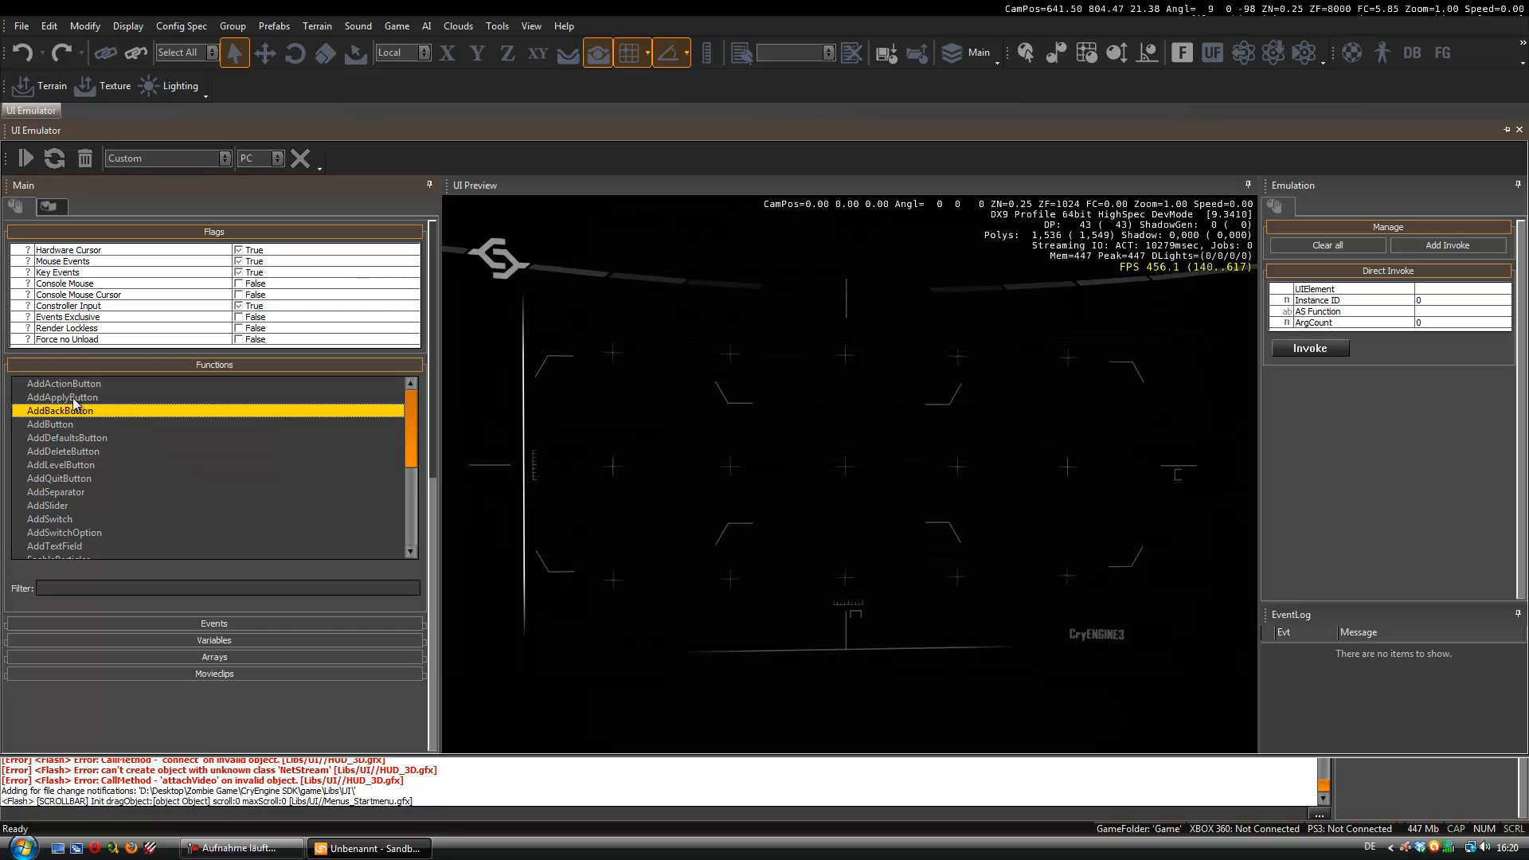
double_click(59, 424)
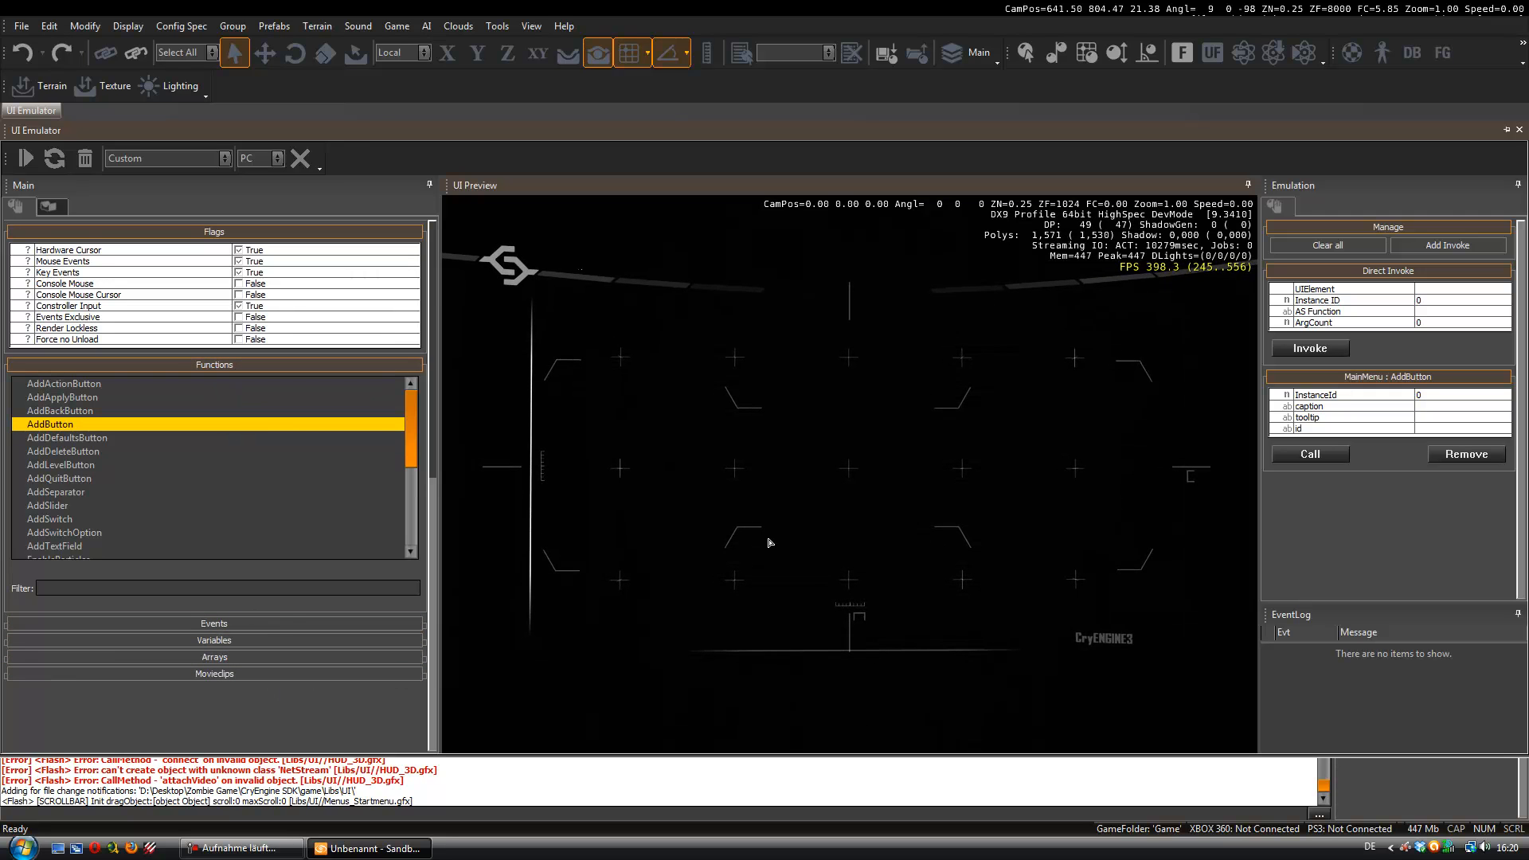
- Call AddButton with the caption "Button", the tooltip "dfg" and the id "asdf"
click(1426, 406)
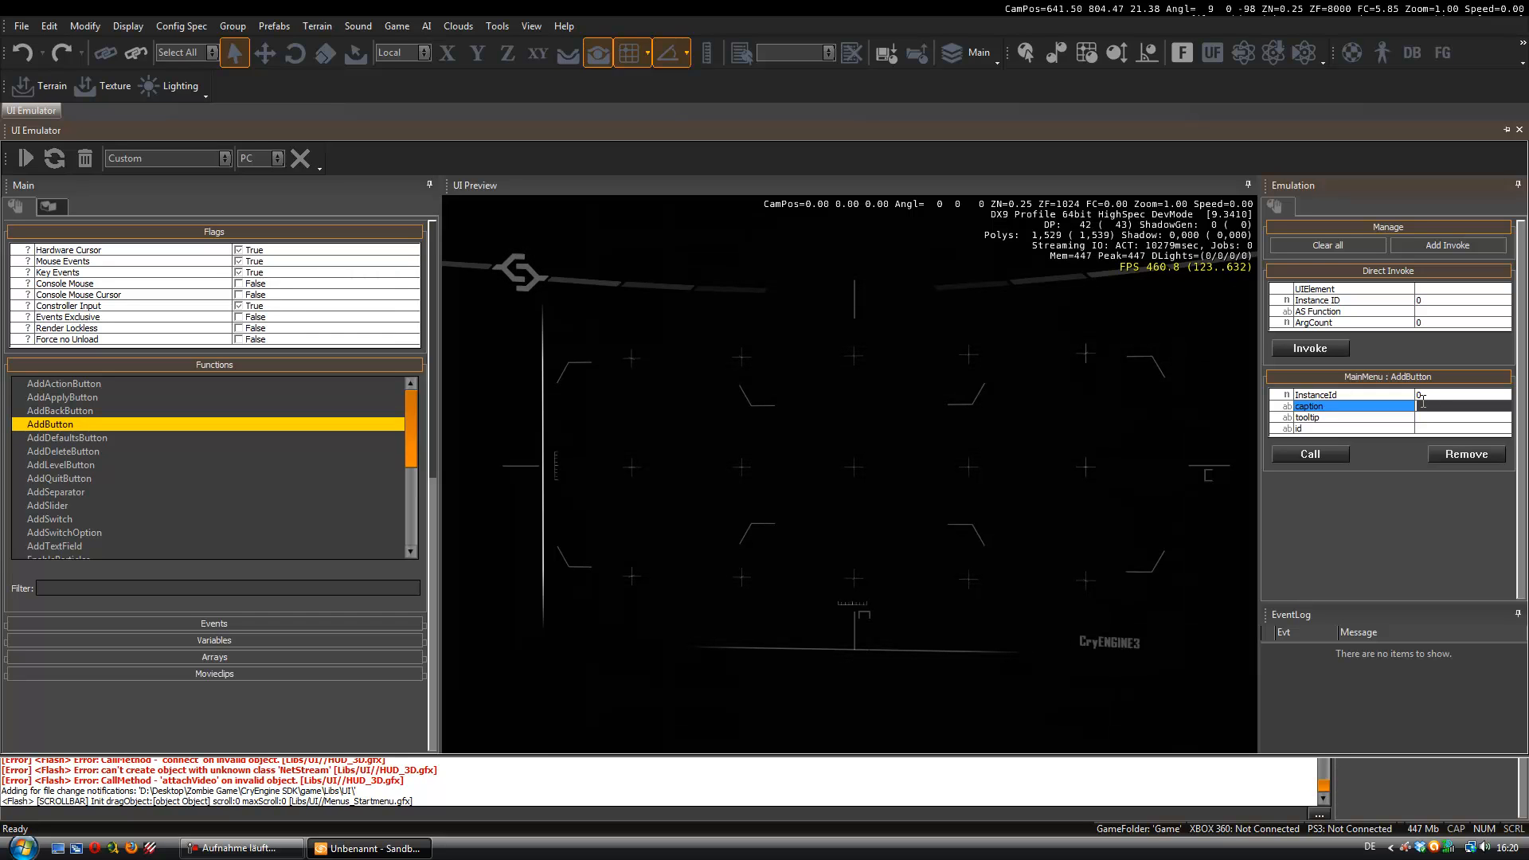
text(Button)
click(1428, 419)
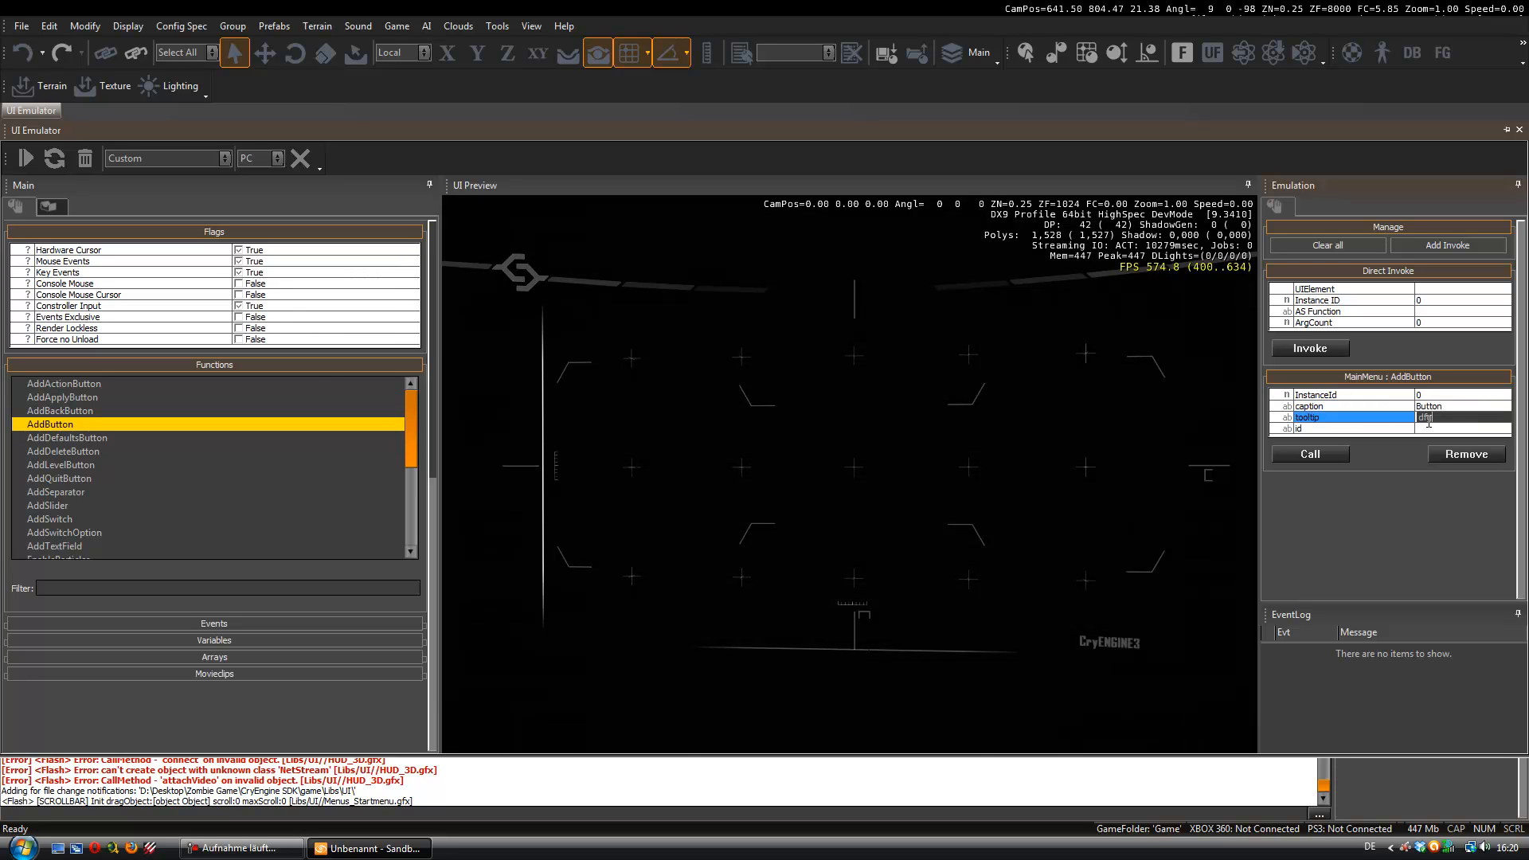
click(1422, 429)
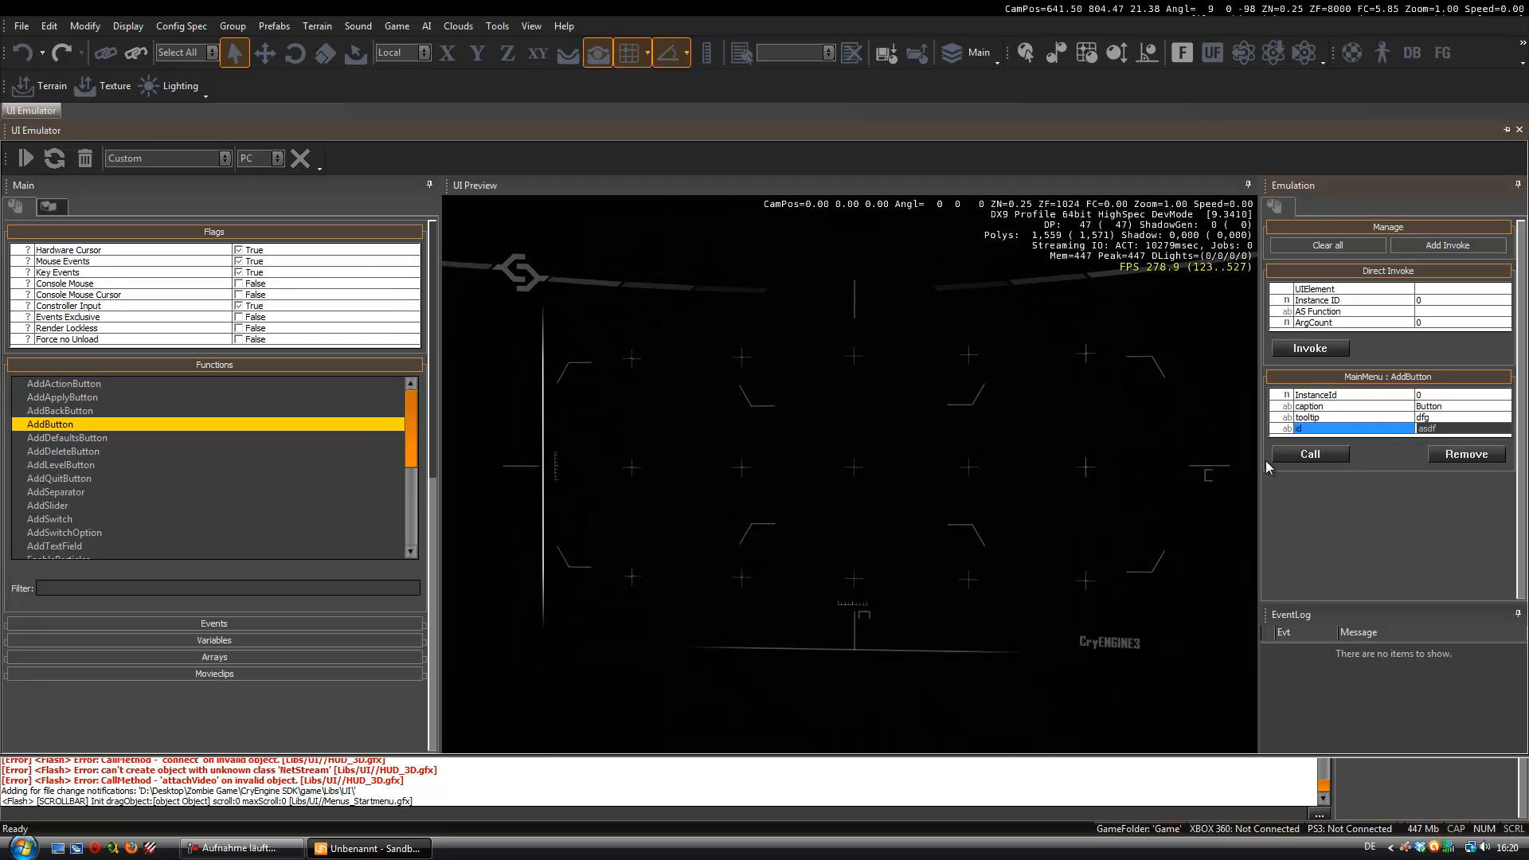
click(1322, 457)
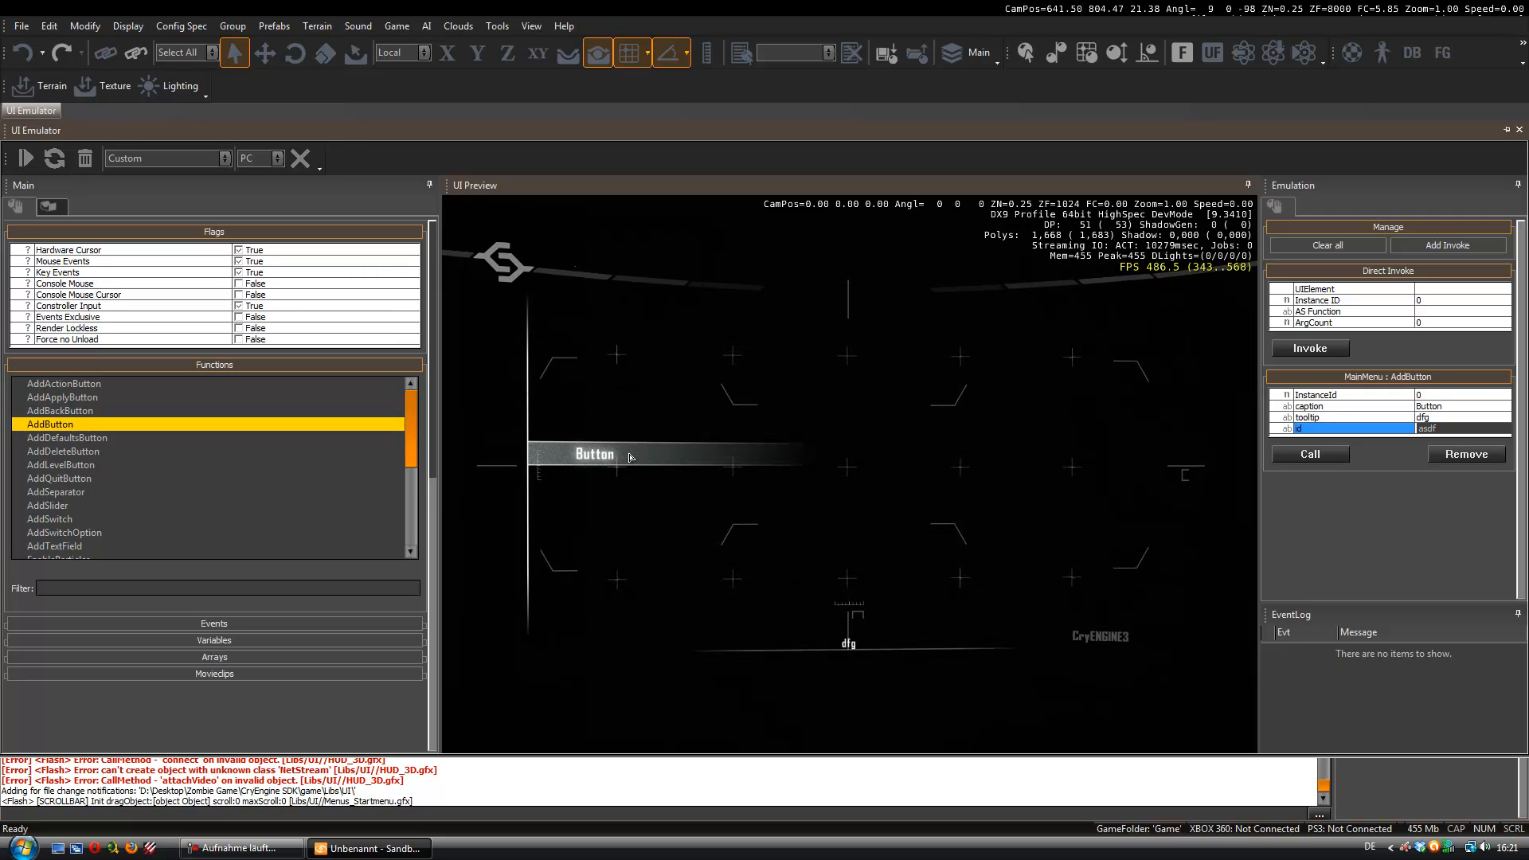
- Add MainMenu's AddSlider function to the emulation with the caption "whatever" and the tooltip "vgsdfg"
click(109, 506)
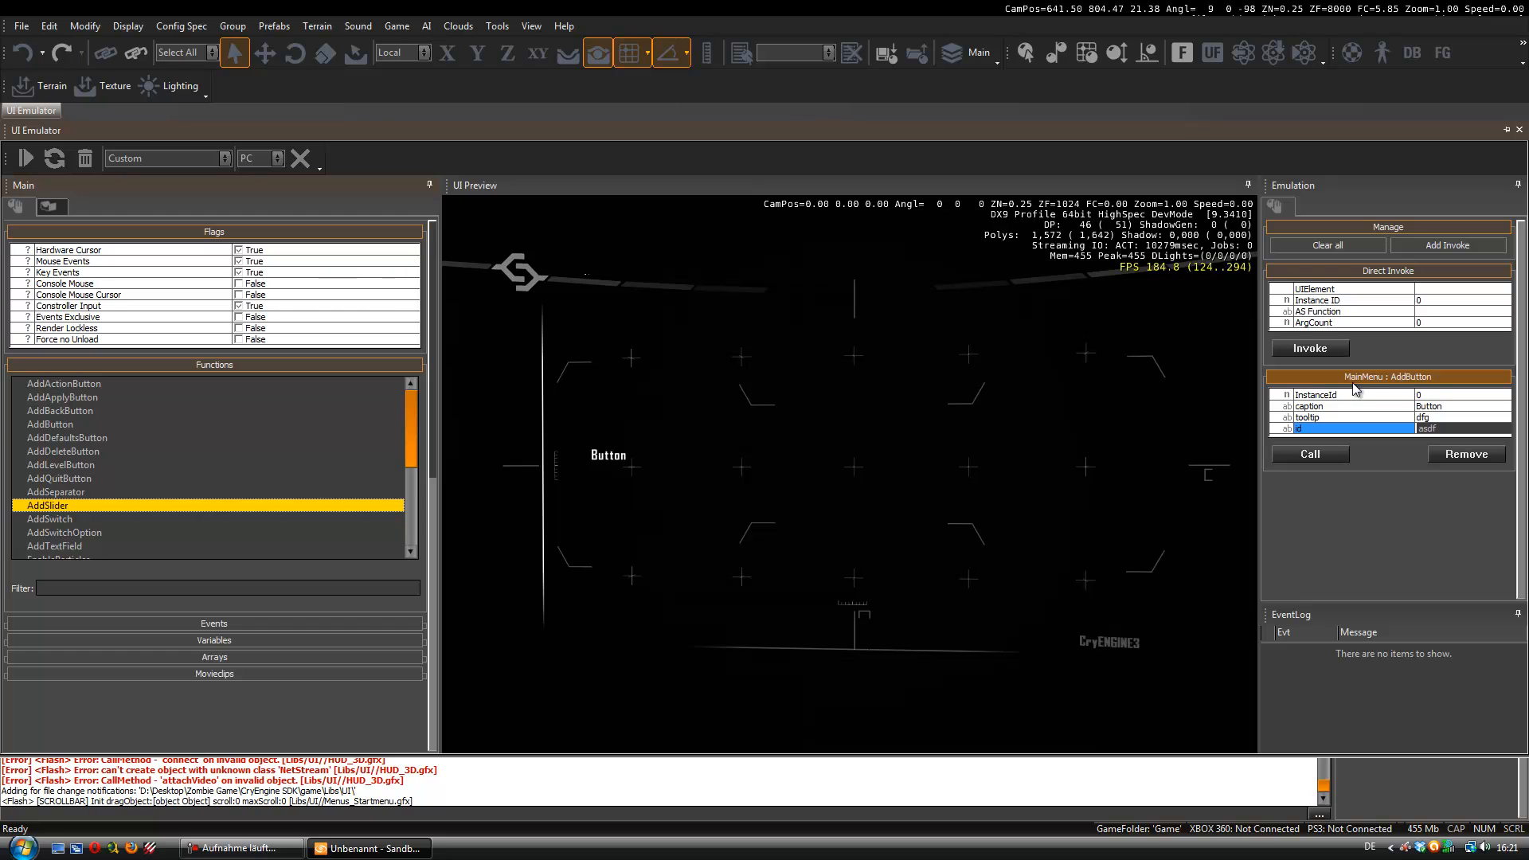
double_click(51, 506)
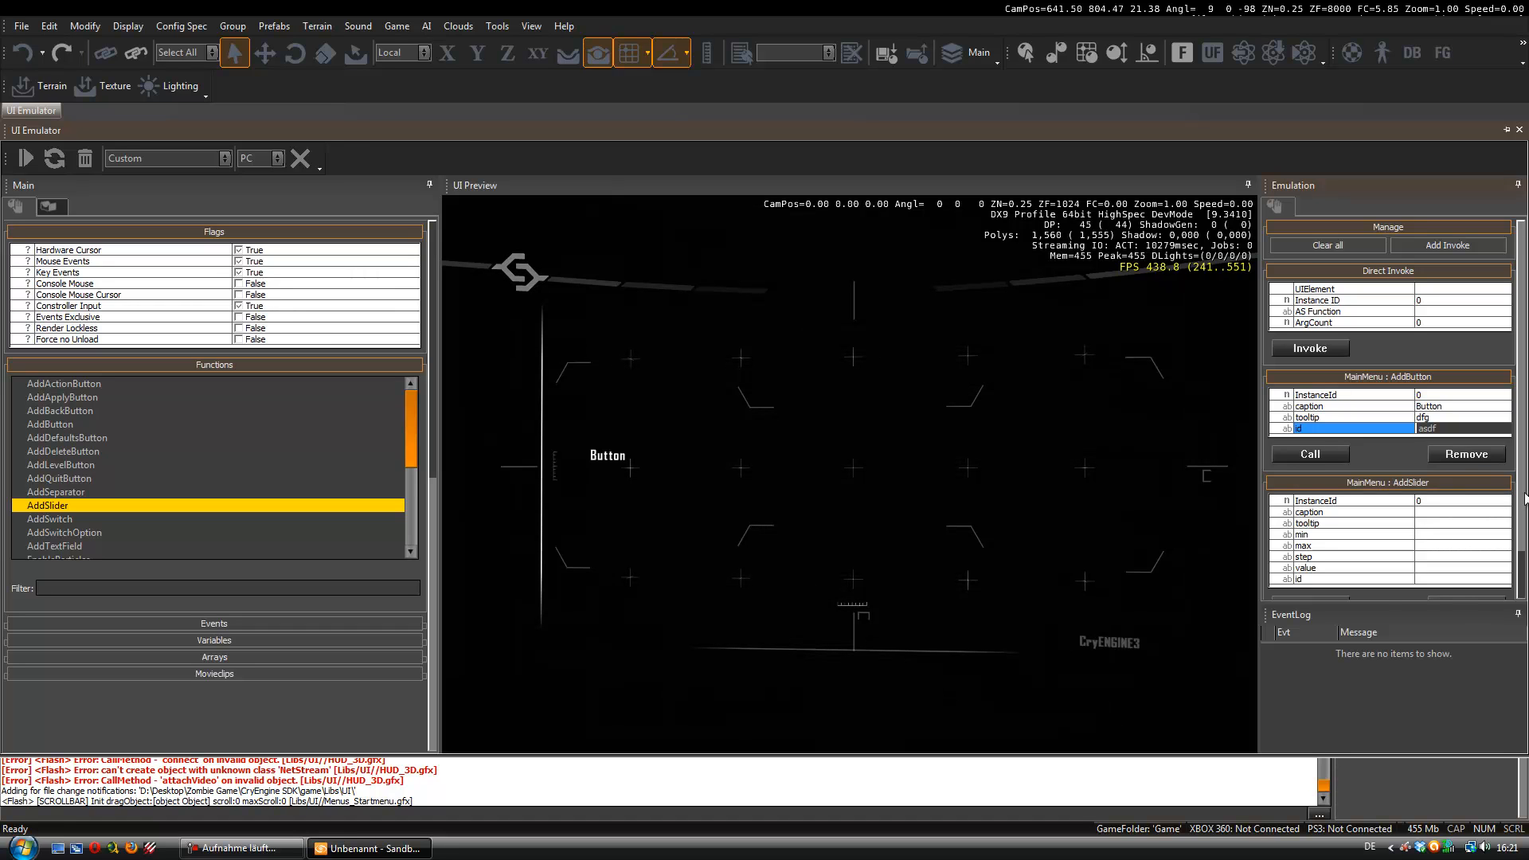
scroll(1525, 500, down, 2)
click(1432, 478)
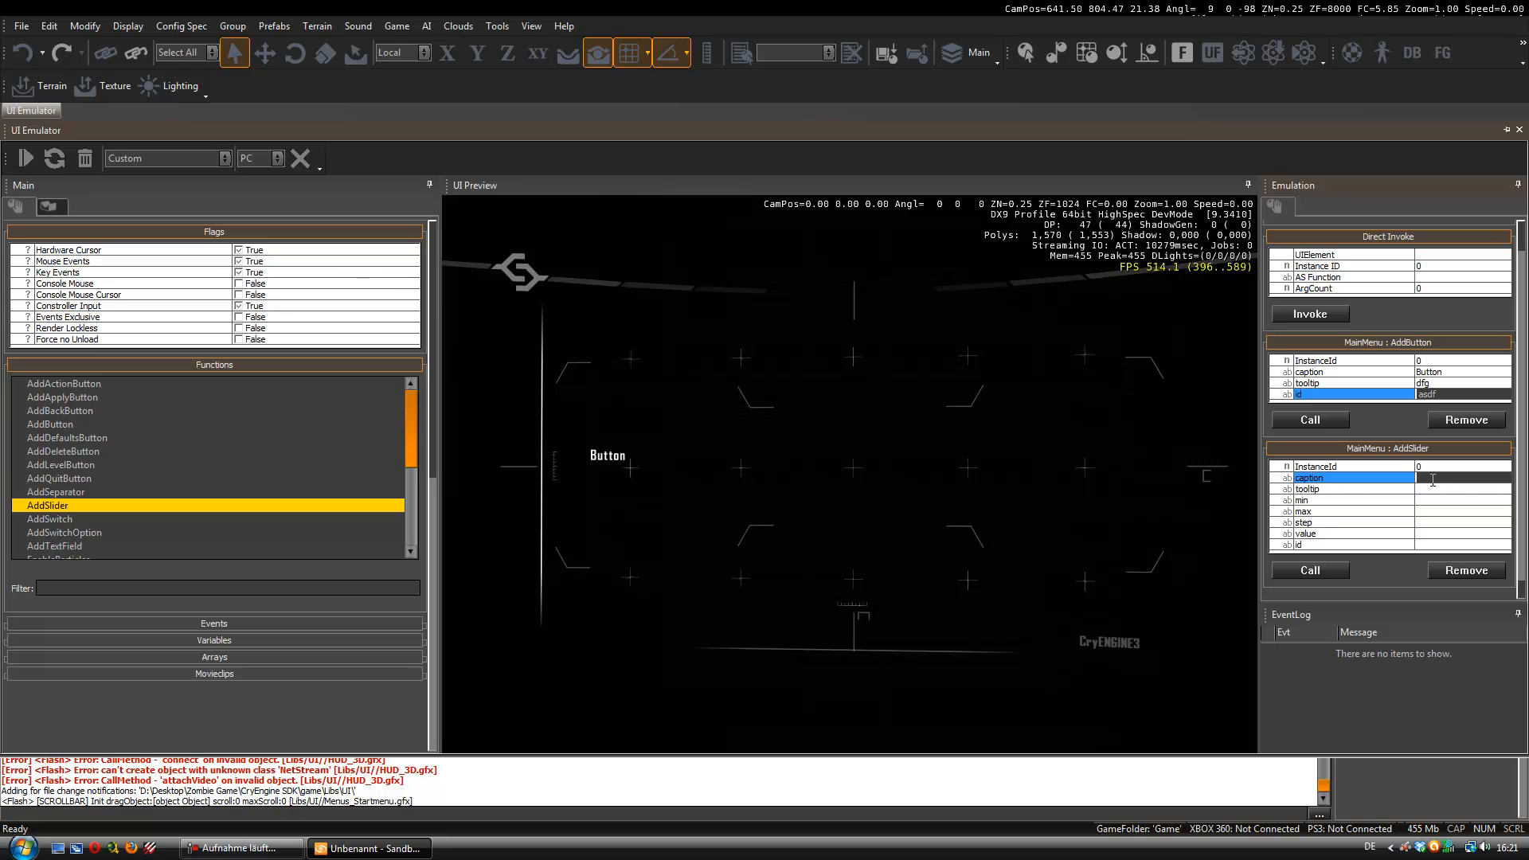
text(whatever)
click(1436, 488)
text(vgsd)
key(Tab)
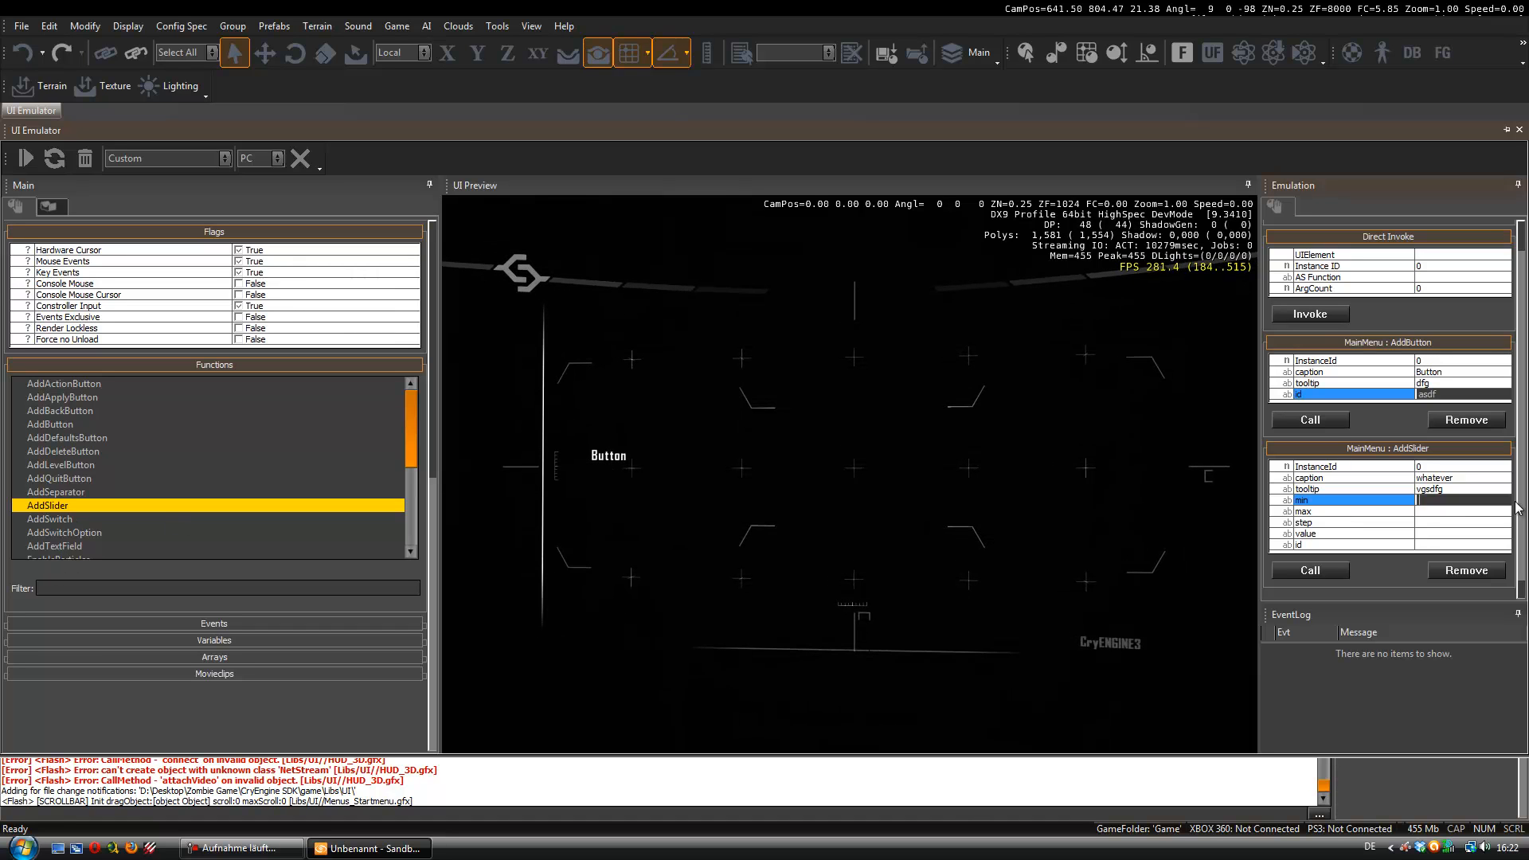
- Call AddSlider with min 1, max 10, step 1, value 5 and the id "sdfsdfsdf"
text(1)
click(1447, 512)
text(10)
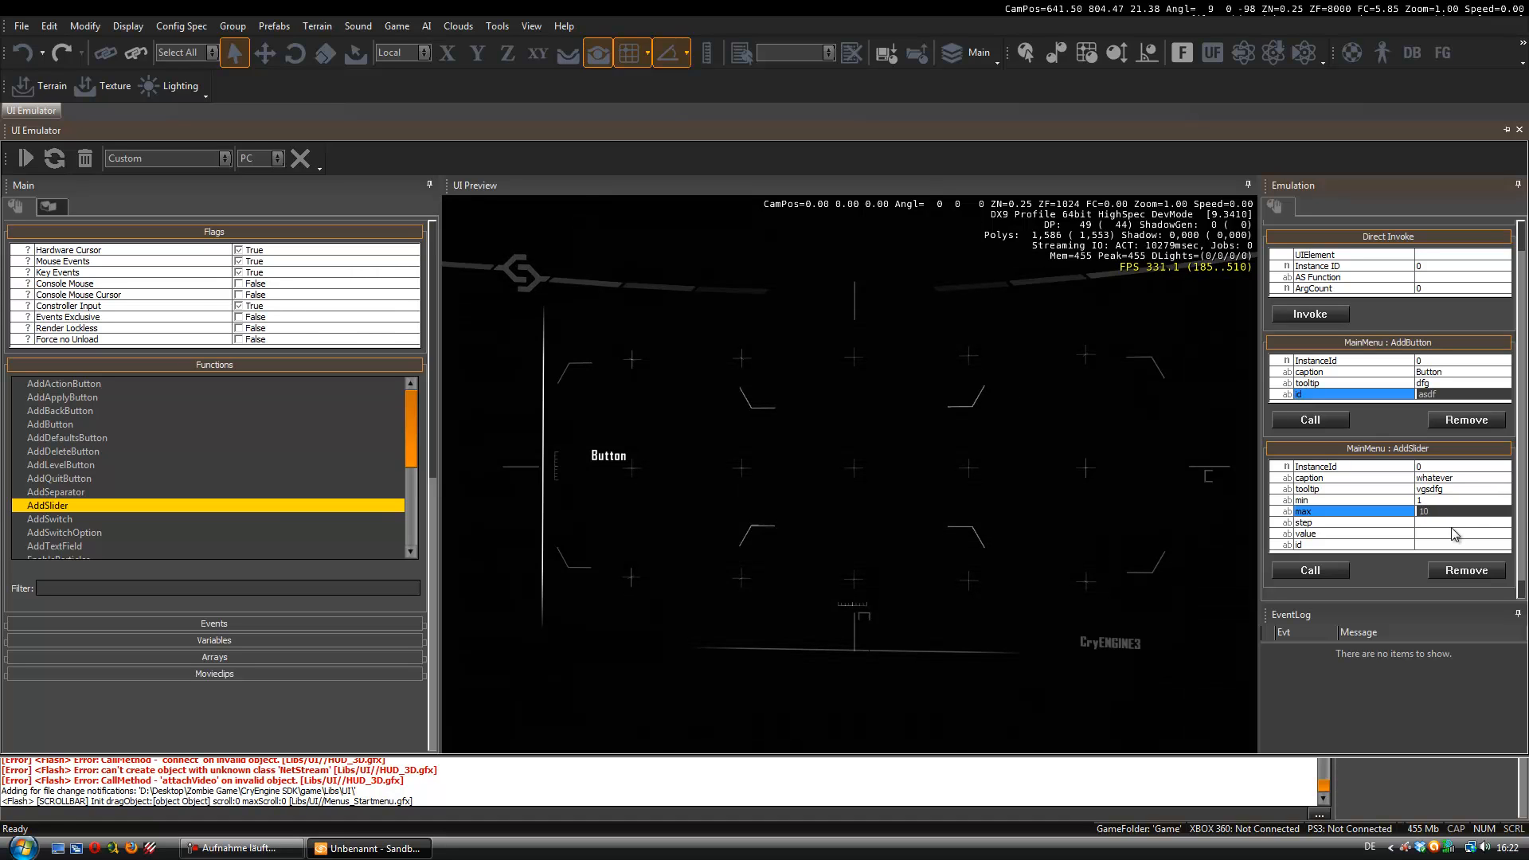
click(1438, 521)
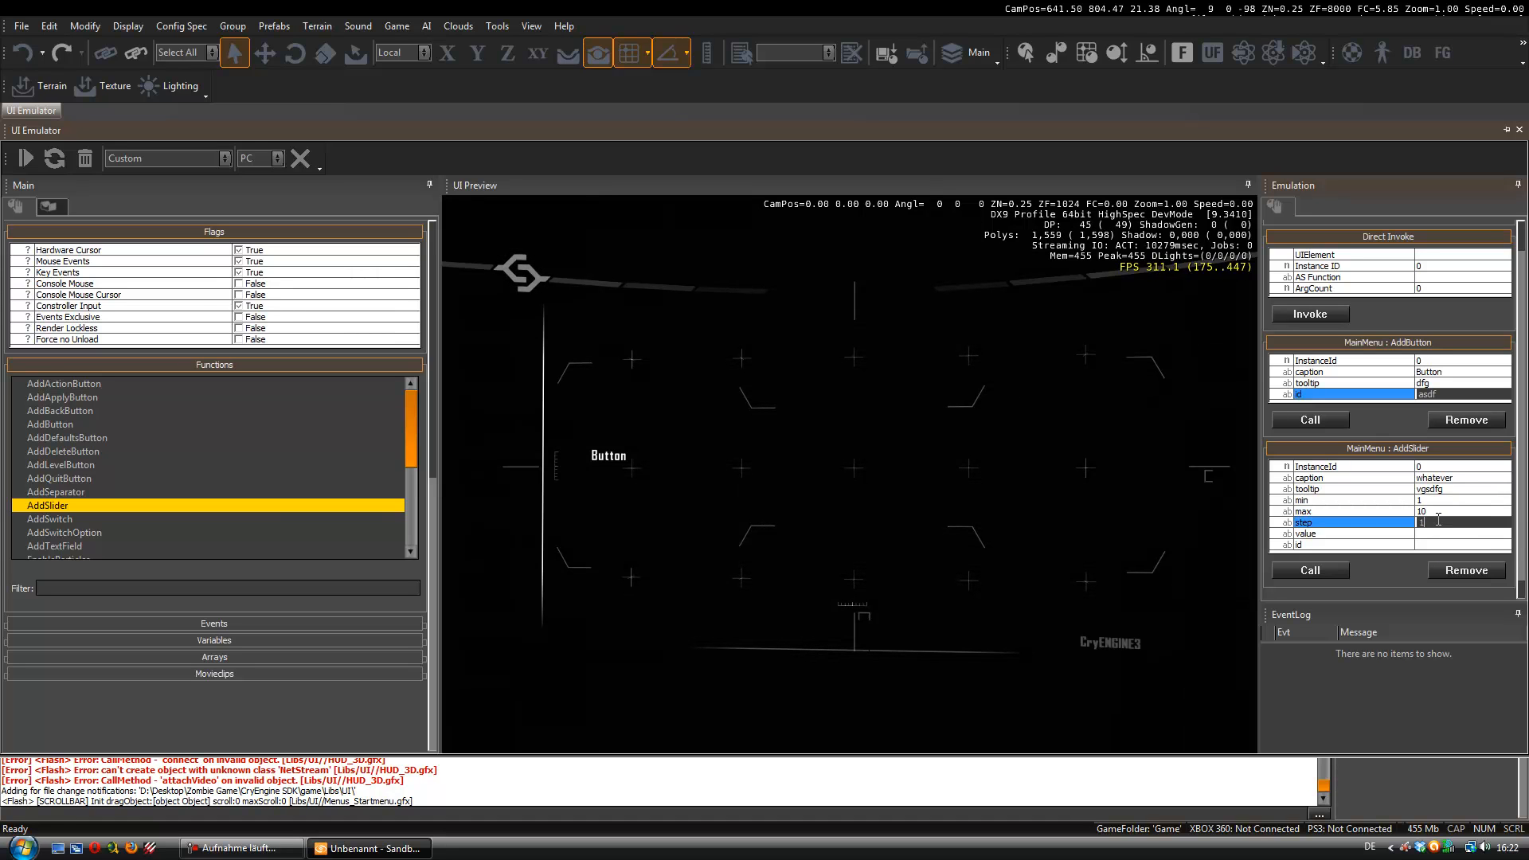
click(1438, 532)
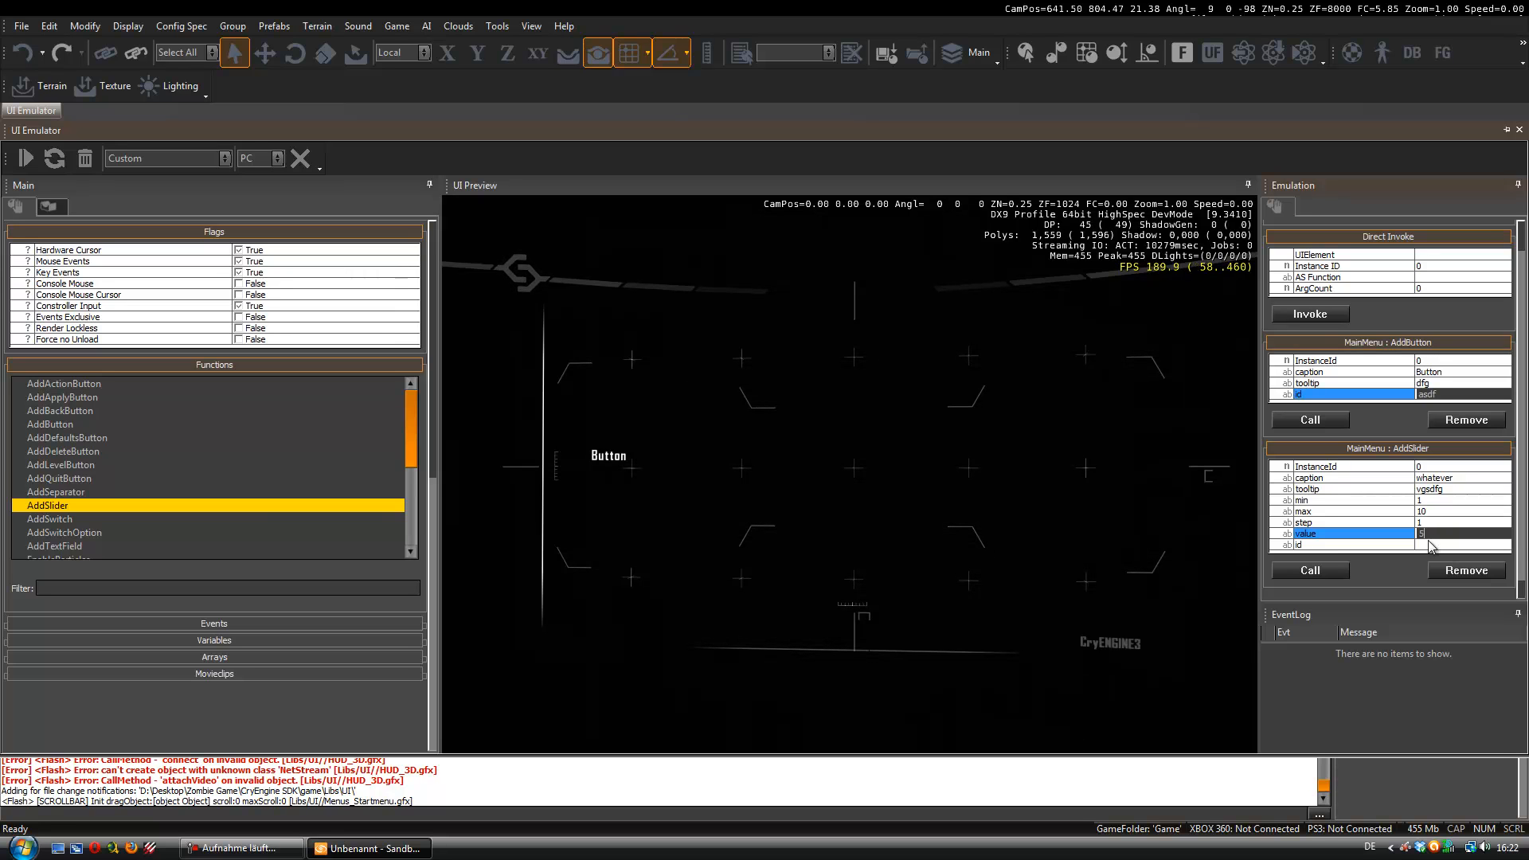
click(1426, 546)
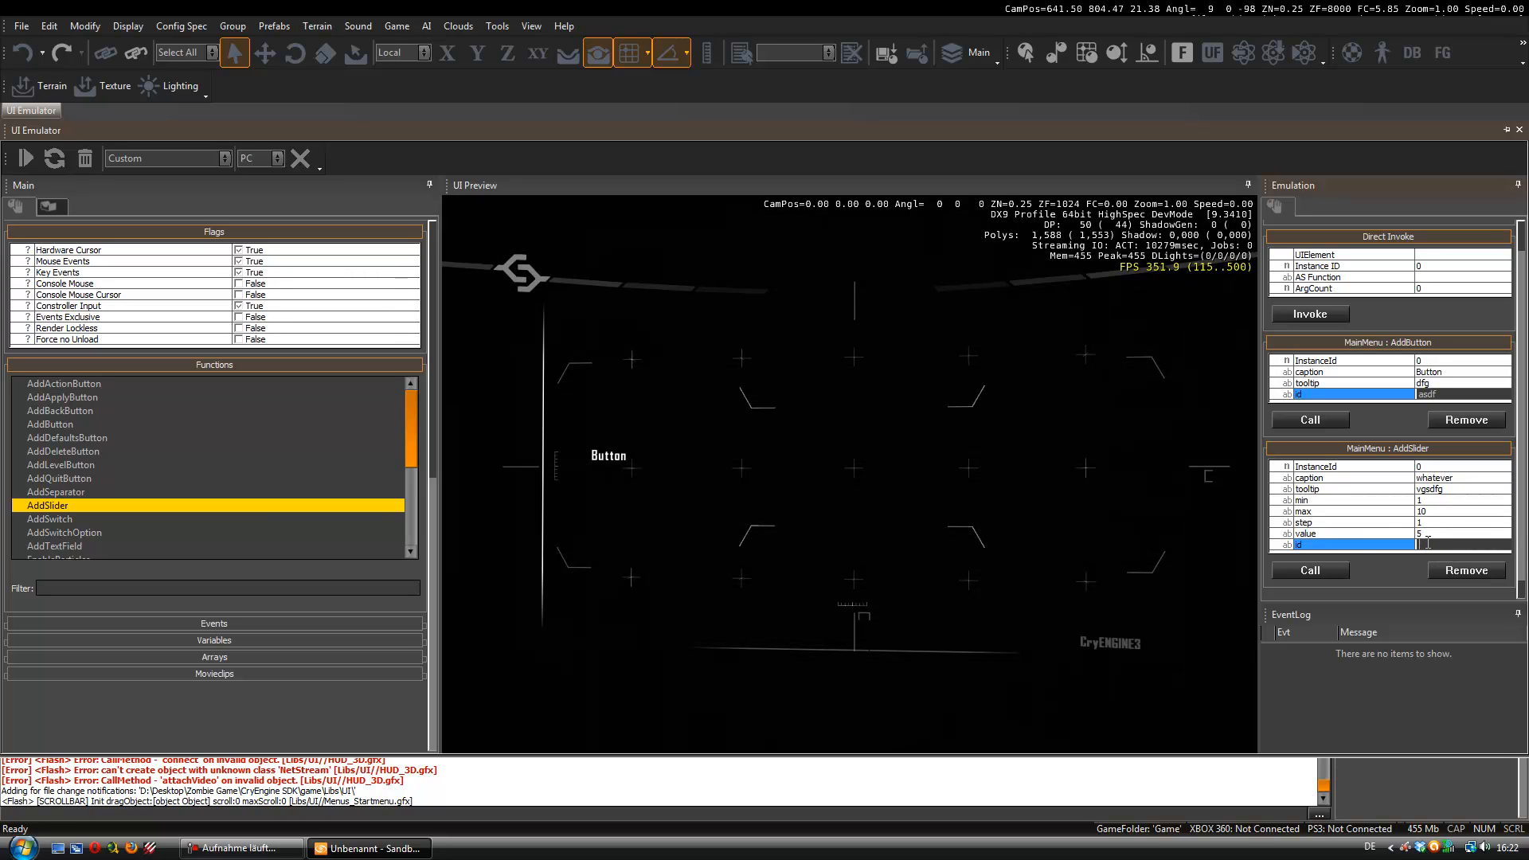
text(sdfsdfsdf)
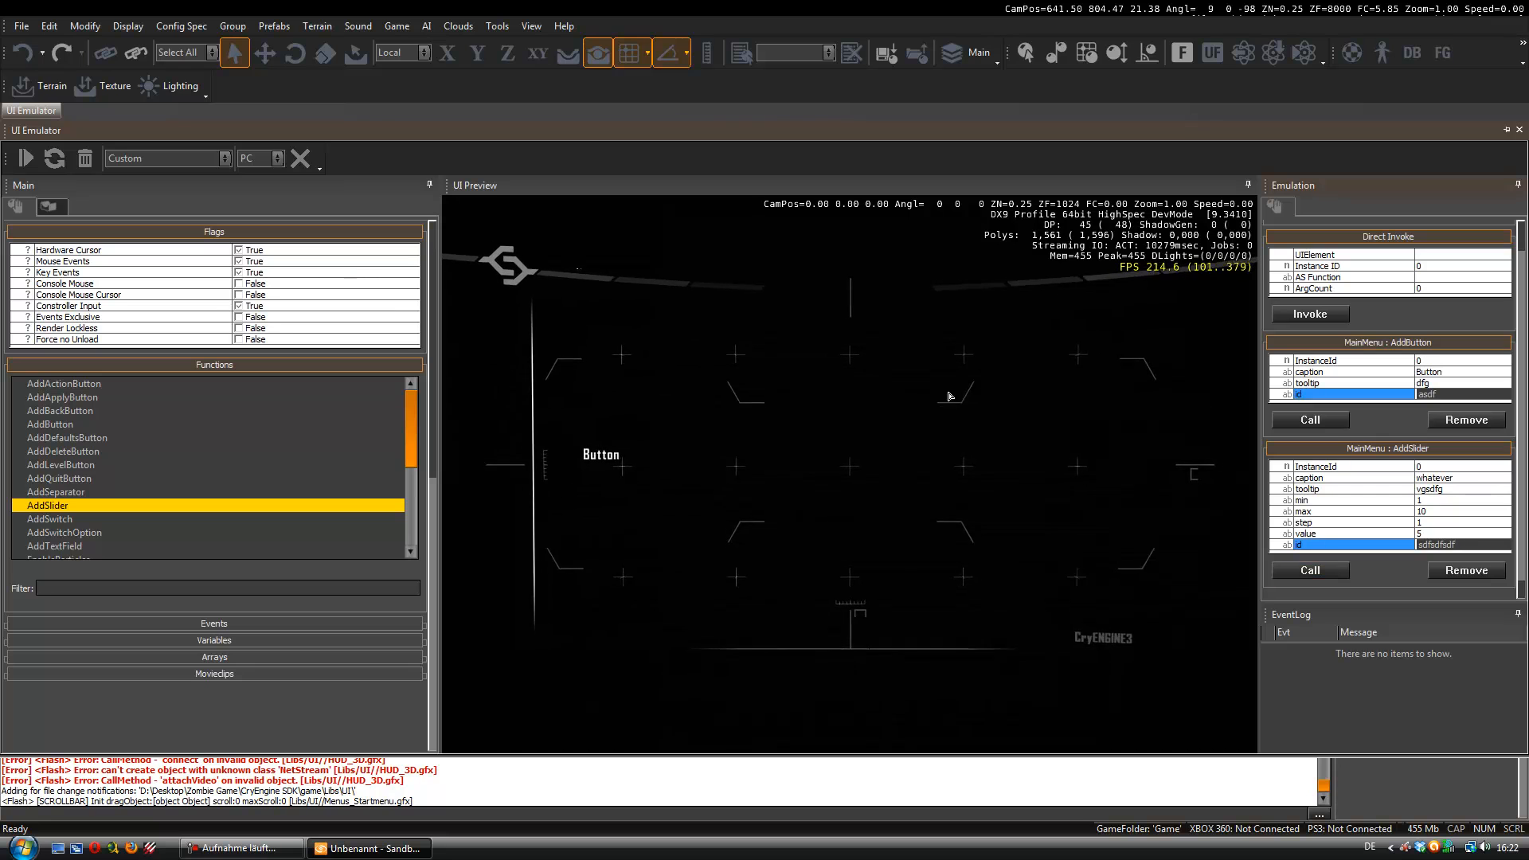
click(1312, 571)
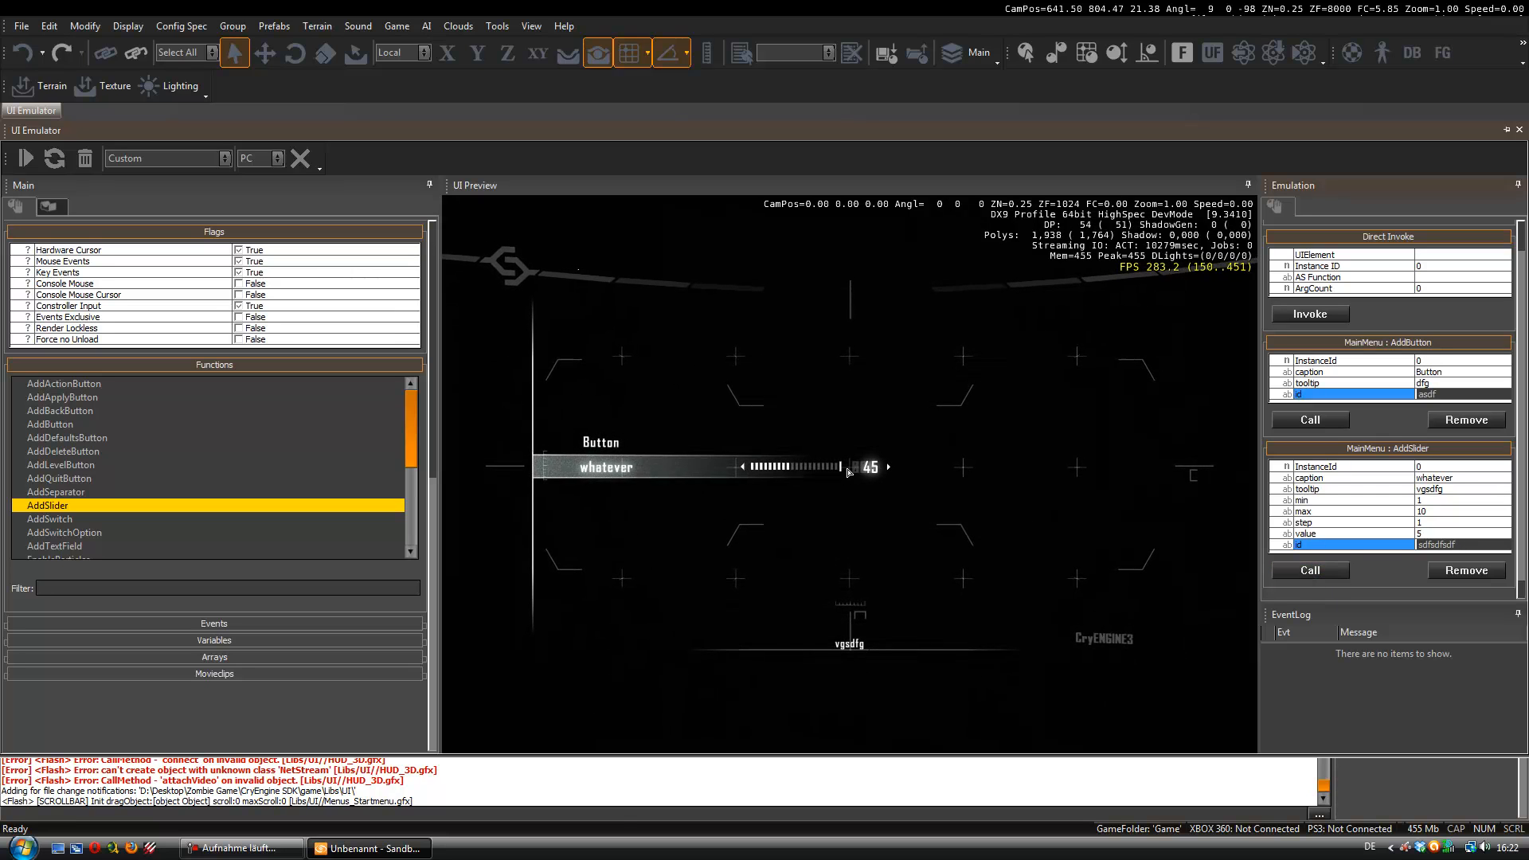
- Step the "whatever" slider in the preview down to its lowest value
click(742, 468)
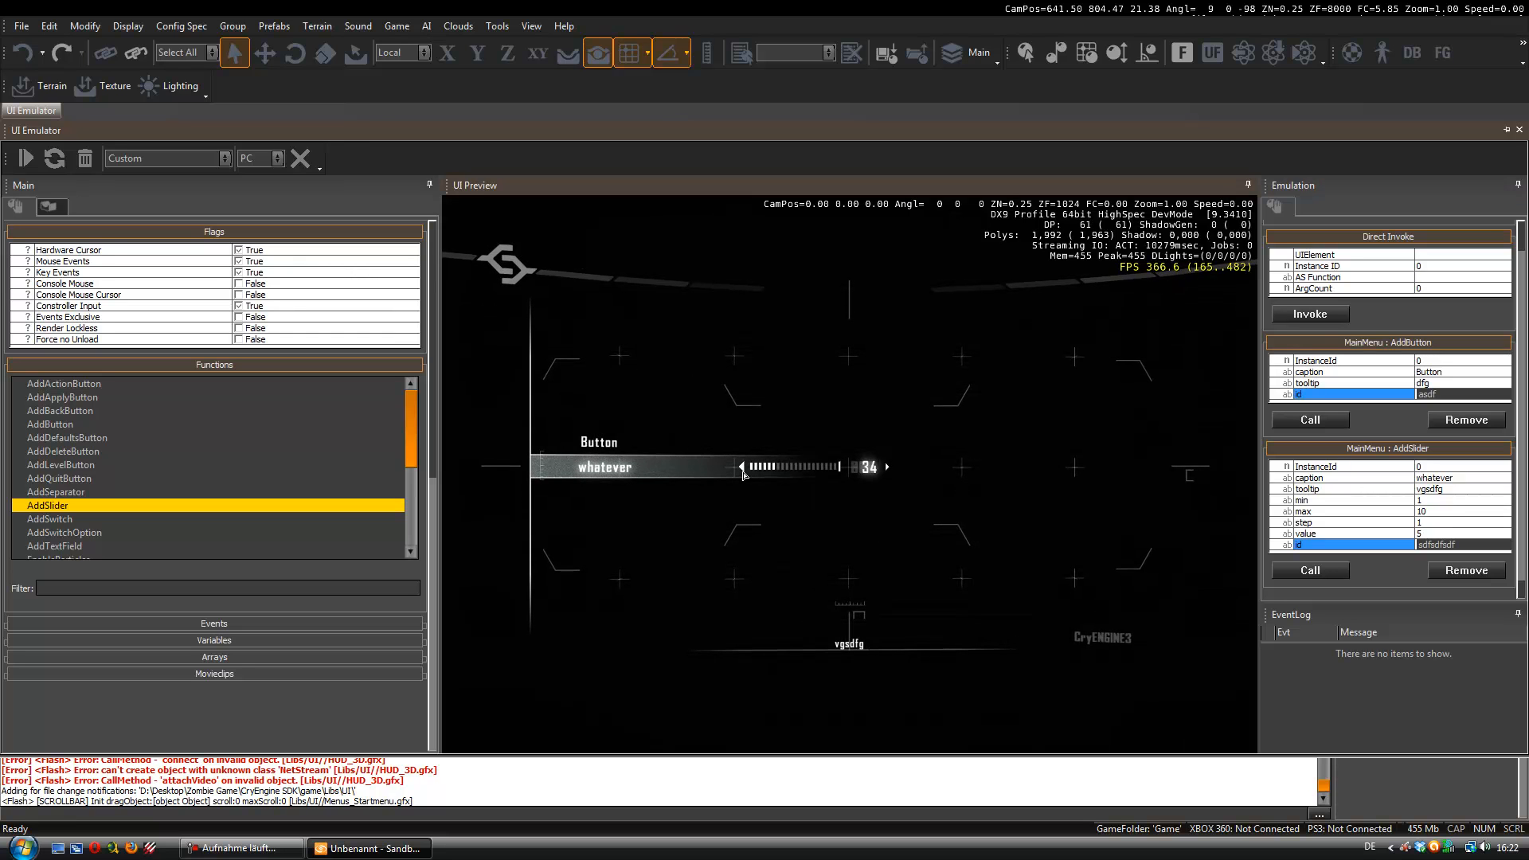
click(742, 469)
click(745, 470)
click(744, 469)
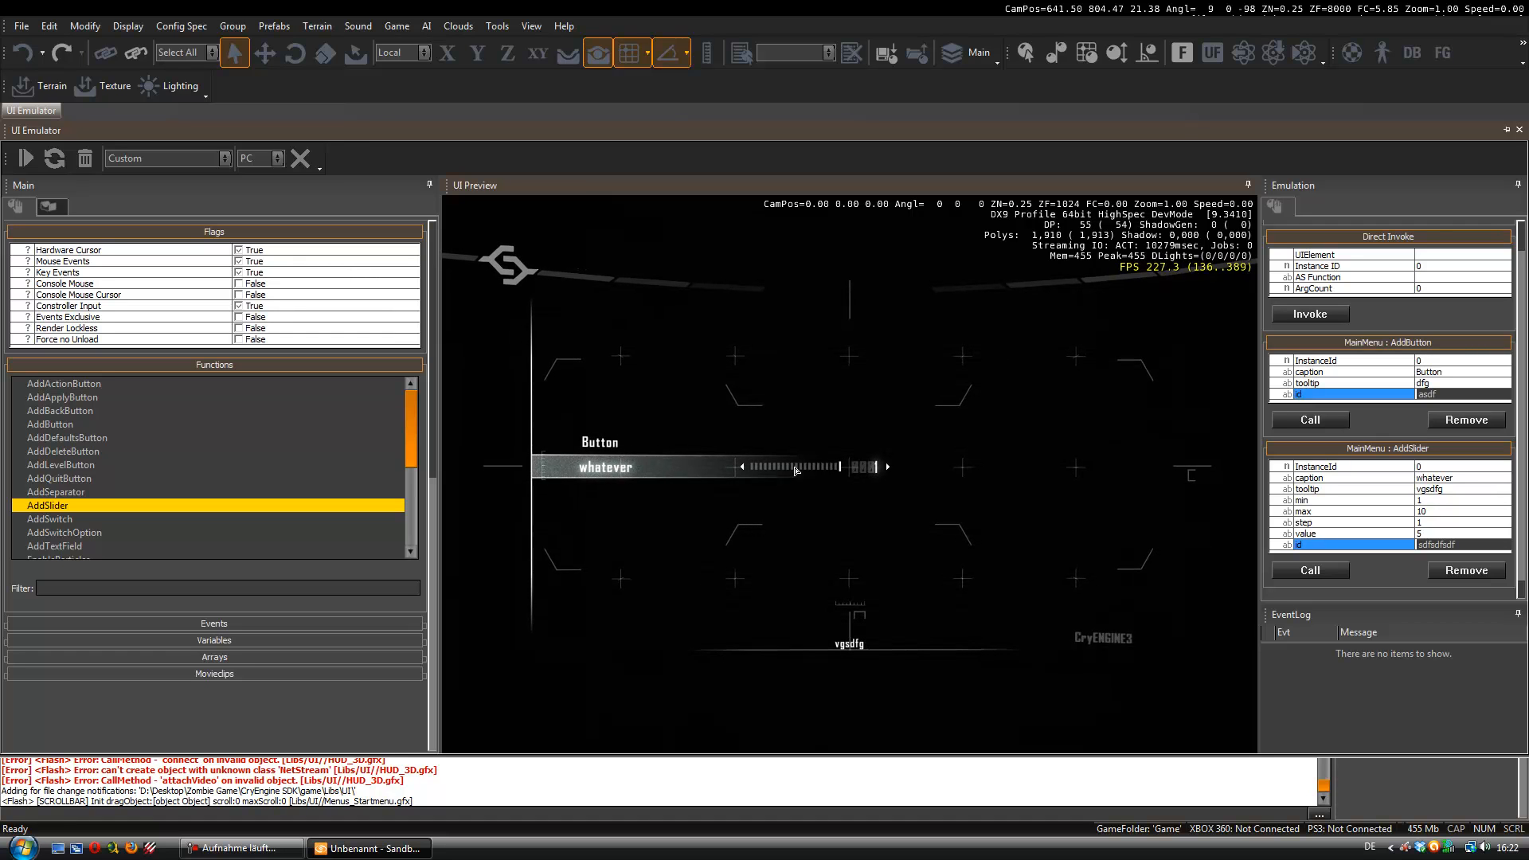
- Step the "whatever" slider in the preview up to 100
click(887, 469)
click(888, 468)
click(888, 468)
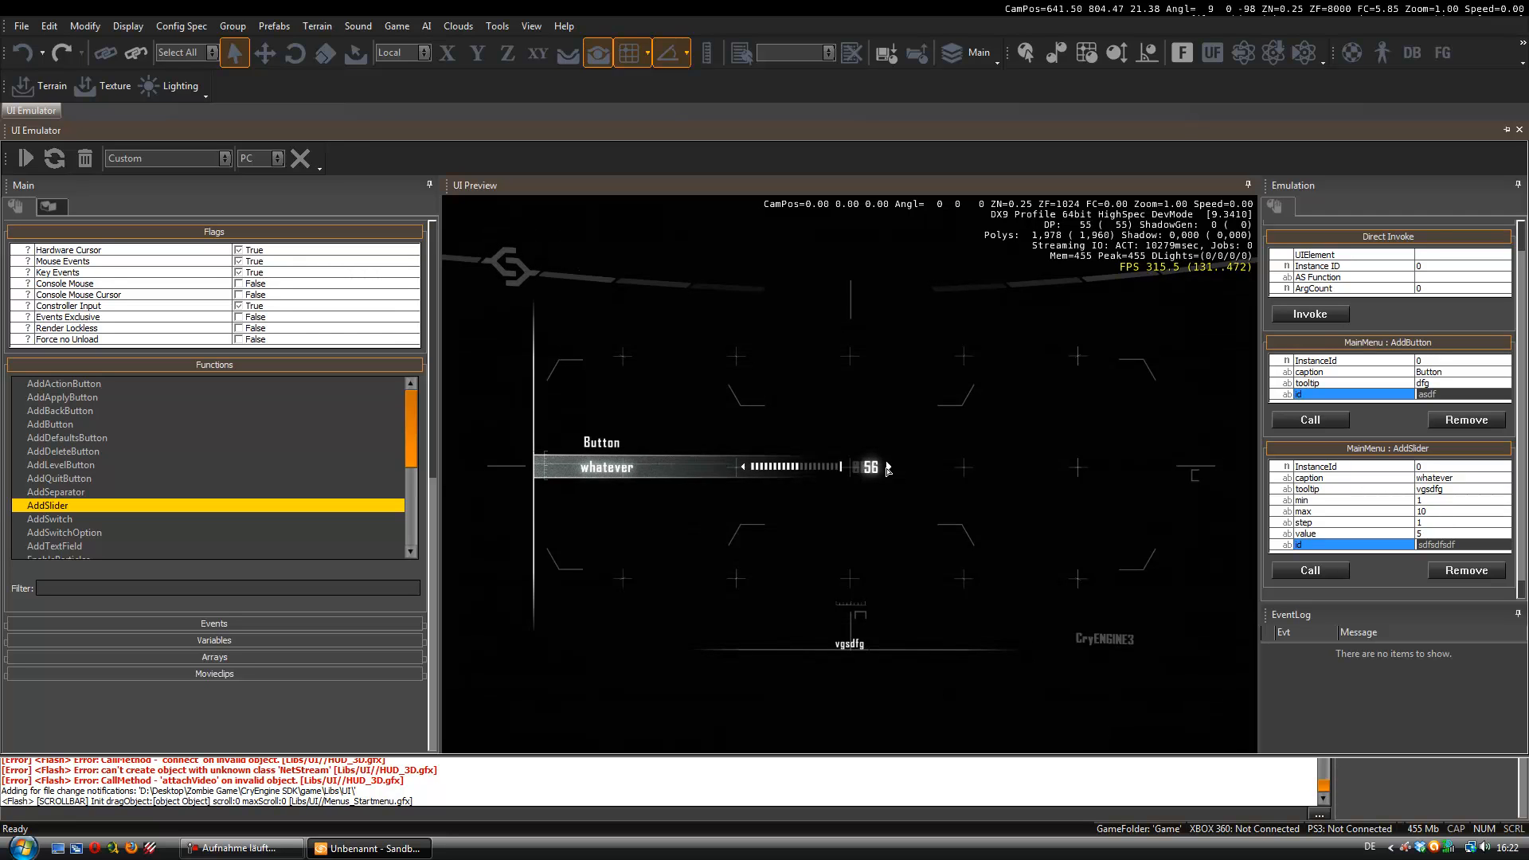
click(888, 469)
click(888, 468)
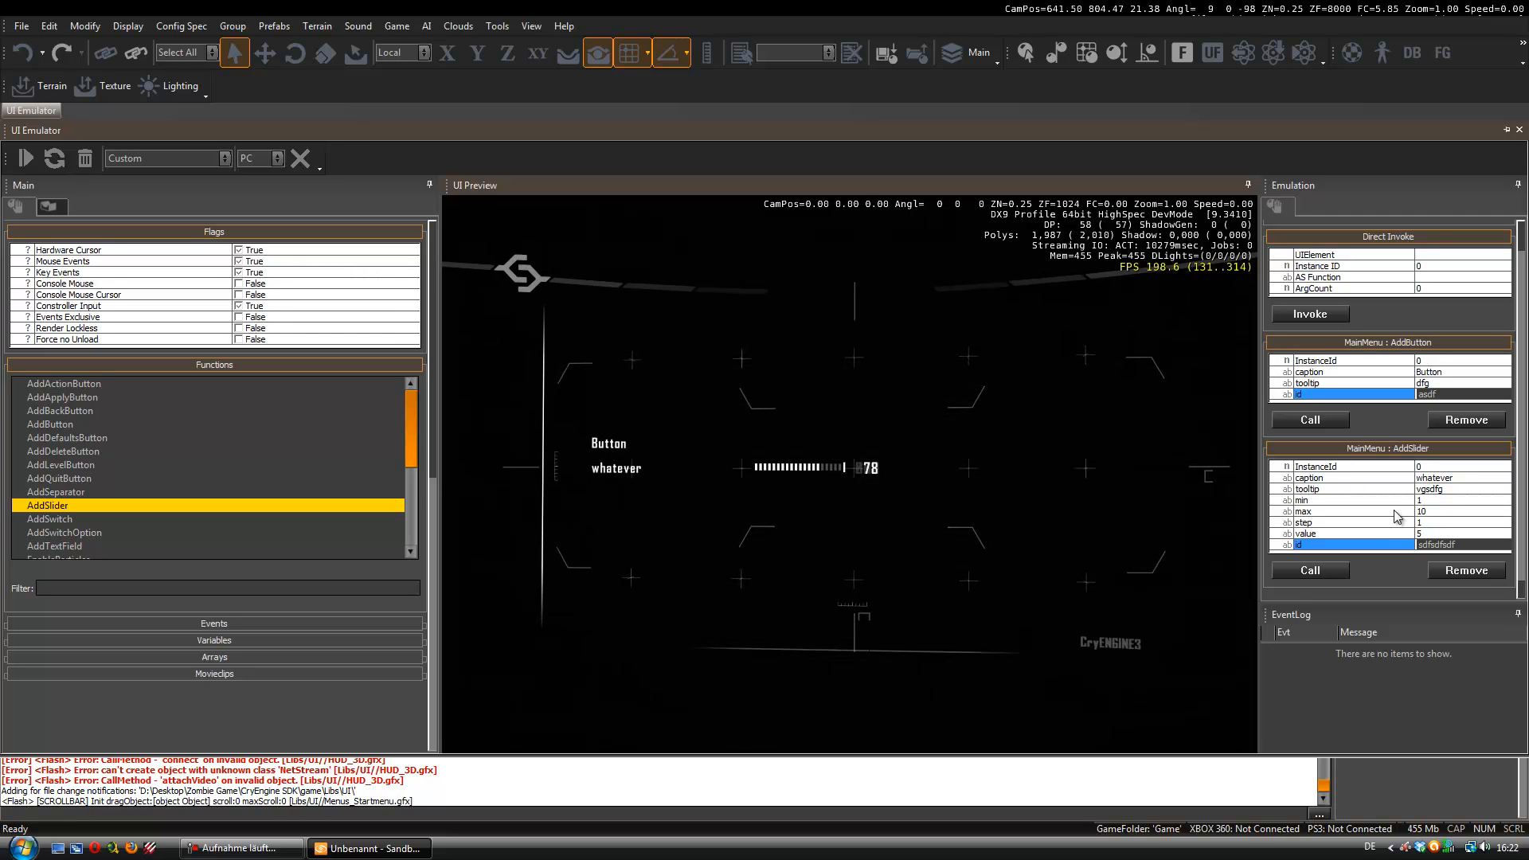
click(888, 469)
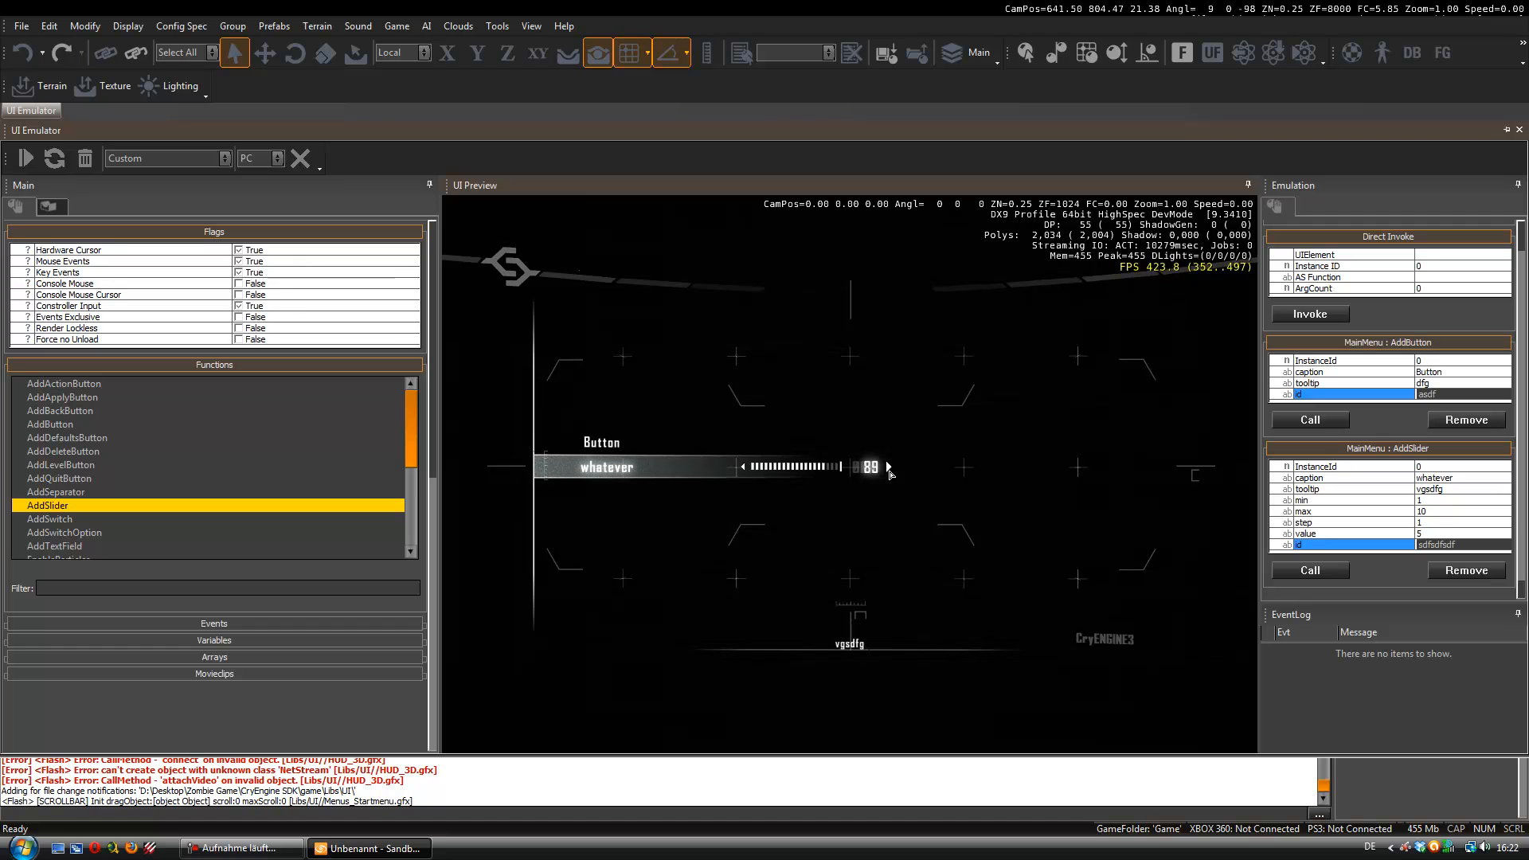
click(888, 468)
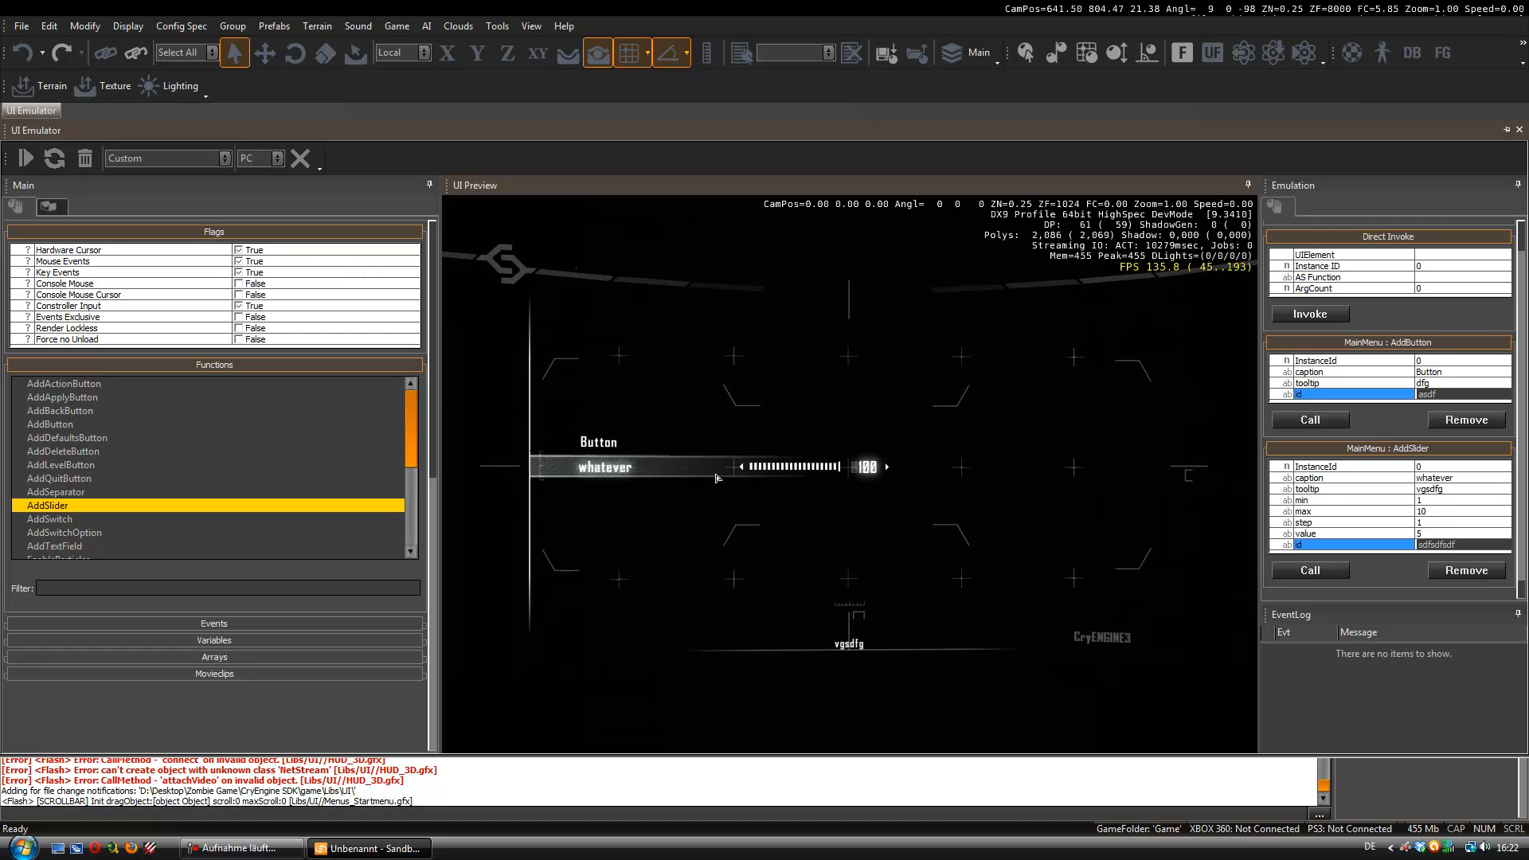
- Step the "whatever" slider in the preview back down to 67
click(742, 468)
click(742, 468)
click(742, 468)
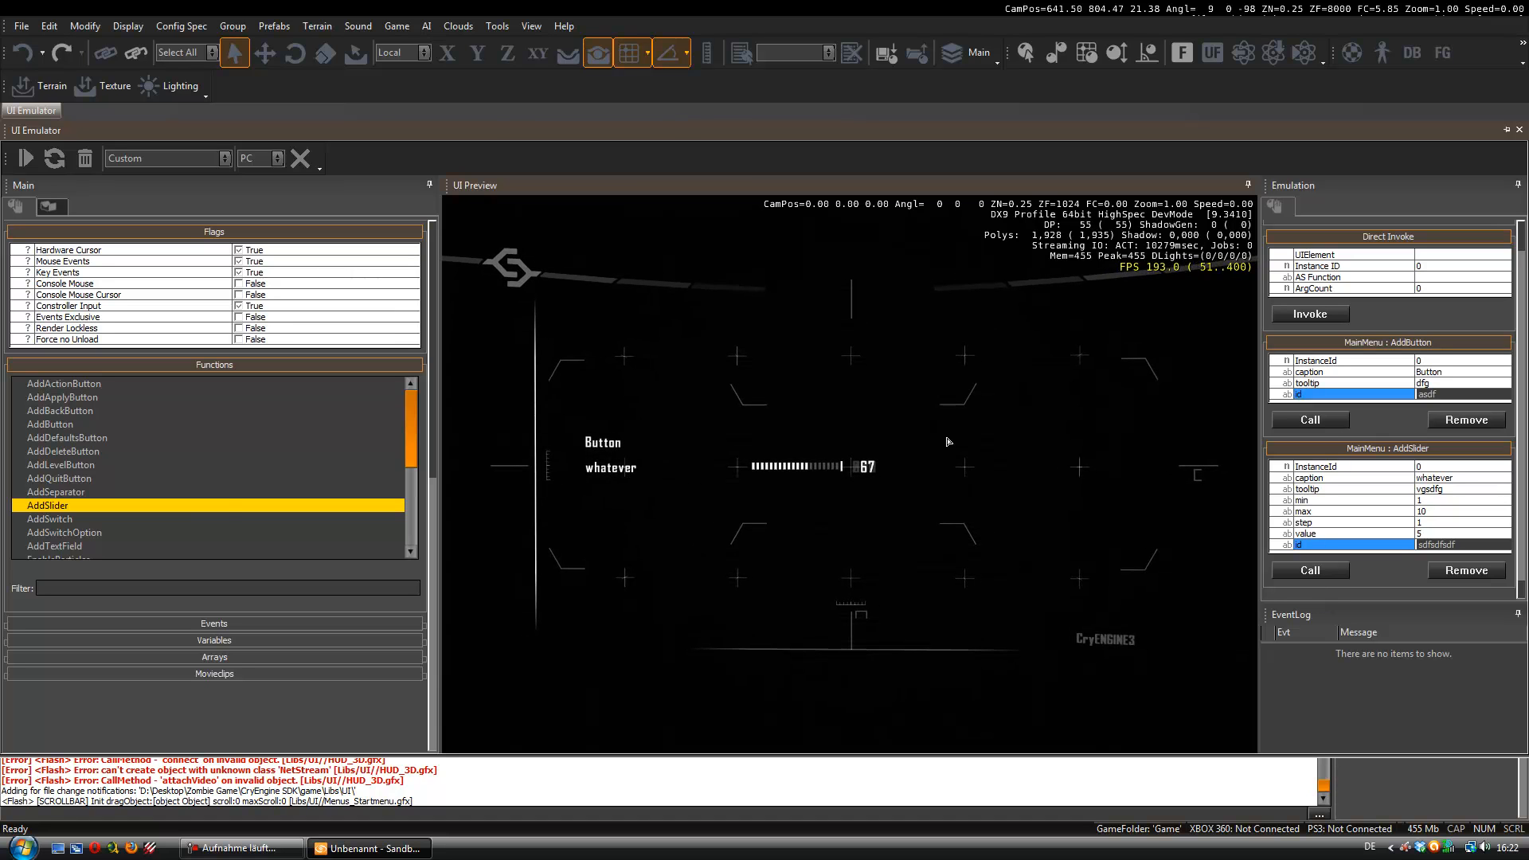
click(63, 536)
scroll(191, 549, down, 2)
scroll(110, 538, down, 2)
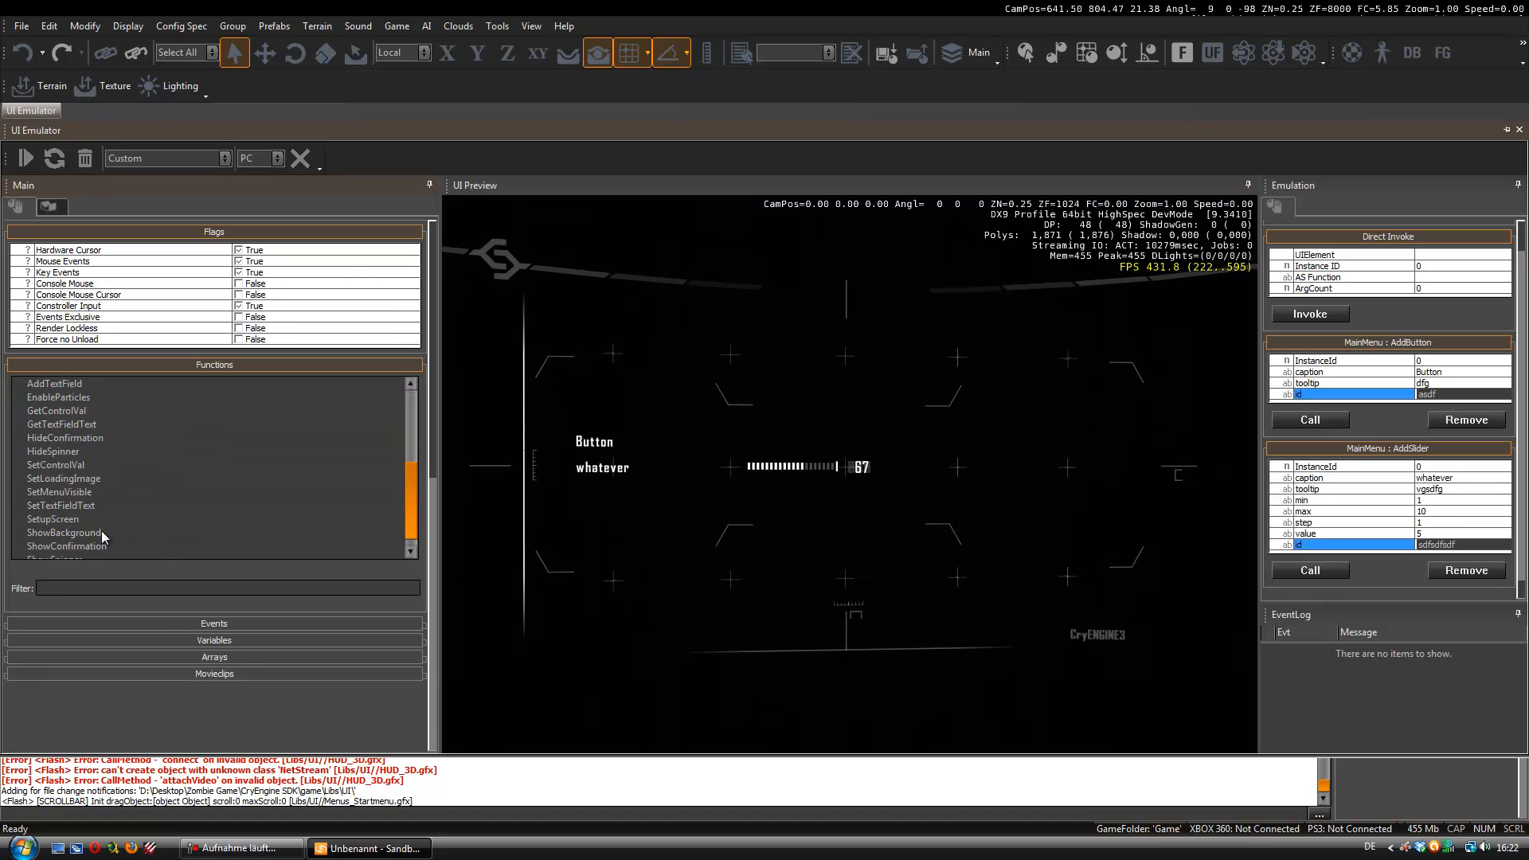
click(57, 469)
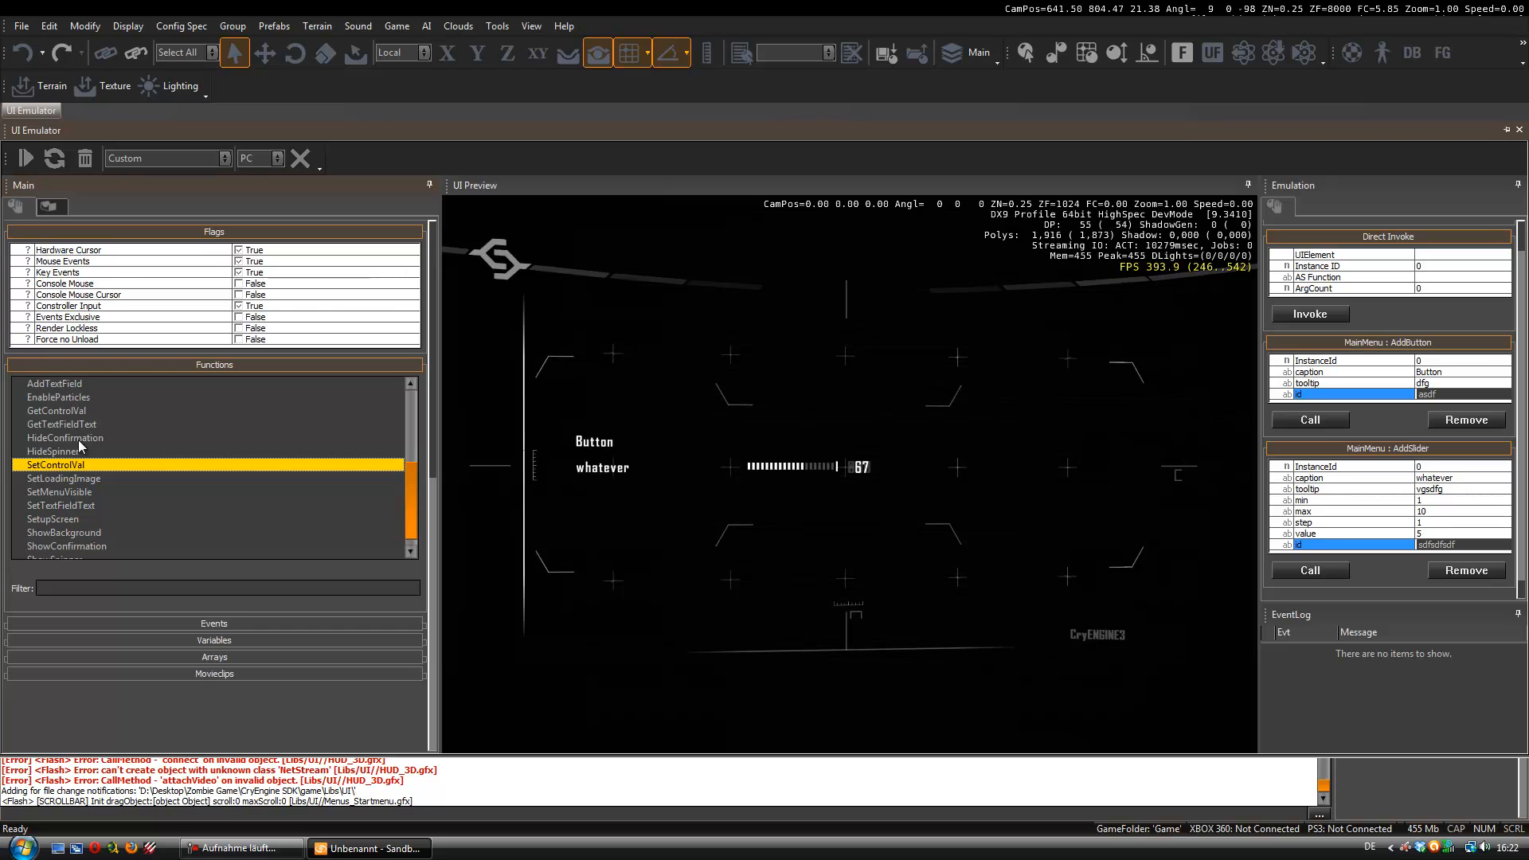
scroll(88, 478, up, 4)
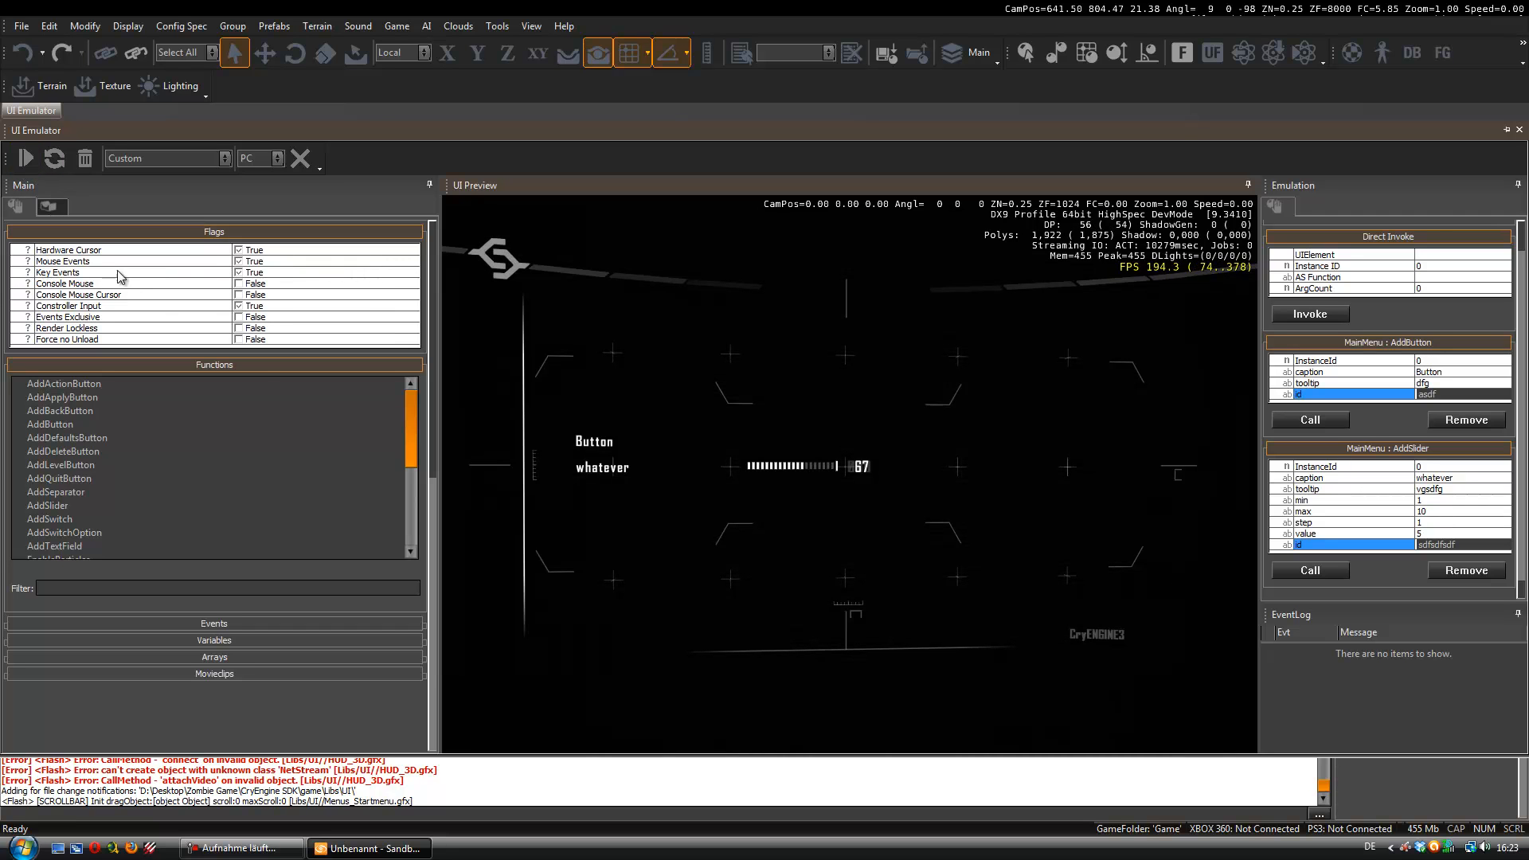
- Load the TestMenu element in the UI preview and add its AddButton function to the emulation
drag(435, 497, 431, 227)
click(51, 374)
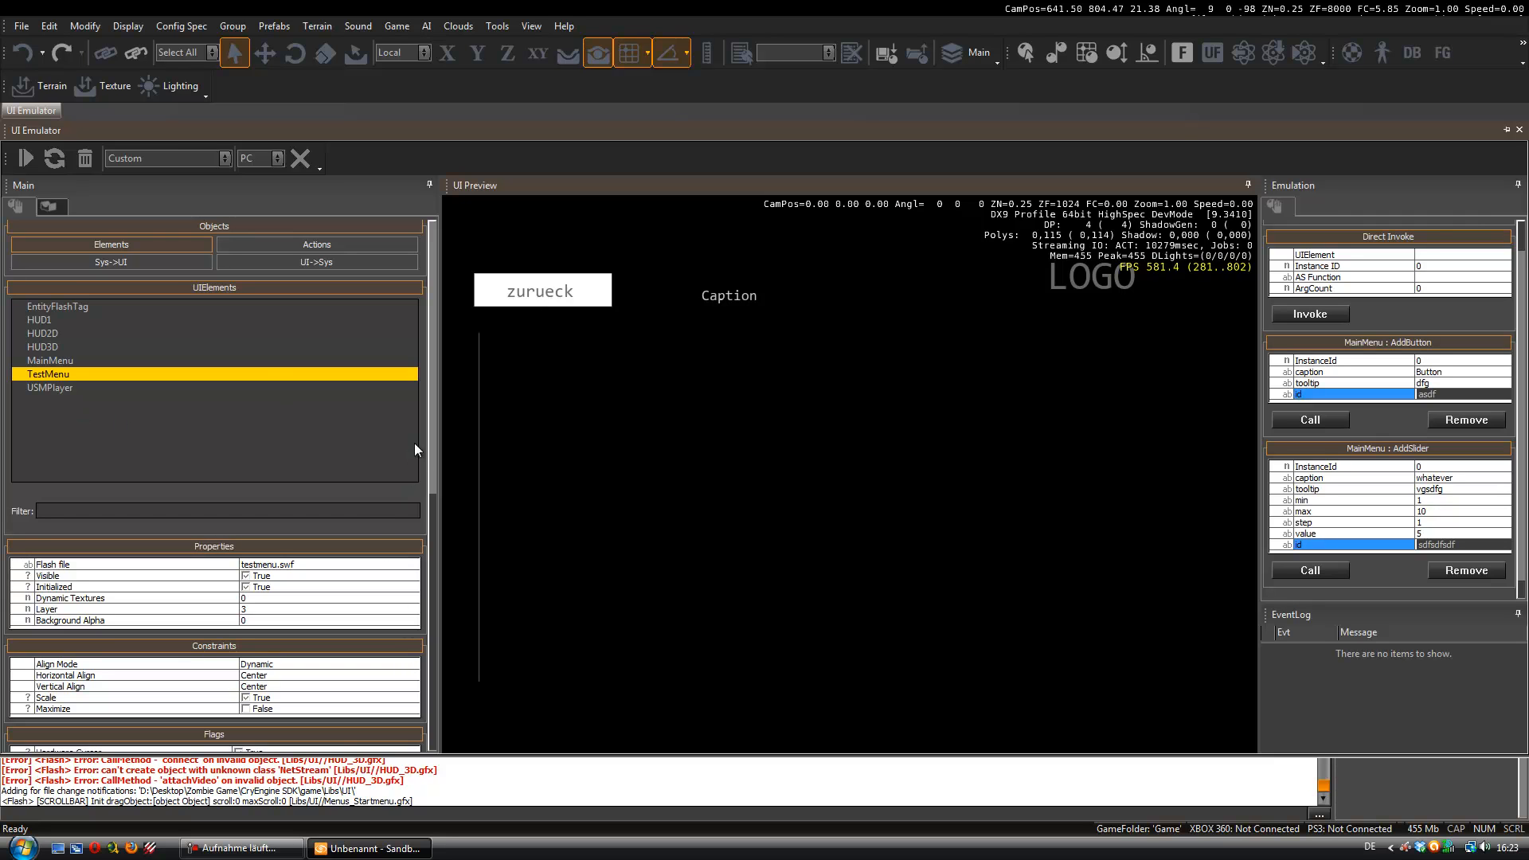
drag(431, 433, 415, 653)
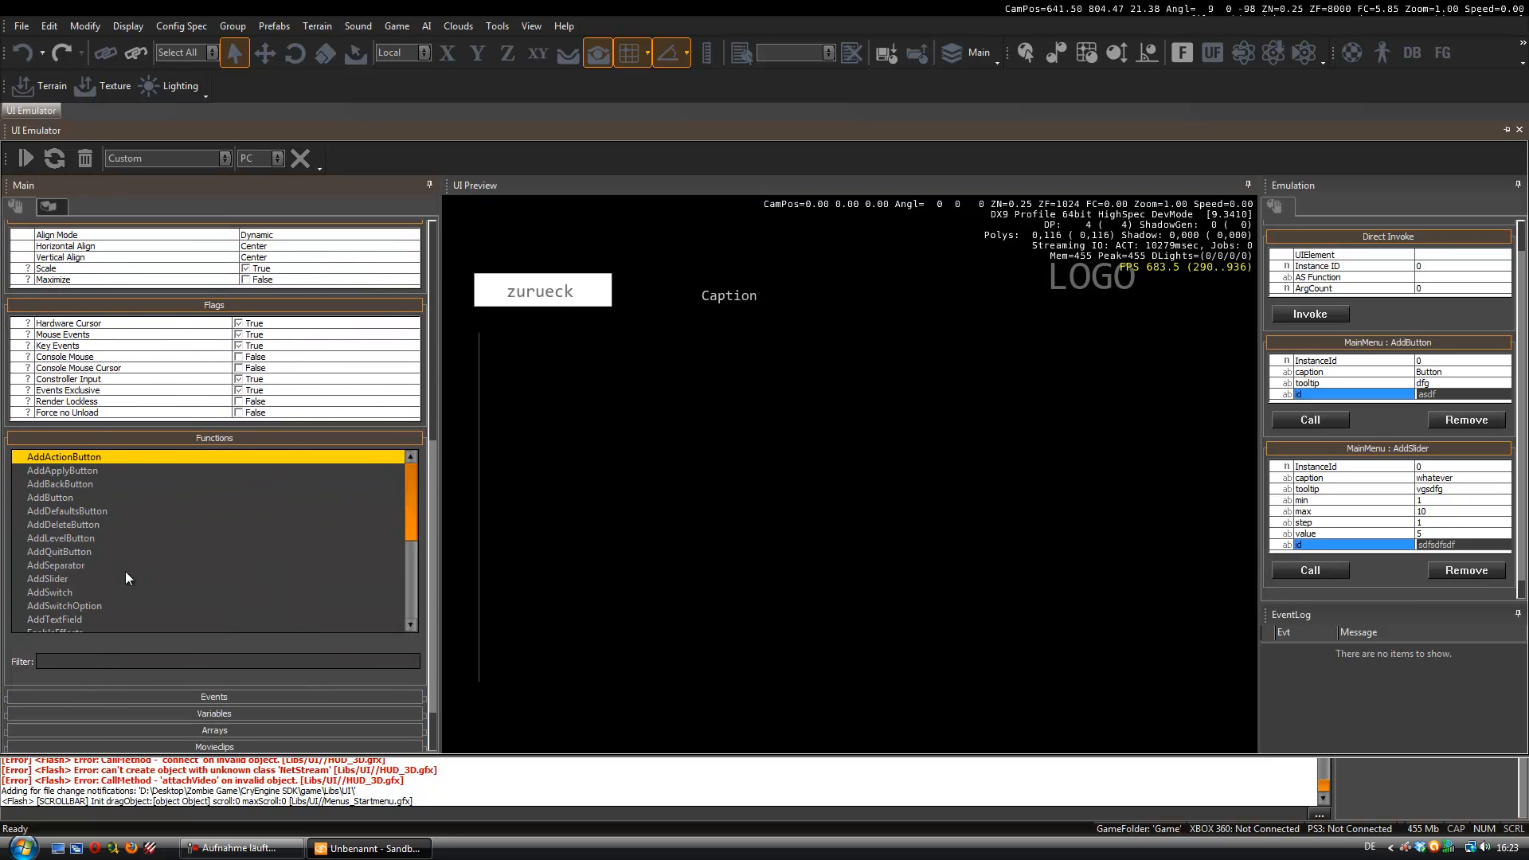
double_click(73, 496)
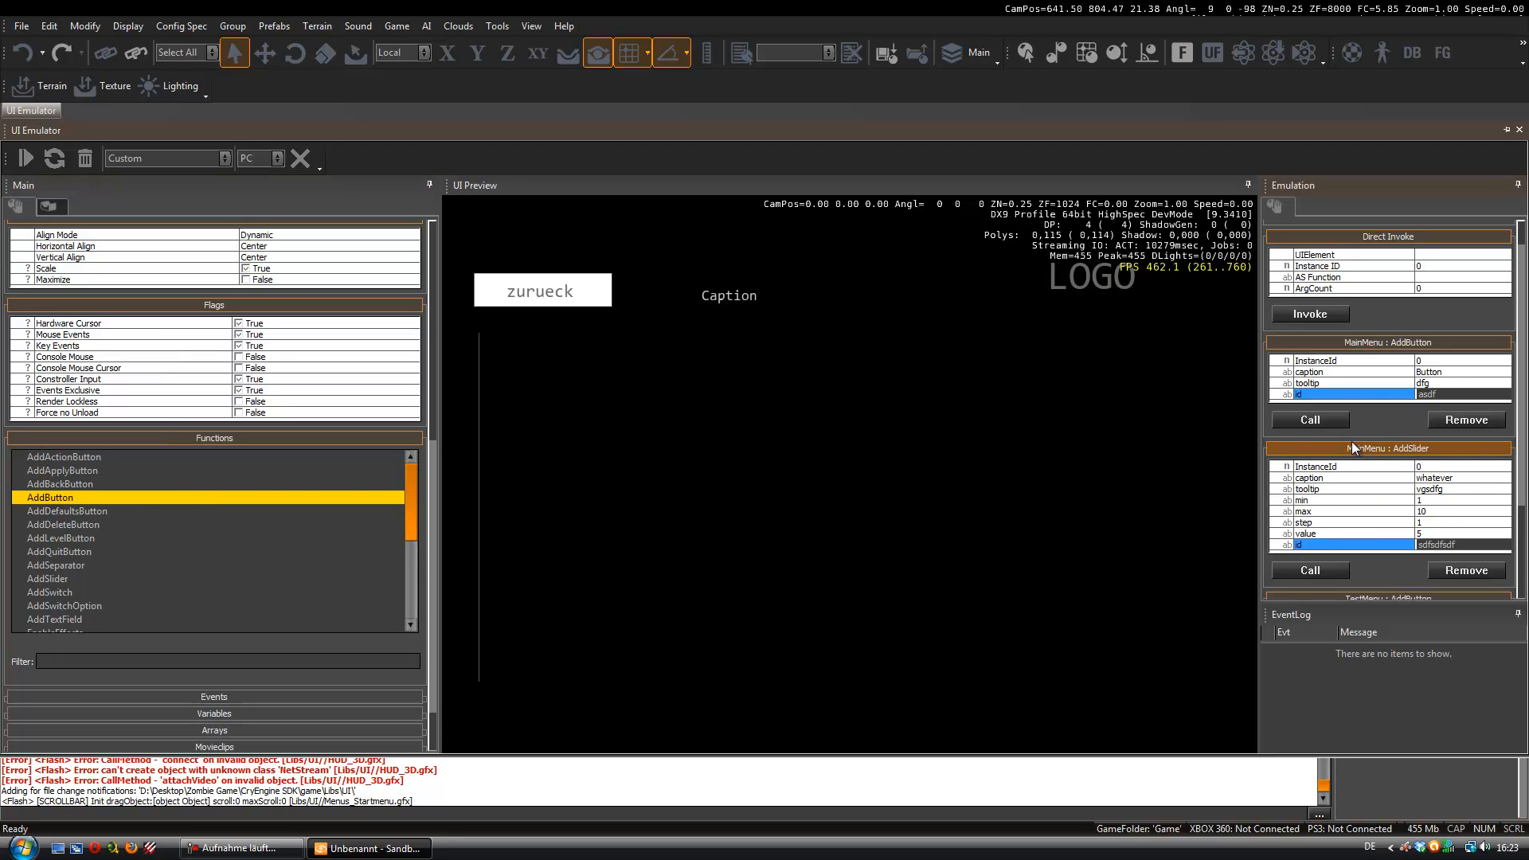
- Remove MainMenu's AddButton and AddSlider functions from the emulation
click(1415, 344)
click(1418, 344)
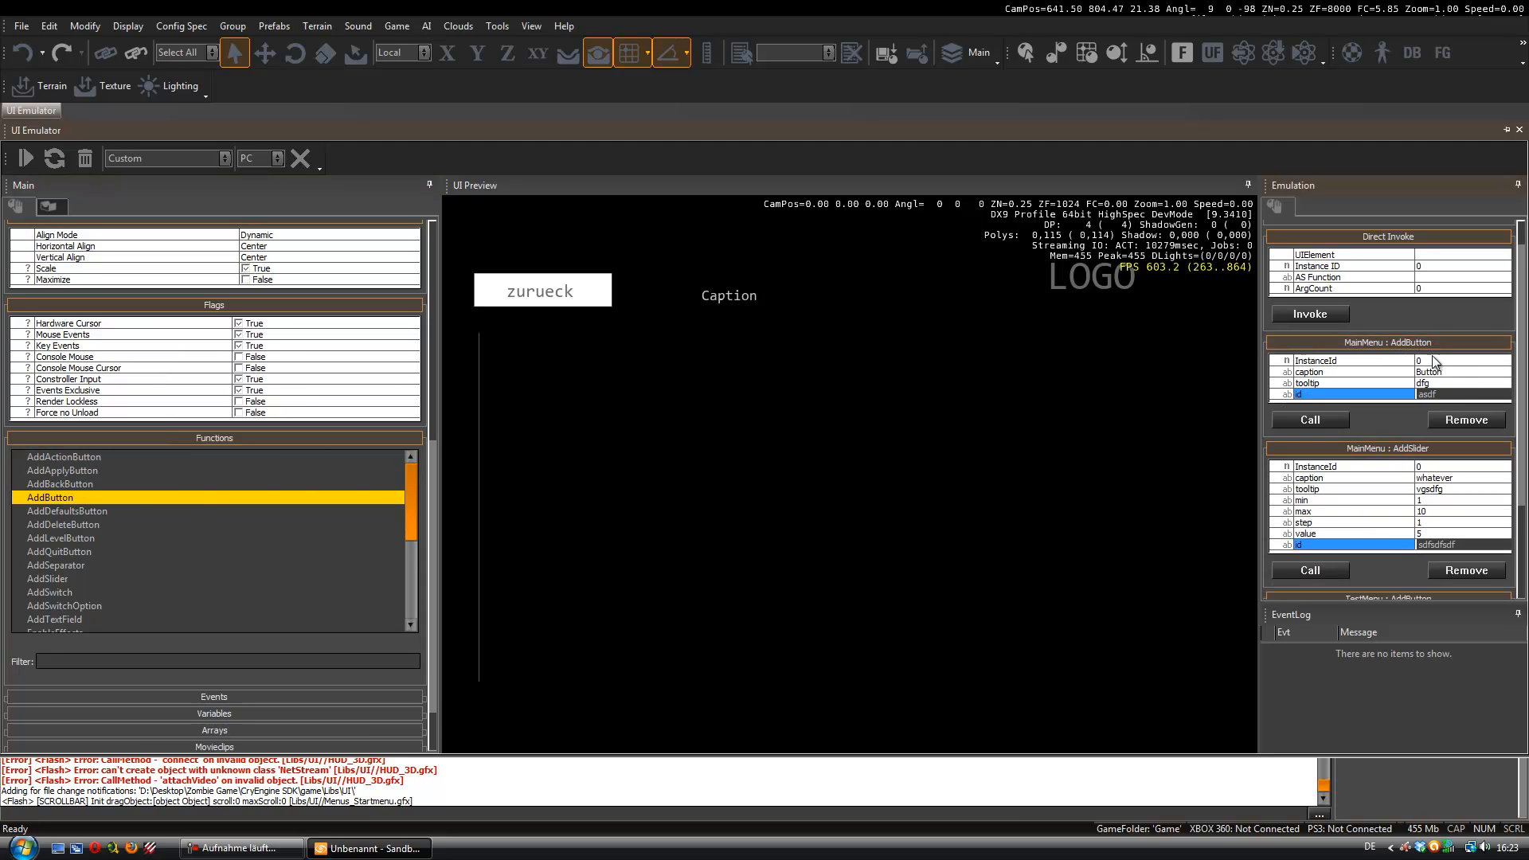
click(1467, 418)
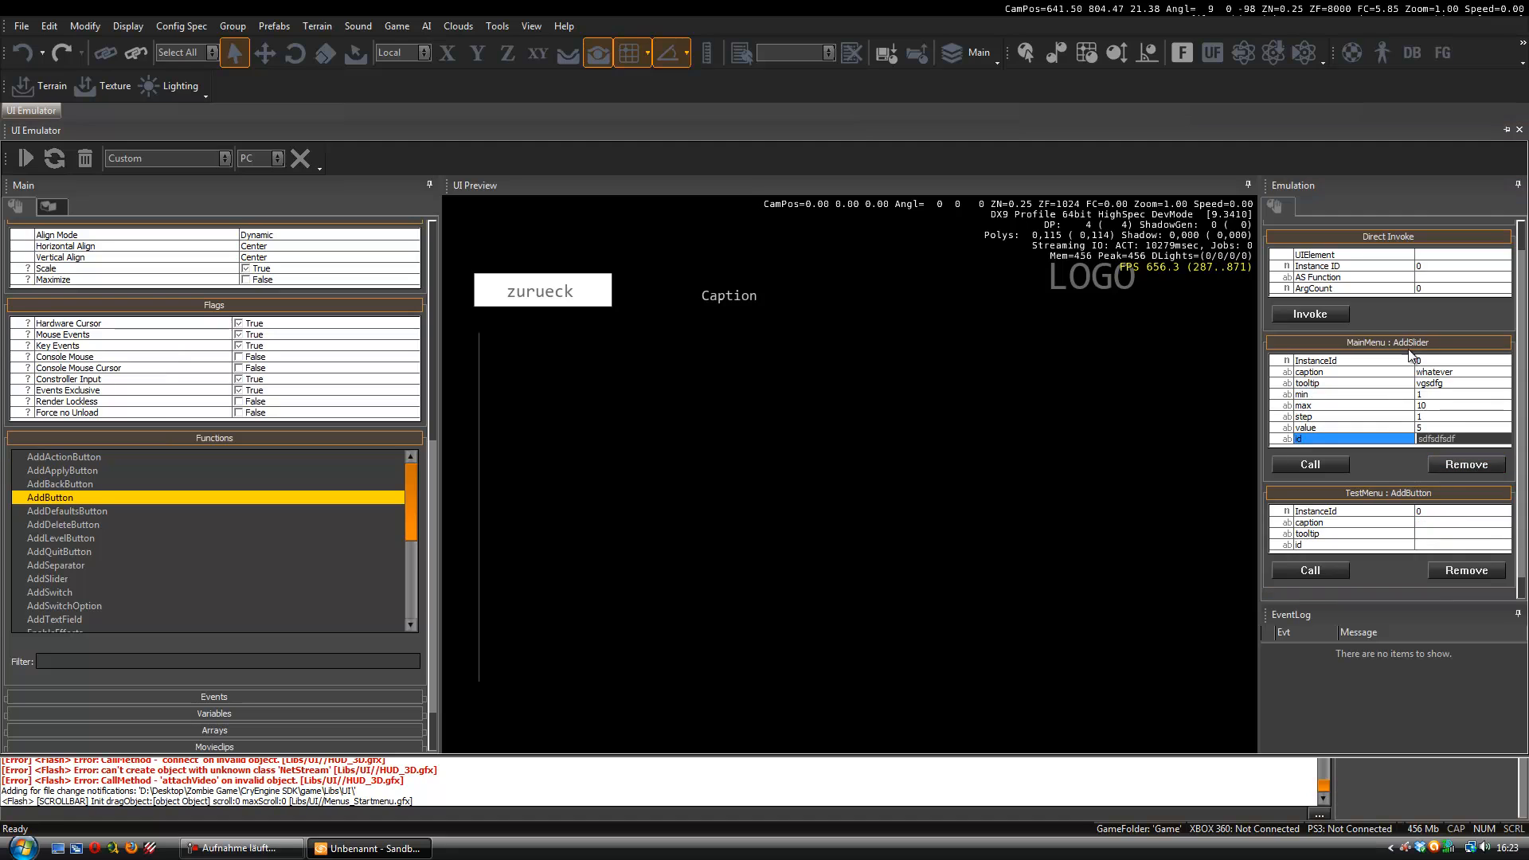
click(1452, 465)
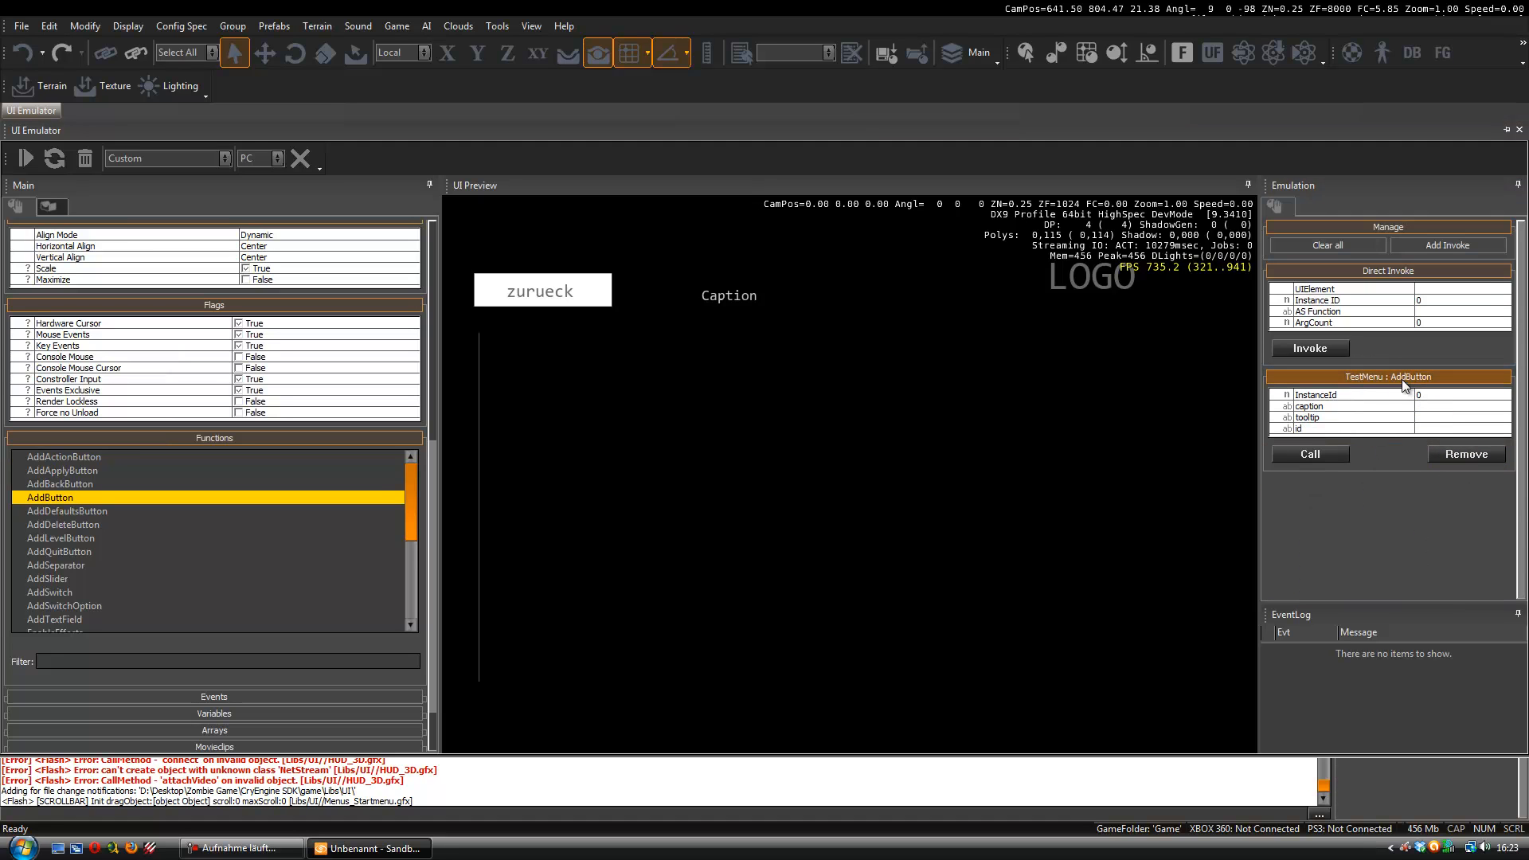
- Call TestMenu's AddButton with the caption "dfgdfg", an empty tooltip and the id "dfgdgf"
click(1469, 407)
text(dfgdfg)
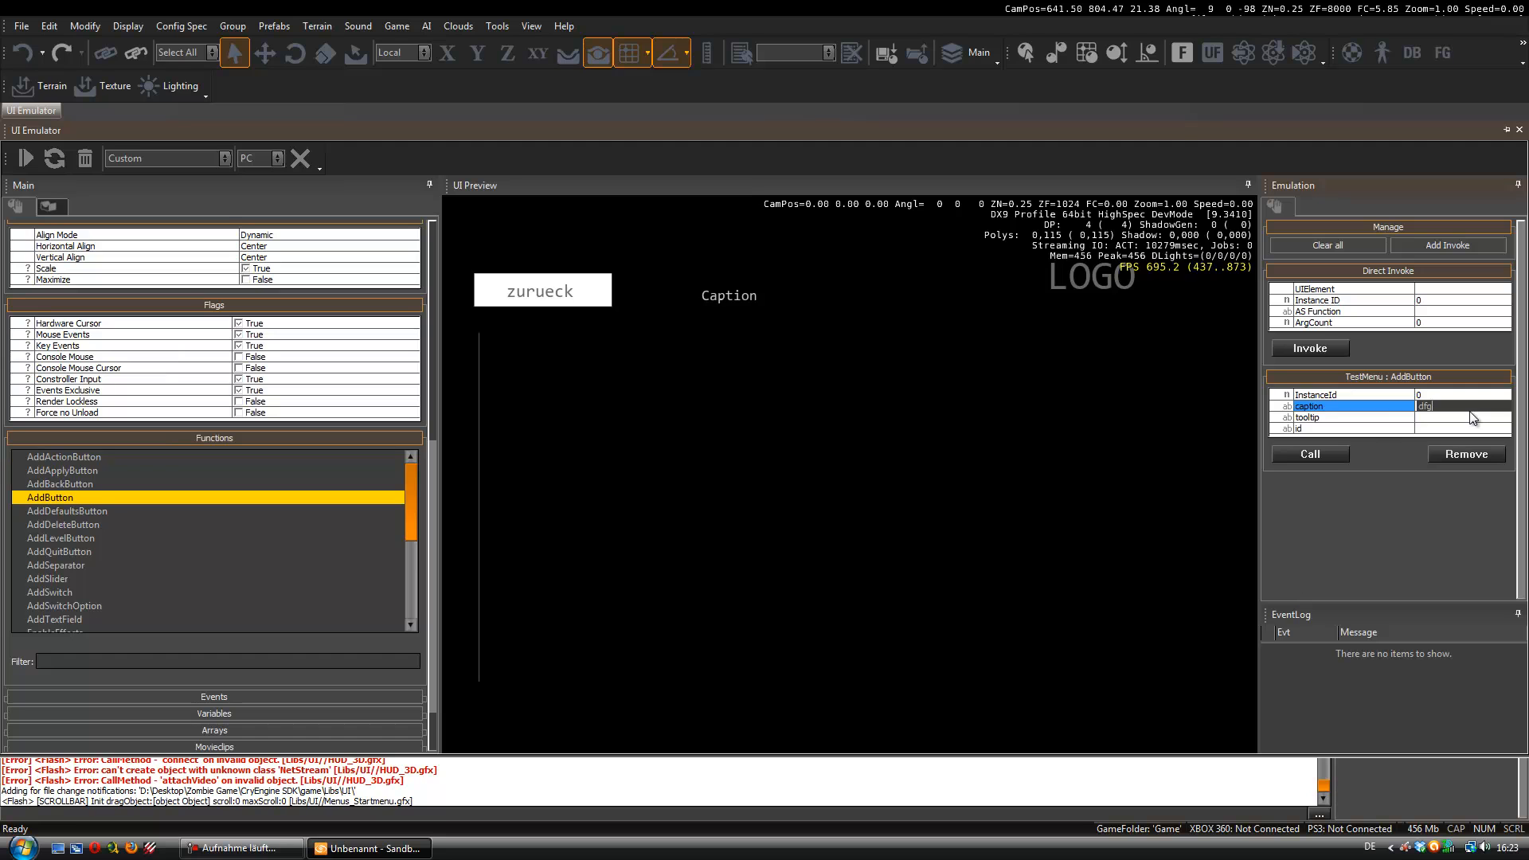
click(1430, 434)
text(dfgdgf)
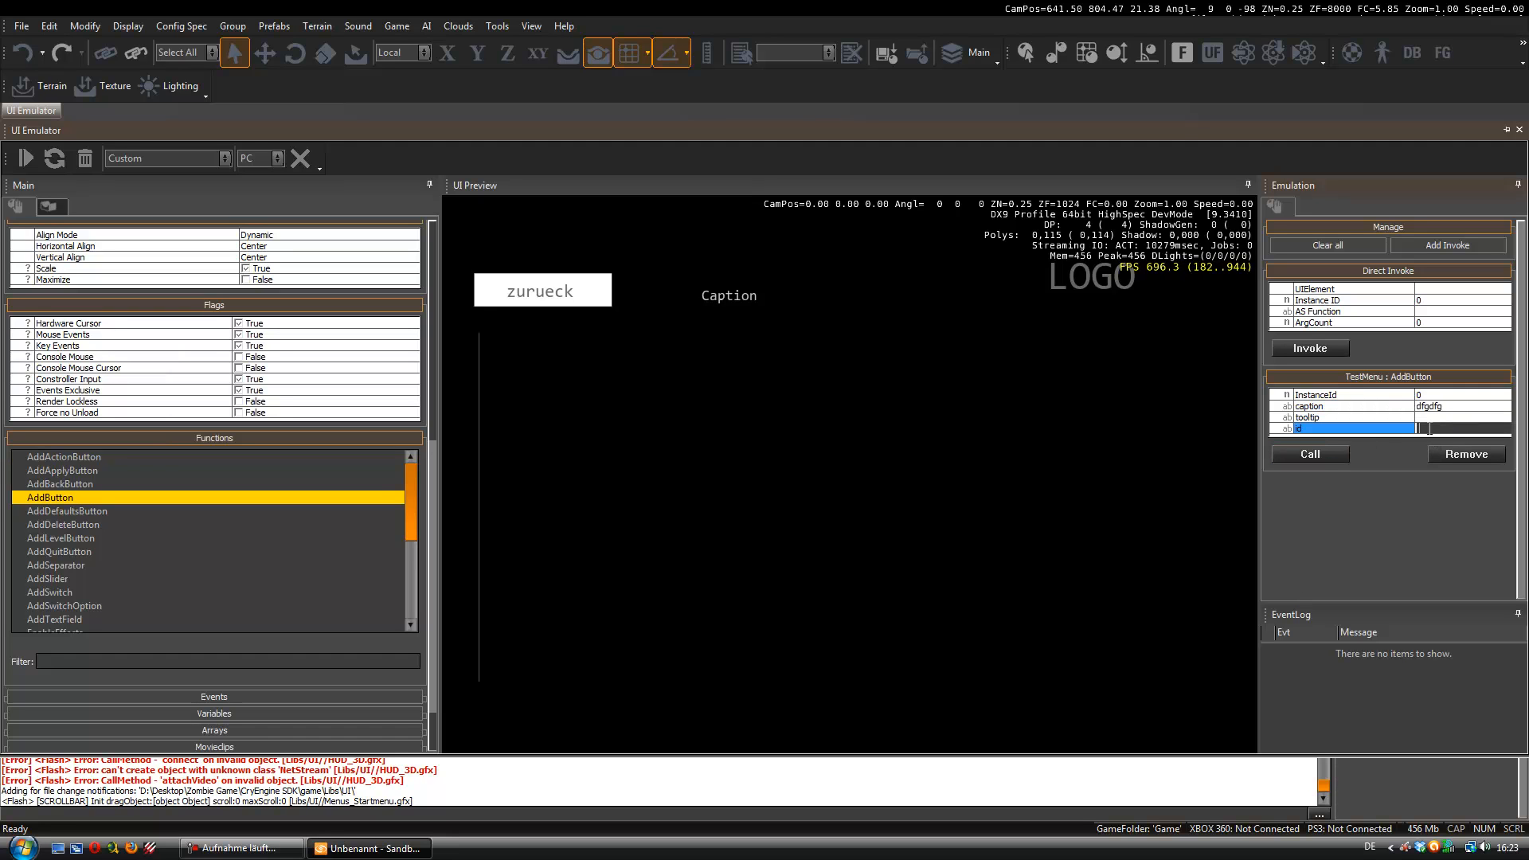
click(1426, 416)
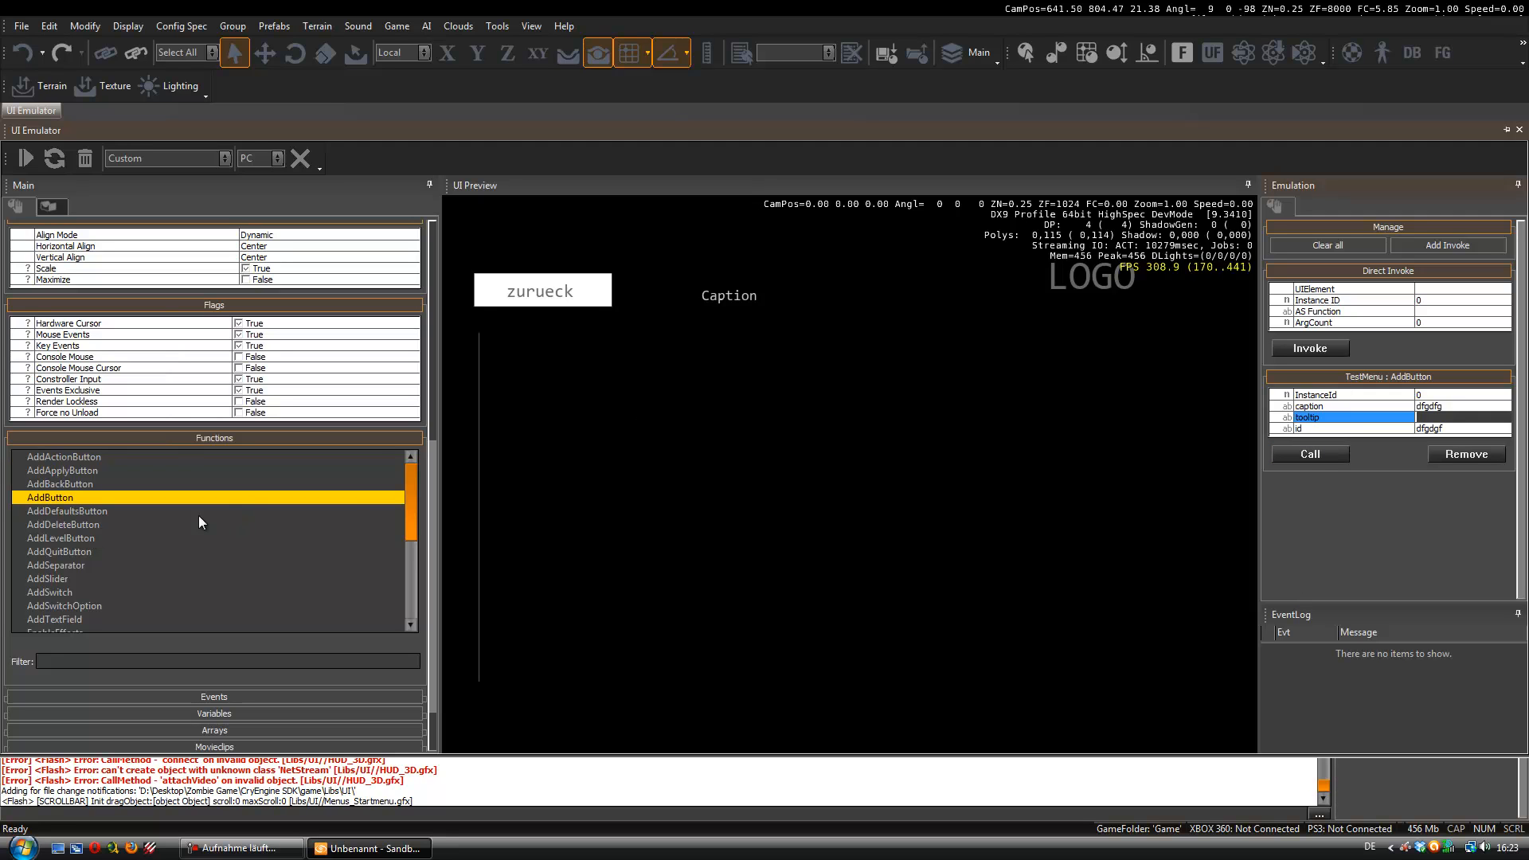
click(1303, 455)
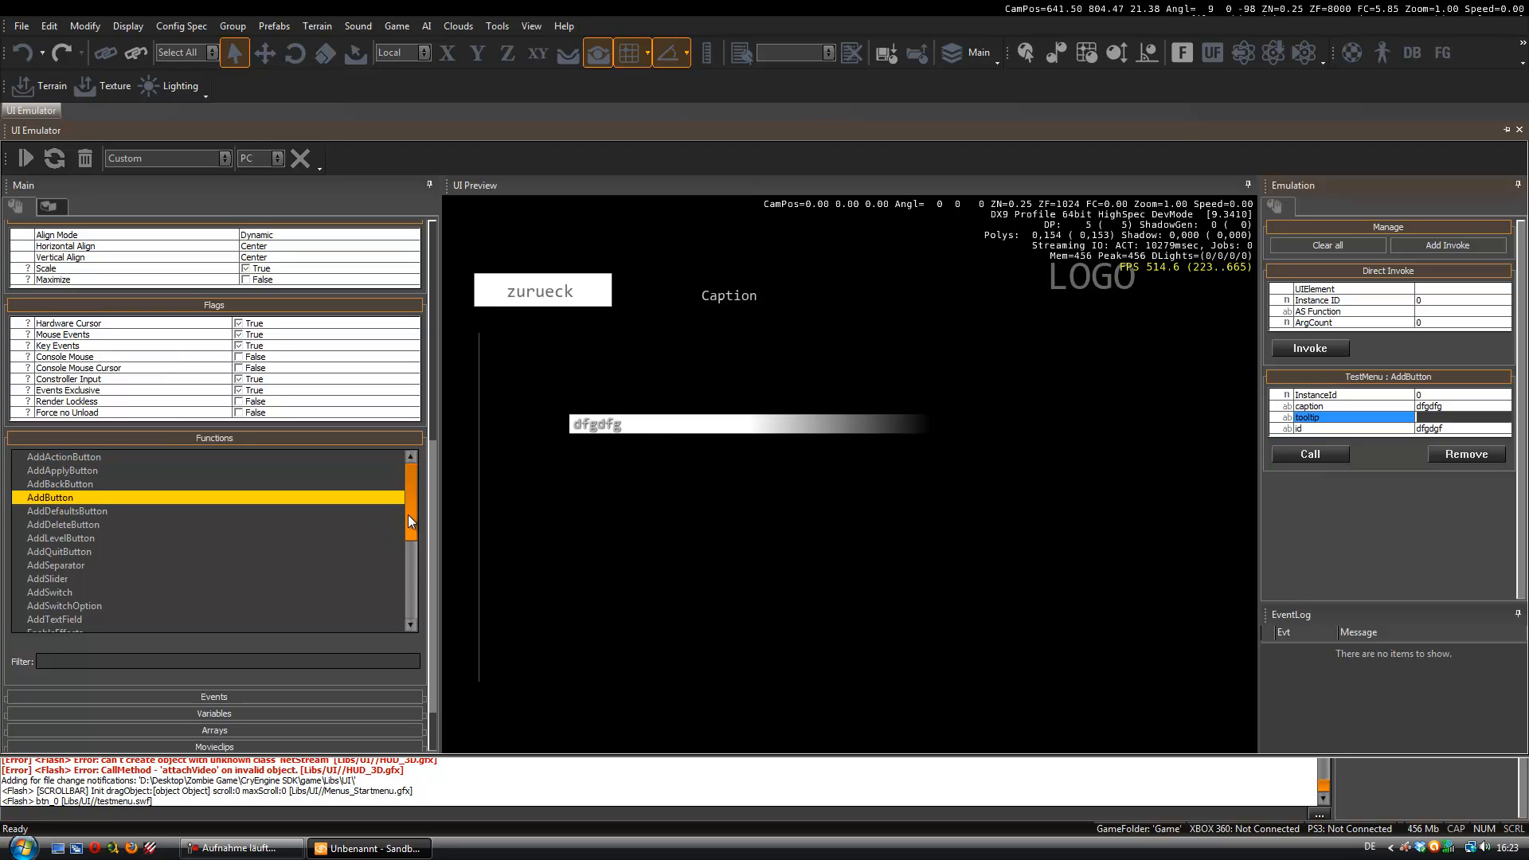
- Add TestMenu's SetupScreen function to the emulation and set its Caption to "dsfgfsdfsf"
drag(401, 514, 395, 623)
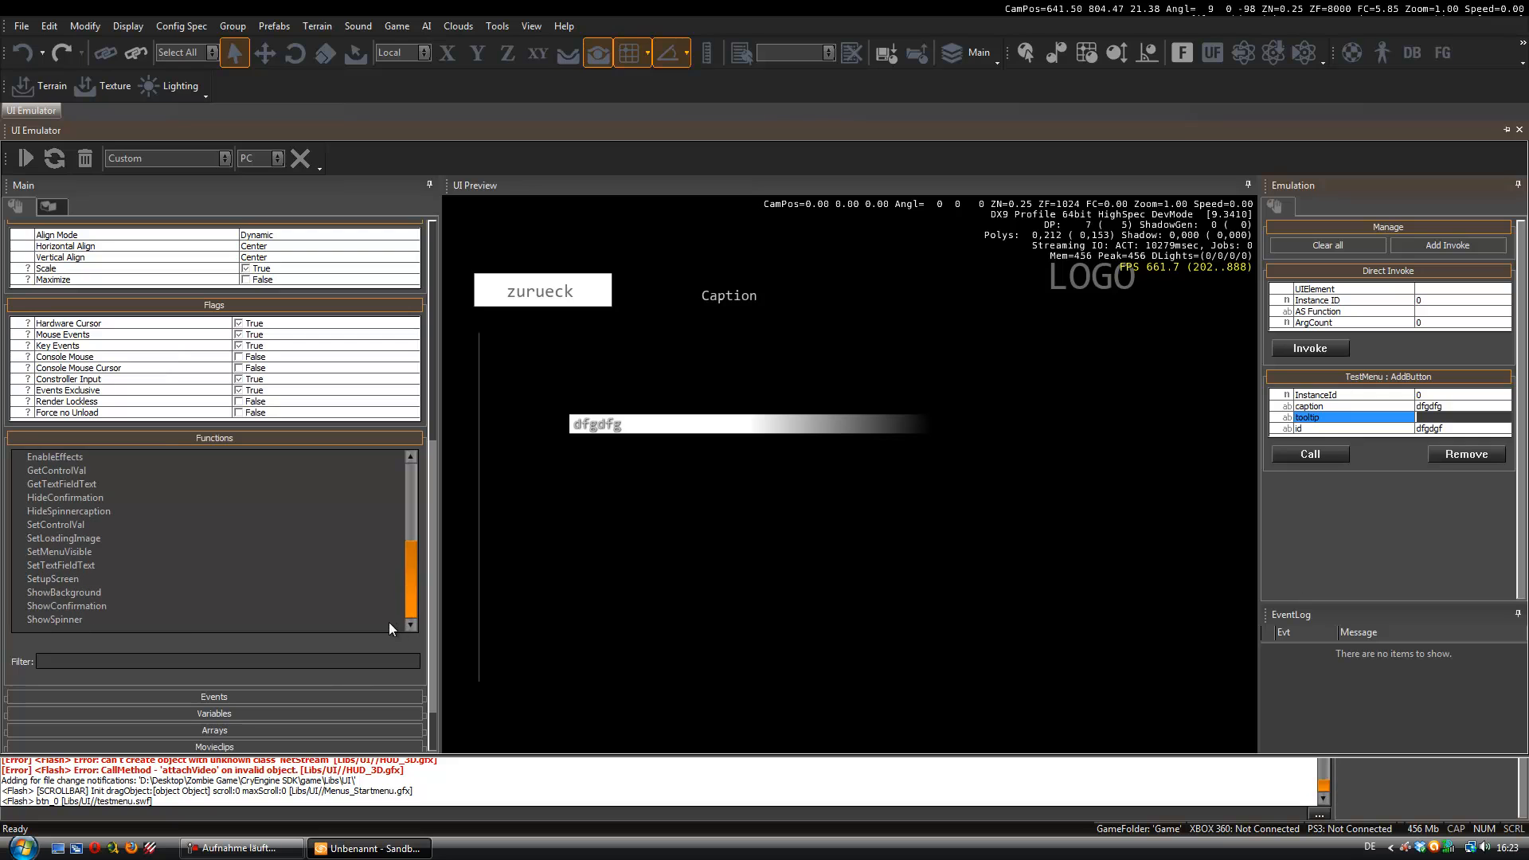
double_click(53, 580)
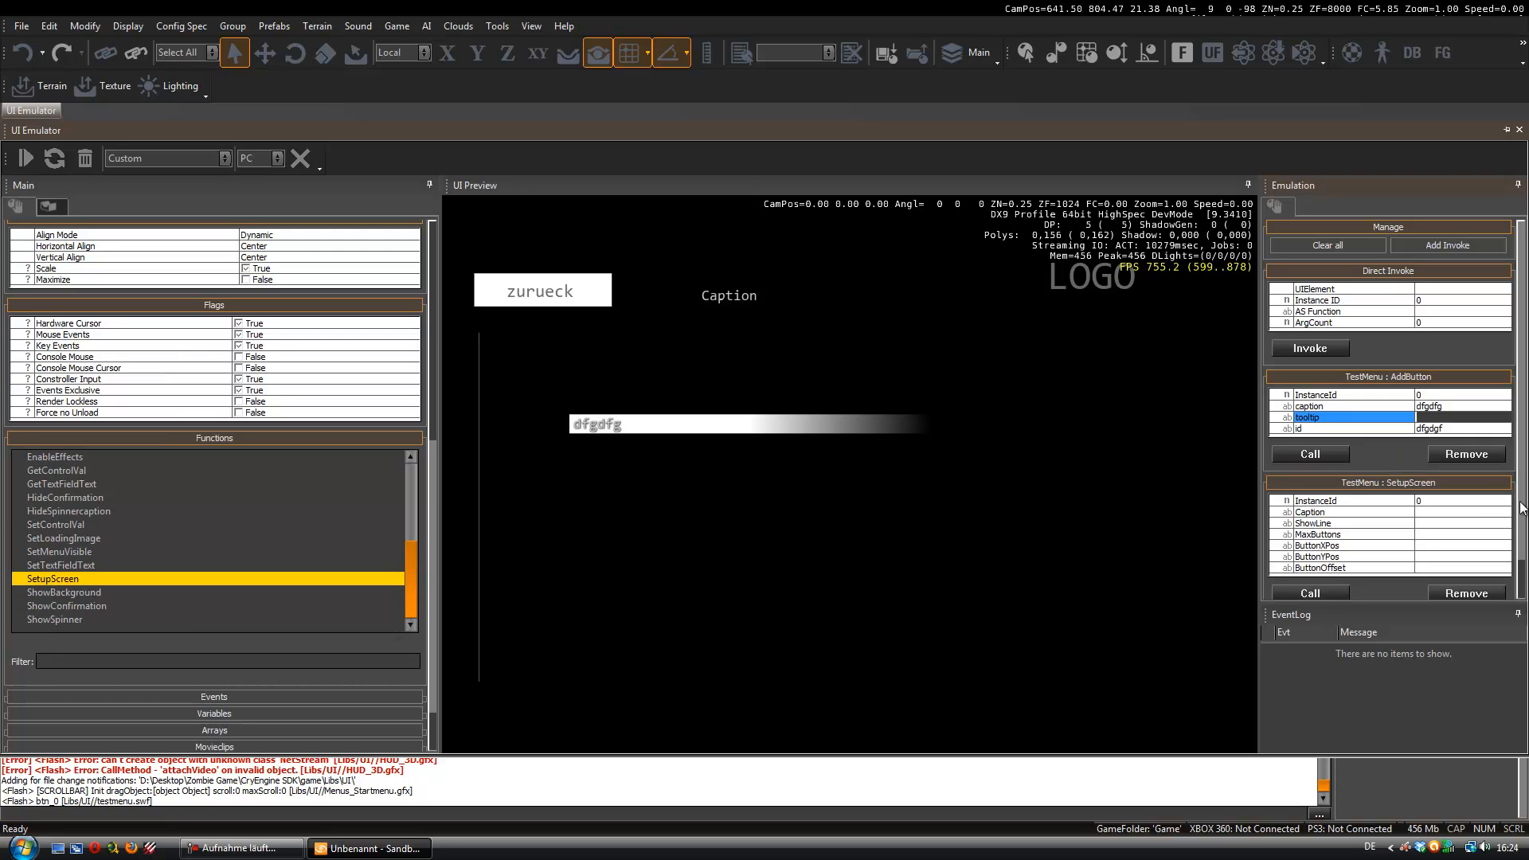
scroll(1486, 472, down, 1)
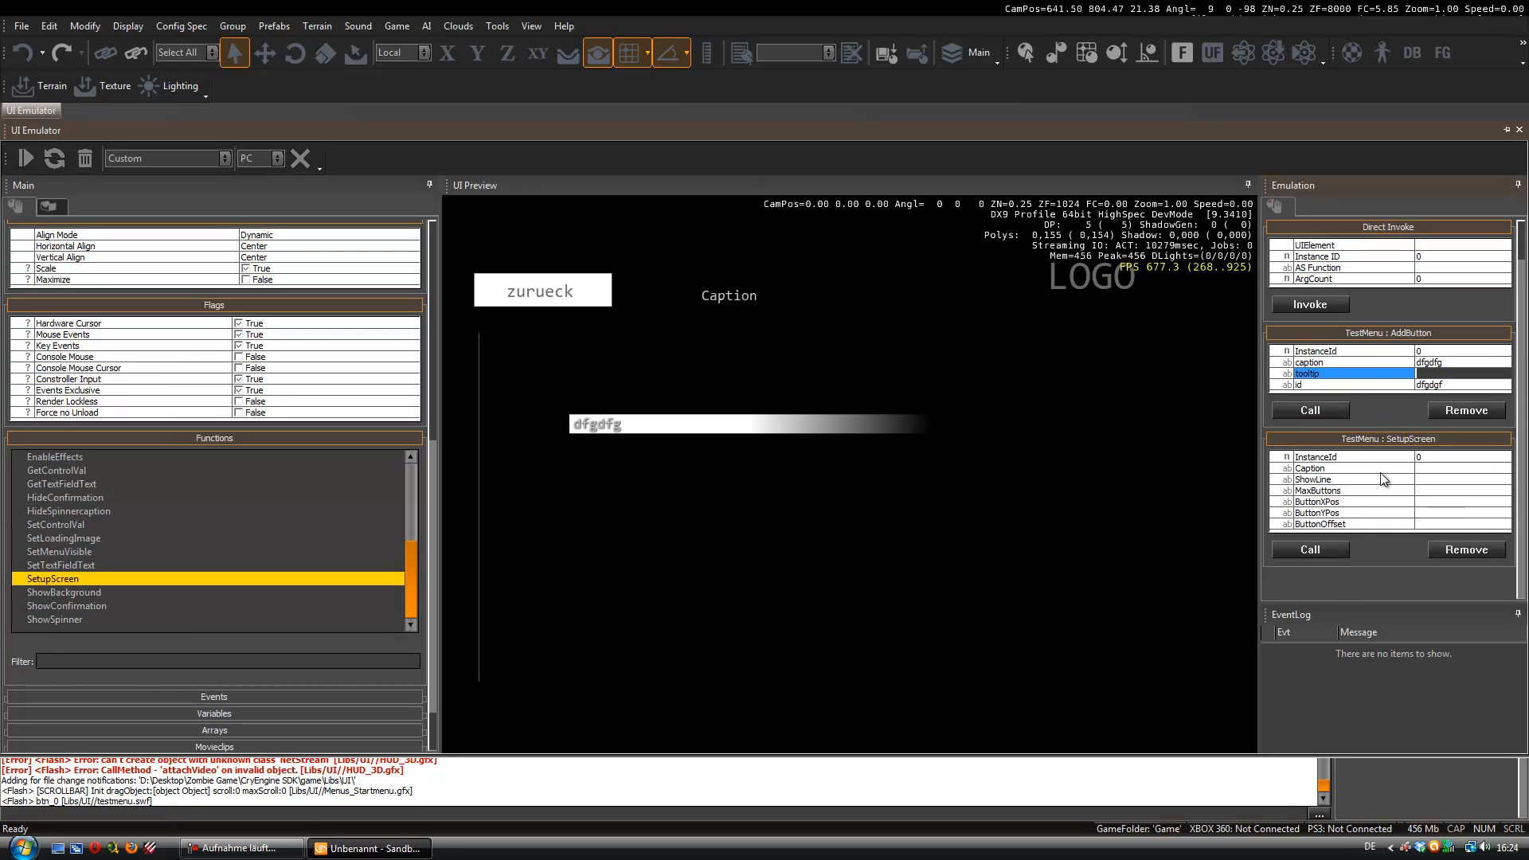
click(1423, 469)
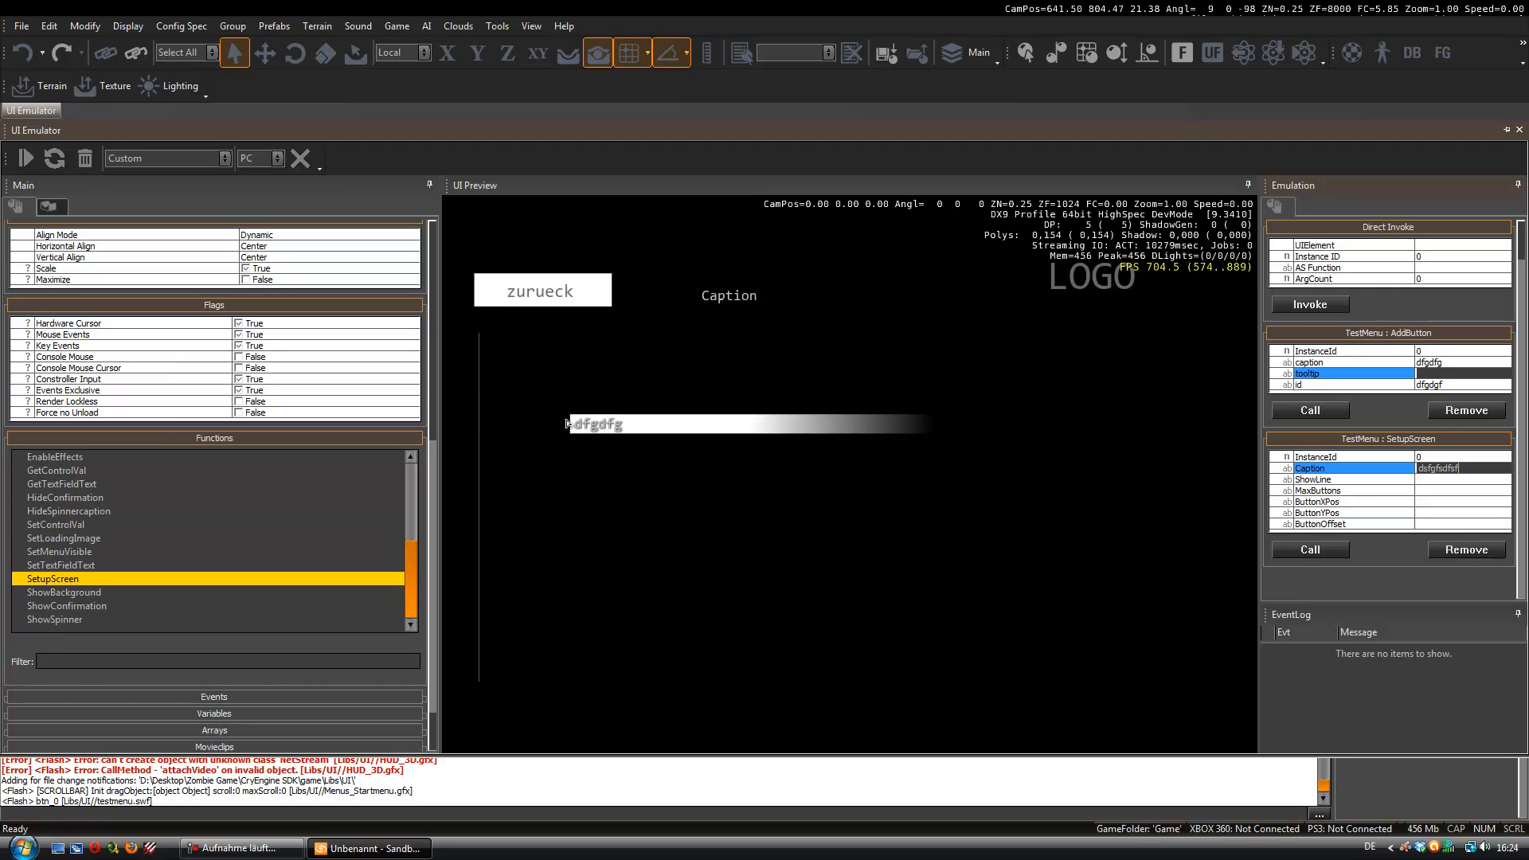
- Set SetupScreen's ShowLine to 1 and MaxButtons to 10
click(1439, 479)
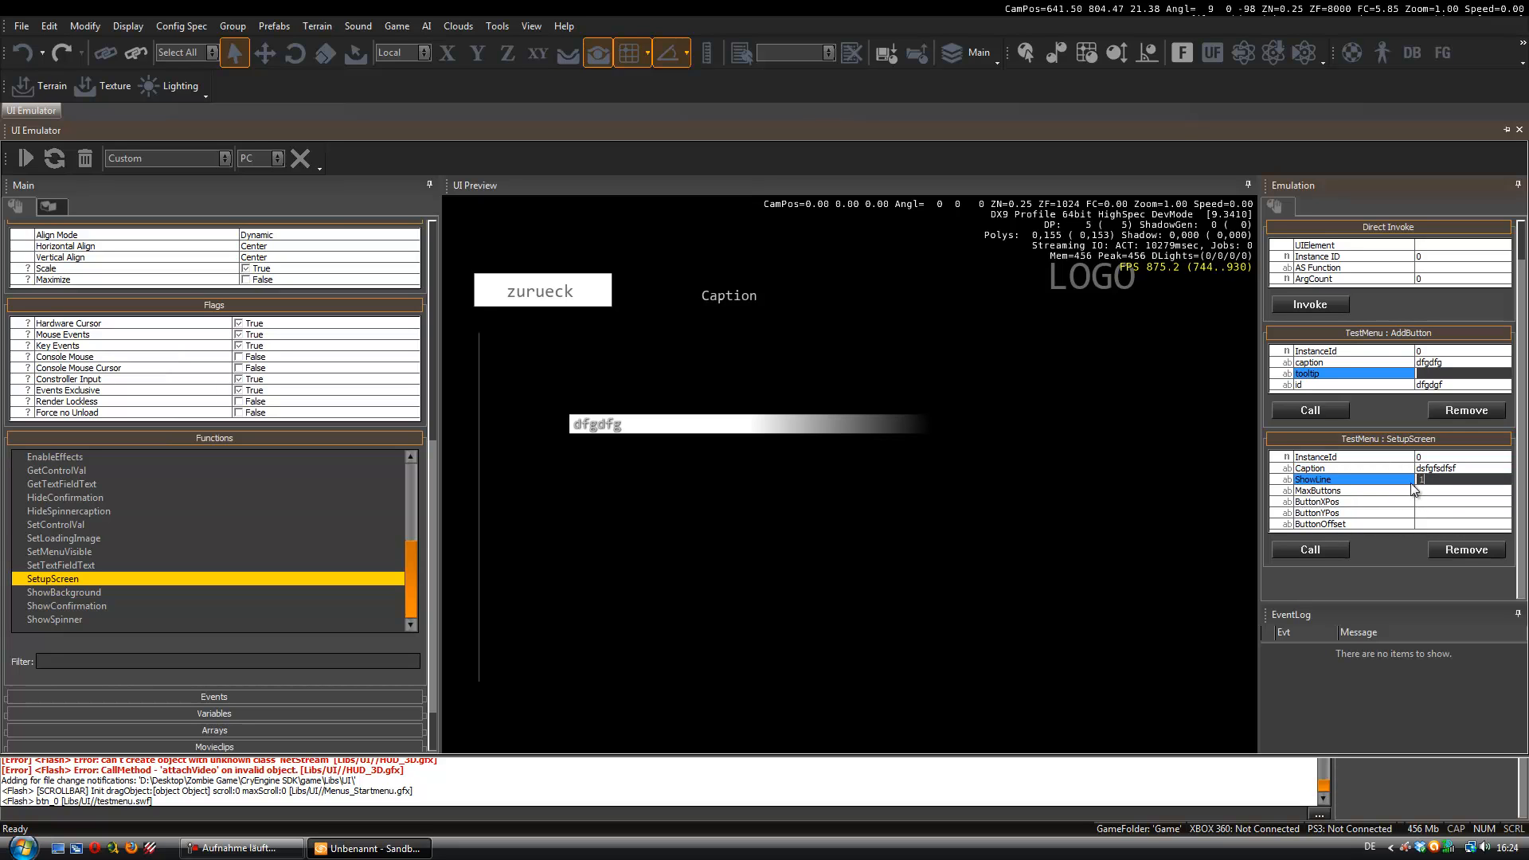
click(1440, 491)
click(1430, 479)
text(f)
click(1429, 489)
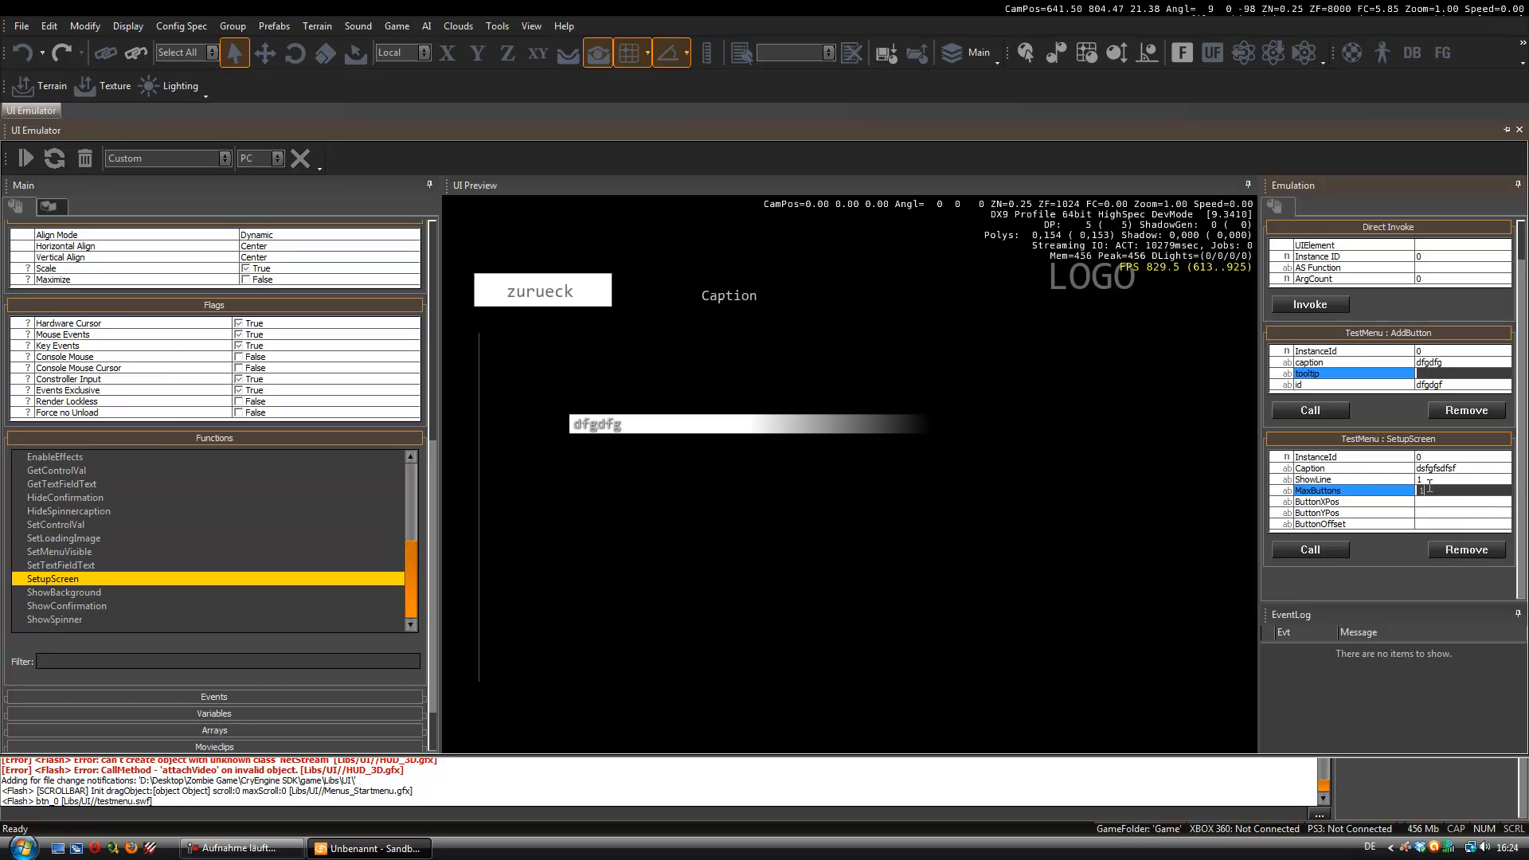
text(10)
- Set ButtonXPos to -700 and ButtonYPos to 0, leave ButtonOffset empty, and call SetupScreen
click(1428, 501)
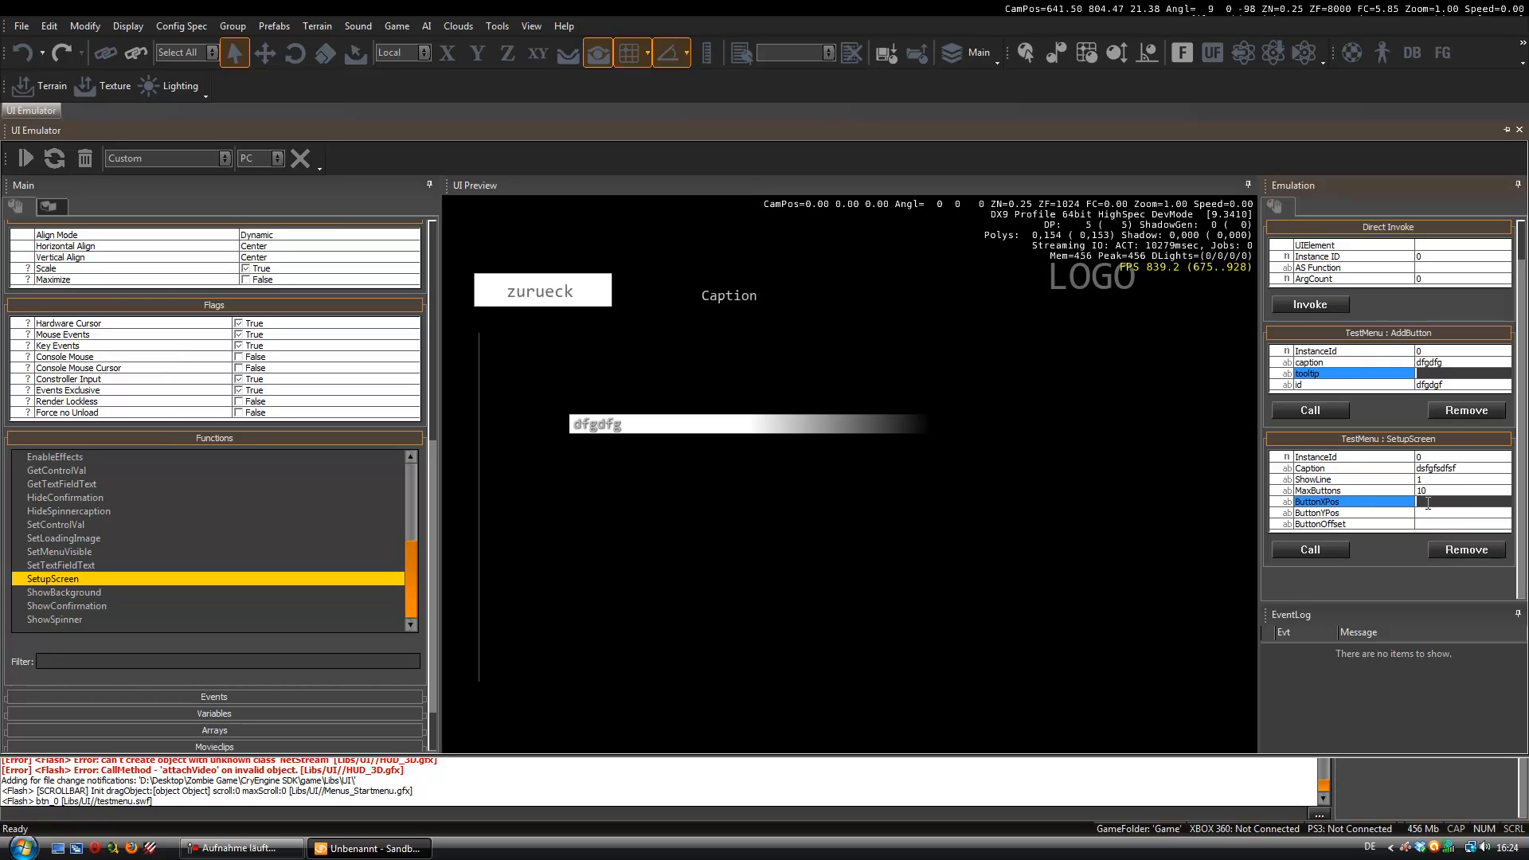
text(-700)
click(1438, 511)
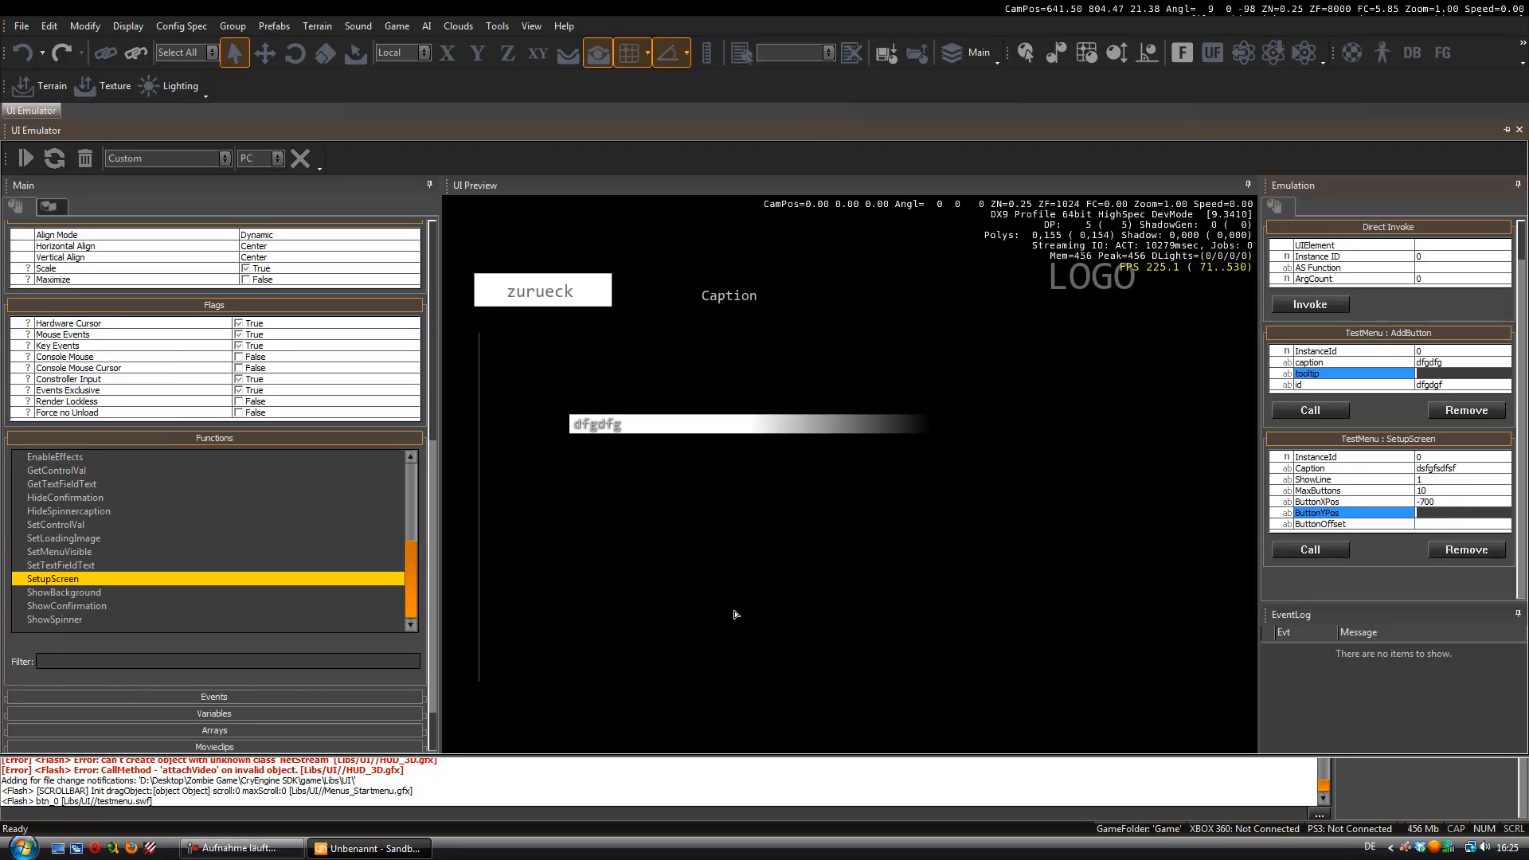
click(1427, 523)
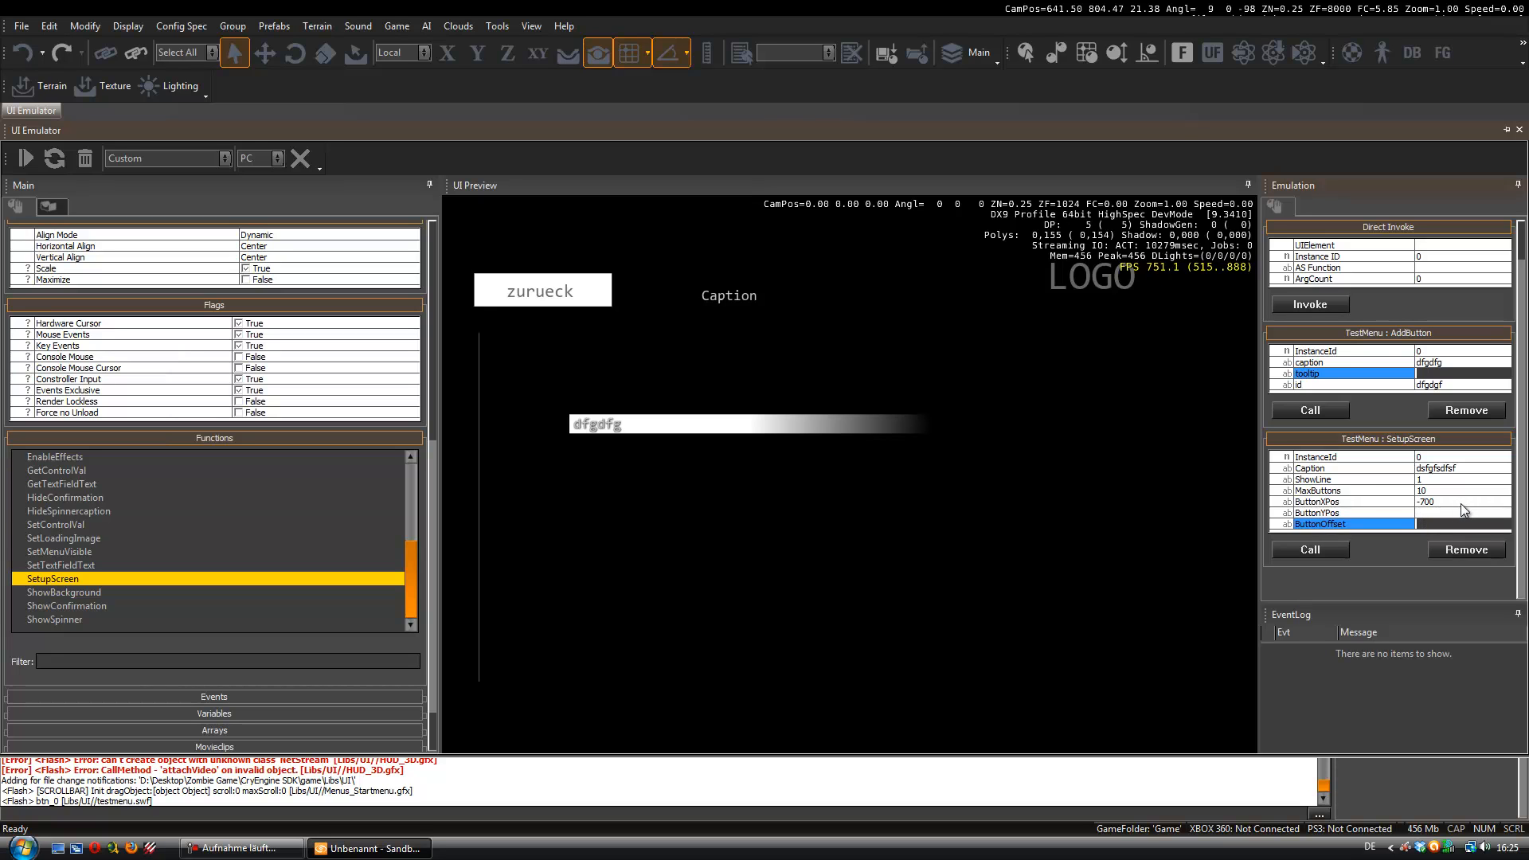
click(1447, 512)
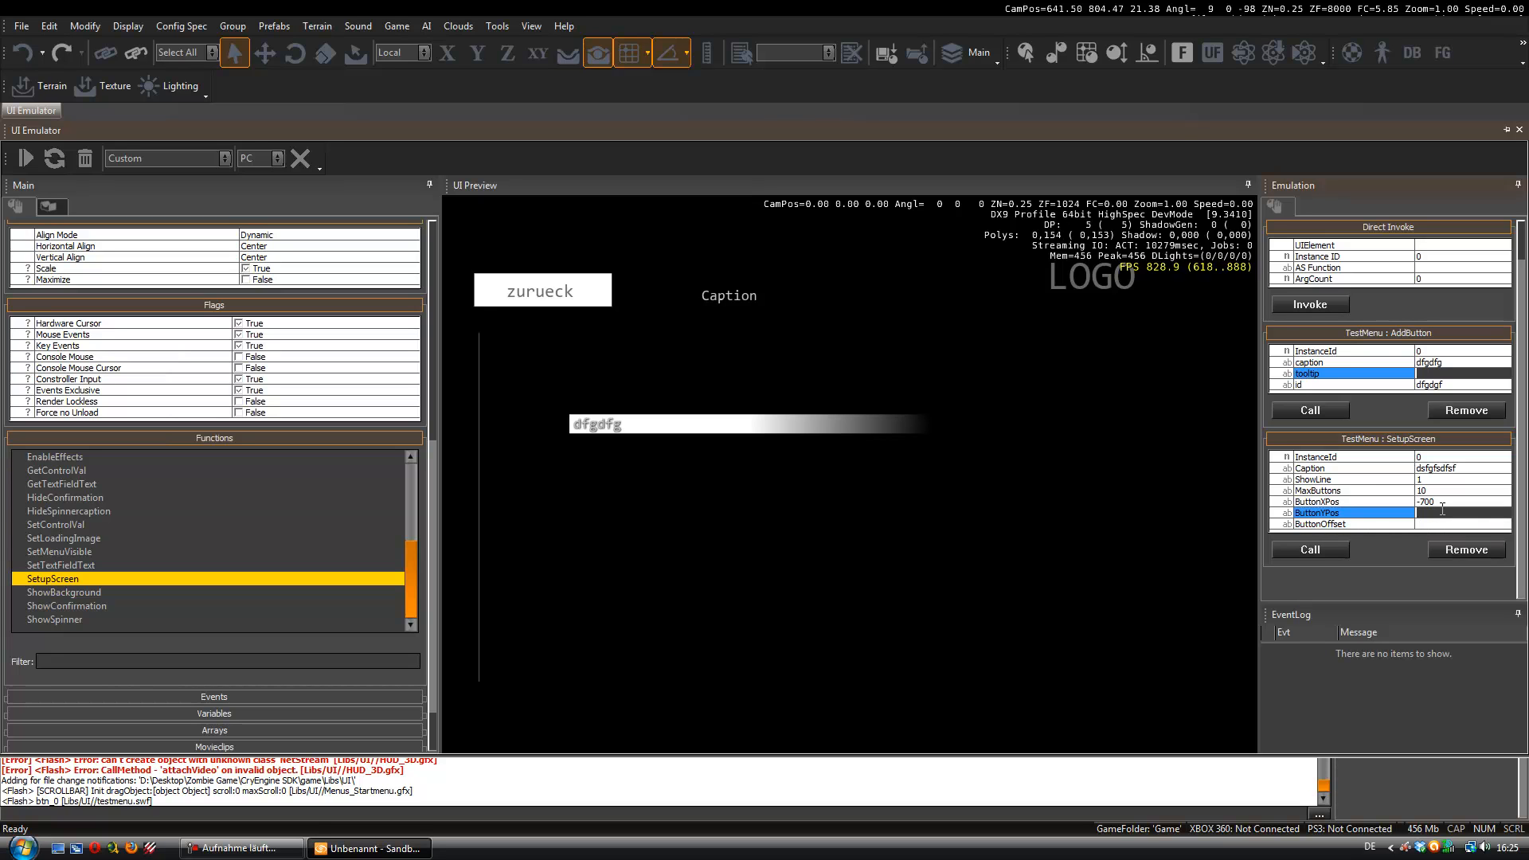
click(1326, 549)
click(1334, 549)
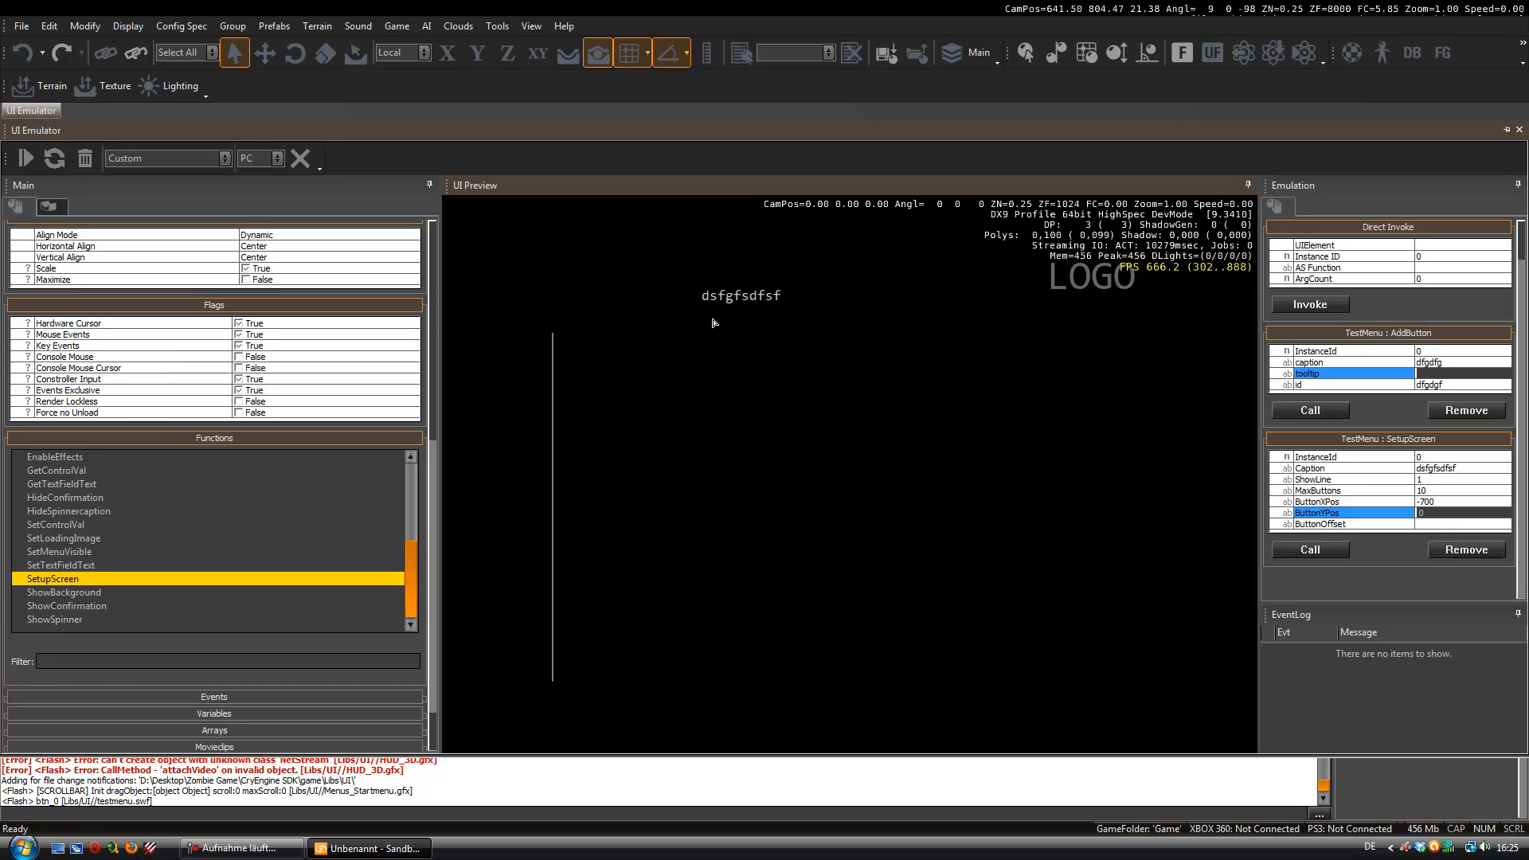
- Call TestMenu's AddButton seven times to stack "dfgdfg" buttons on the newly set up screen
click(1455, 469)
click(746, 302)
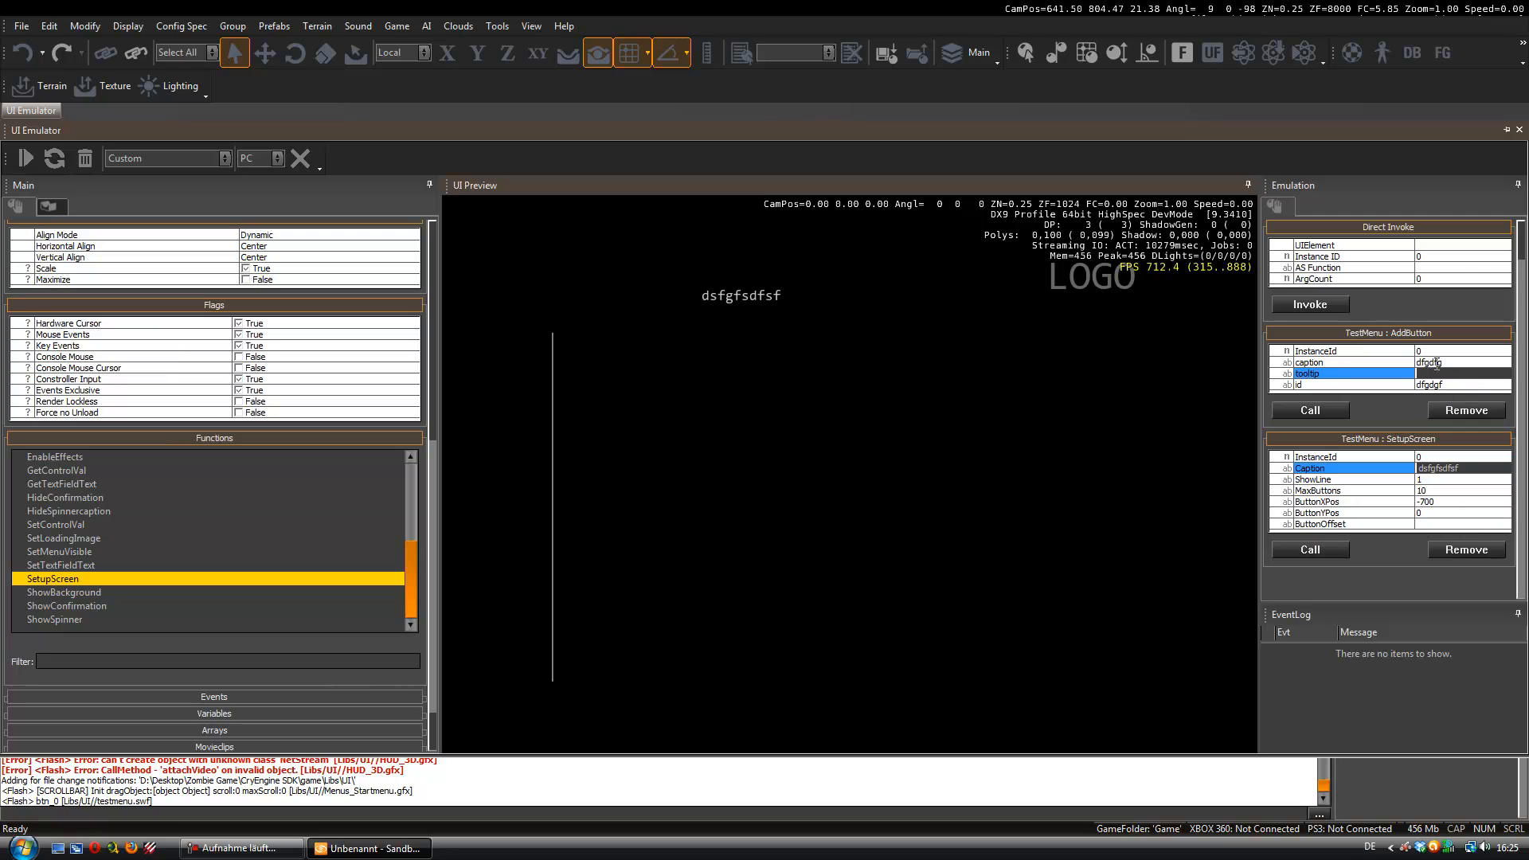
click(1325, 408)
click(1325, 408)
click(1325, 408)
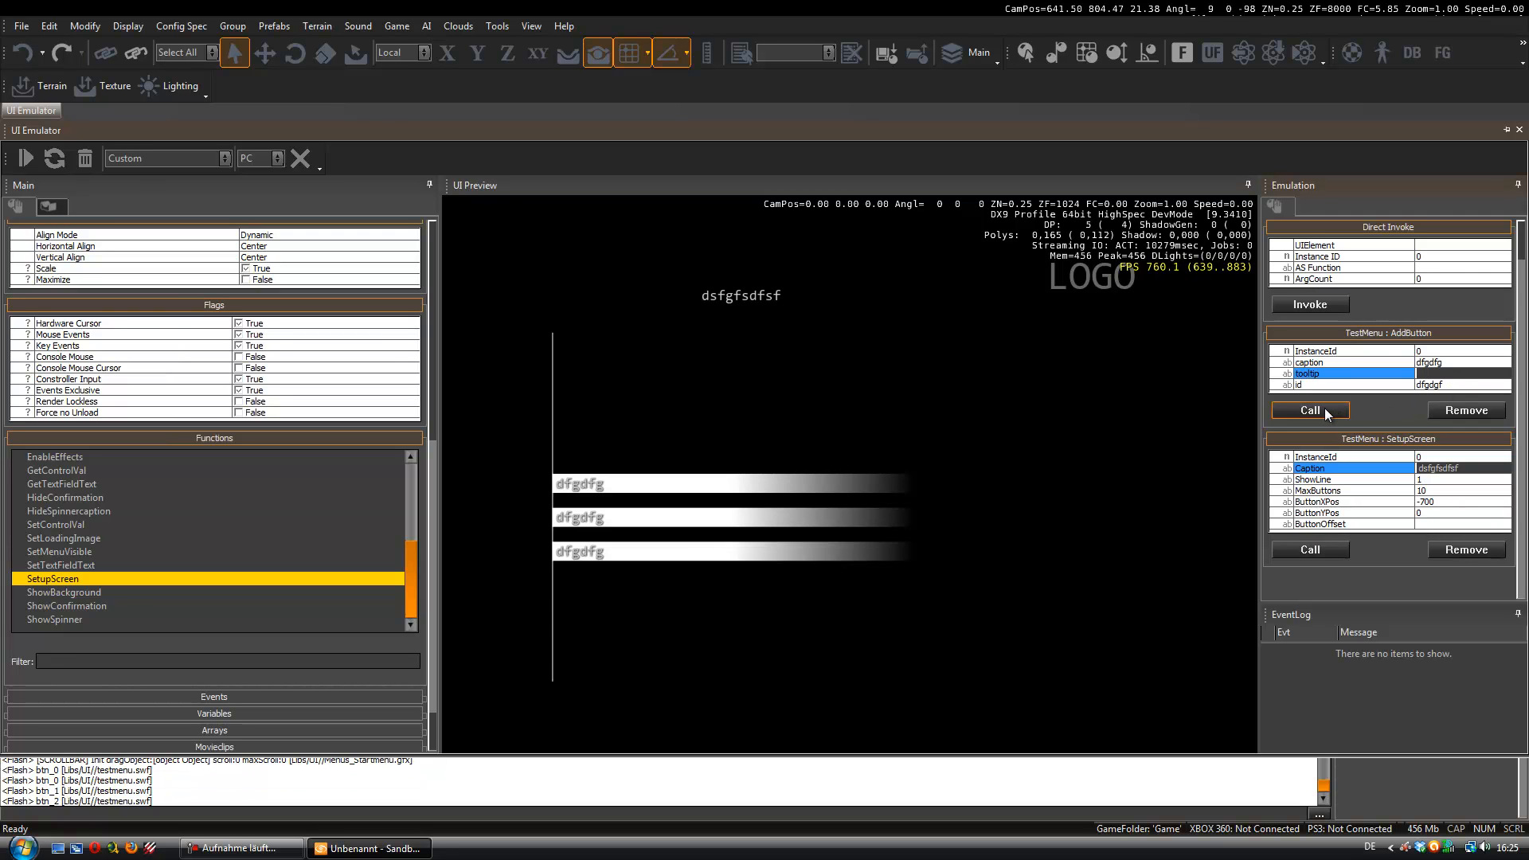
click(1325, 408)
click(1324, 408)
click(1325, 408)
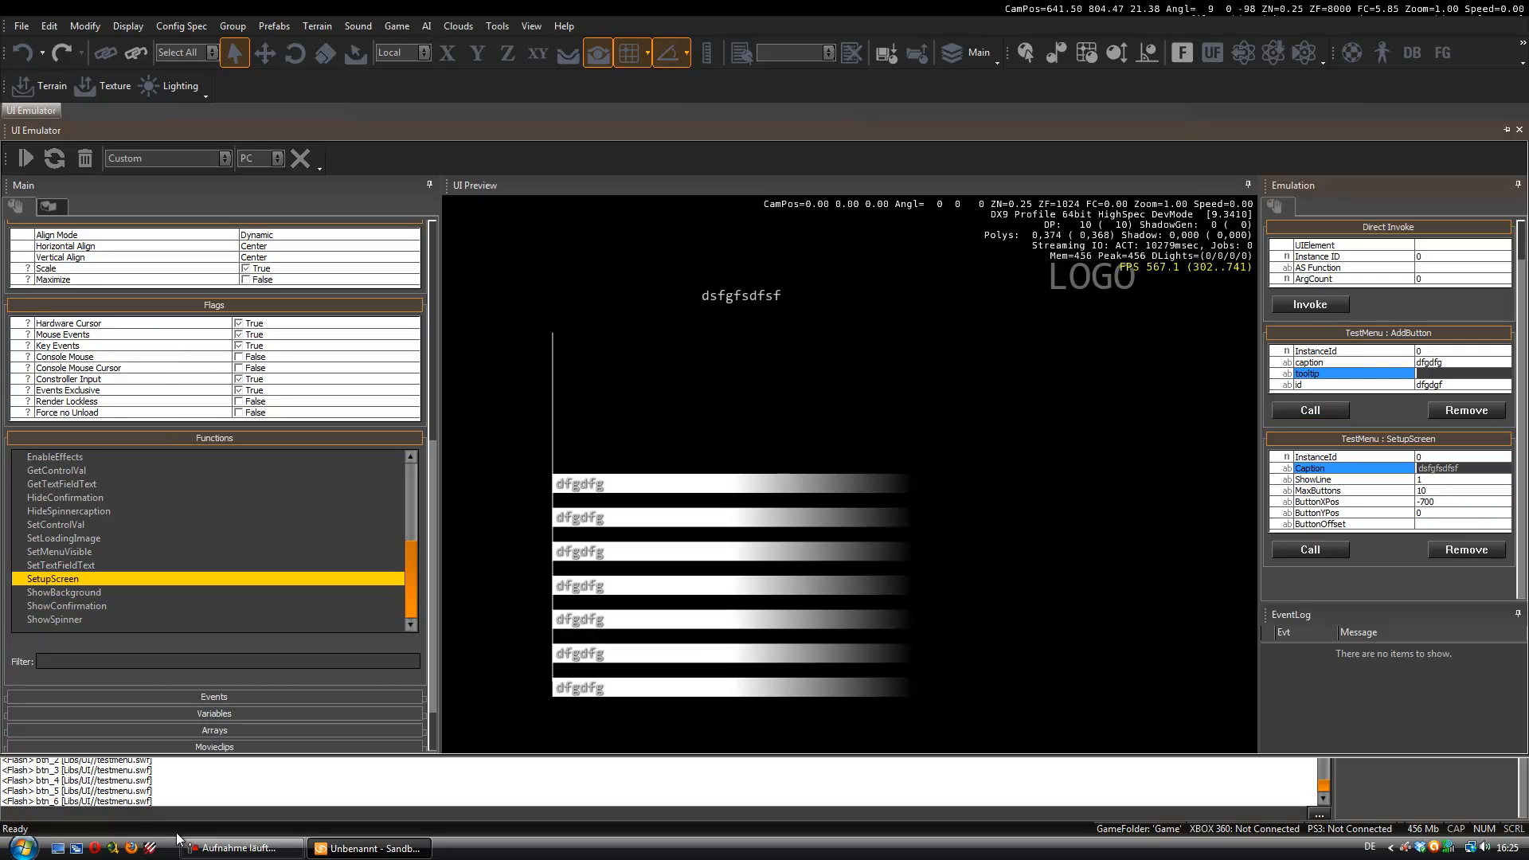
- Check the console's testmenu.swf log entries for the added buttons and return to the UI Emulator
drag(14, 782, 168, 779)
click(169, 779)
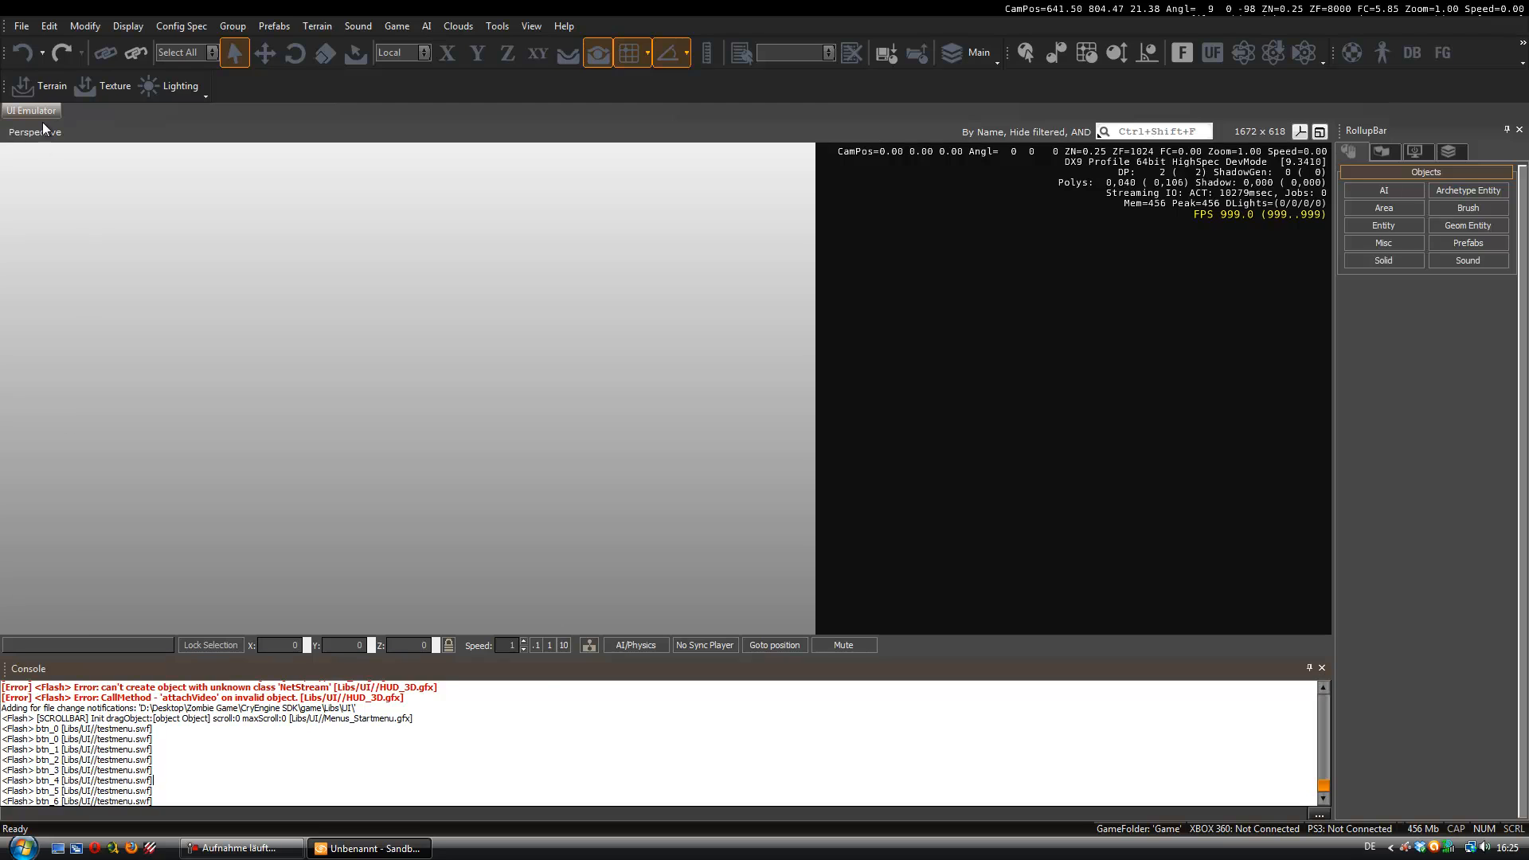
mouse_move(32, 111)
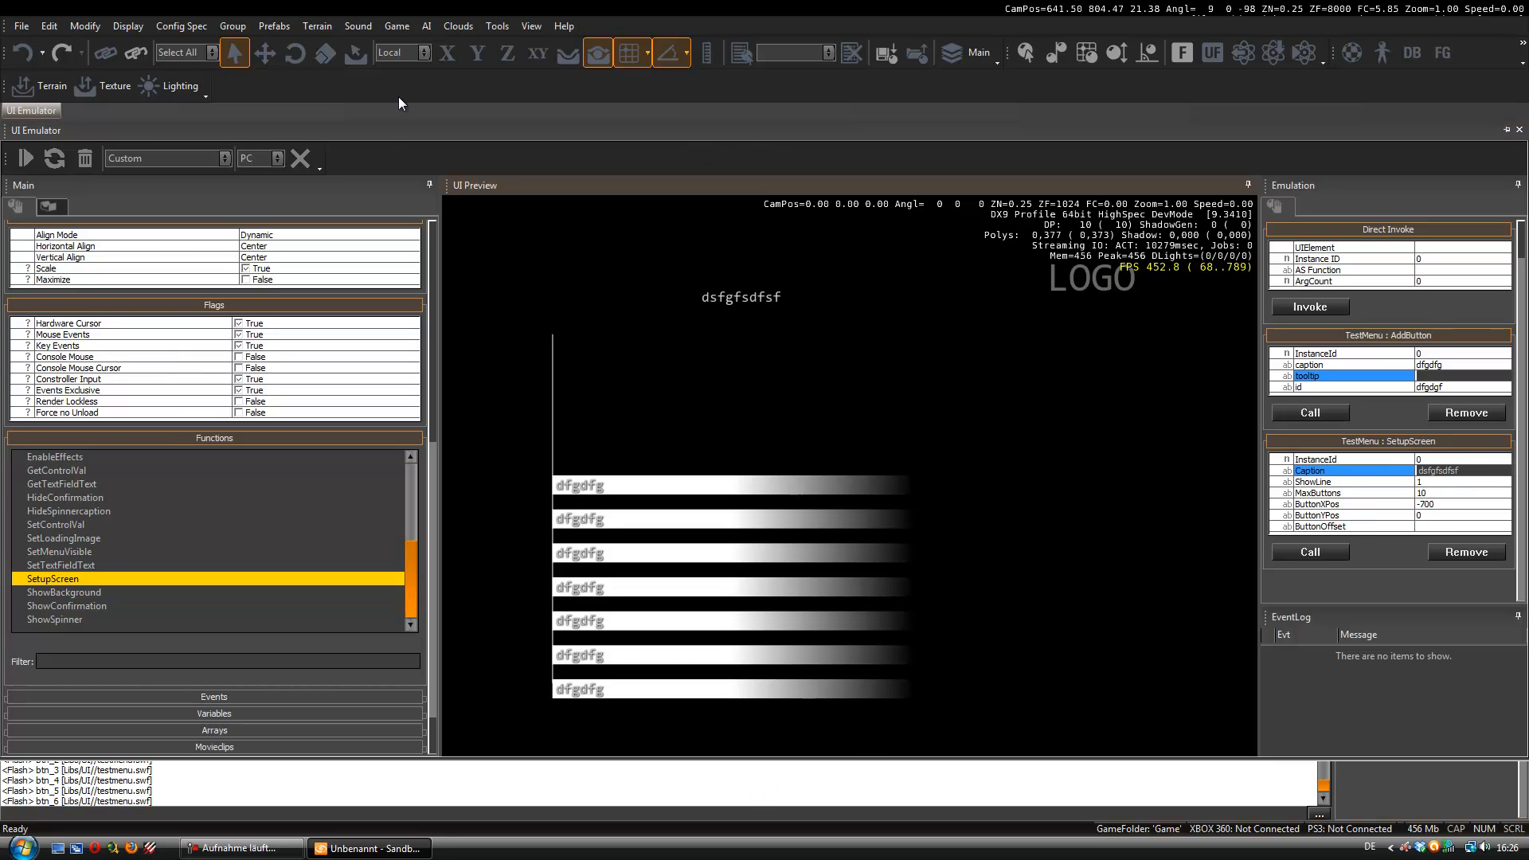
- Open the Flow Graph editor
drag(529, 95, 627, 117)
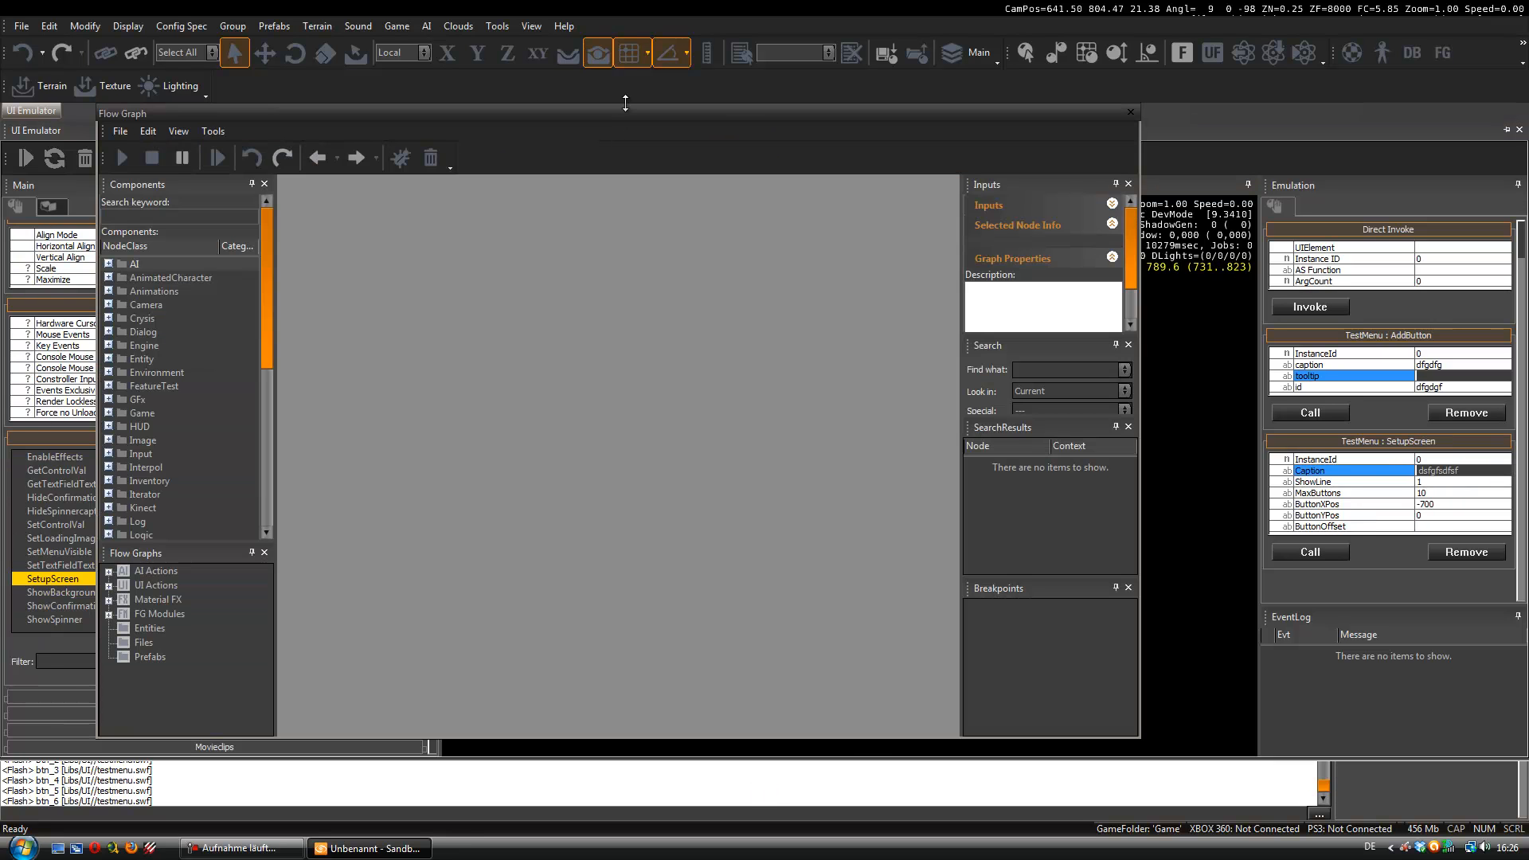
click(533, 28)
mouse_move(535, 29)
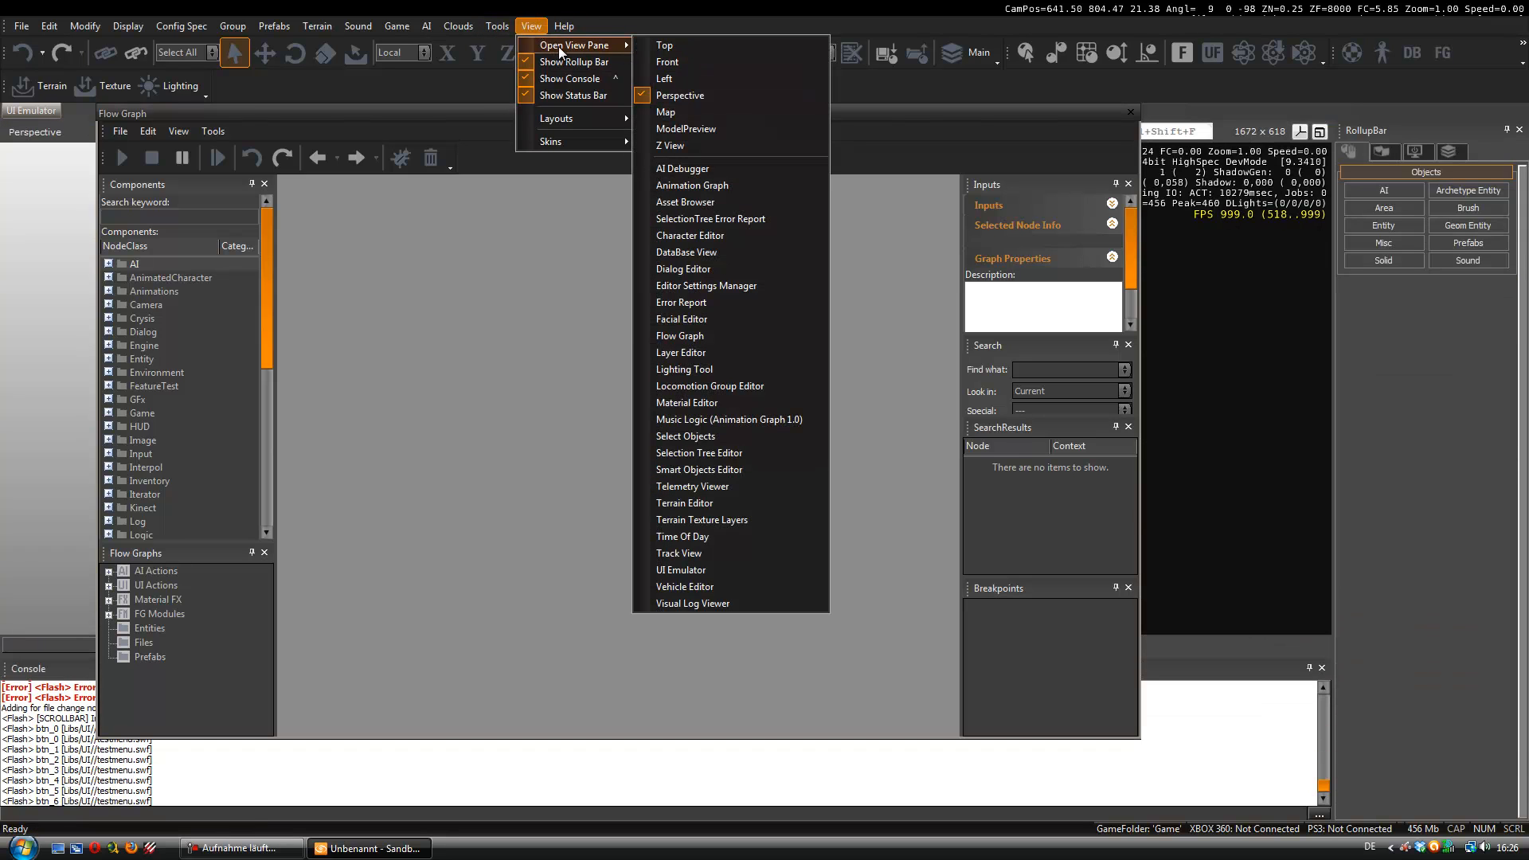
click(722, 338)
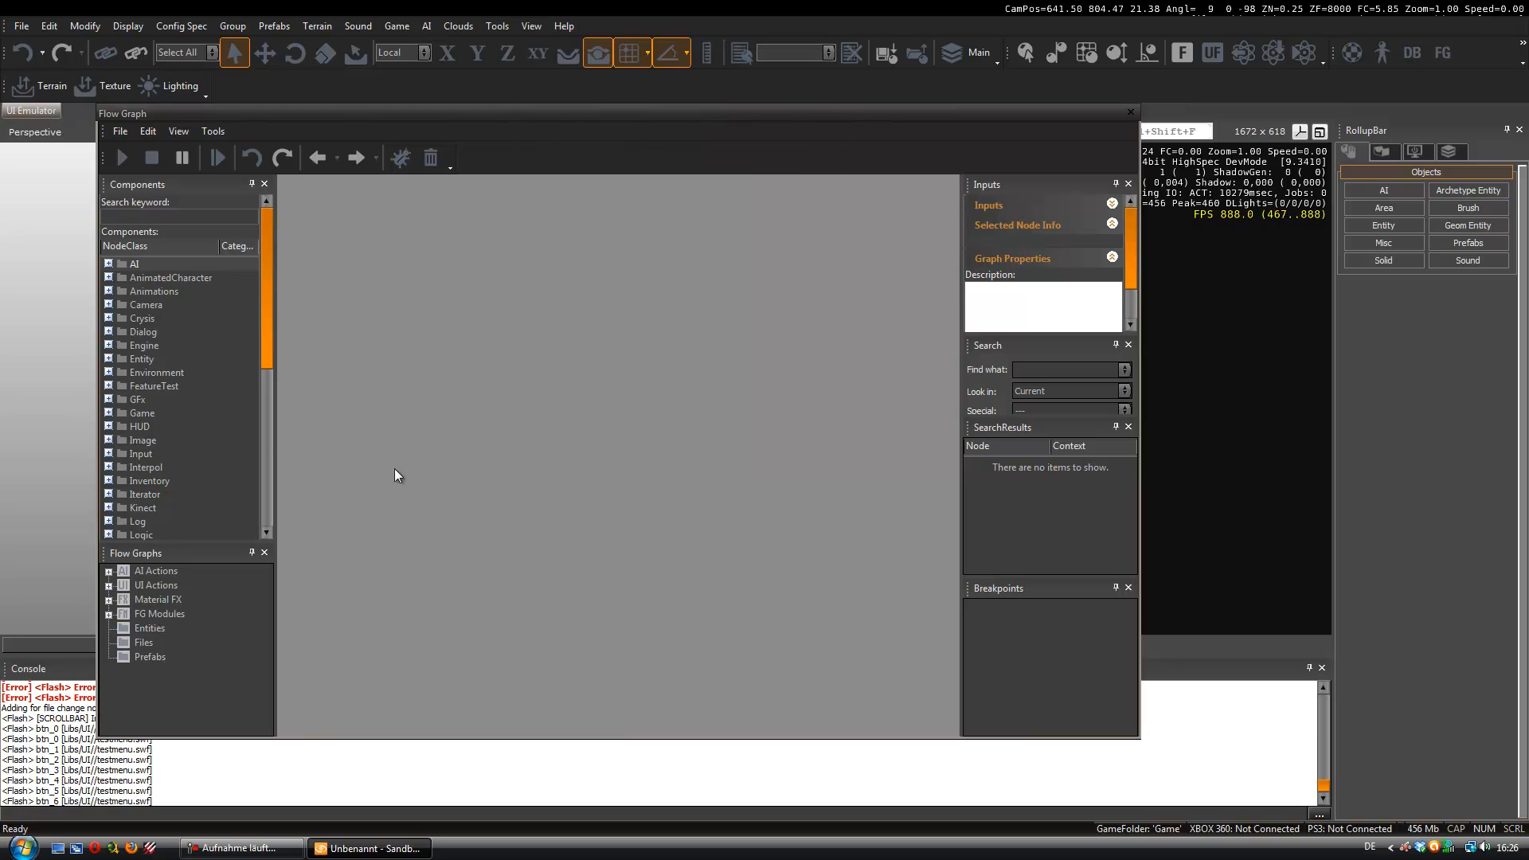
- Expand the UI Actions flow graphs and open the MM_Main graph from the MM_PagesMain folder
click(109, 585)
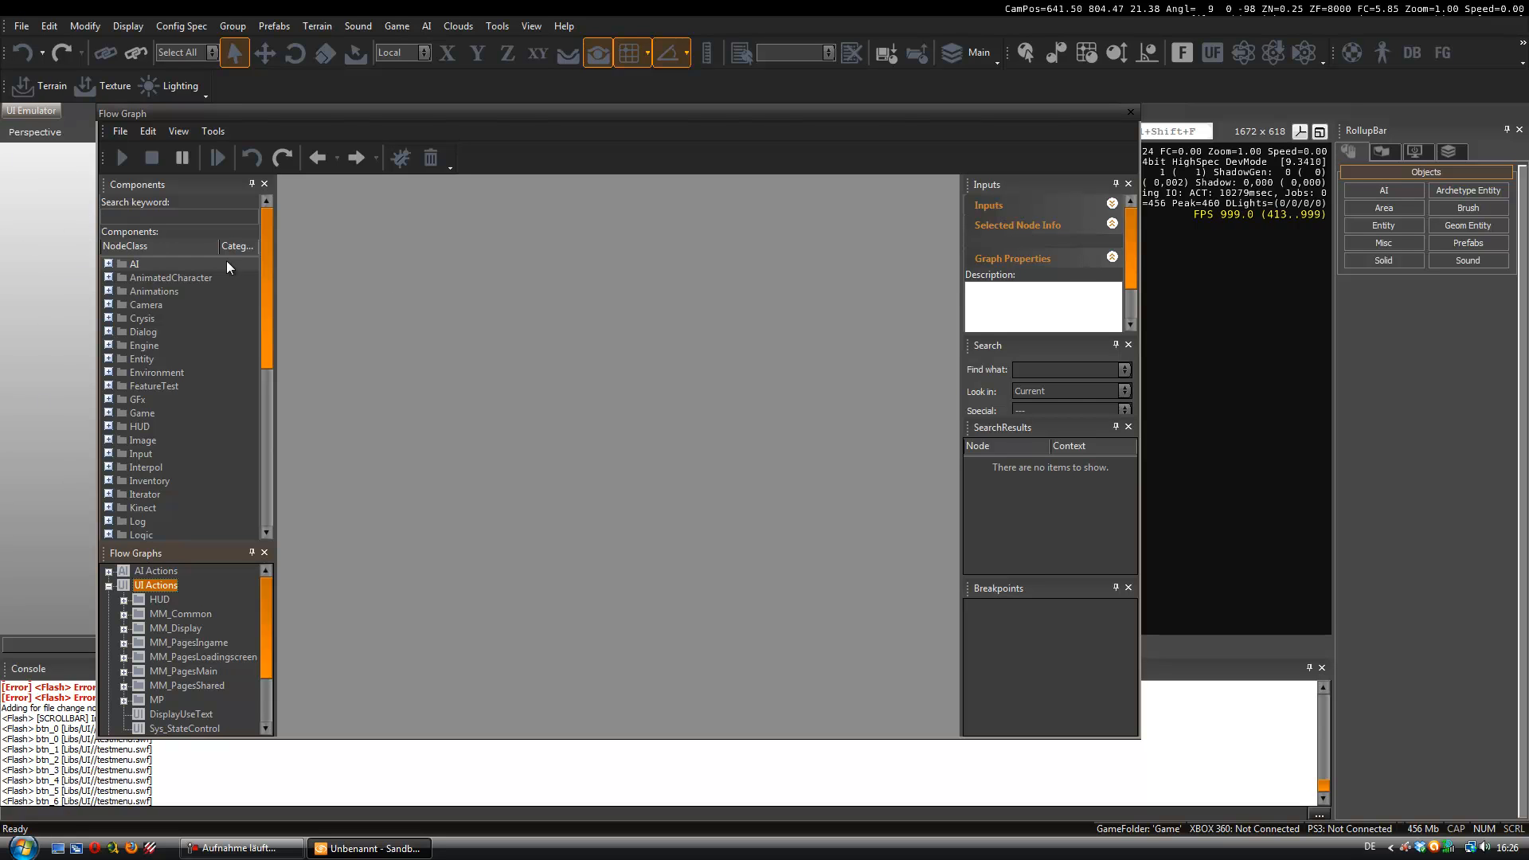
click(123, 600)
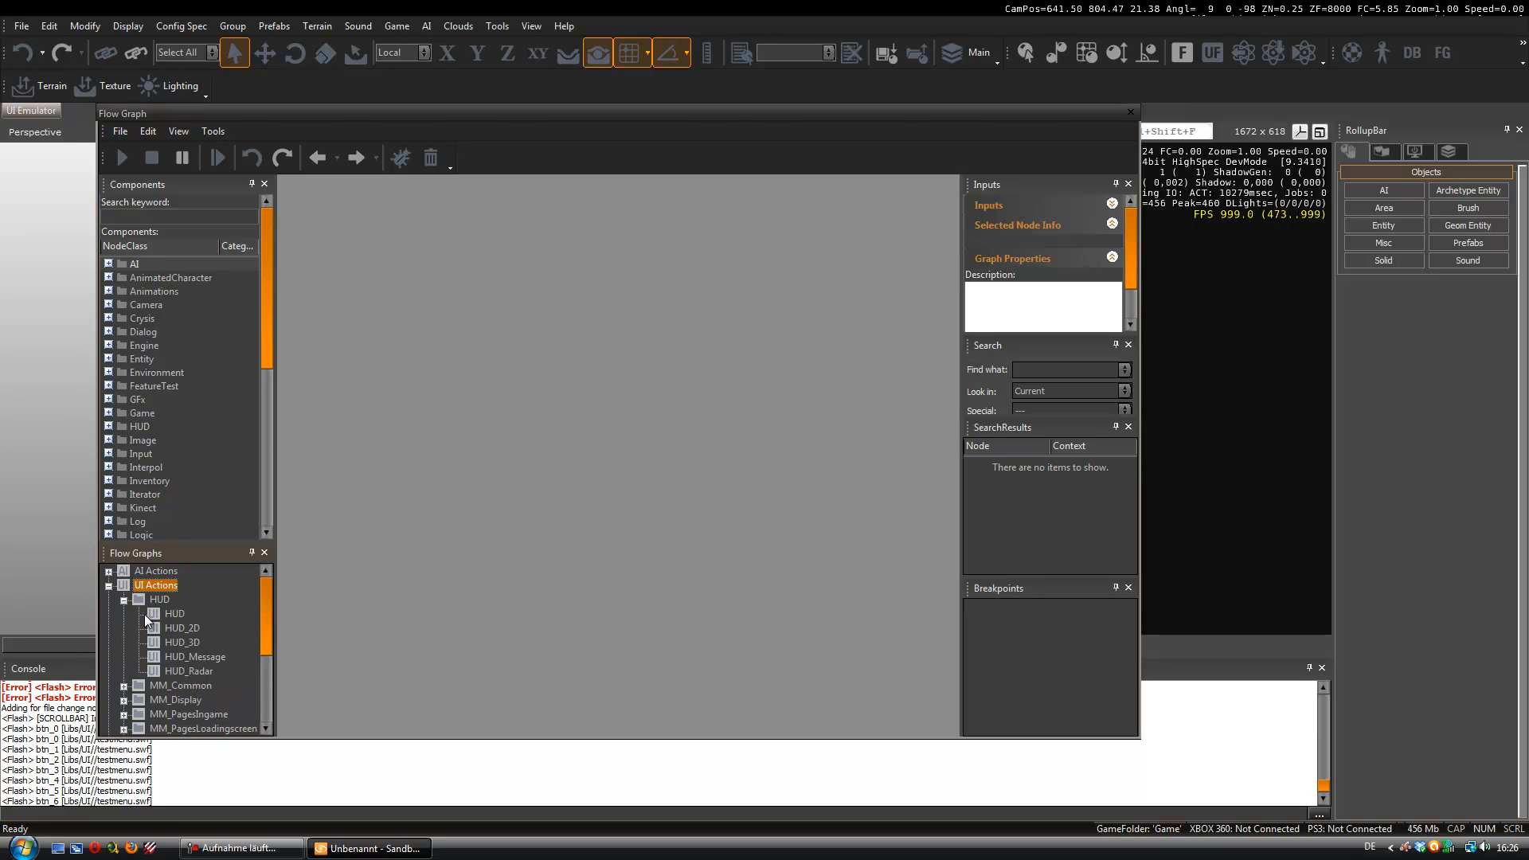
click(123, 601)
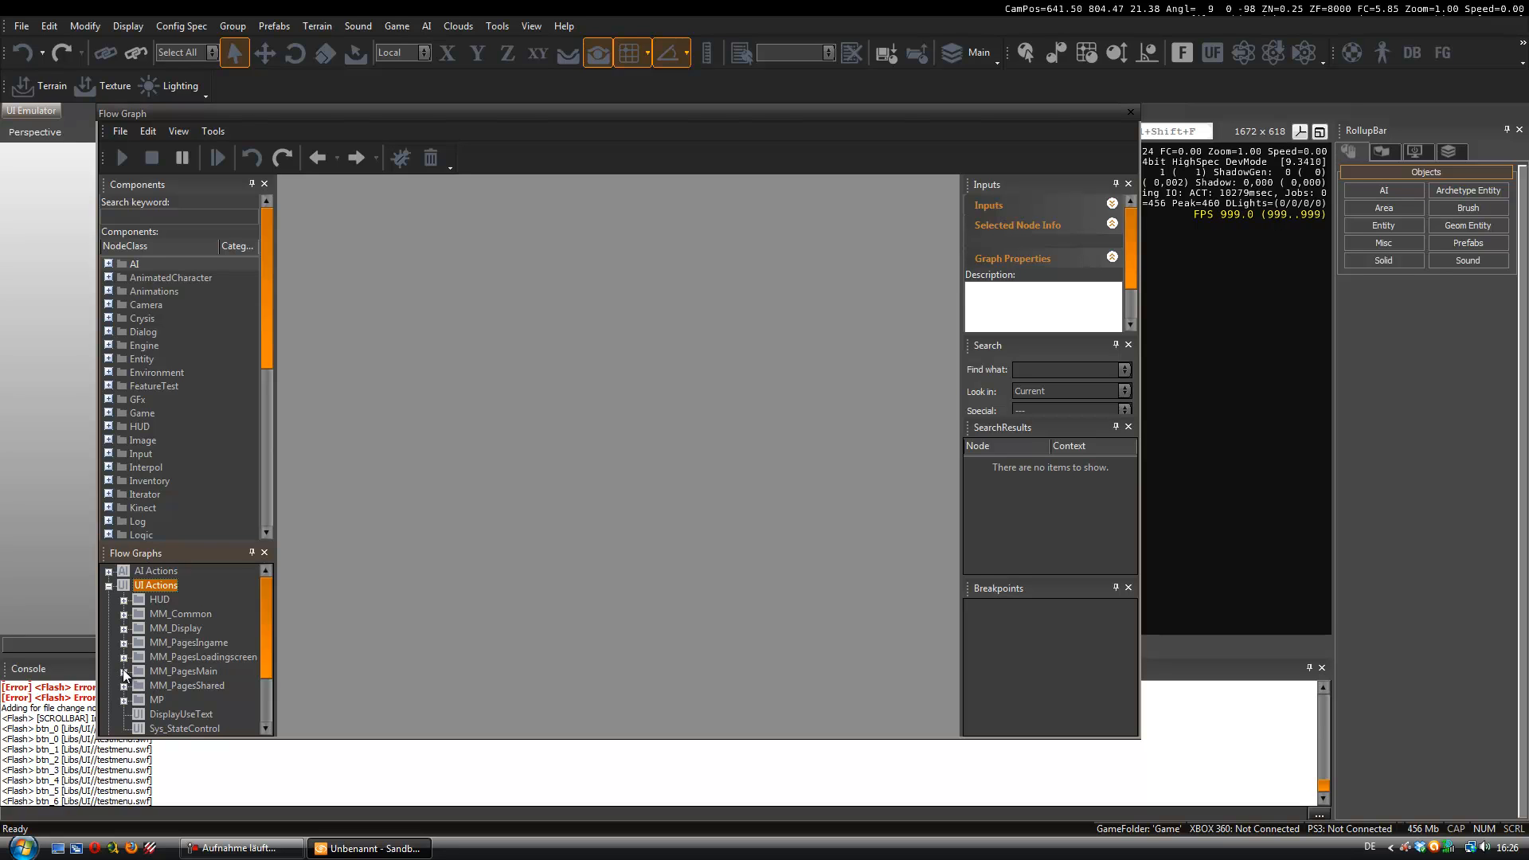
click(123, 671)
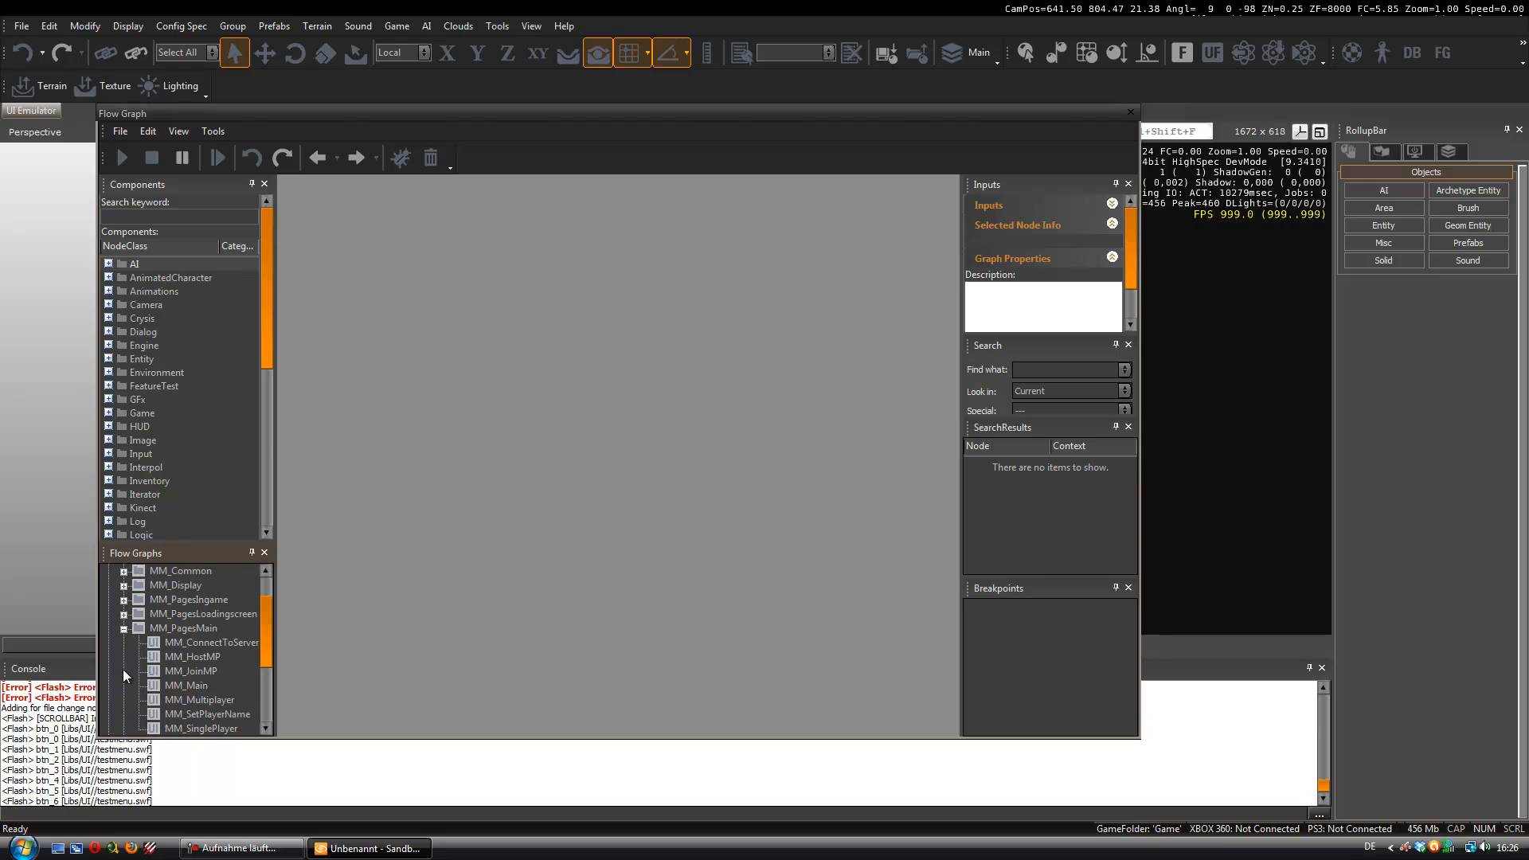
click(123, 628)
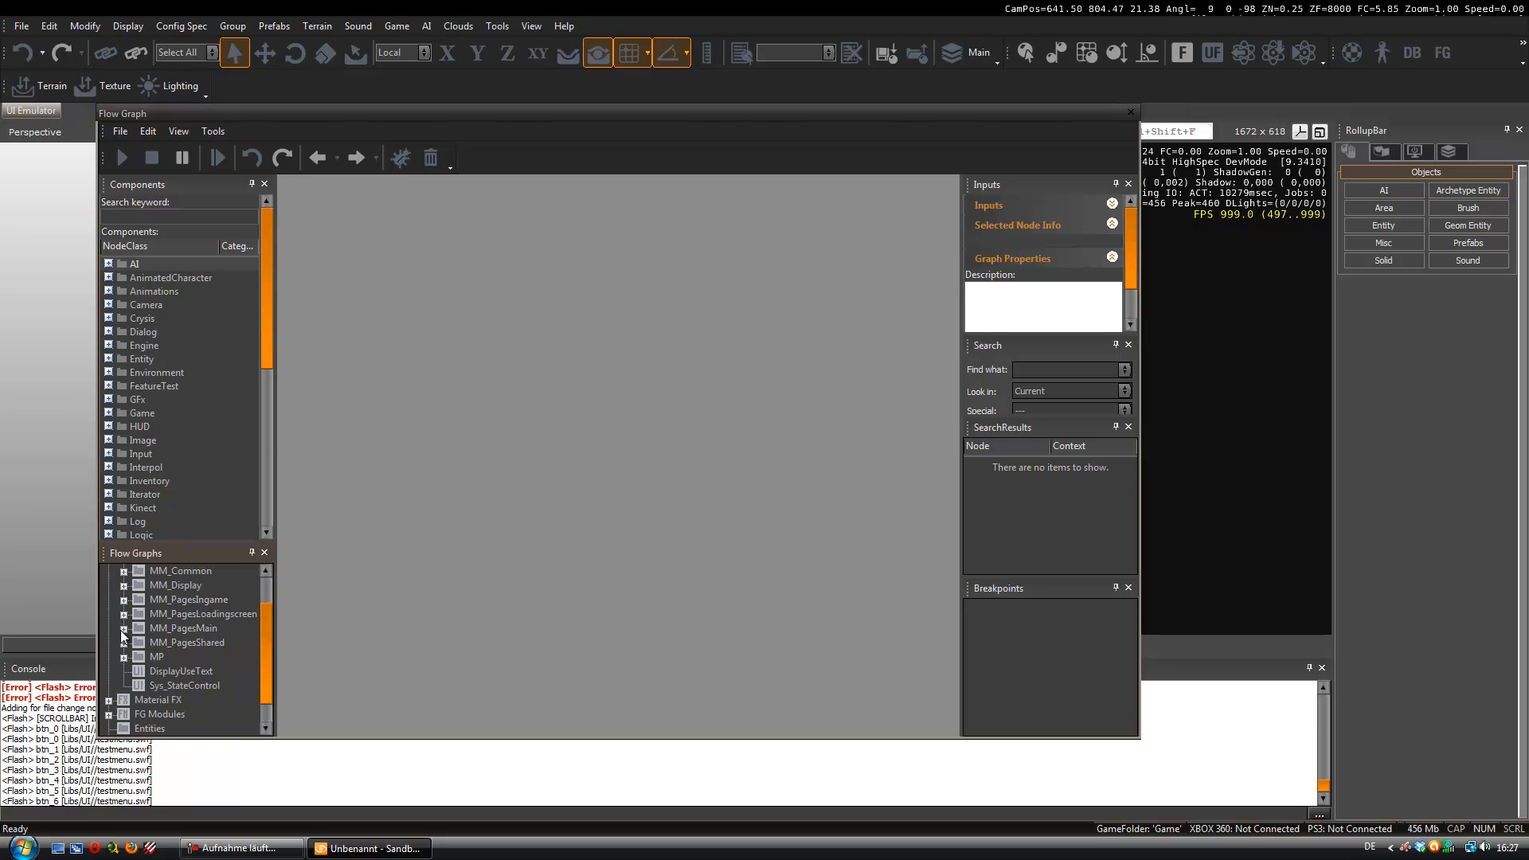
click(123, 629)
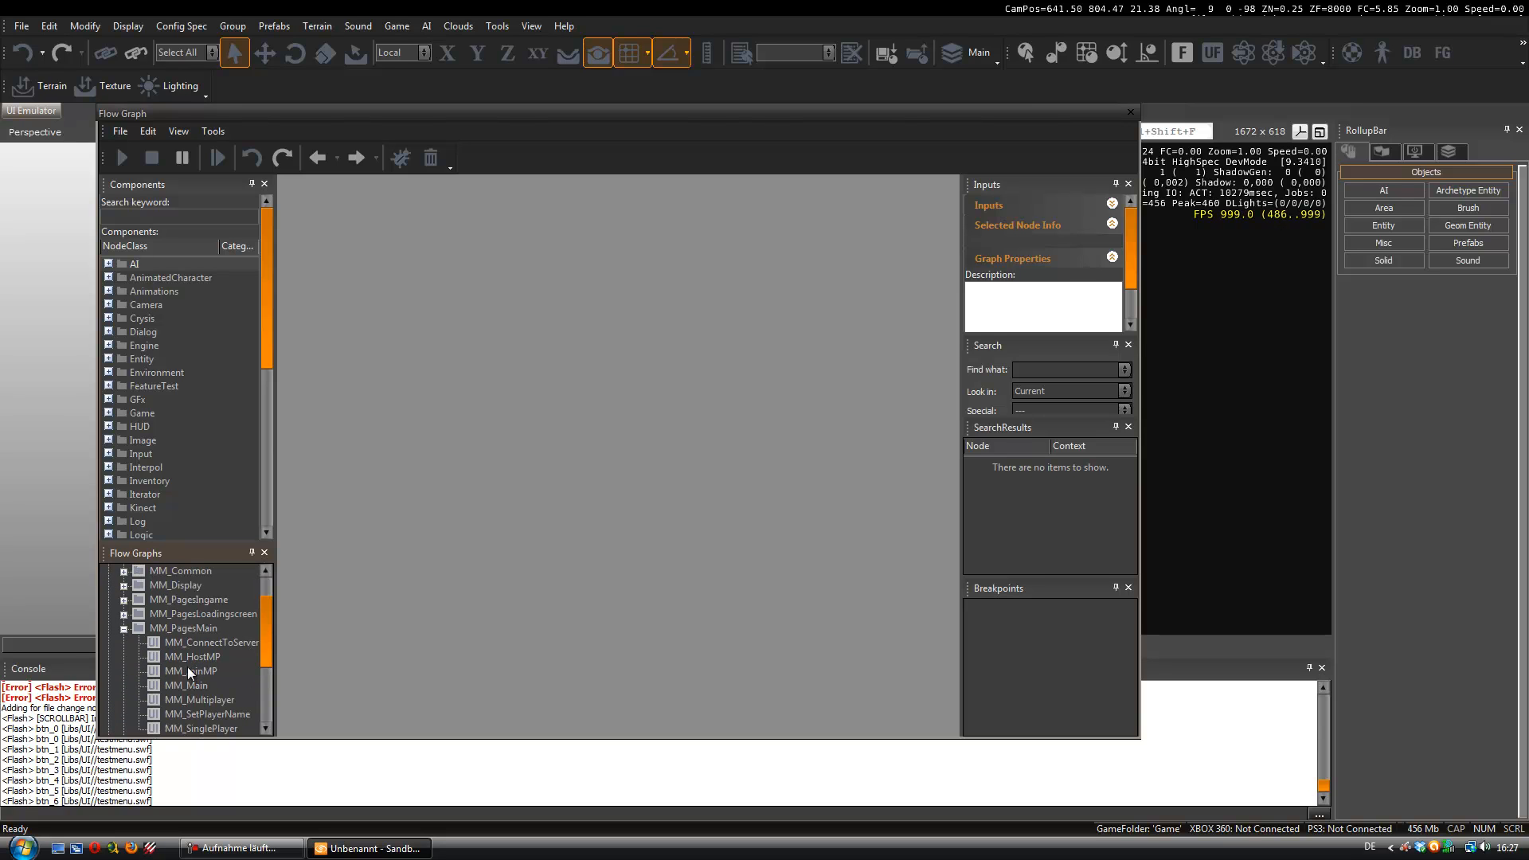
click(187, 687)
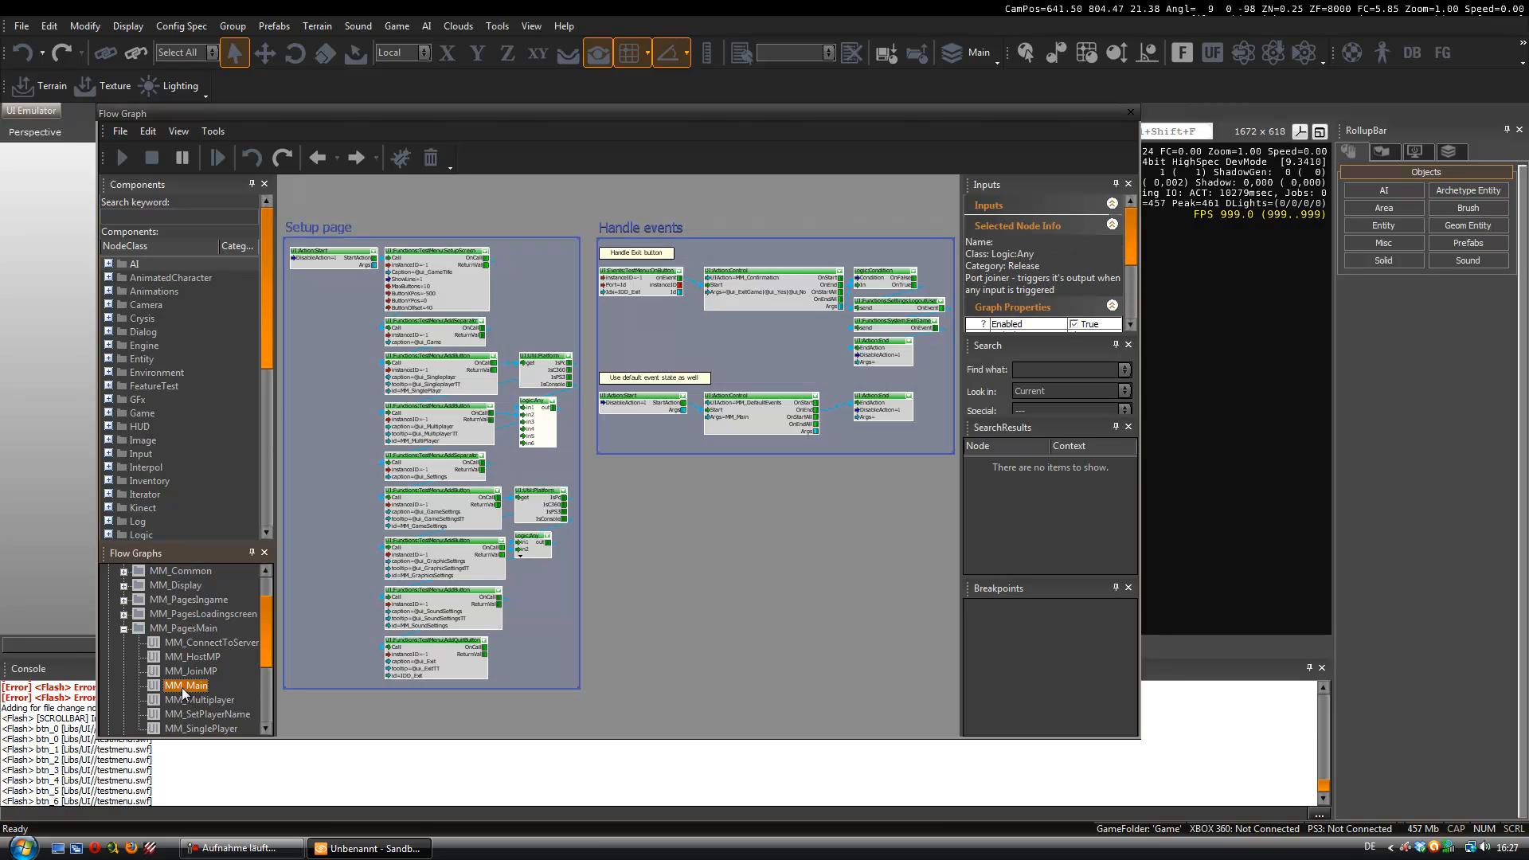
- Examine the Setup page nodes of MM_Main, including the inputs of TestMenu's SetupScreen and first AddSeparator nodes
scroll(604, 602, up, 5)
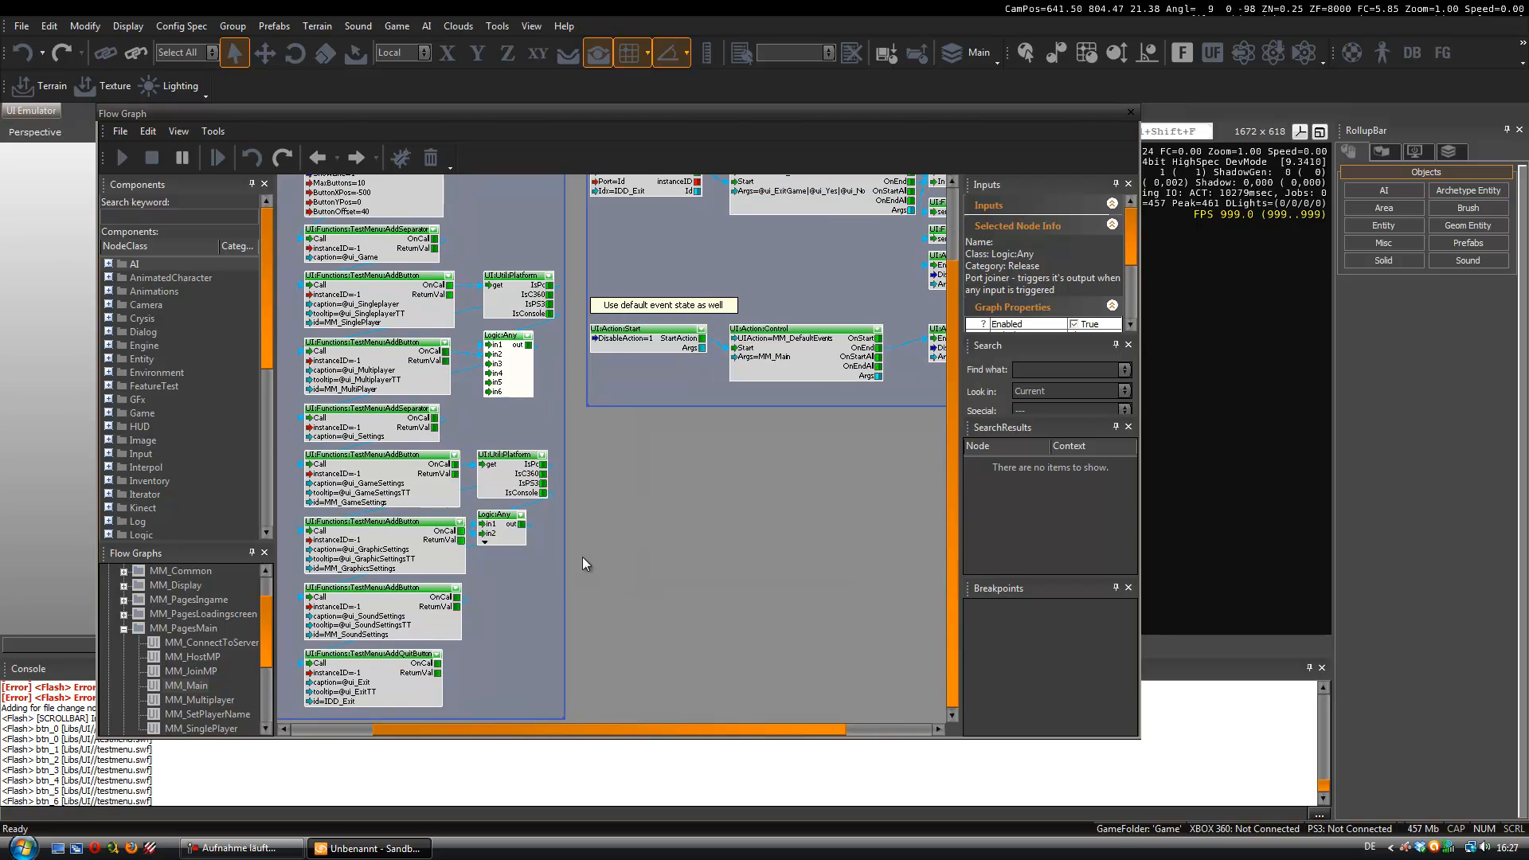
right_drag(782, 587, 772, 638)
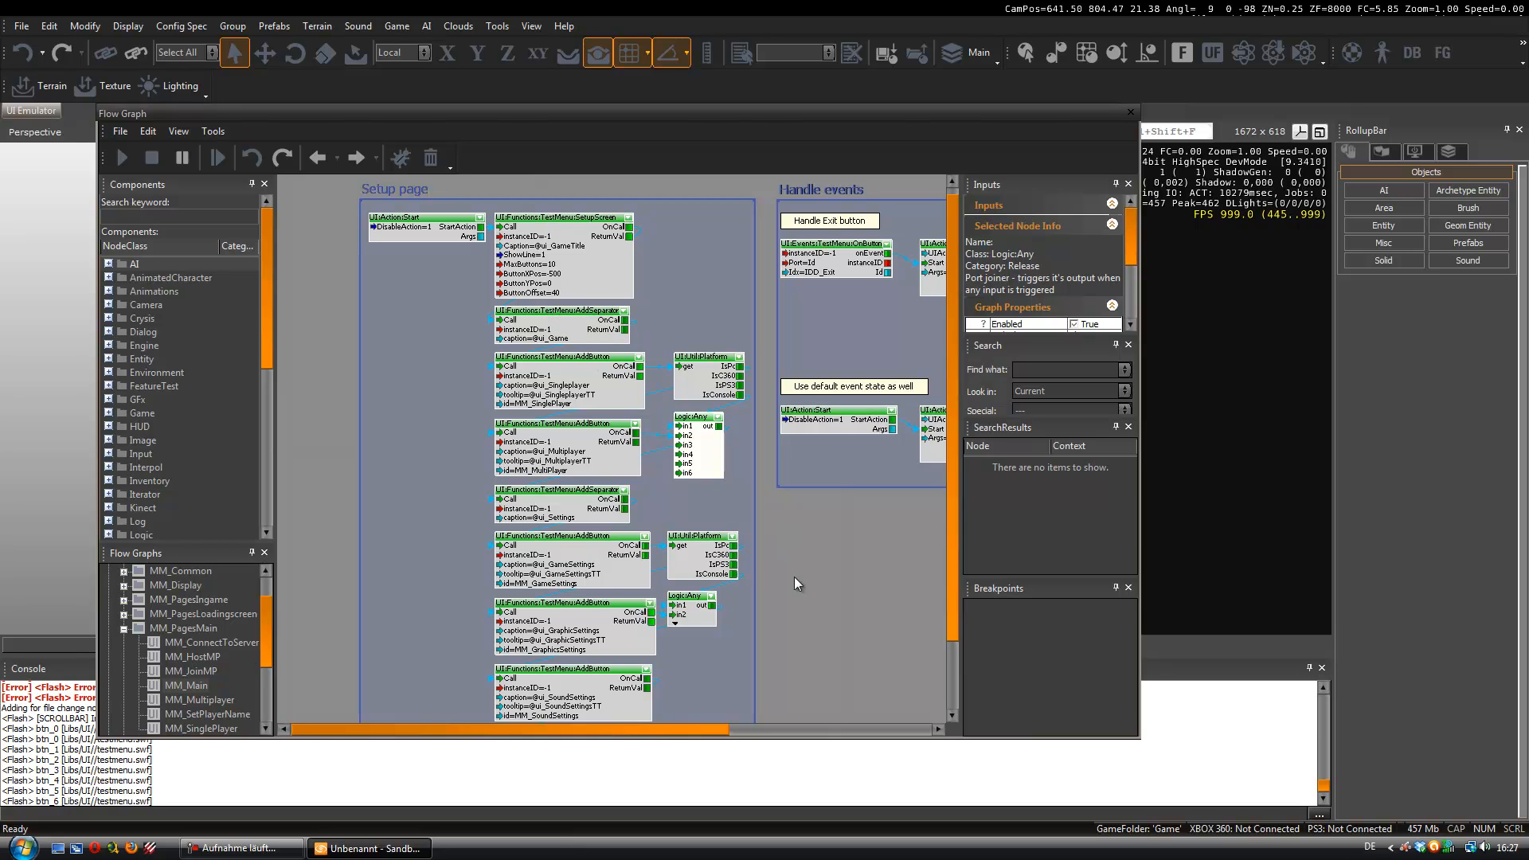
mouse_move(795, 595)
right_down()
mouse_move(803, 474)
mouse_move(806, 586)
right_up()
scroll(806, 586, down, 1)
scroll(804, 581, up, 2)
right_drag(786, 508, 791, 624)
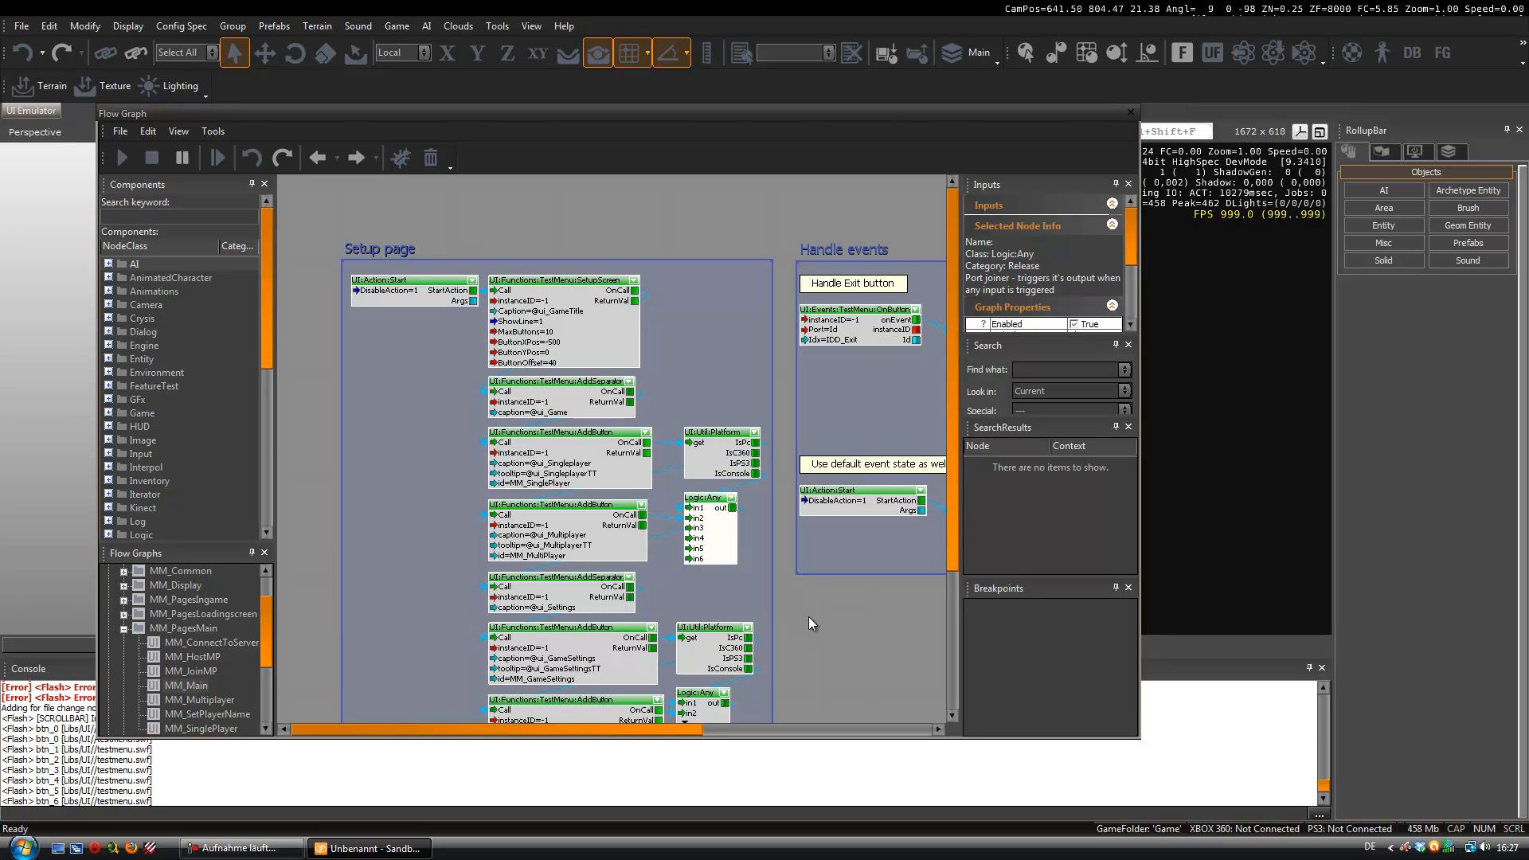
middle_drag(827, 643, 820, 571)
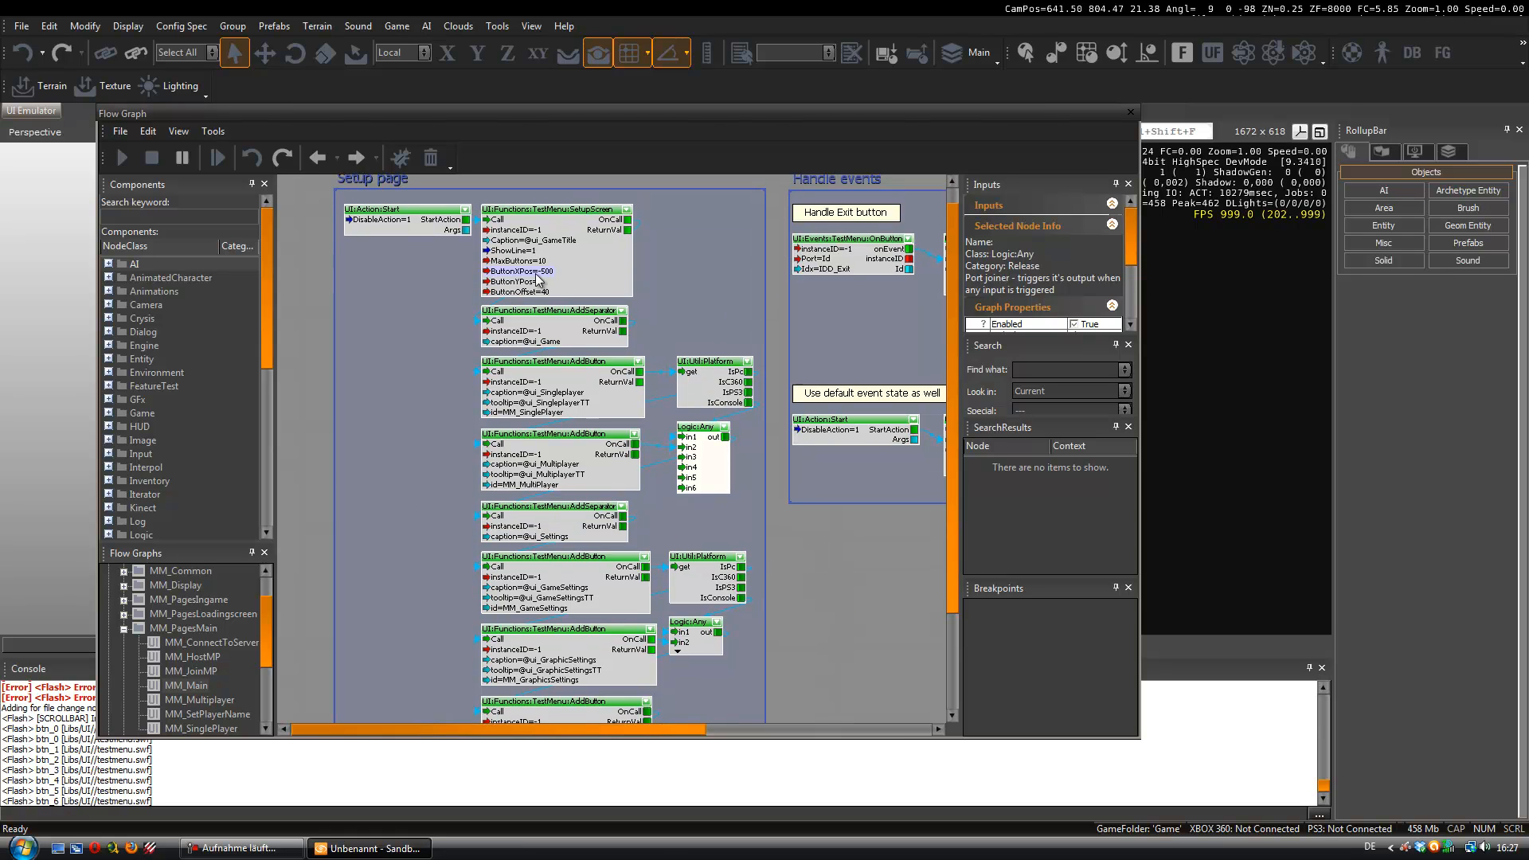
click(561, 217)
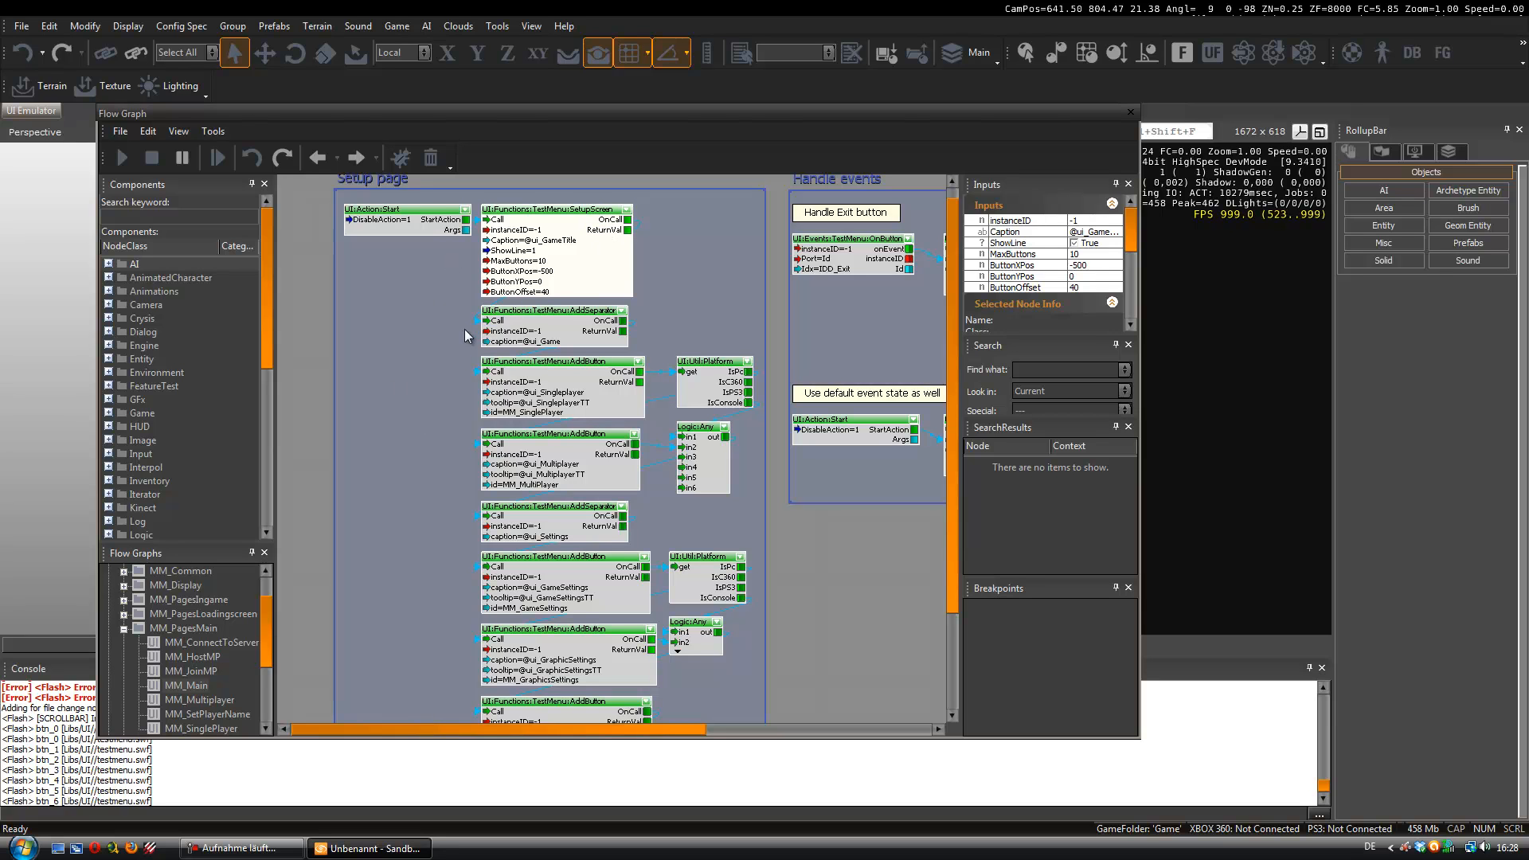
click(532, 319)
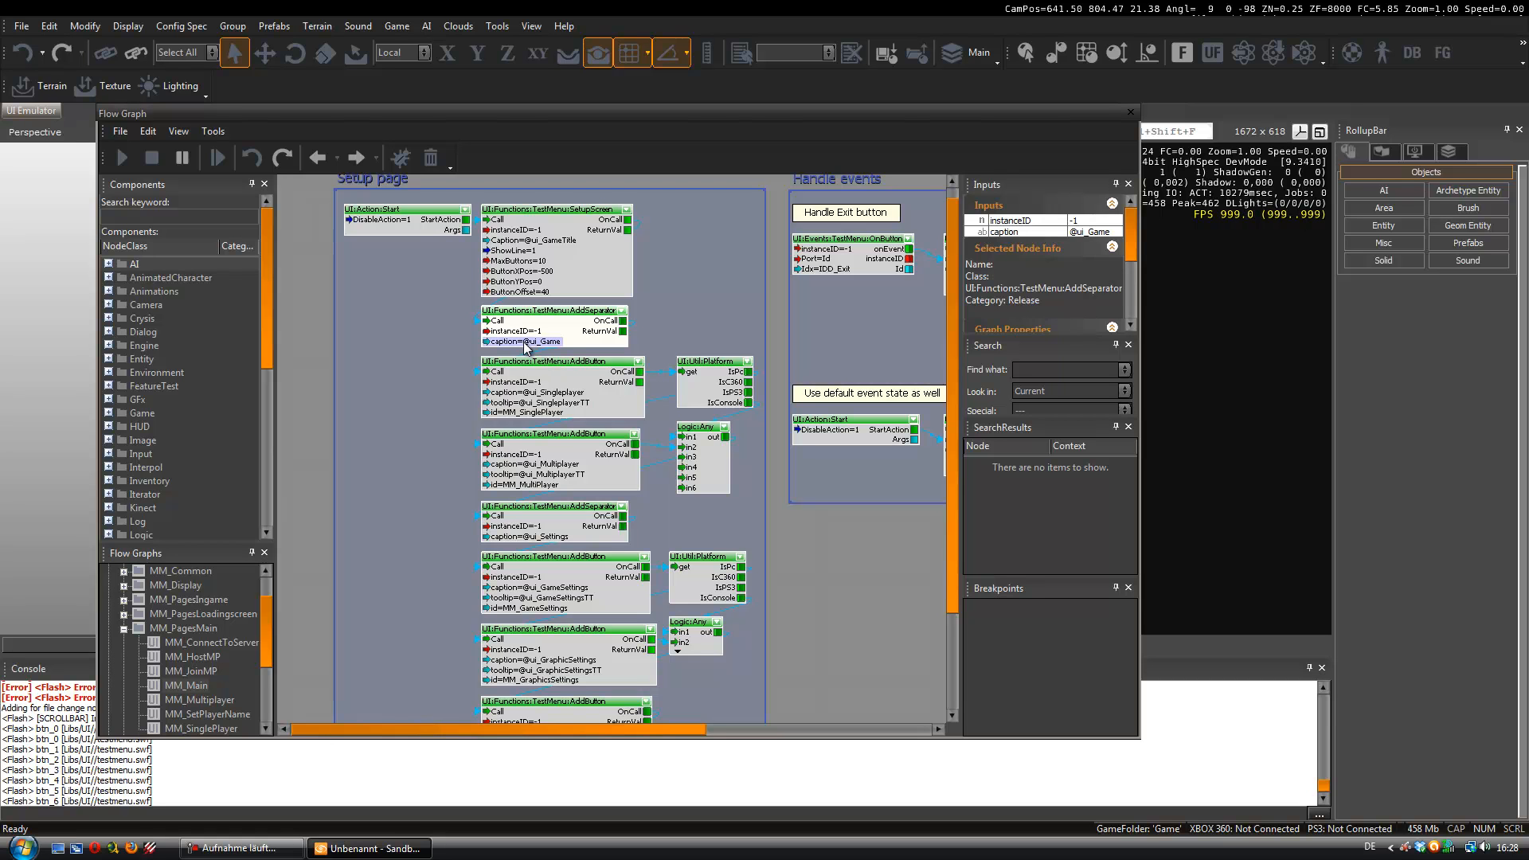
- Switch to the desktop and open the Zombie Game folder
click(58, 849)
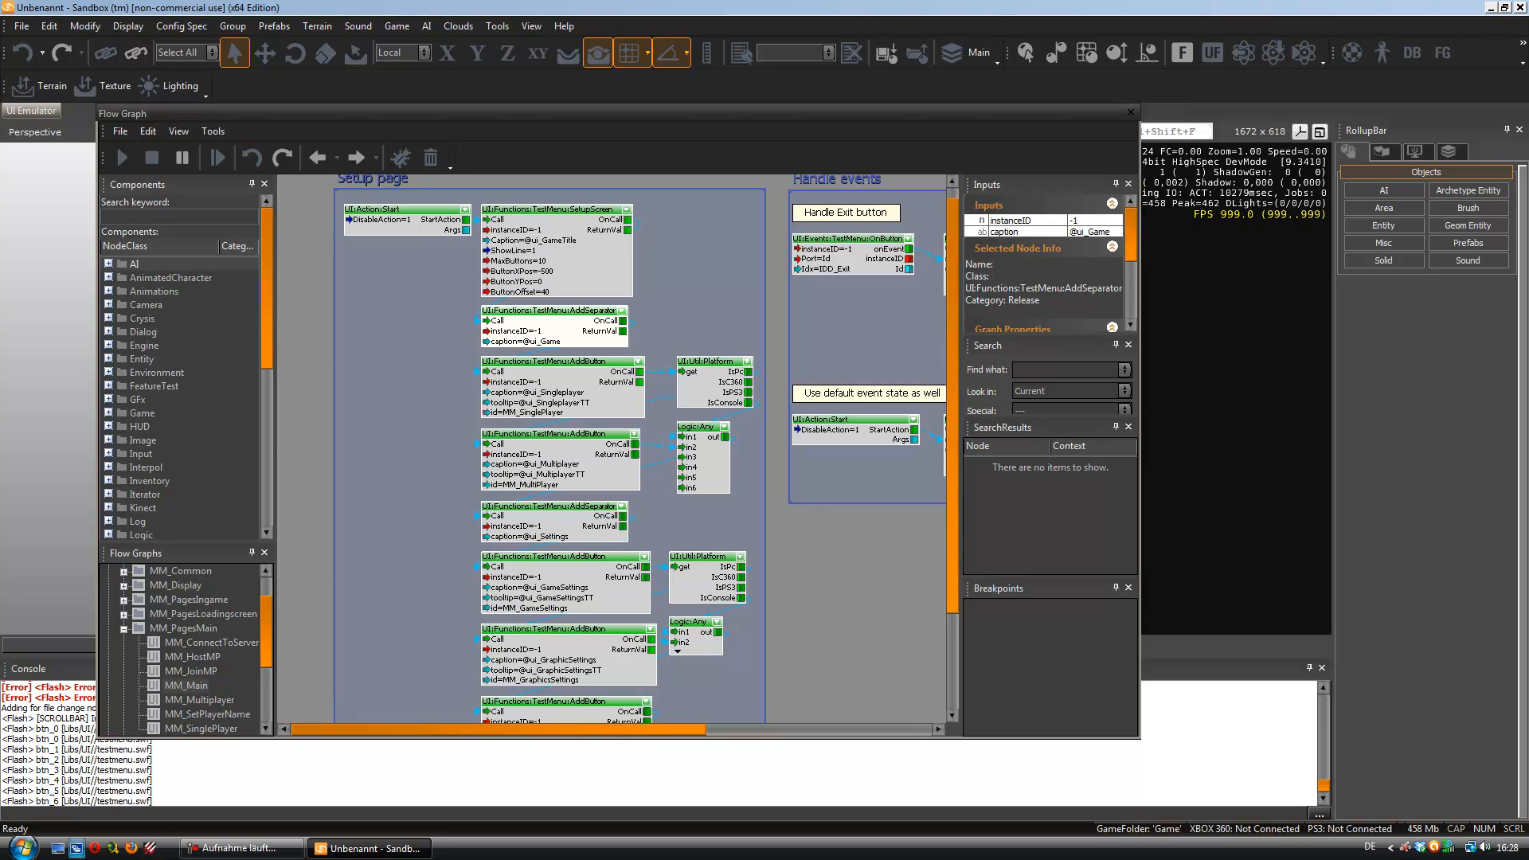
click(57, 841)
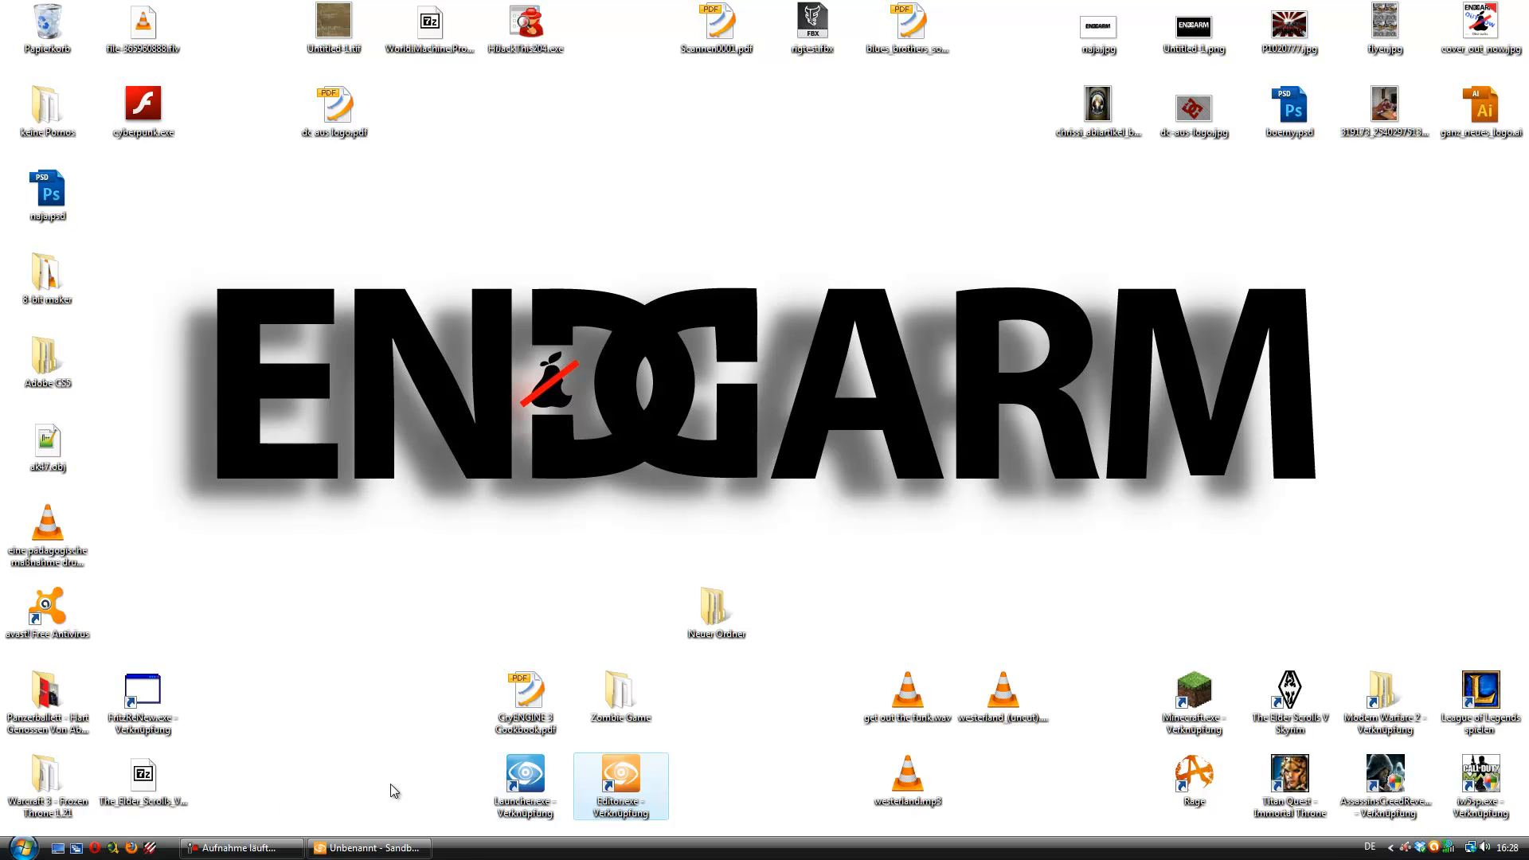
double_click(614, 717)
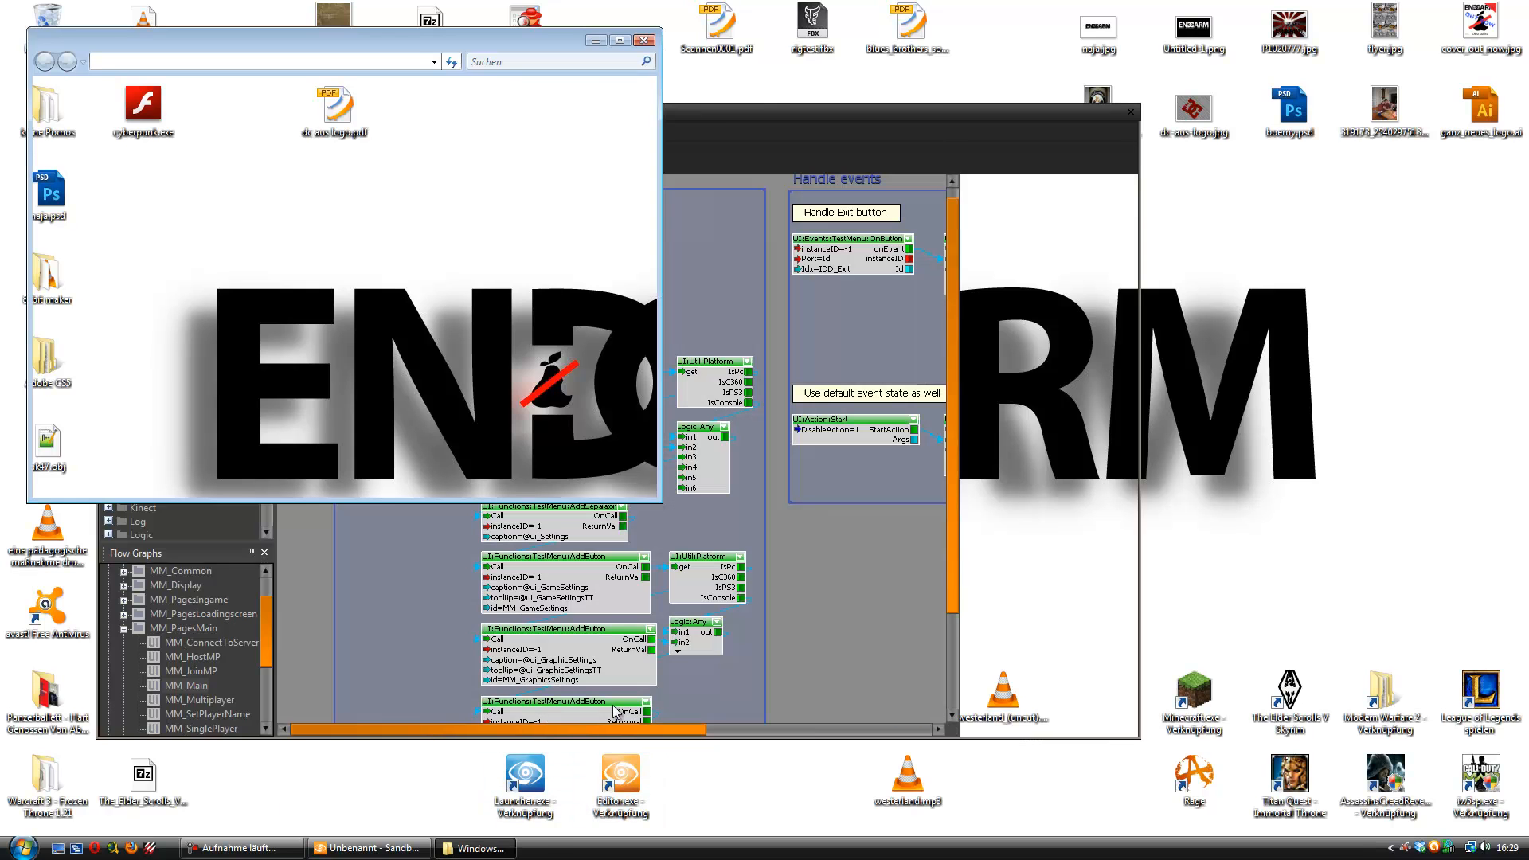
- Open English.pak from CryEngine SDK > Game > Localized and show the contents of its Languages folder
double_click(236, 132)
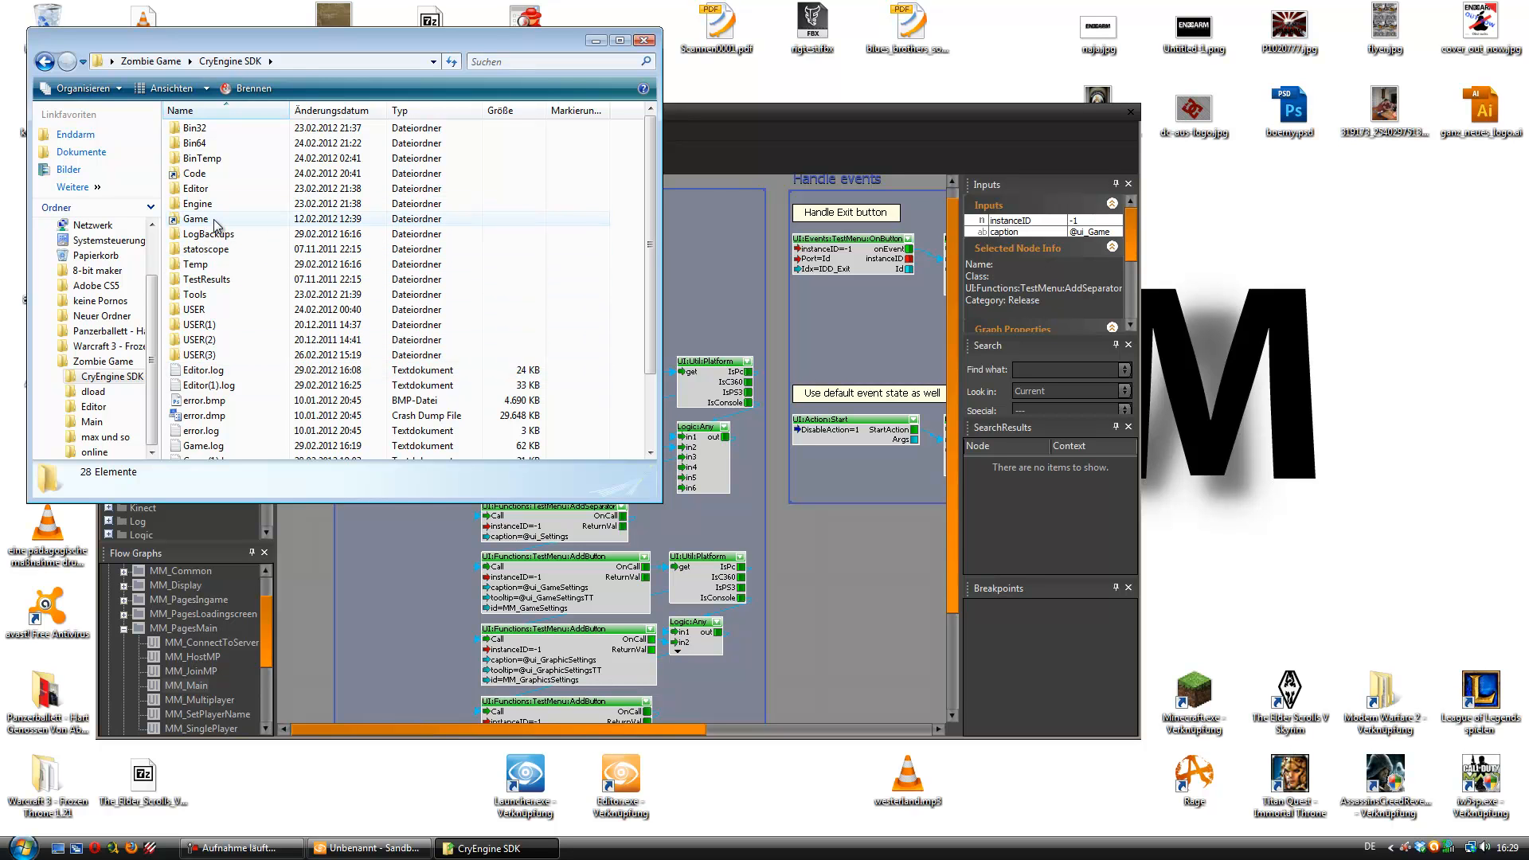
double_click(214, 221)
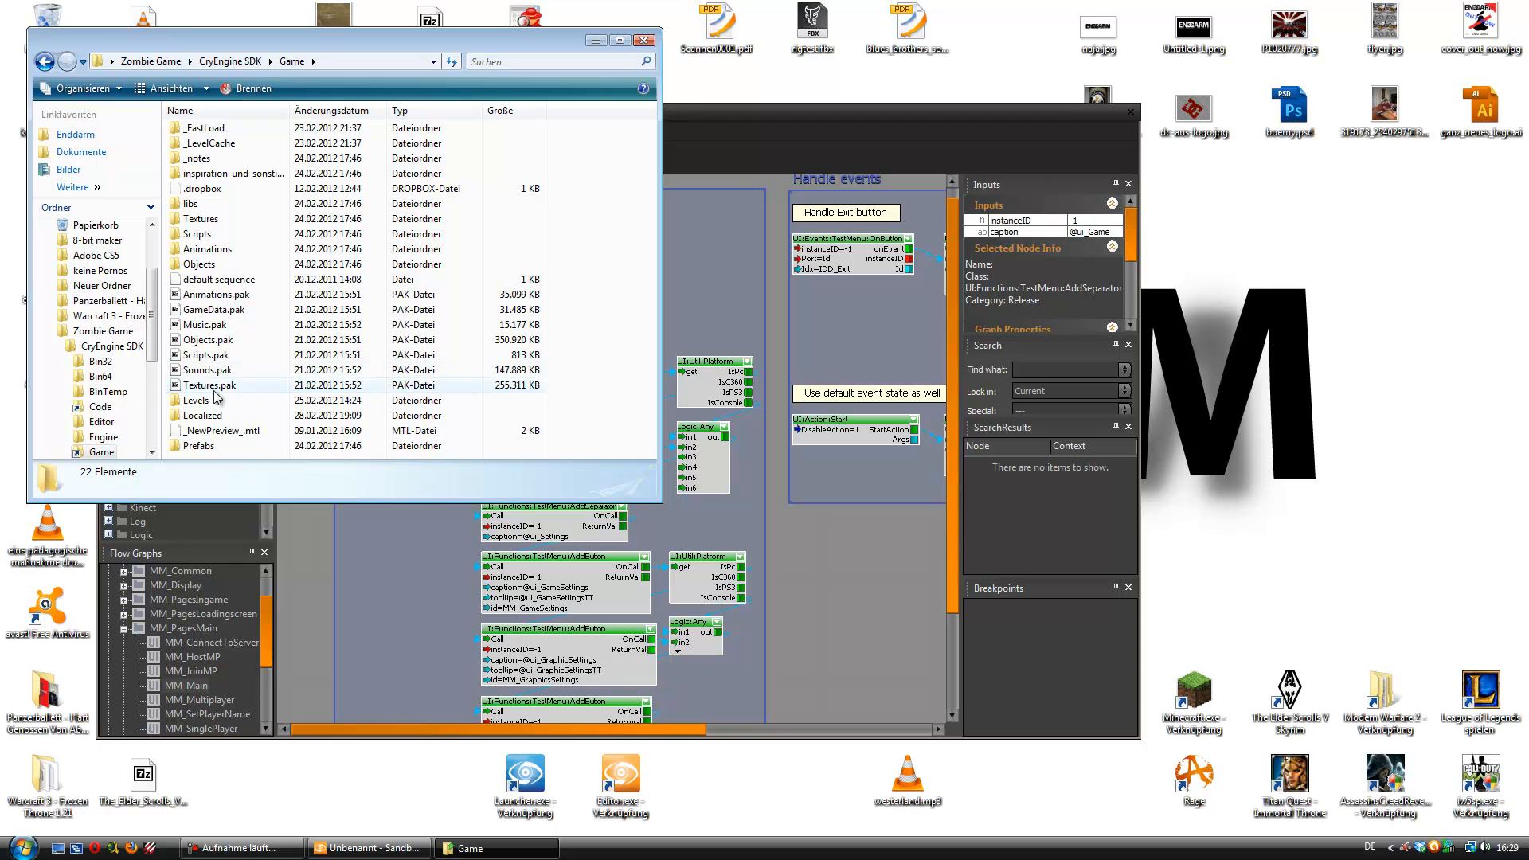
double_click(222, 417)
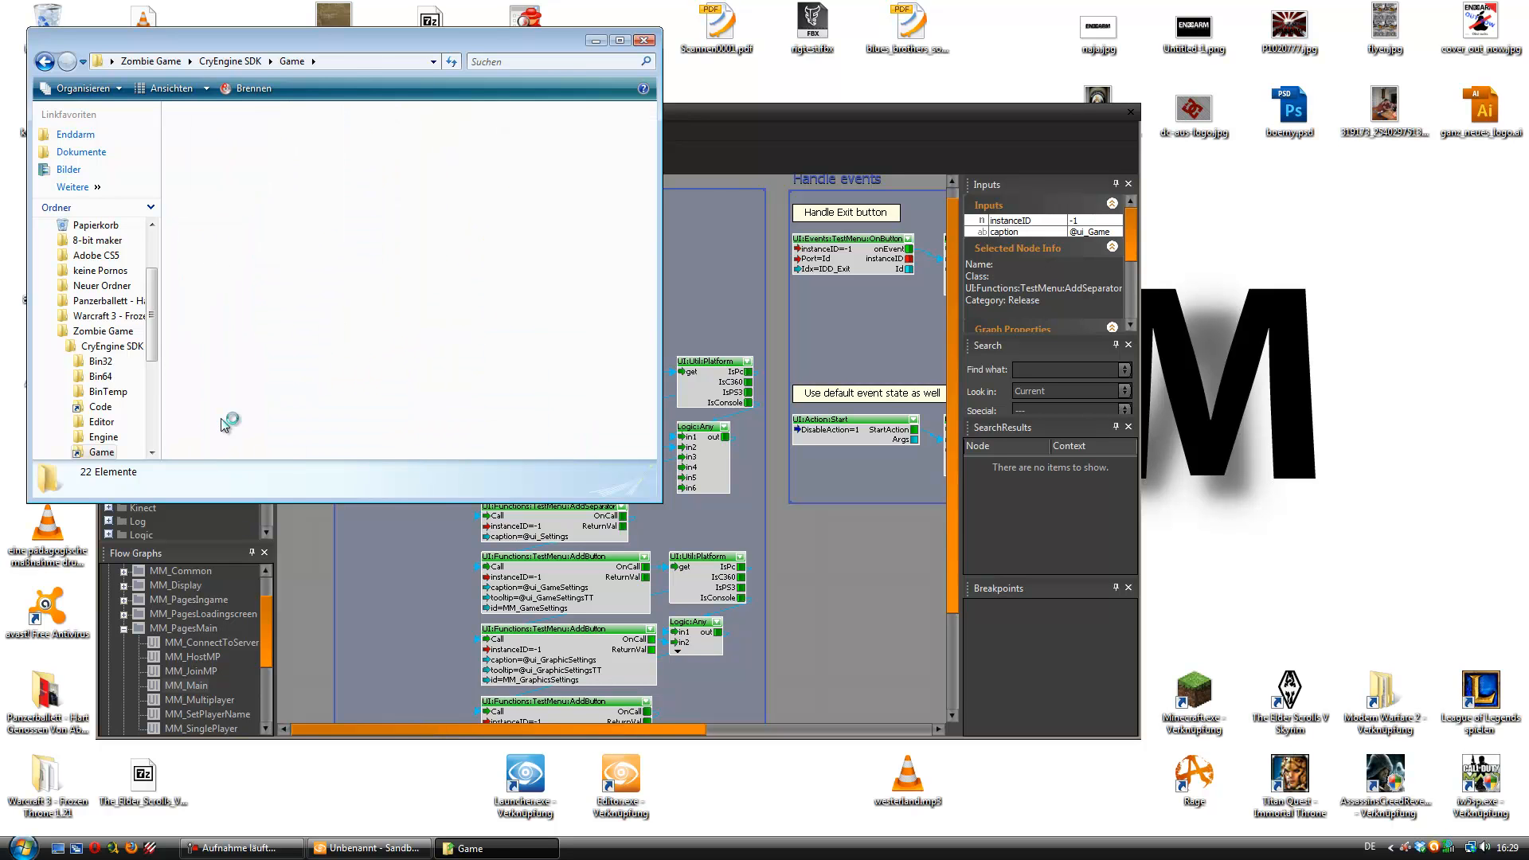
click(226, 162)
double_click(225, 162)
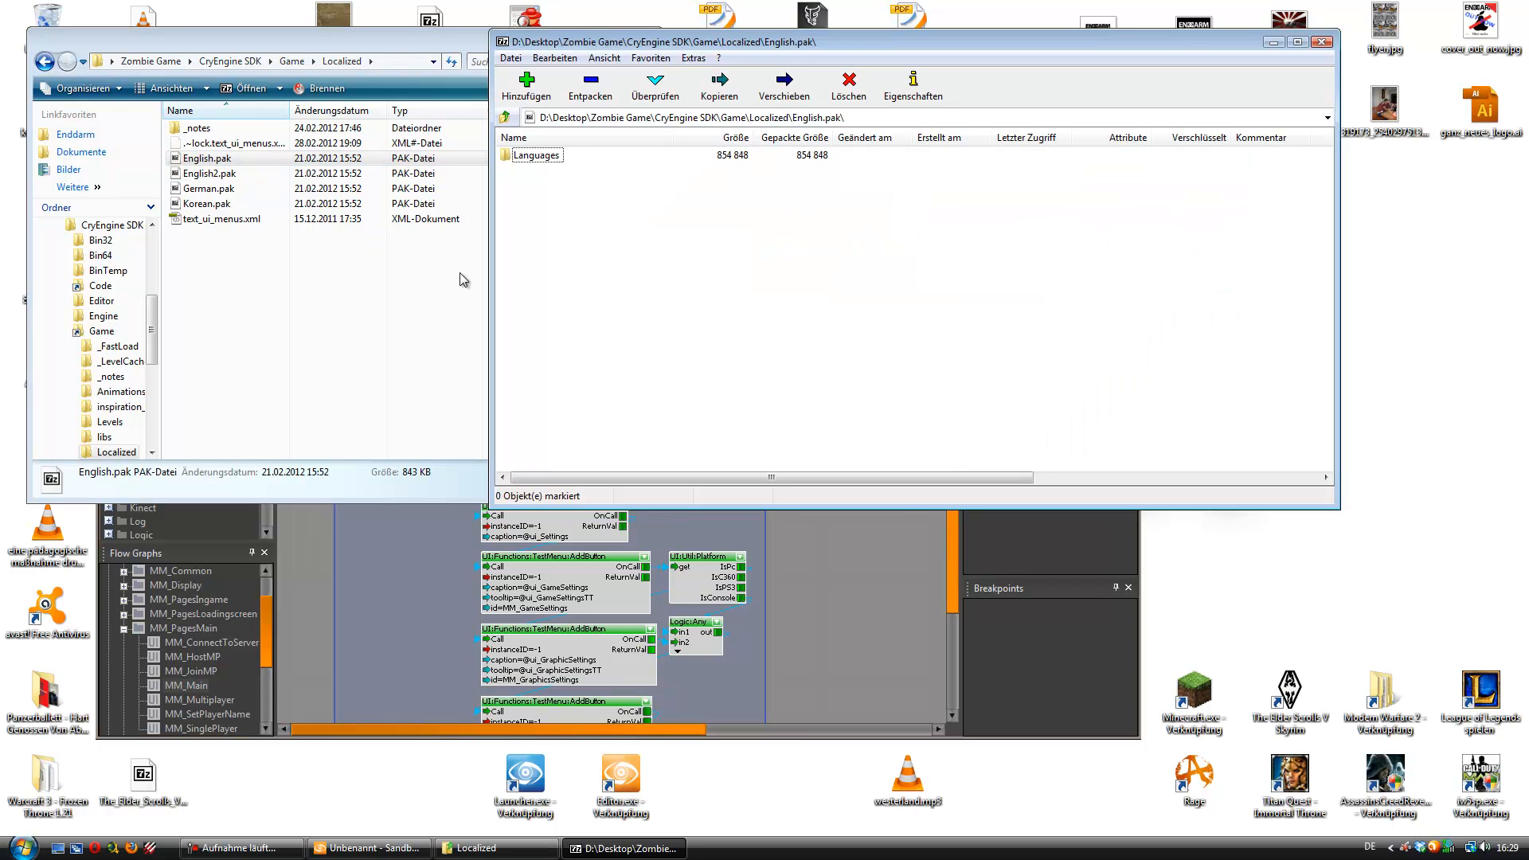
double_click(533, 156)
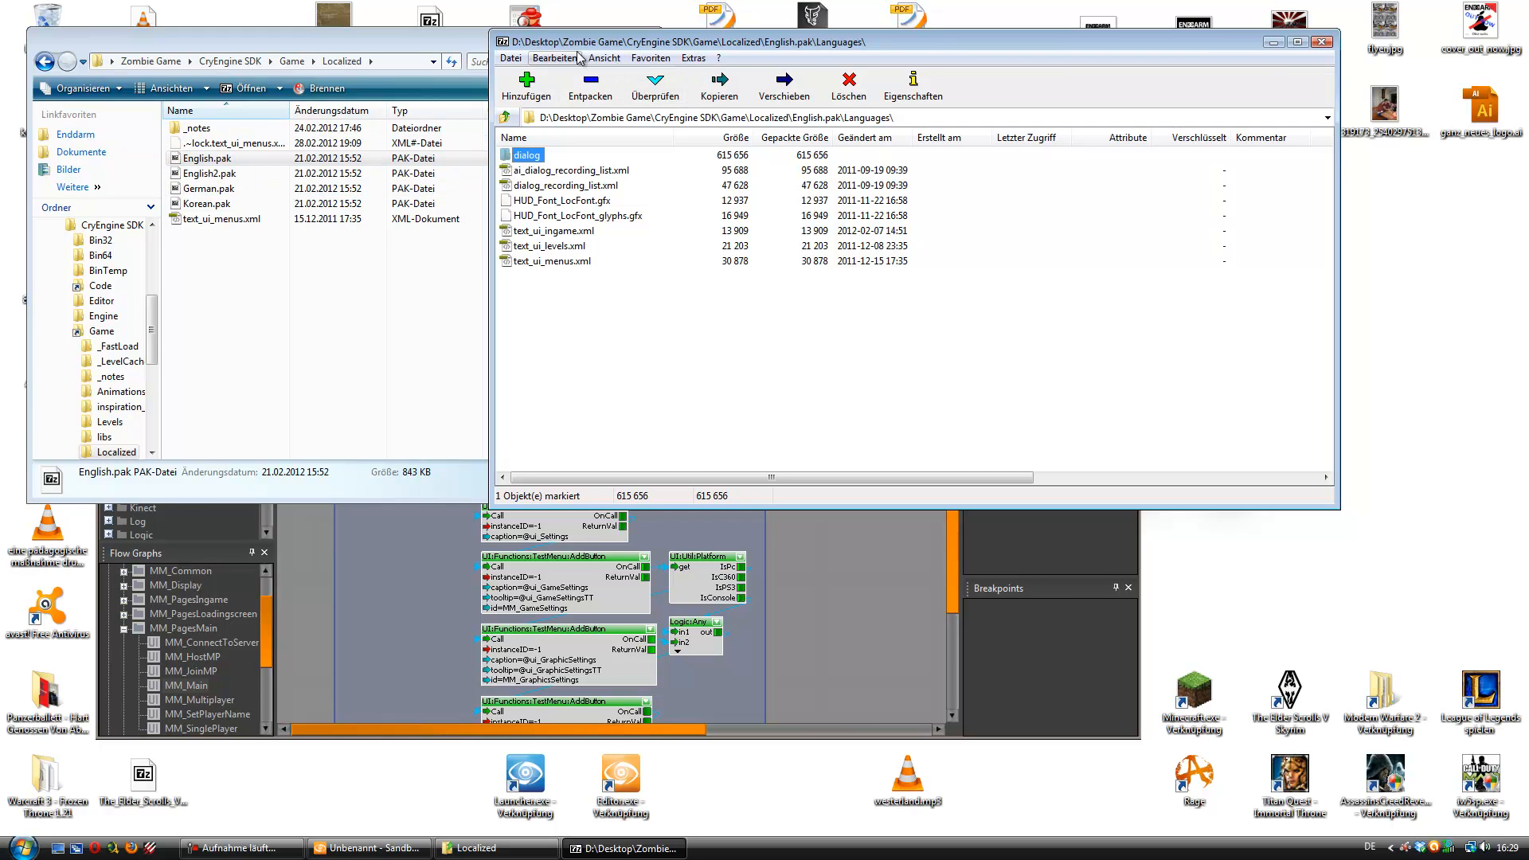
- Copy text_ui_menus.xml from the archive's Languages folder into the Localized folder
click(578, 331)
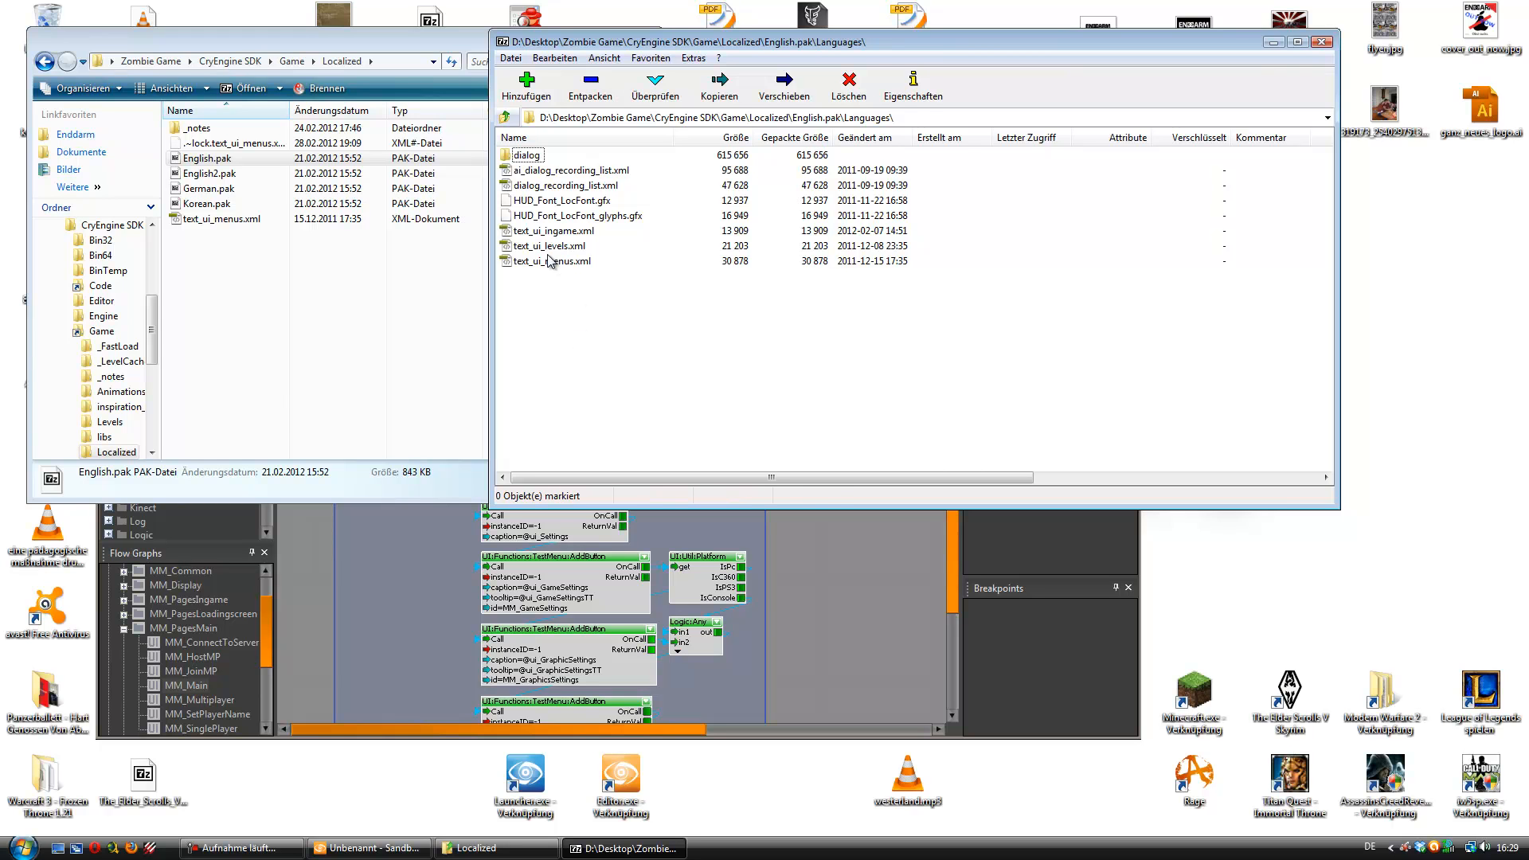
drag(562, 263, 319, 285)
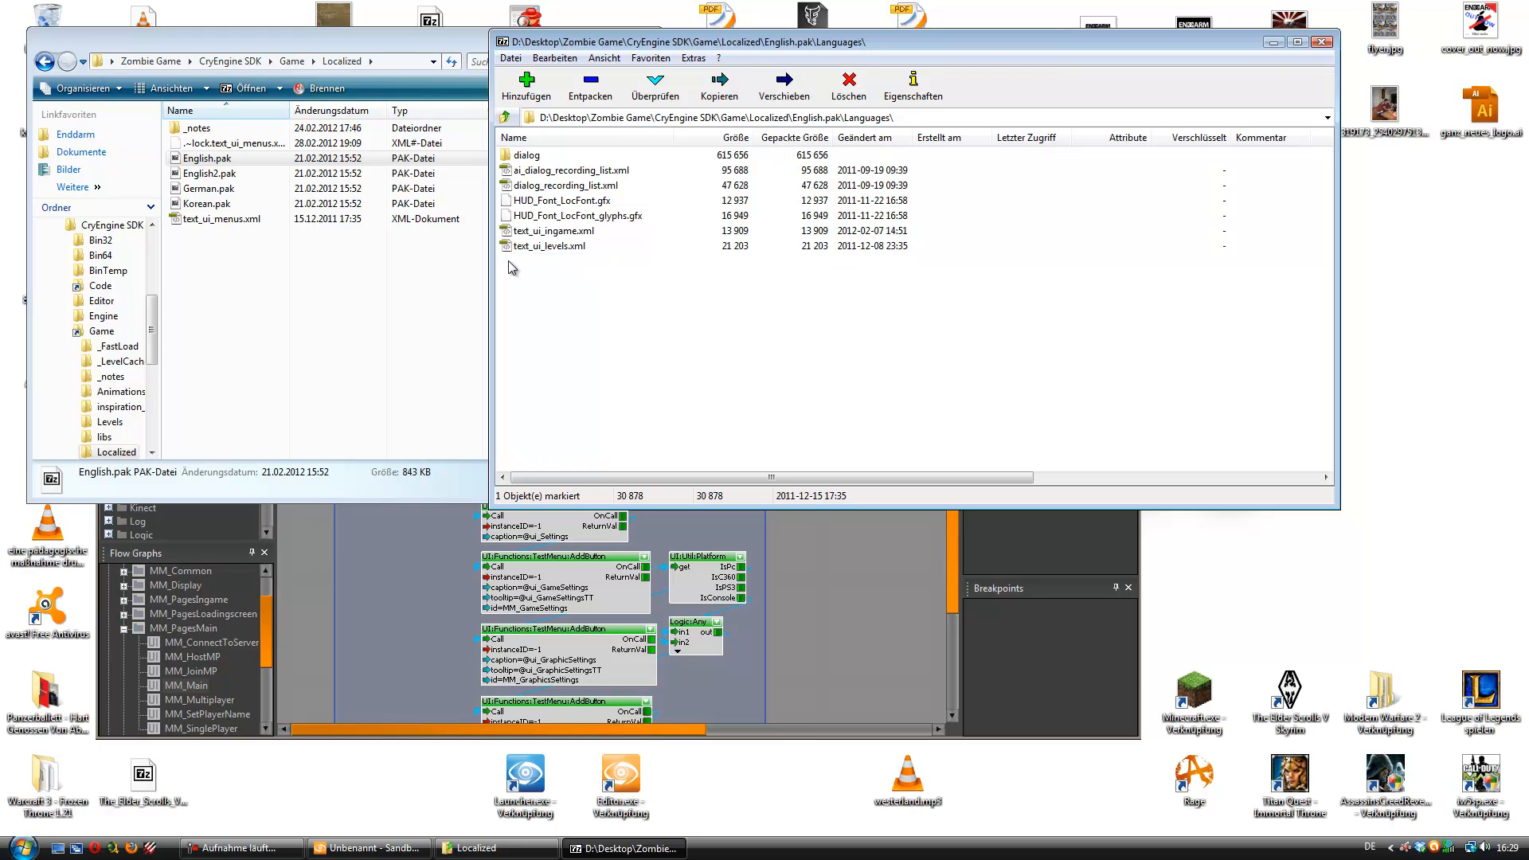
click(264, 253)
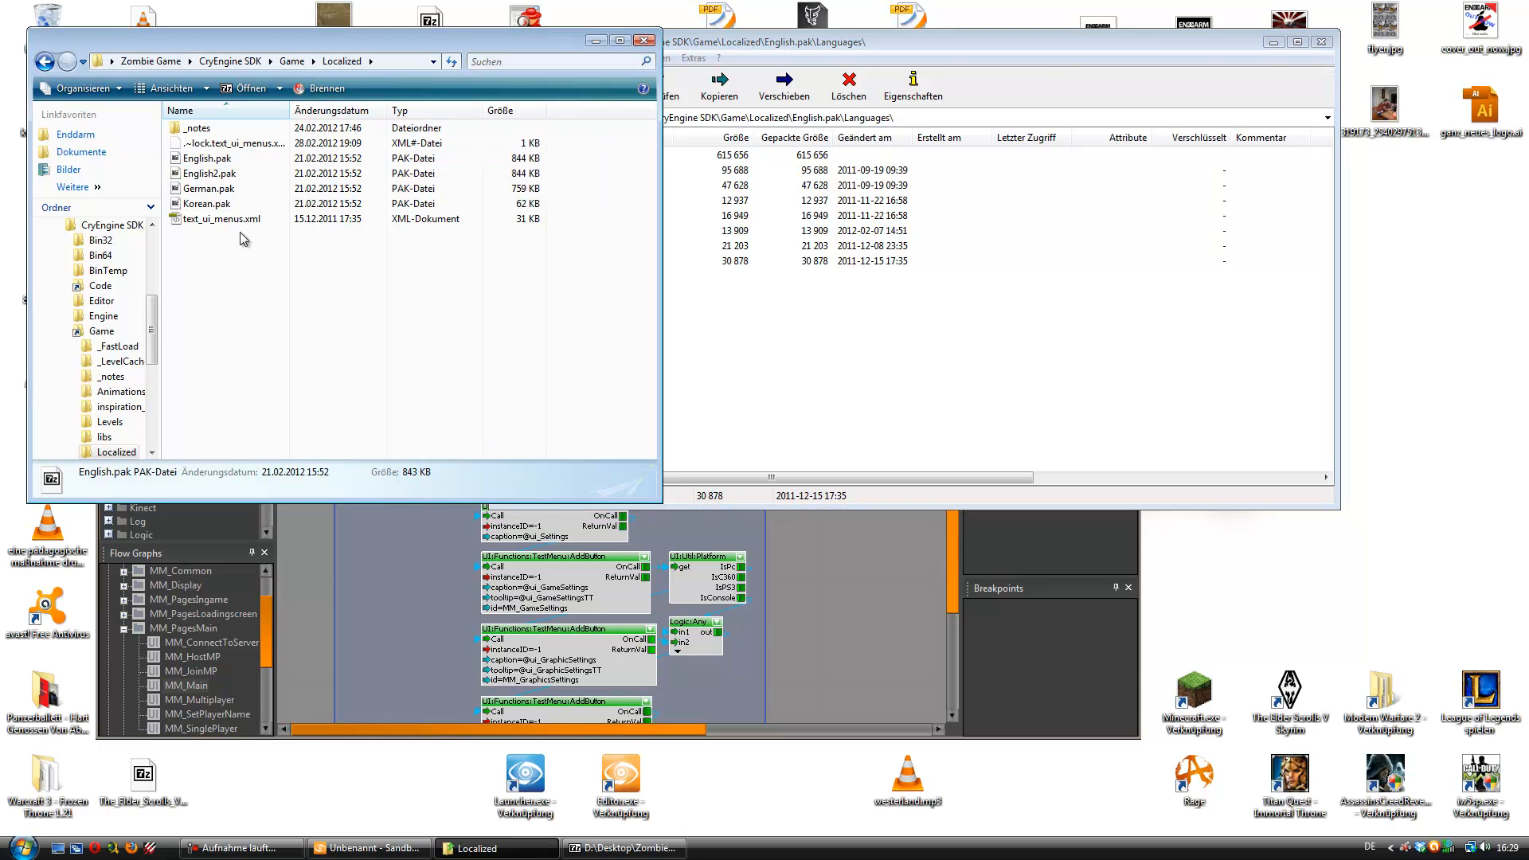
- Open text_ui_menus.xml from the Localized folder in Dreamweaver, look through its XML code, and close it
double_click(228, 218)
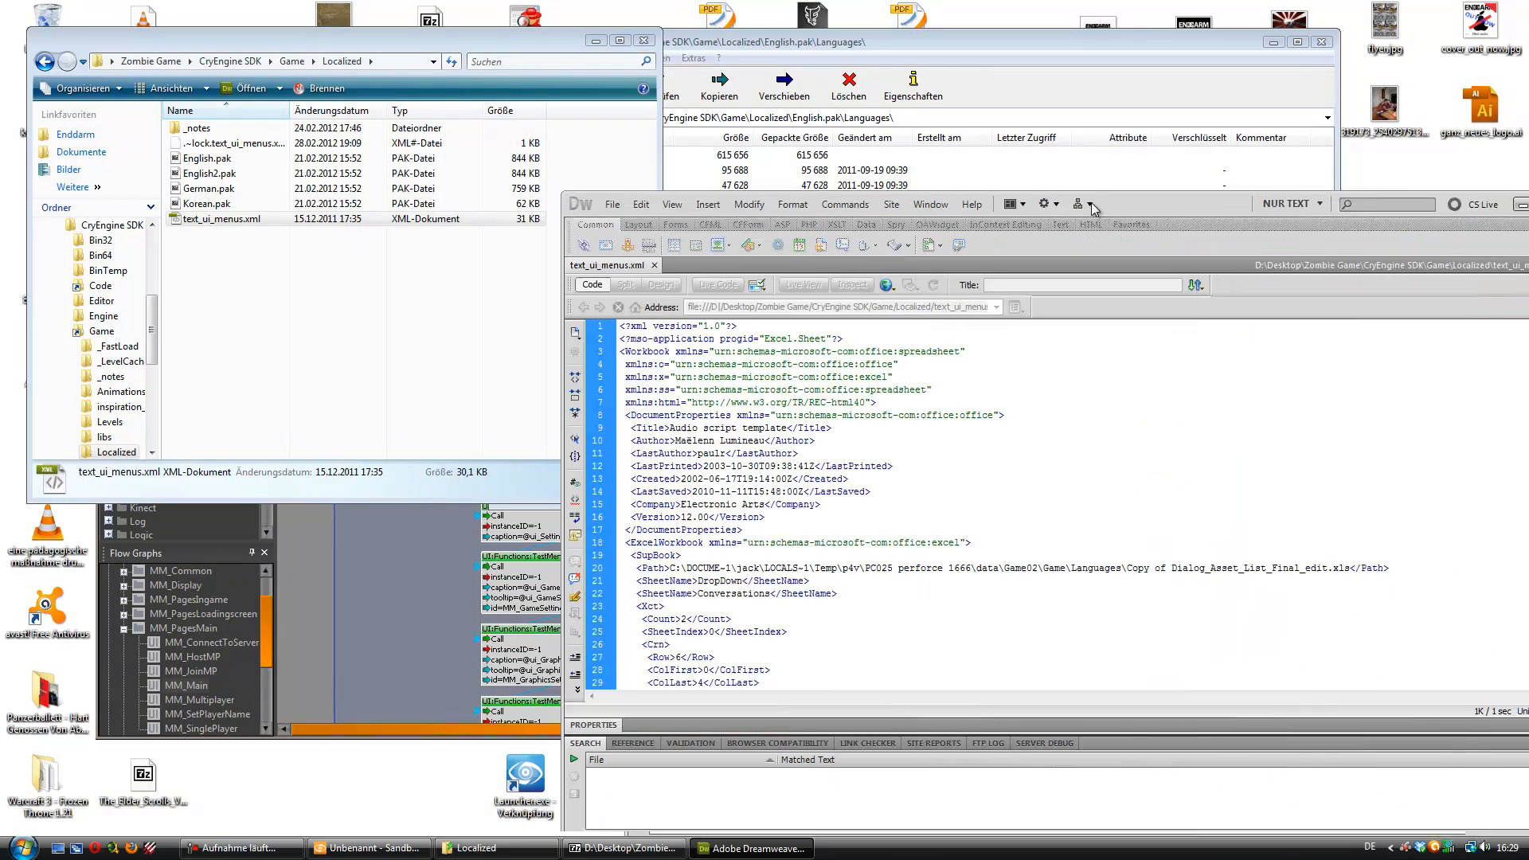
scroll(799, 359, down, 20)
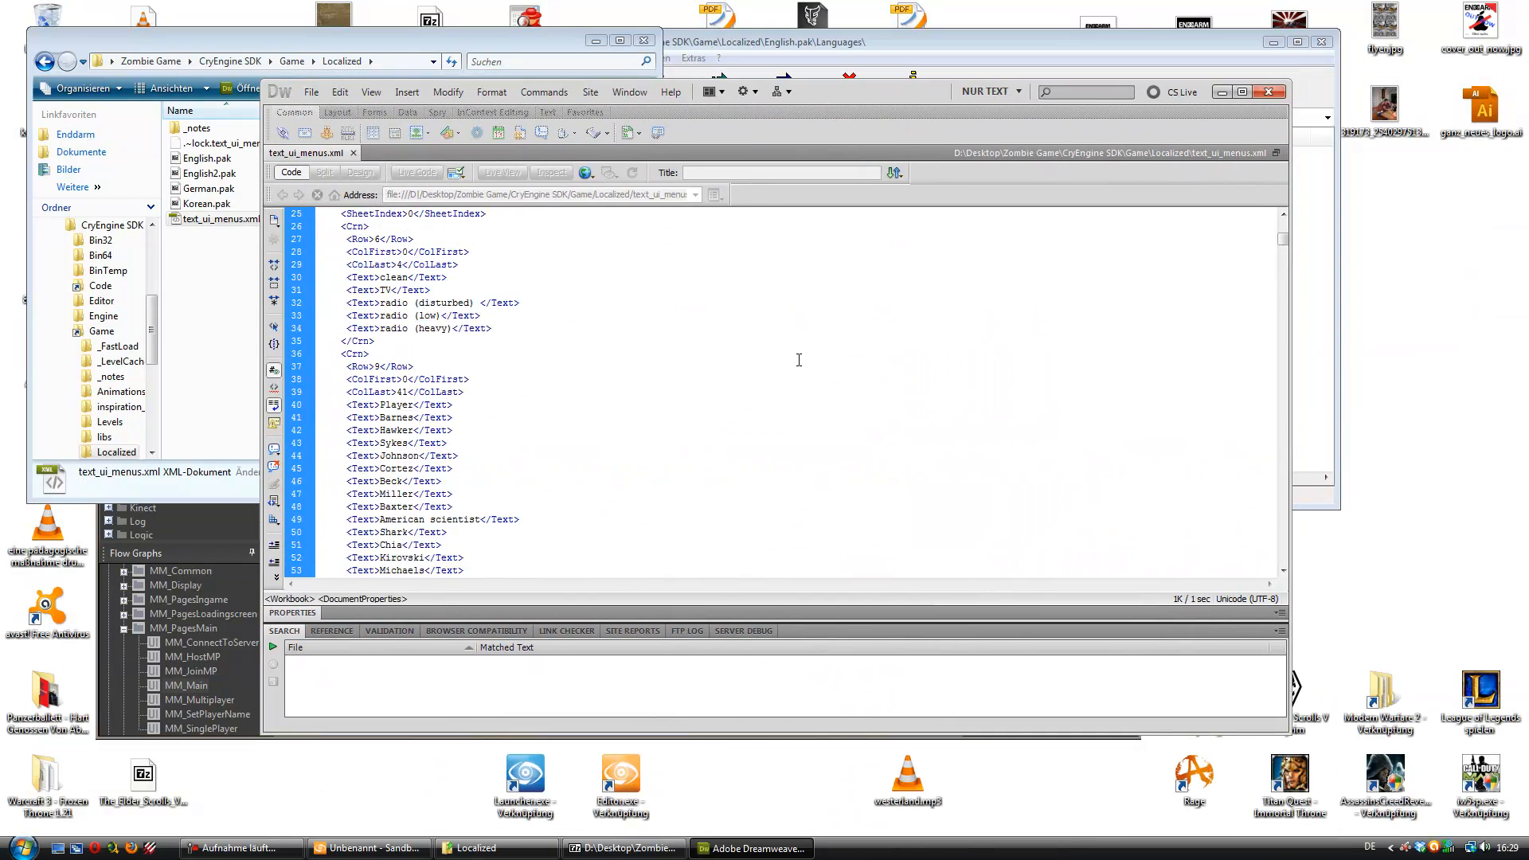
scroll(799, 360, down, 20)
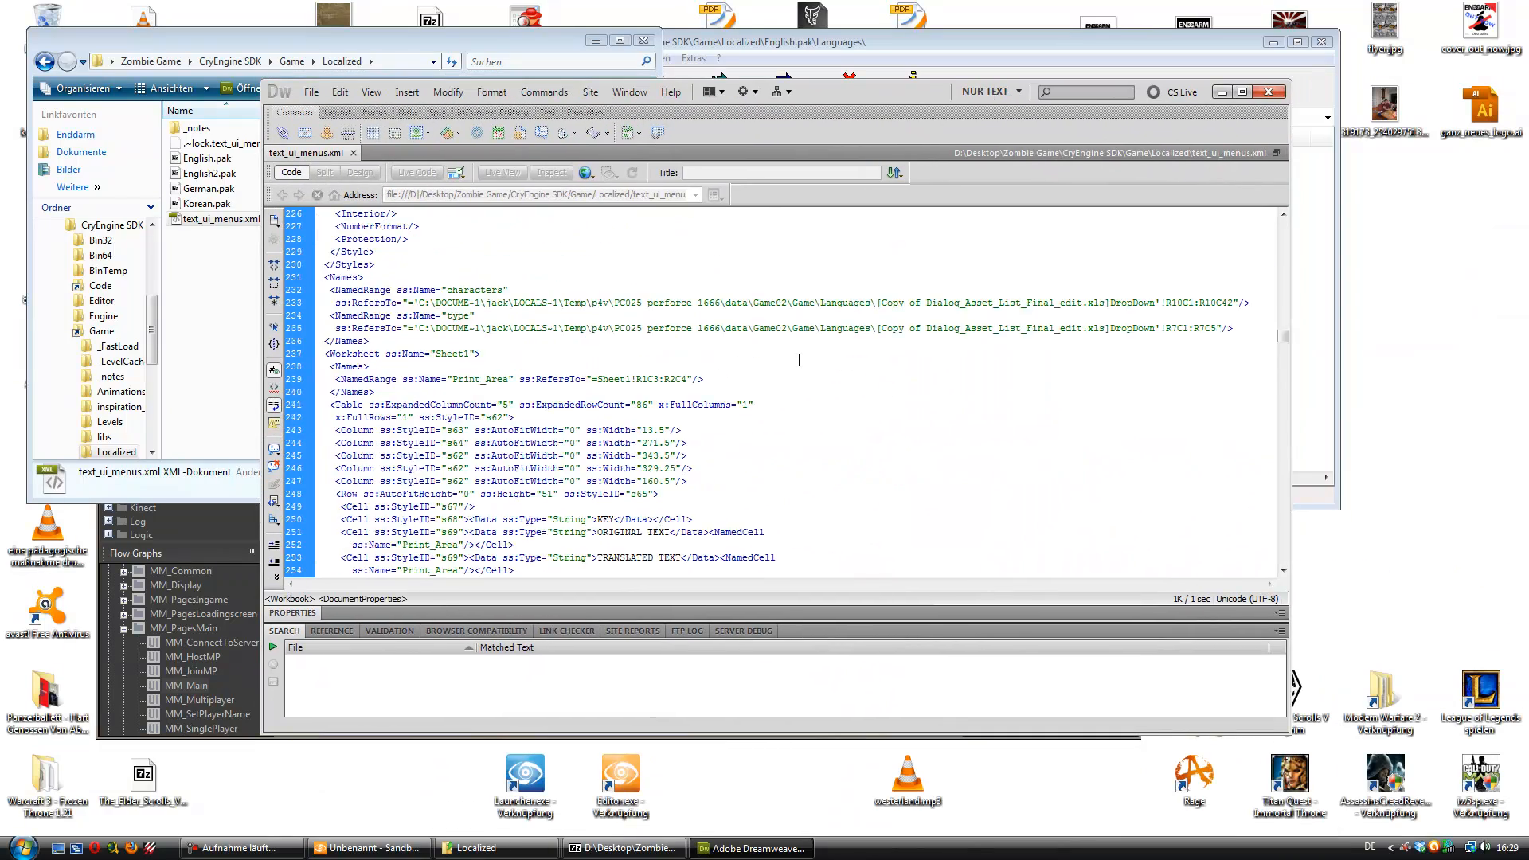
scroll(798, 359, down, 20)
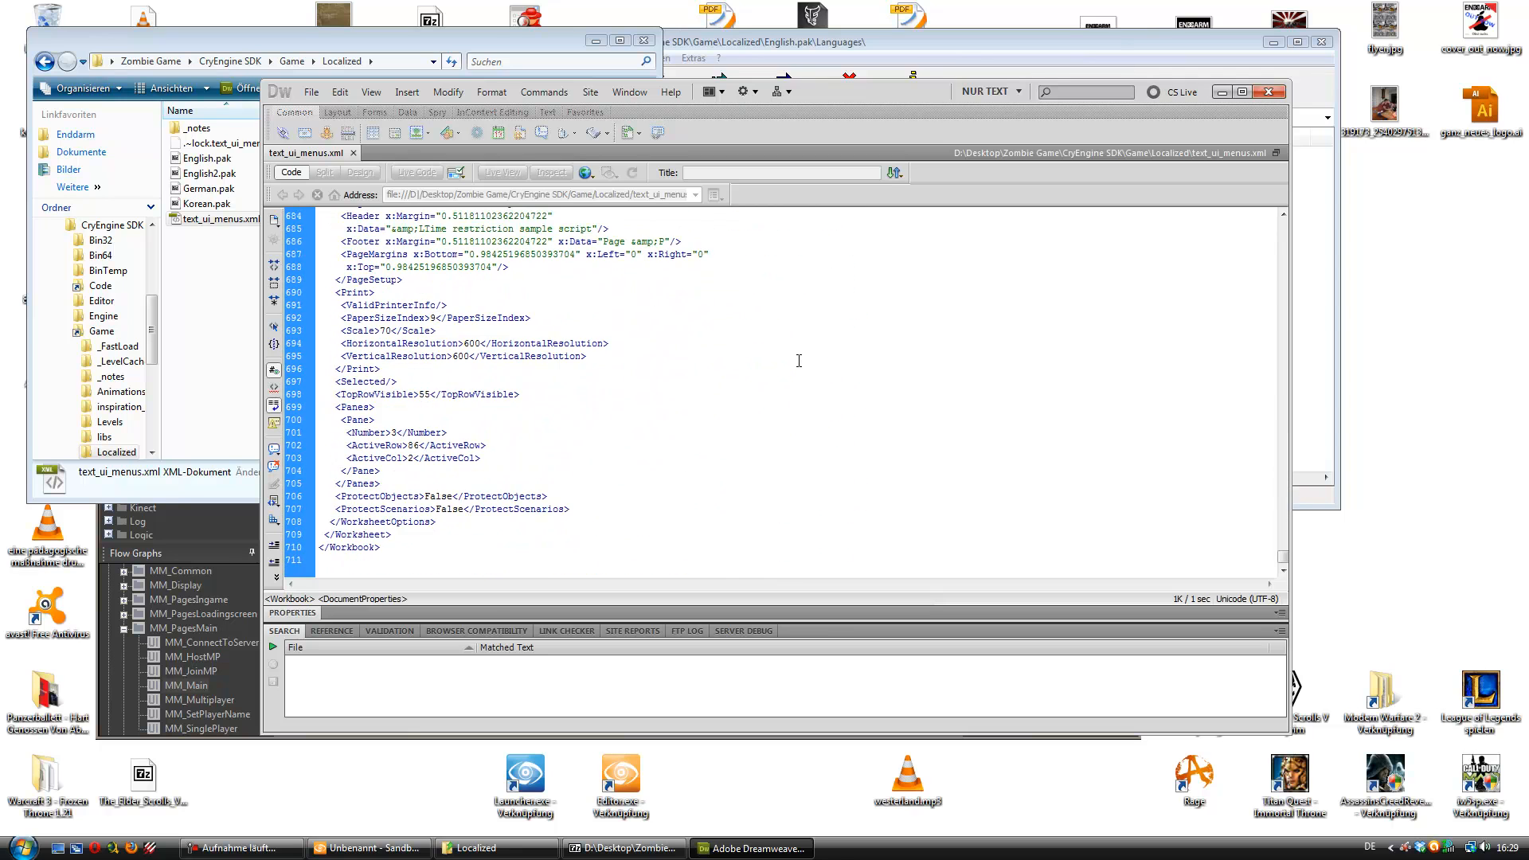
scroll(799, 359, up, 20)
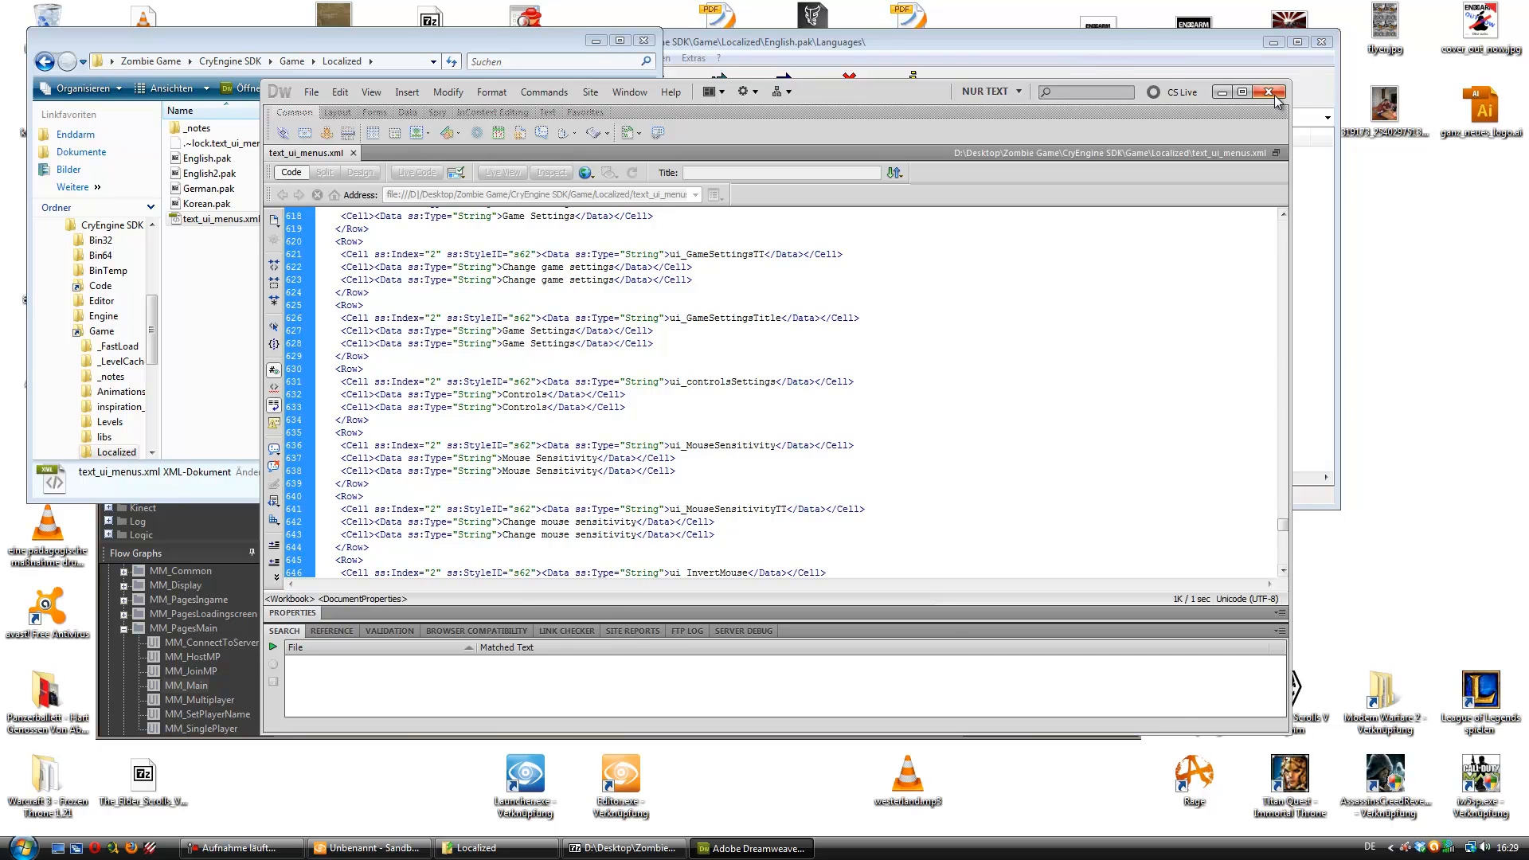
click(1272, 94)
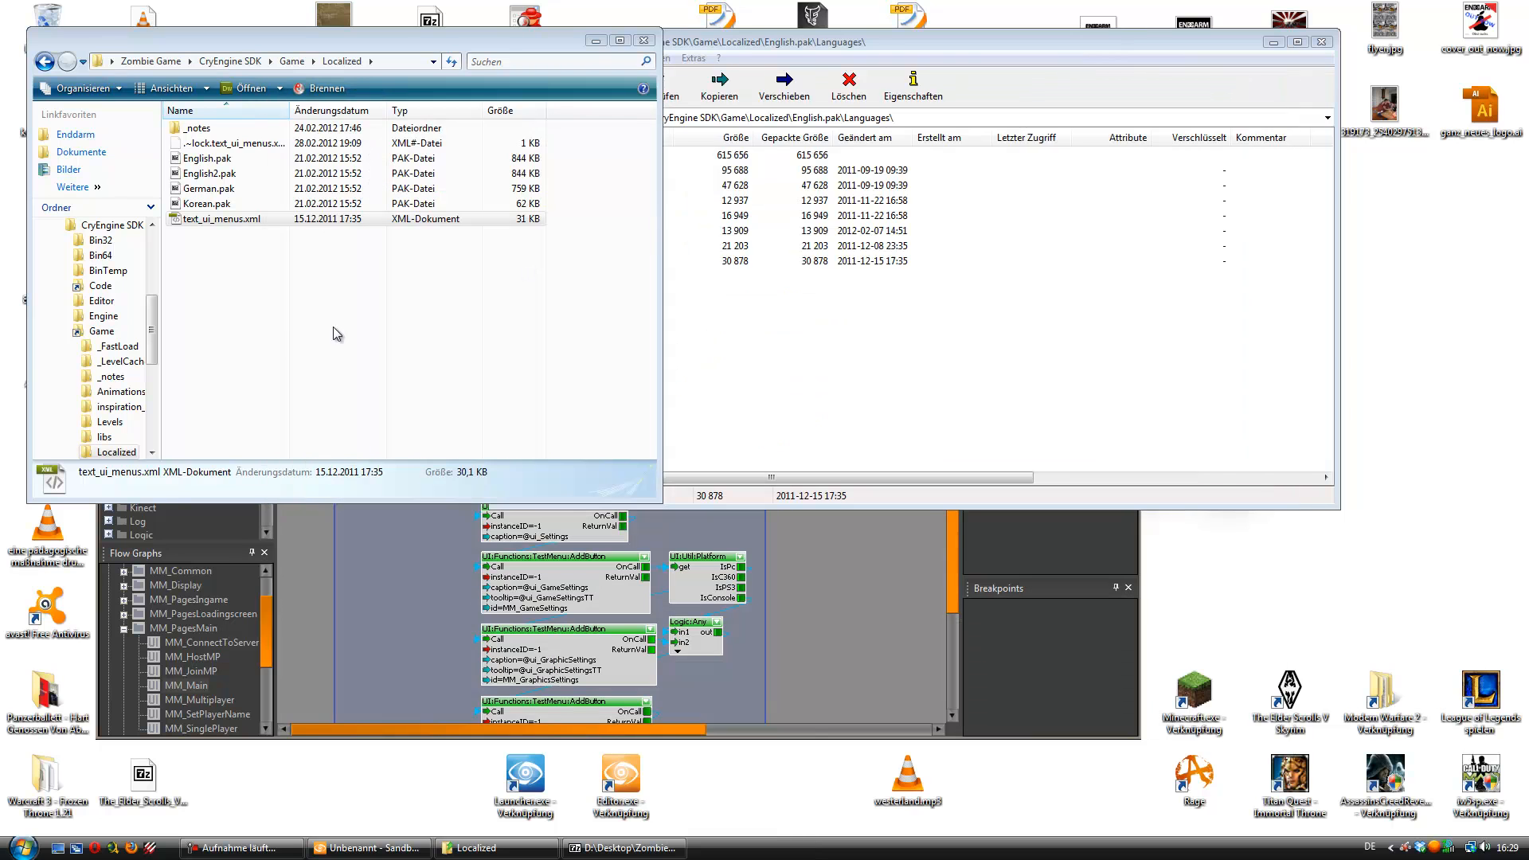
- Open text_ui_menus.xml with LibreOffice, cancelling the document recovery
right_click(234, 225)
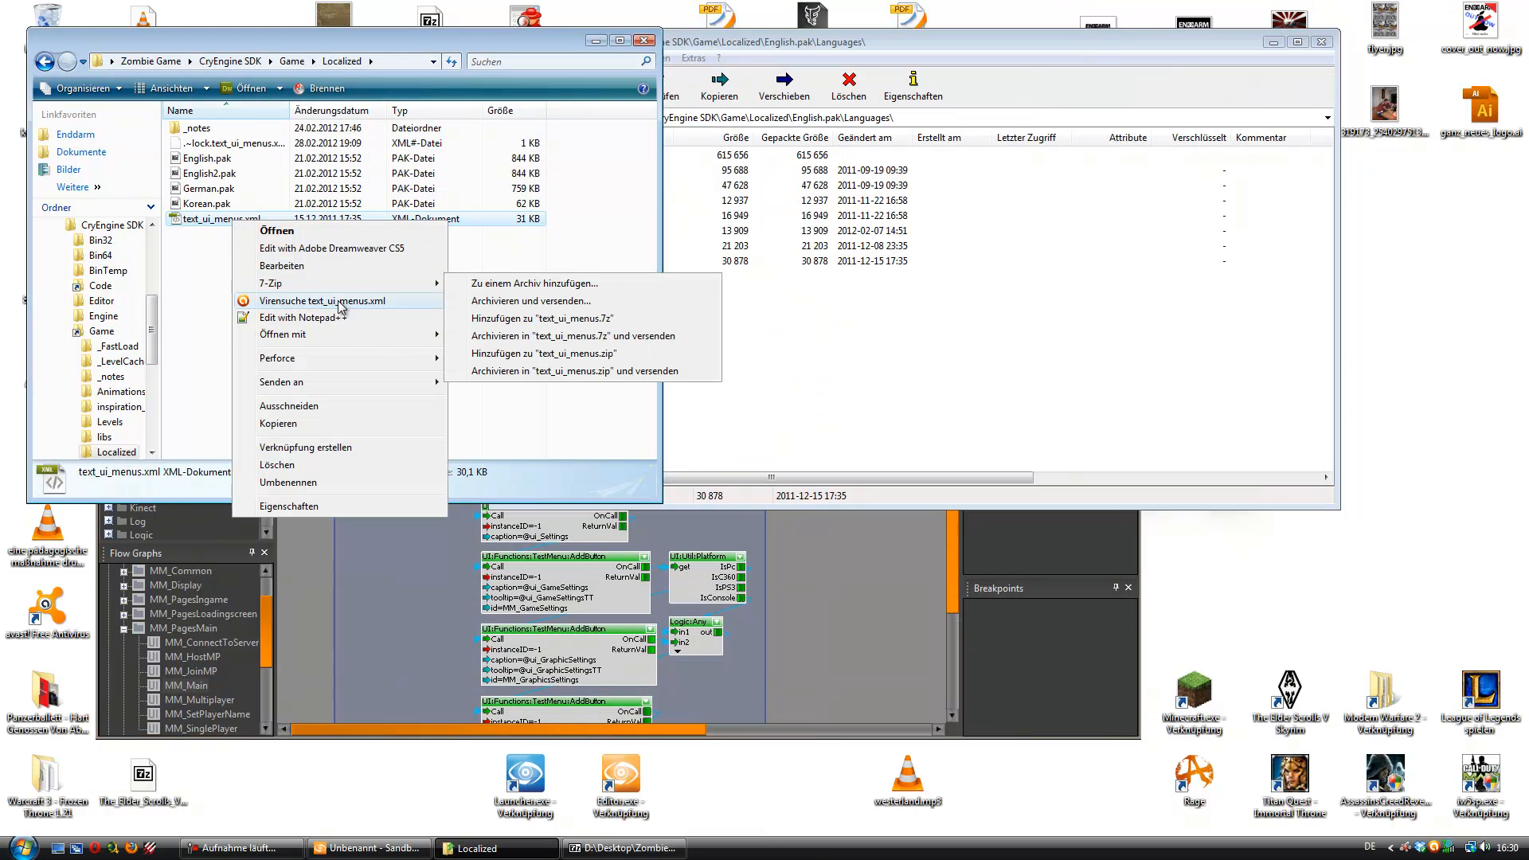
mouse_move(398, 335)
click(501, 388)
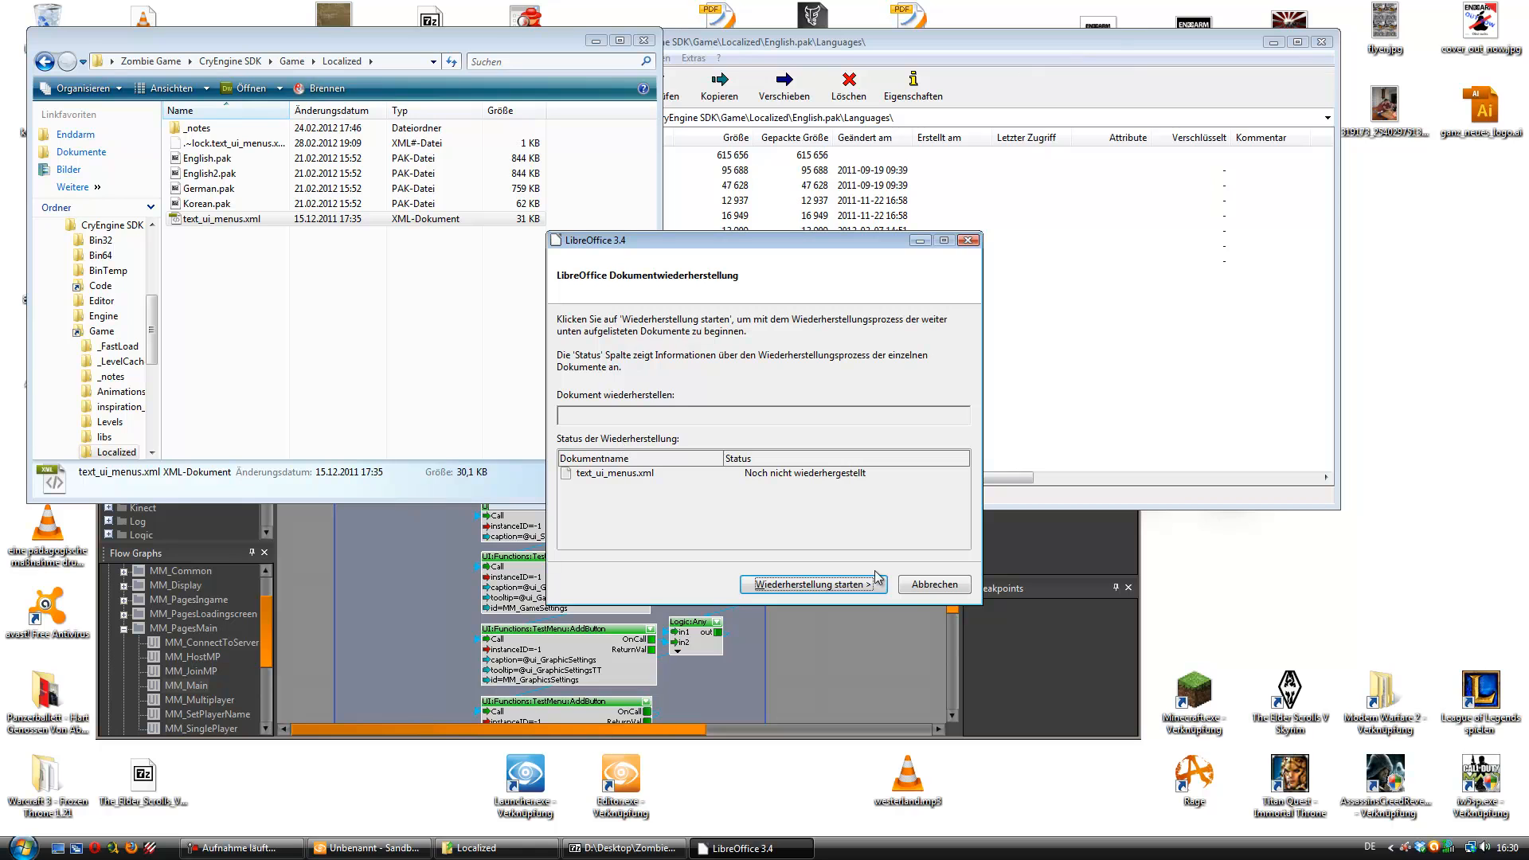
click(934, 585)
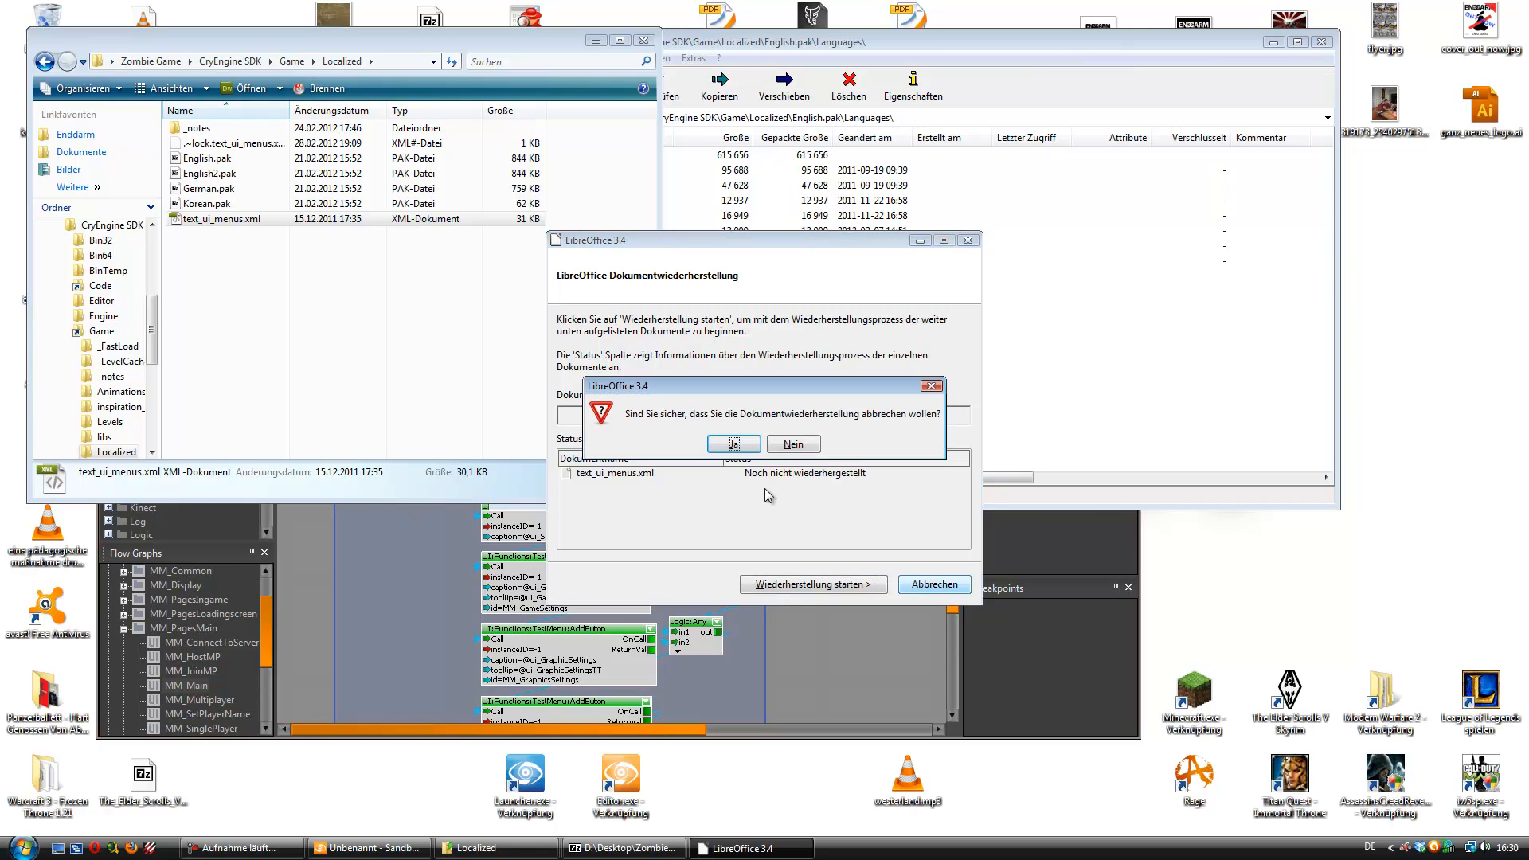
click(741, 451)
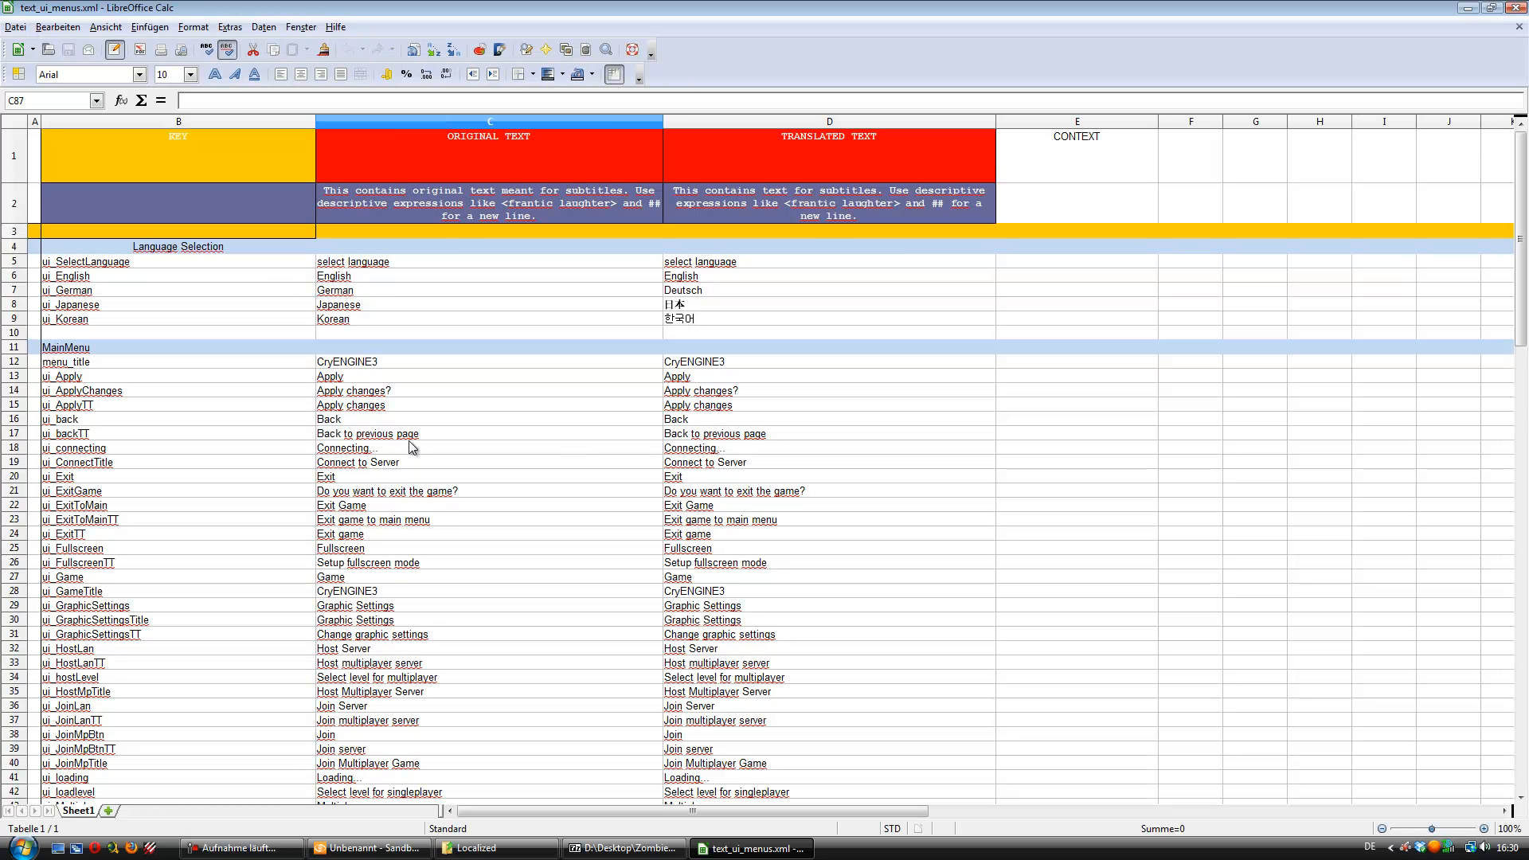
- Examine the menu text keys, such as menu_title and ui_ExitToMainTT, with their original and translated texts in the sheet
click(424, 418)
click(435, 549)
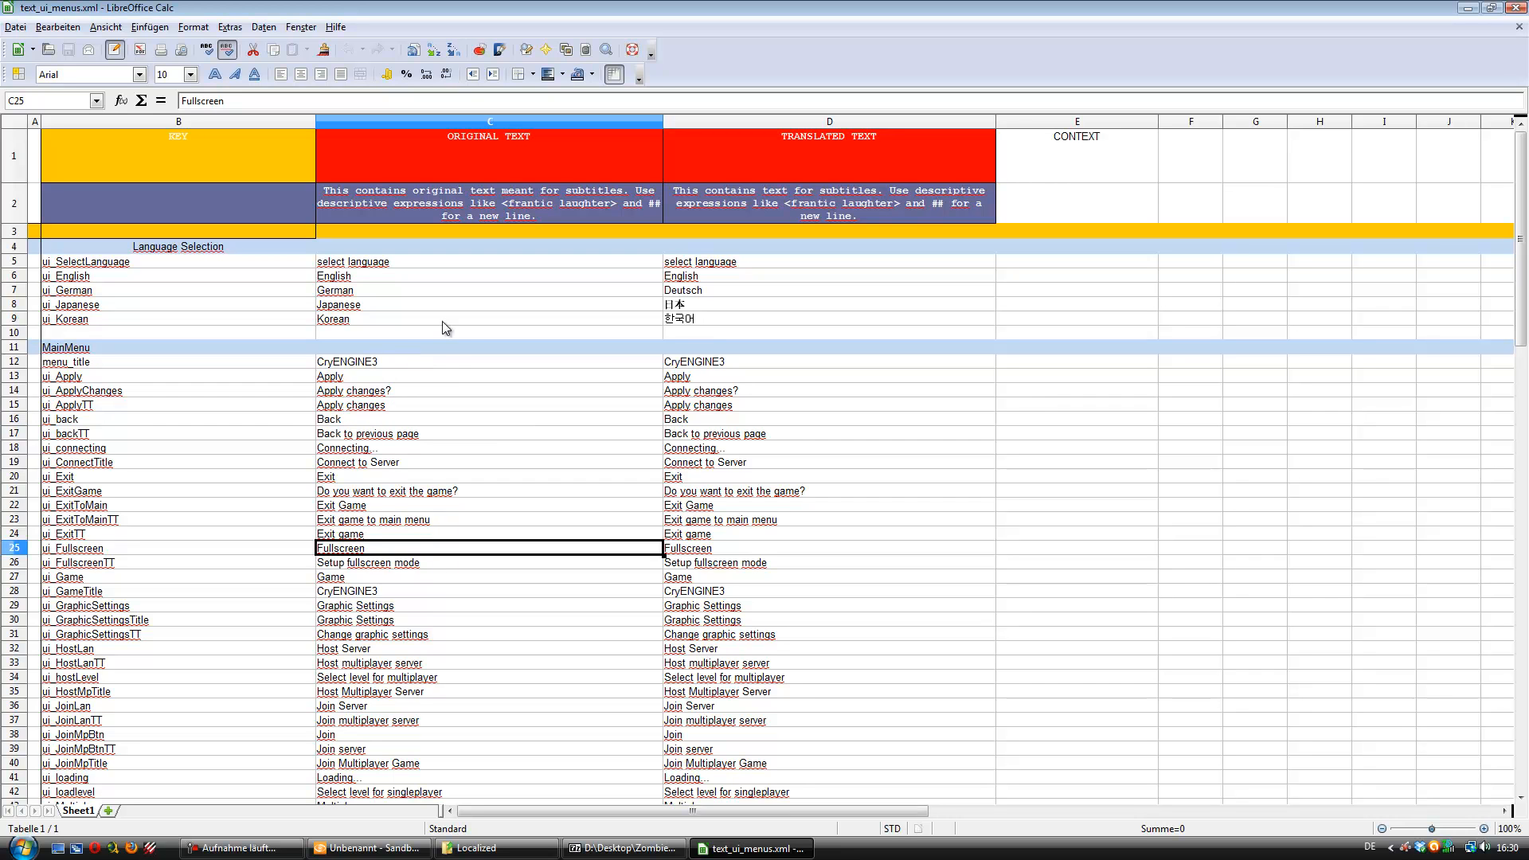
click(378, 362)
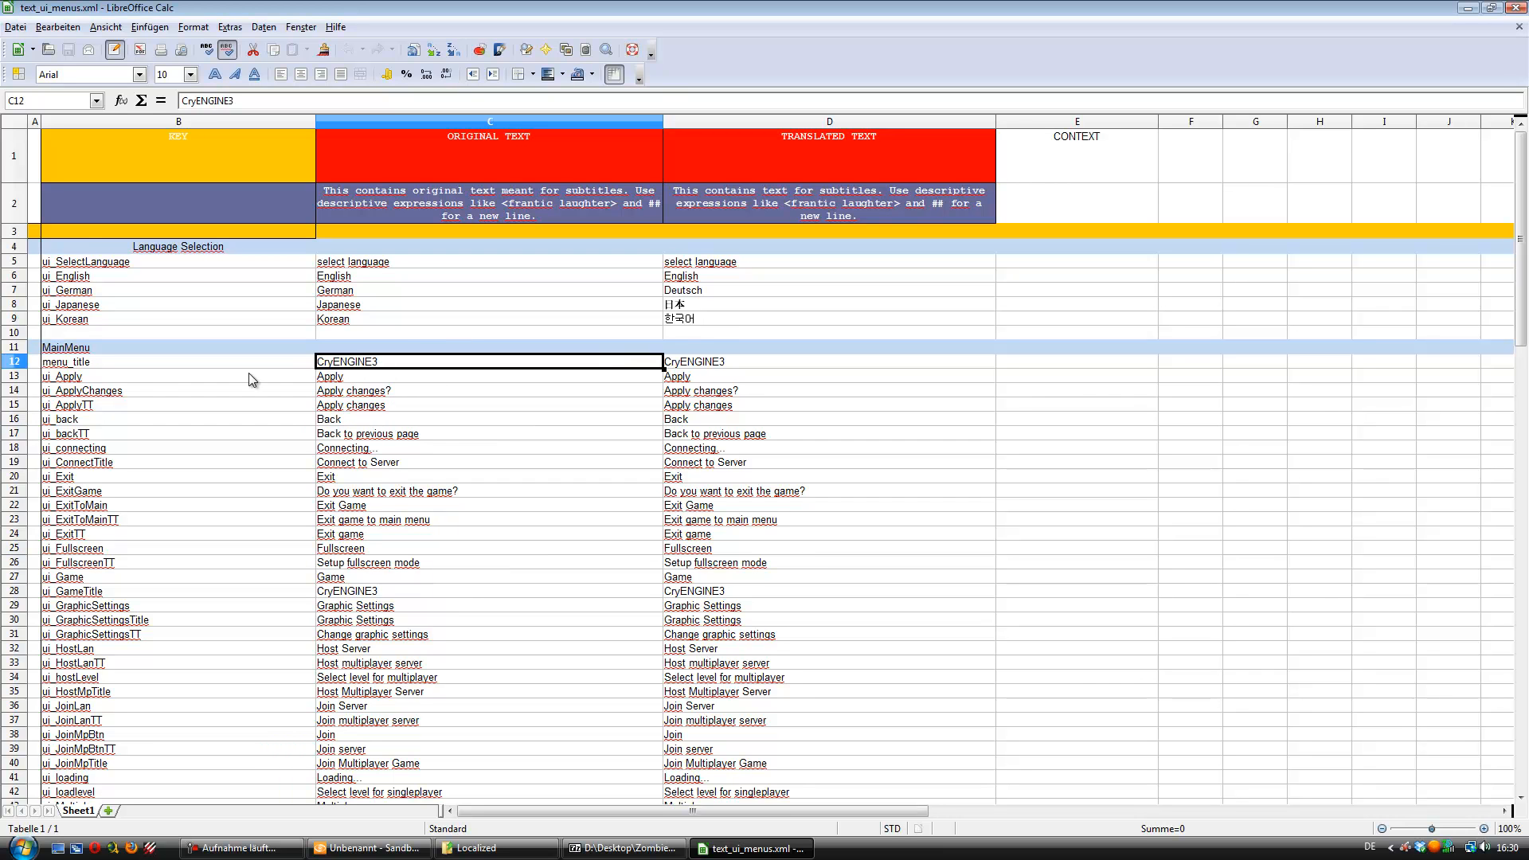
click(119, 369)
scroll(116, 384, down, 1)
click(96, 411)
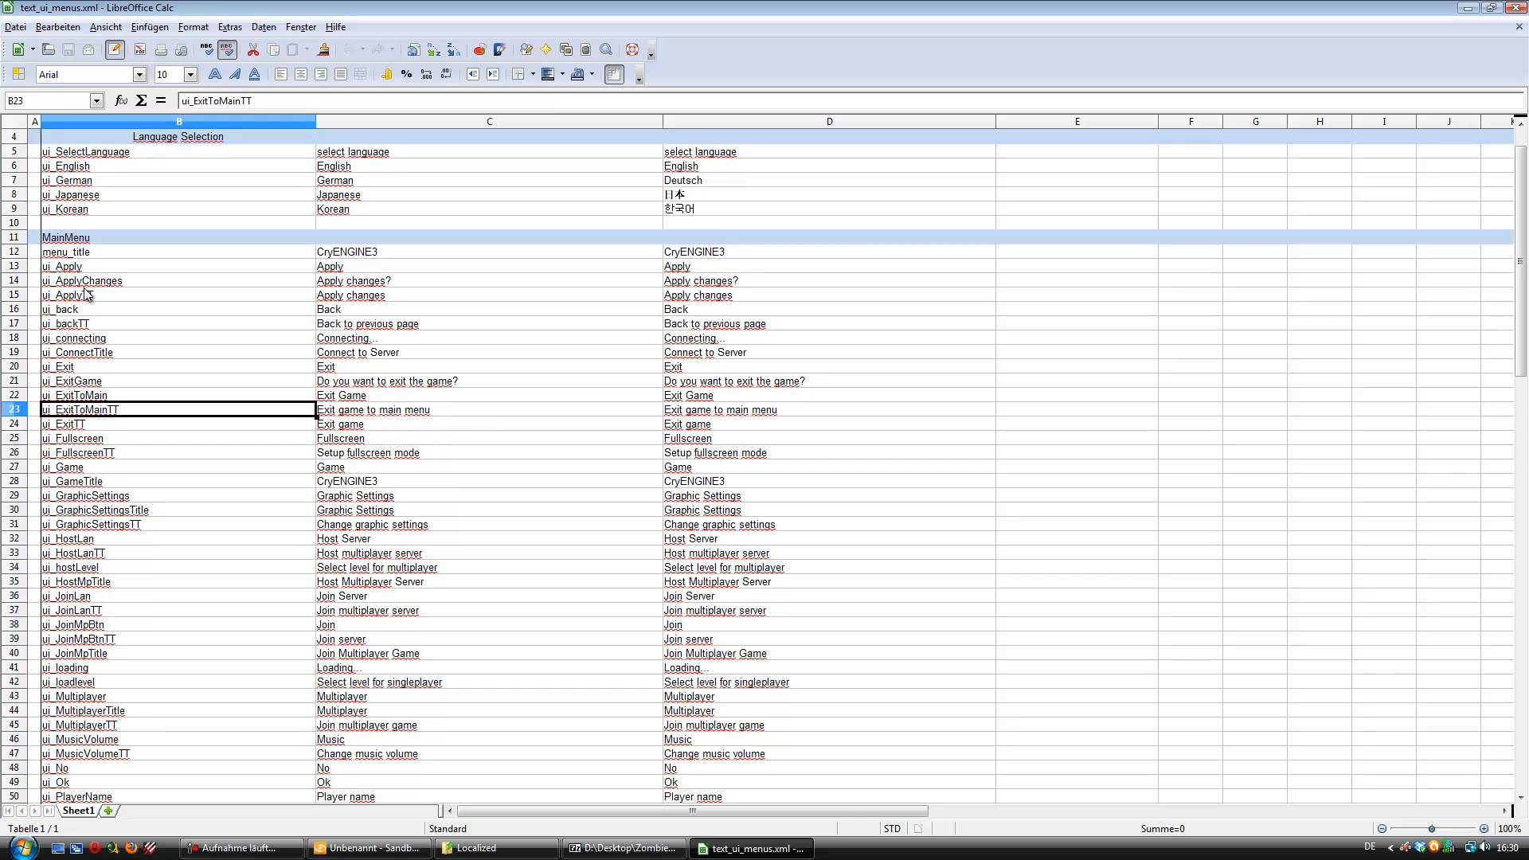
scroll(116, 321, up, 1)
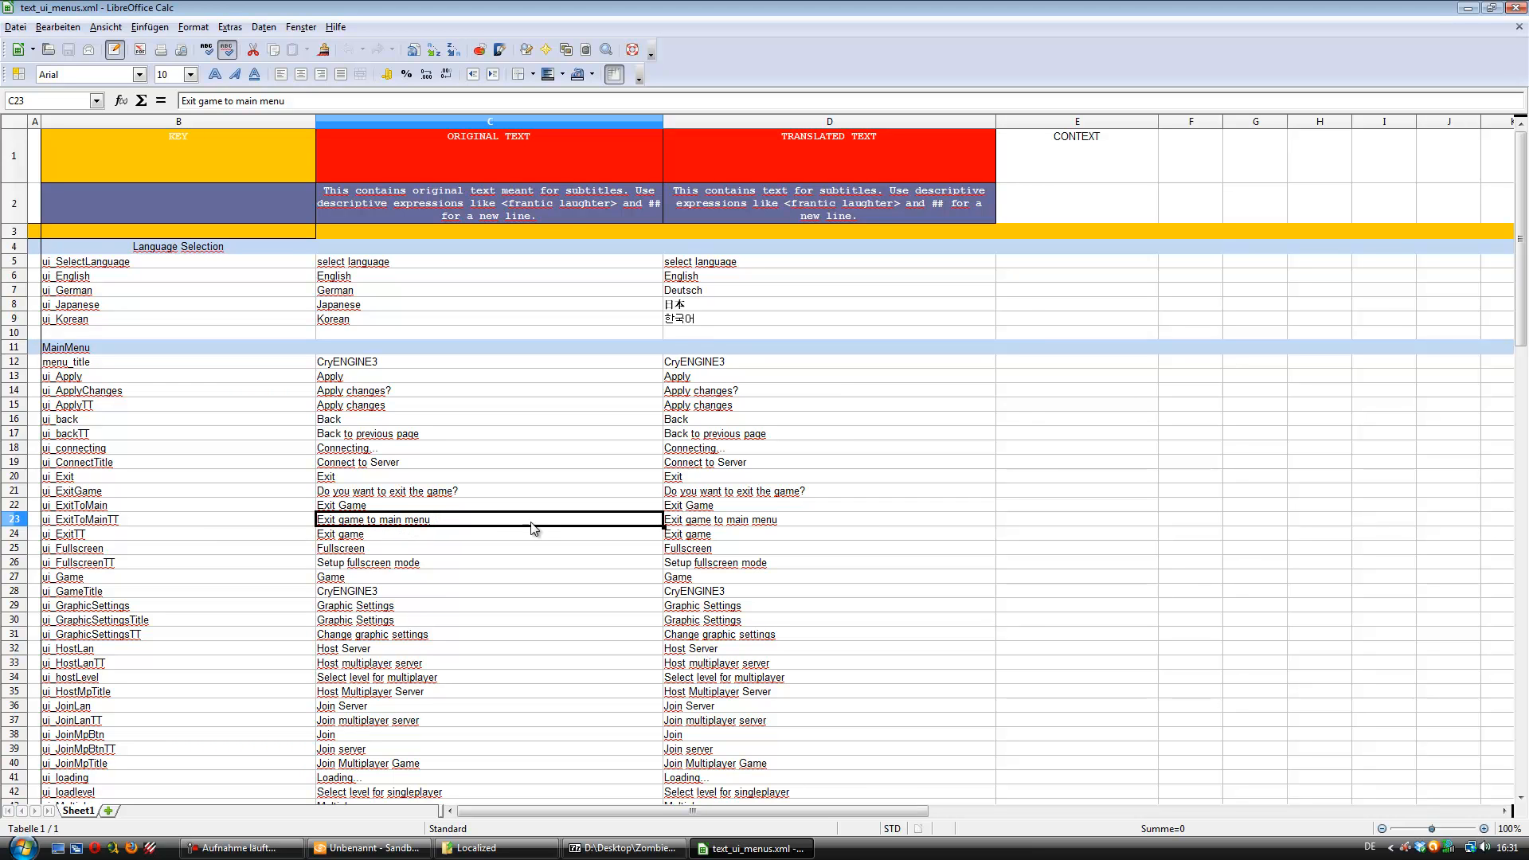
click(717, 522)
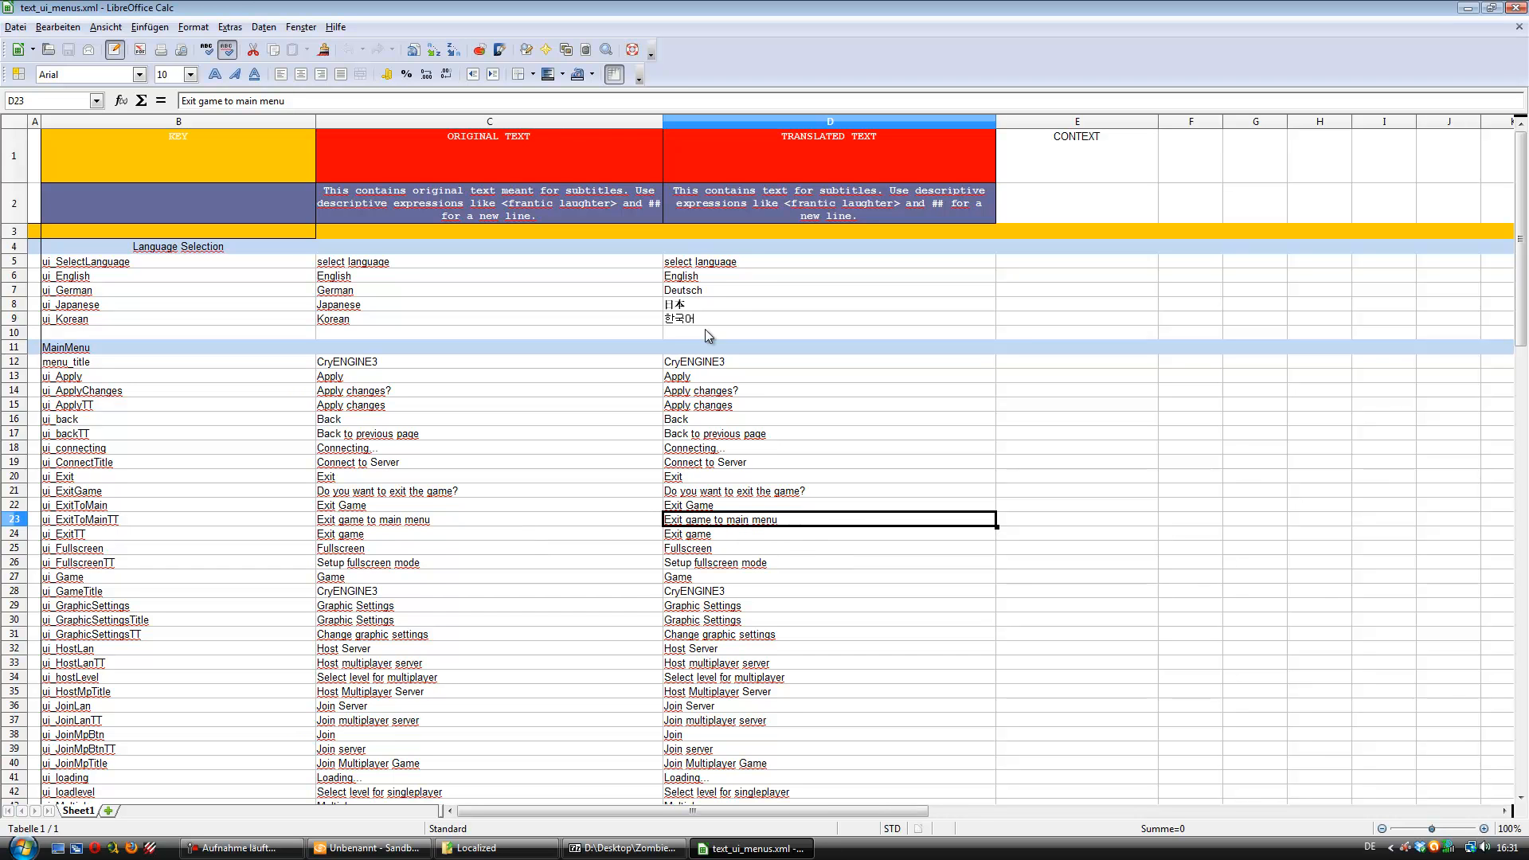
click(762, 634)
scroll(762, 637, down, 12)
scroll(762, 639, down, 12)
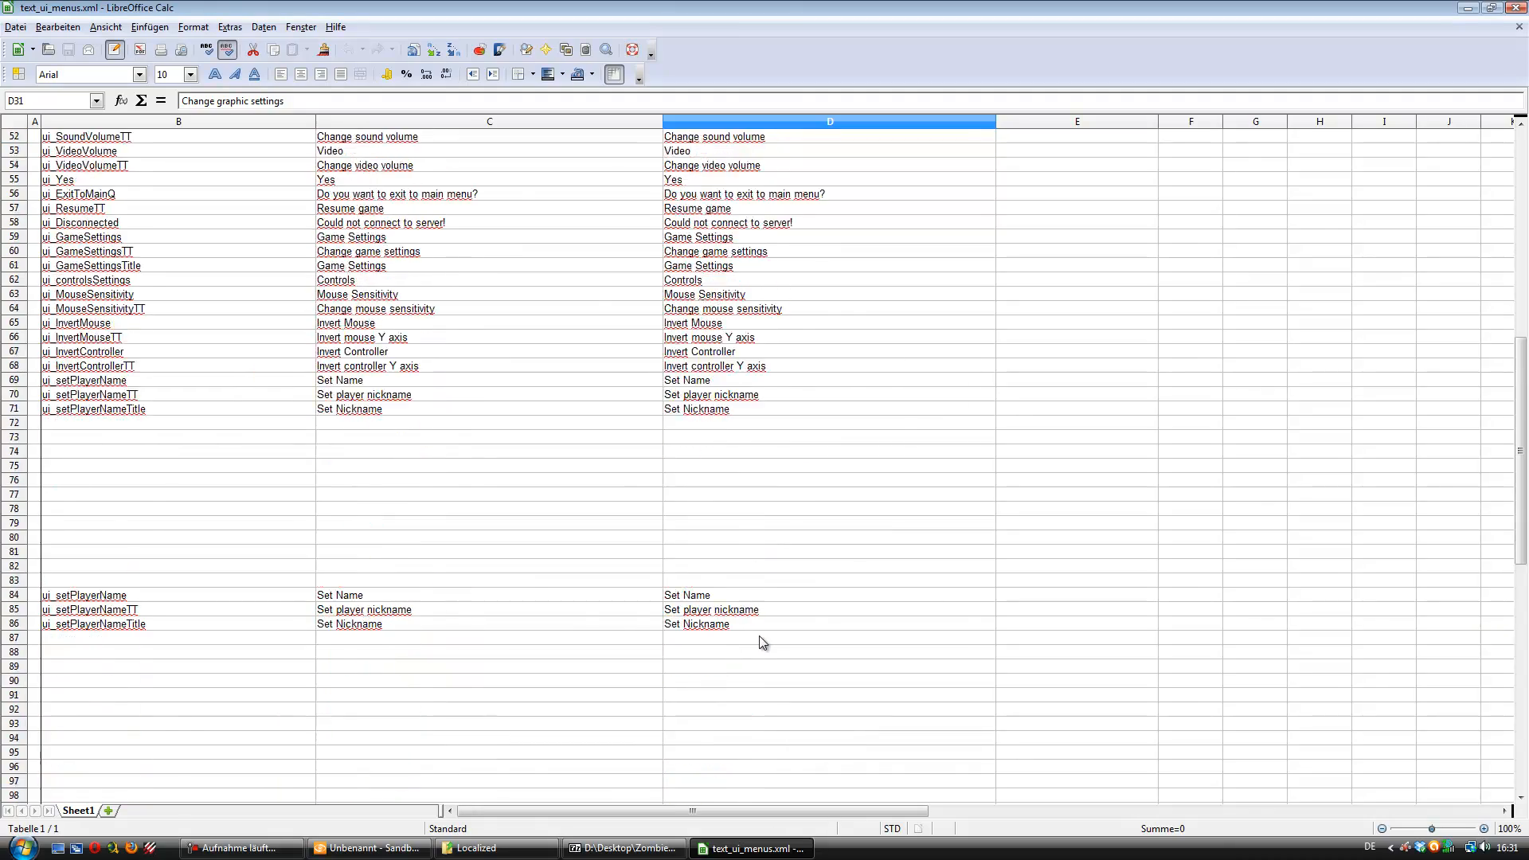
scroll(684, 510, up, 18)
scroll(688, 500, up, 4)
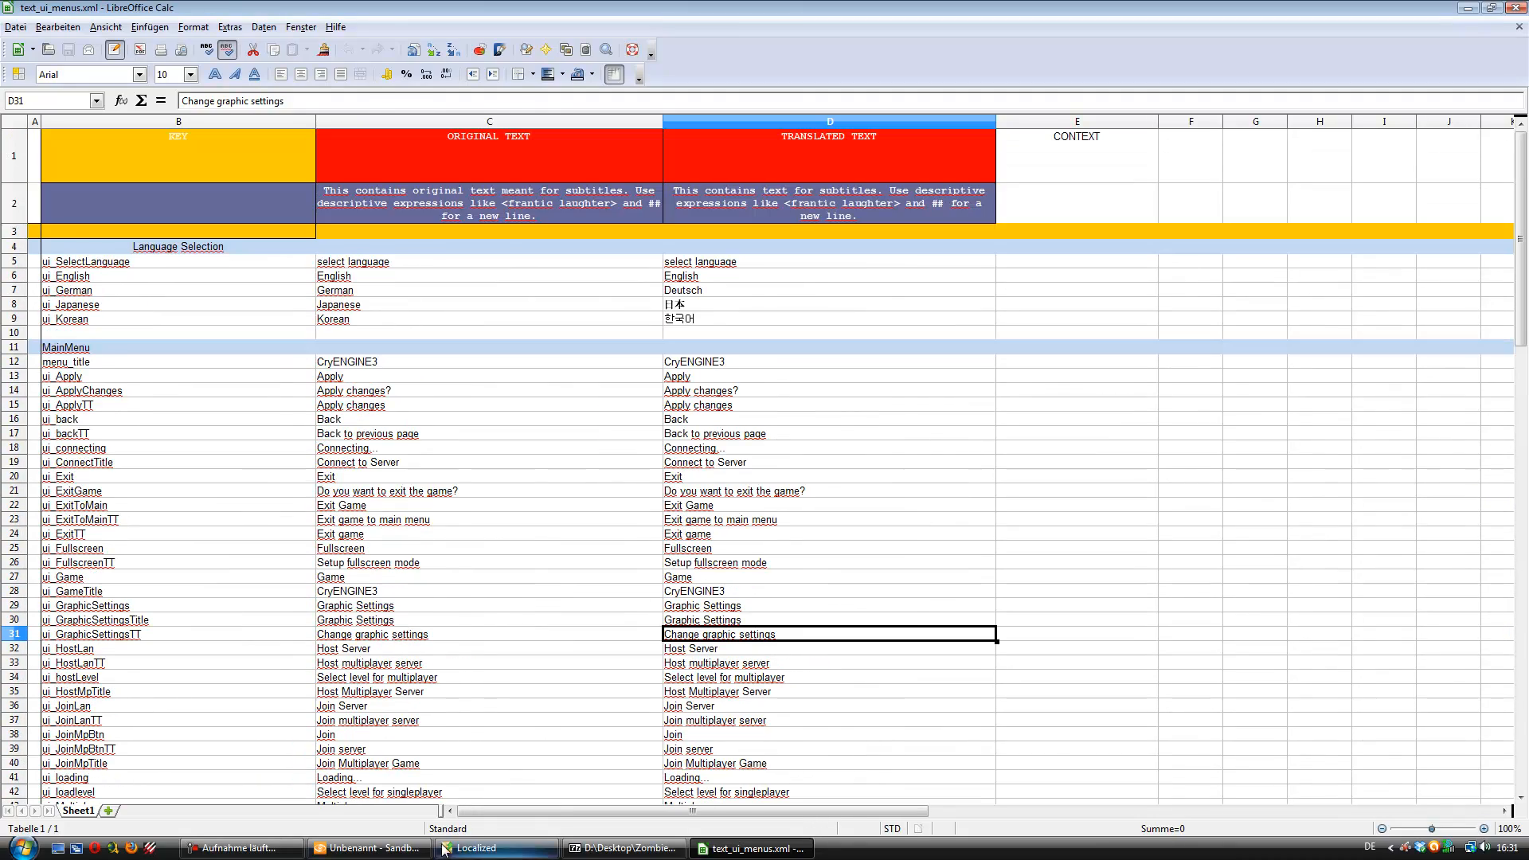
- Switch to the Localized folder in Windows Explorer and try to rename English.pak
click(476, 848)
click(203, 296)
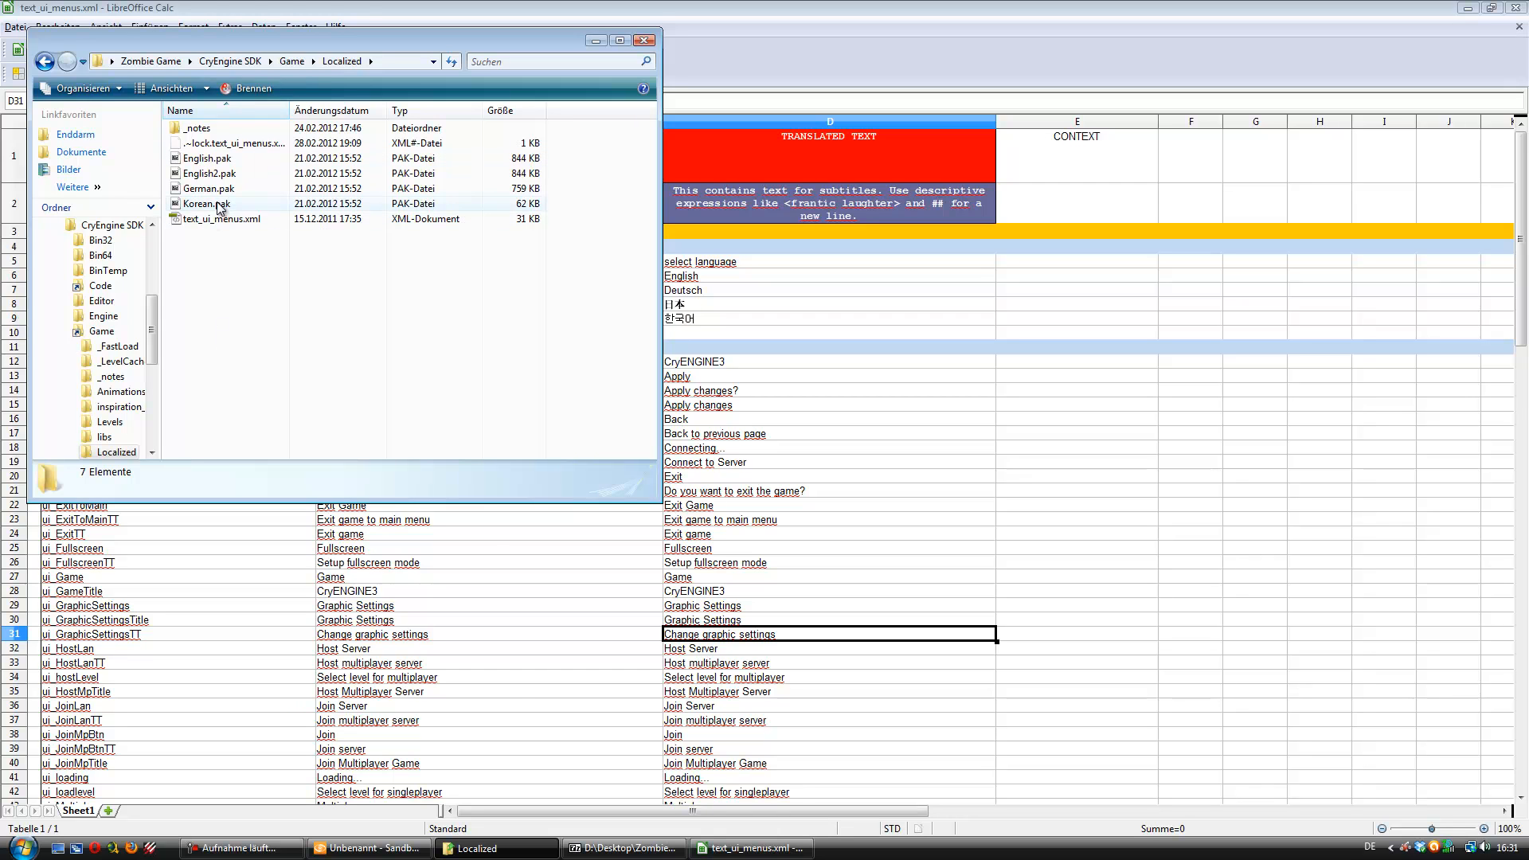
click(219, 174)
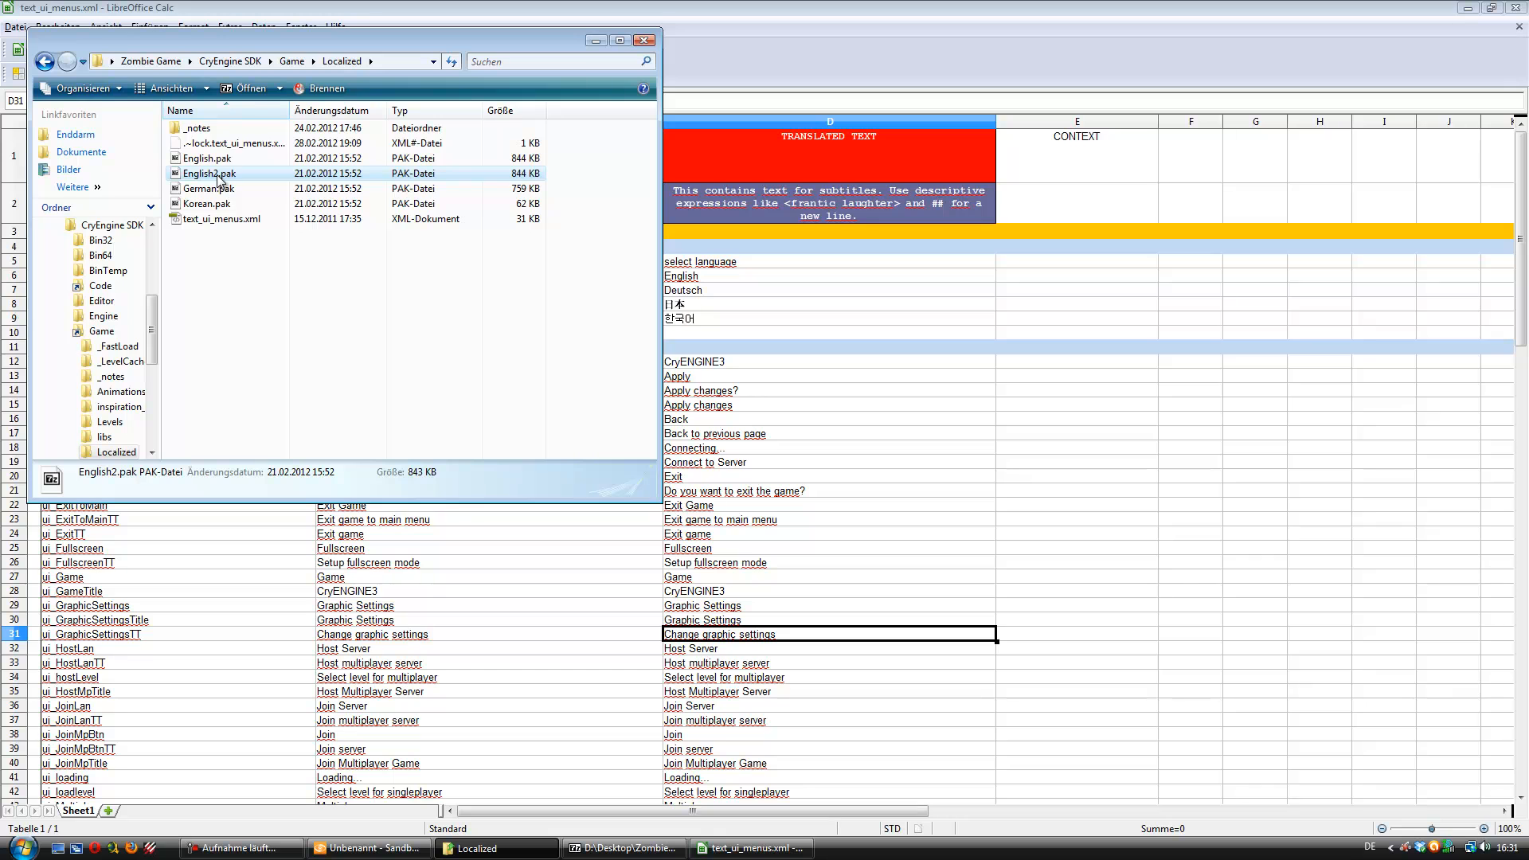
click(236, 163)
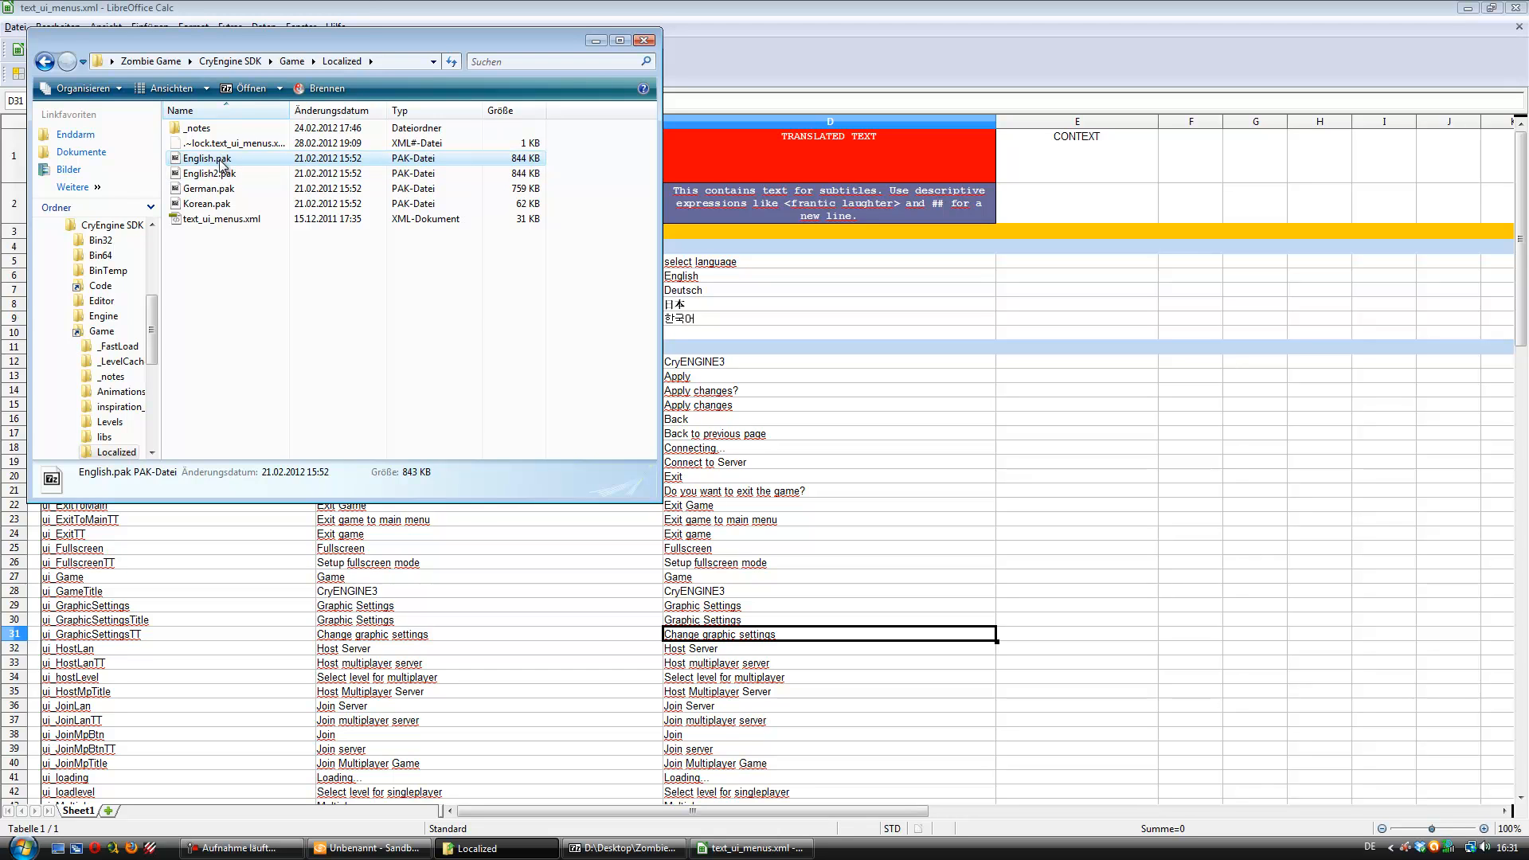
click(220, 163)
click(213, 159)
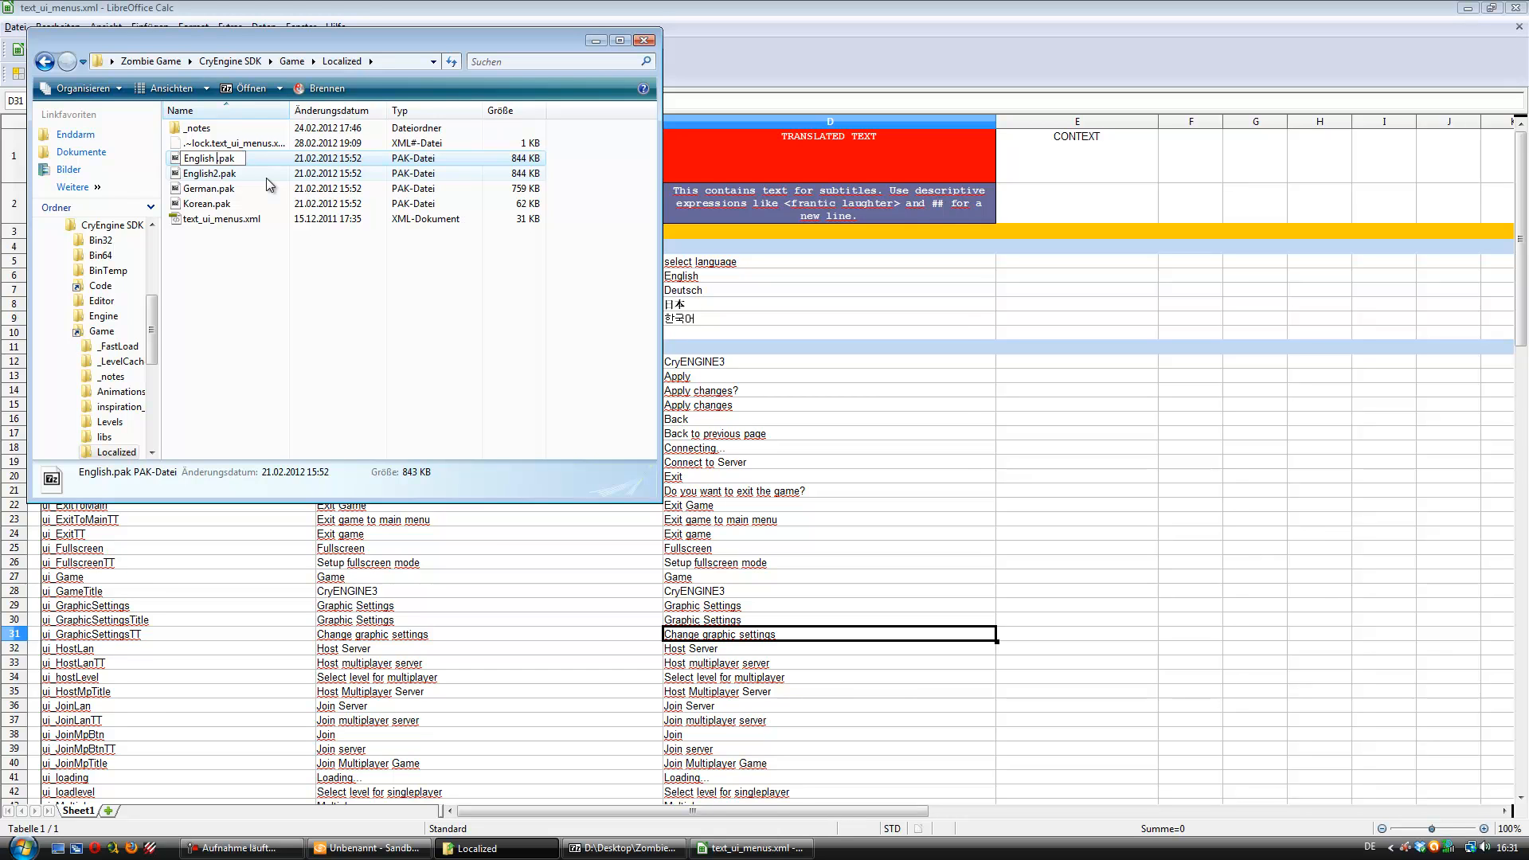
key(Return)
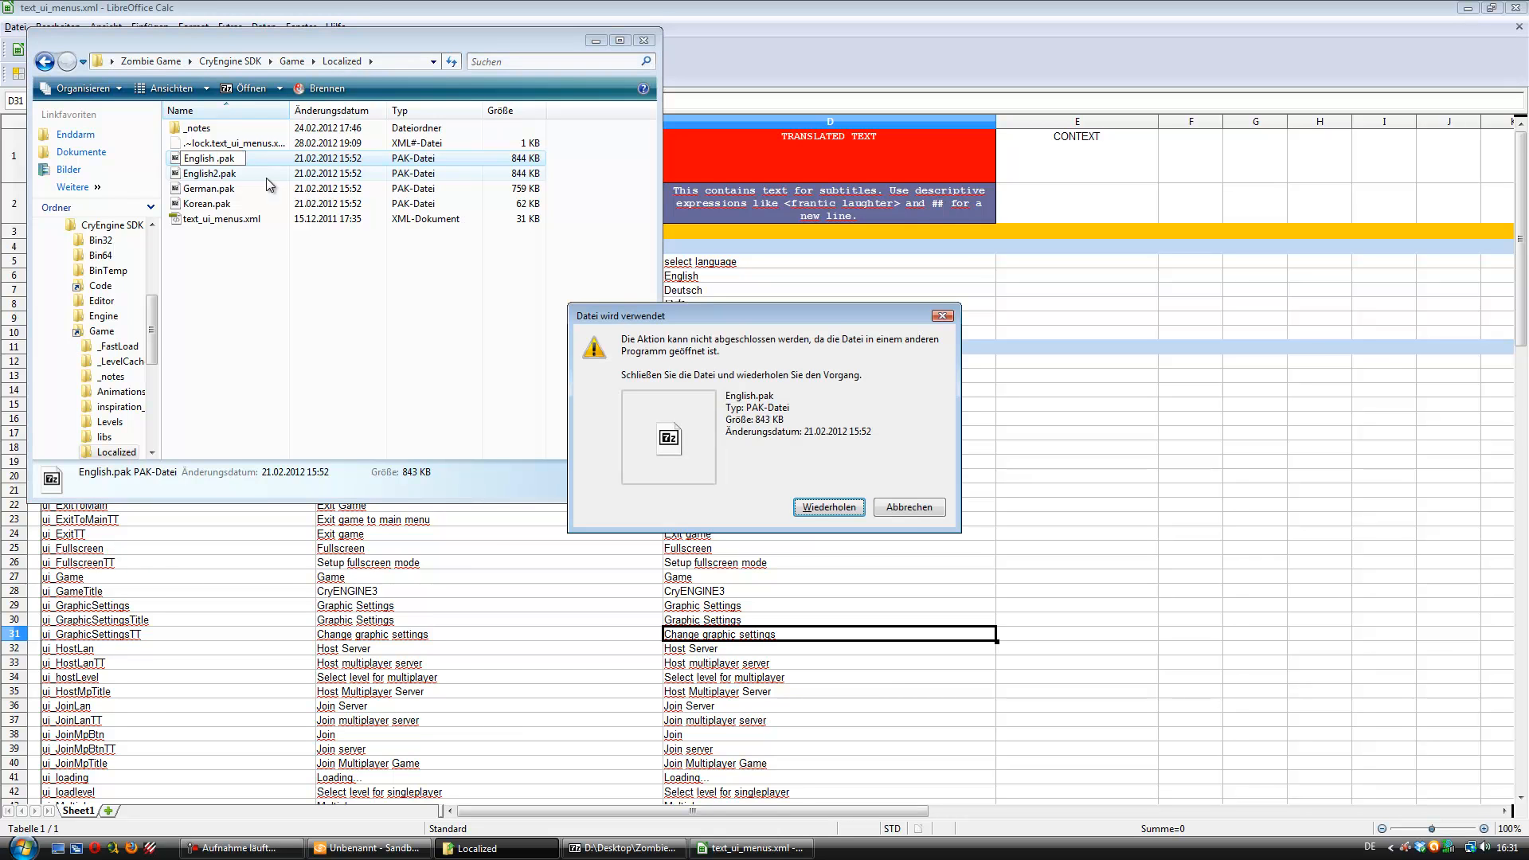
click(924, 514)
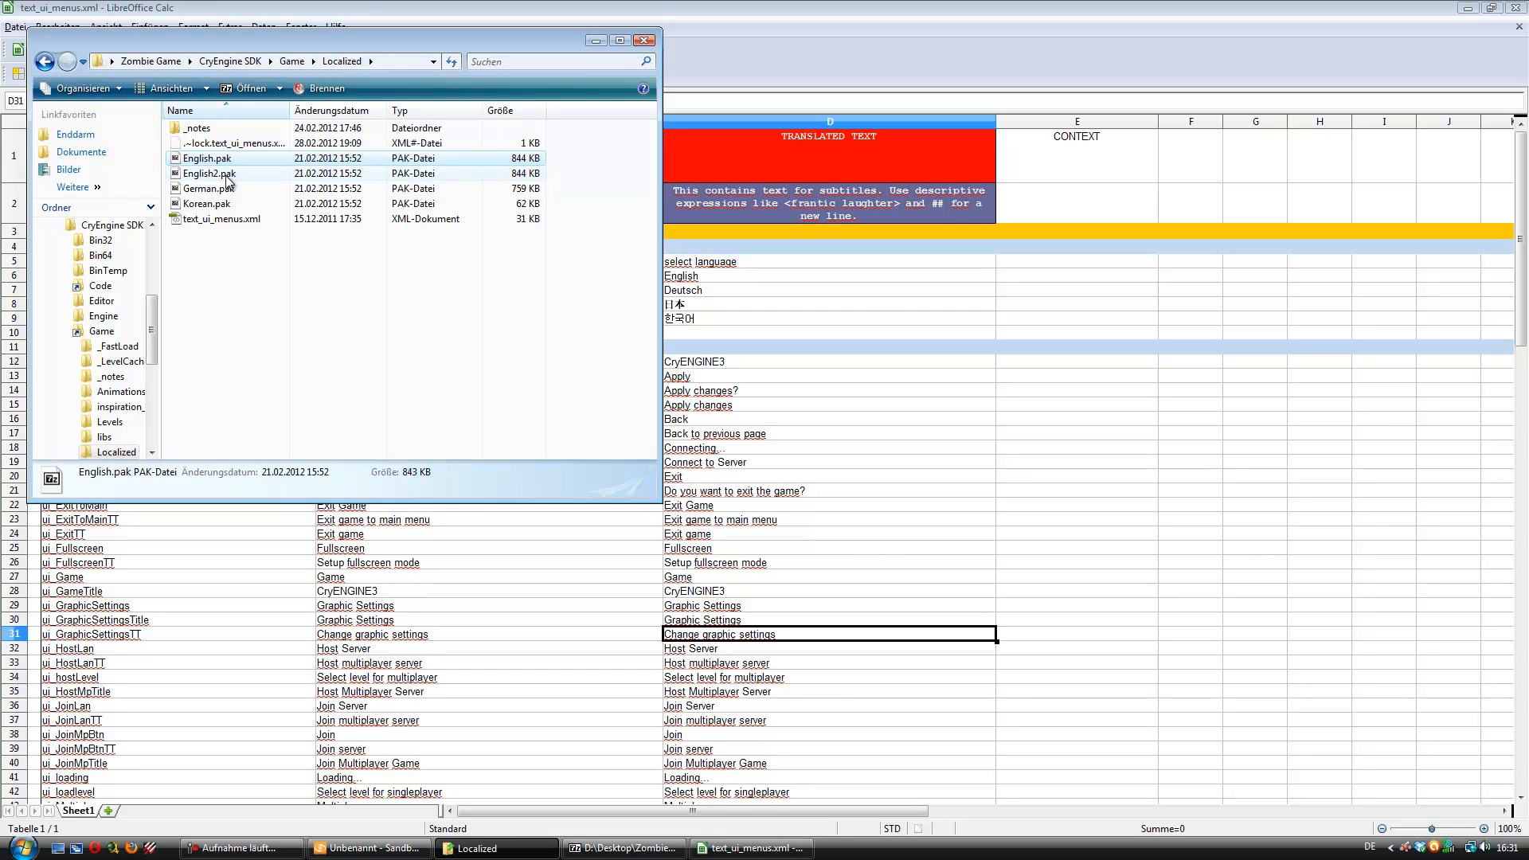
- Close the text_ui_menus.xml spreadsheet and select English.pak in the Localized folder
click(226, 219)
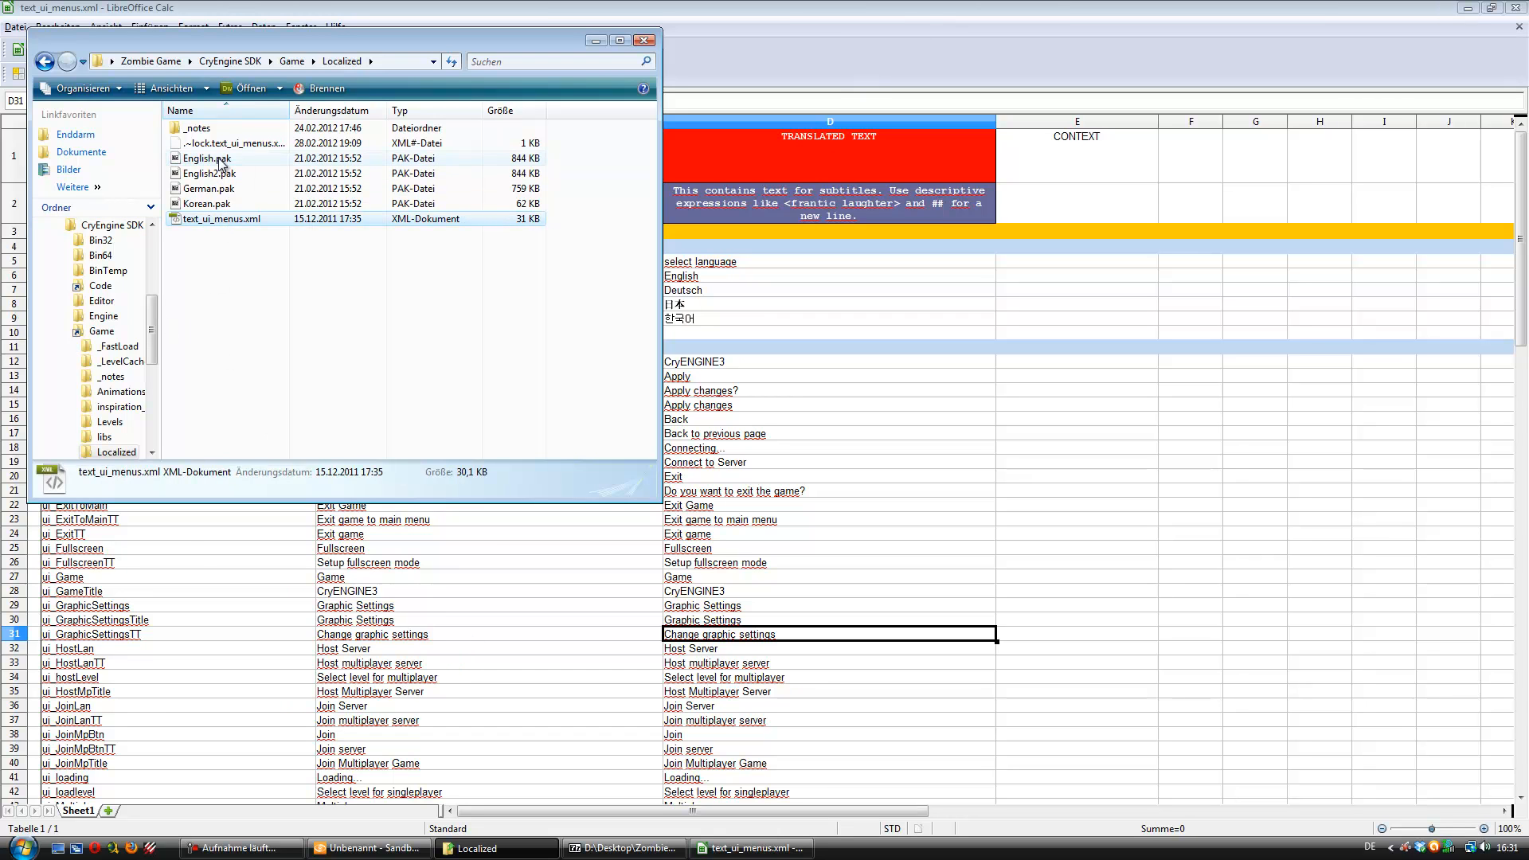
click(1517, 7)
click(225, 248)
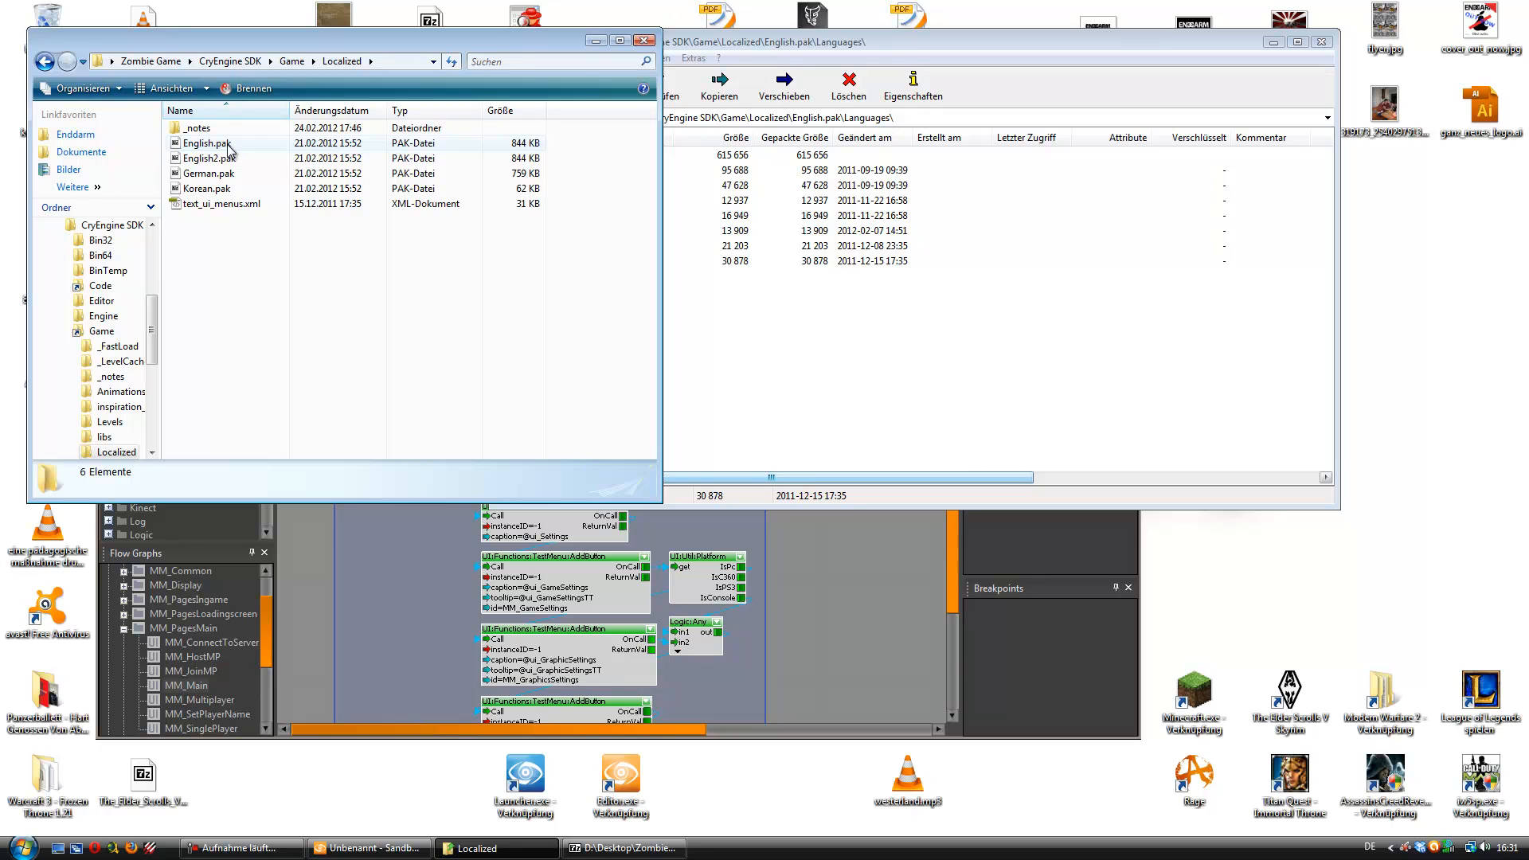
click(214, 163)
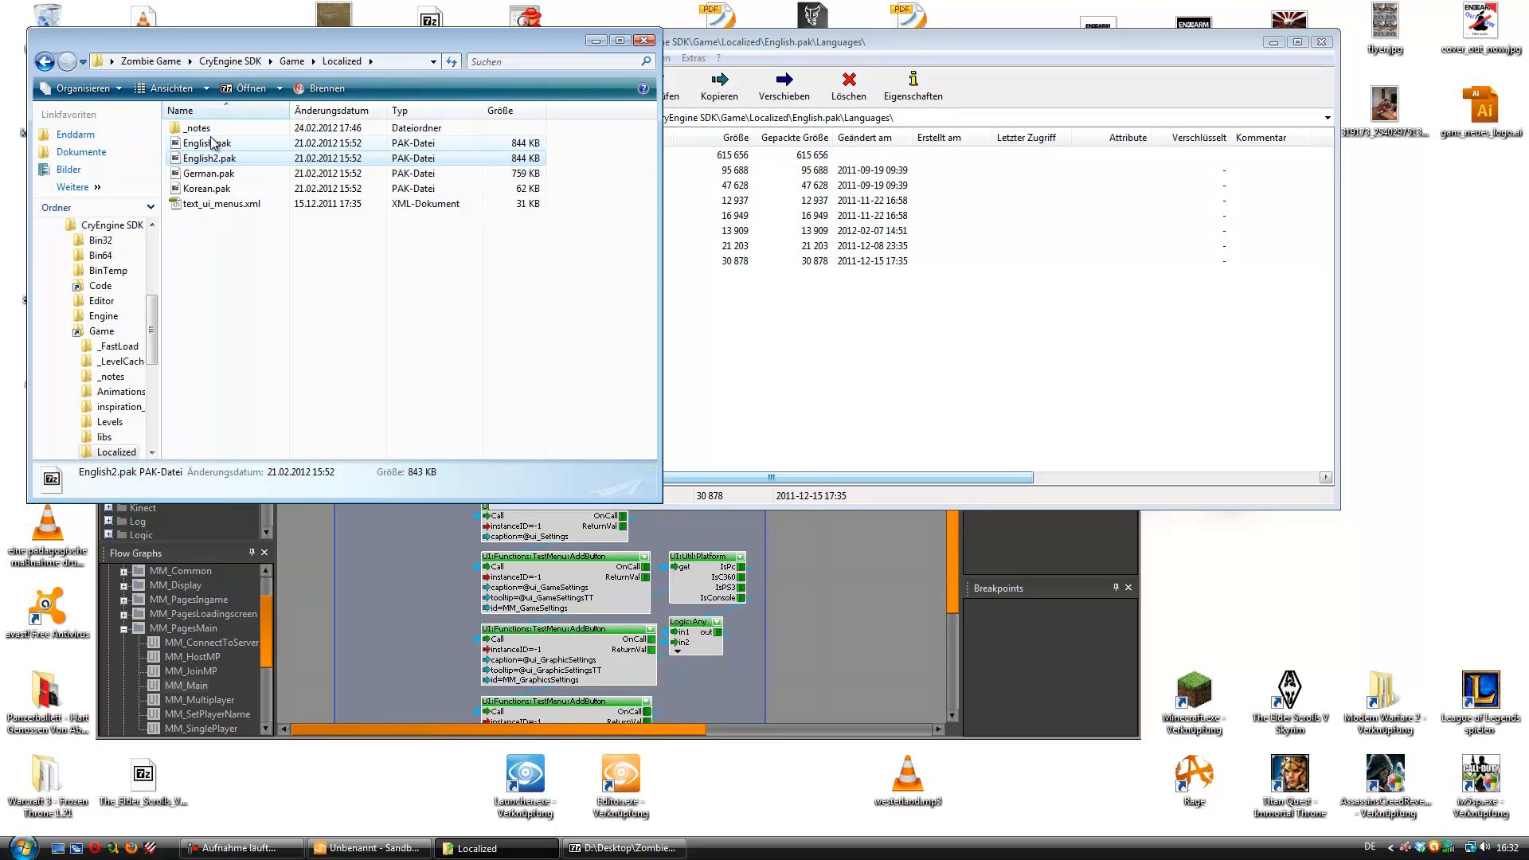
click(213, 145)
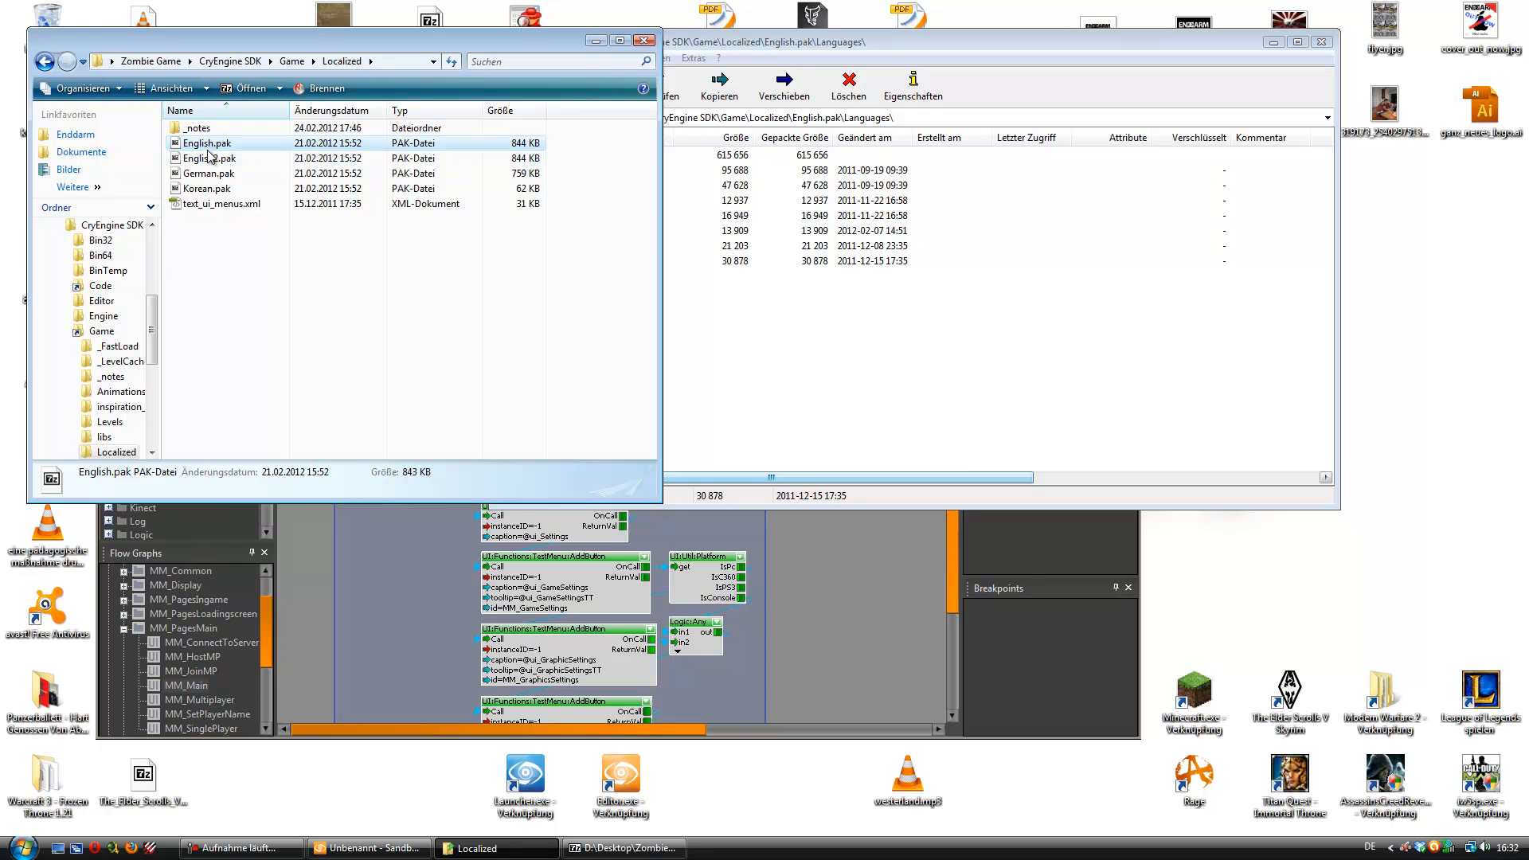
- Compare English.pak with English2.pak in the Localized folder and check where that folder sits in the Game directory
click(220, 160)
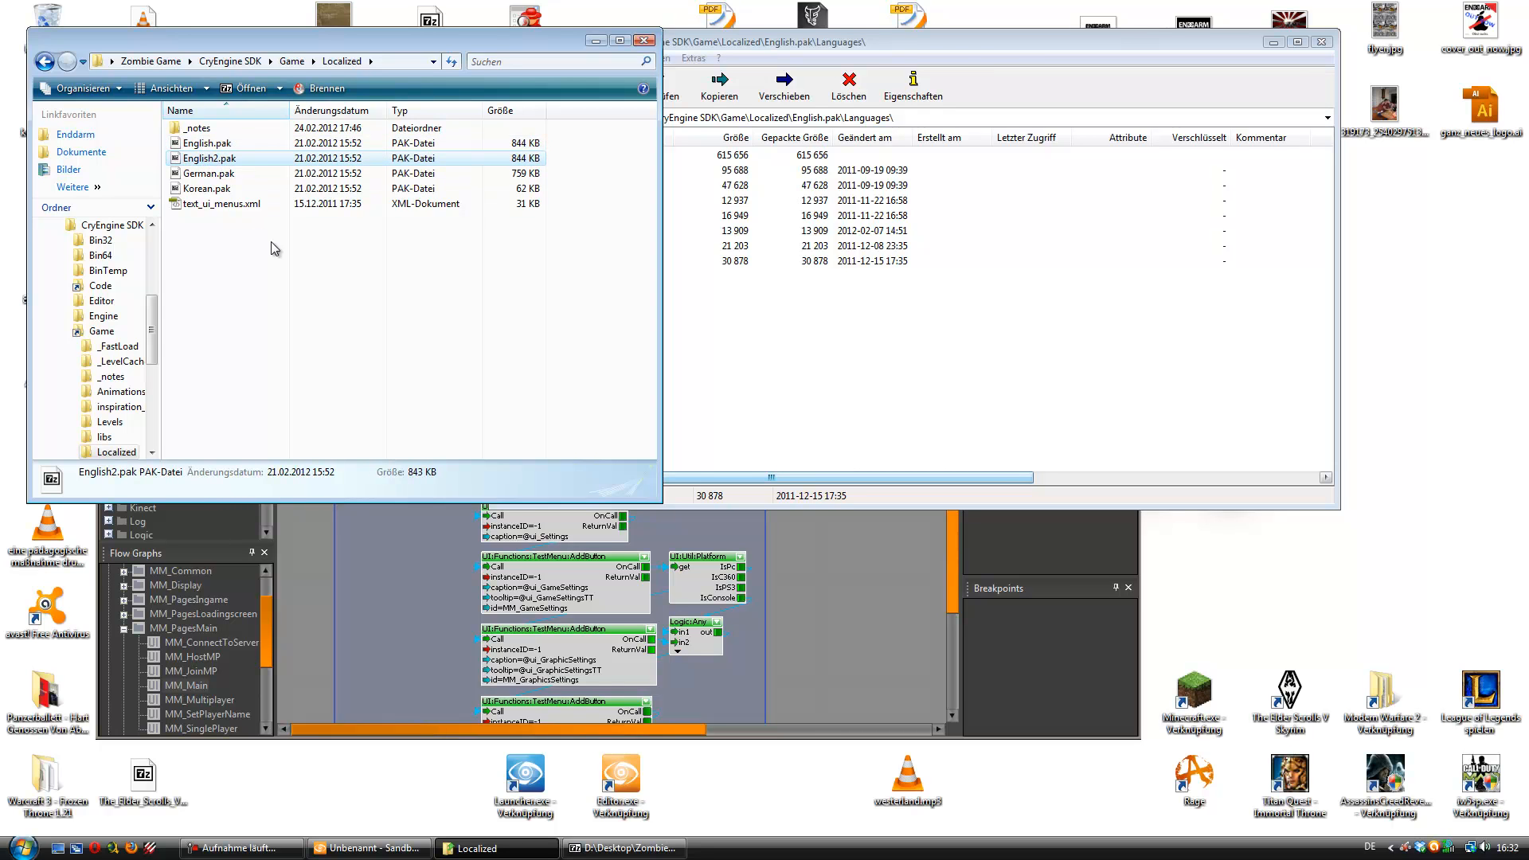
click(217, 144)
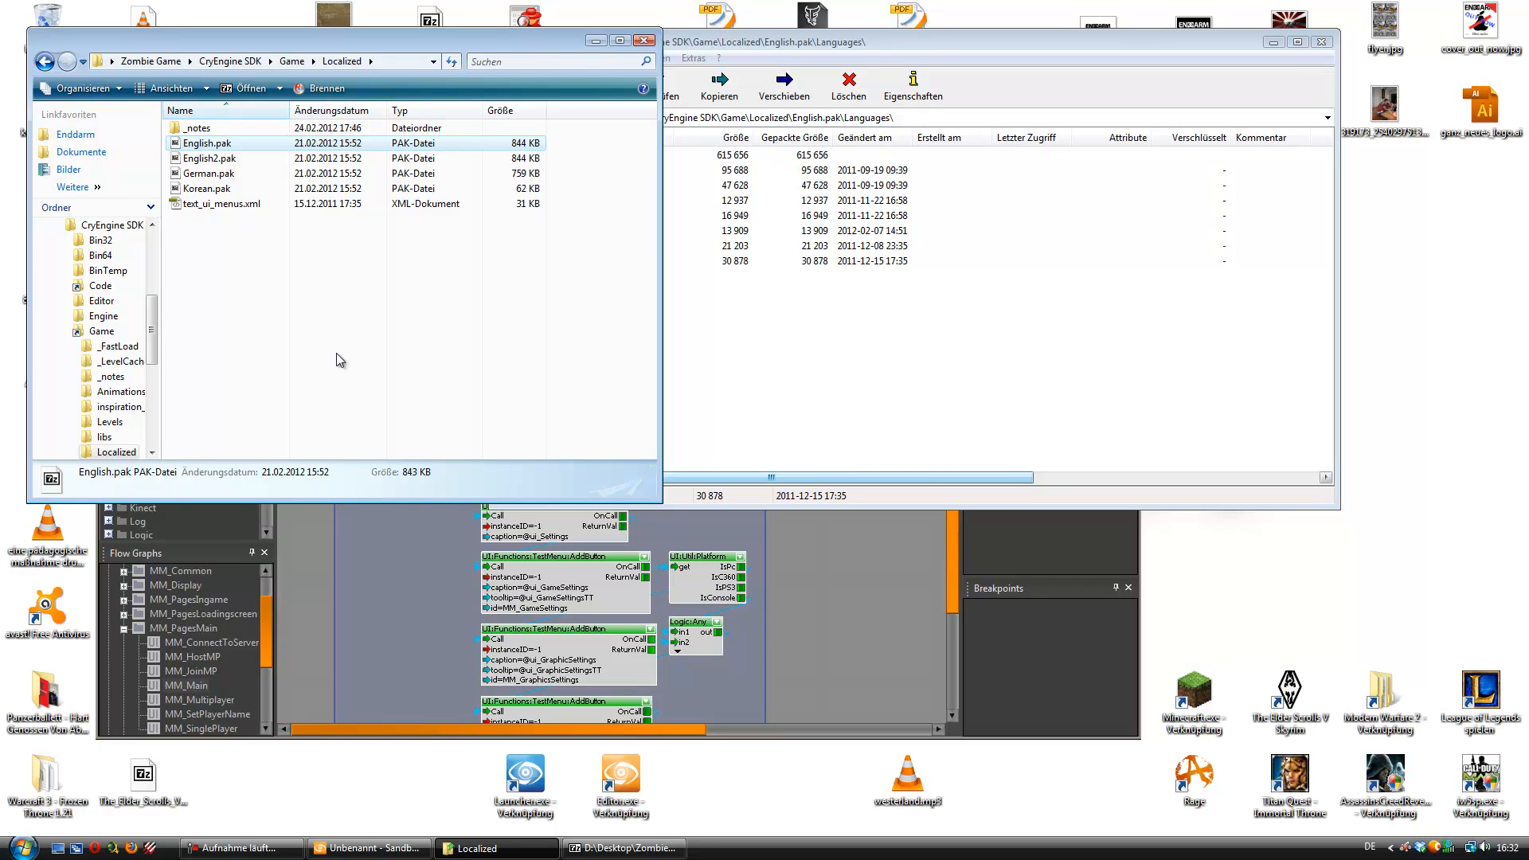
key(BackSpace)
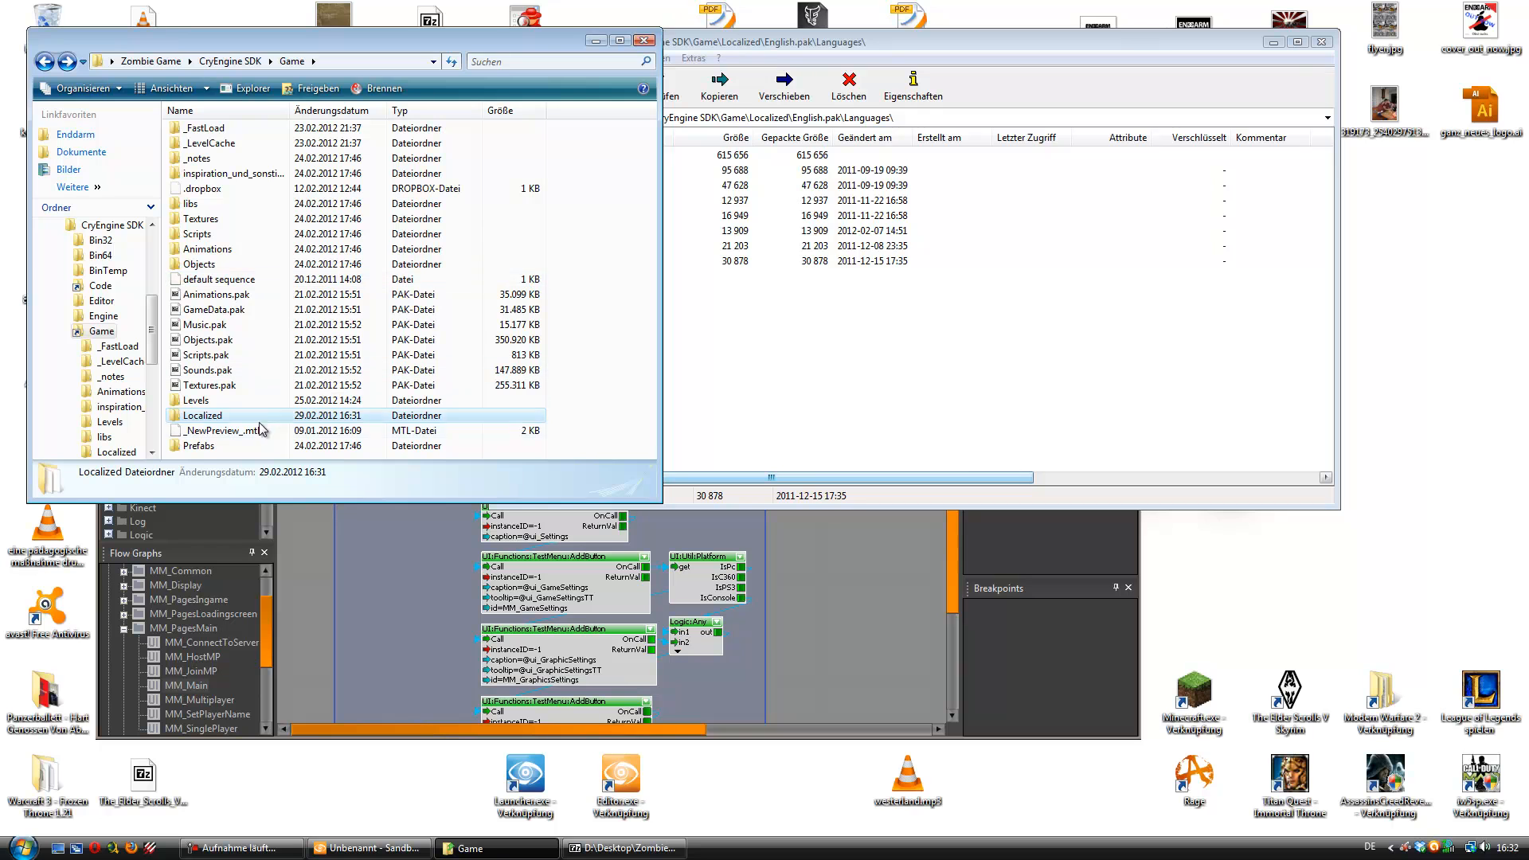
double_click(203, 418)
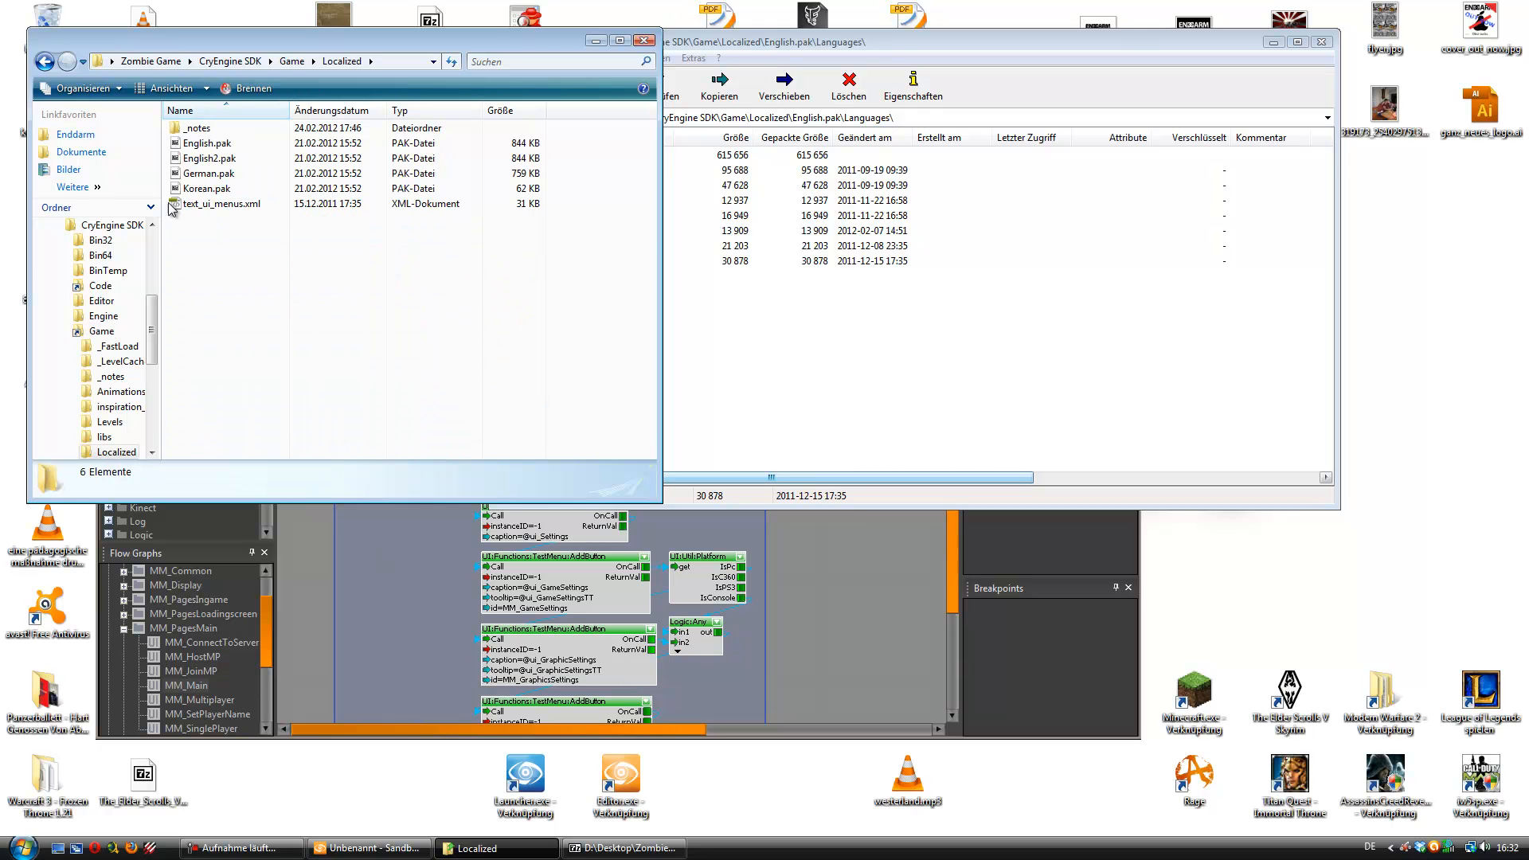
click(722, 667)
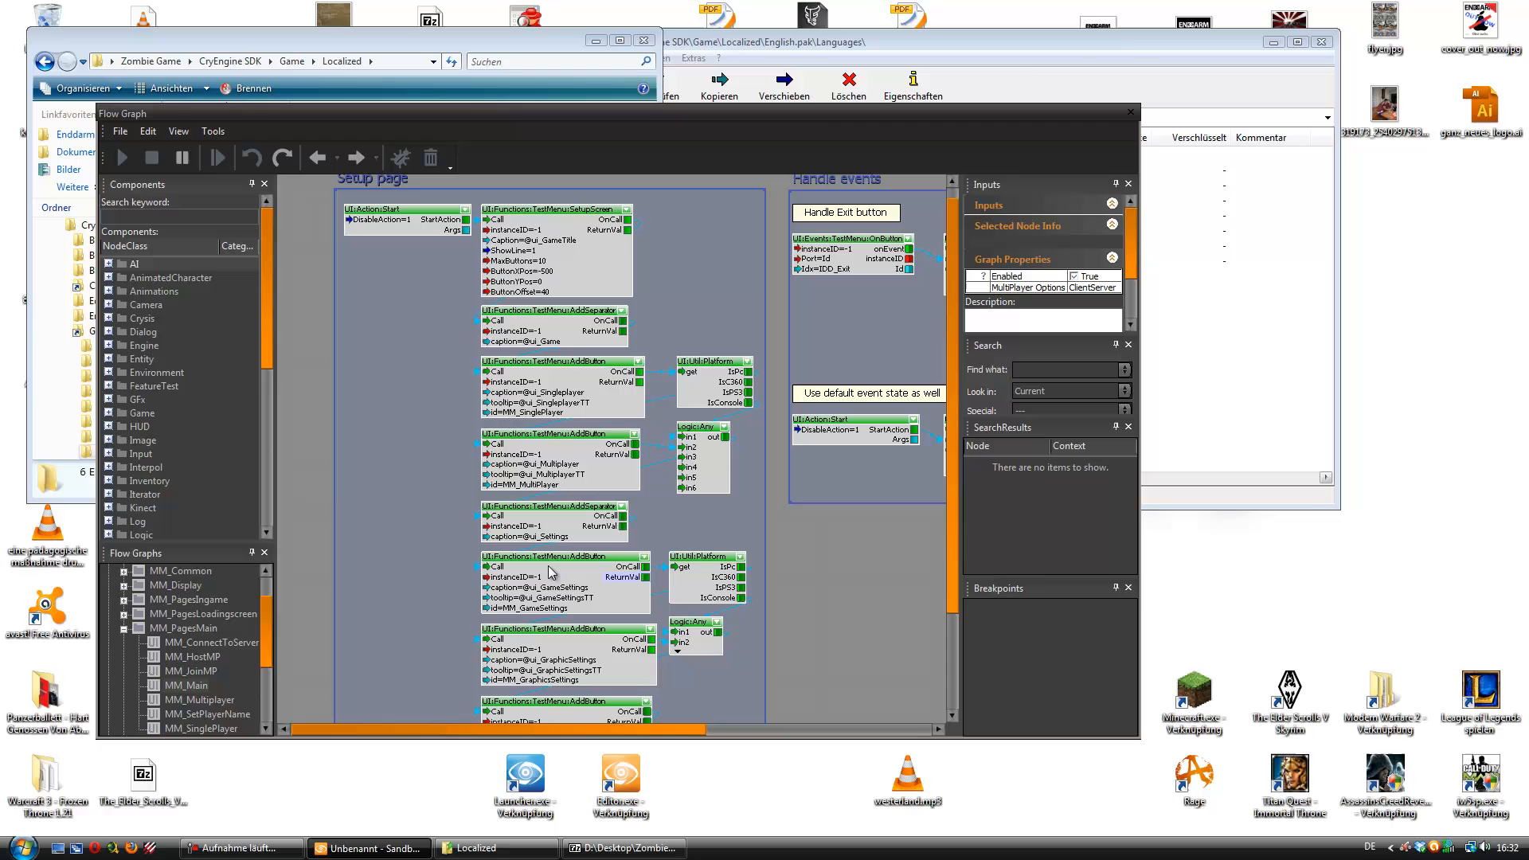
click(524, 406)
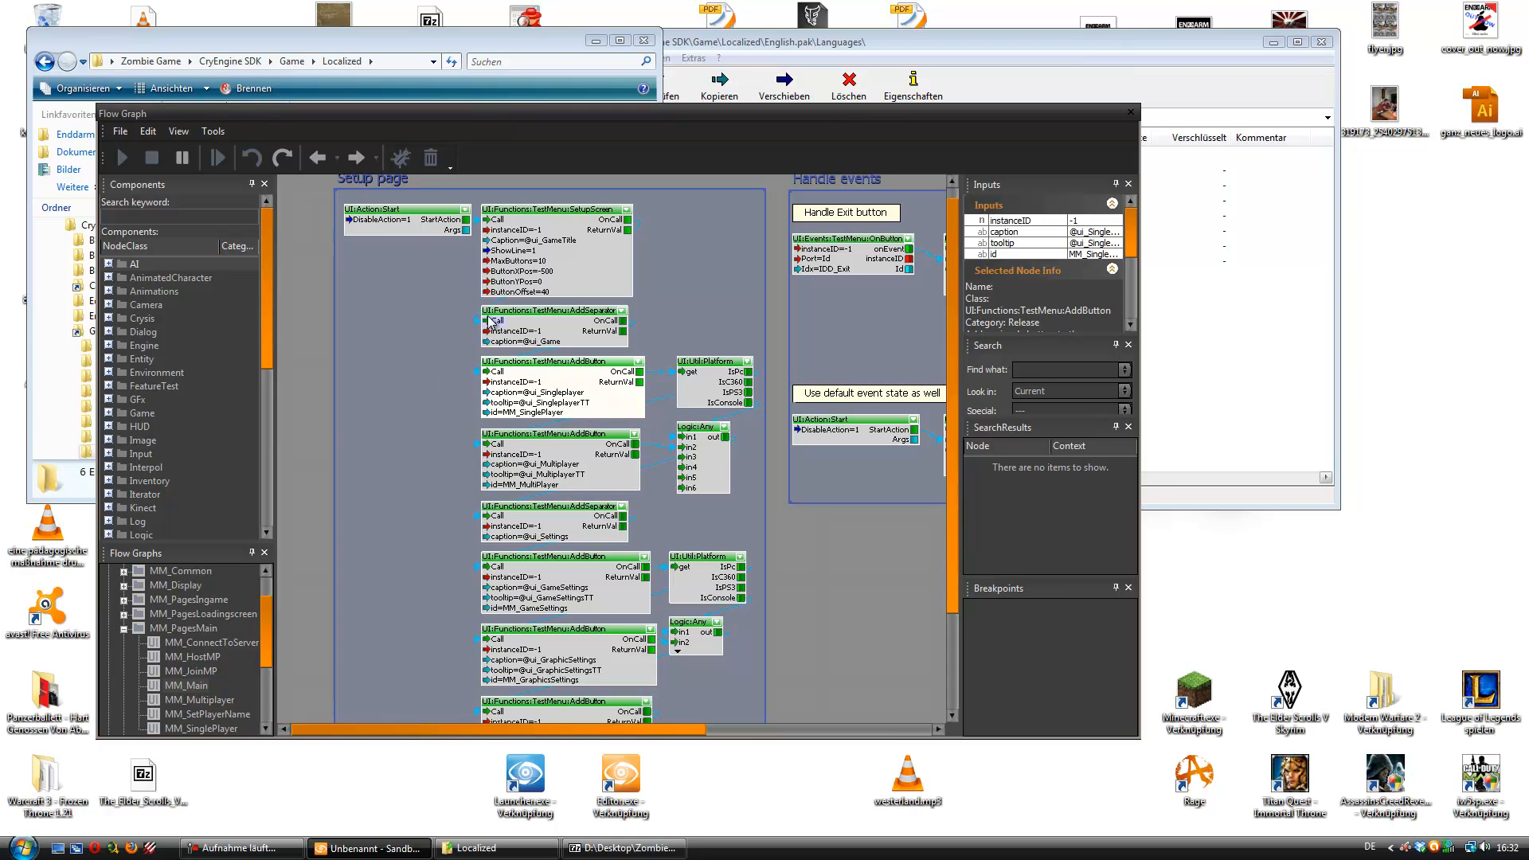
click(546, 223)
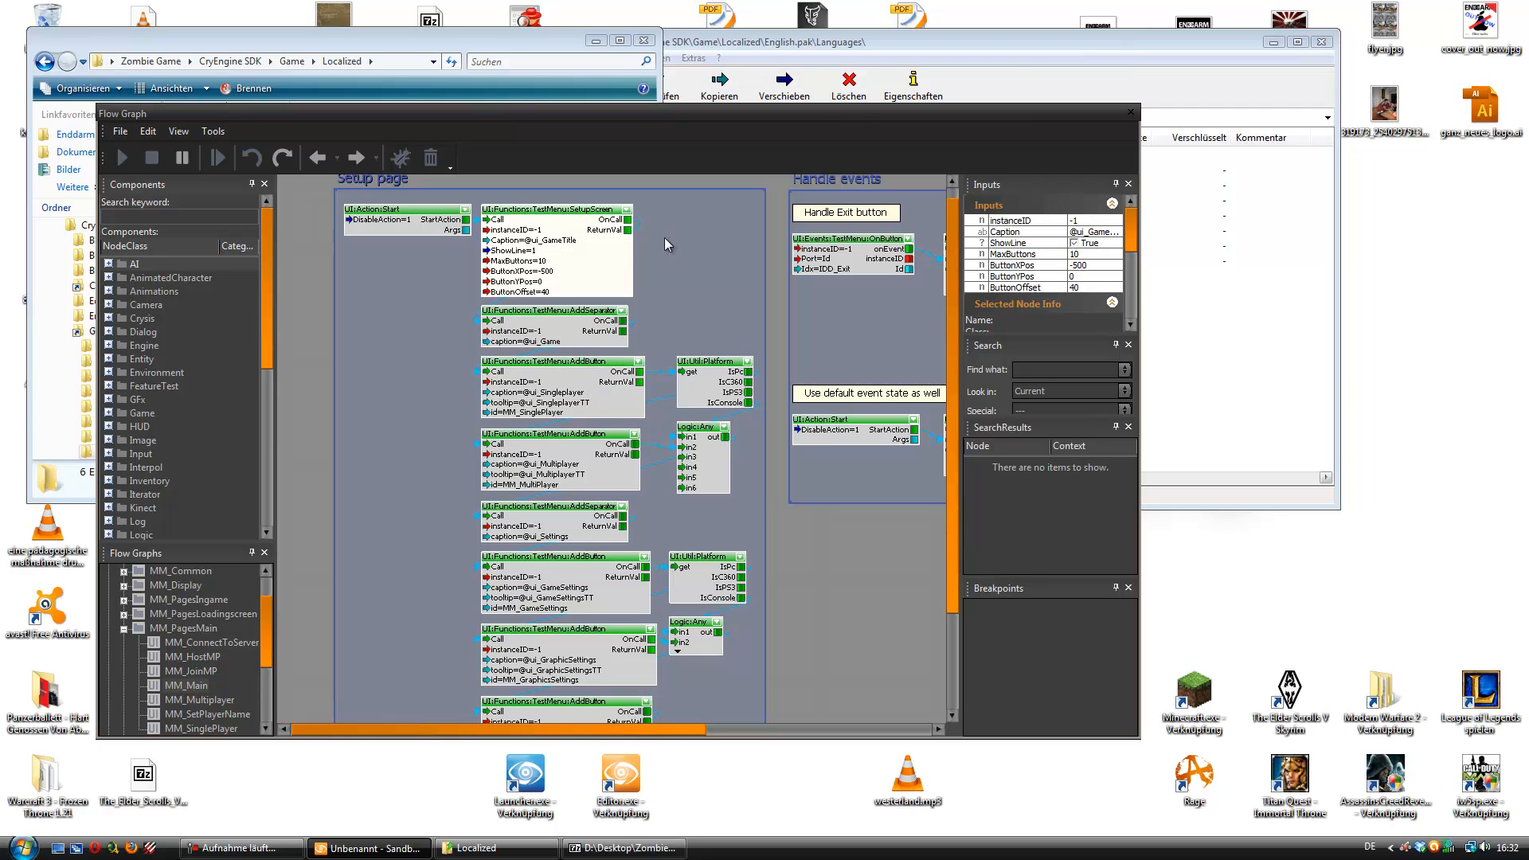
click(529, 313)
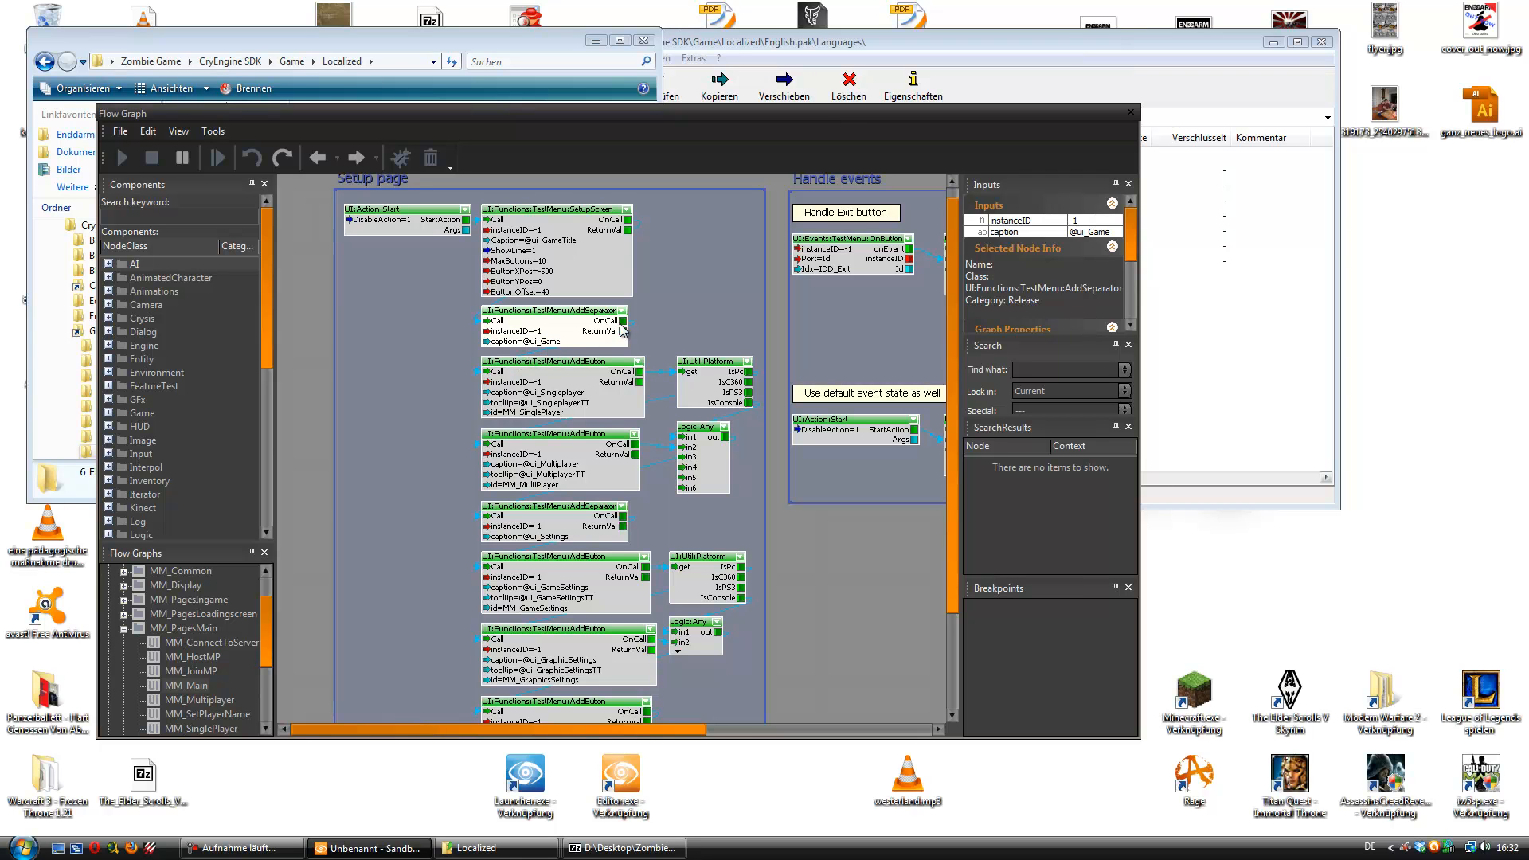
click(536, 369)
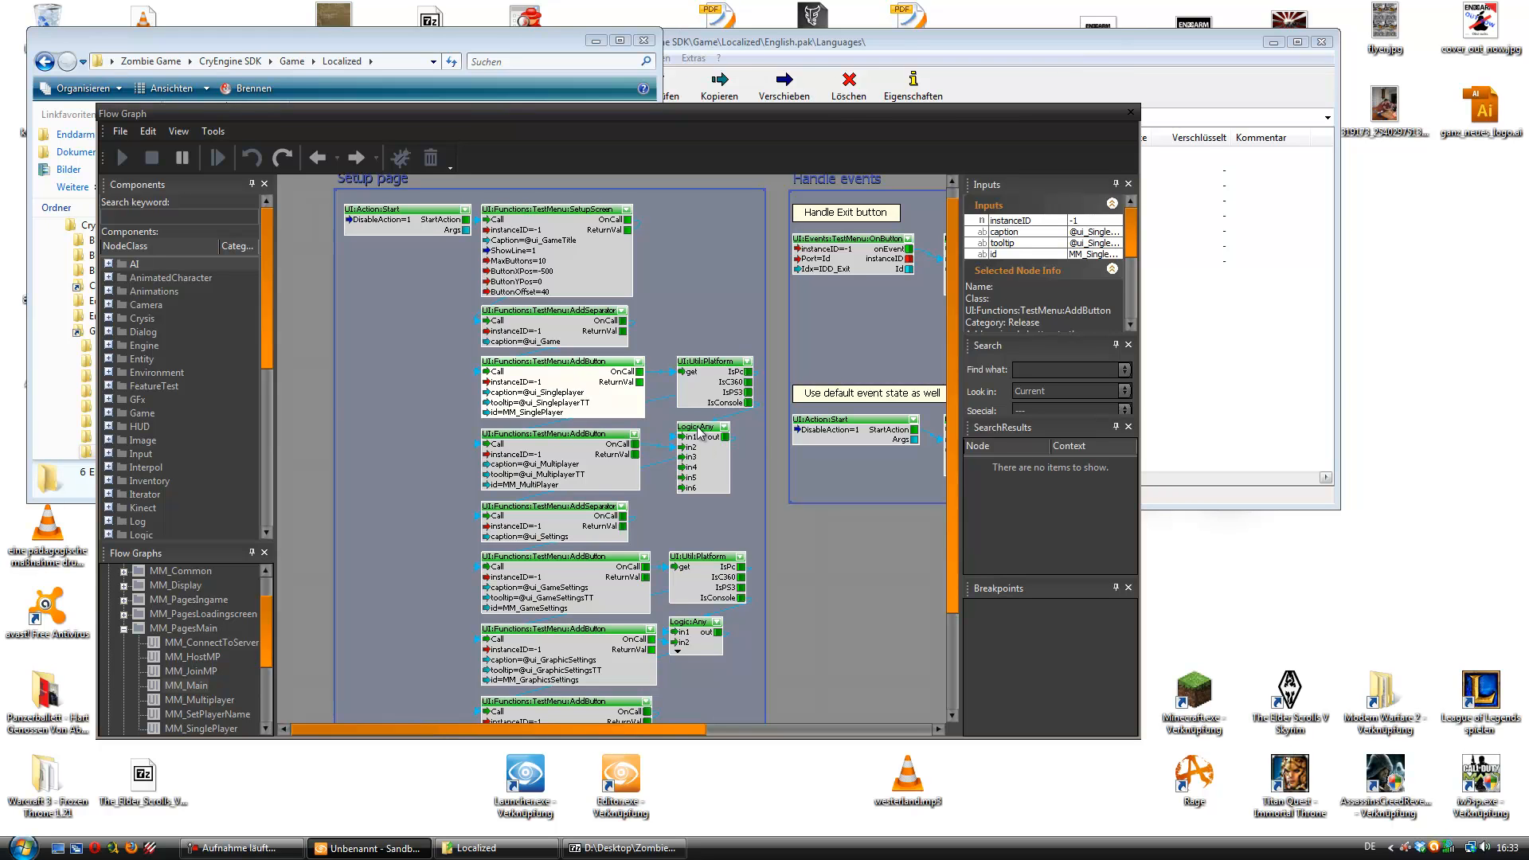
- Reposition the UI:Util:Platform node beside the Singleplayer button node and the Logic:Any node beside the Multiplayer button node
mouse_move(572, 370)
mouse_down()
mouse_move(477, 362)
mouse_move(589, 368)
mouse_move(568, 361)
mouse_up()
click(692, 353)
click(717, 365)
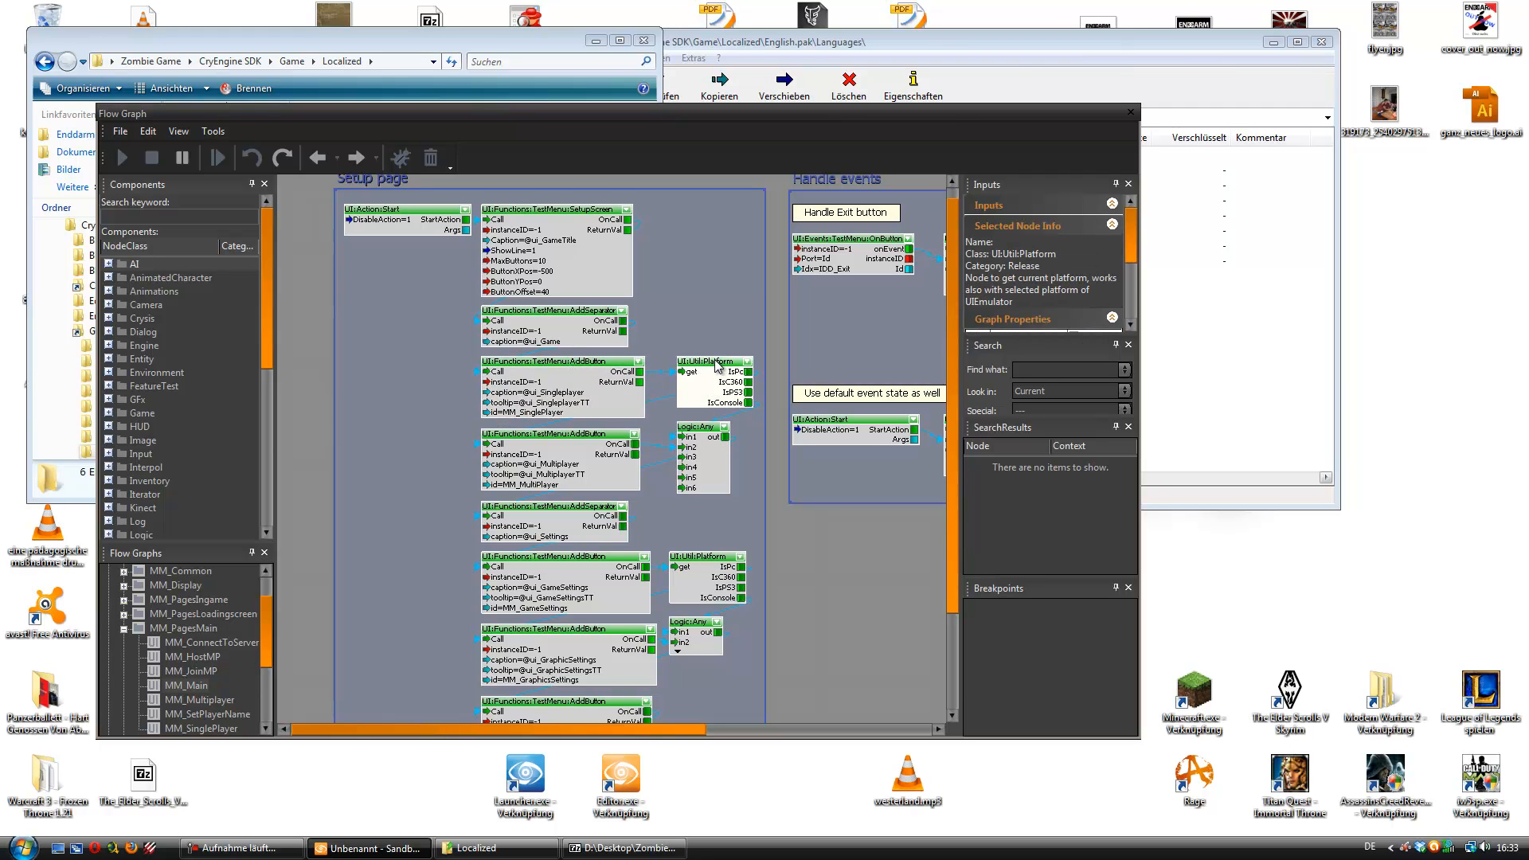
mouse_move(705, 360)
mouse_down()
mouse_move(707, 332)
mouse_move(708, 368)
mouse_up()
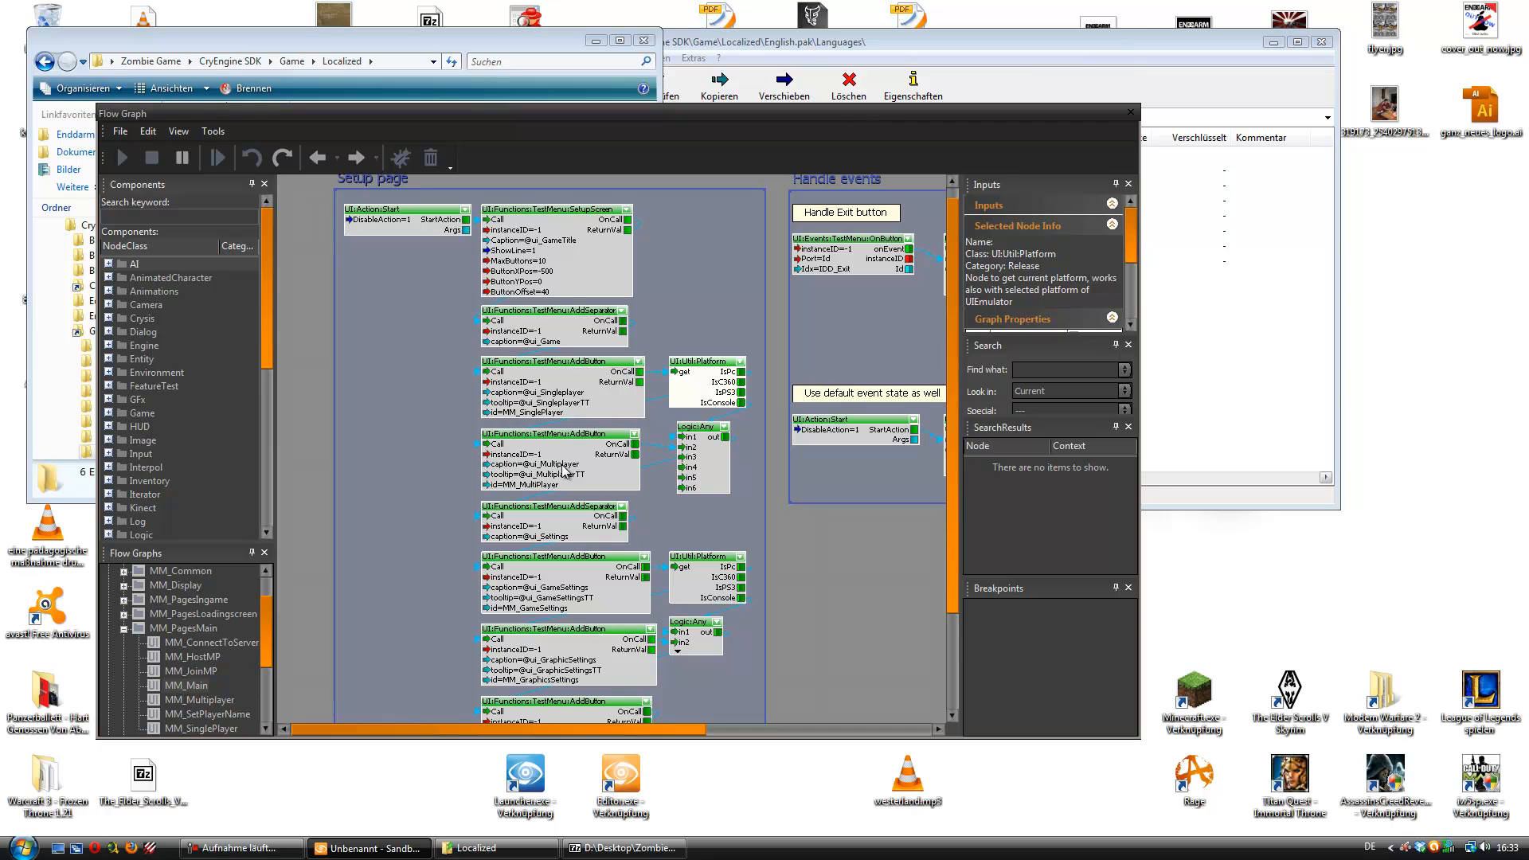
click(695, 433)
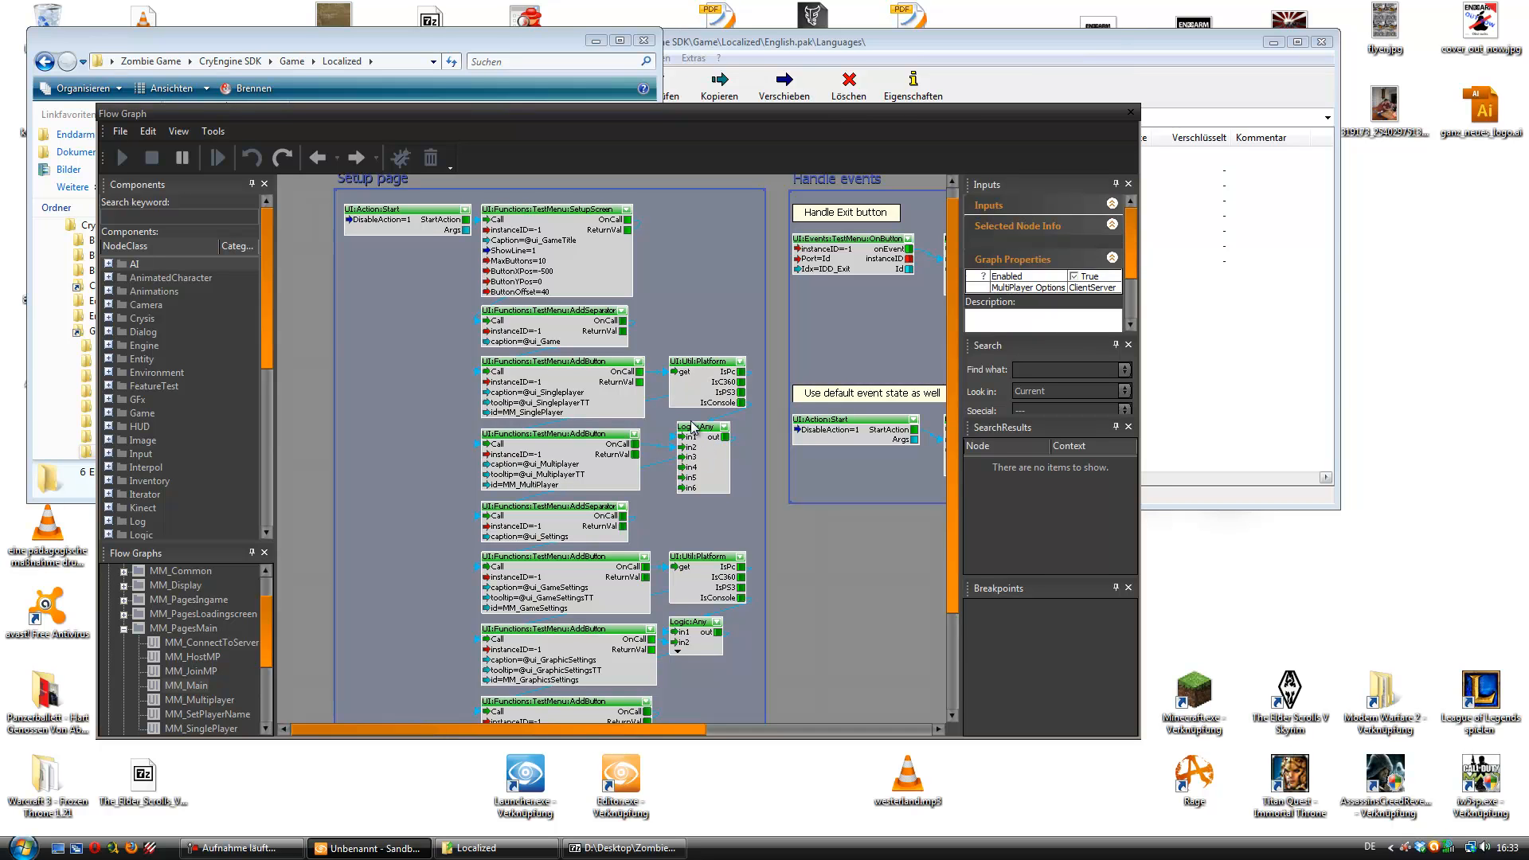
drag(707, 434, 722, 434)
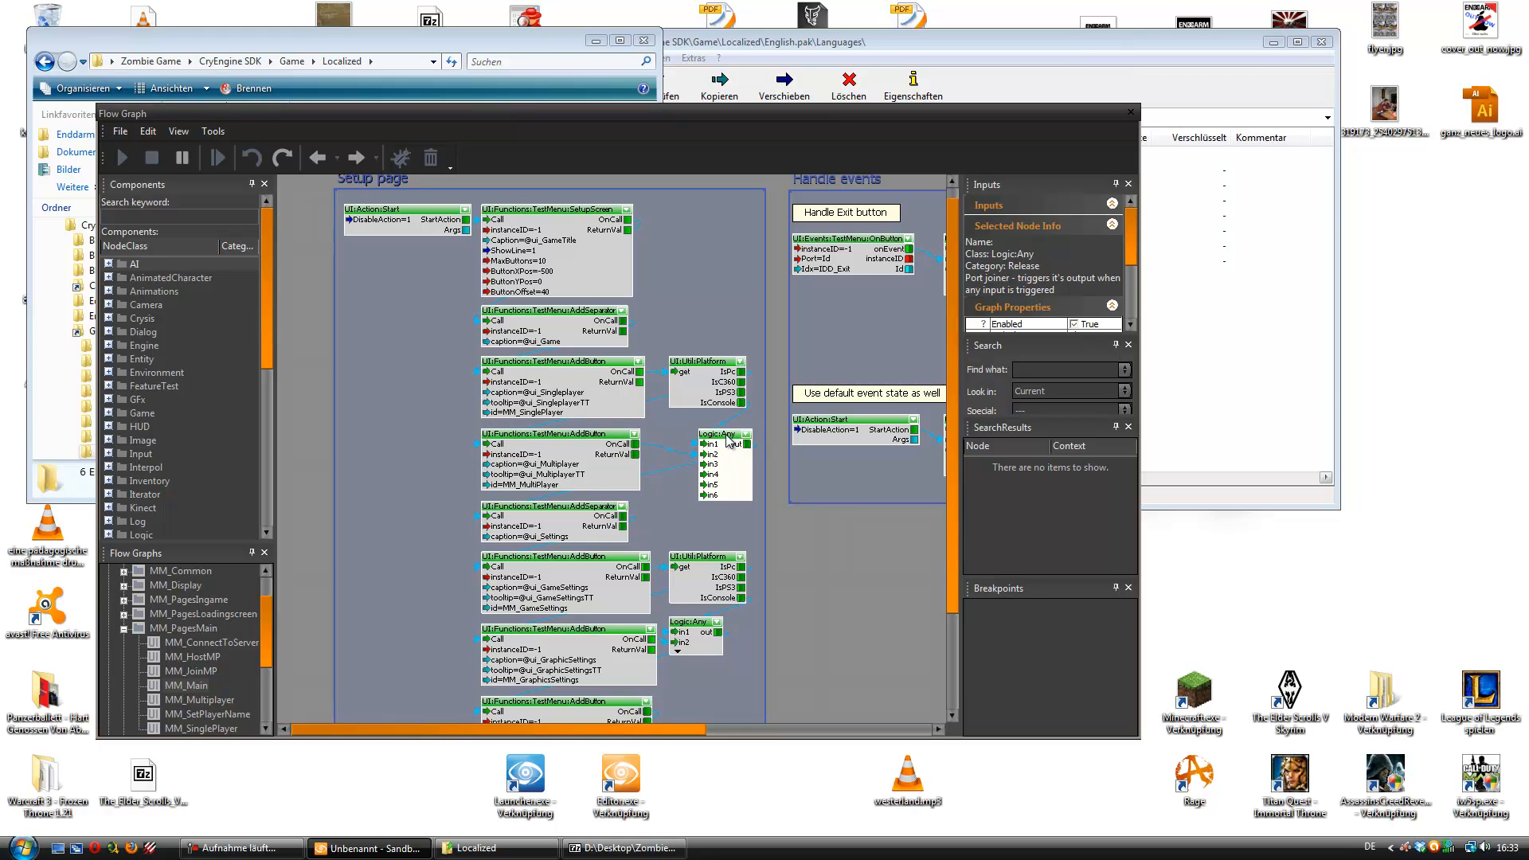
drag(725, 432, 711, 432)
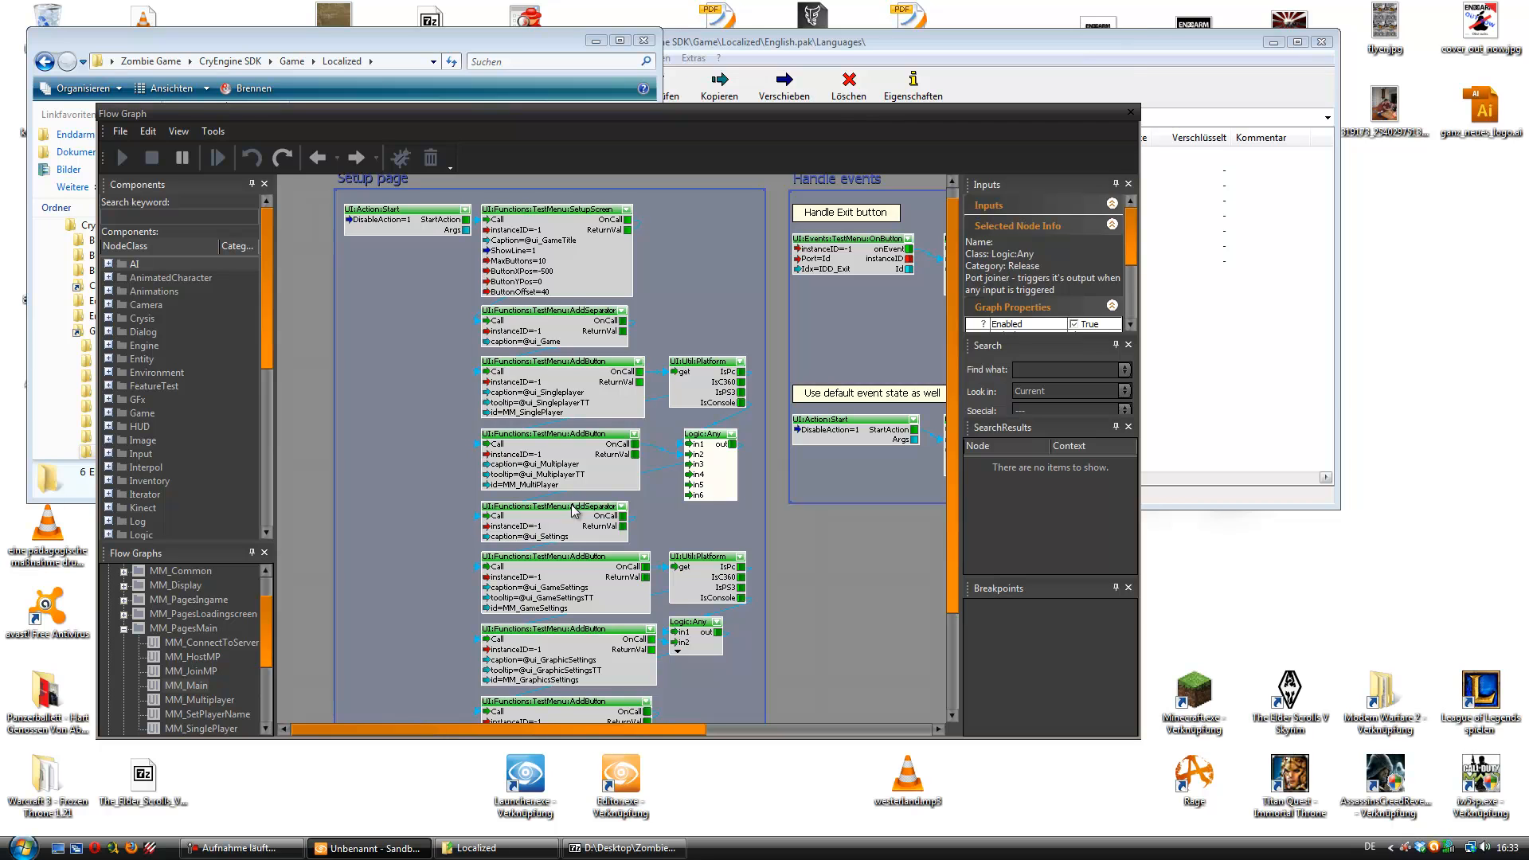
click(535, 513)
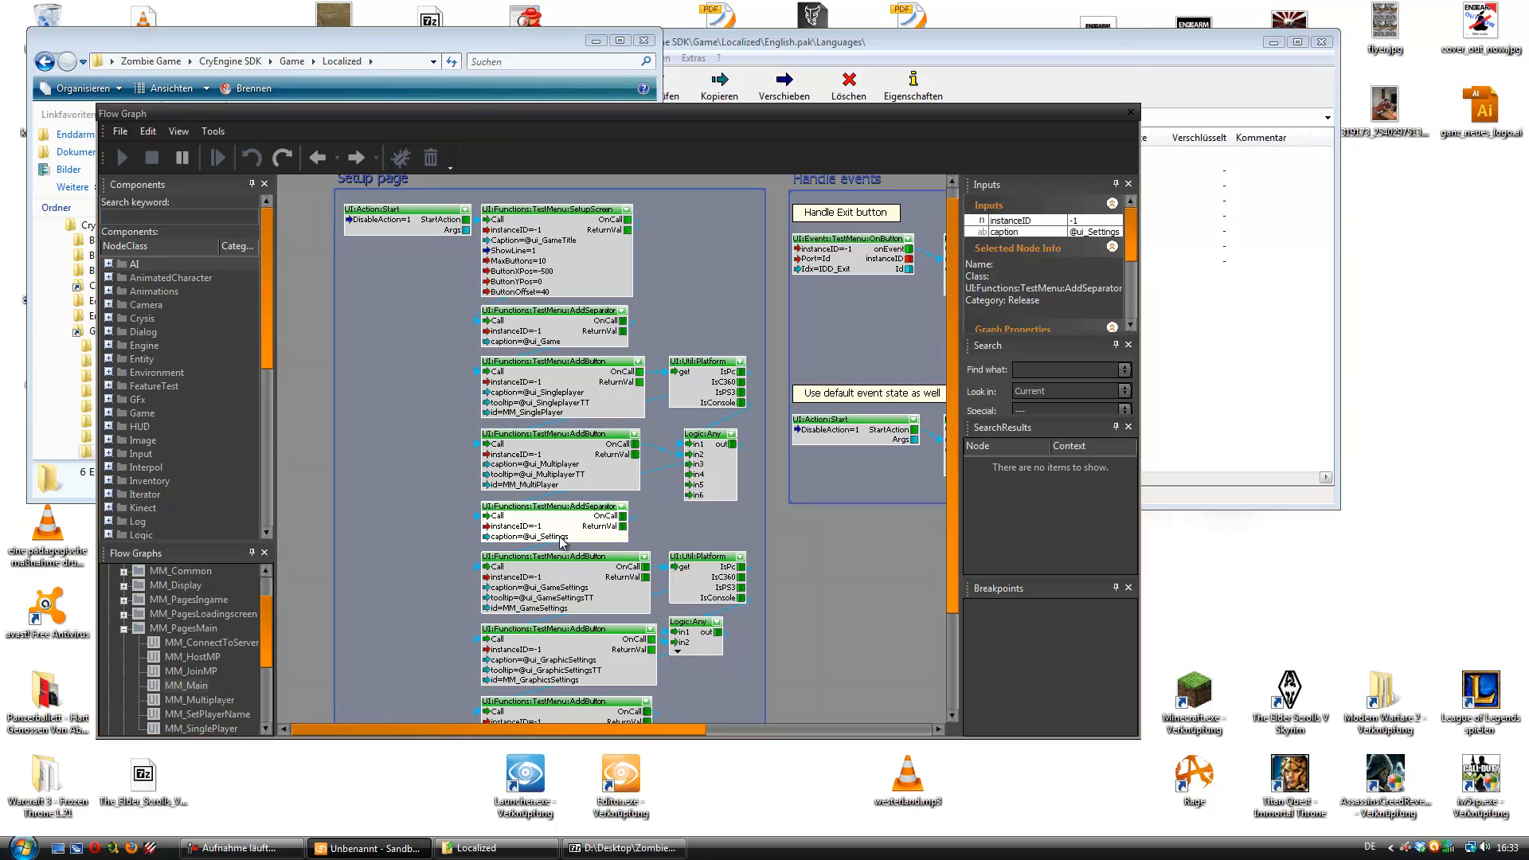
click(379, 567)
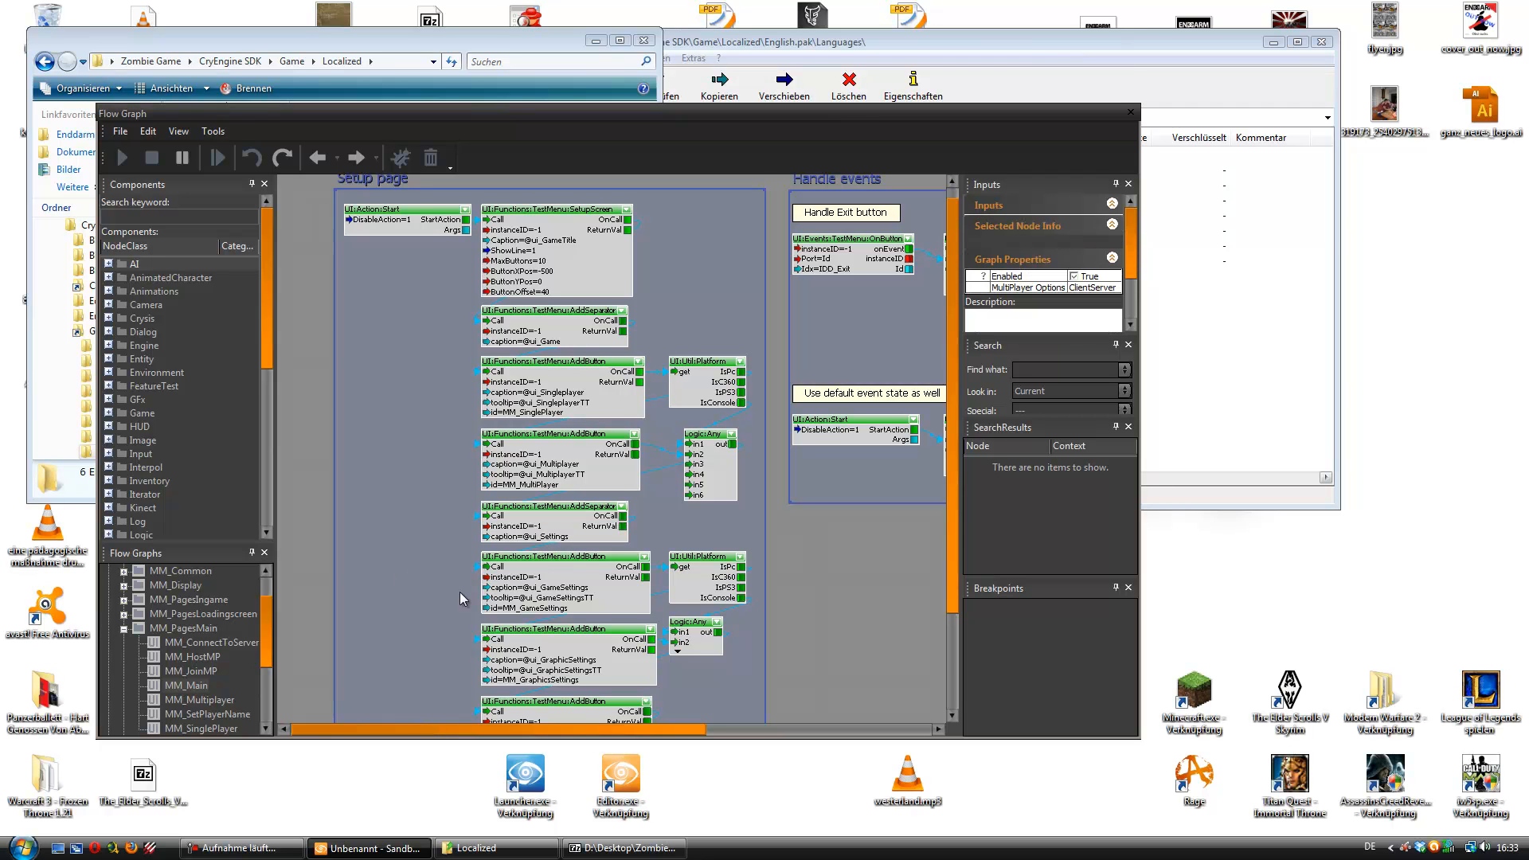
right_drag(461, 597, 466, 511)
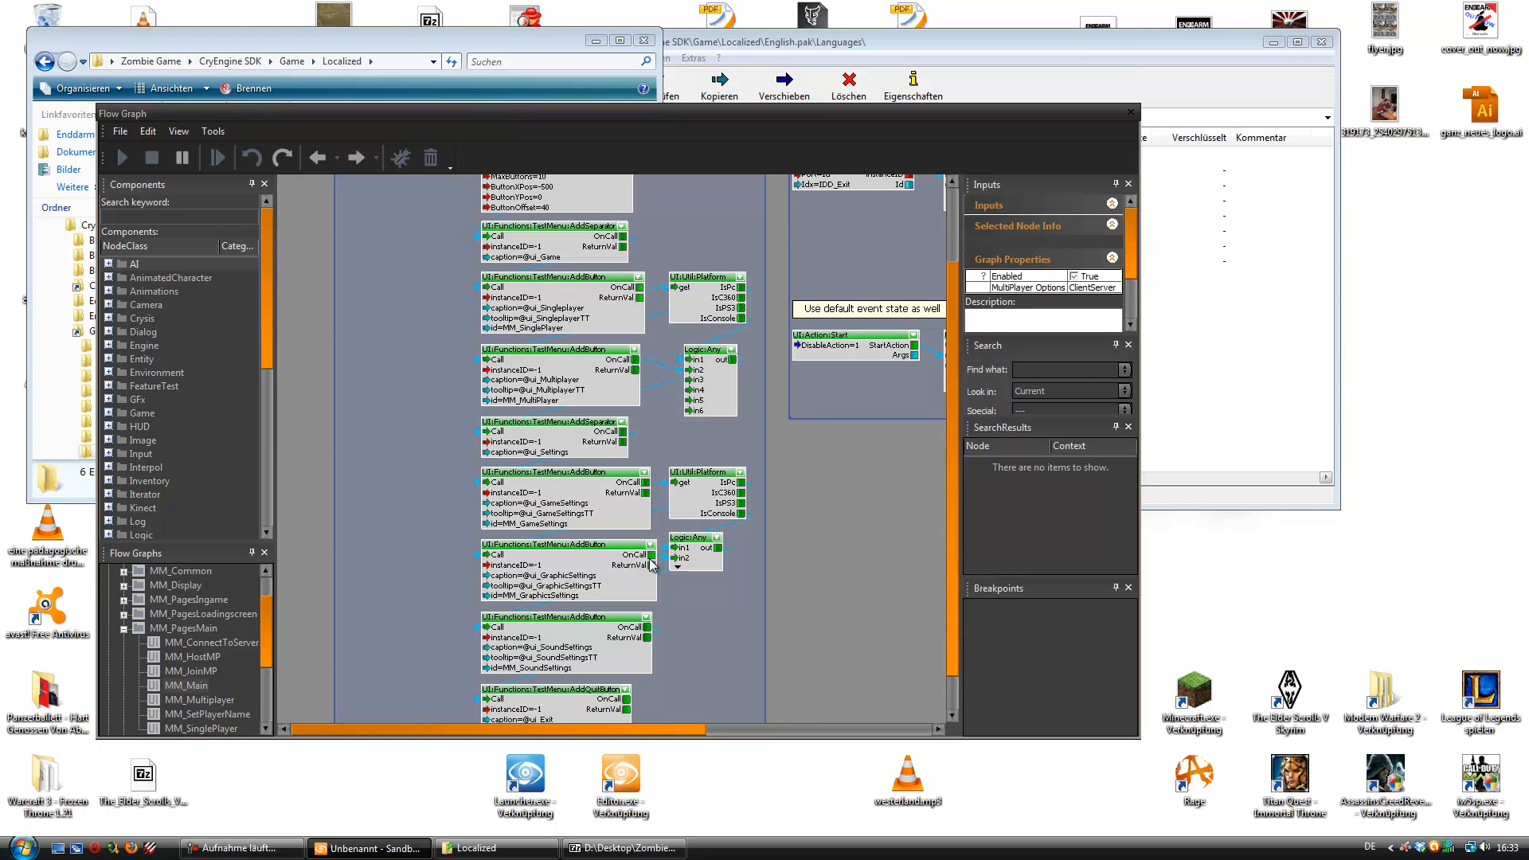
click(706, 479)
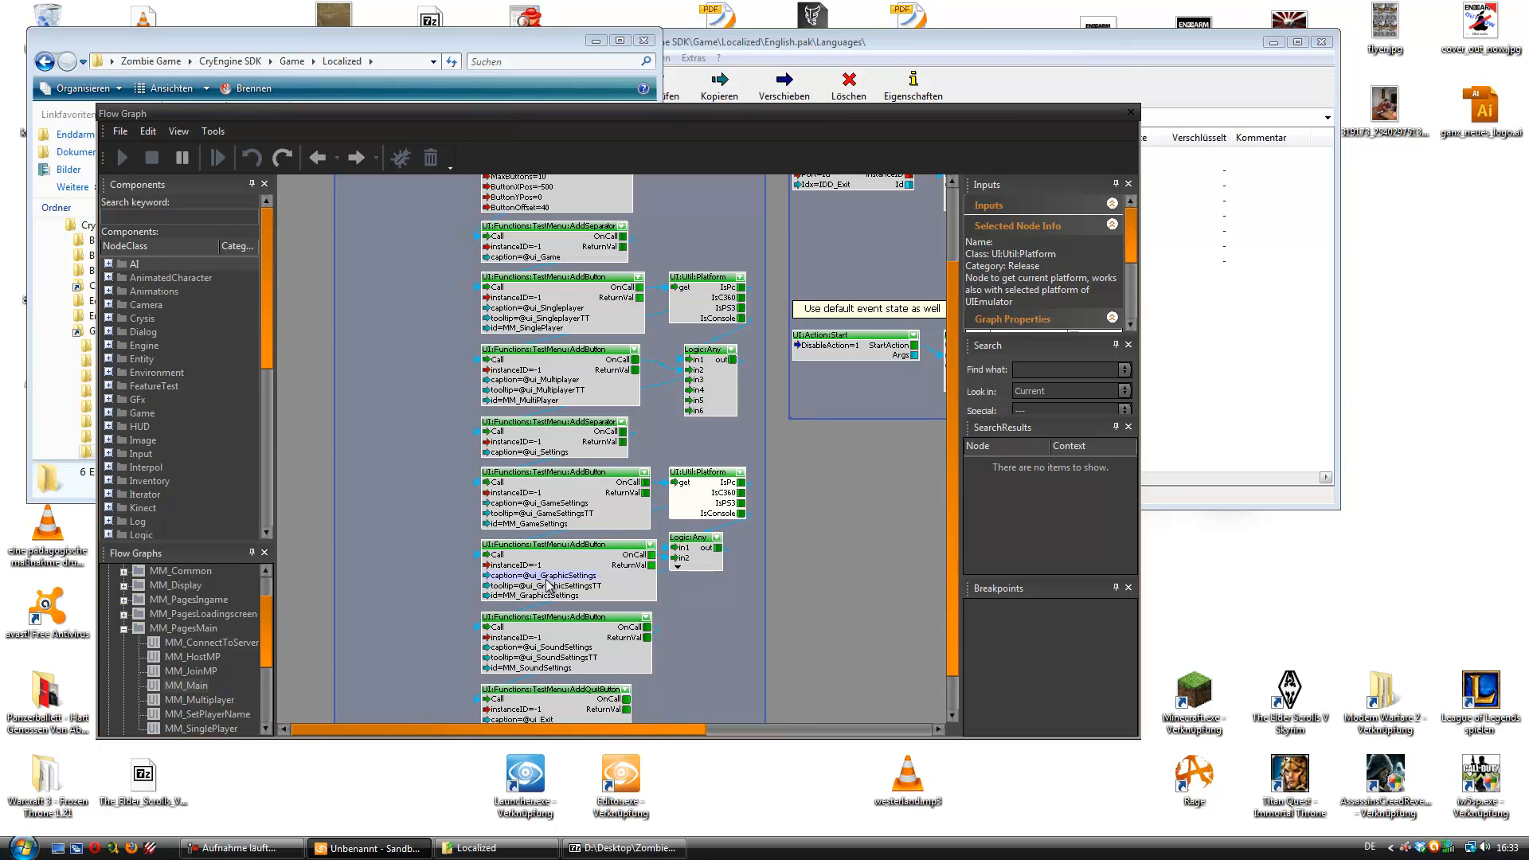
scroll(371, 561, down, 5)
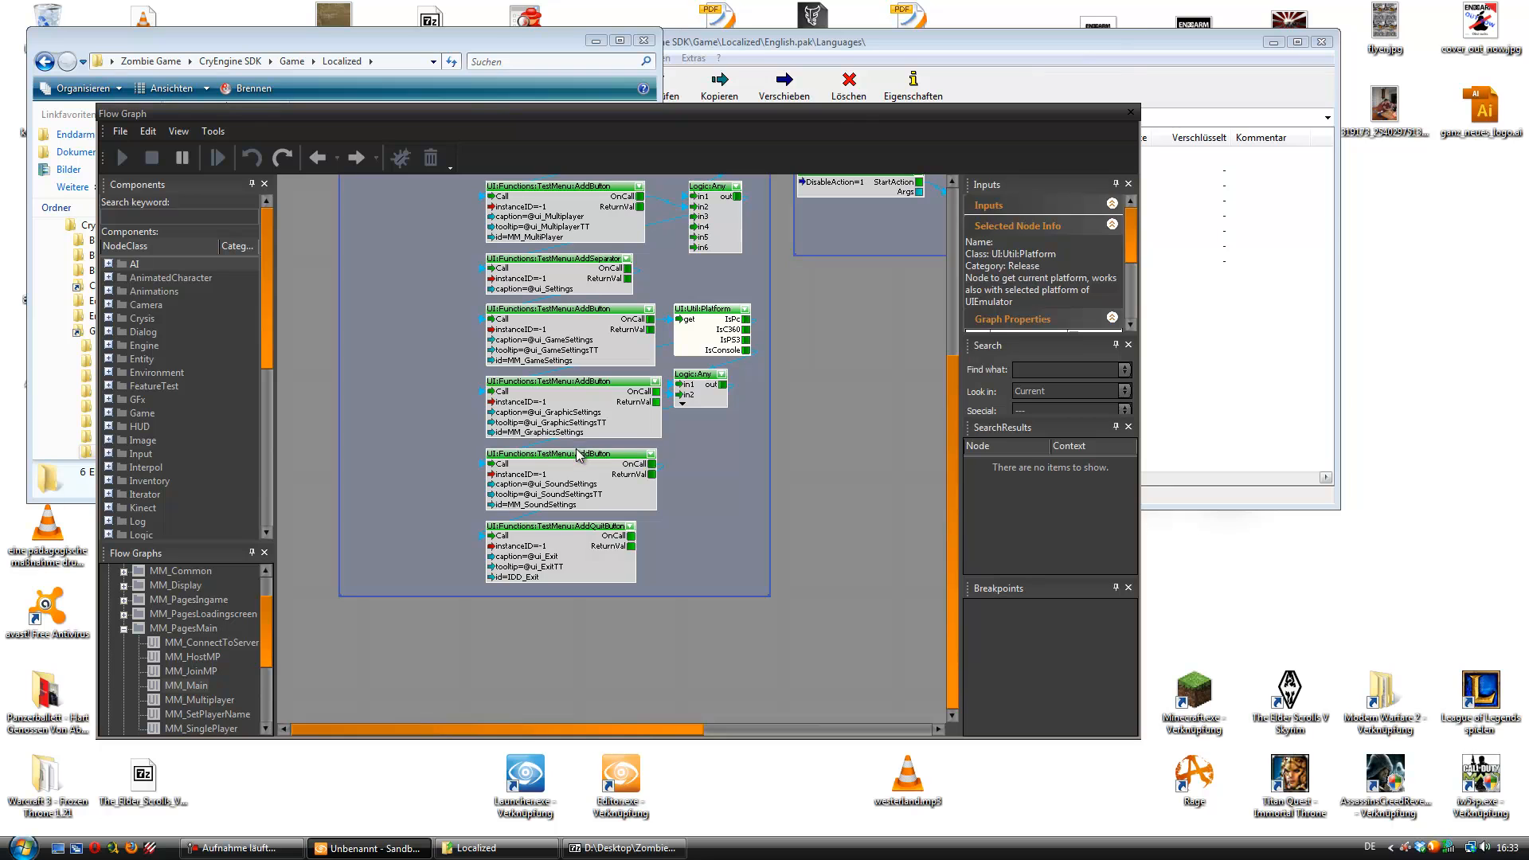
click(576, 459)
click(549, 527)
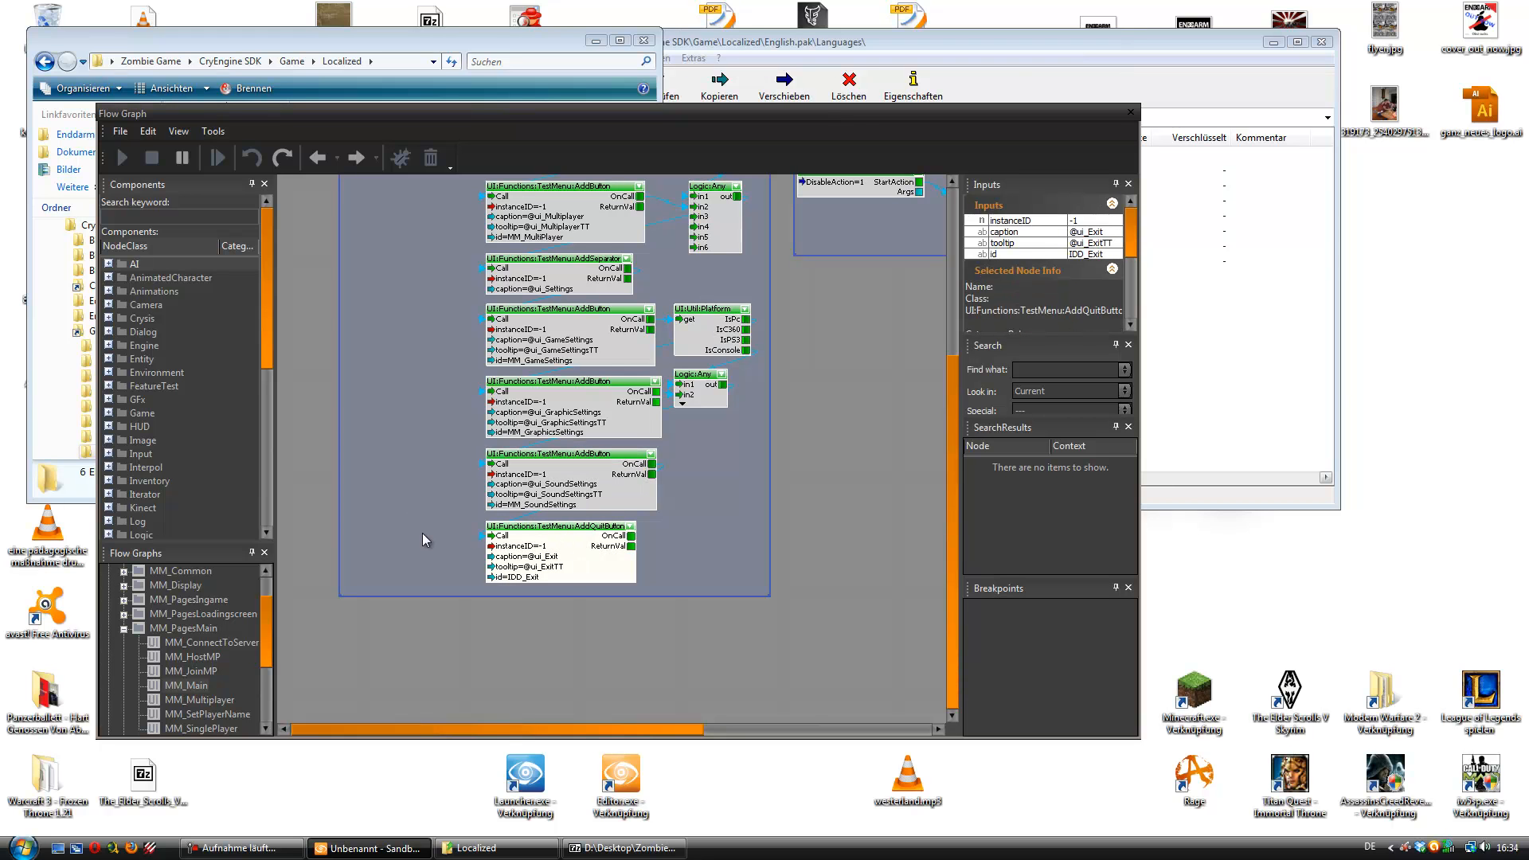
- Examine the Handle Exit button comment and its UI:Events:TestMenu:OnButton node in the Handle events group
right_drag(446, 503, 341, 623)
right_drag(846, 545, 635, 564)
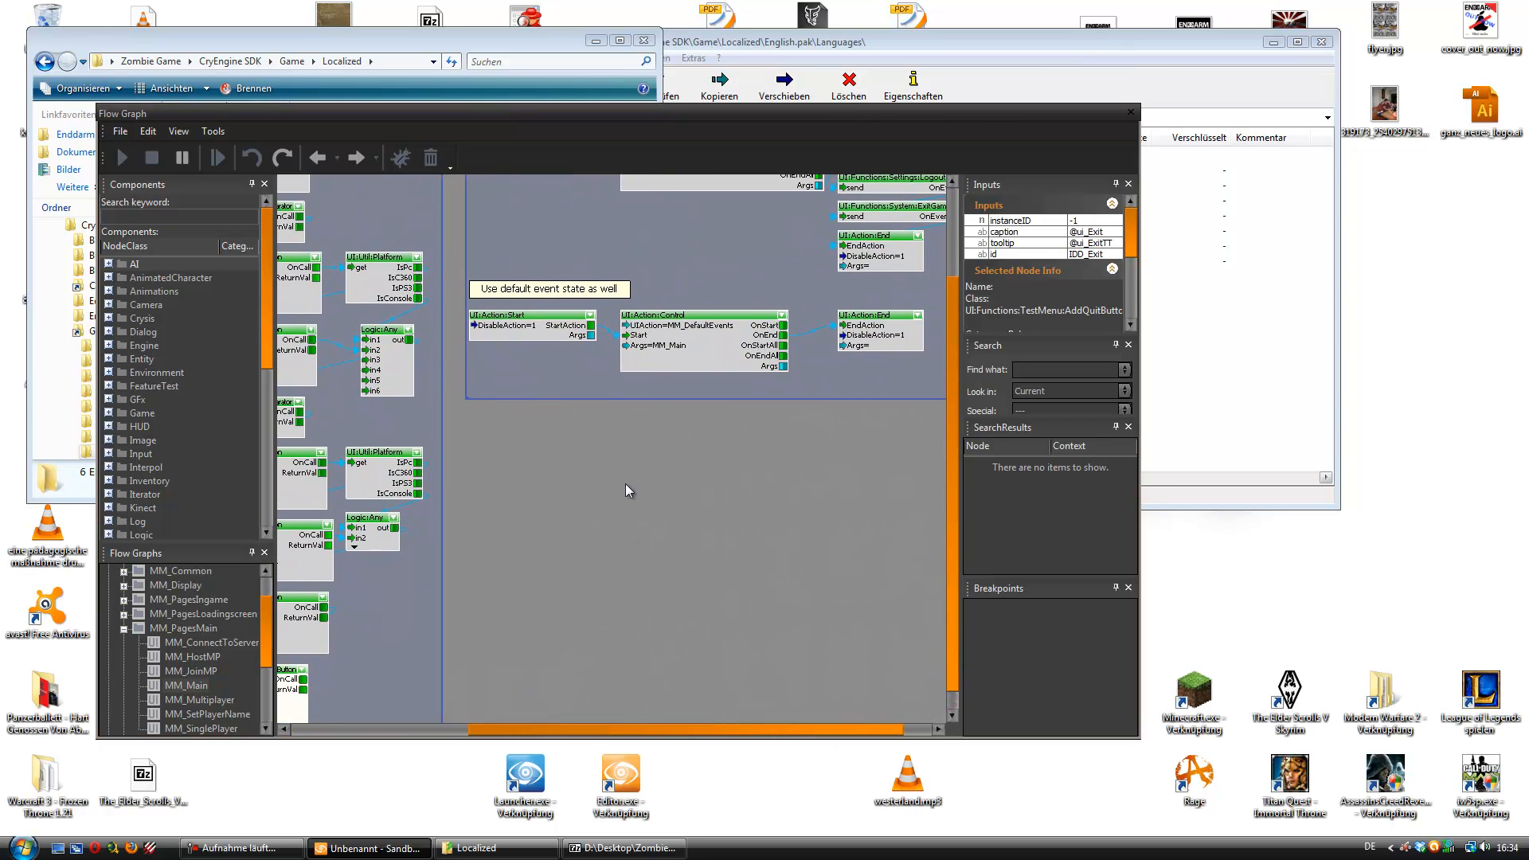
right_drag(626, 484, 547, 601)
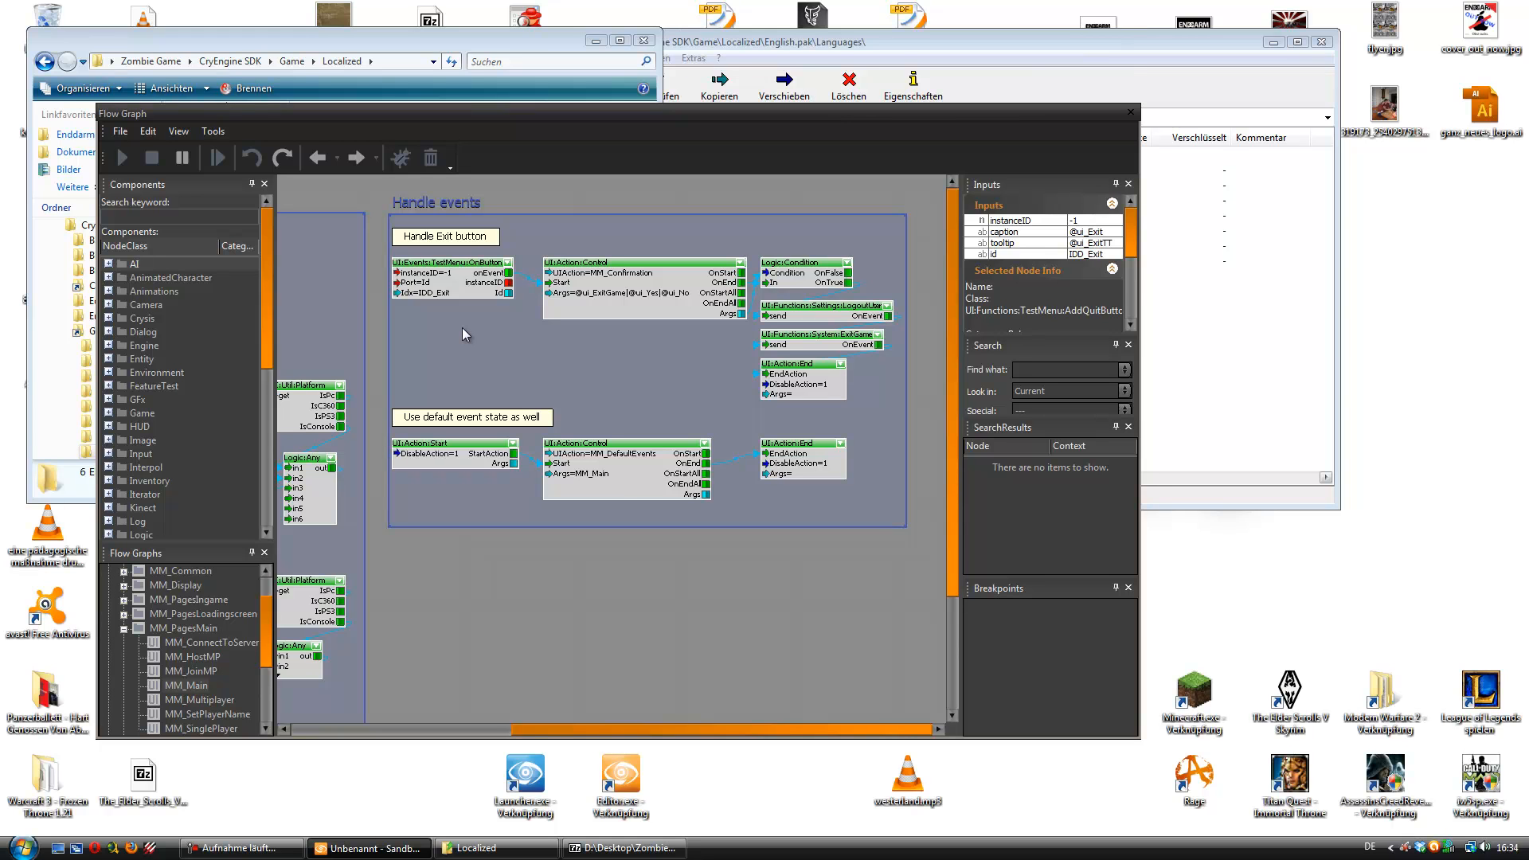
click(448, 265)
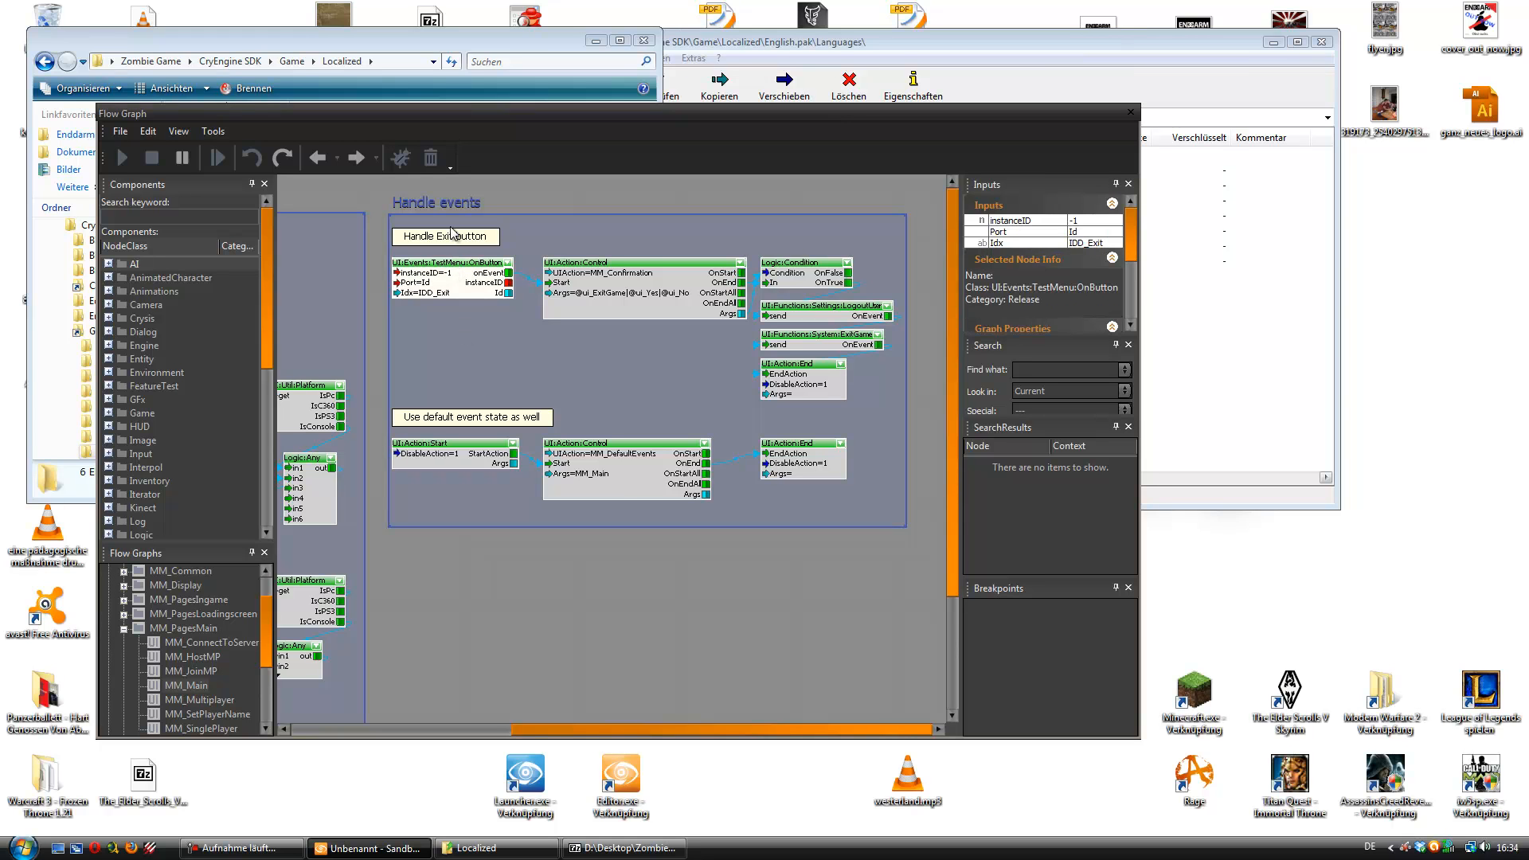
click(462, 237)
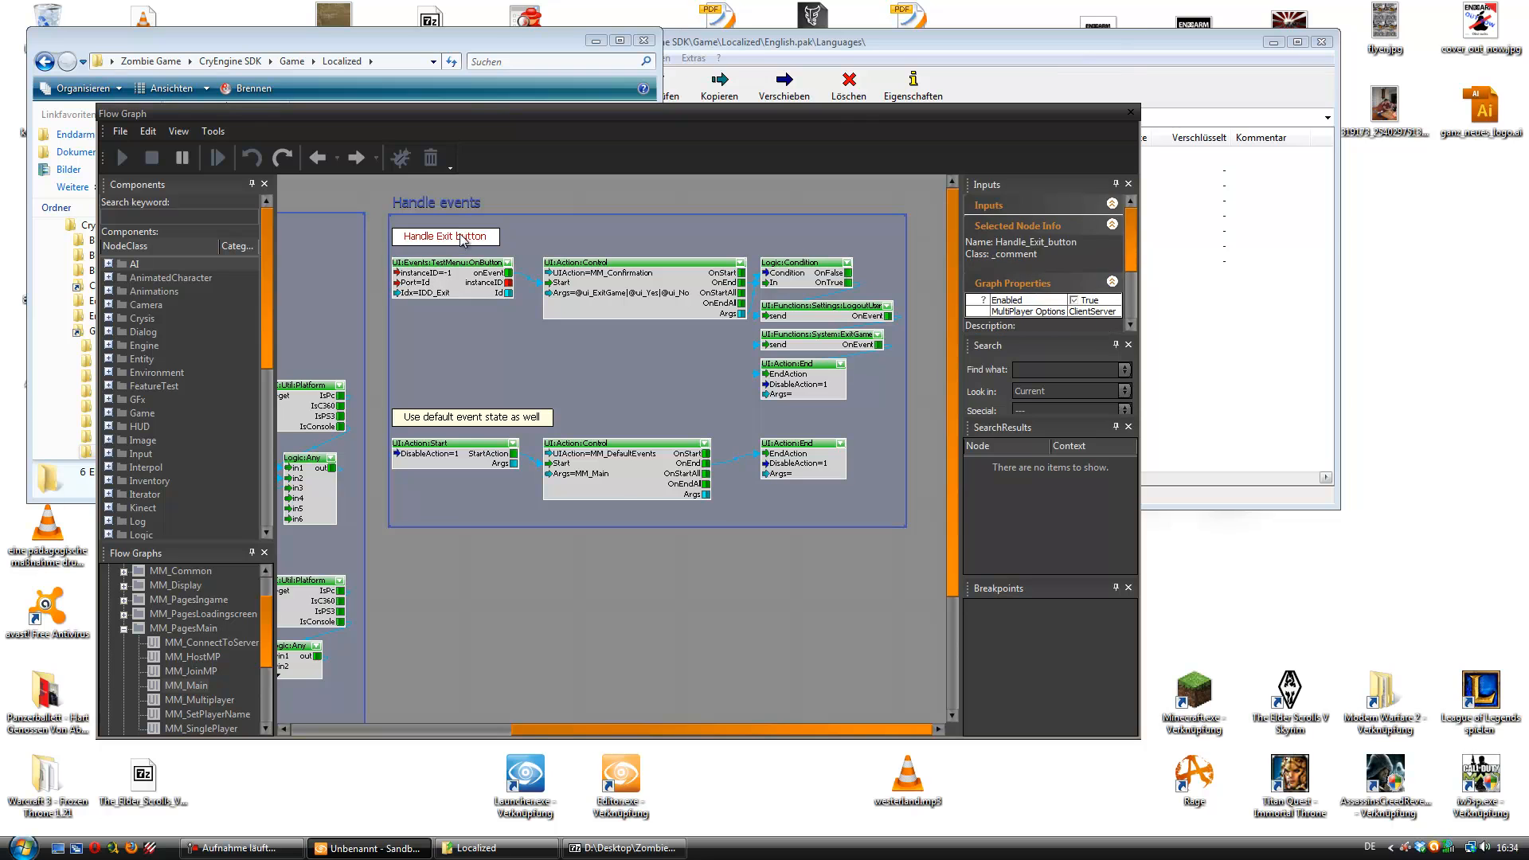
click(464, 266)
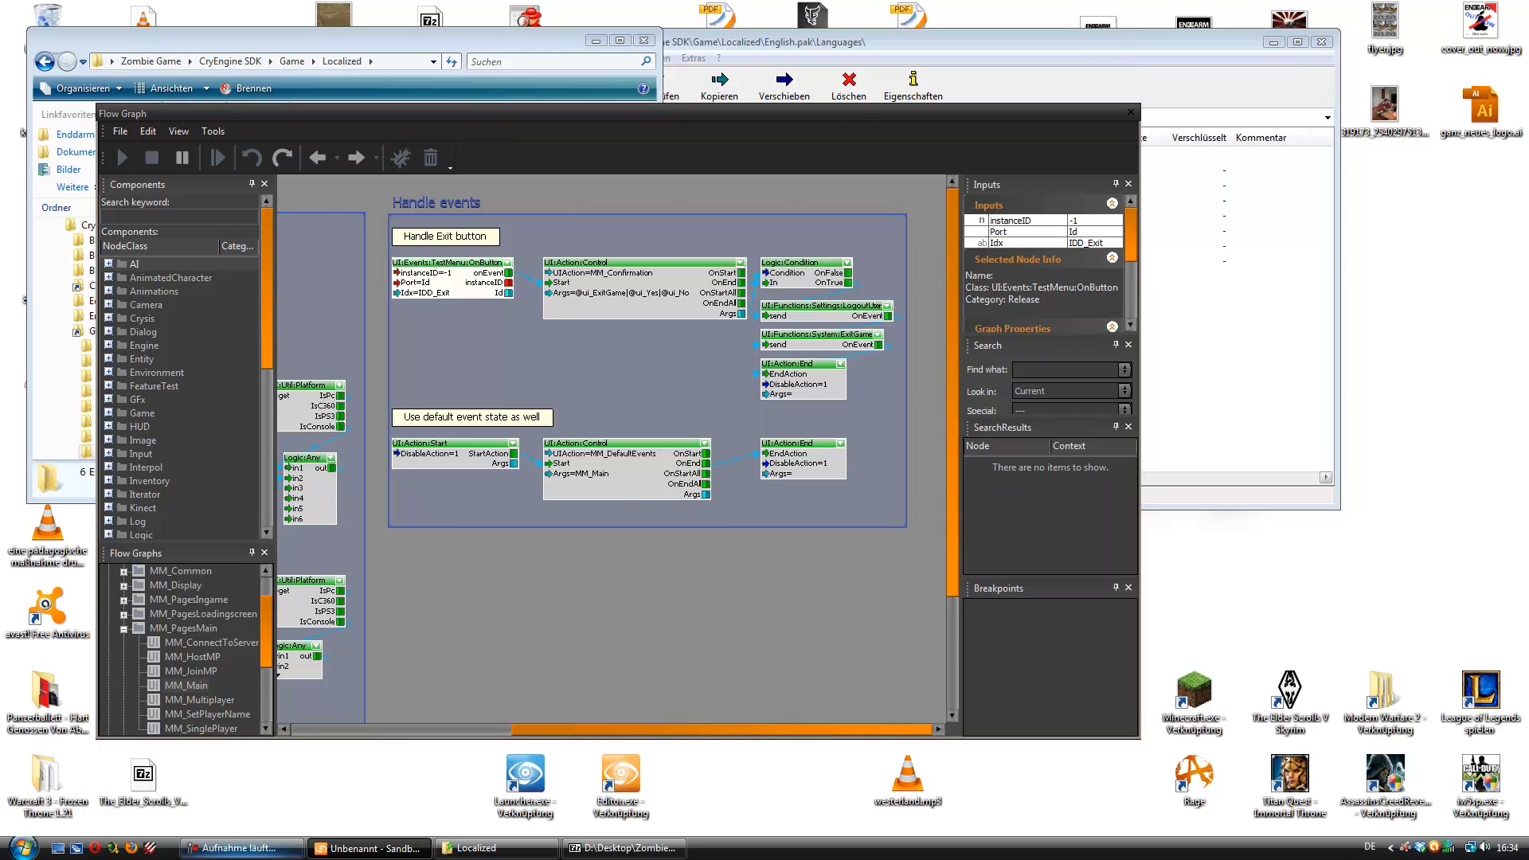
- Switch to Windows Explorer, go up from Localized to the Game folder, and return to the Flow Graph
click(512, 853)
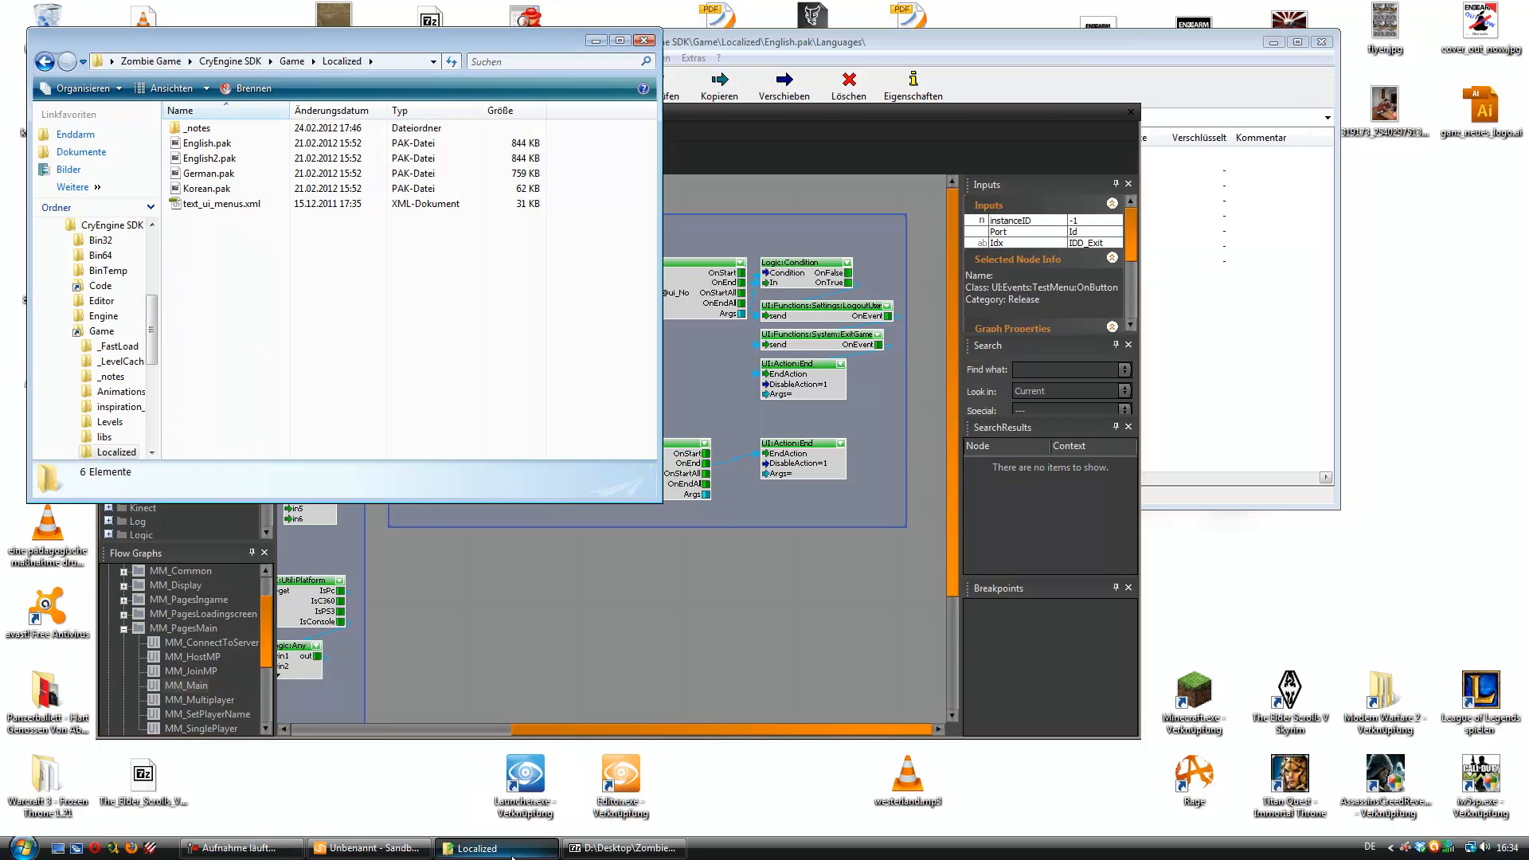
key(BackSpace)
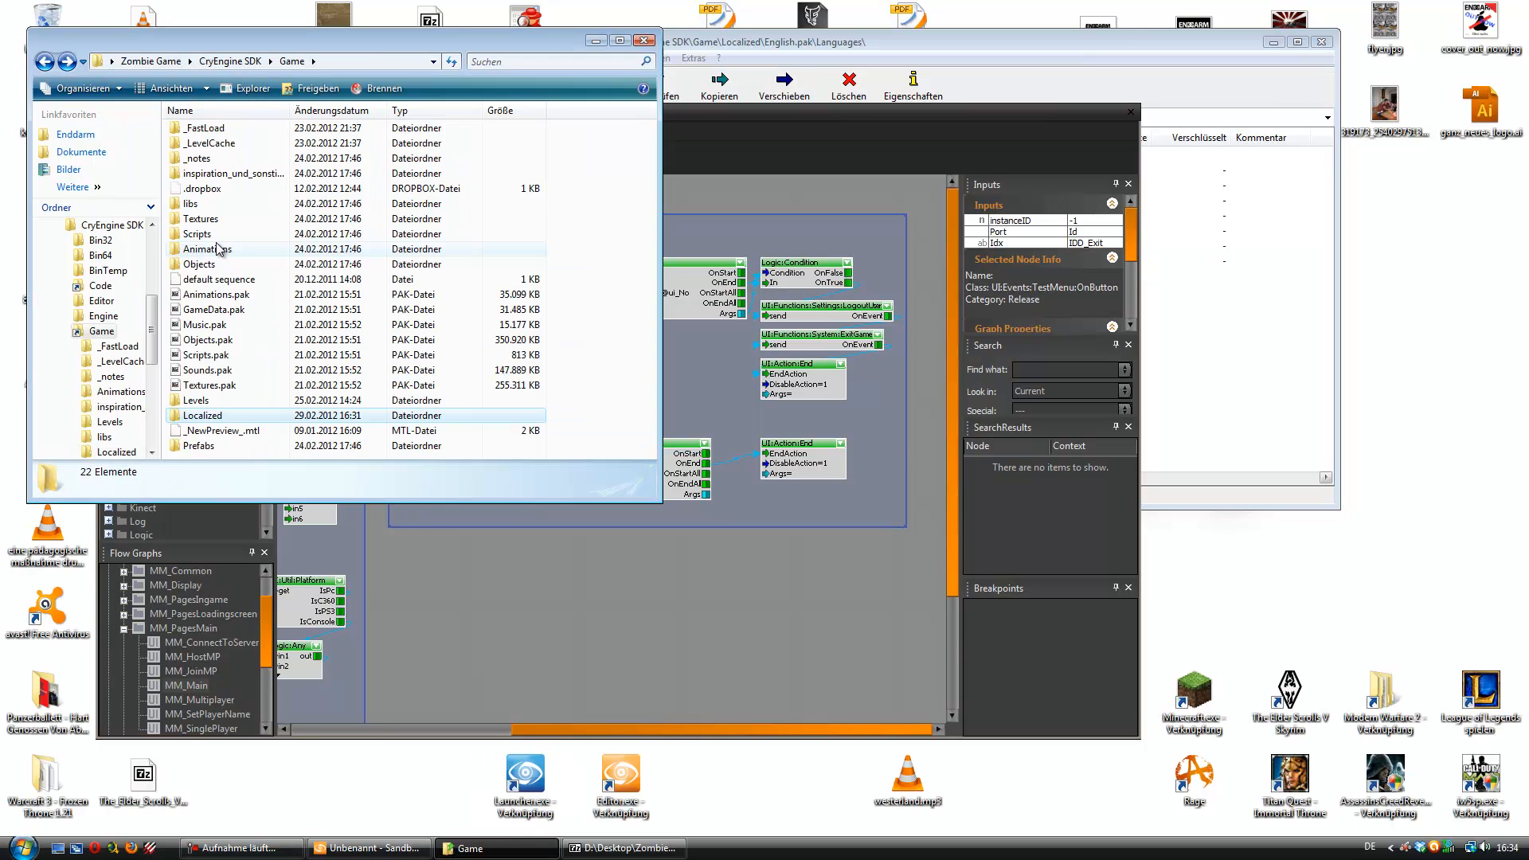
click(609, 613)
- Look through the UI event nodes that can be added, including the MainMenu and TestMenu events
right_click(555, 582)
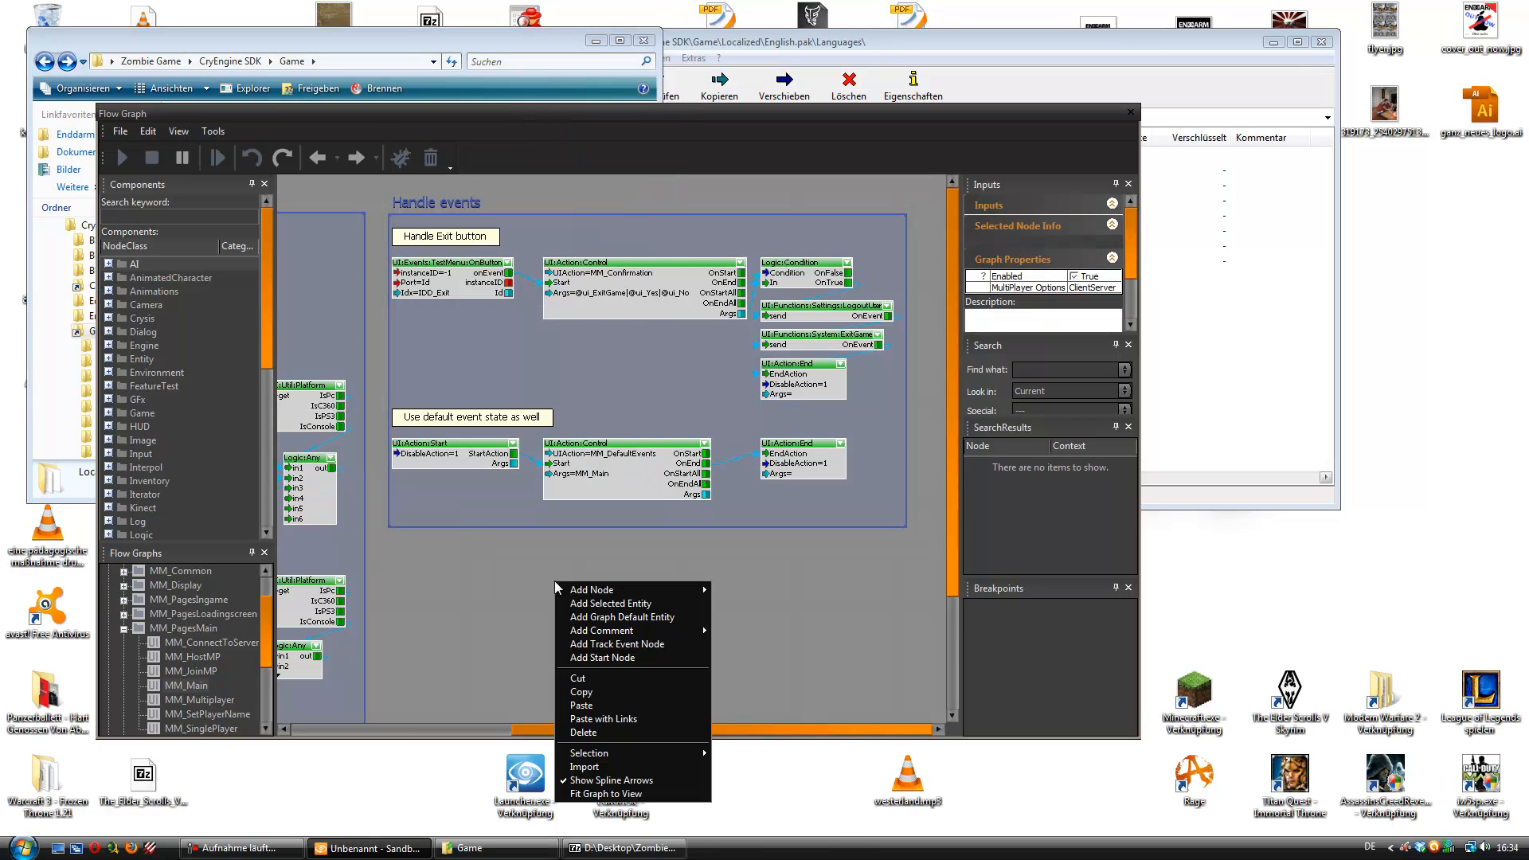
mouse_move(629, 589)
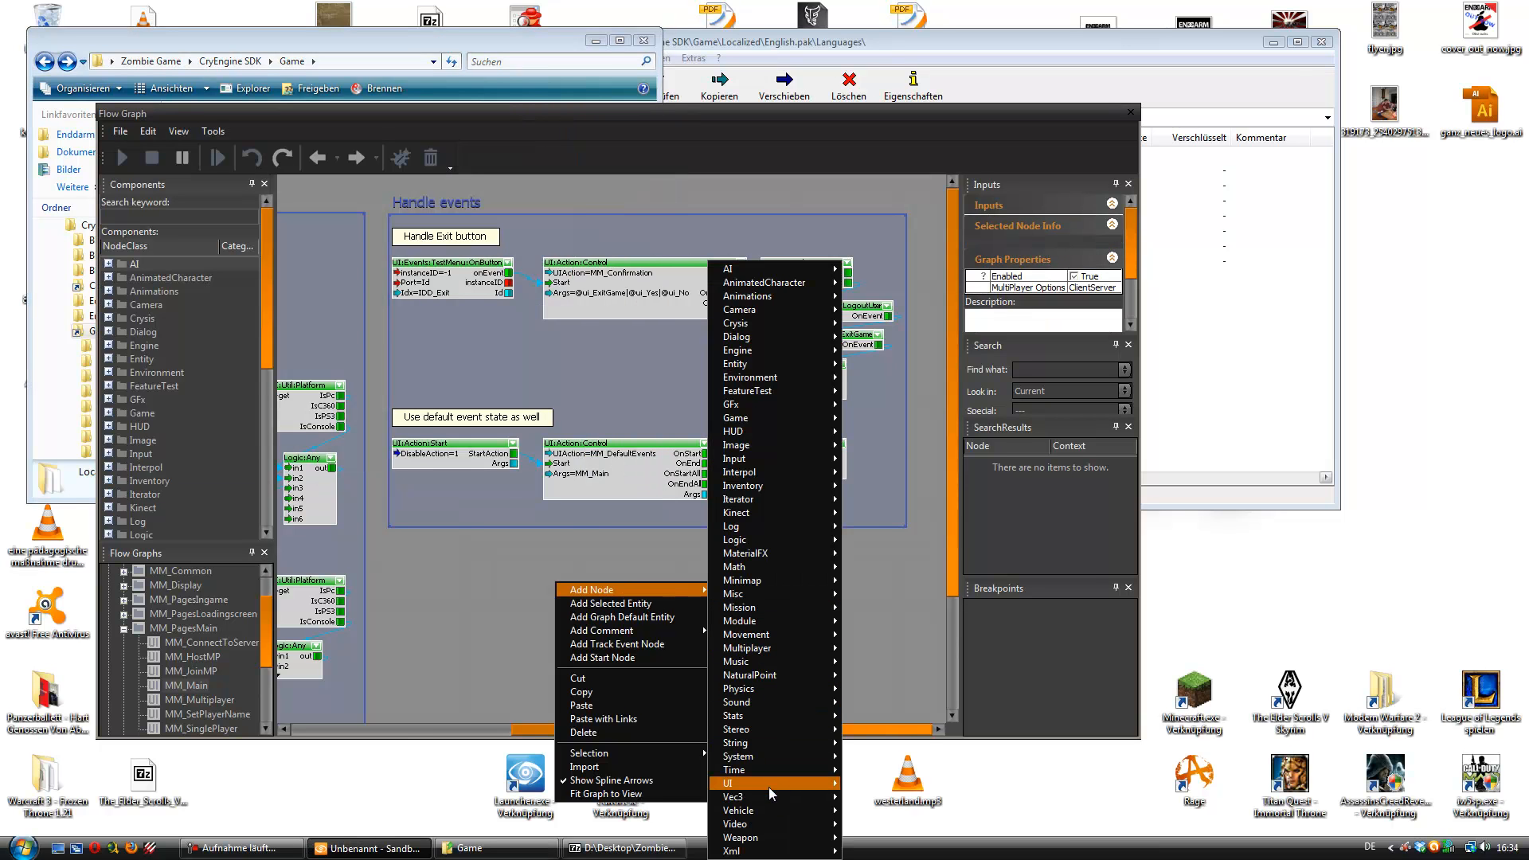
mouse_move(771, 782)
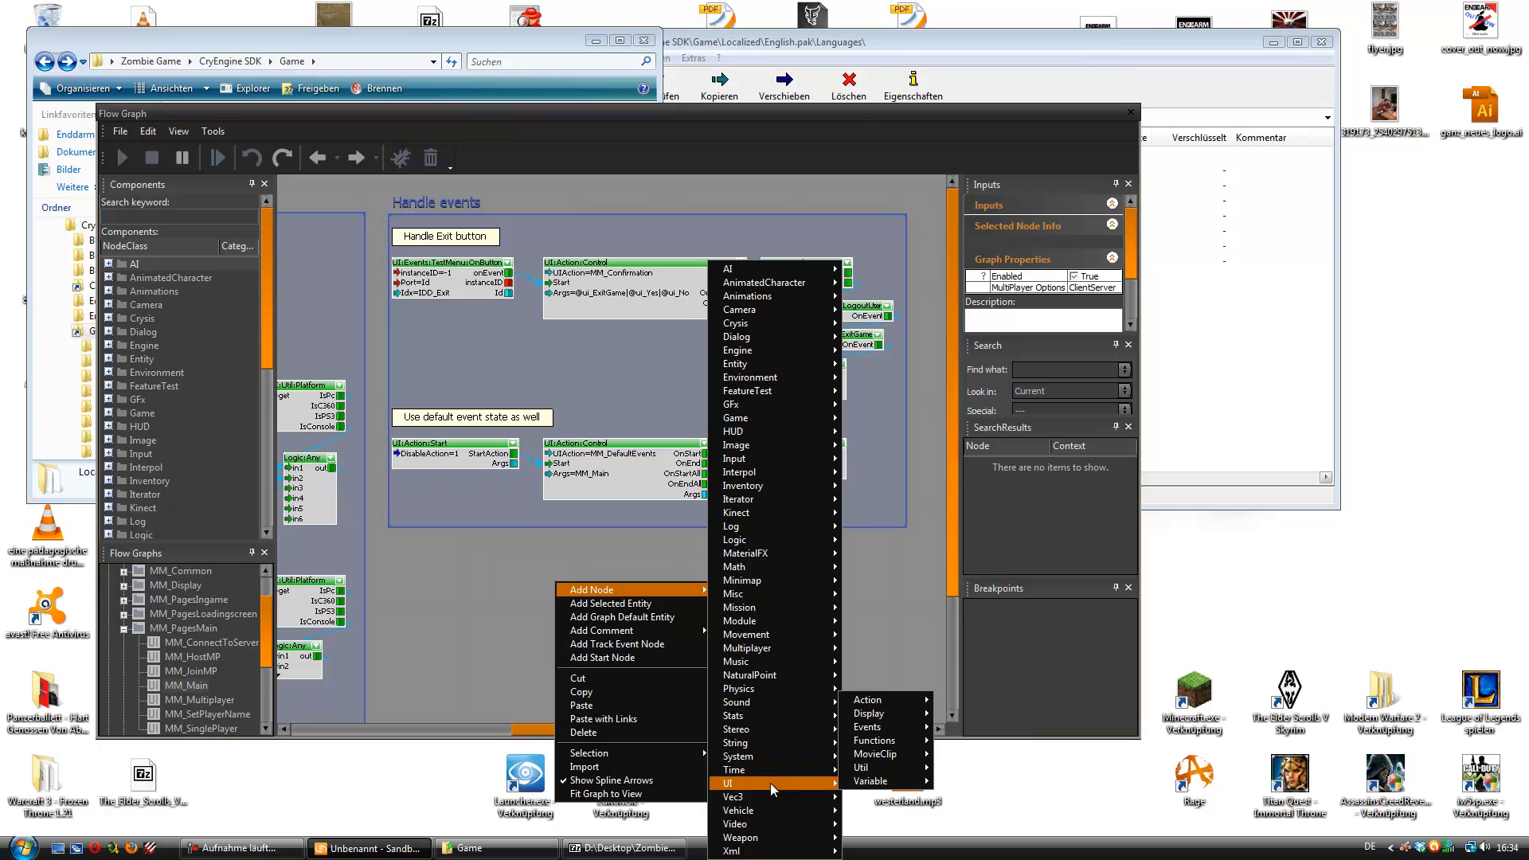
mouse_move(881, 730)
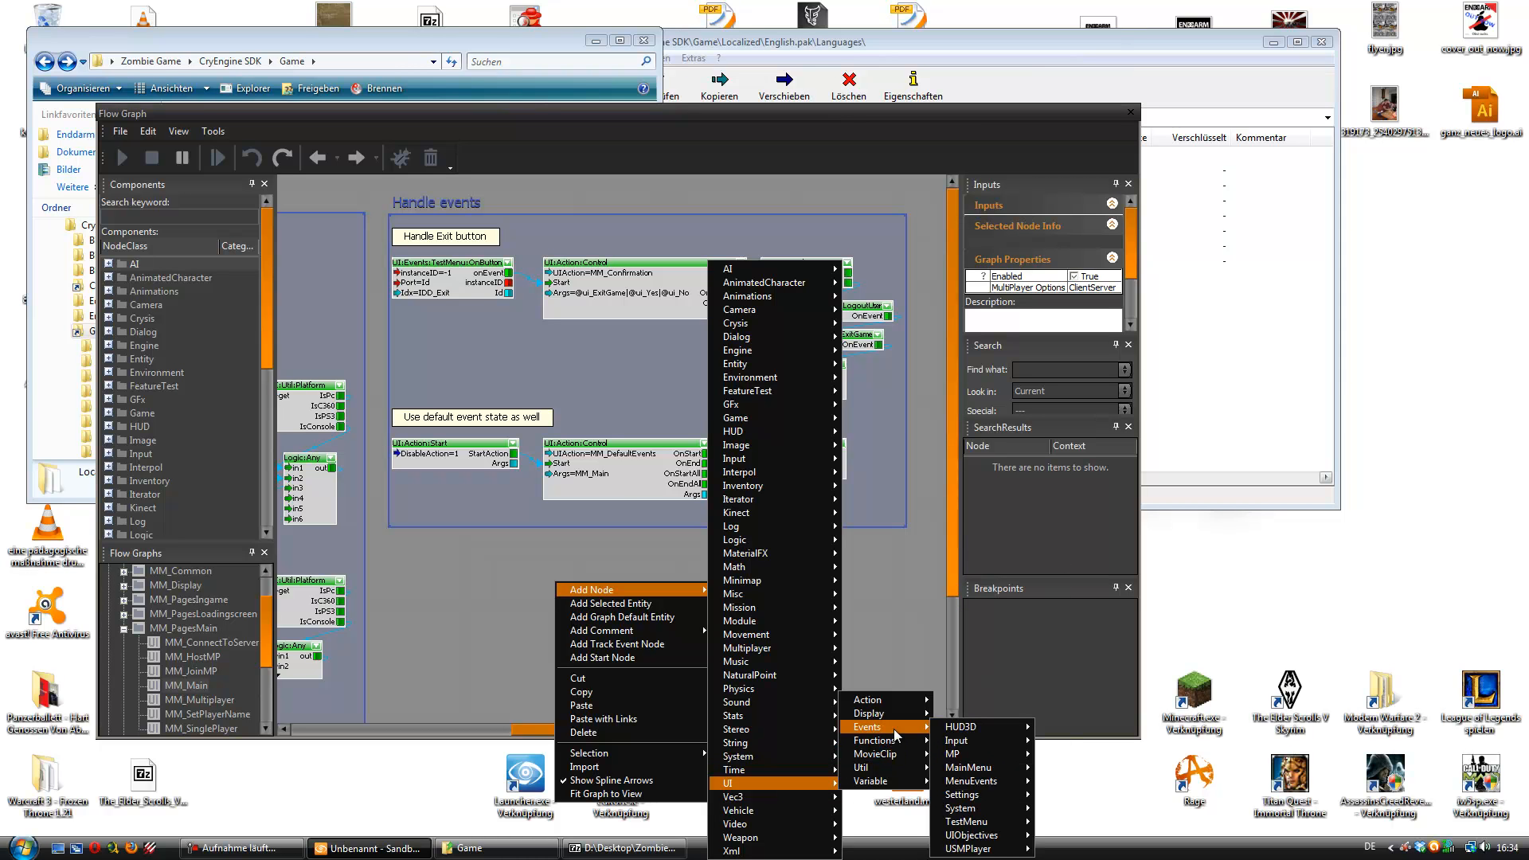
mouse_move(990, 774)
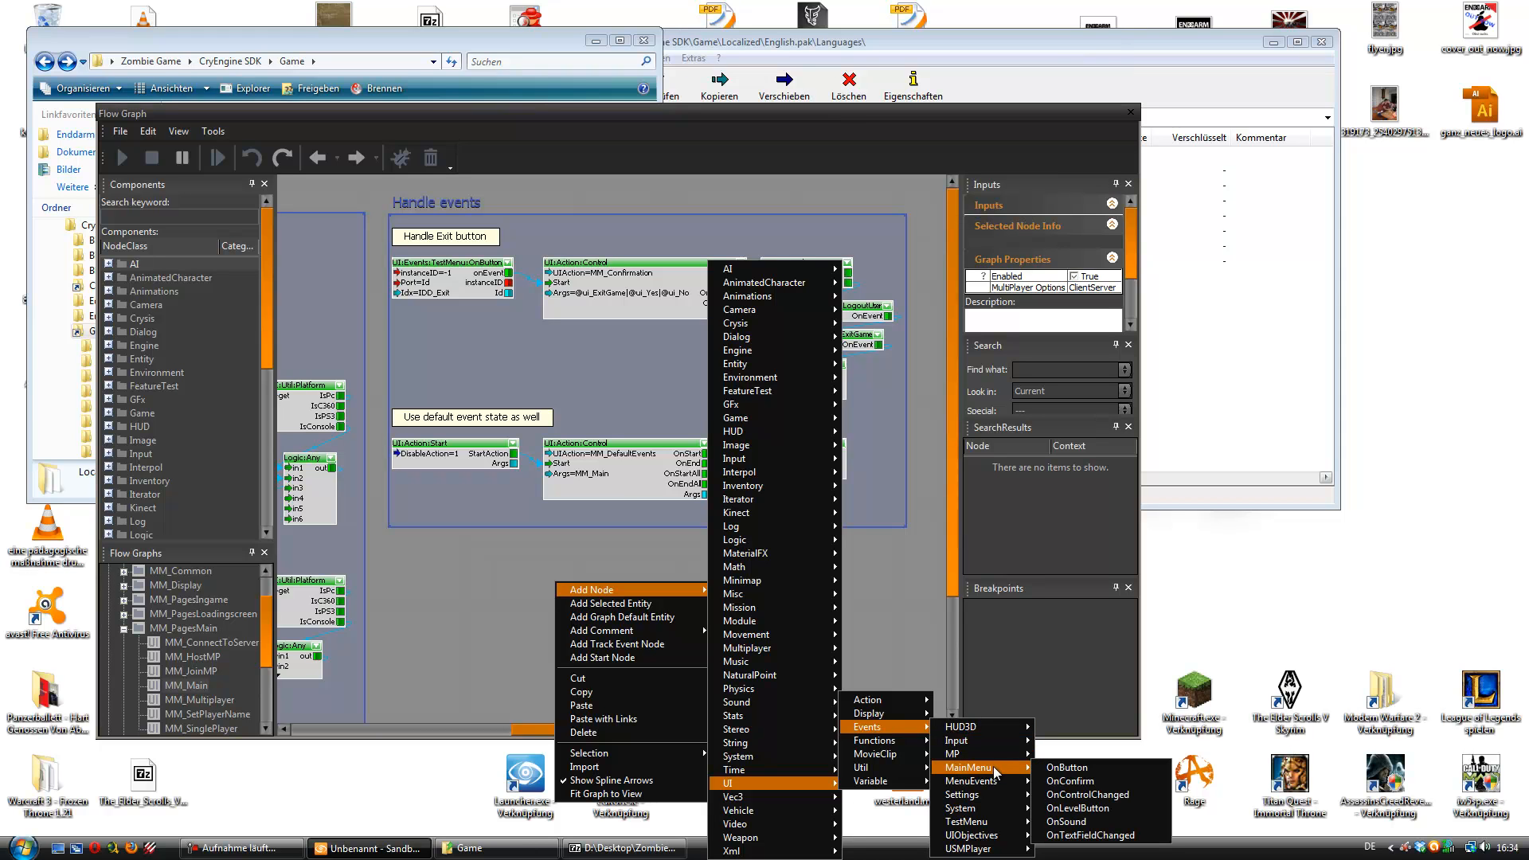
mouse_move(992, 824)
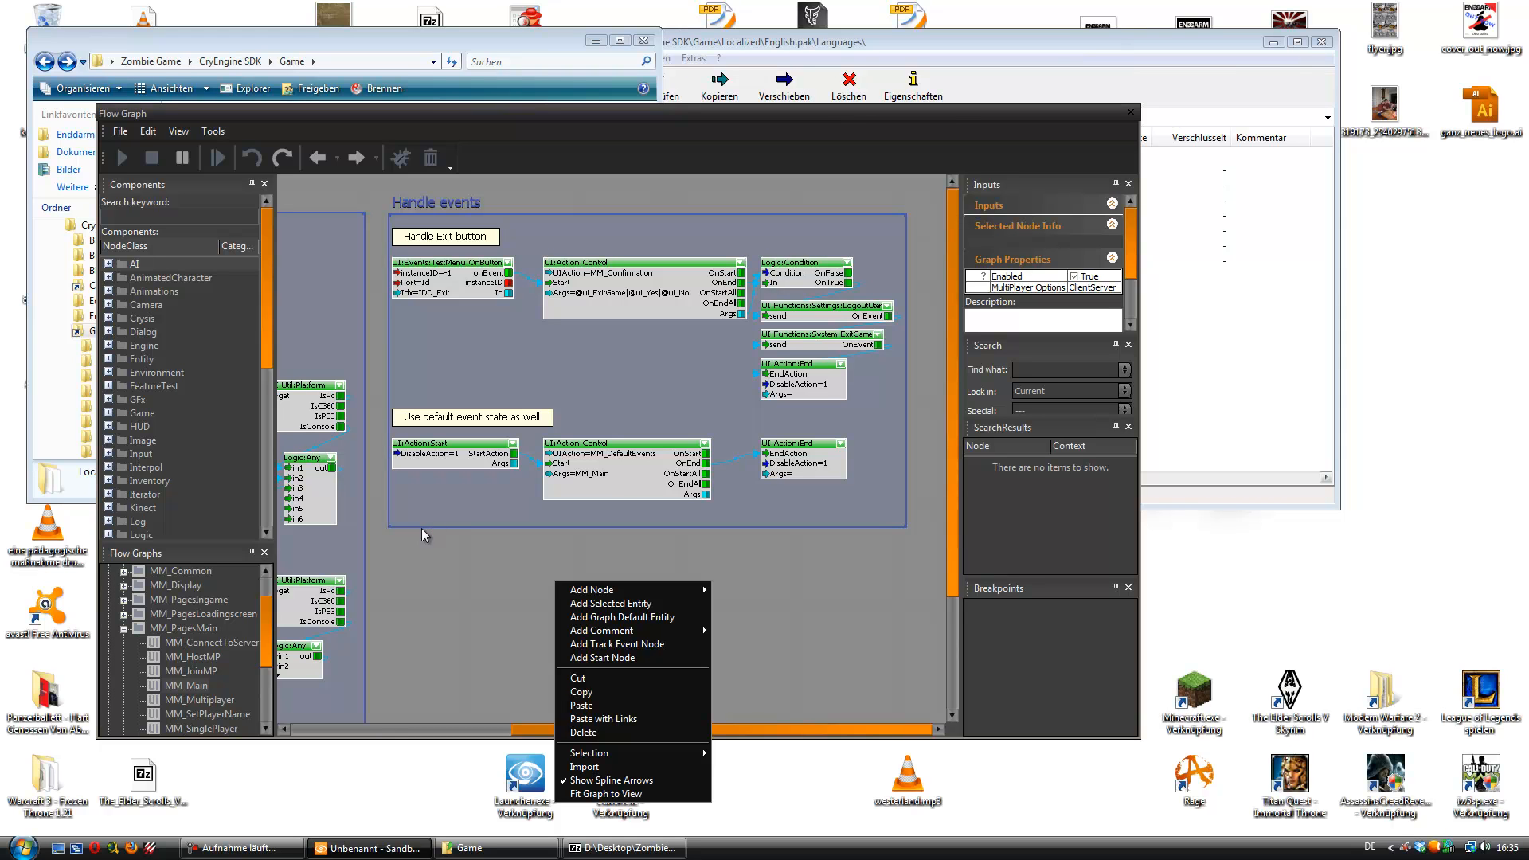
- Inspect the IDD_Exit OnButton event node and the UI:Action:Control node that starts MM_Confirmation
click(434, 298)
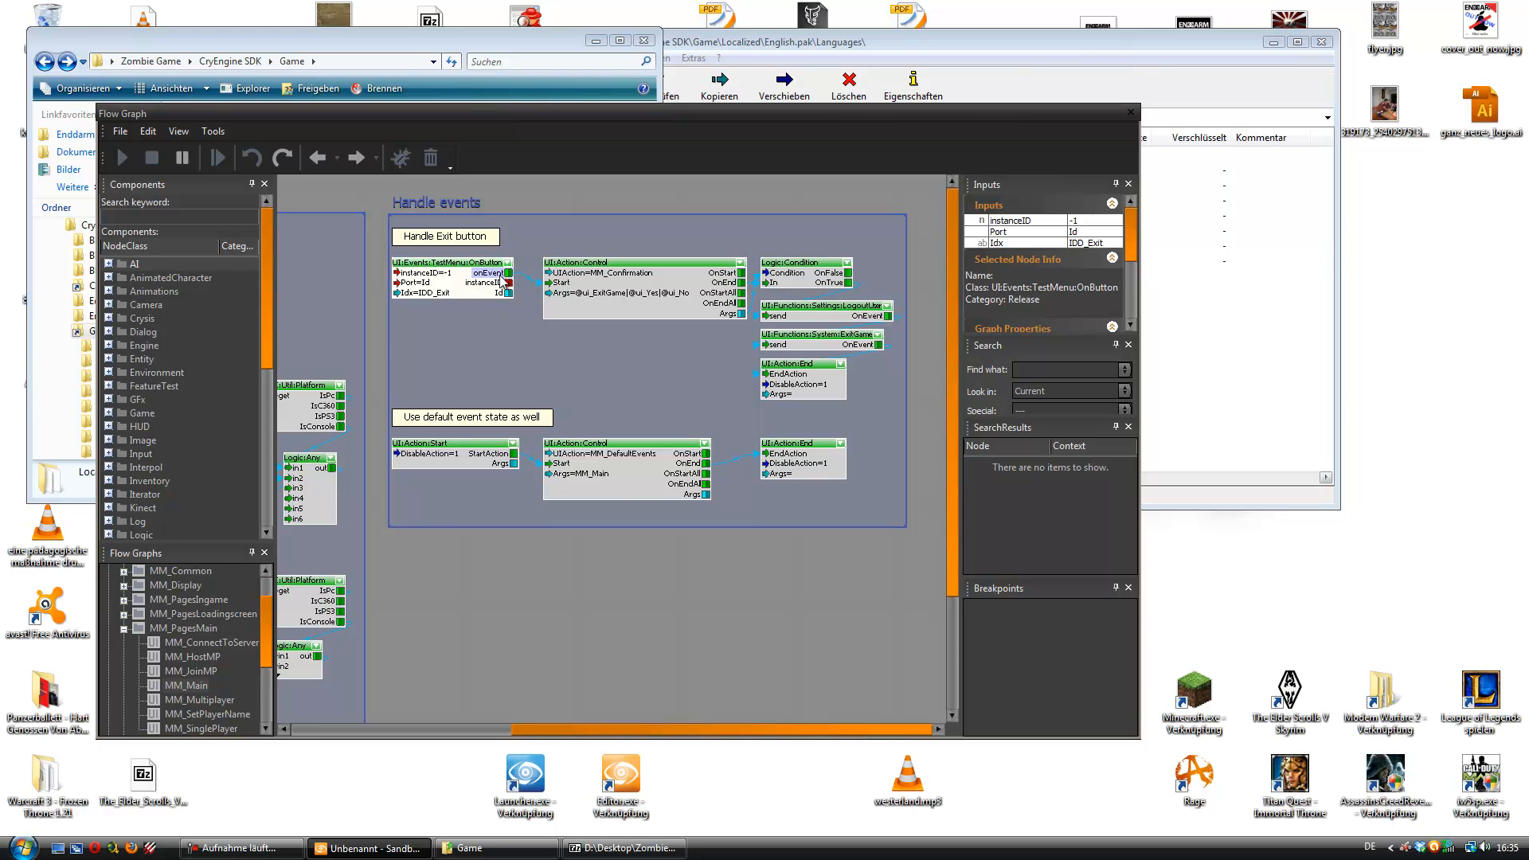
click(593, 267)
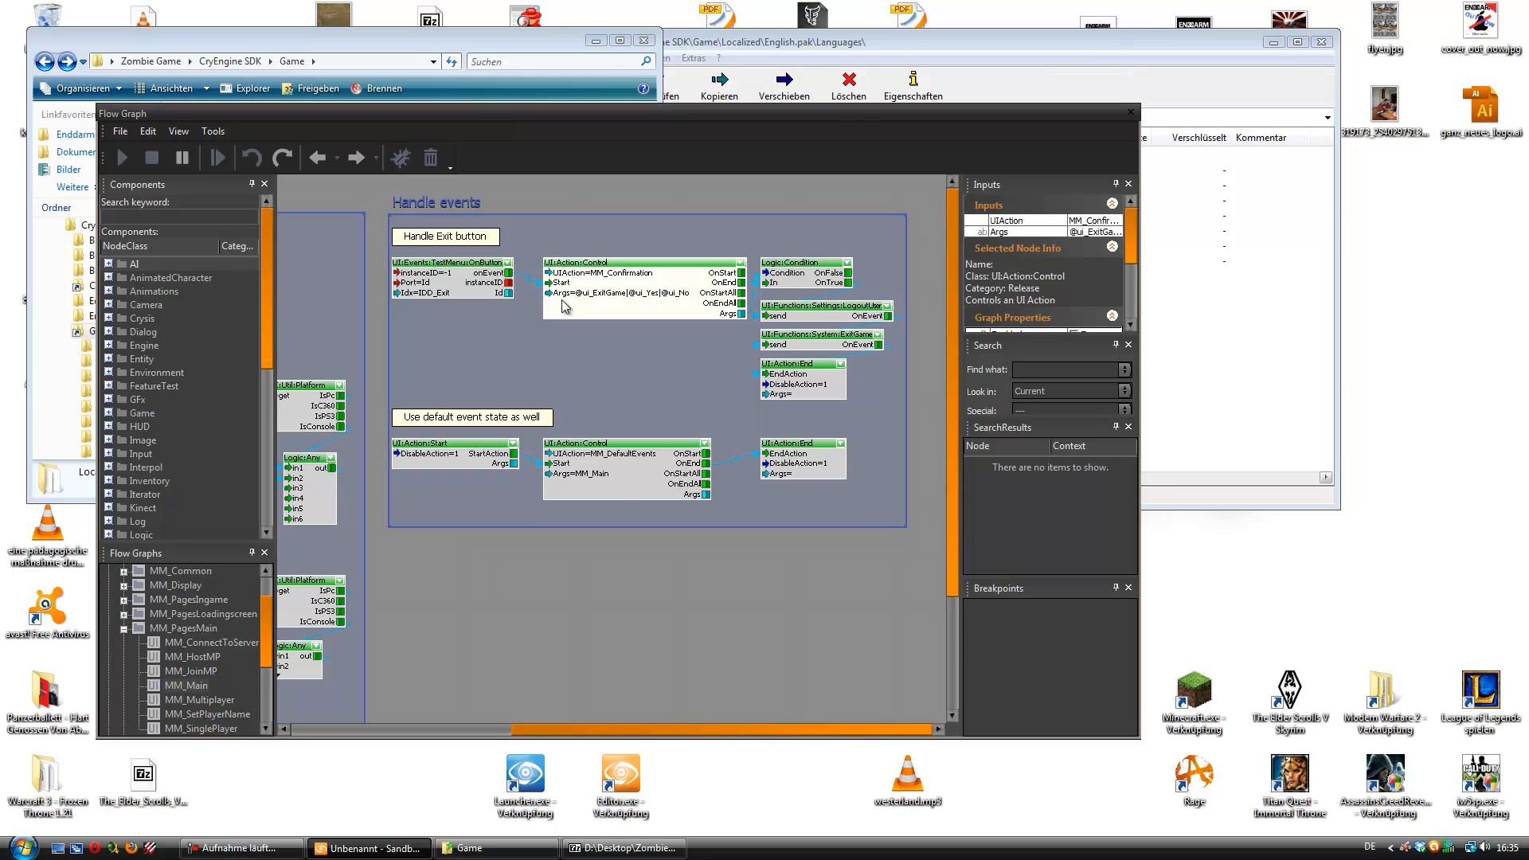
- Open the mm_confirmation graph under MM_Common and inspect its Start, FromArray and ShowConfirmation nodes in the Confirmation Dialog group
scroll(259, 603, up, 1)
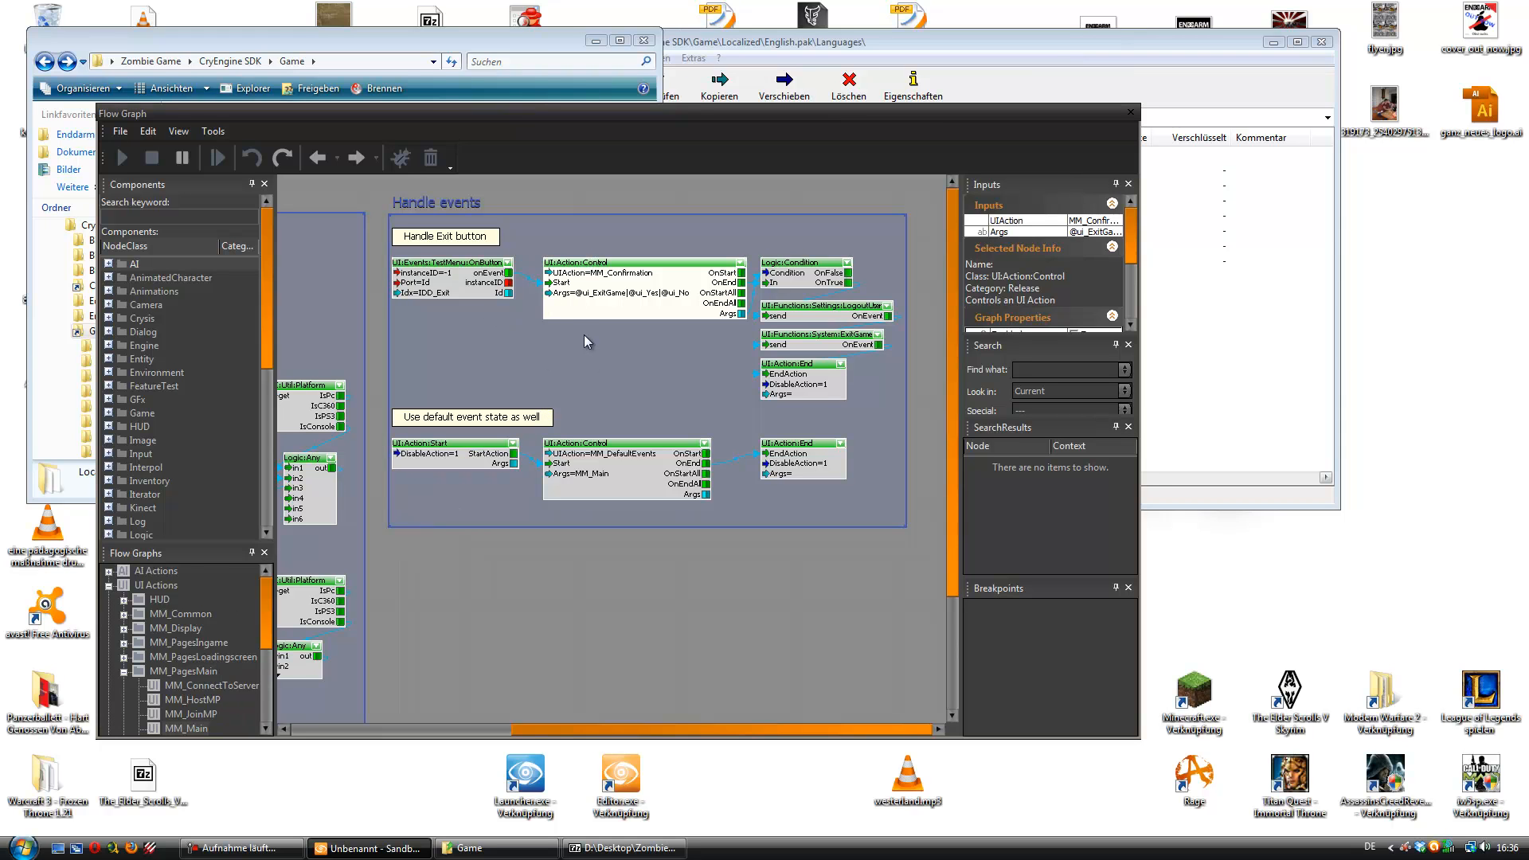
click(124, 614)
click(199, 628)
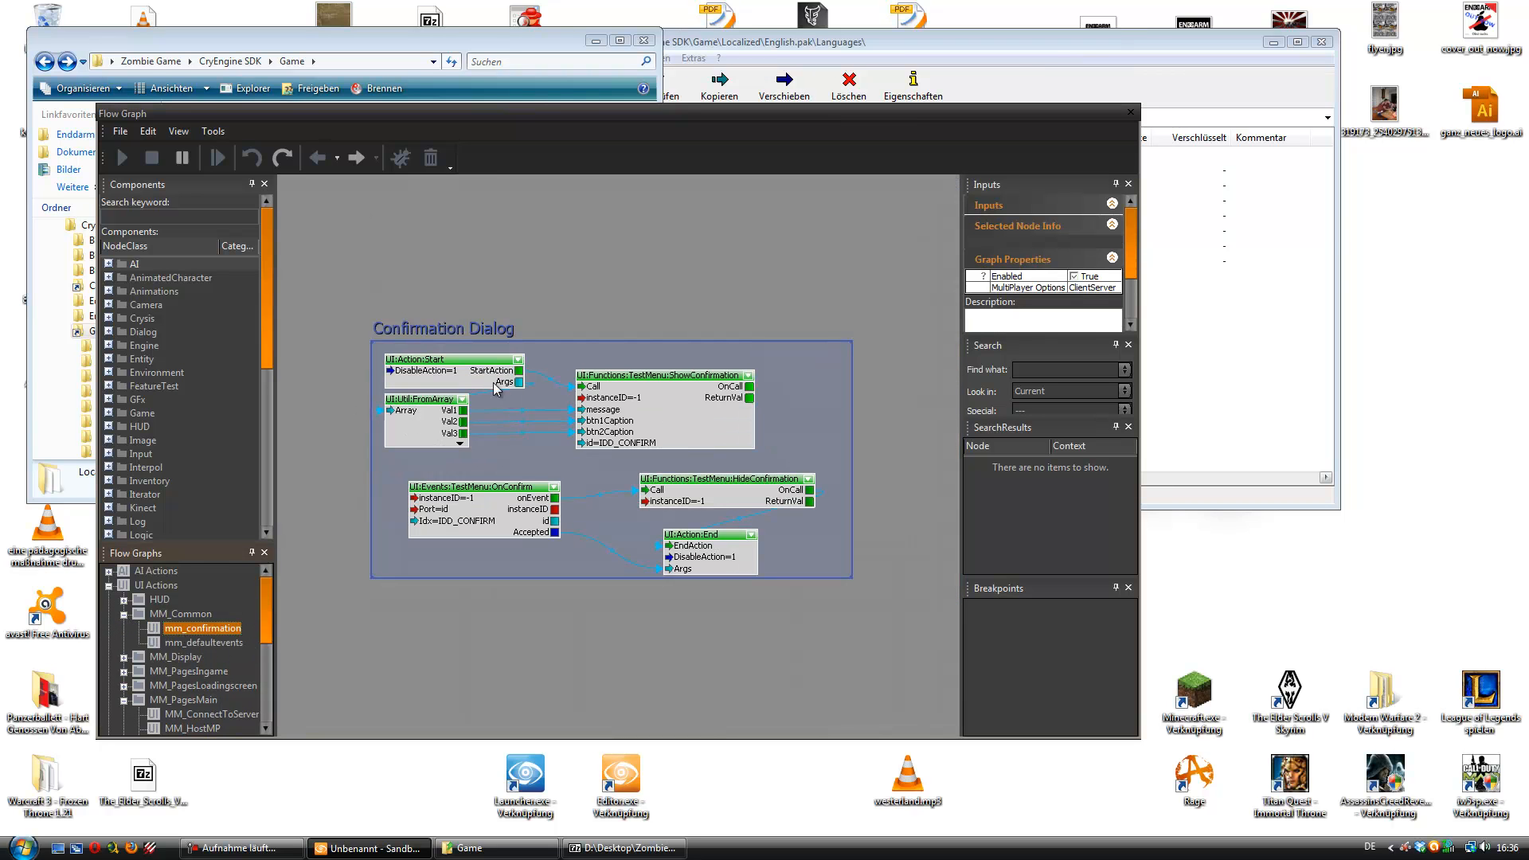
mouse_move(450, 361)
mouse_down()
mouse_move(331, 345)
mouse_move(465, 358)
mouse_move(430, 359)
mouse_up()
click(421, 402)
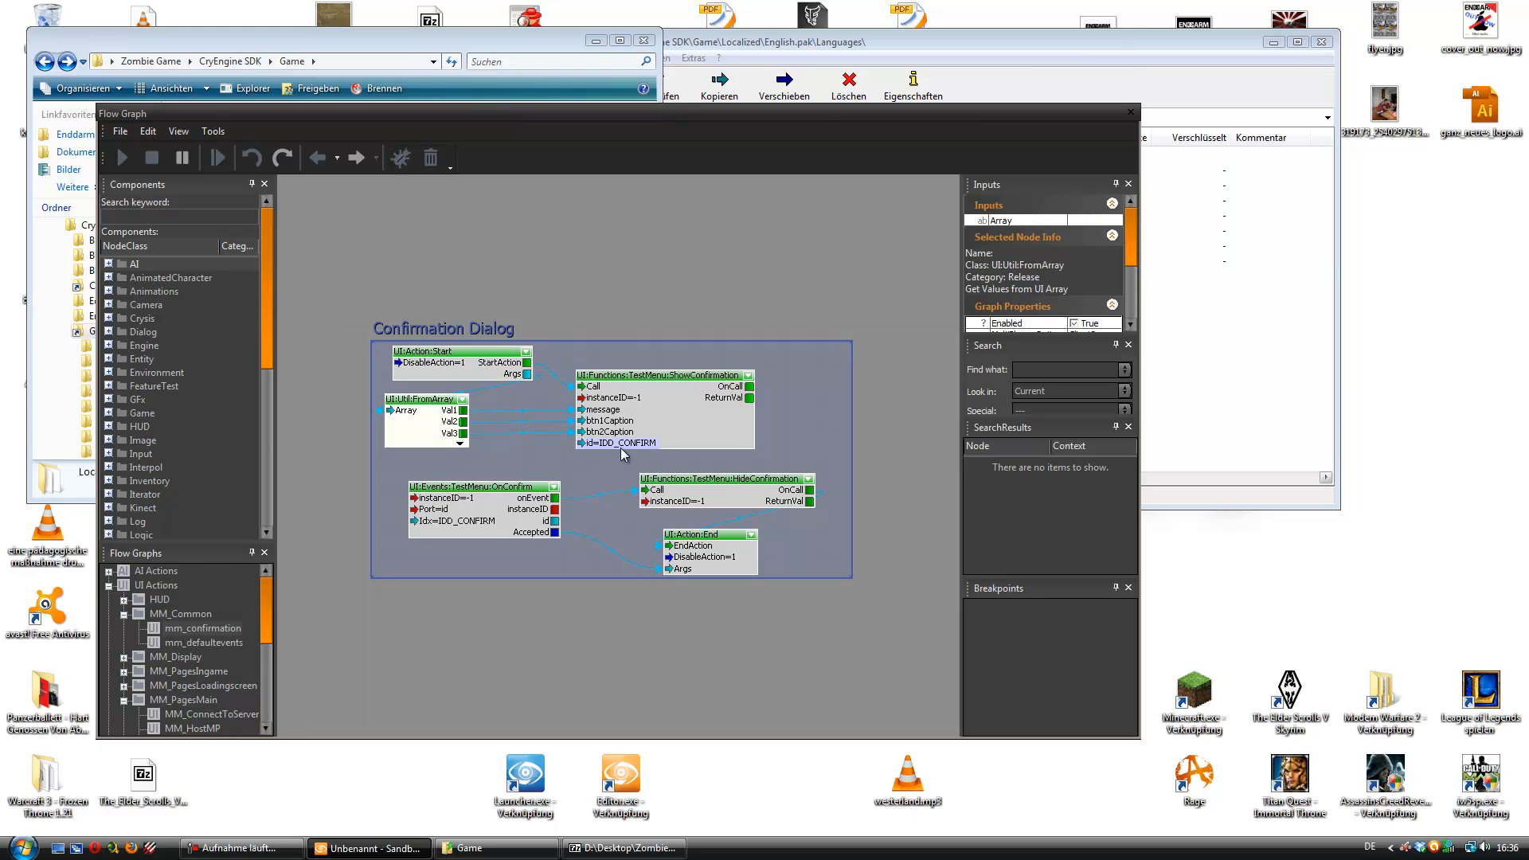
click(637, 381)
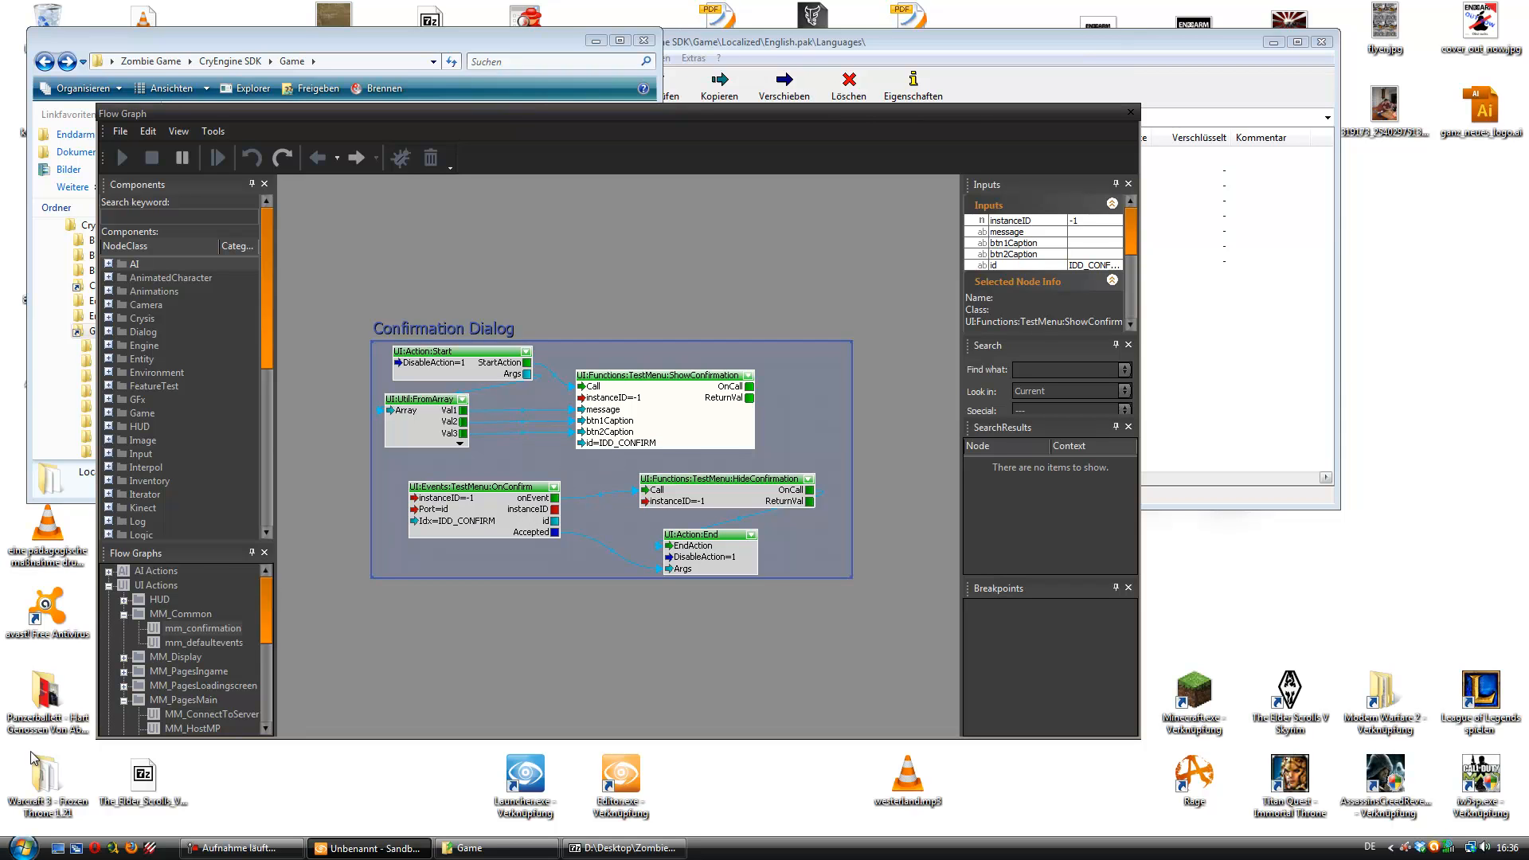
- Reopen the MM_Main graph and inspect the UI:Functions:TestMenu:SetupScreen node in the Setup page group
drag(266, 623, 269, 653)
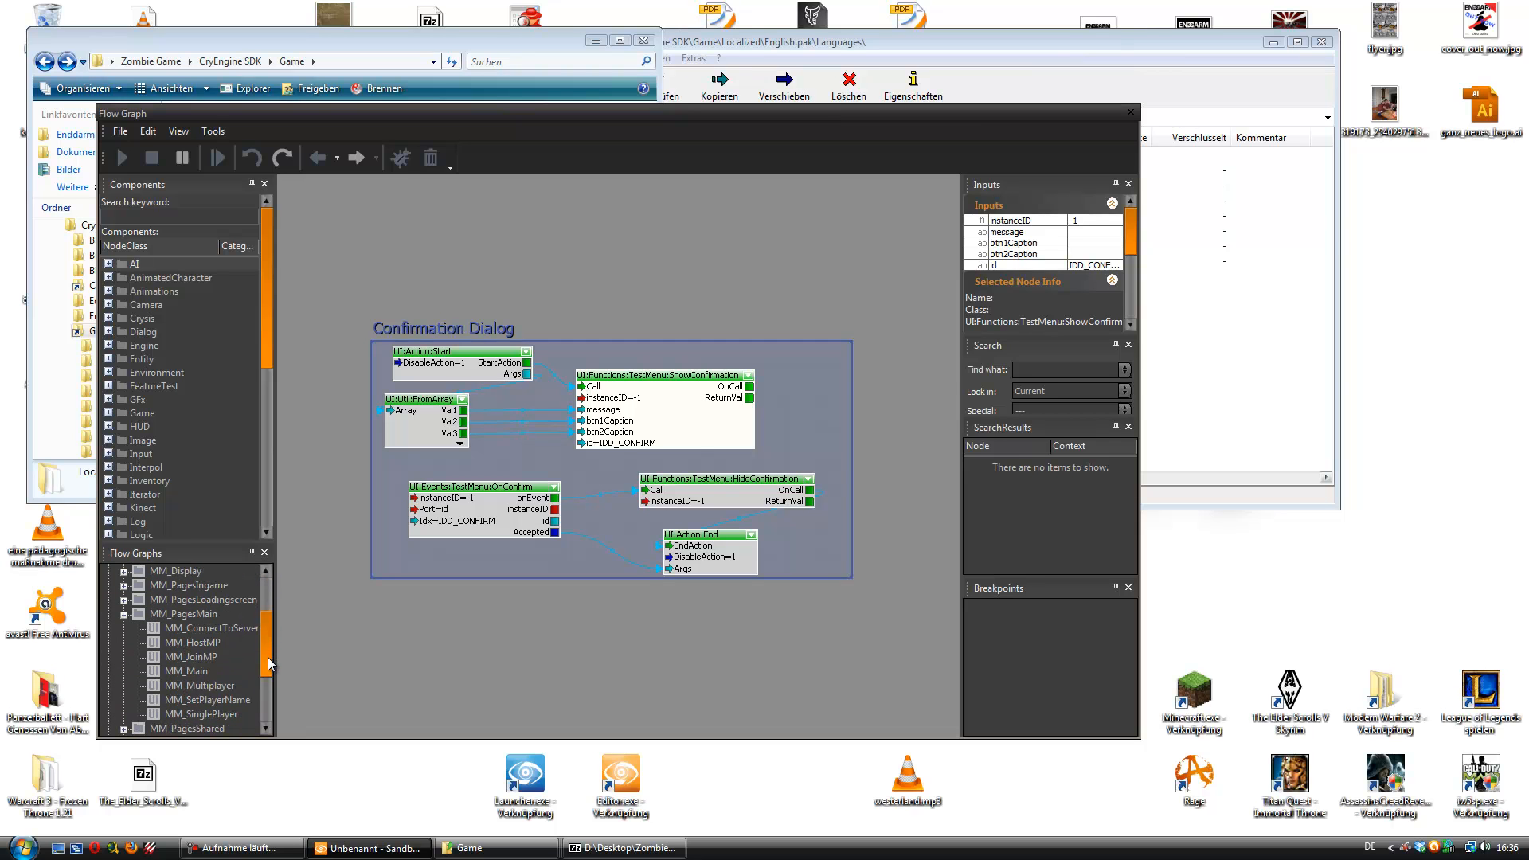
click(199, 672)
right_drag(401, 609, 684, 609)
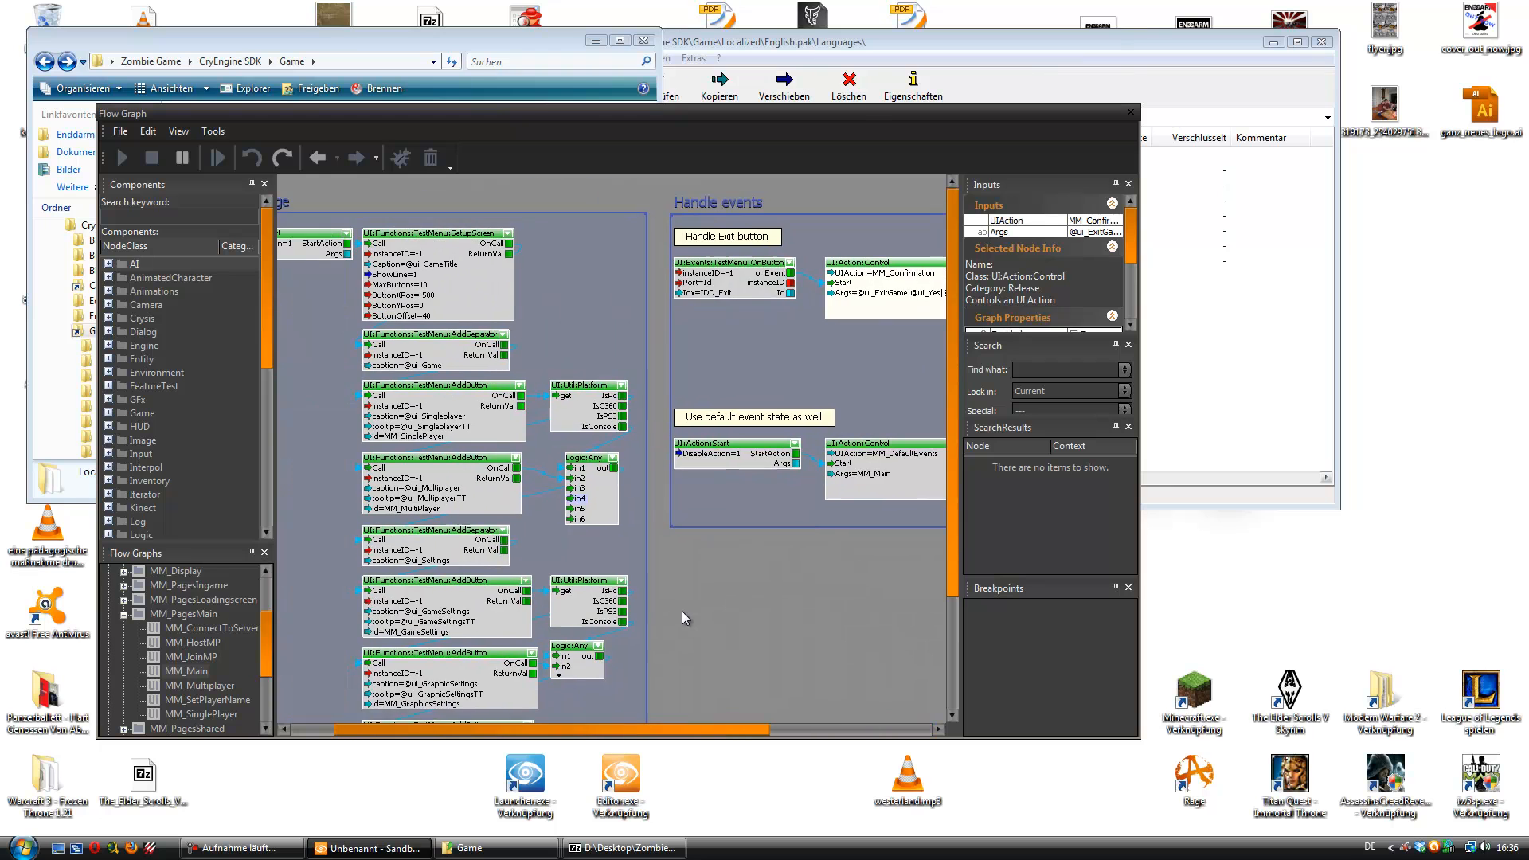
right_drag(436, 548, 593, 683)
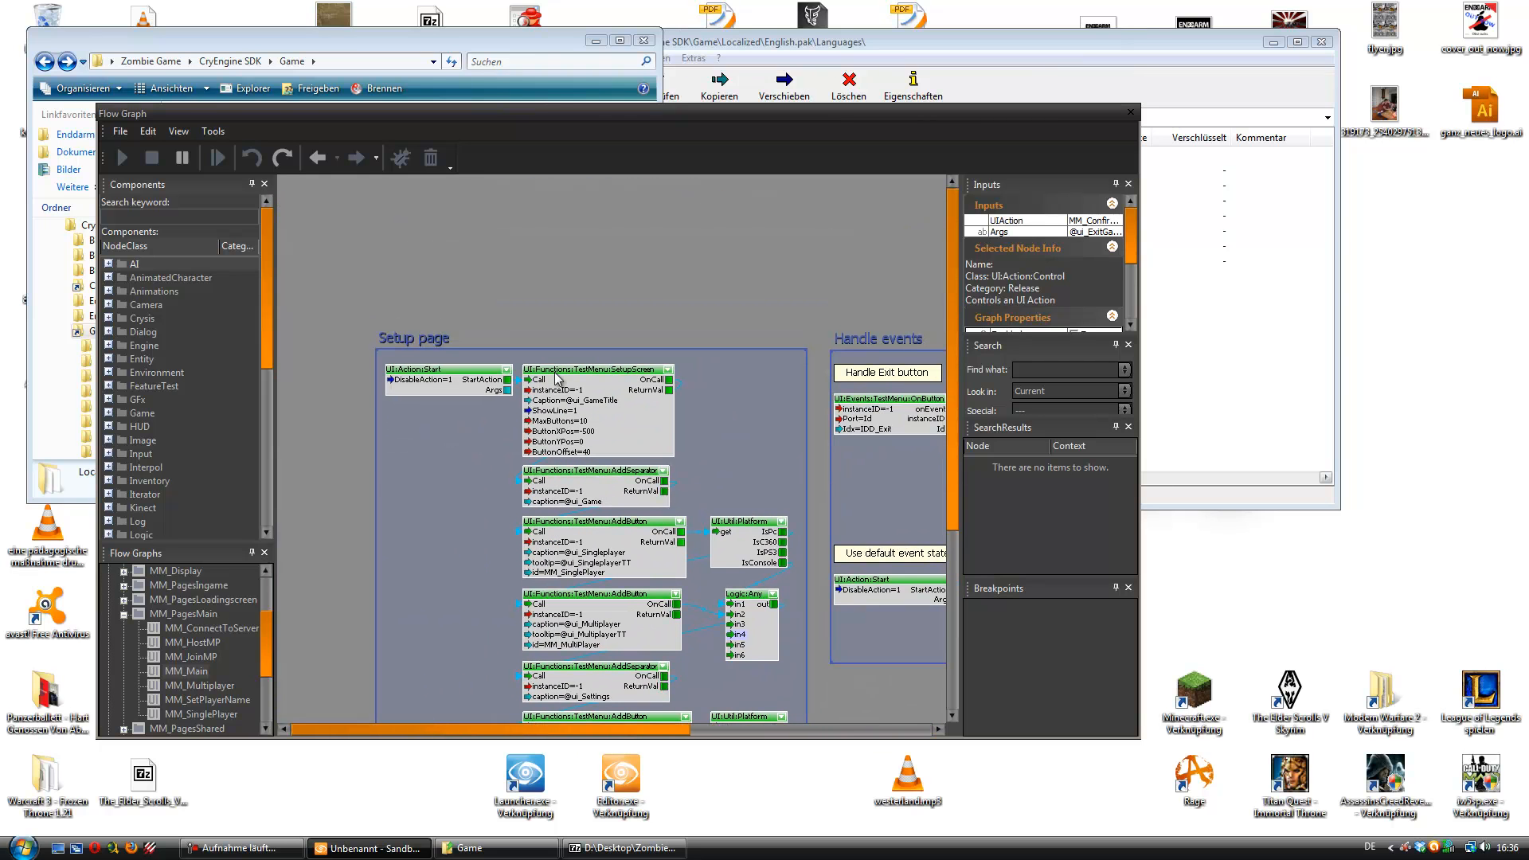
click(581, 370)
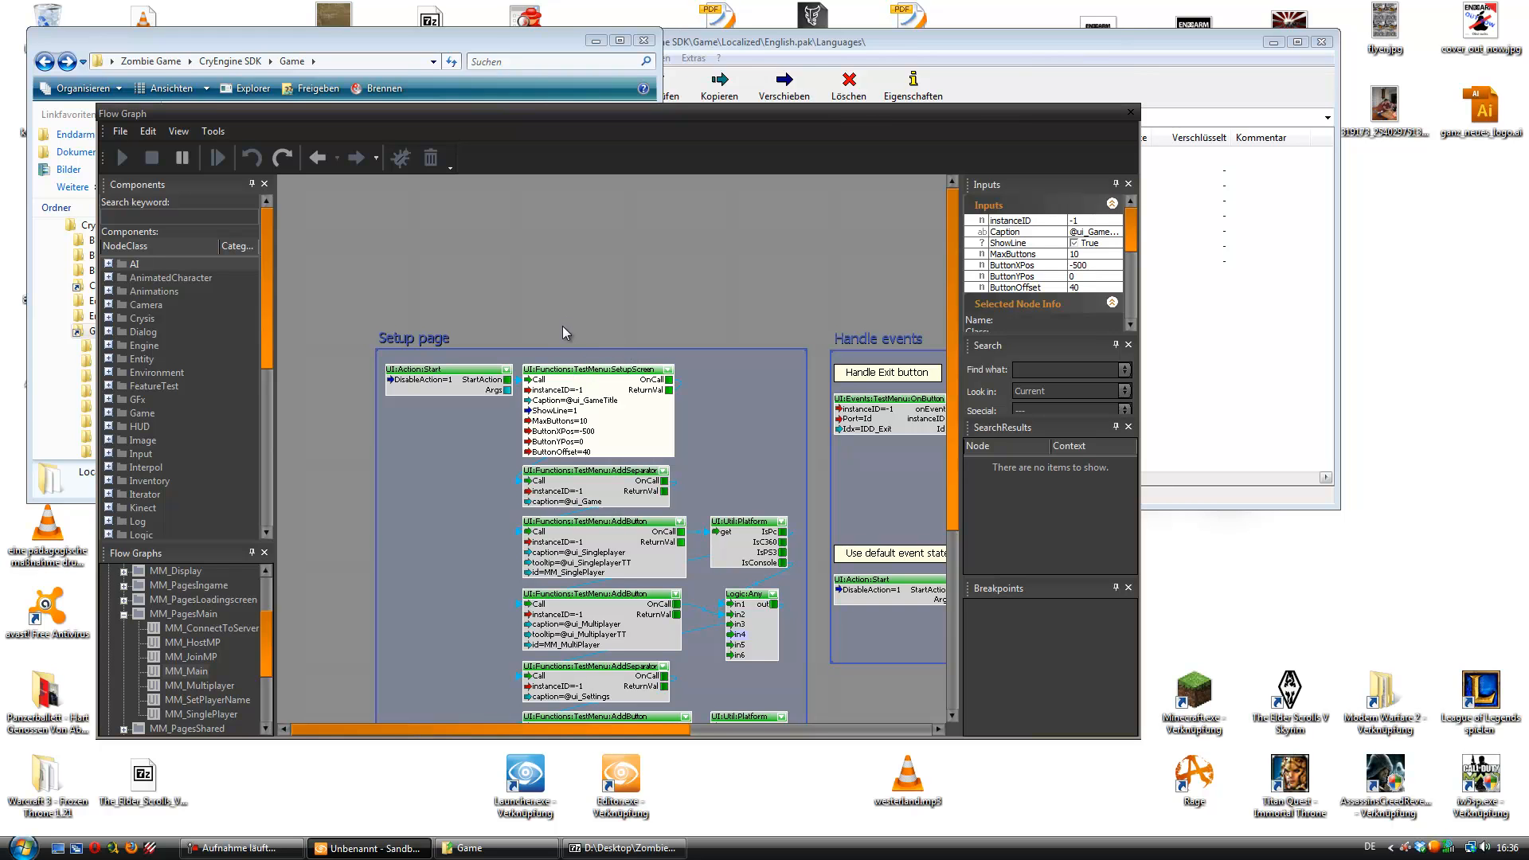
mouse_move(557, 373)
mouse_down()
mouse_move(632, 383)
mouse_move(607, 359)
mouse_move(570, 379)
mouse_up()
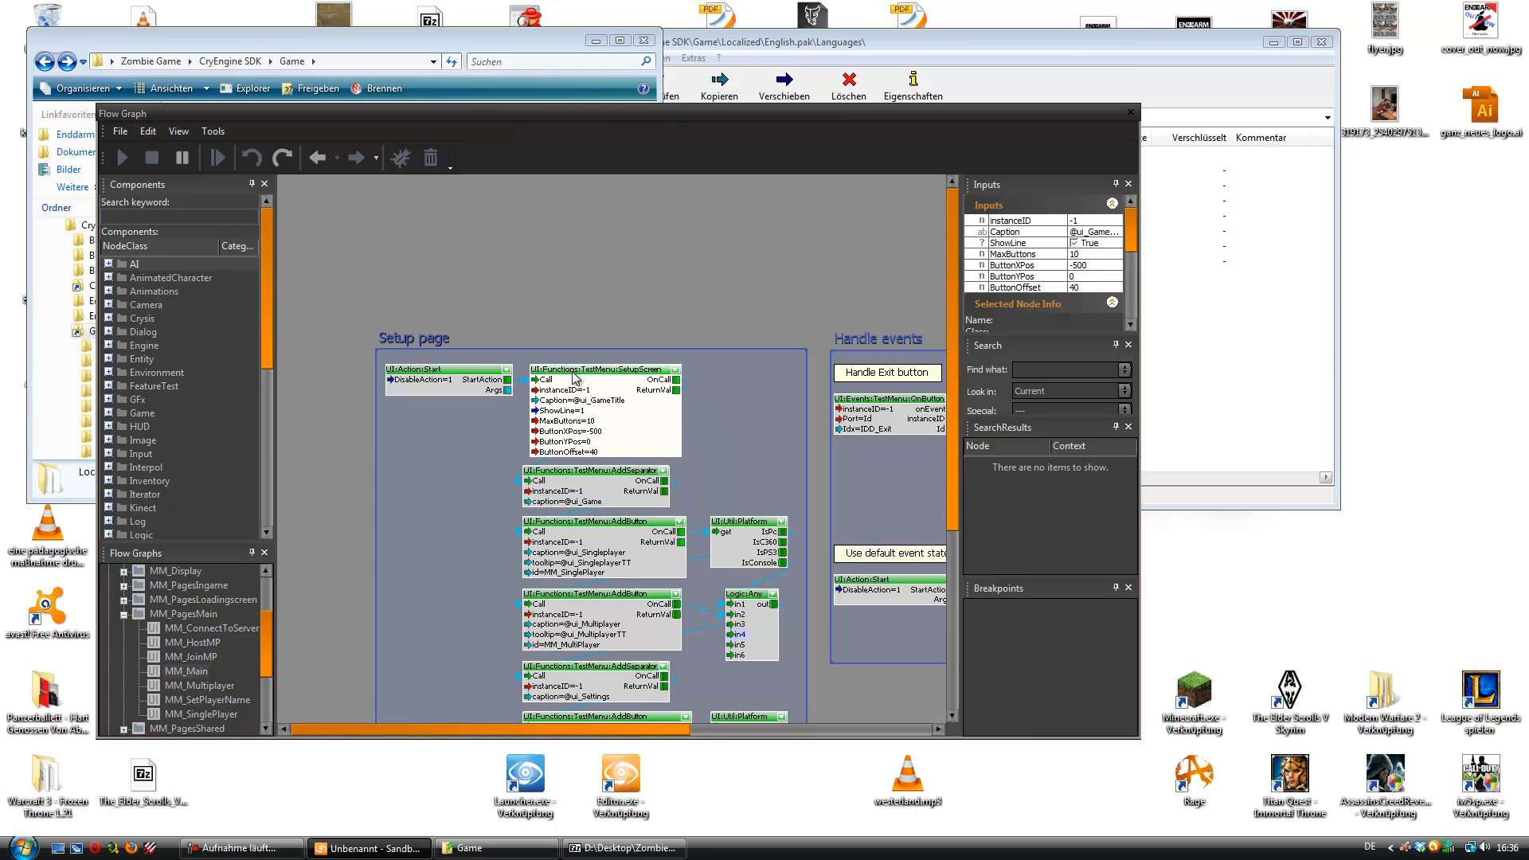
- Look through the TestMenu functions that can be added as UI nodes, and align the SetupScreen node with the nodes below it
right_click(584, 296)
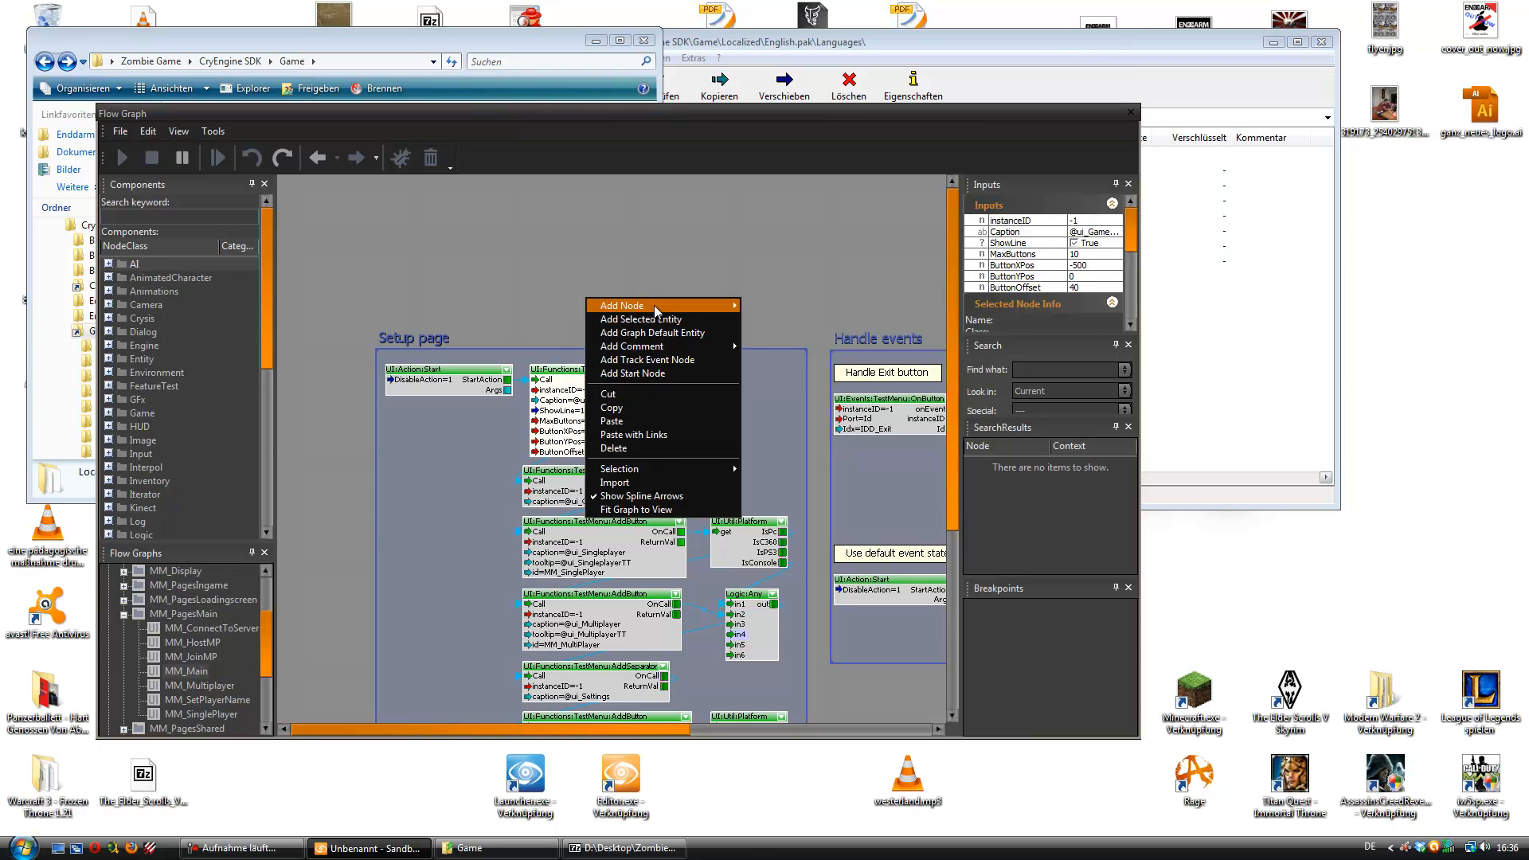
mouse_move(653, 305)
mouse_move(821, 783)
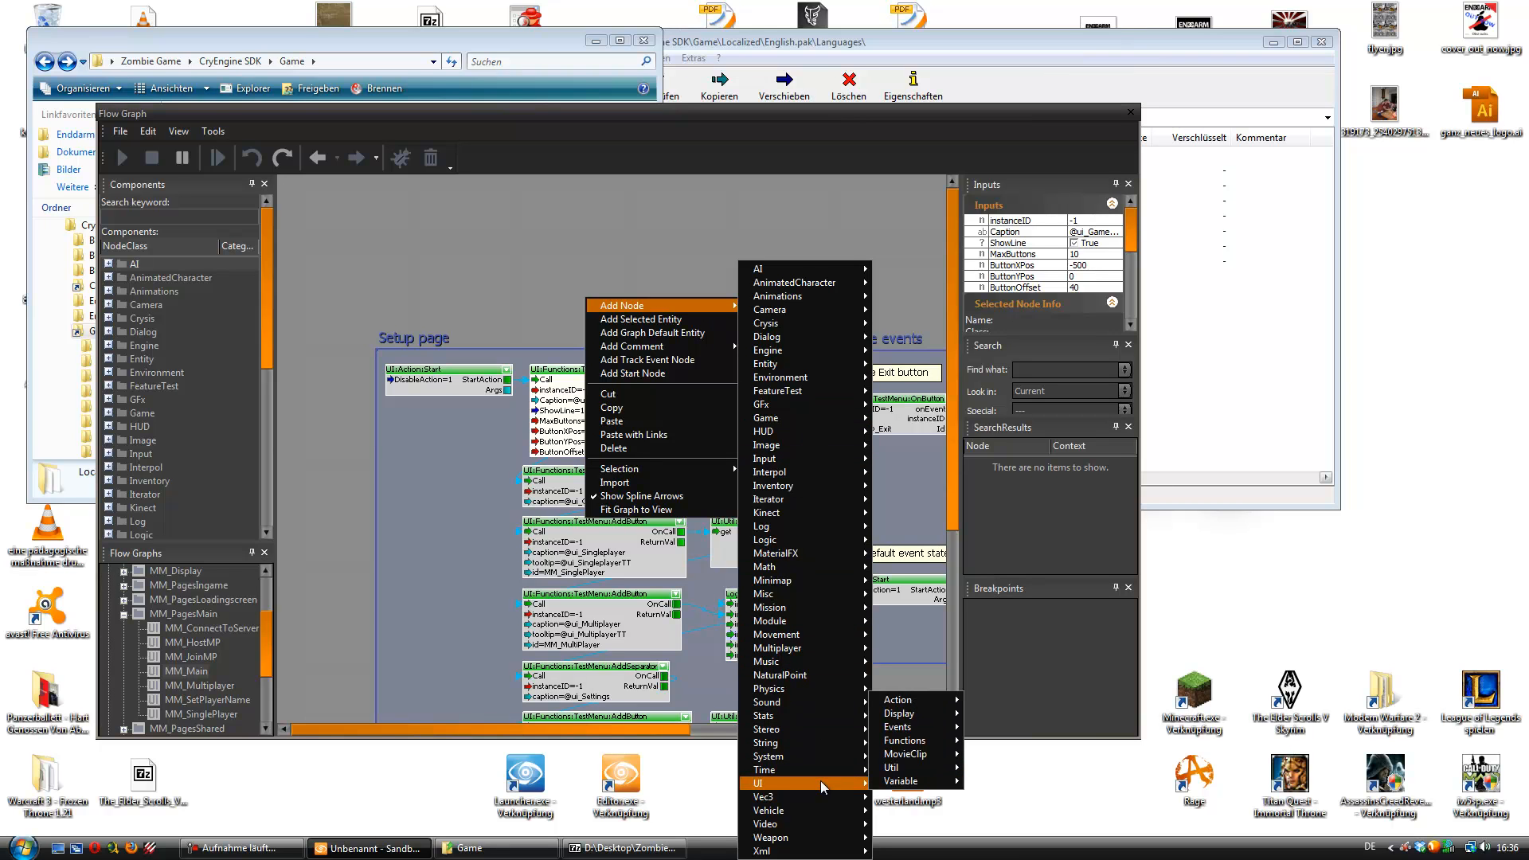
mouse_move(913, 720)
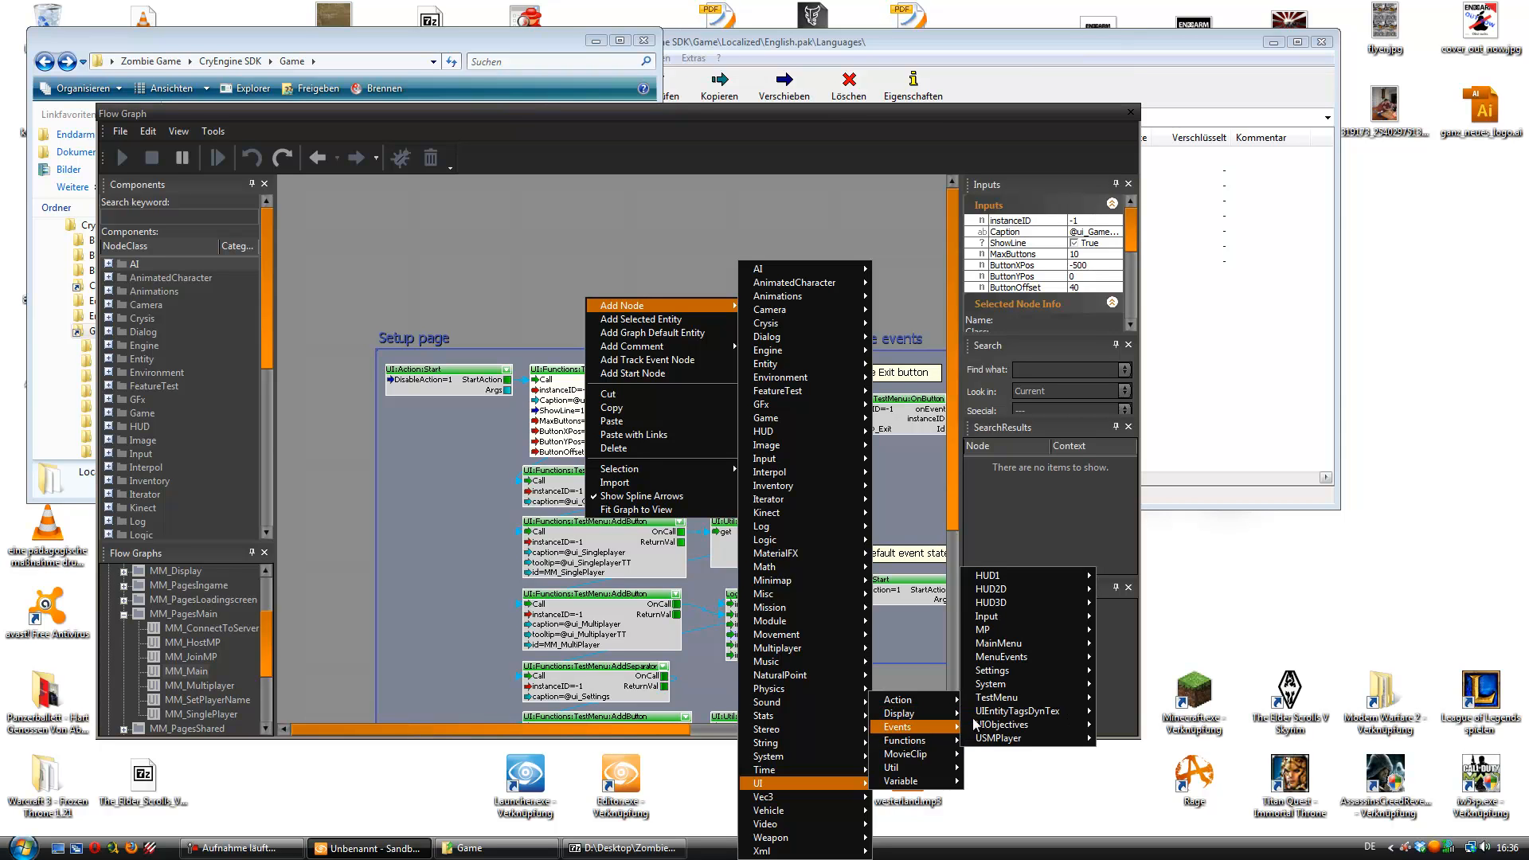
mouse_move(1008, 701)
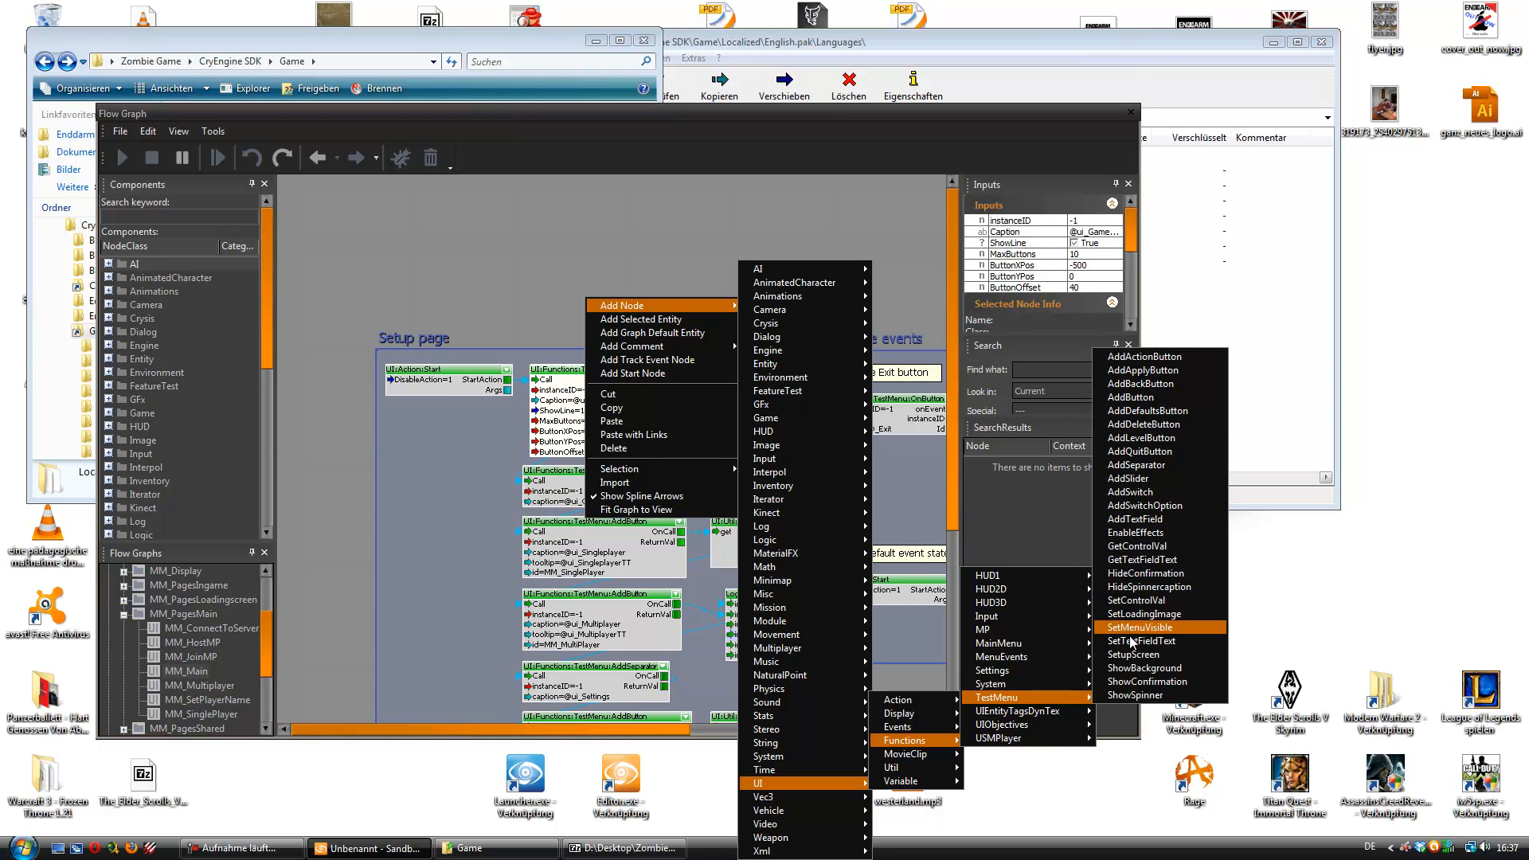
click(443, 512)
drag(601, 371, 592, 377)
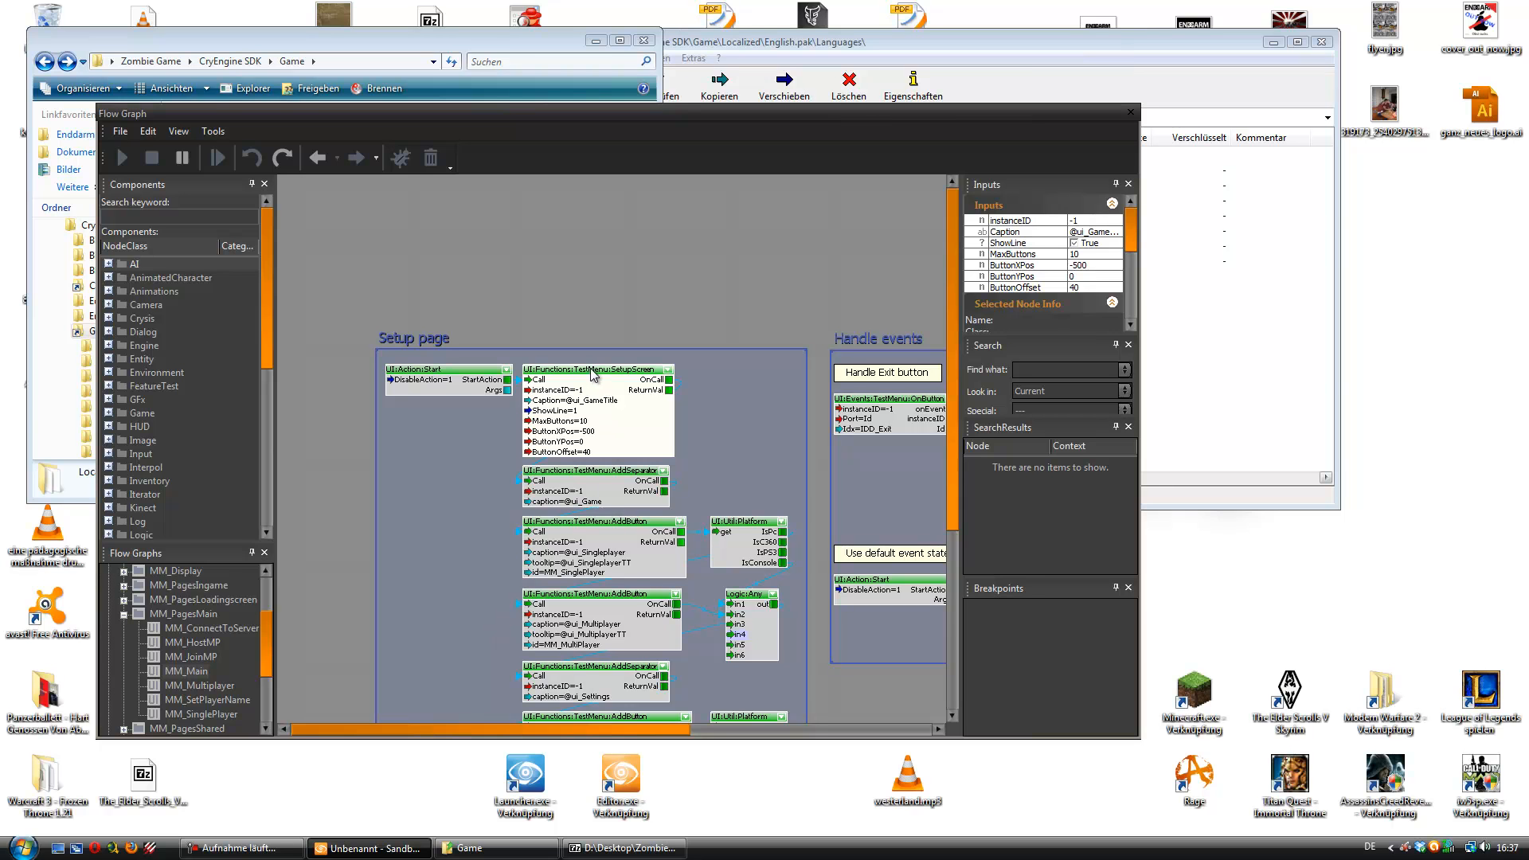
right_drag(486, 581, 432, 436)
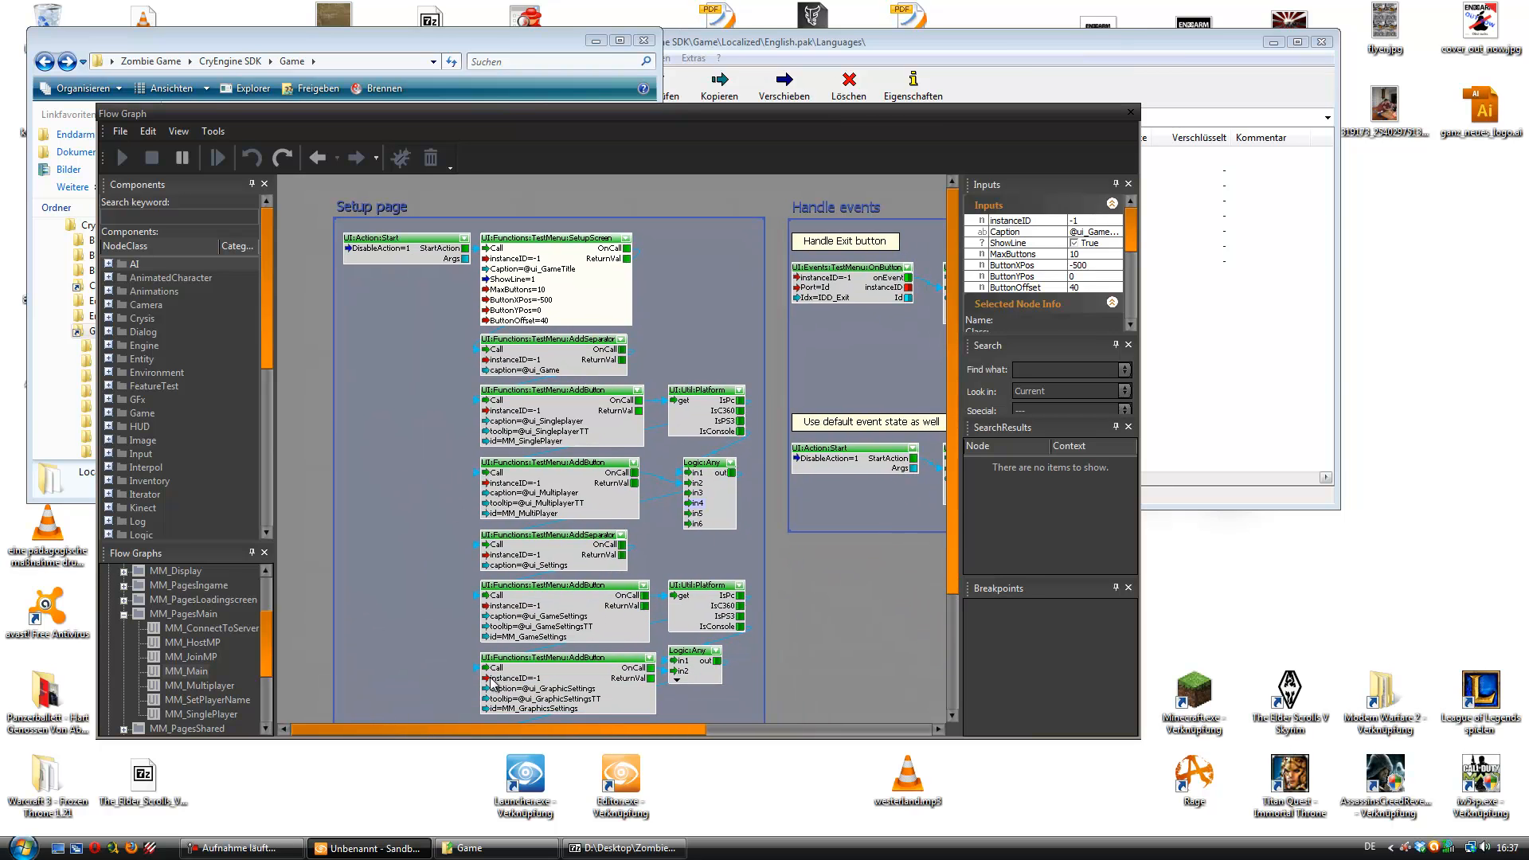
- Switch to Windows Explorer and open the GameData.pak archive from the Game folder
click(509, 849)
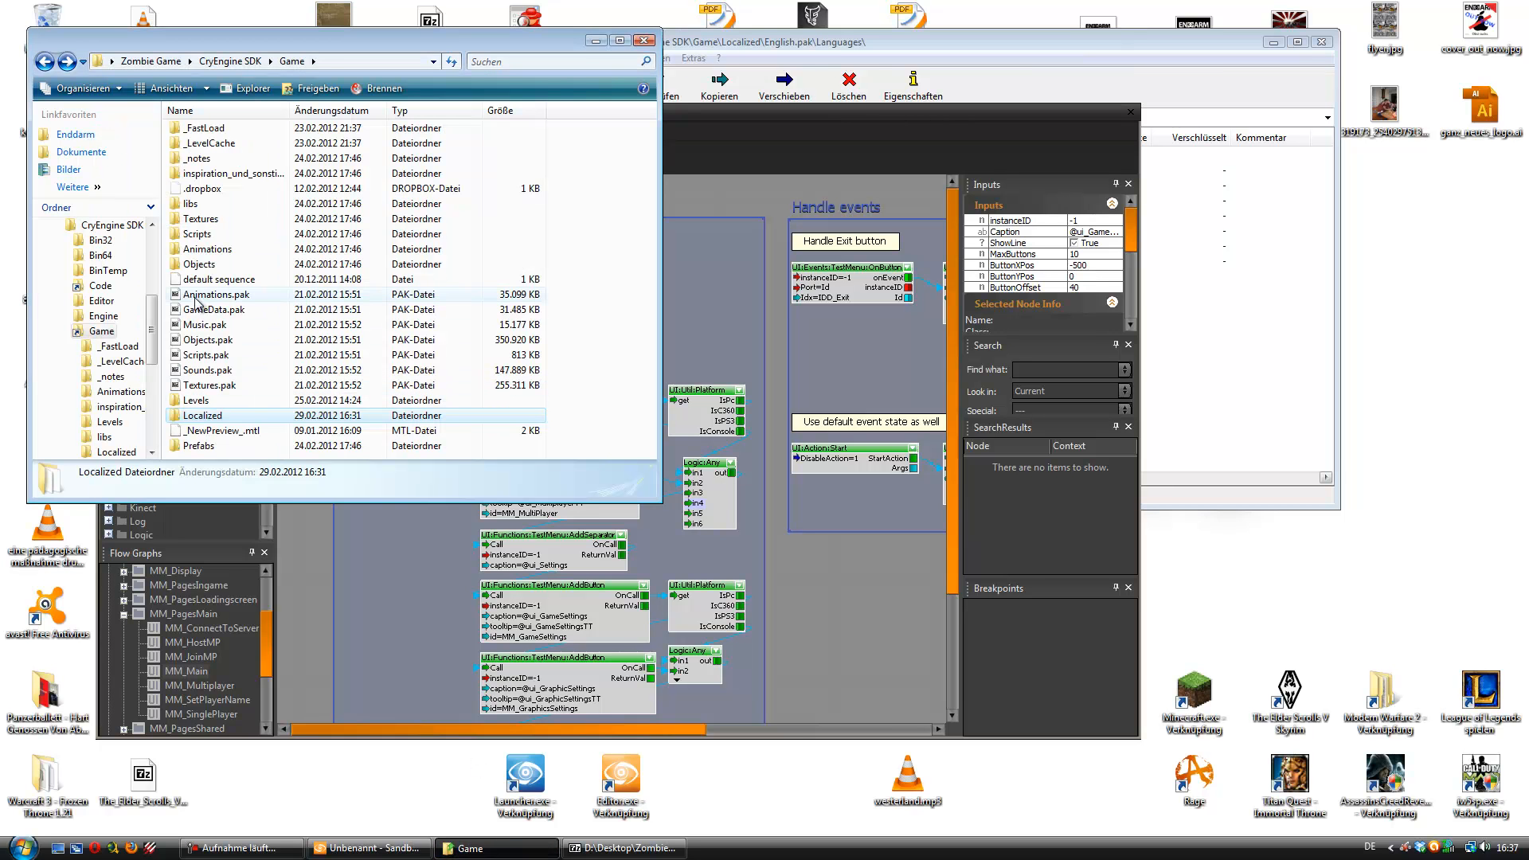
double_click(191, 204)
key(BackSpace)
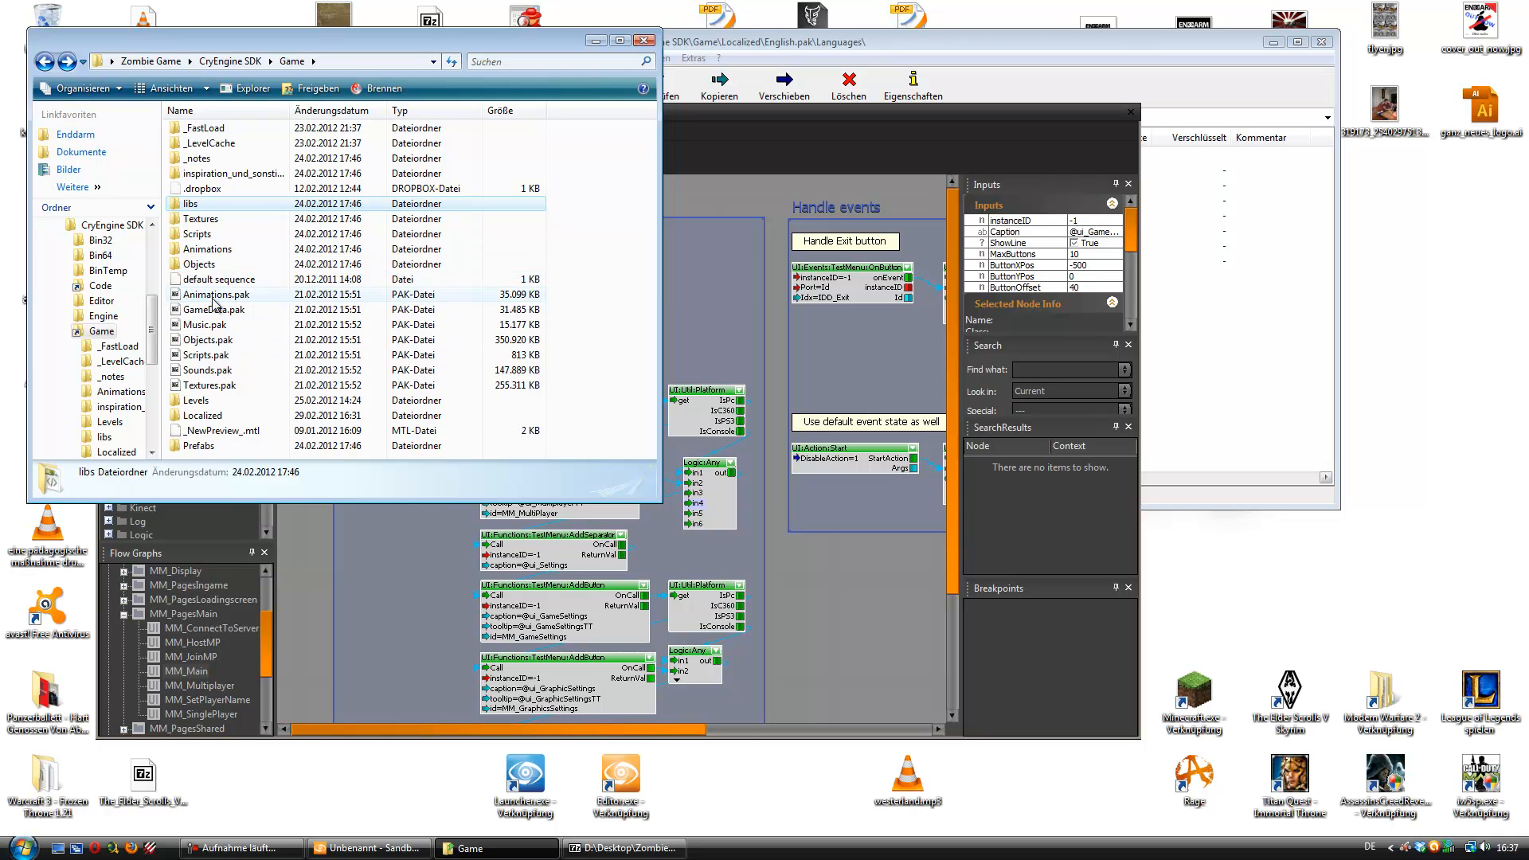
click(221, 310)
double_click(222, 312)
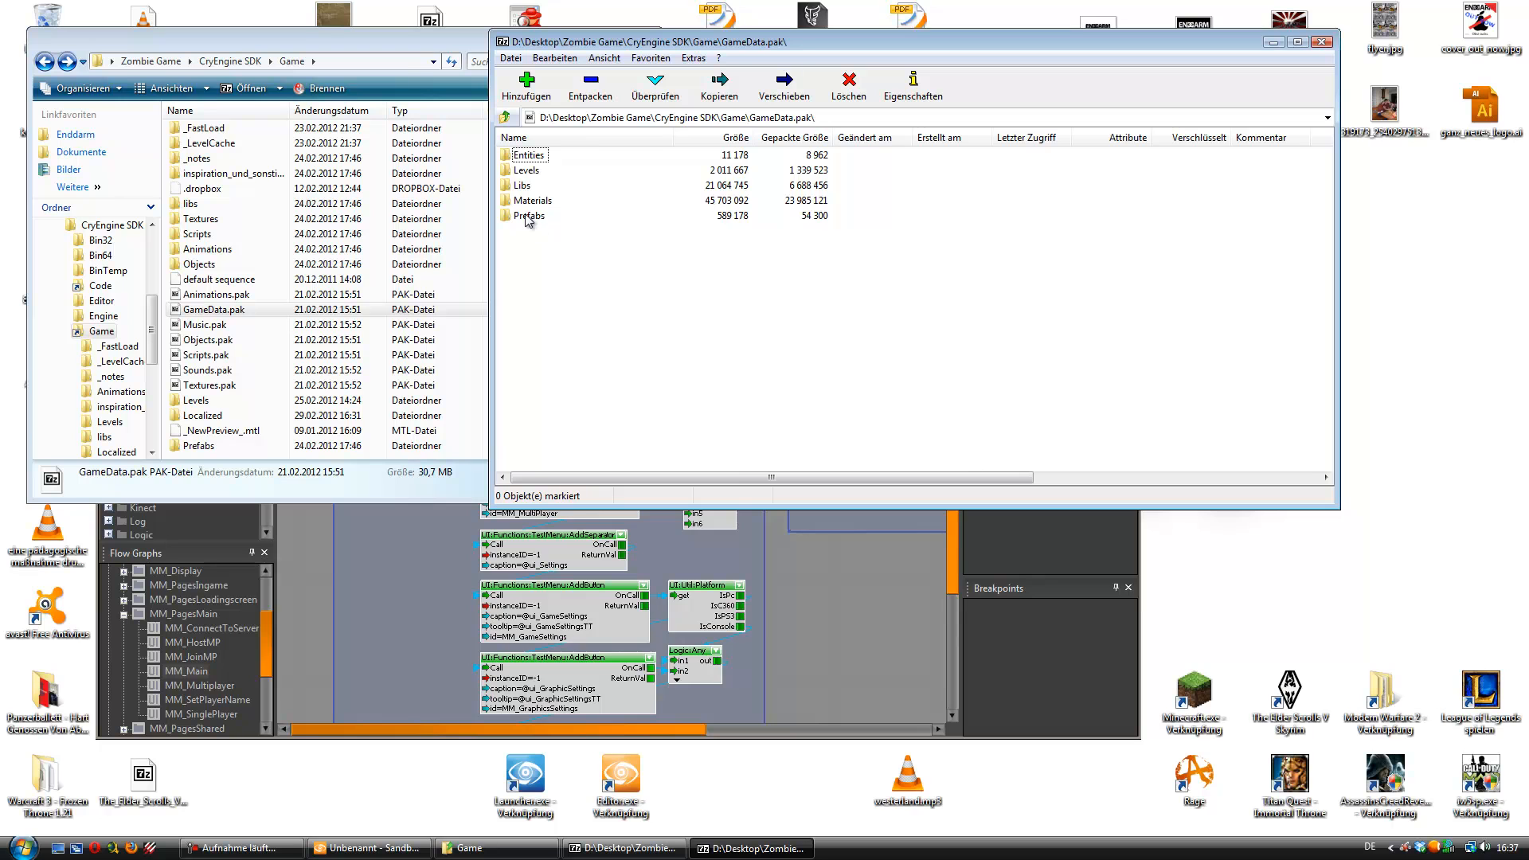
- Browse to the Libs\UI\UIElements folder inside the GameData.pak archive
double_click(524, 186)
click(585, 353)
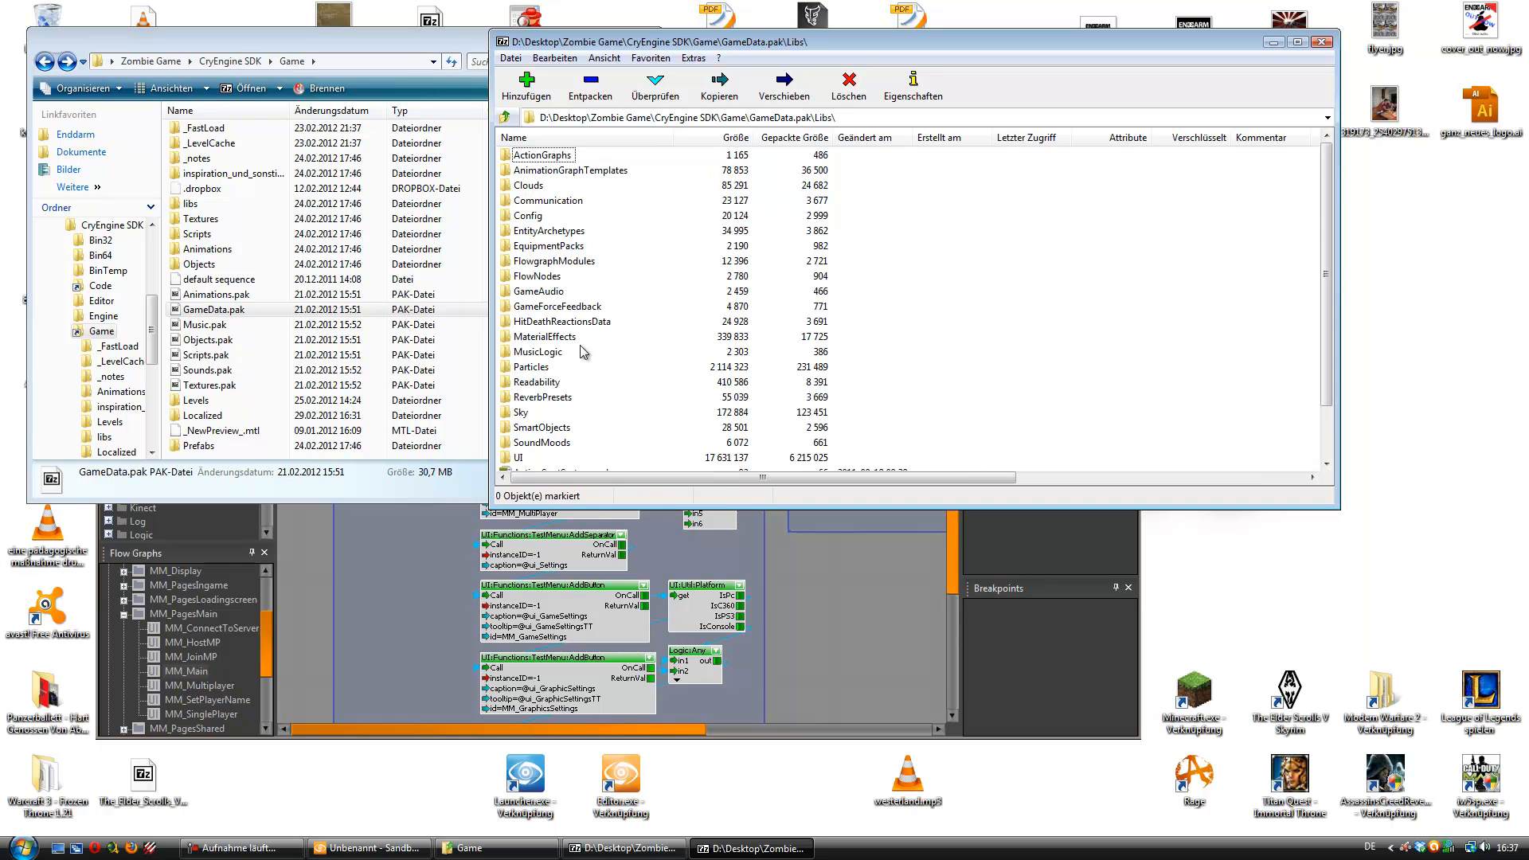
scroll(585, 354, down, 2)
double_click(518, 397)
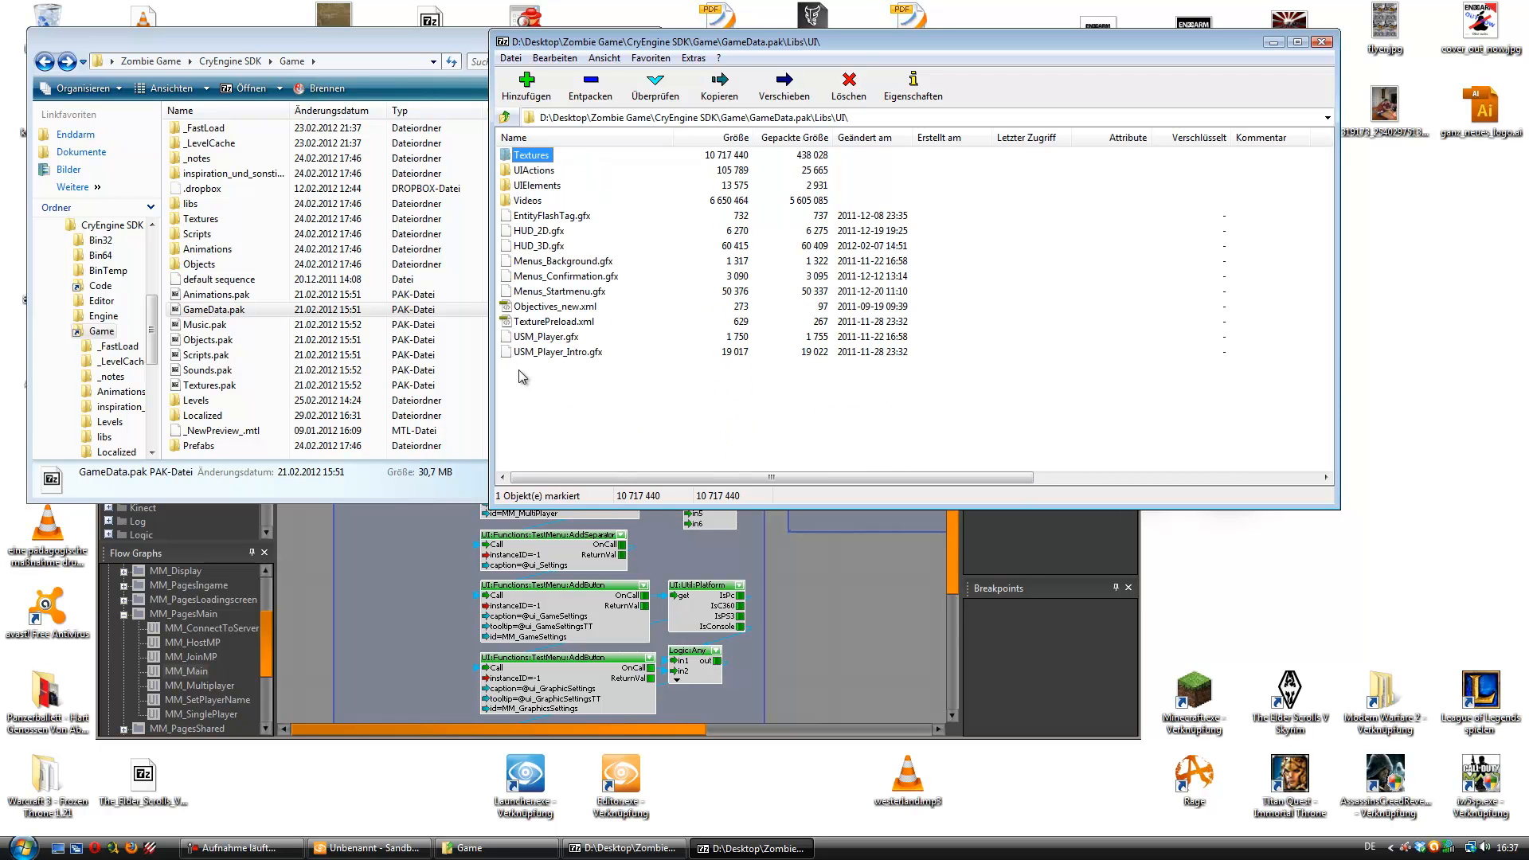
double_click(538, 186)
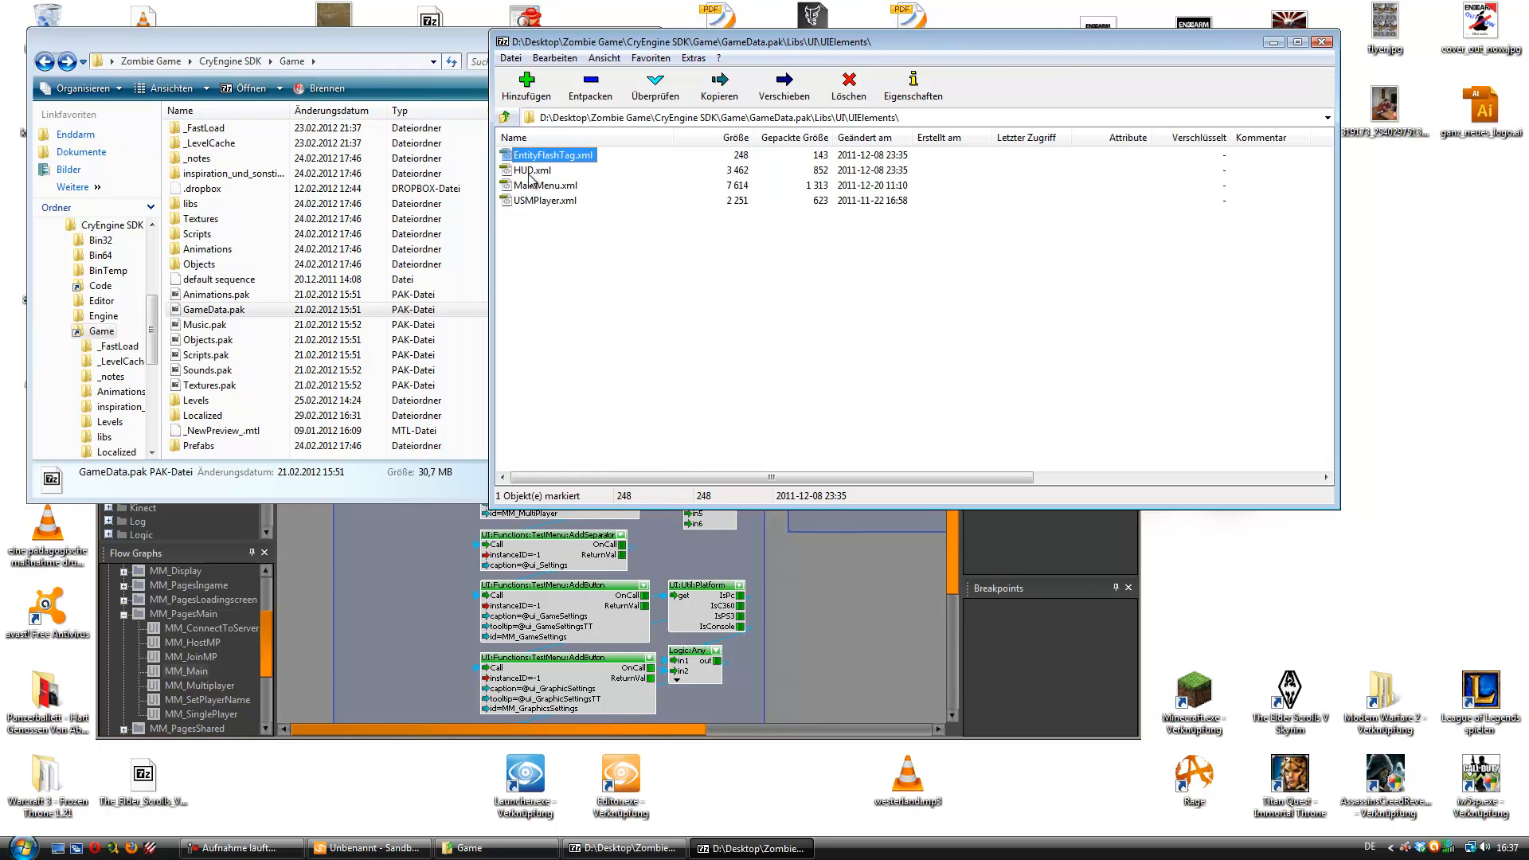
- Look over the archive's UI element definitions EntityFlashTag.xml, HUD.xml, MainMenu.xml and USMPlayer.xml, ending with MainMenu.xml selected
click(562, 185)
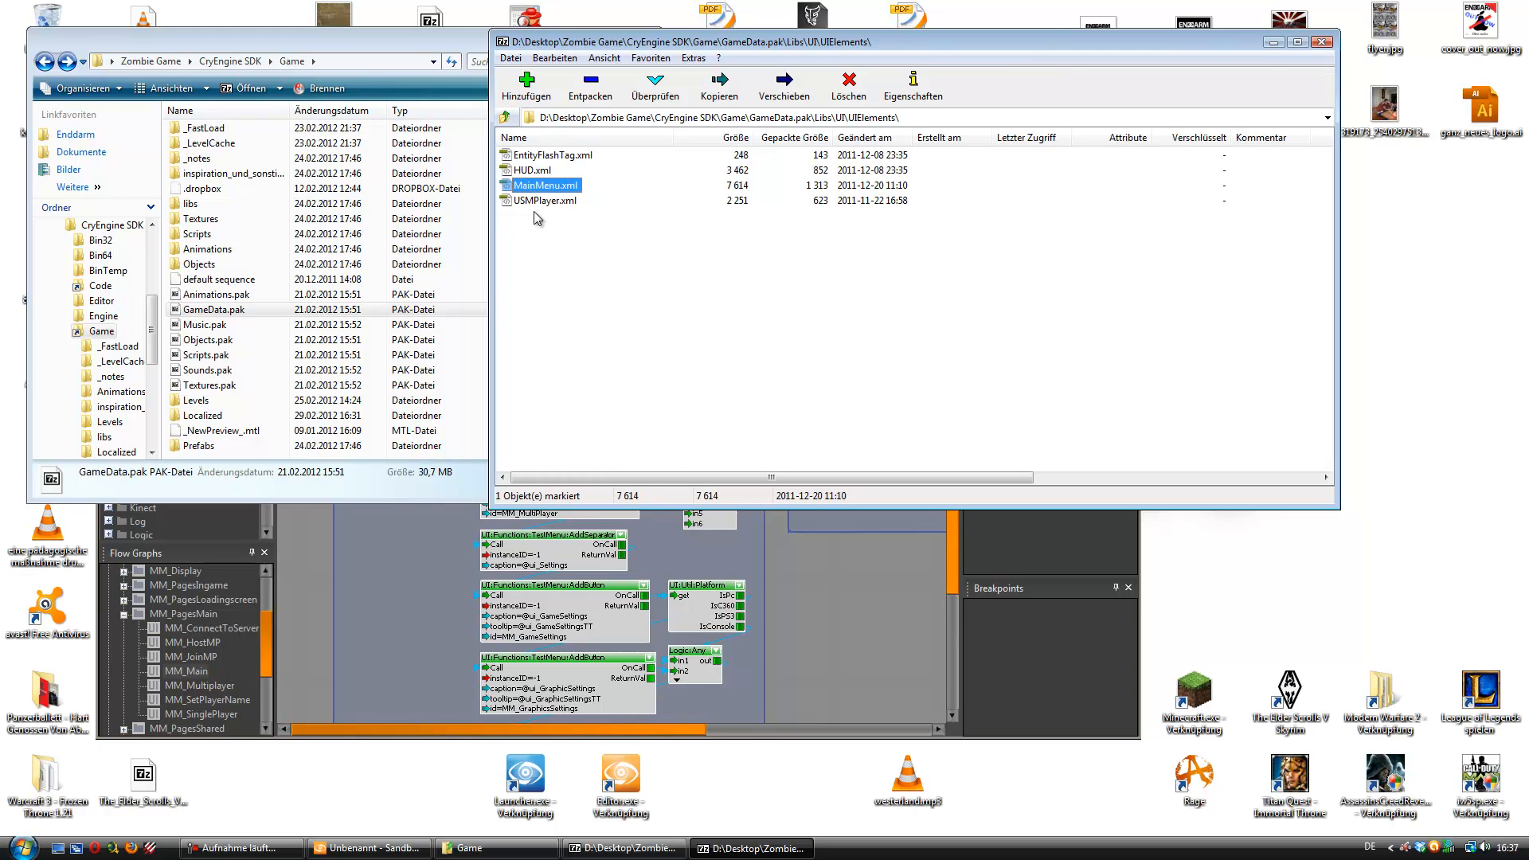
click(539, 203)
click(541, 185)
click(555, 158)
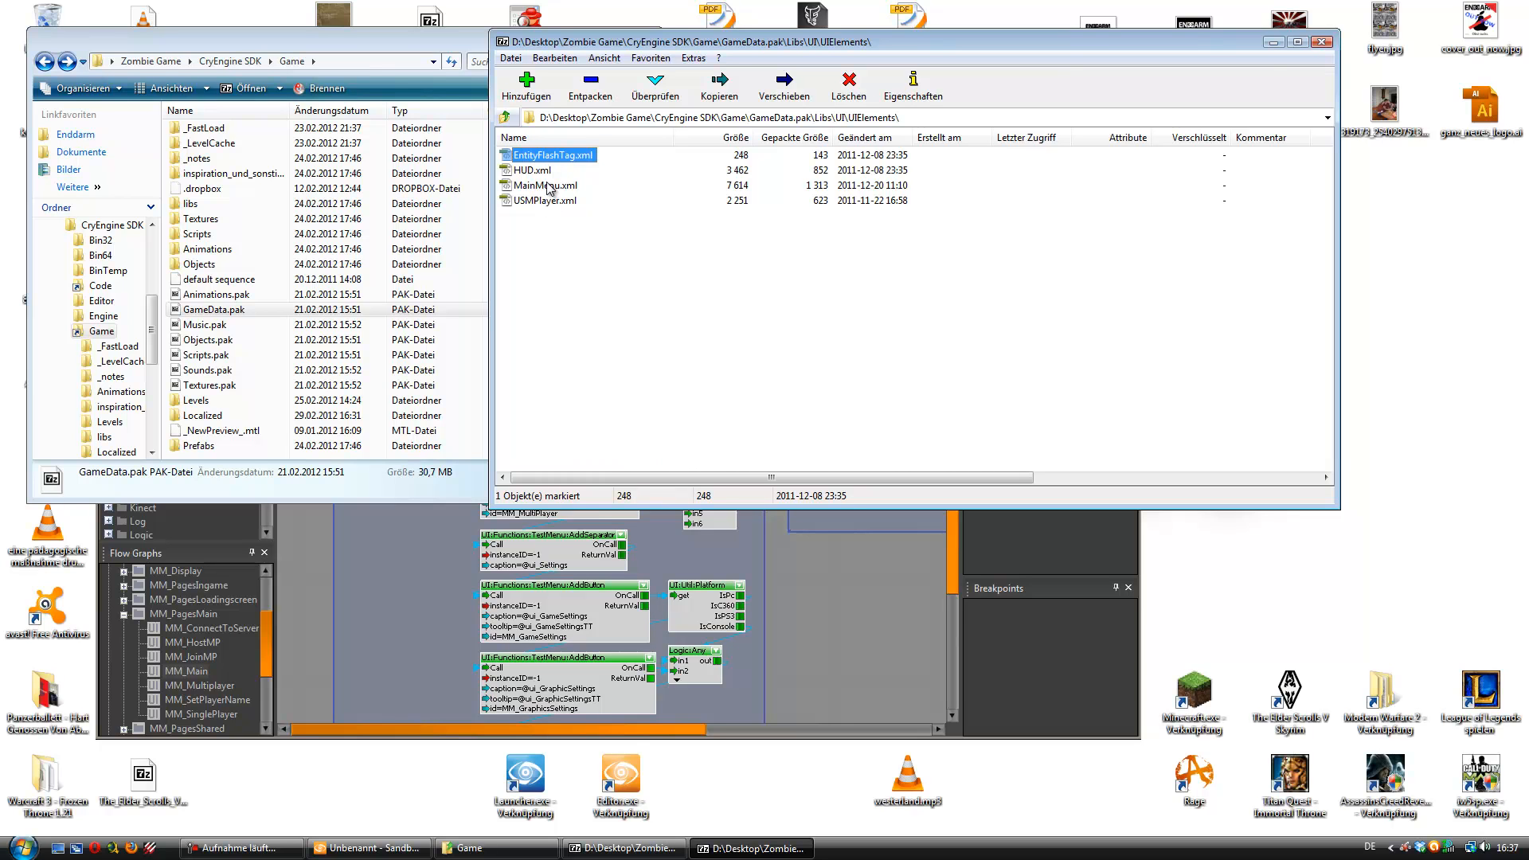
click(526, 170)
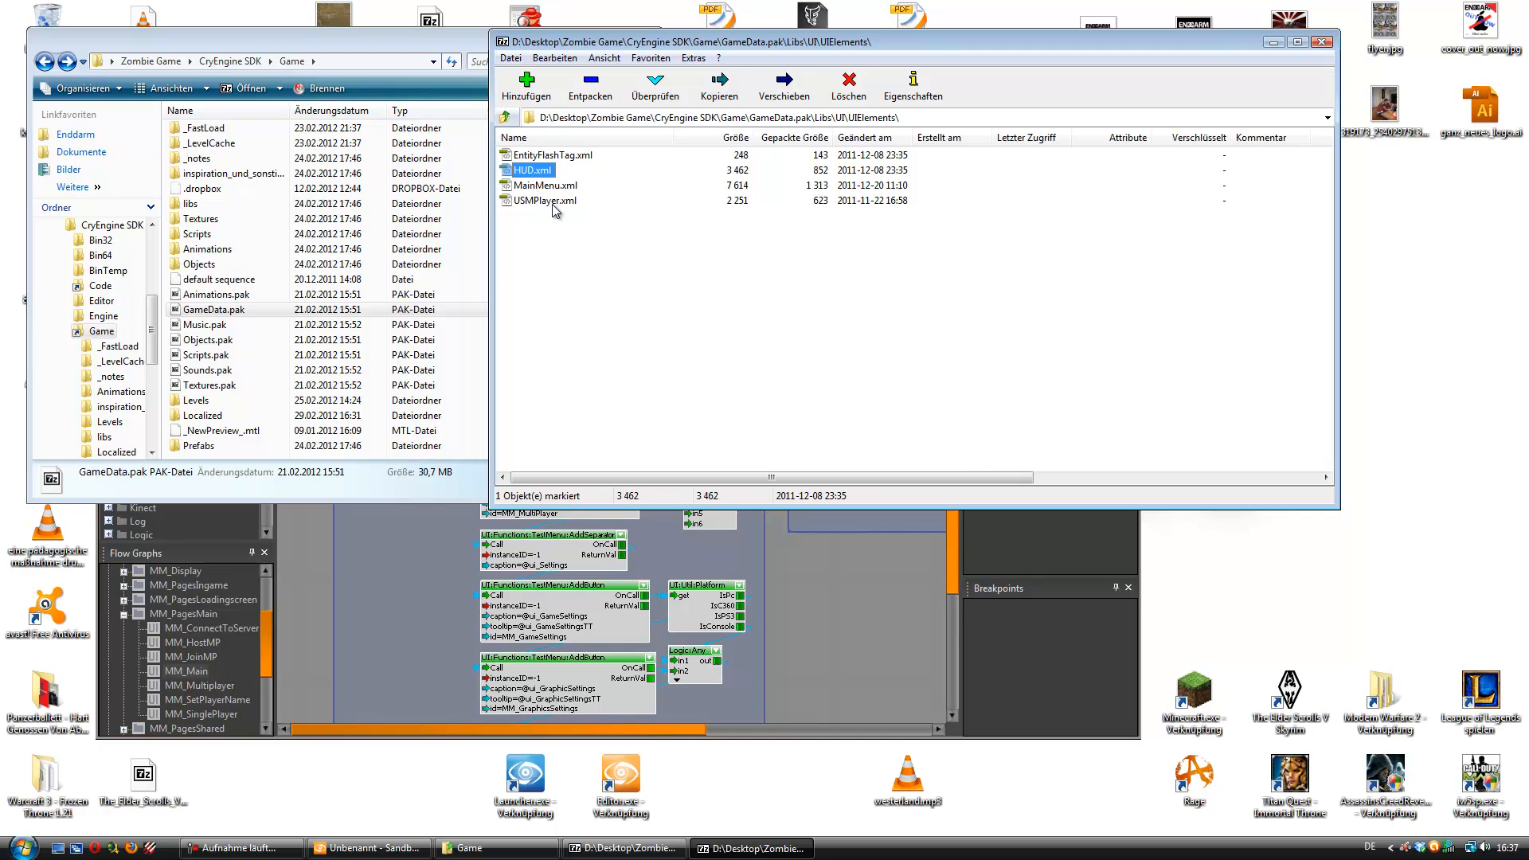
drag(547, 188, 521, 189)
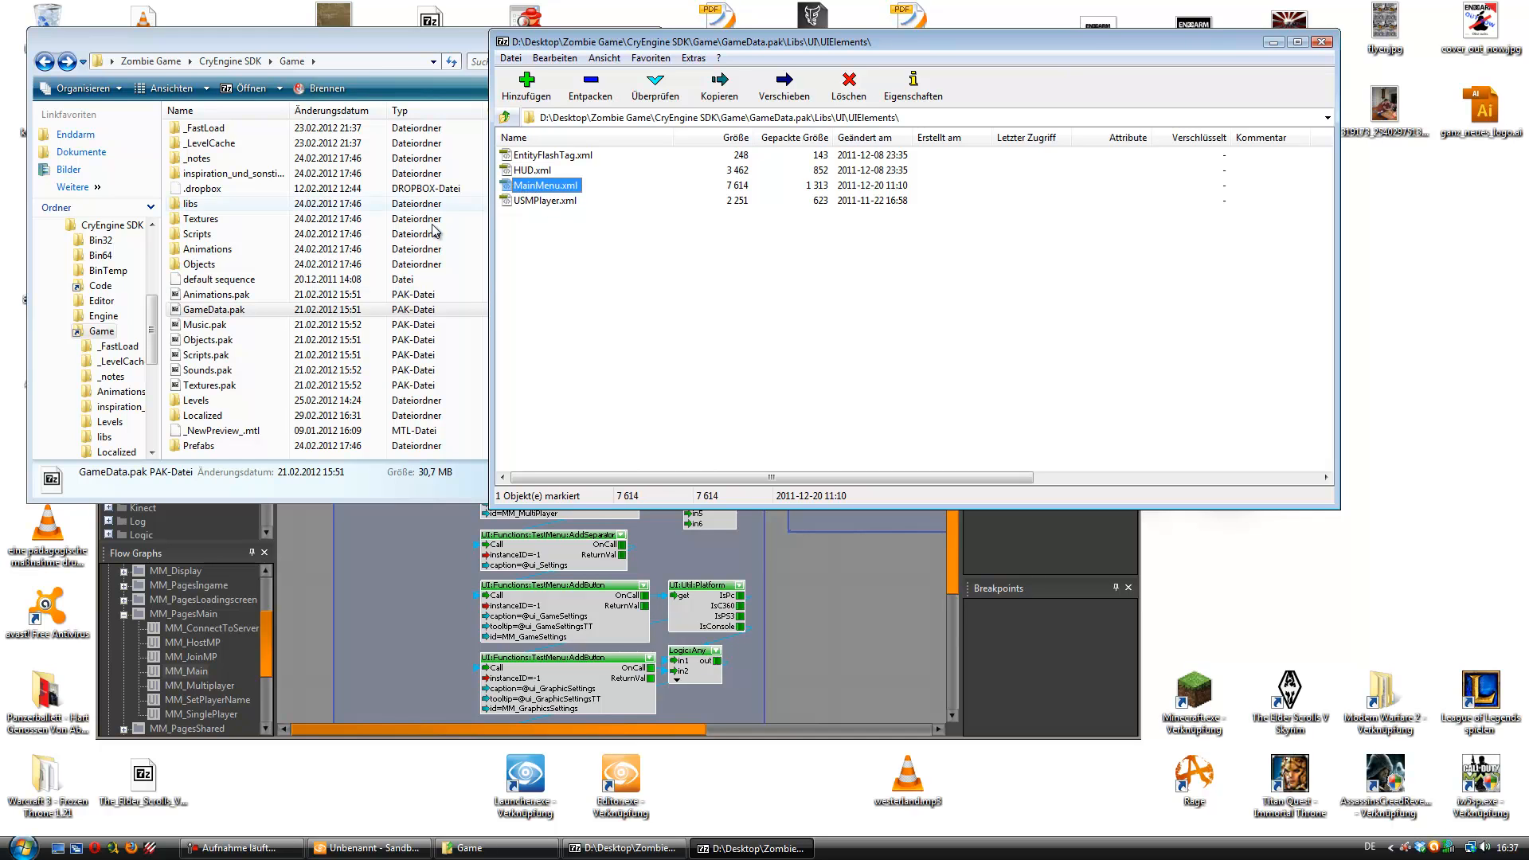
- Open testmenu.xml from the unpacked libs\UI\UIElements folder in Dreamweaver and highlight the UIElement name TestMenu
double_click(202, 201)
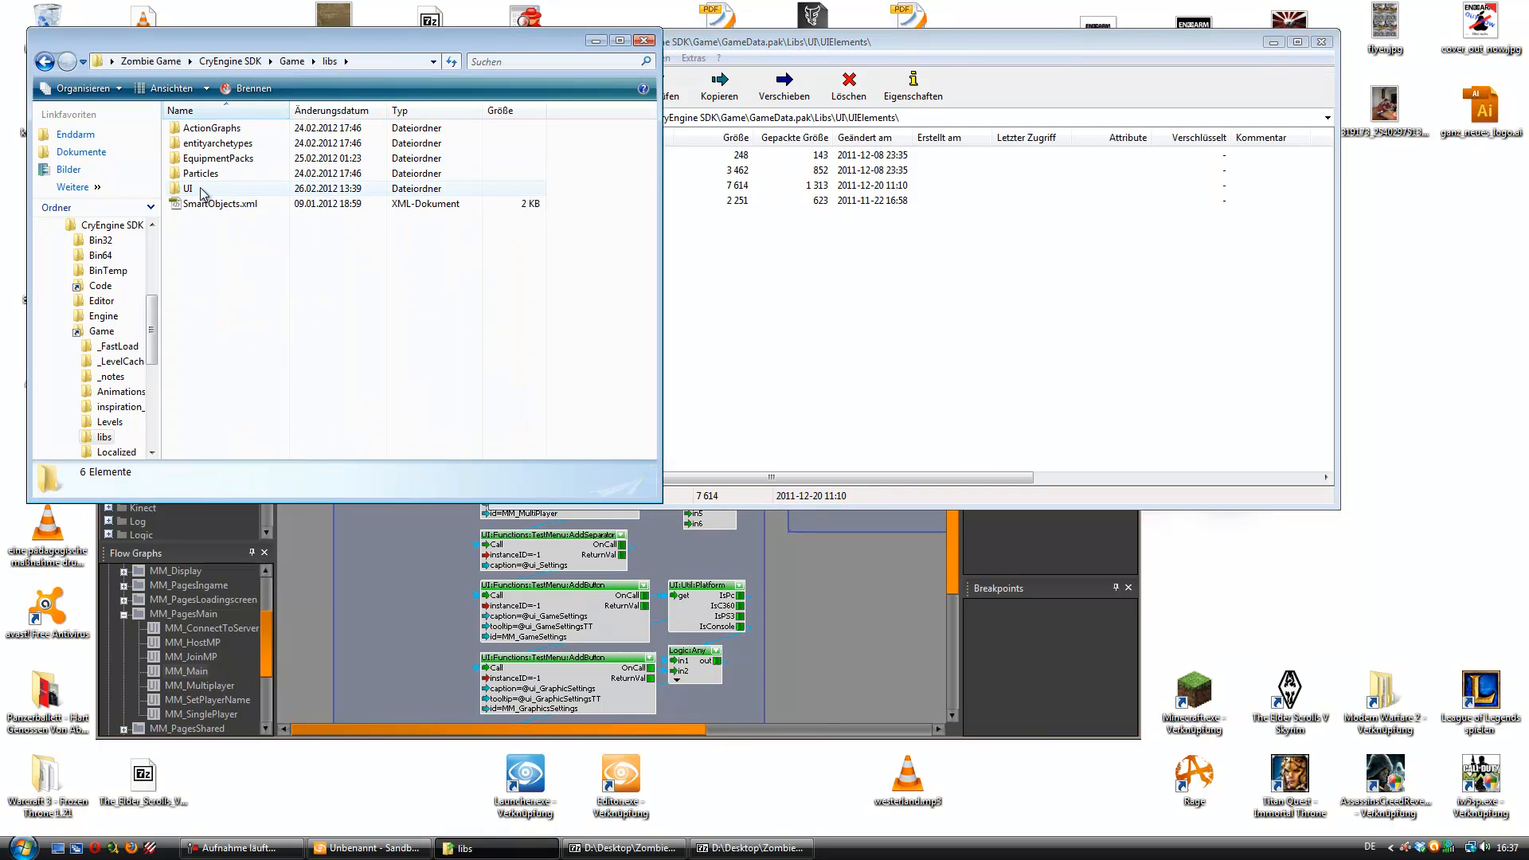
double_click(203, 191)
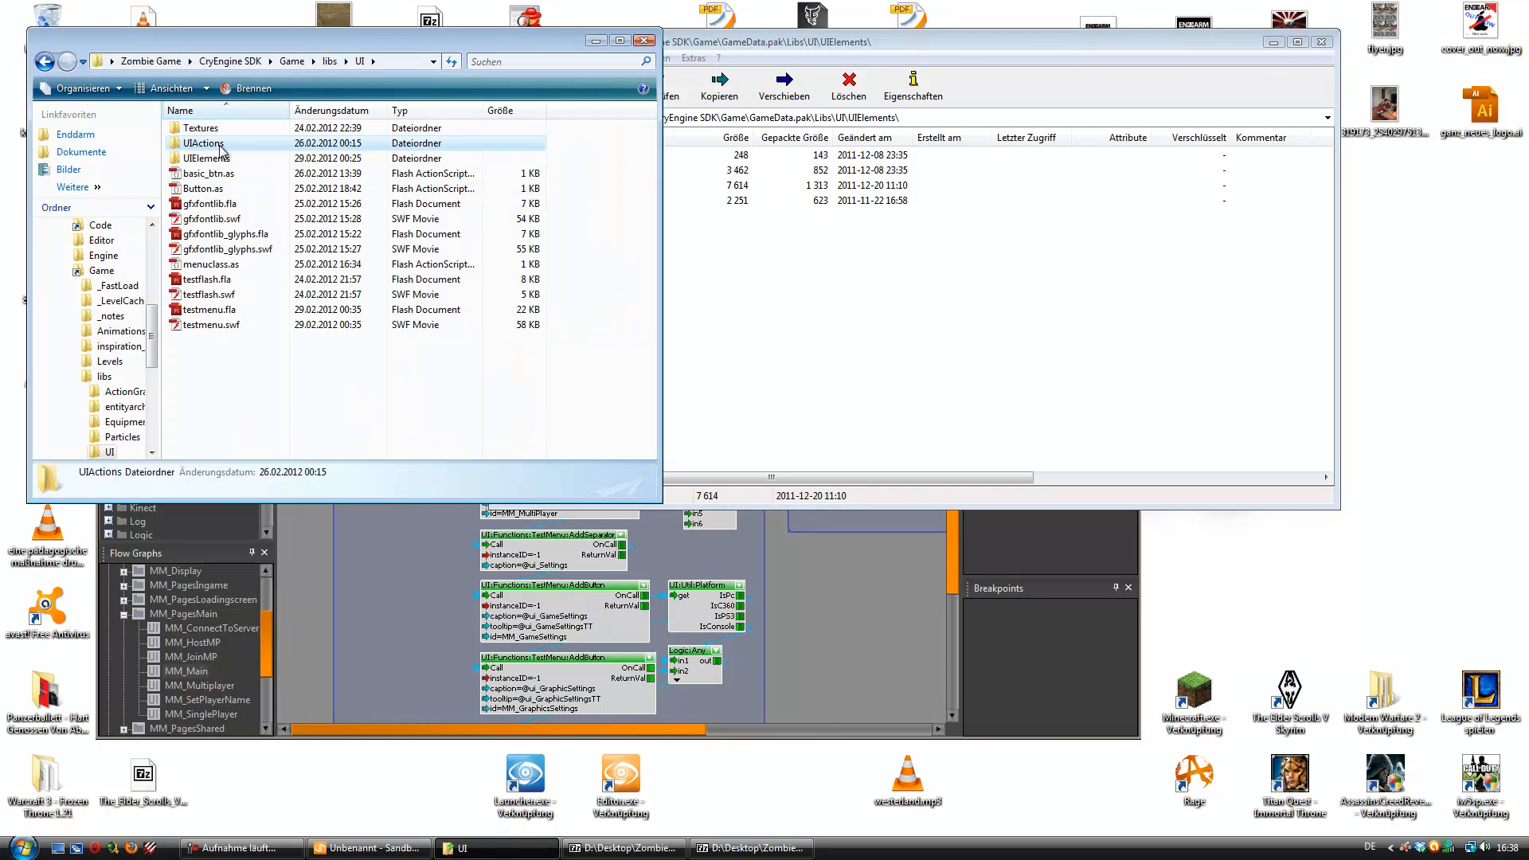
double_click(215, 158)
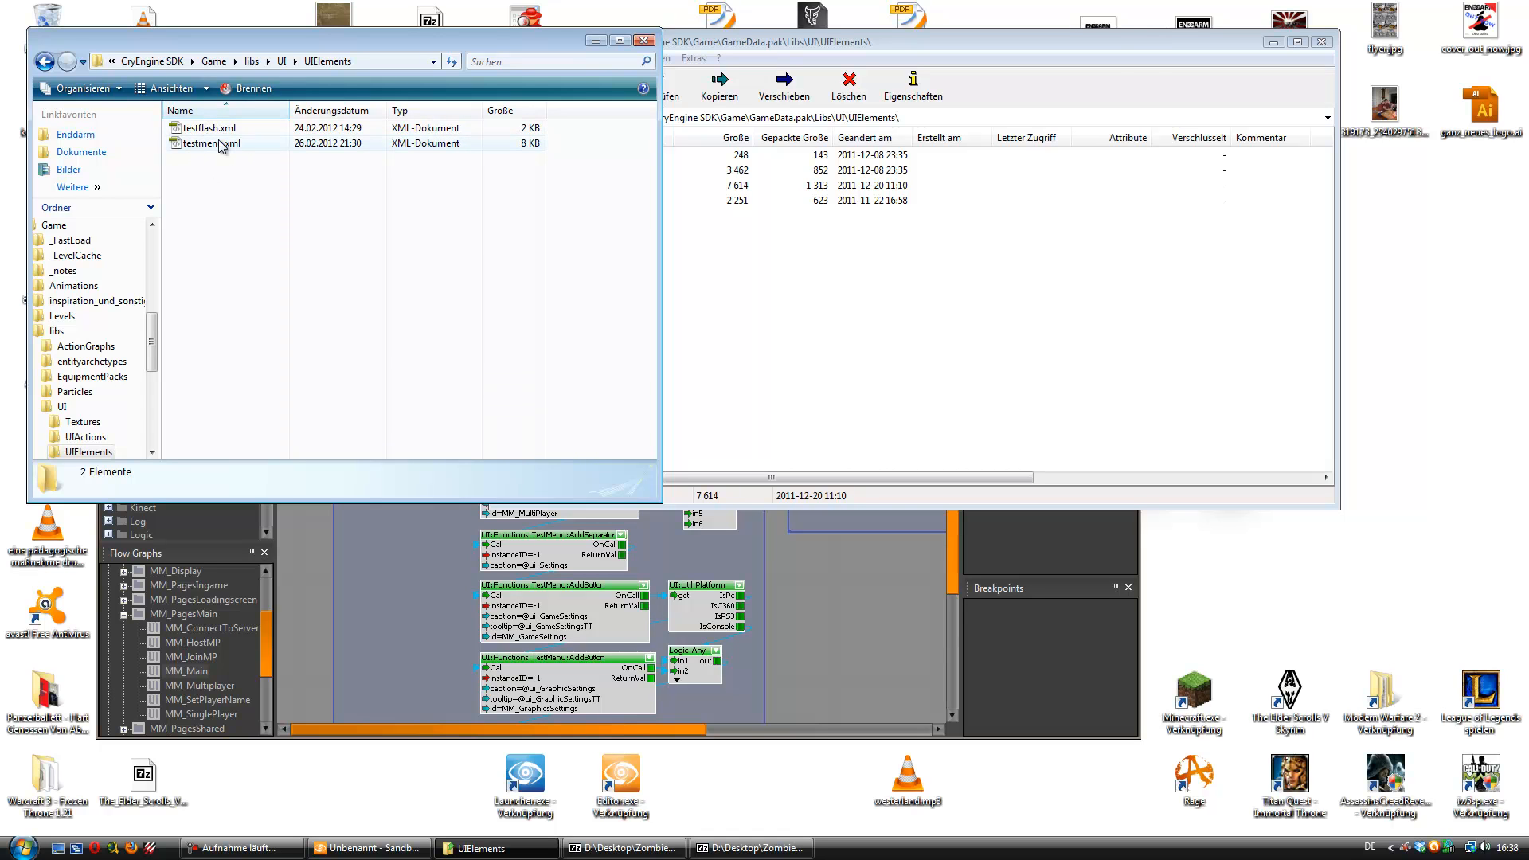
double_click(214, 145)
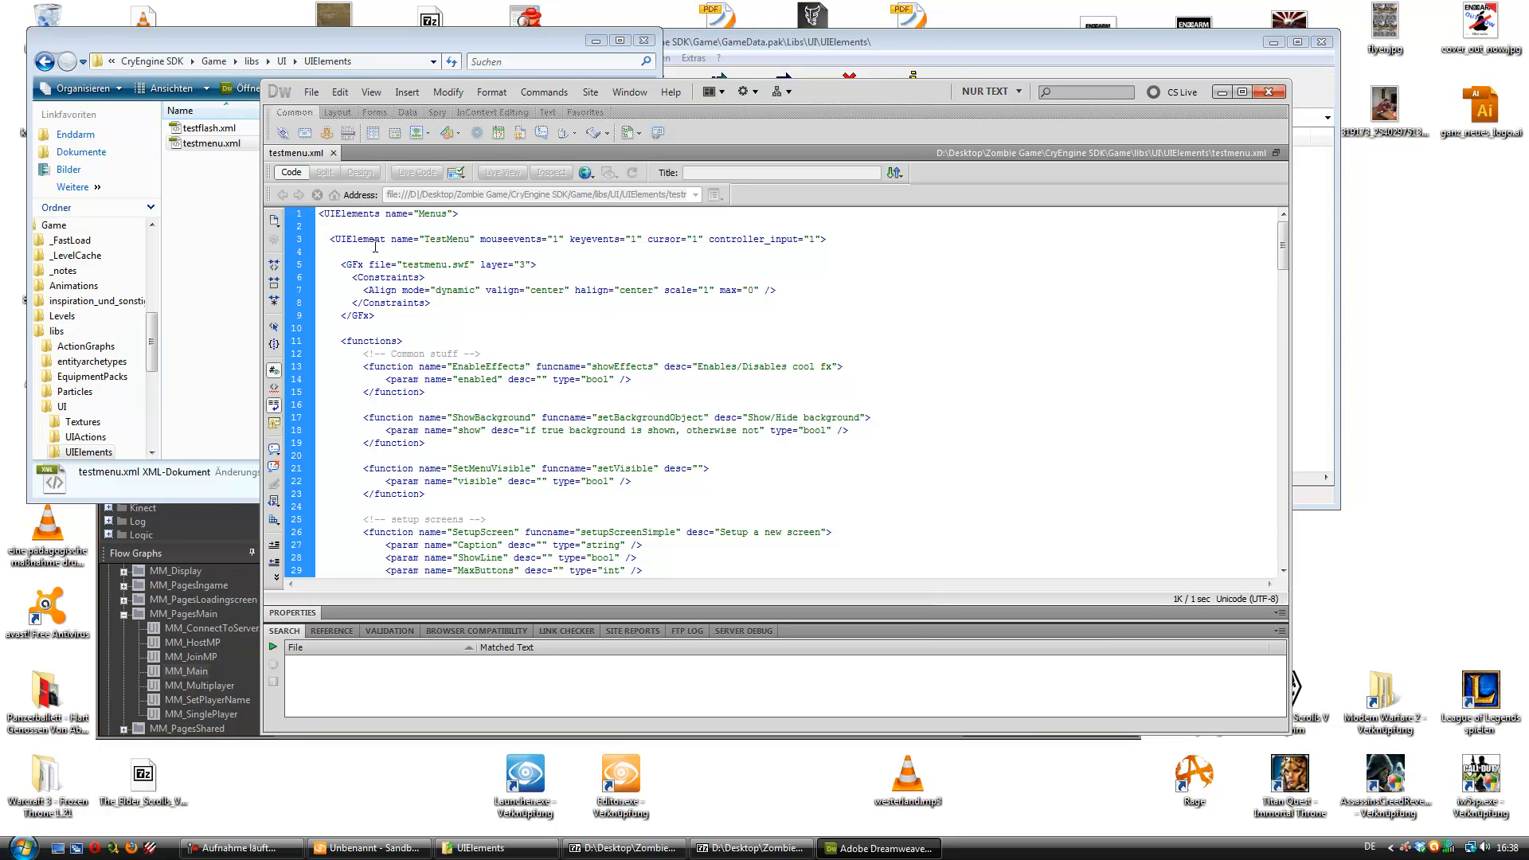
drag(423, 239, 470, 239)
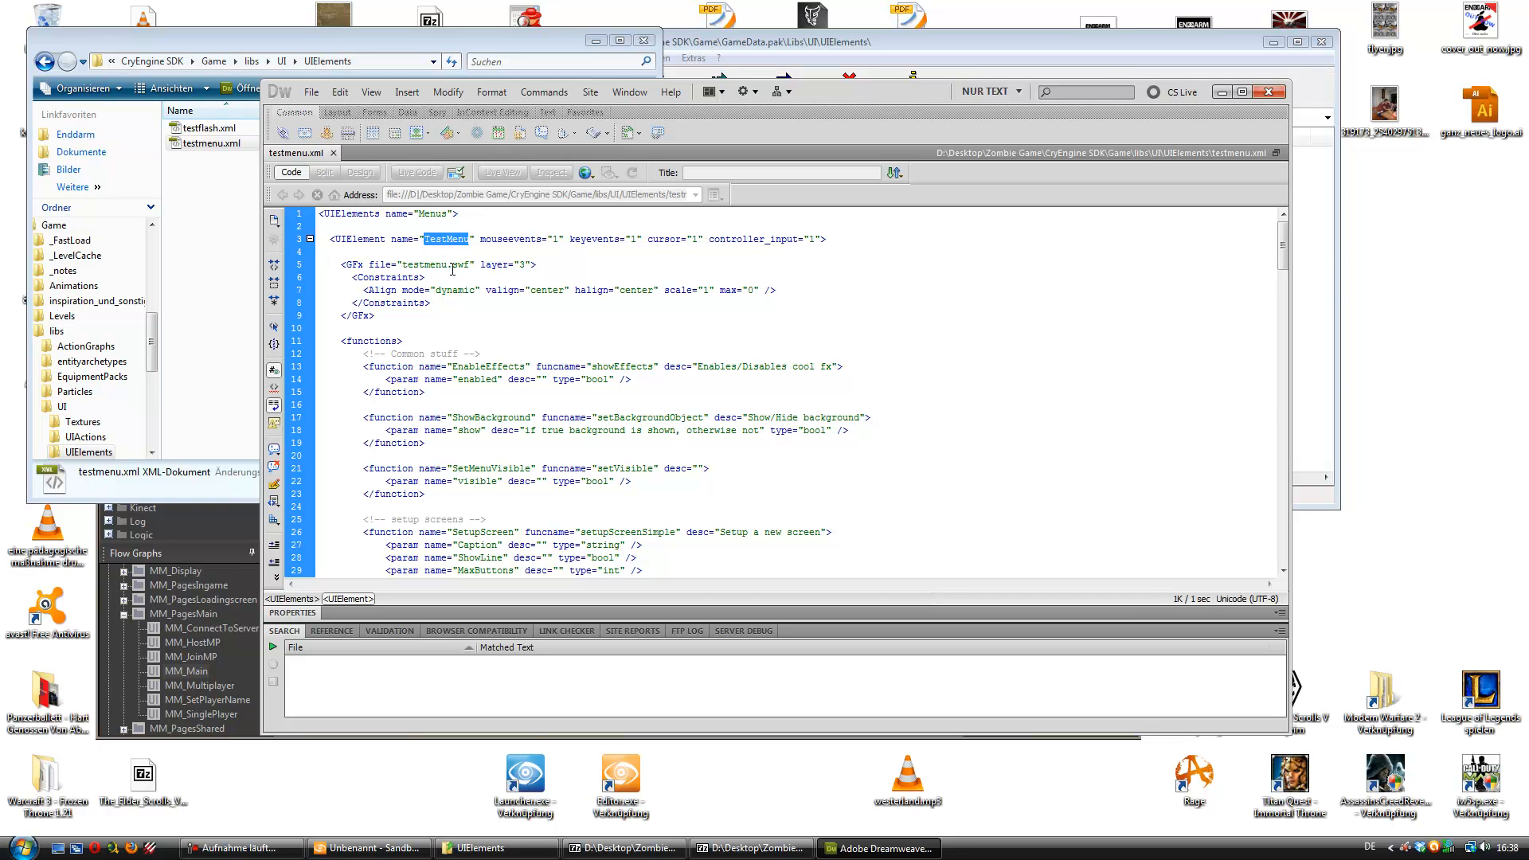
- Switch to the Sandbox editor, close the Flow Graph, and show the TestMenu entry among the UIElements in the UI Emulator
click(366, 848)
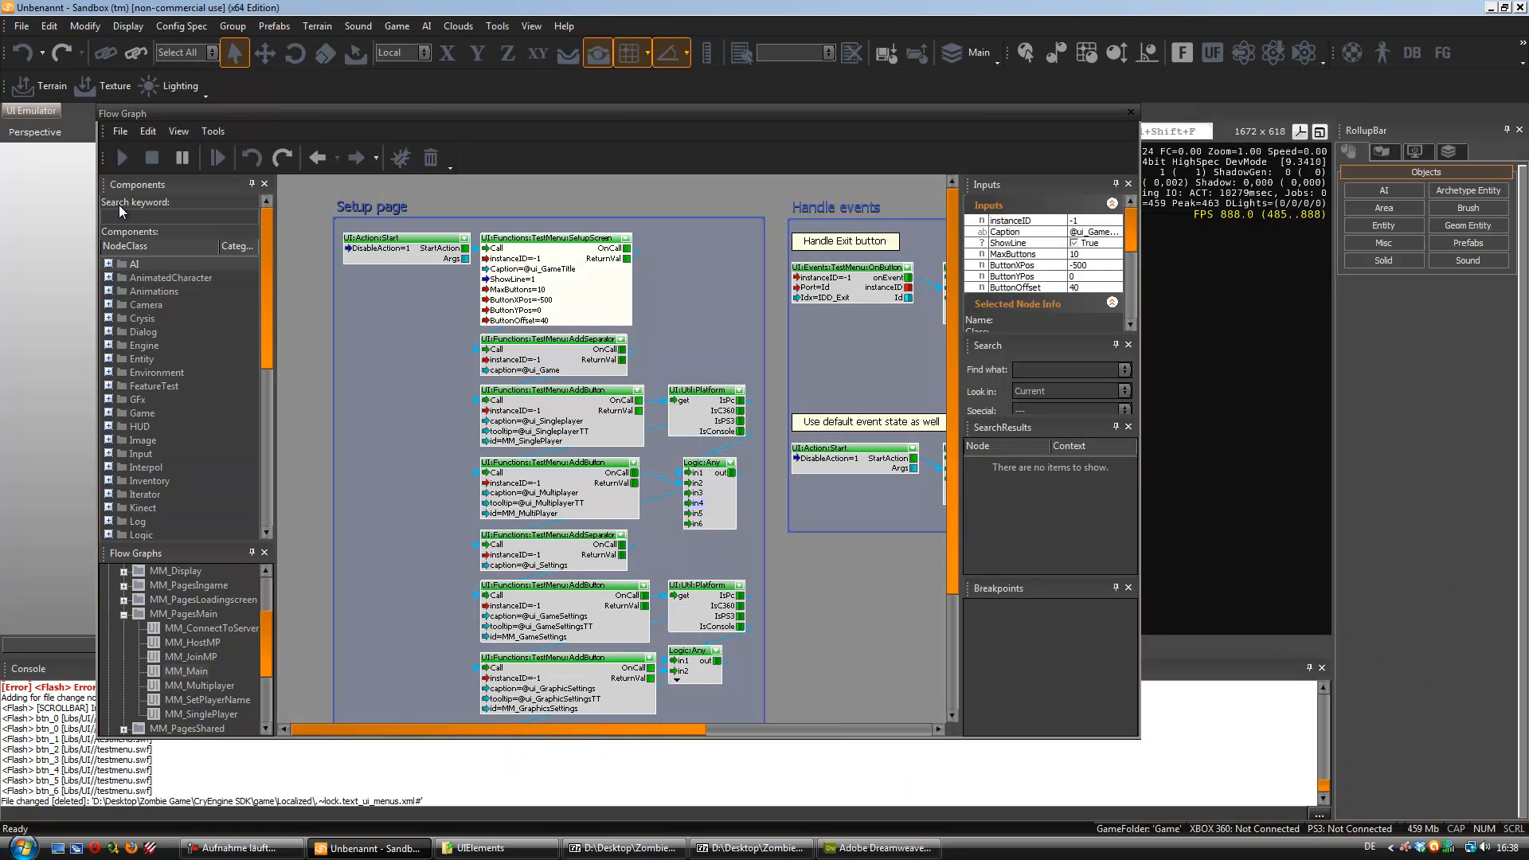
click(1130, 113)
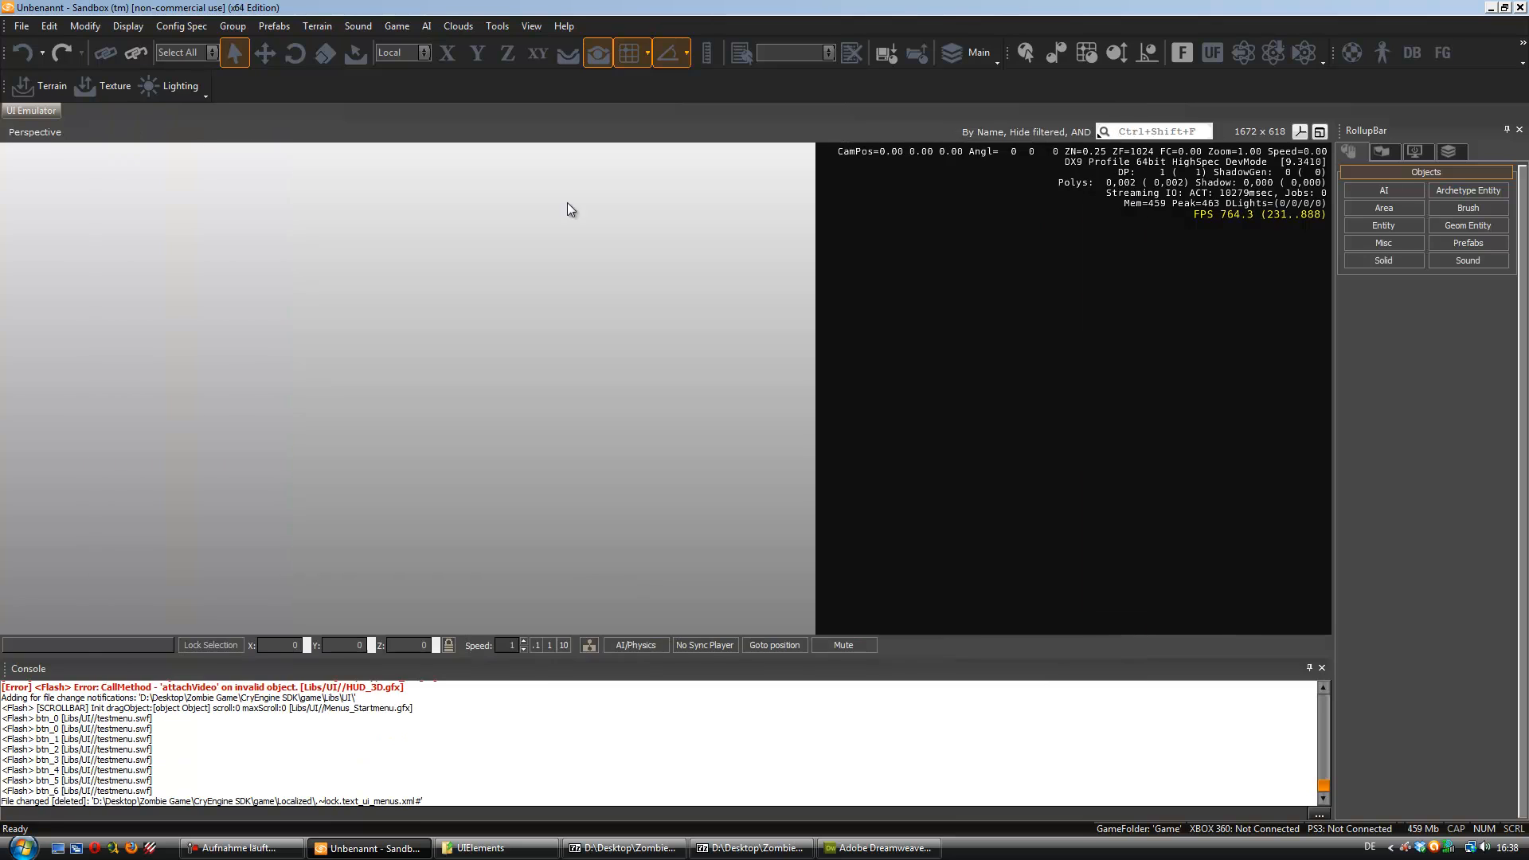
click(32, 110)
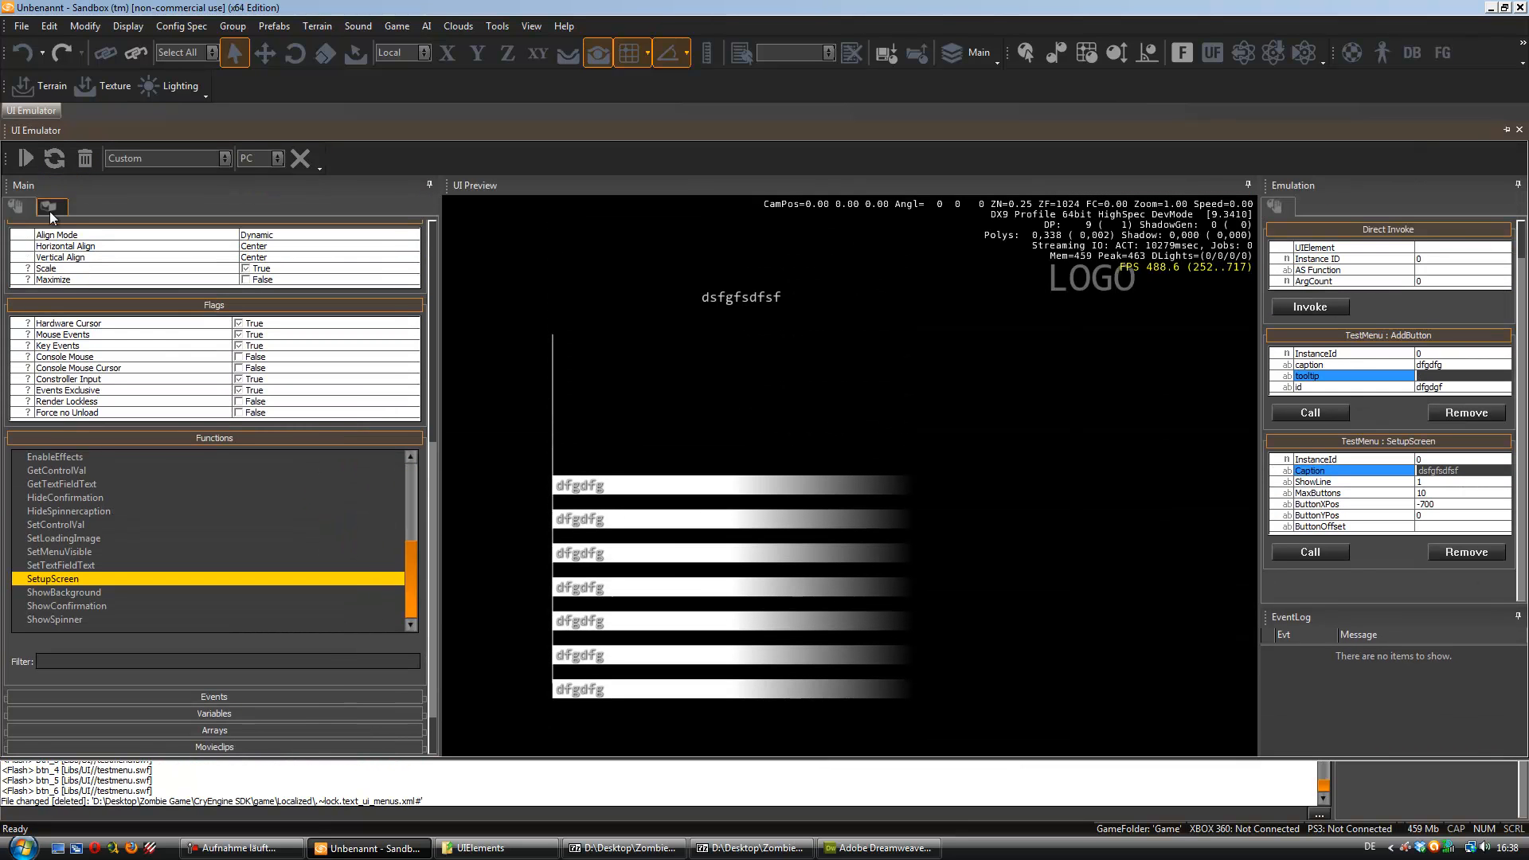
drag(435, 498, 422, 317)
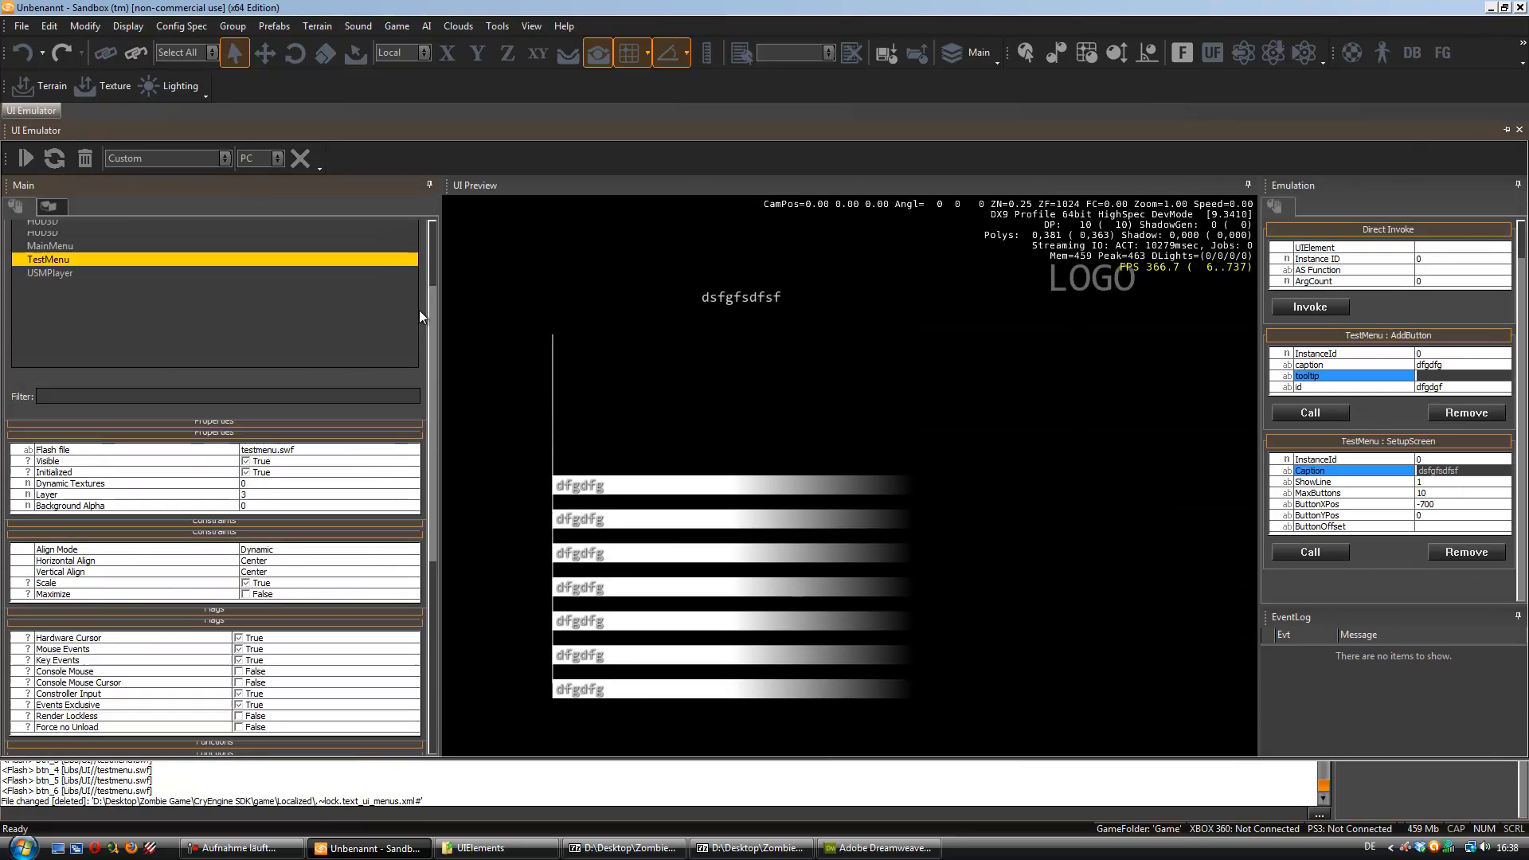
scroll(419, 309, up, 3)
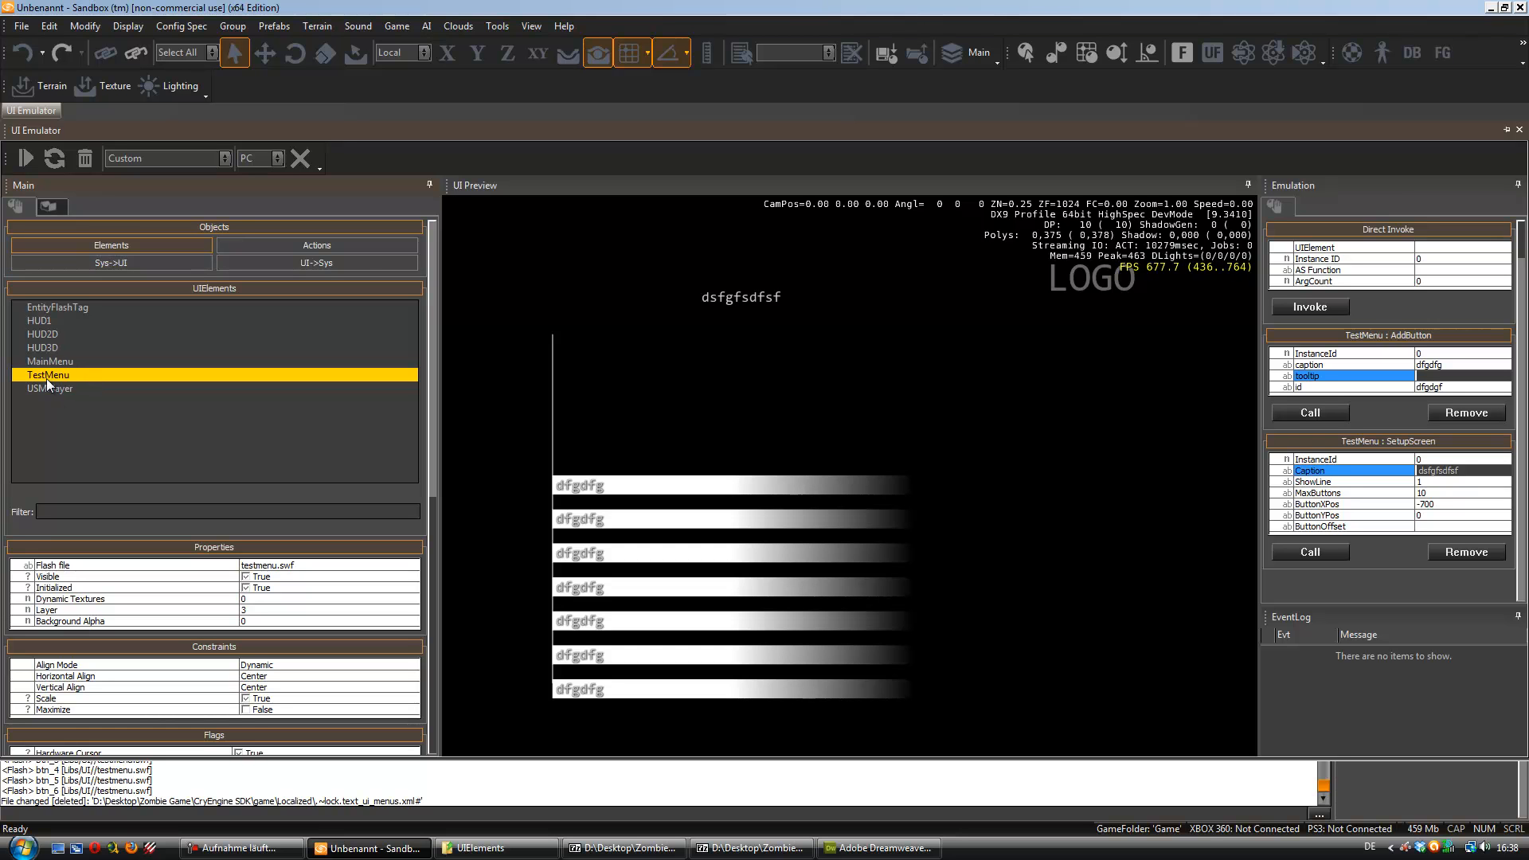
- Return to testmenu.xml in Dreamweaver and highlight the testmenu.swf file name in the GFx tag
click(408, 848)
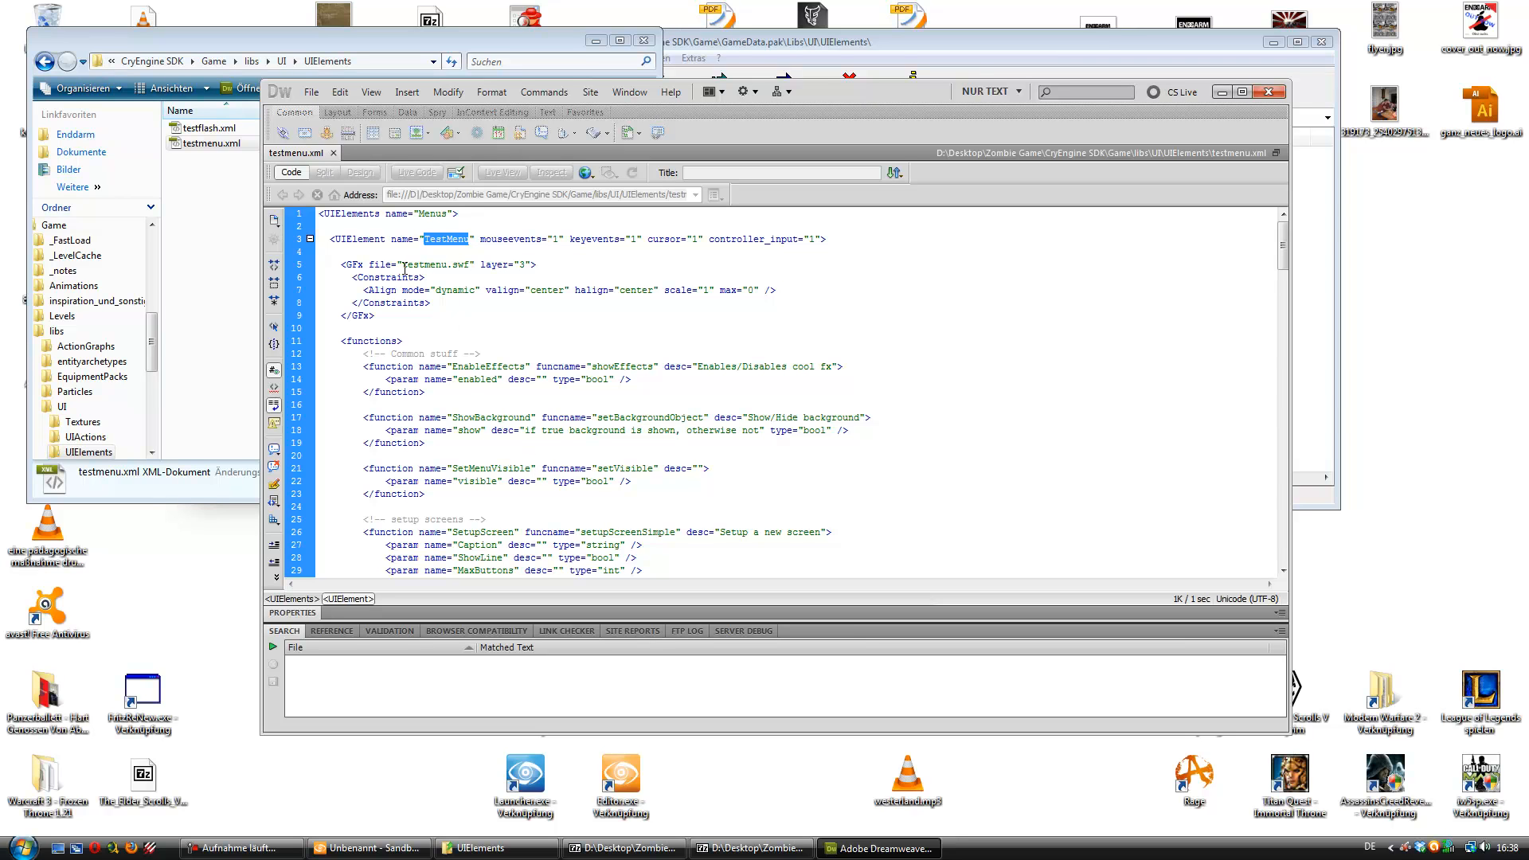
drag(401, 265, 470, 272)
click(470, 271)
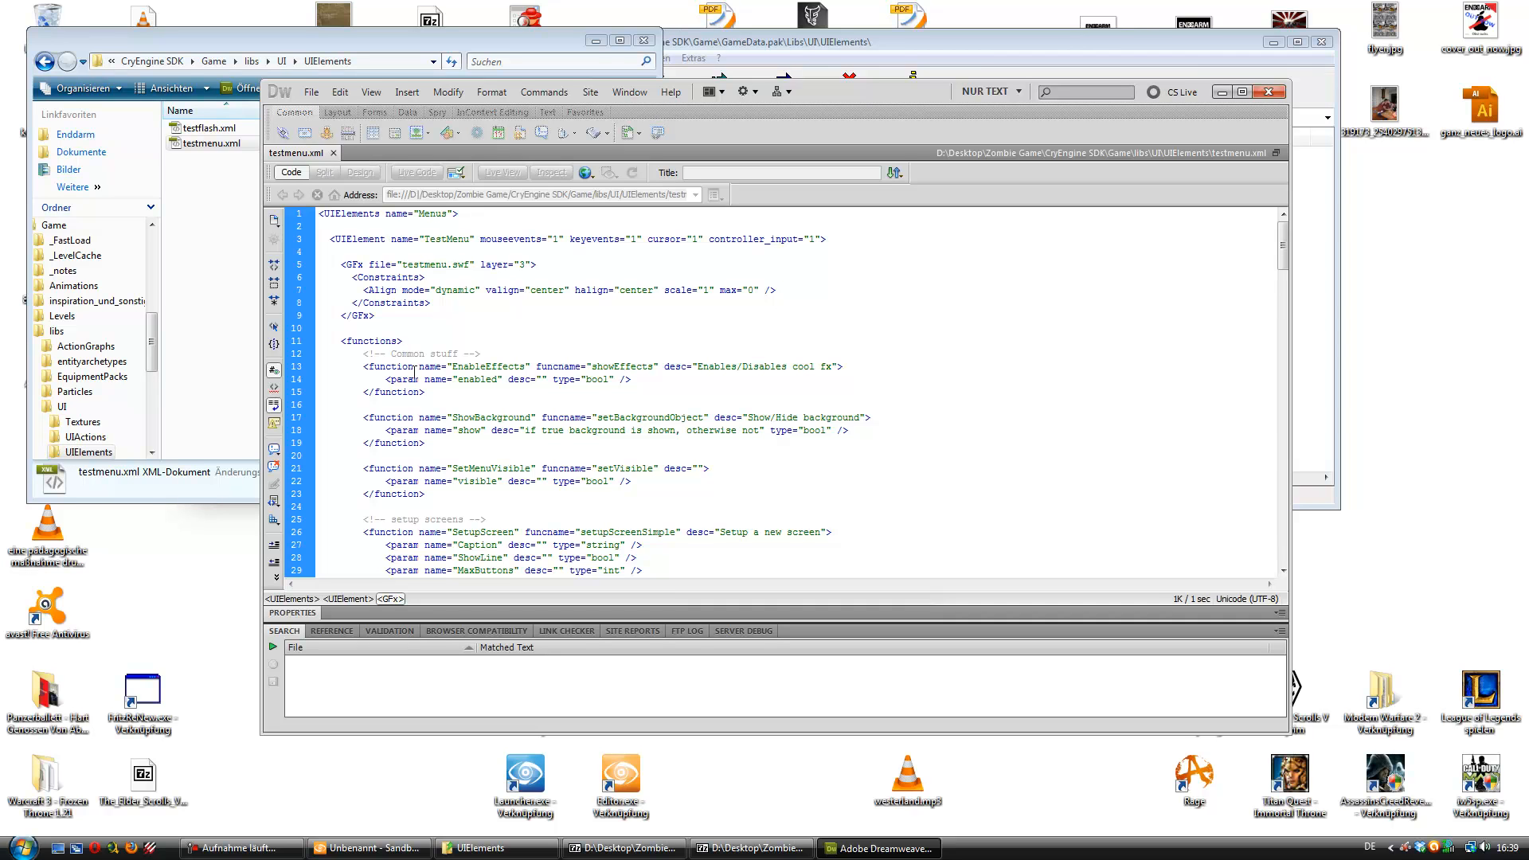
click(459, 265)
- Go up to the libs\UI folder in Explorer and select testmenu.swf
click(199, 275)
key(BackSpace)
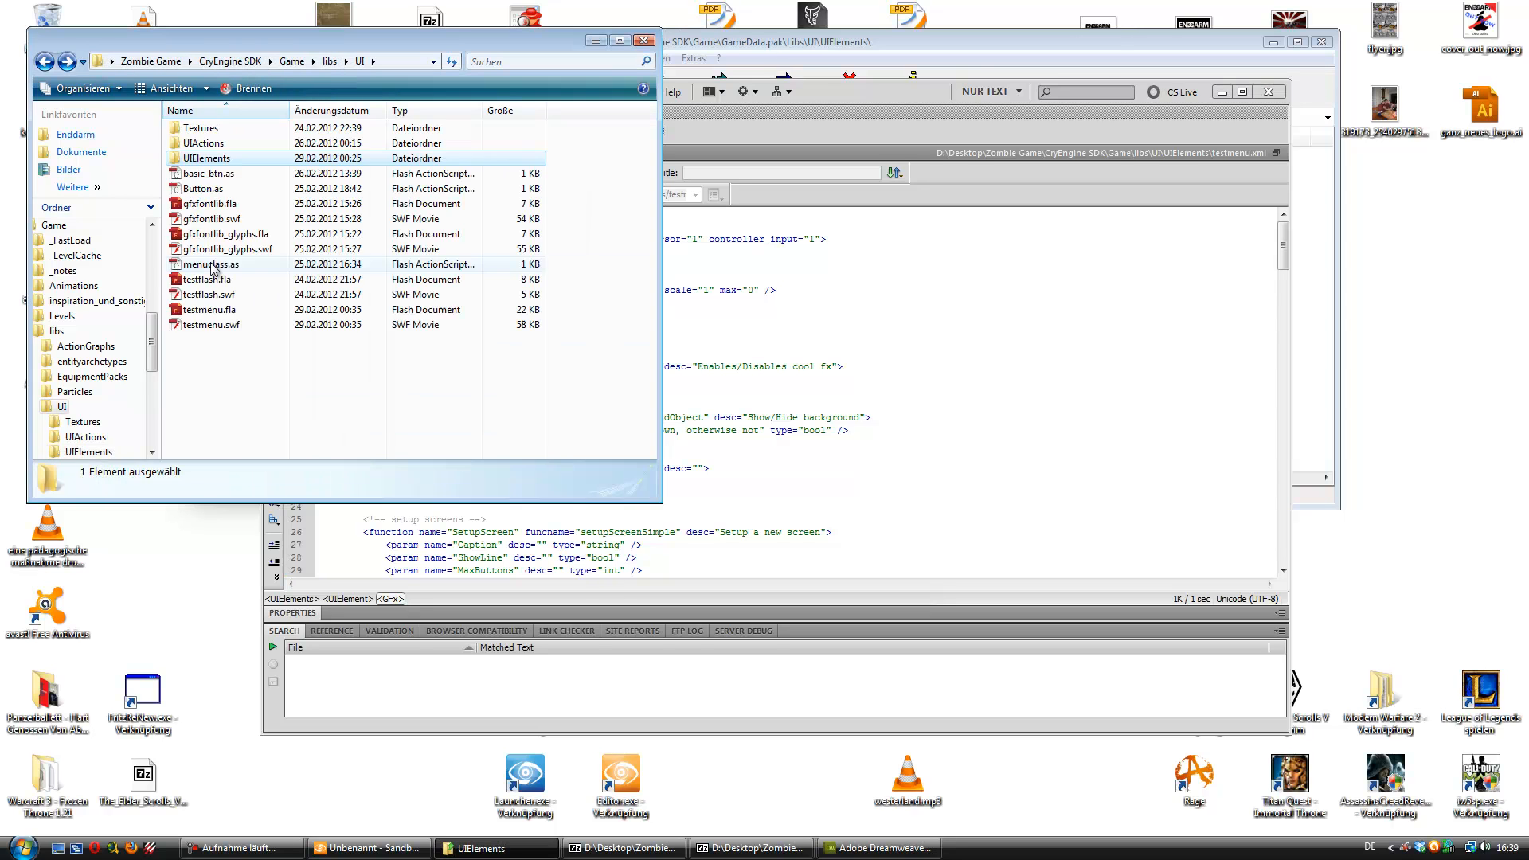
click(232, 370)
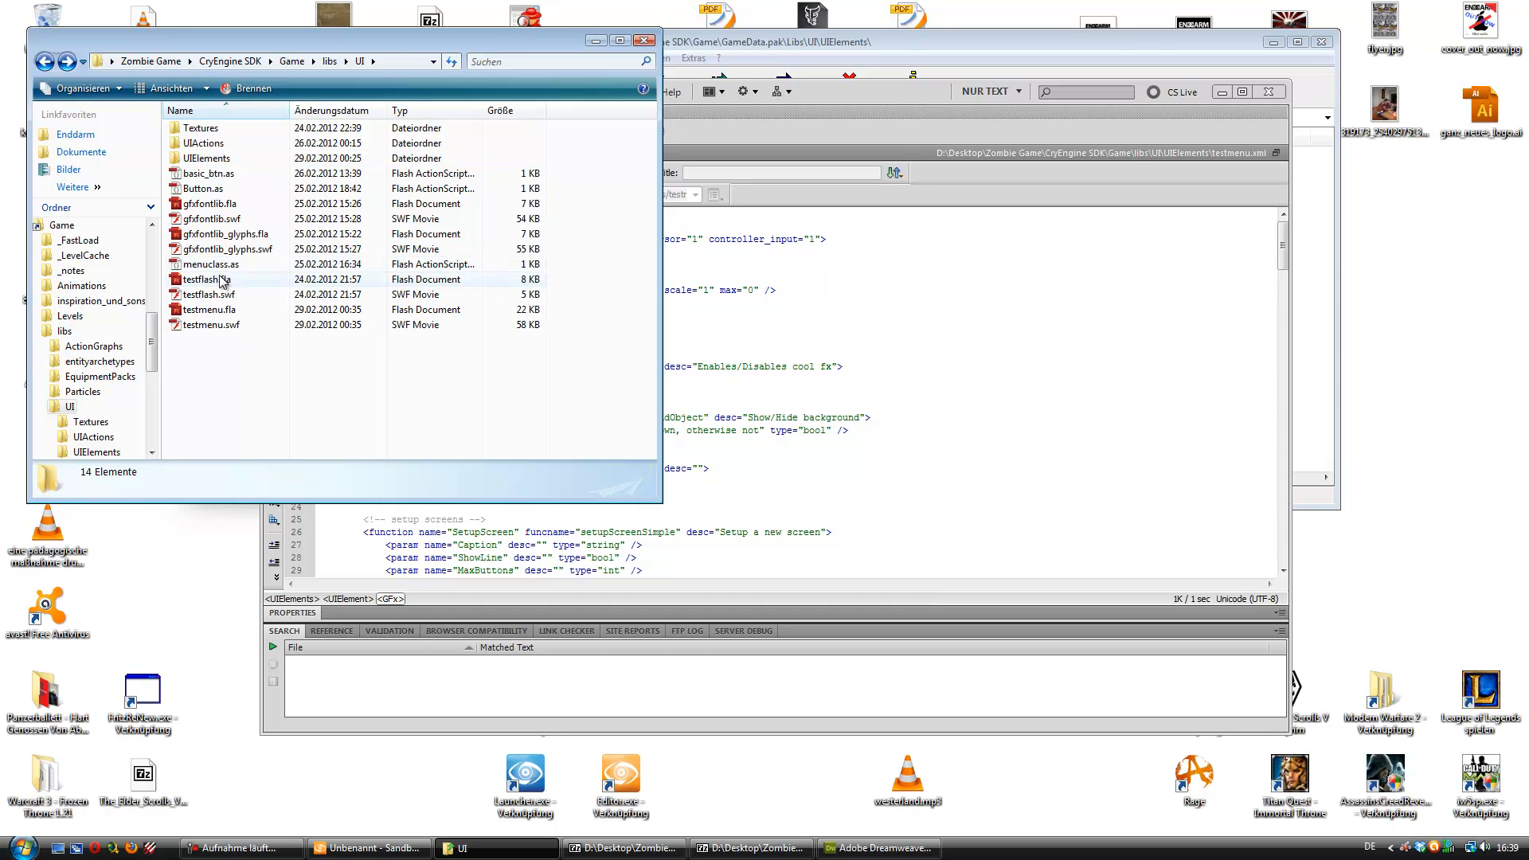
click(224, 327)
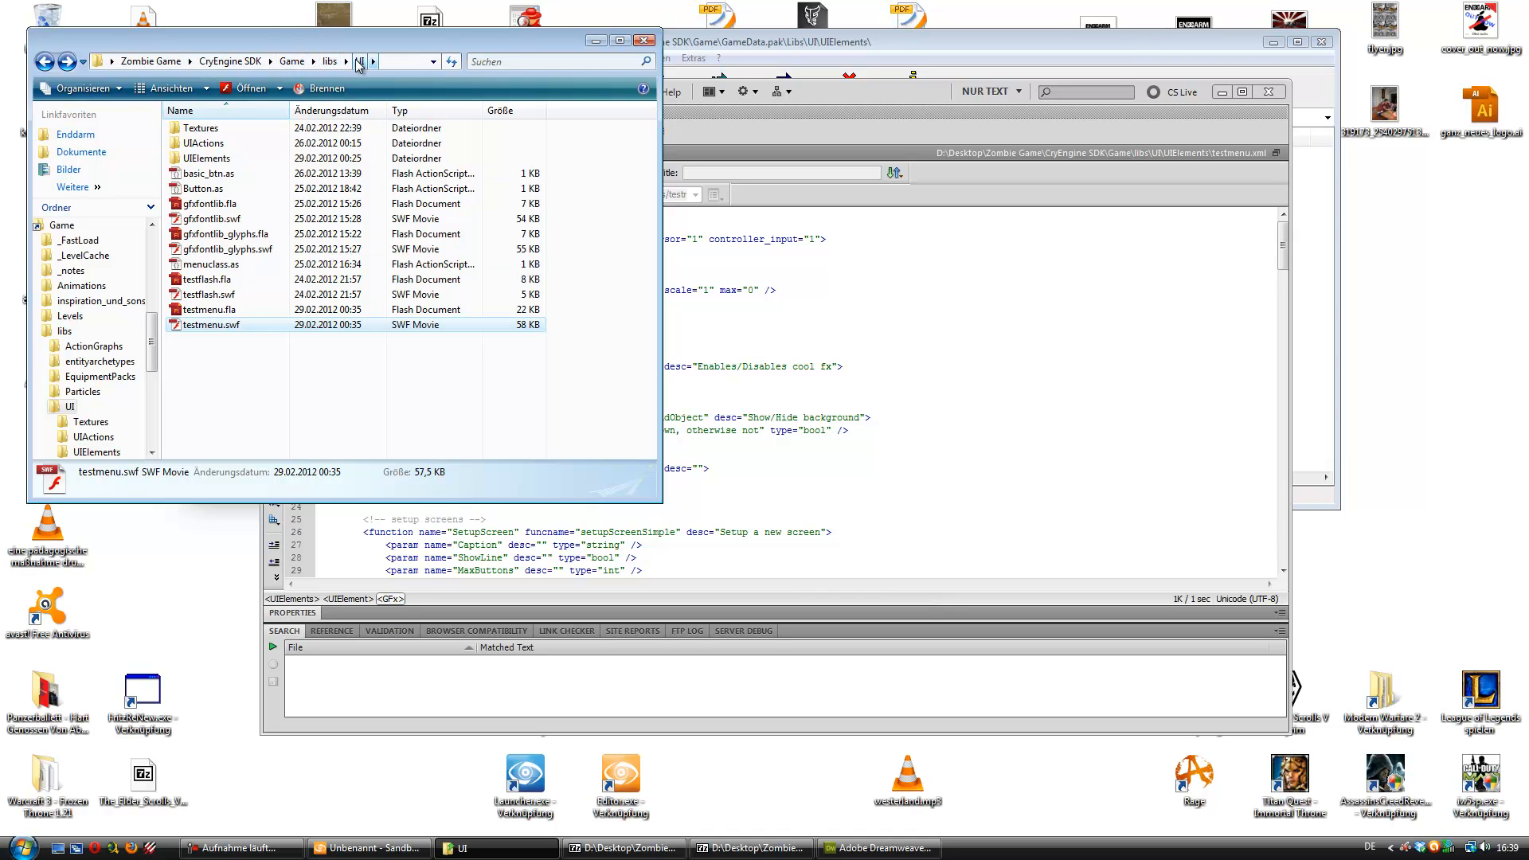
- Back in testmenu.xml, point out the GFx file reference and the Align settings inside the Constraints block
click(812, 372)
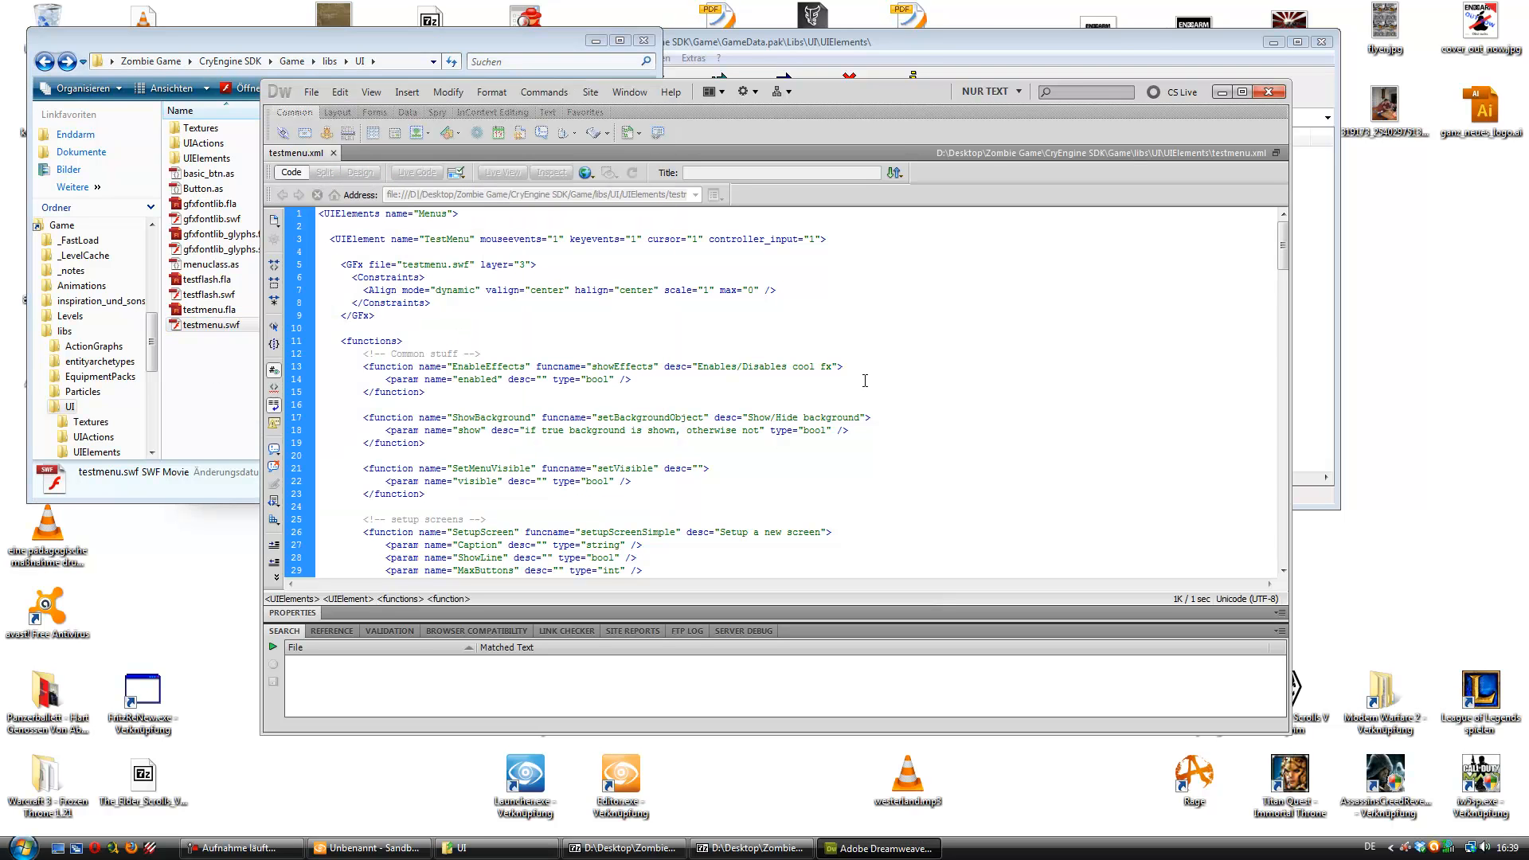
double_click(434, 266)
click(457, 268)
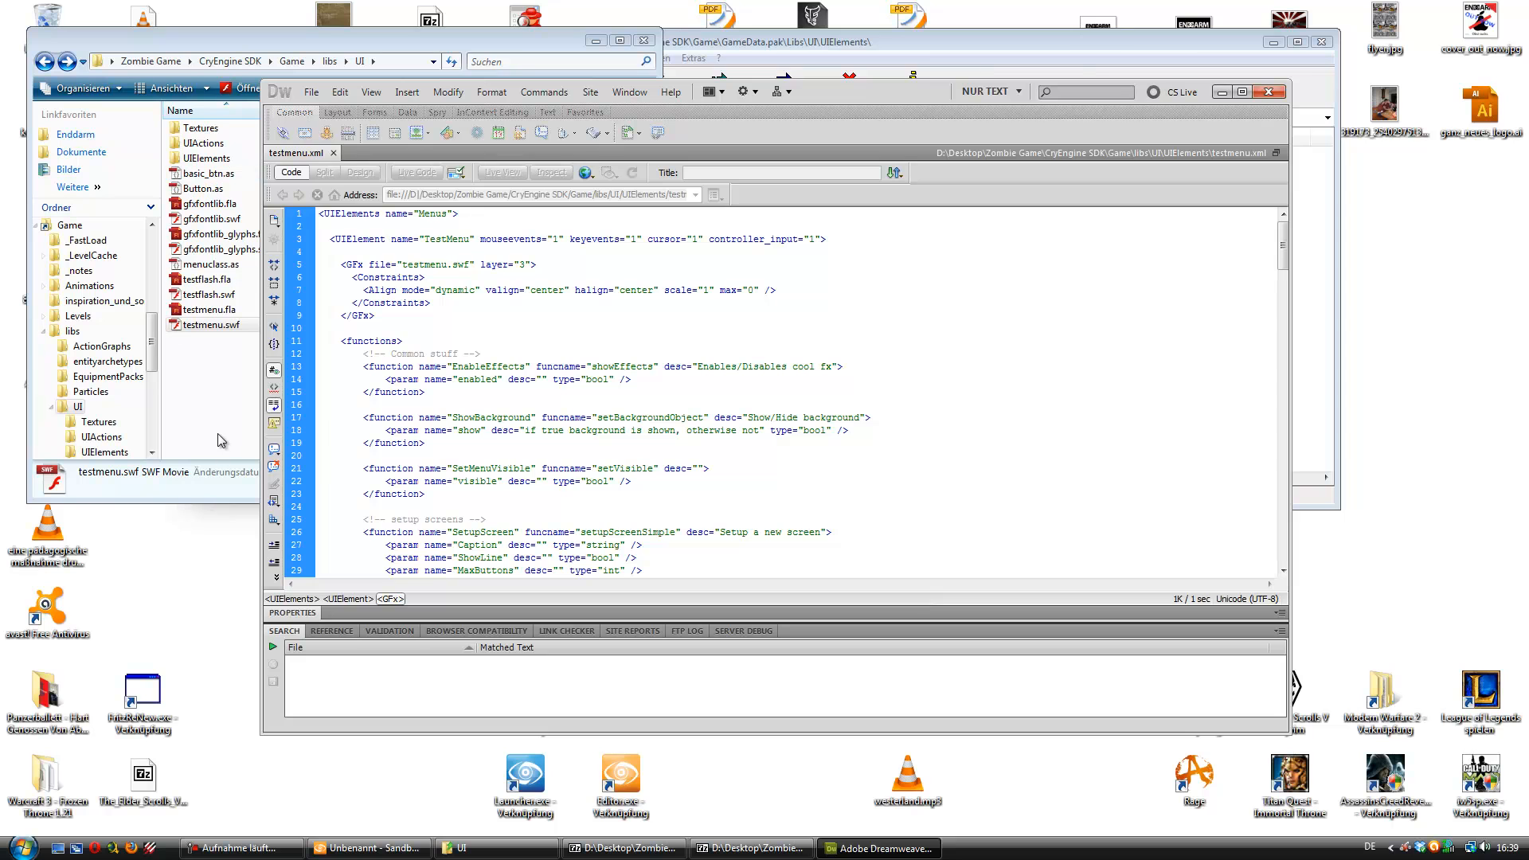
drag(353, 278, 544, 293)
click(546, 292)
drag(531, 290, 555, 289)
click(556, 288)
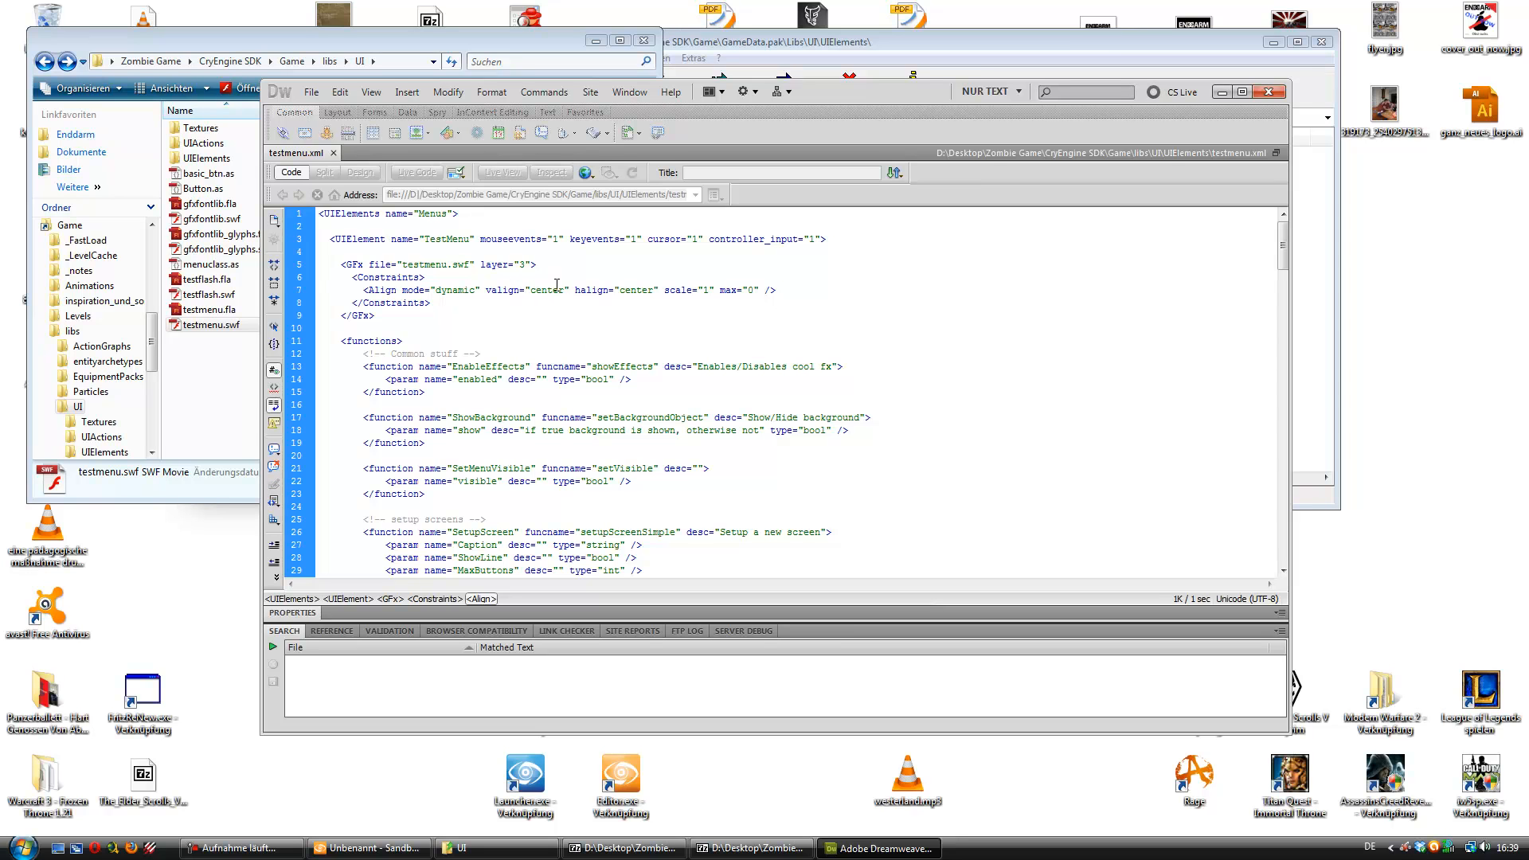
double_click(706, 289)
click(452, 290)
- Highlight the EnableEffects function block in testmenu.xml, including its name and the funcname showEffects
click(322, 363)
drag(363, 367, 453, 400)
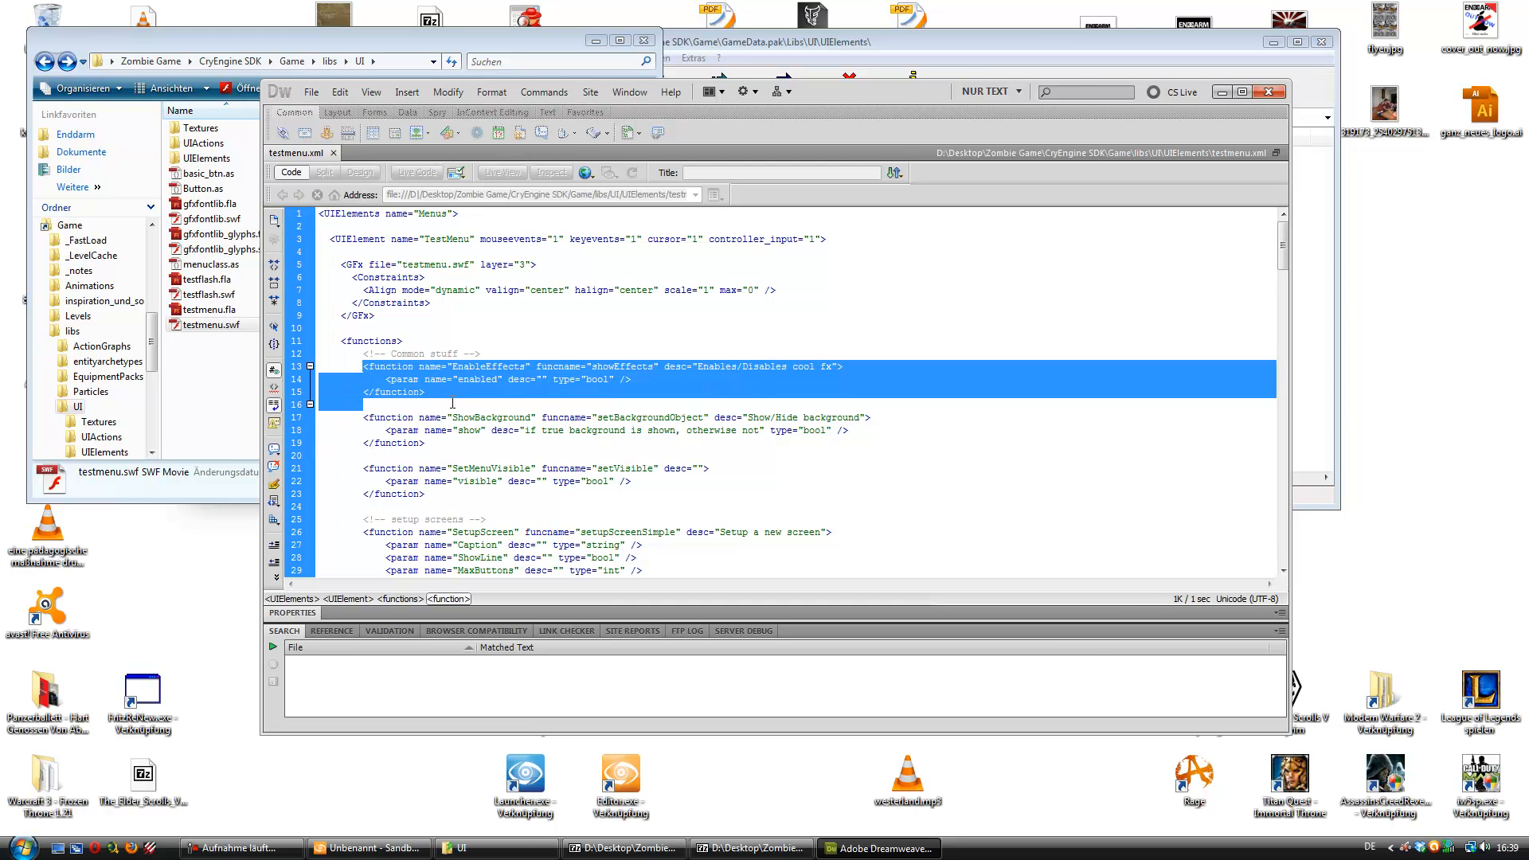
click(503, 357)
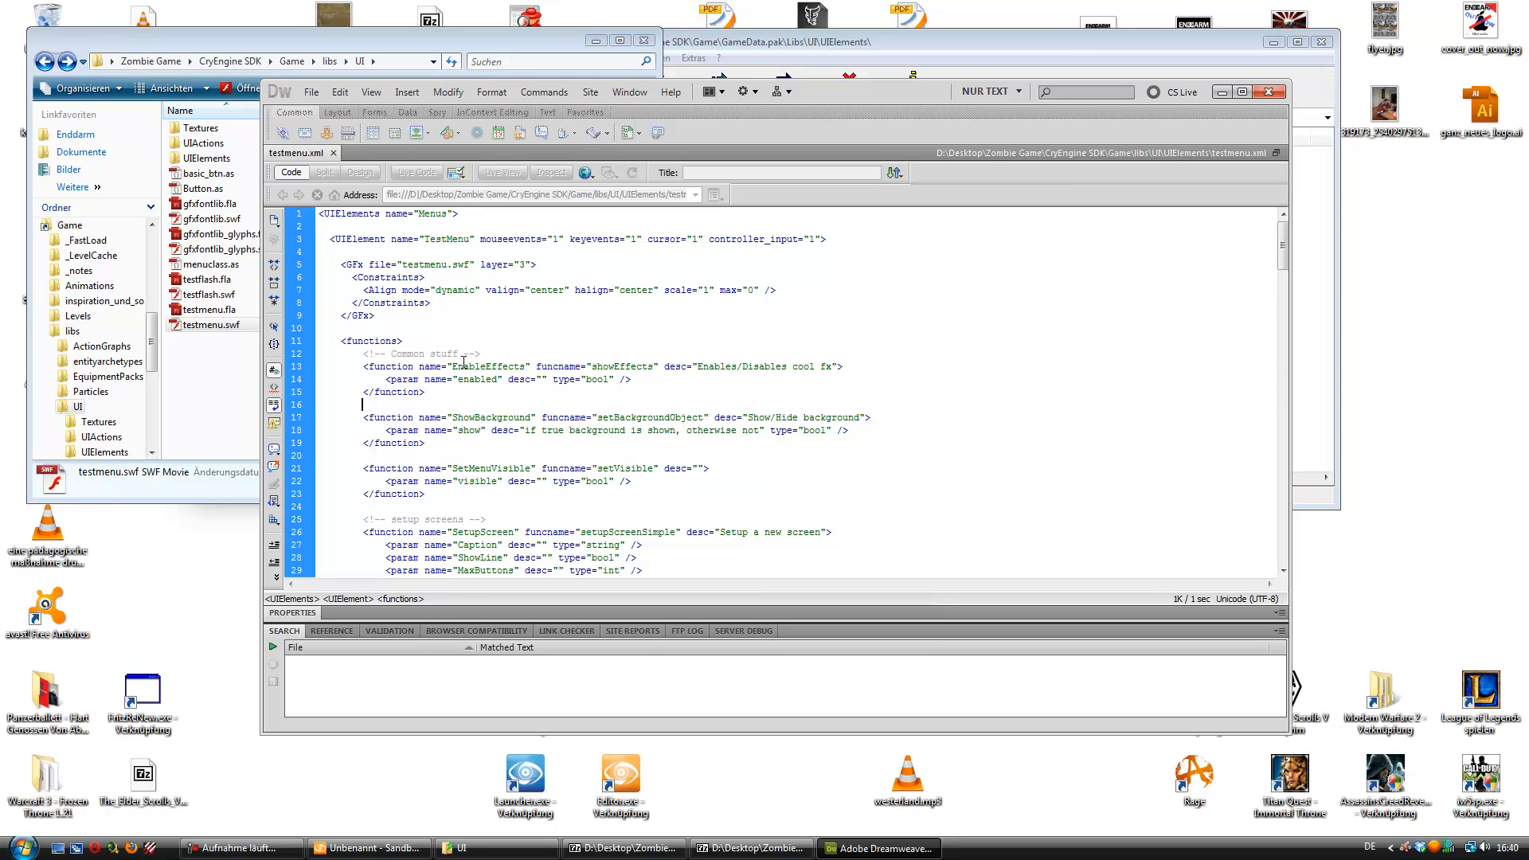
click(508, 366)
drag(436, 366, 506, 378)
click(506, 378)
click(468, 366)
drag(589, 366, 654, 367)
click(653, 369)
- Start Adobe Flash Professional CS5 and open the recent file testmenu.fla
click(23, 847)
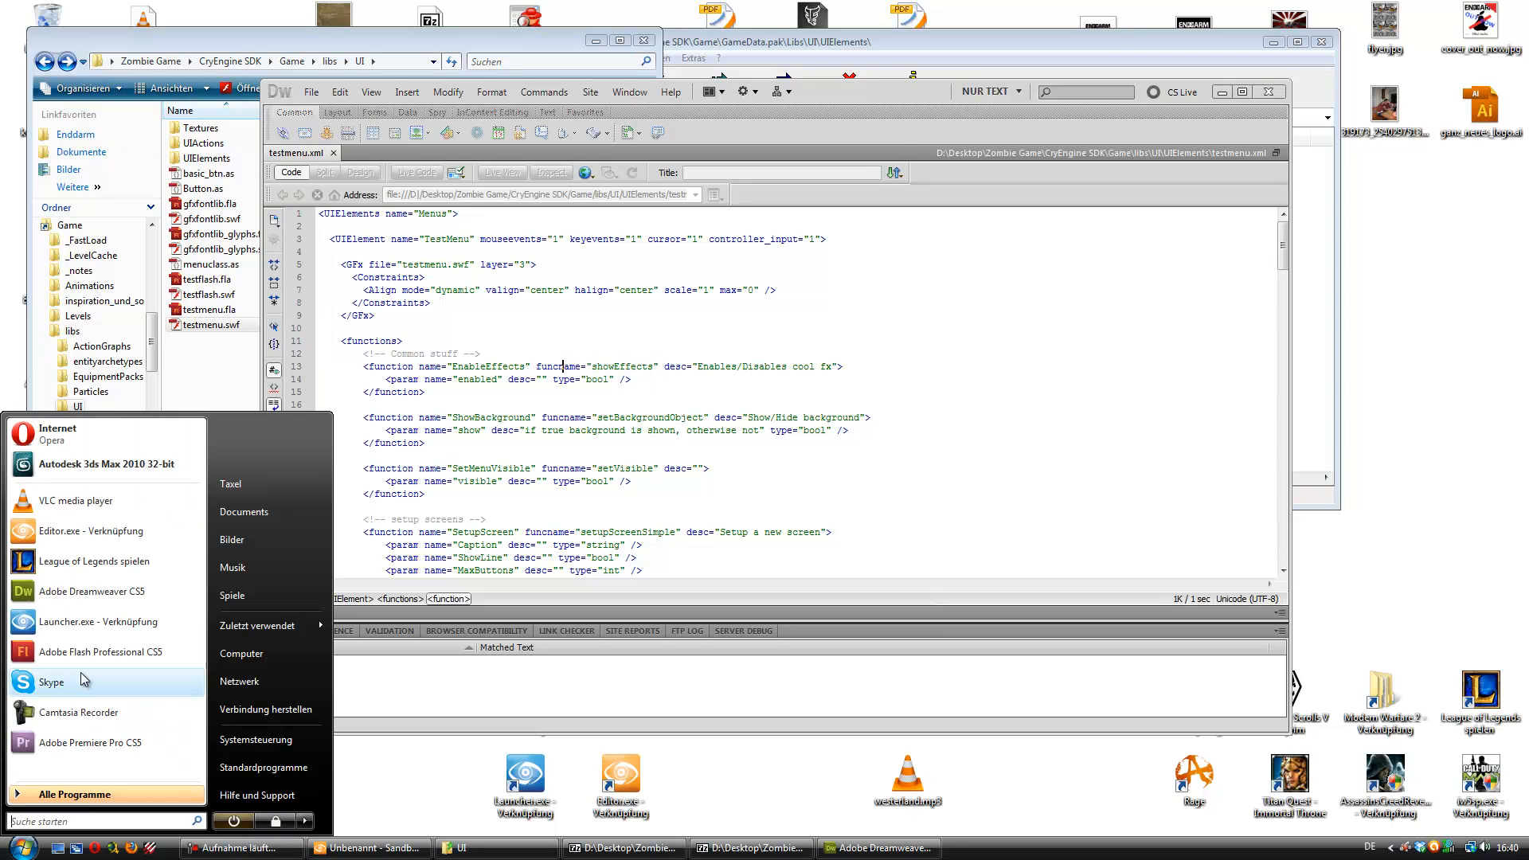
click(109, 652)
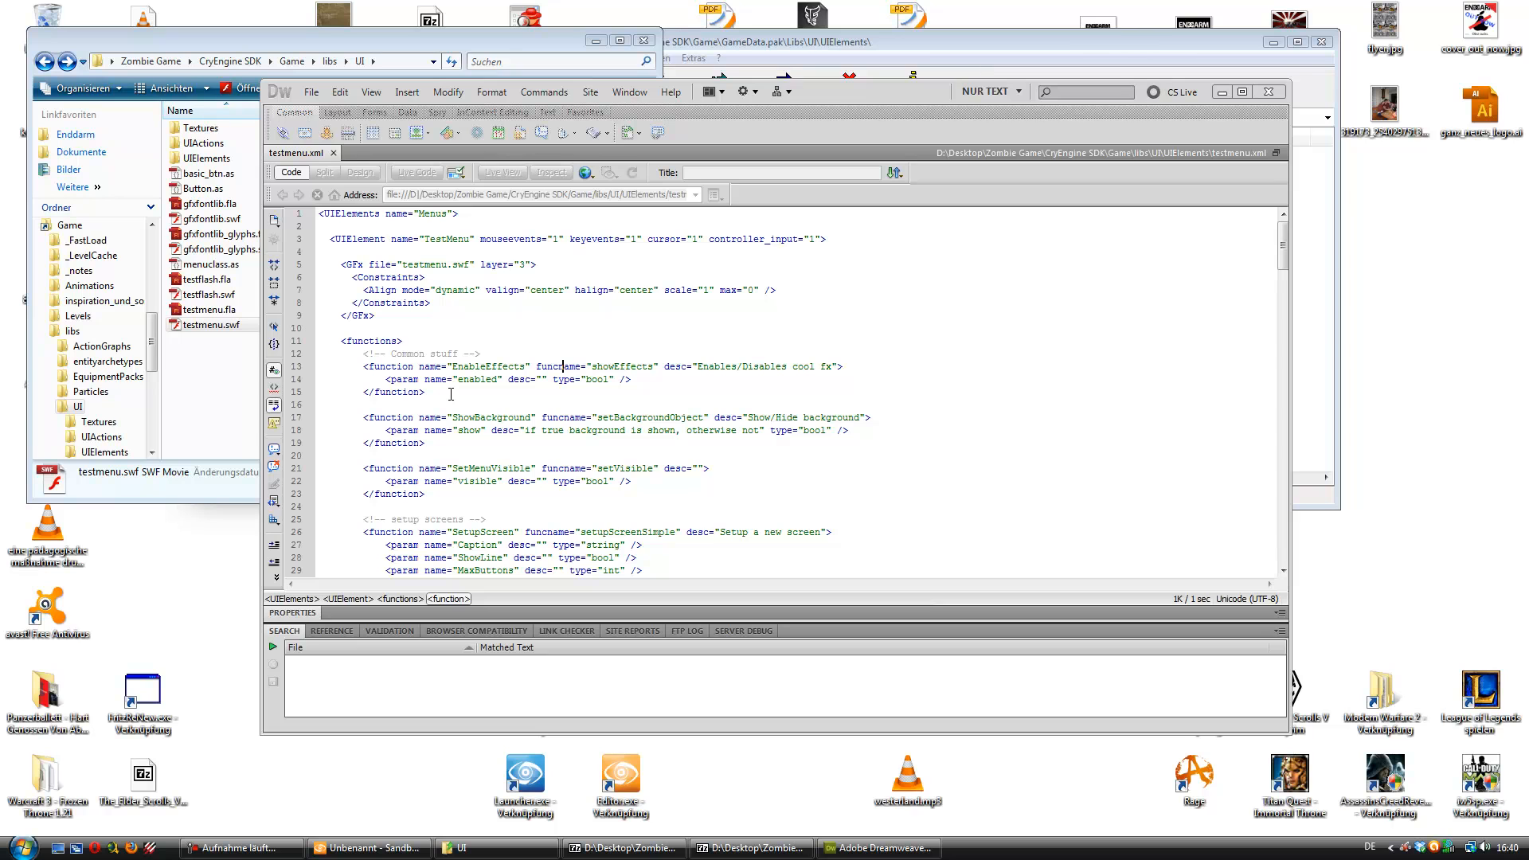
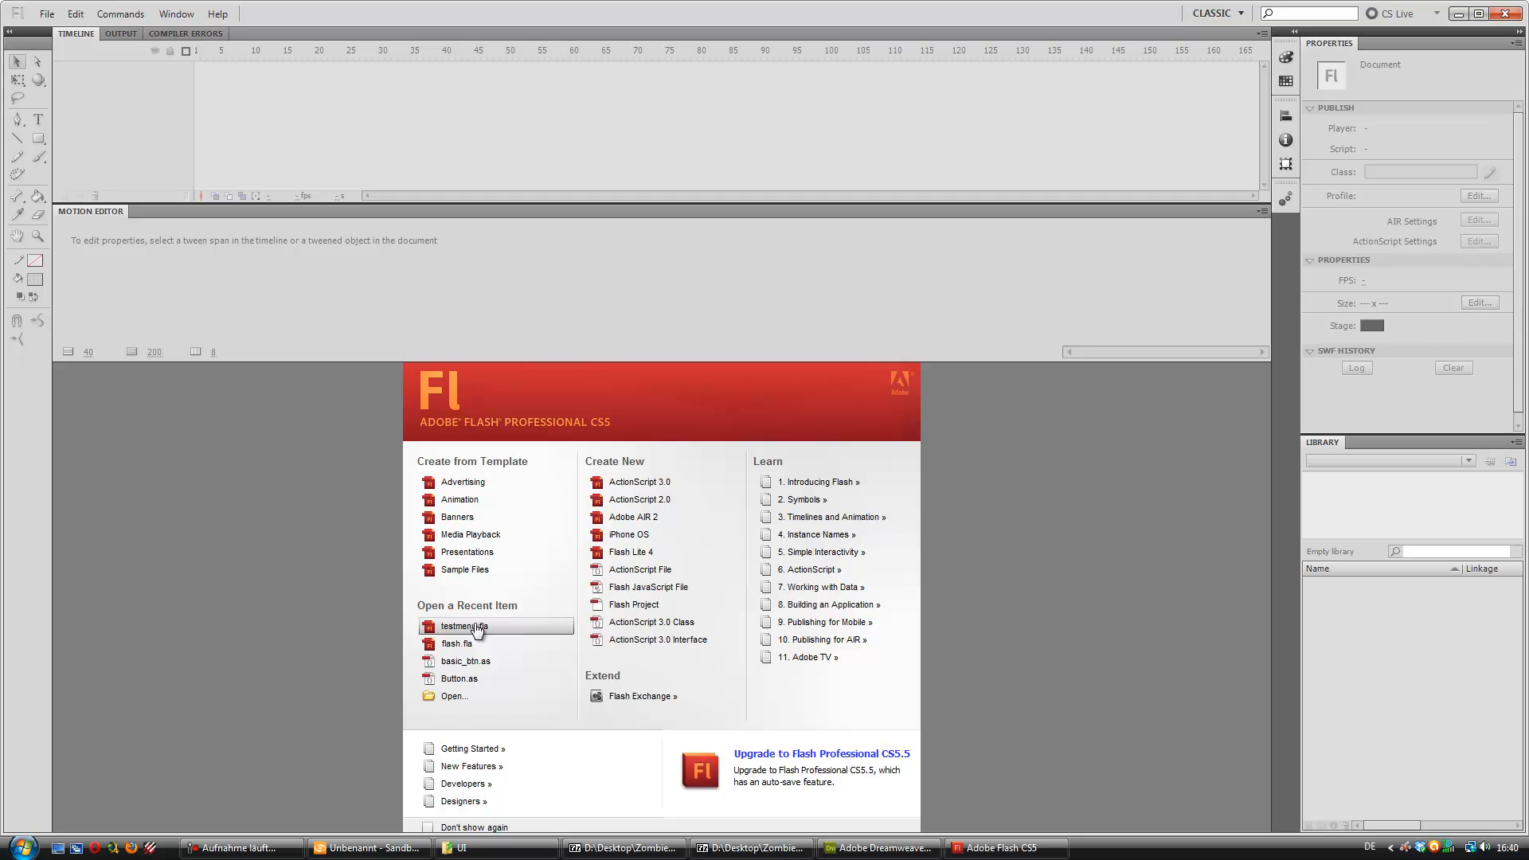
click(483, 627)
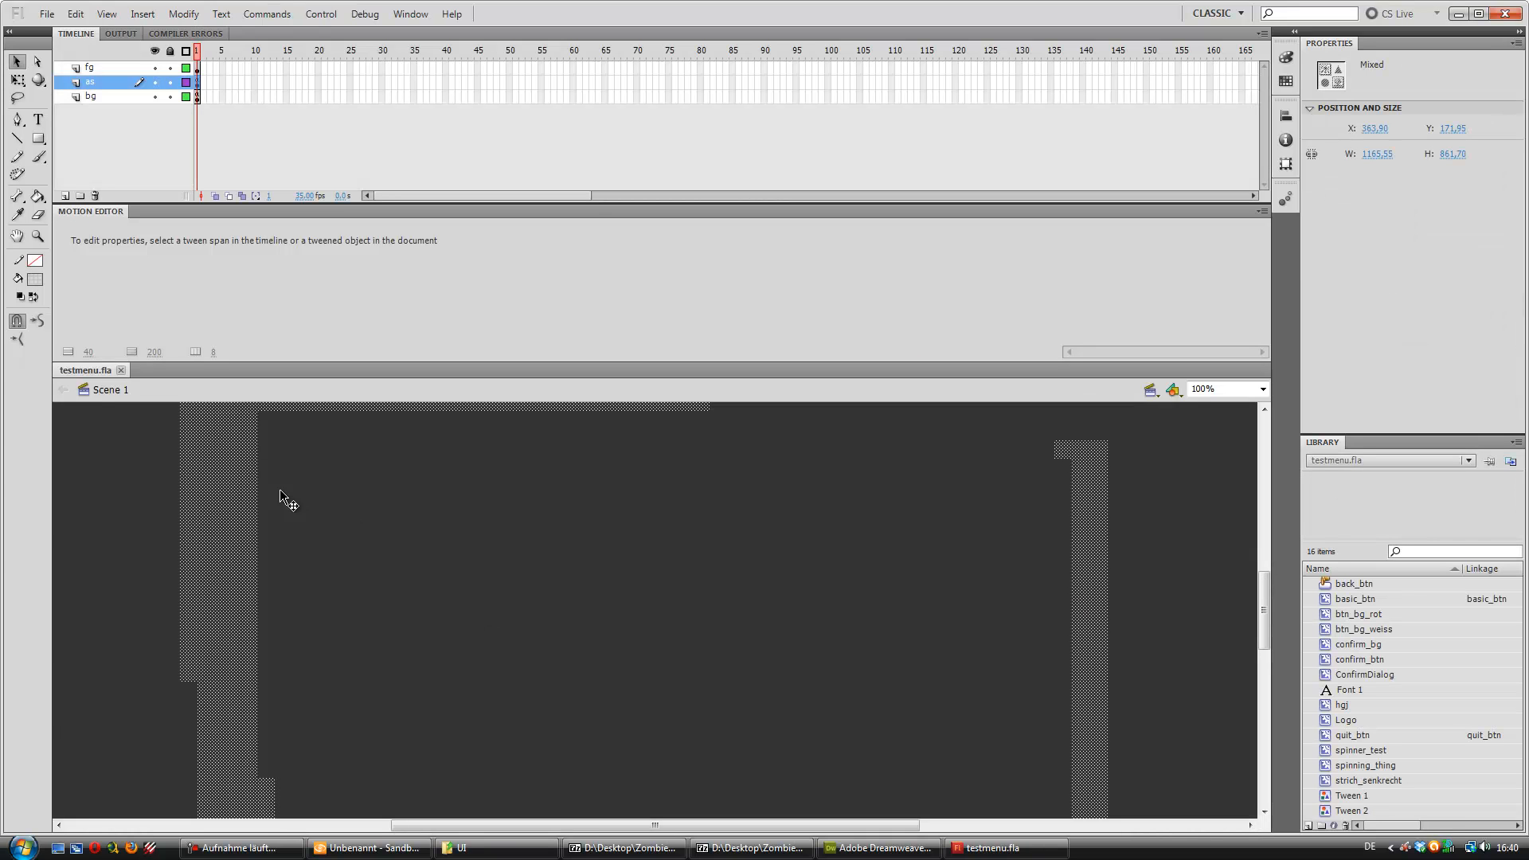
- Select the first frame of the middle layer of testmenu.fla and open its ActionScript code
scroll(352, 569, up, 3)
scroll(353, 568, down, 3)
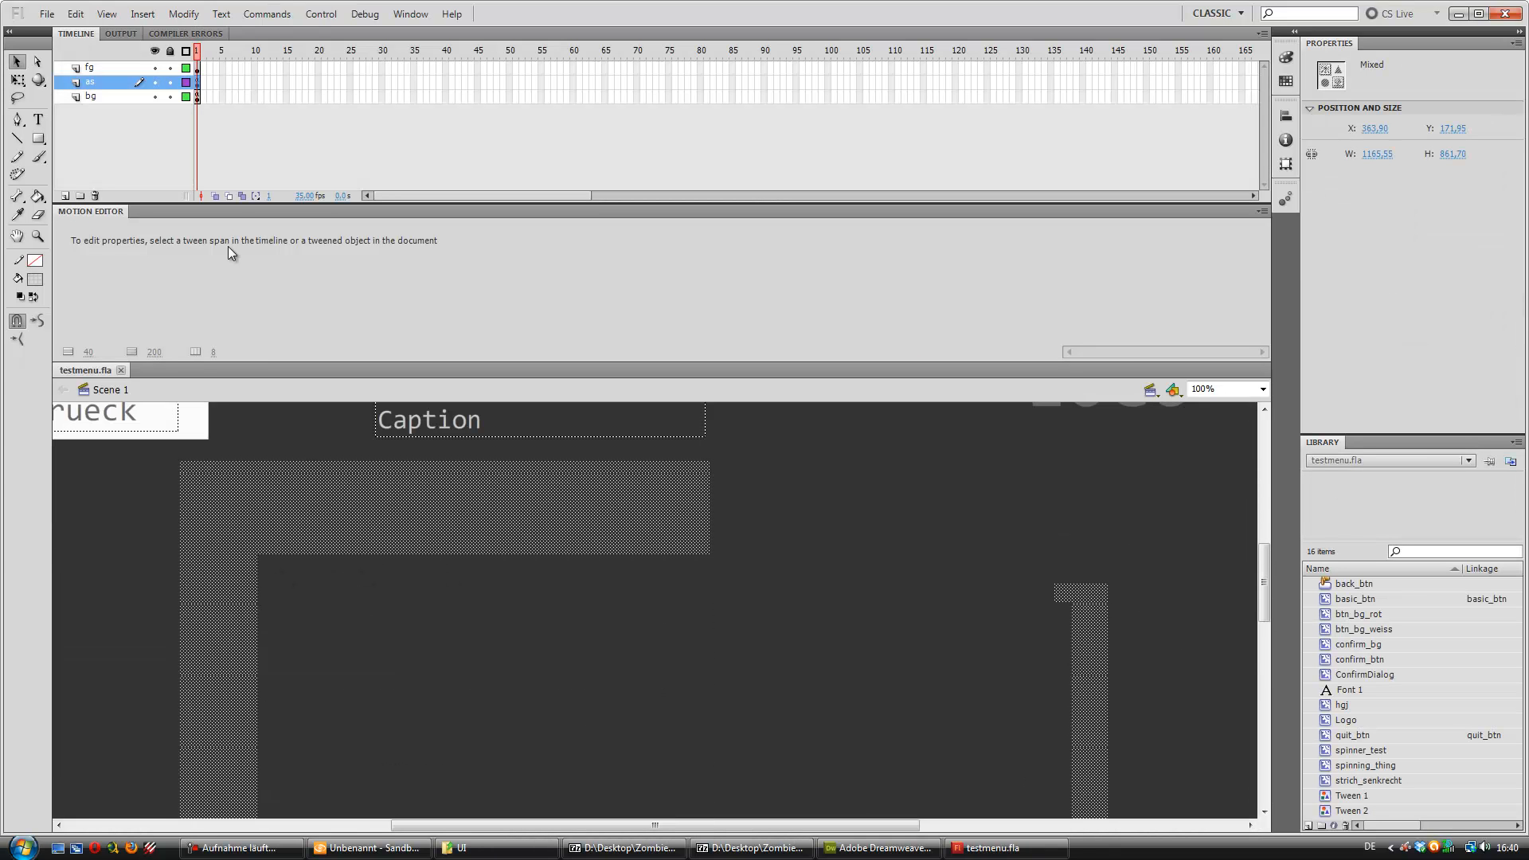
click(198, 81)
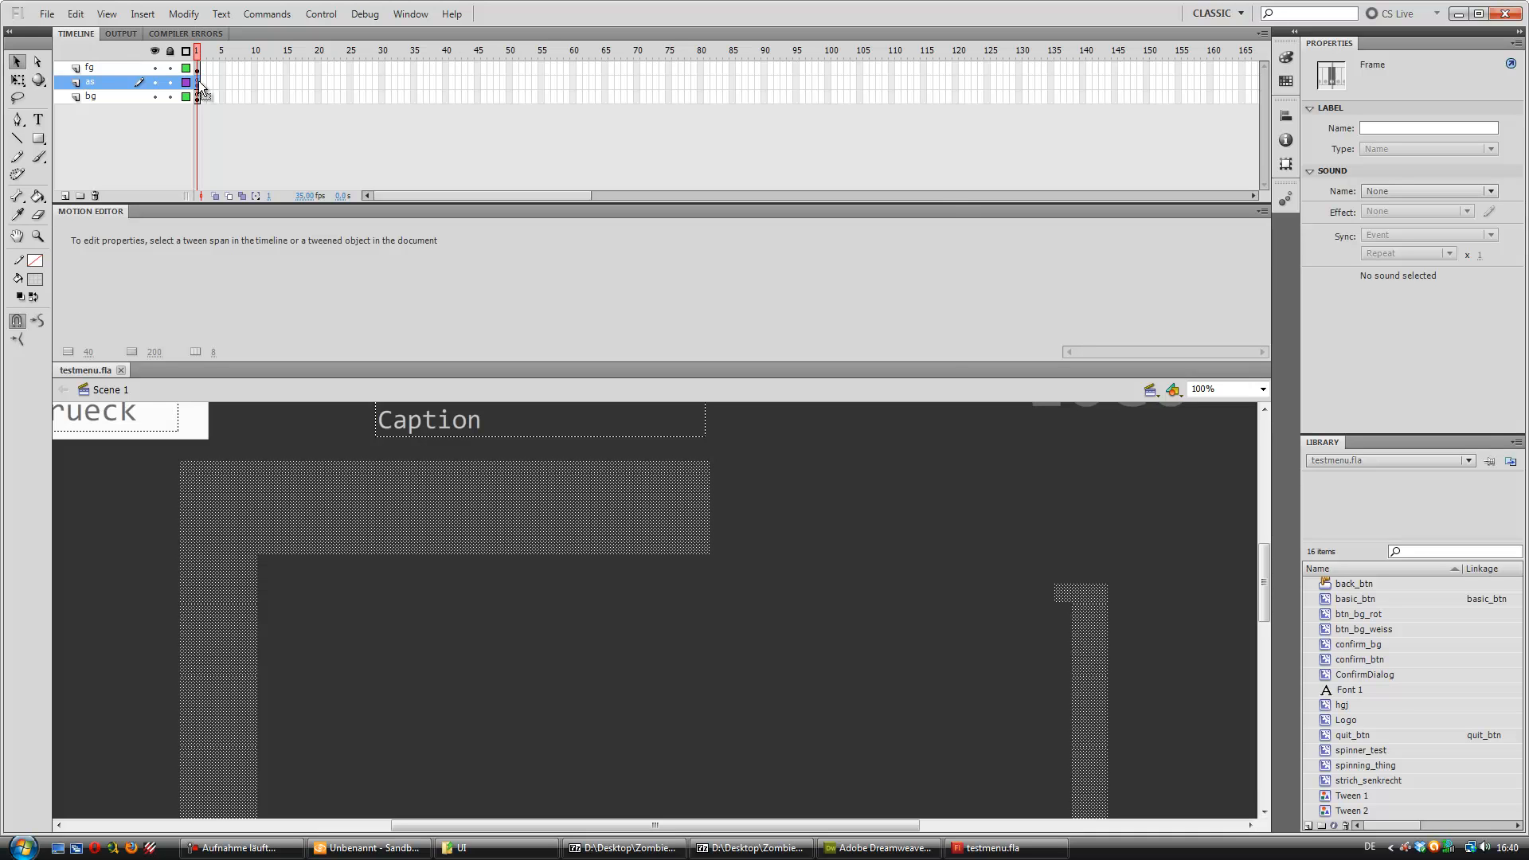
key(F8)
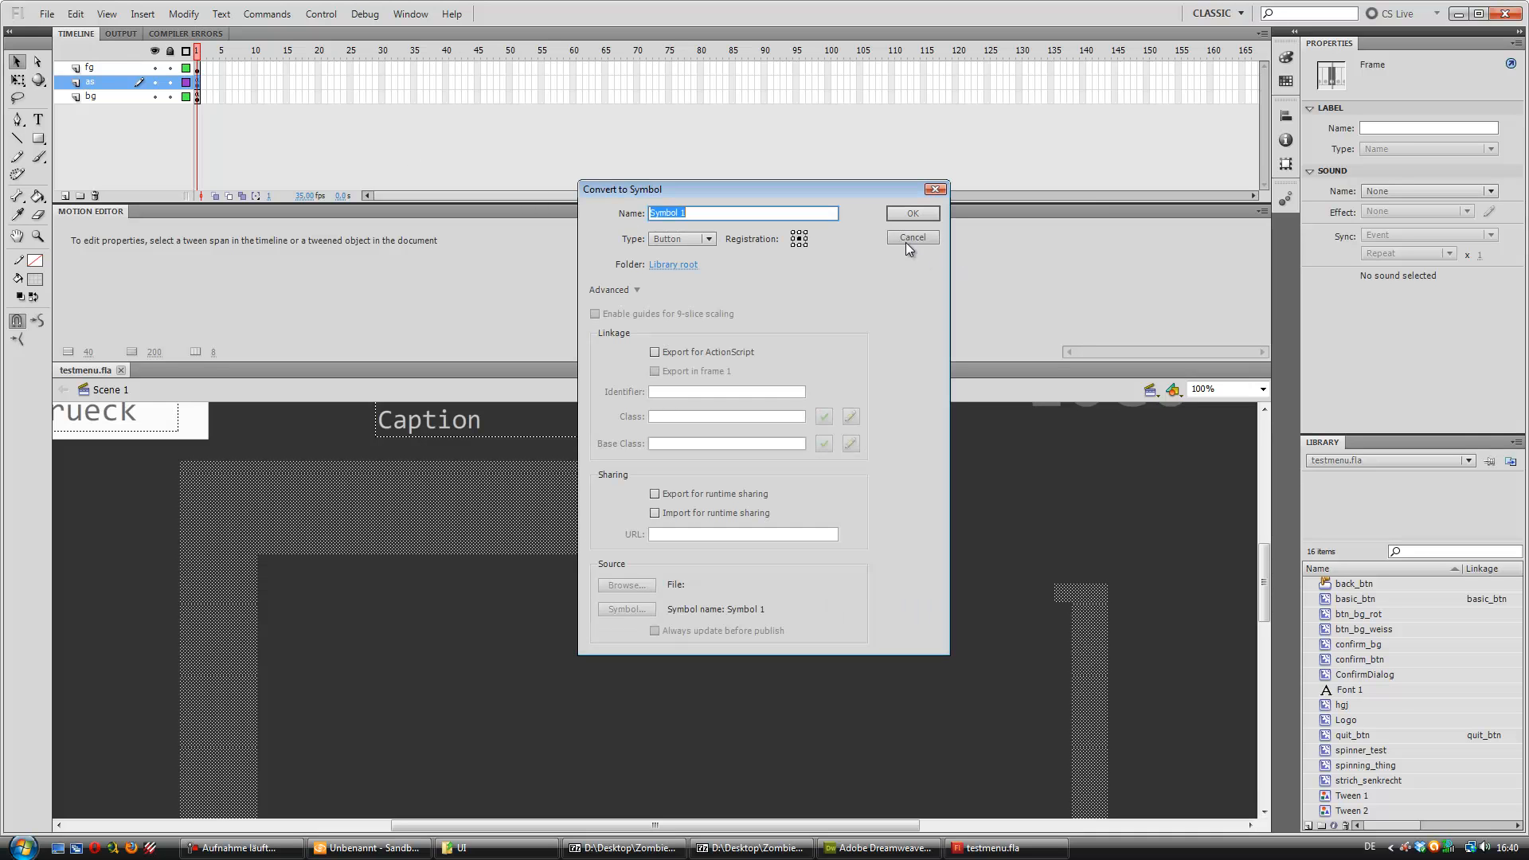
click(910, 238)
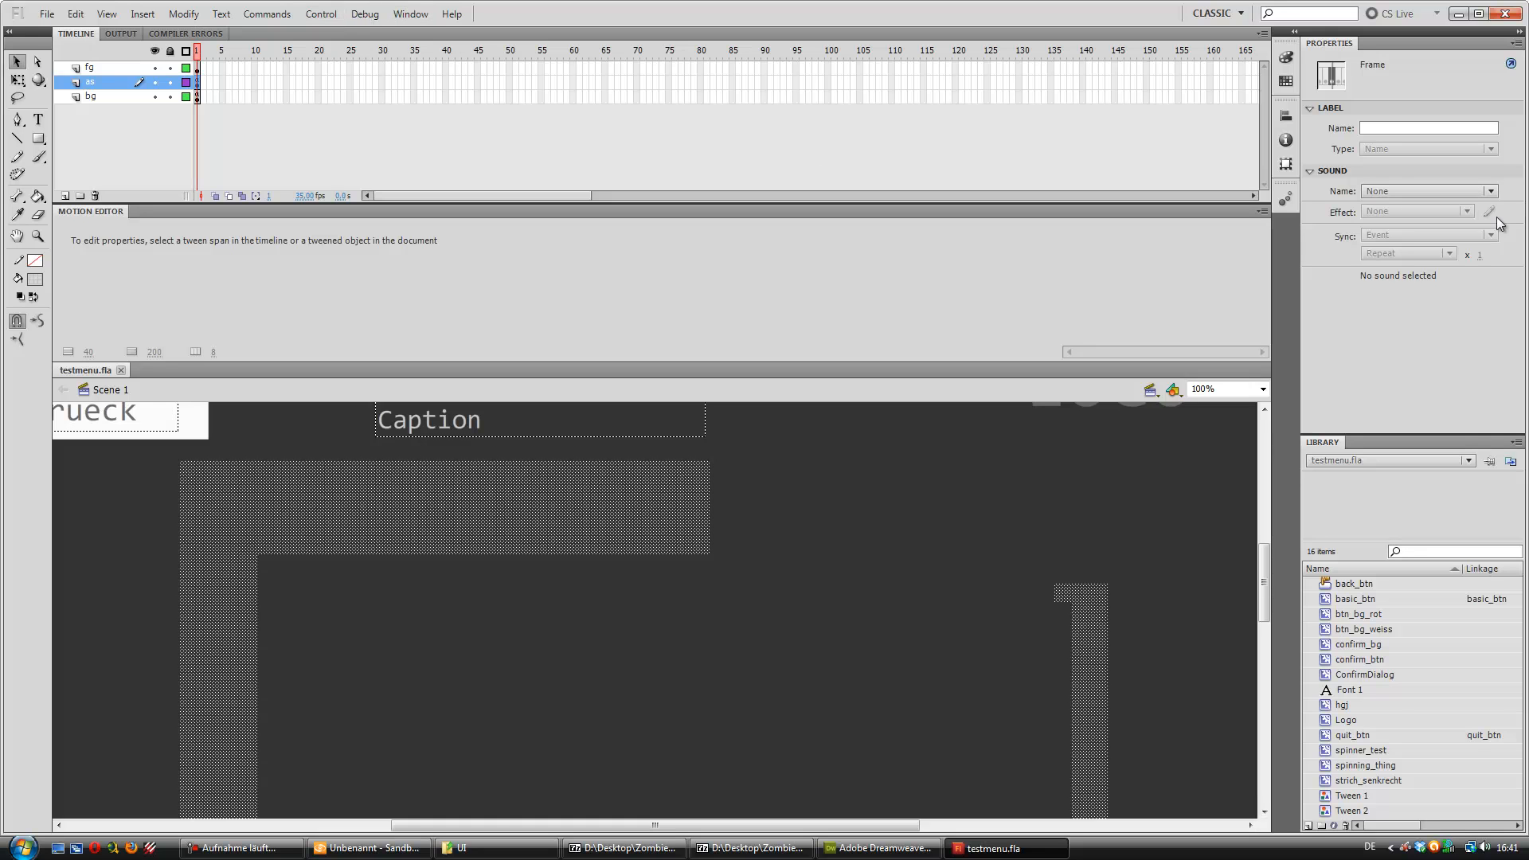
click(325, 16)
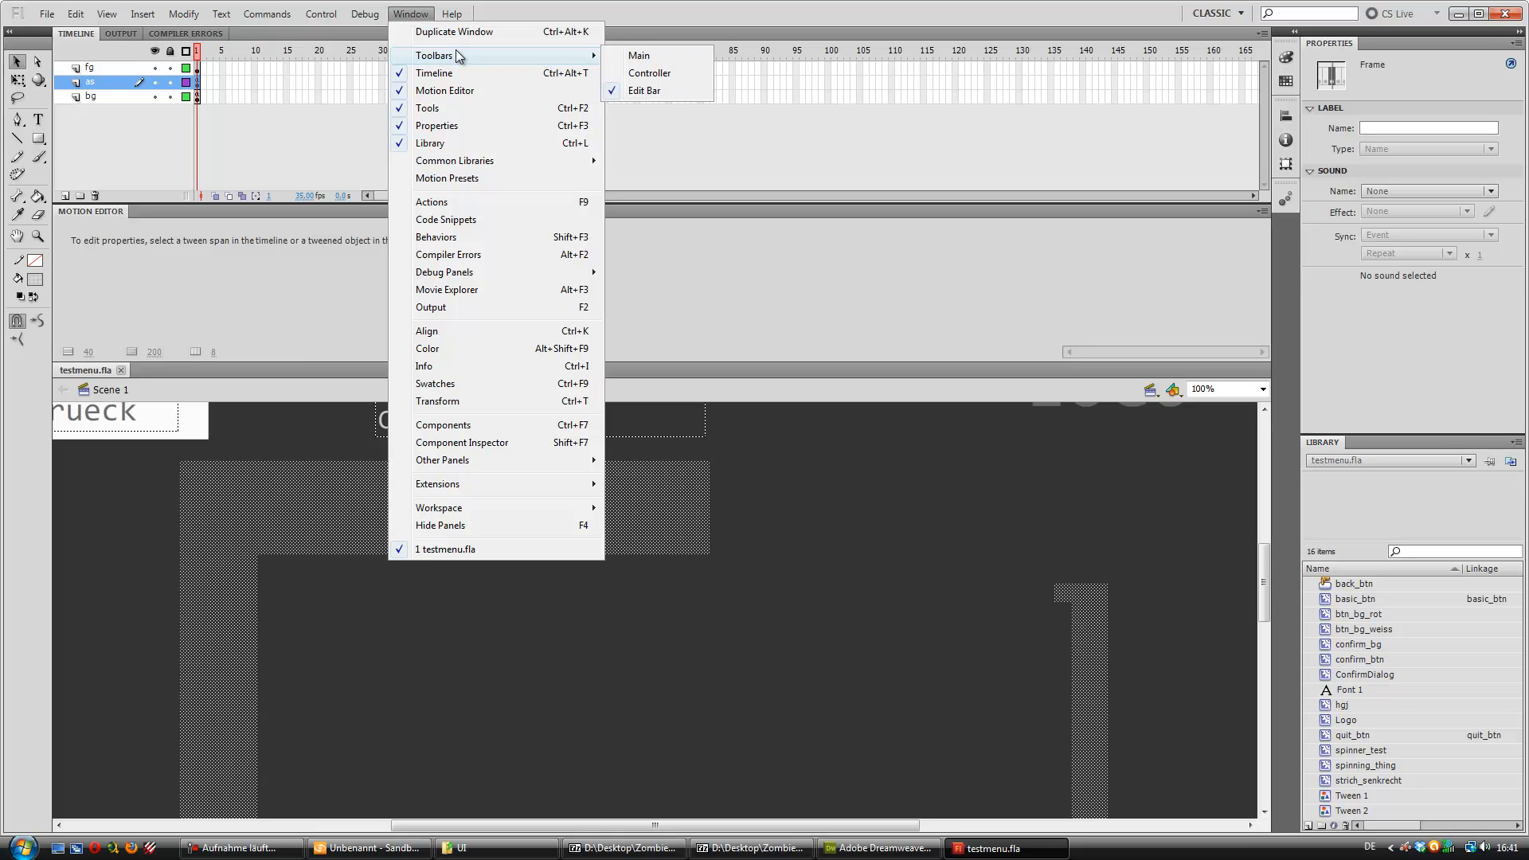
click(467, 200)
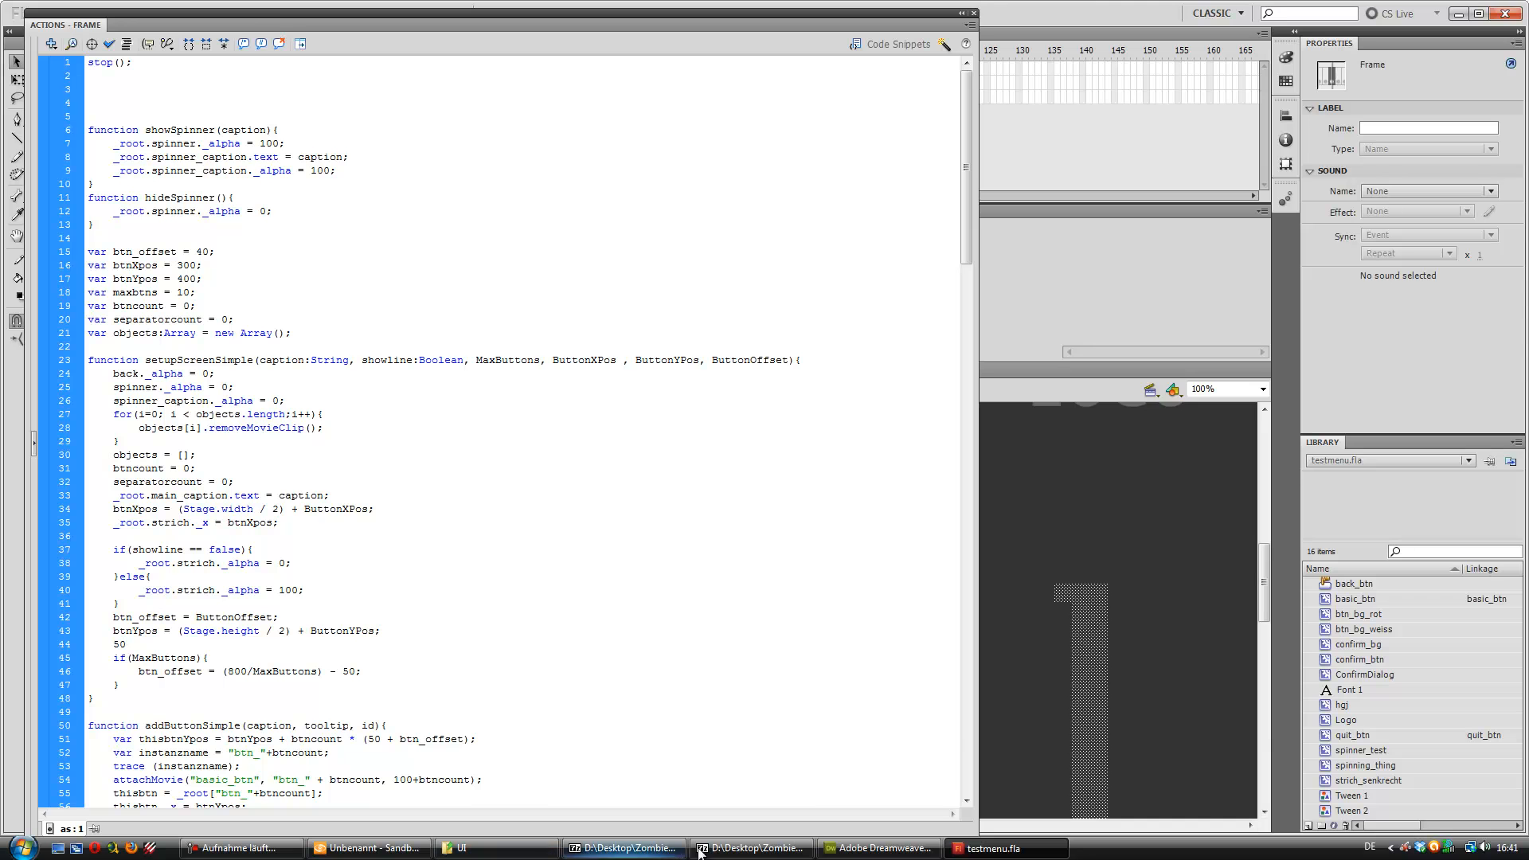
- Switch to testmenu.xml in Dreamweaver and highlight the SetupScreen function with all its parameters
click(880, 848)
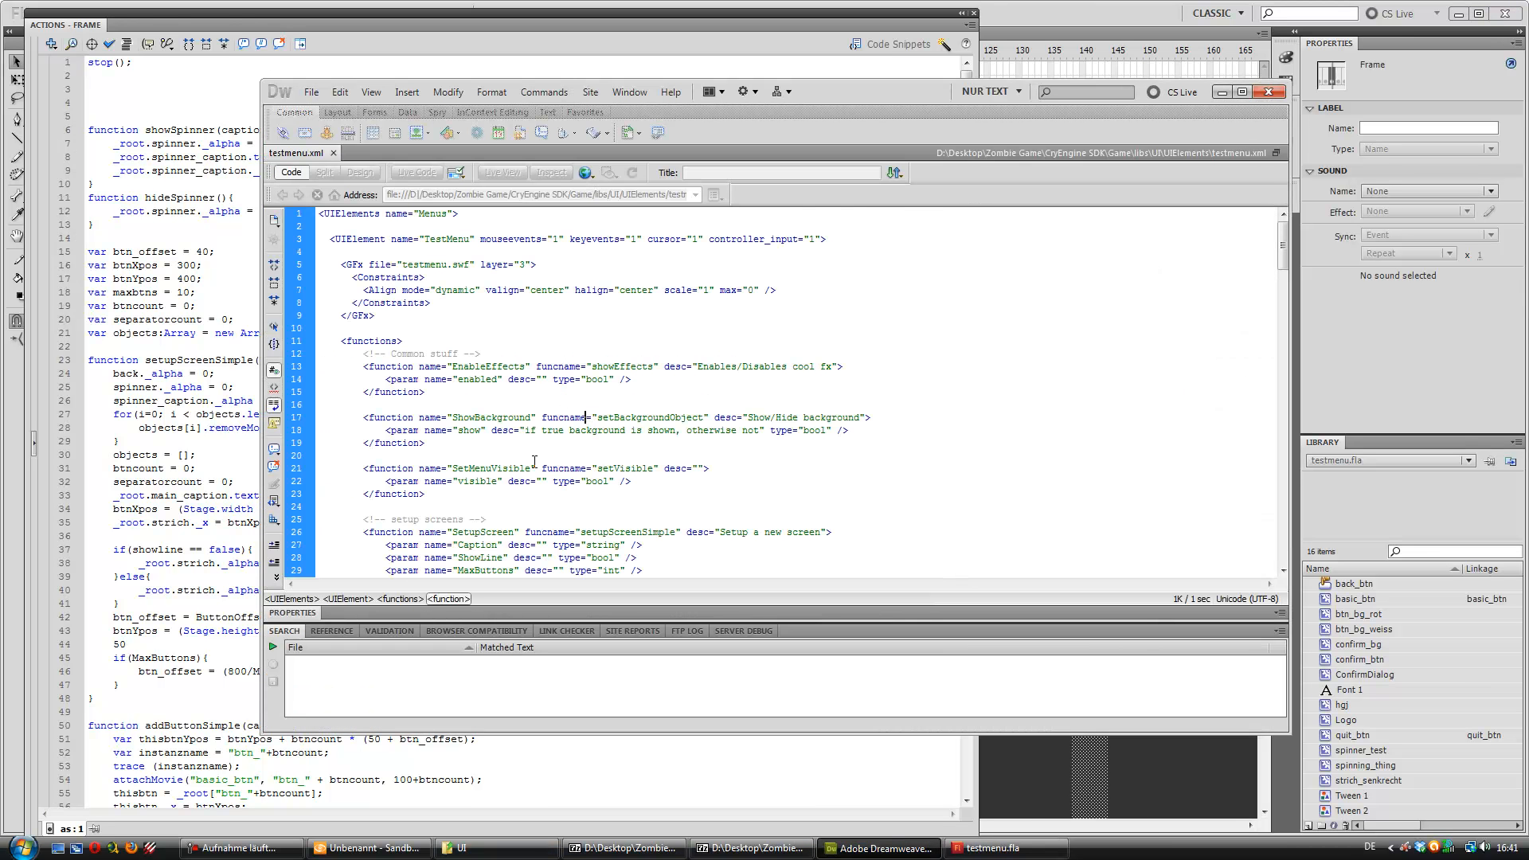
scroll(534, 461, down, 2)
scroll(503, 384, down, 3)
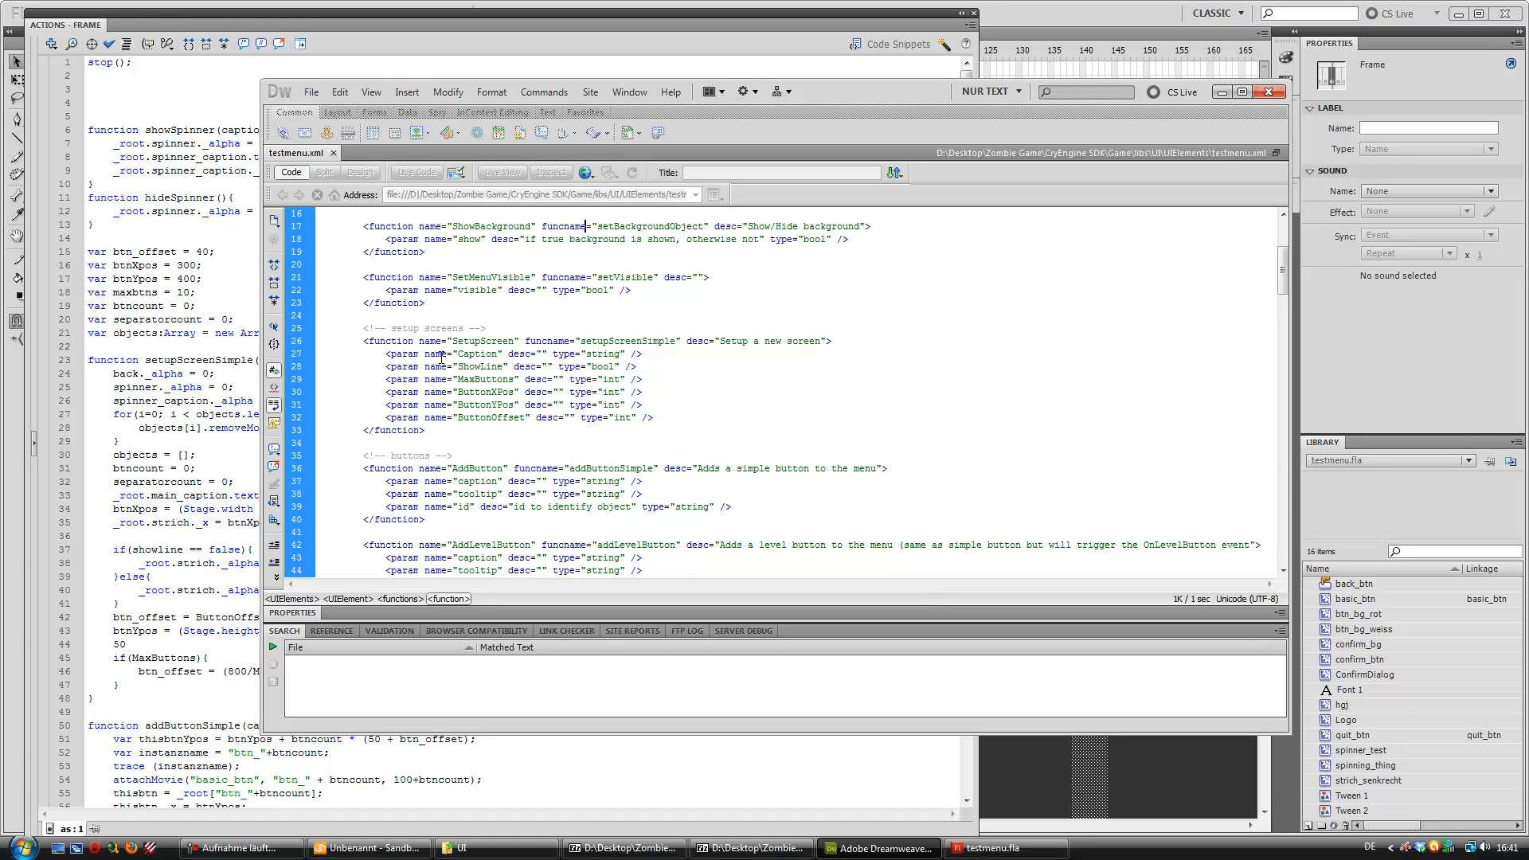
drag(362, 342, 510, 434)
click(510, 434)
scroll(475, 427, down, 2)
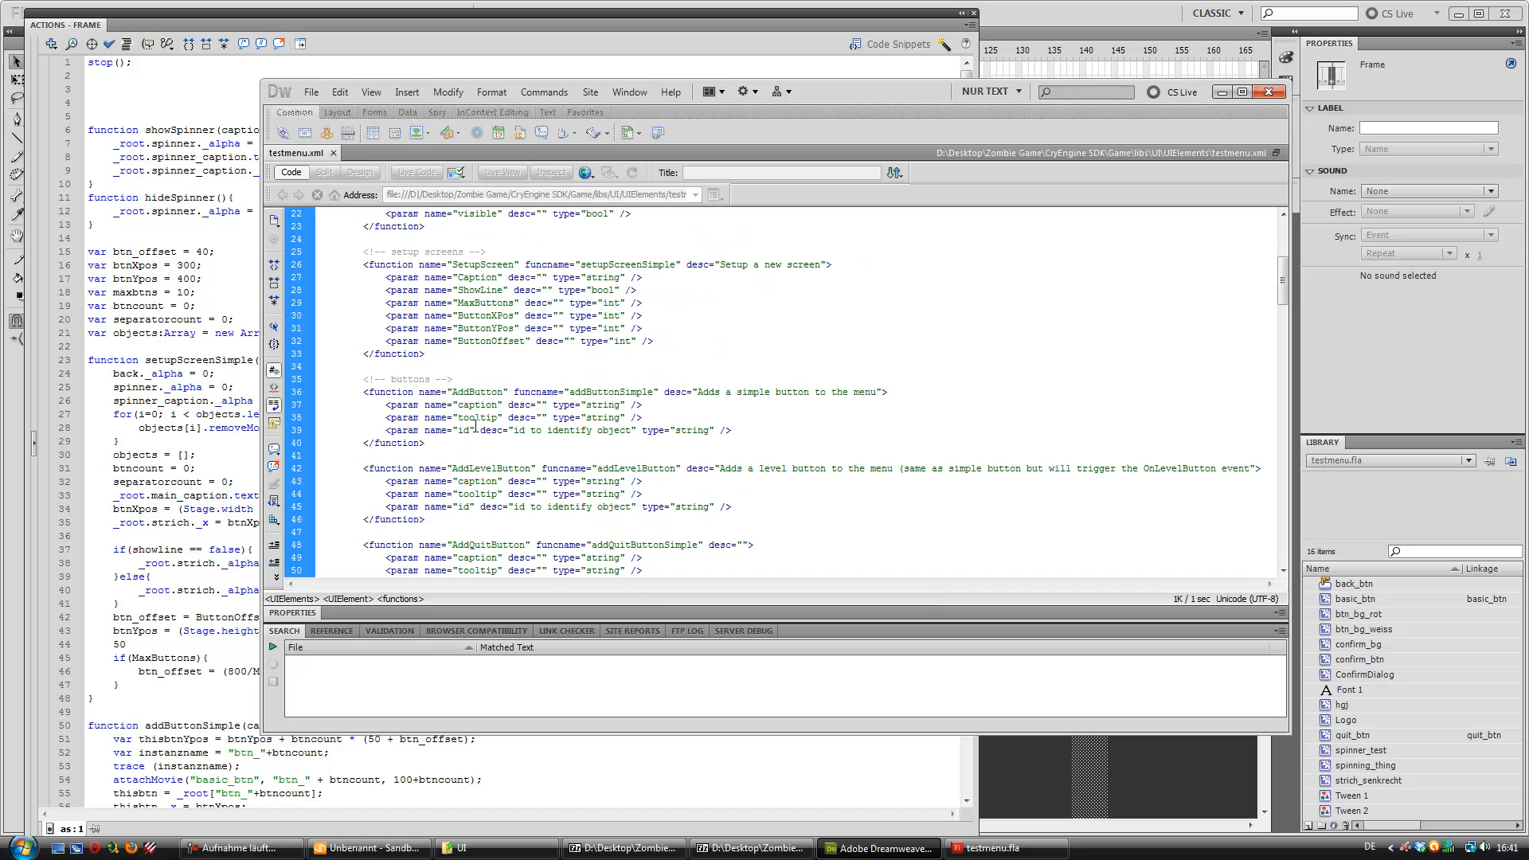
- Highlight the AddButton function in testmenu.xml, pointing out its description, the funcname addButtonSimple and its parameters
drag(364, 392, 427, 443)
click(450, 410)
click(452, 406)
drag(685, 391, 874, 391)
click(829, 393)
drag(714, 396, 881, 394)
click(881, 394)
drag(529, 395, 652, 392)
click(544, 392)
click(652, 392)
click(468, 404)
click(475, 430)
- Switch to the ActionScript in Flash and highlight the matching addButtonSimple function
click(191, 454)
scroll(187, 485, down, 5)
drag(180, 528, 241, 524)
click(243, 524)
scroll(248, 522, down, 1)
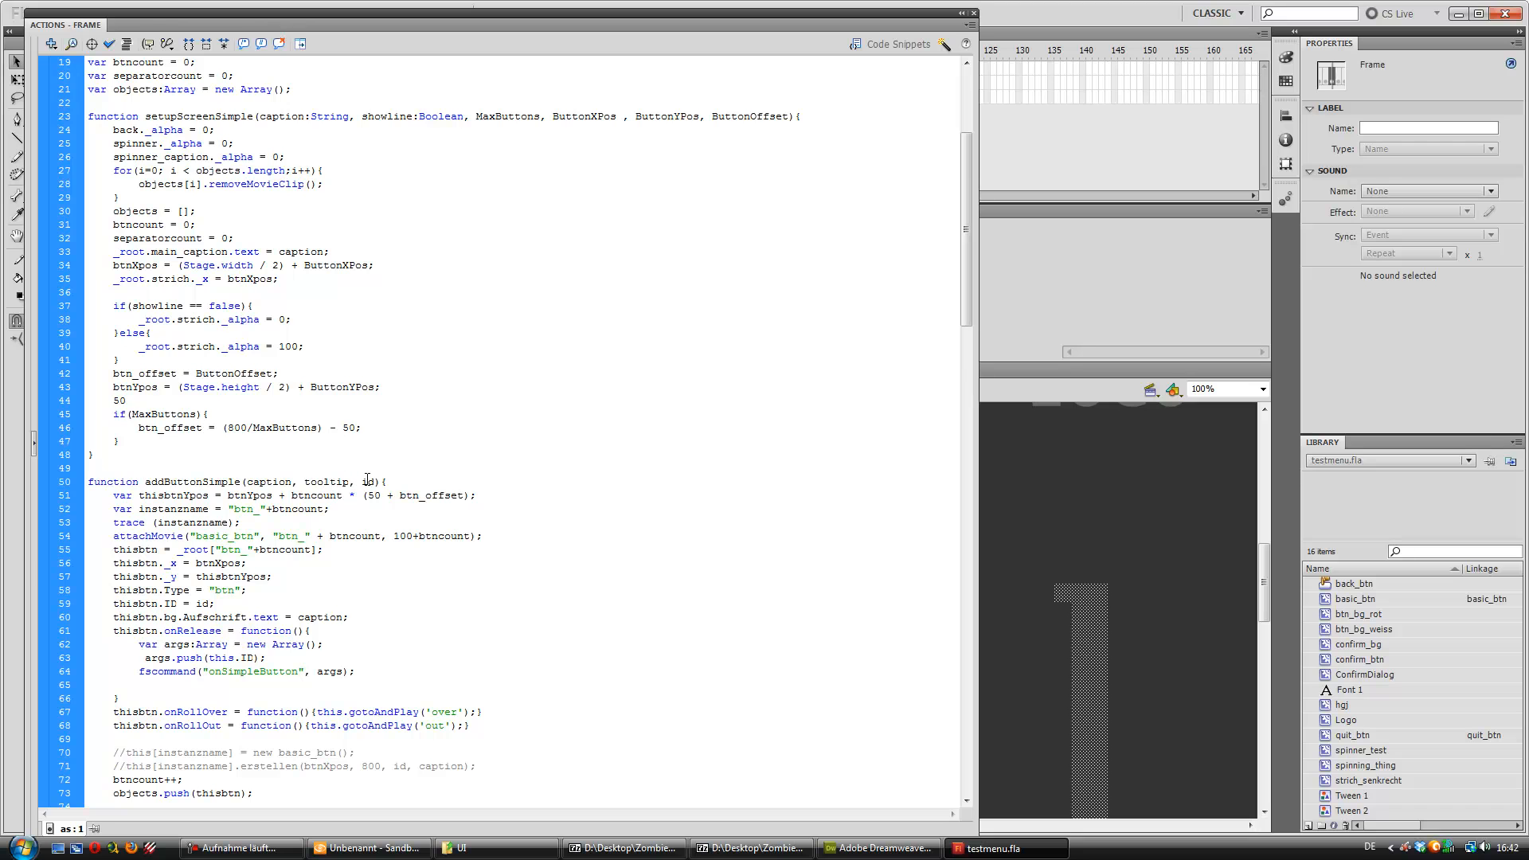
scroll(274, 484, down, 1)
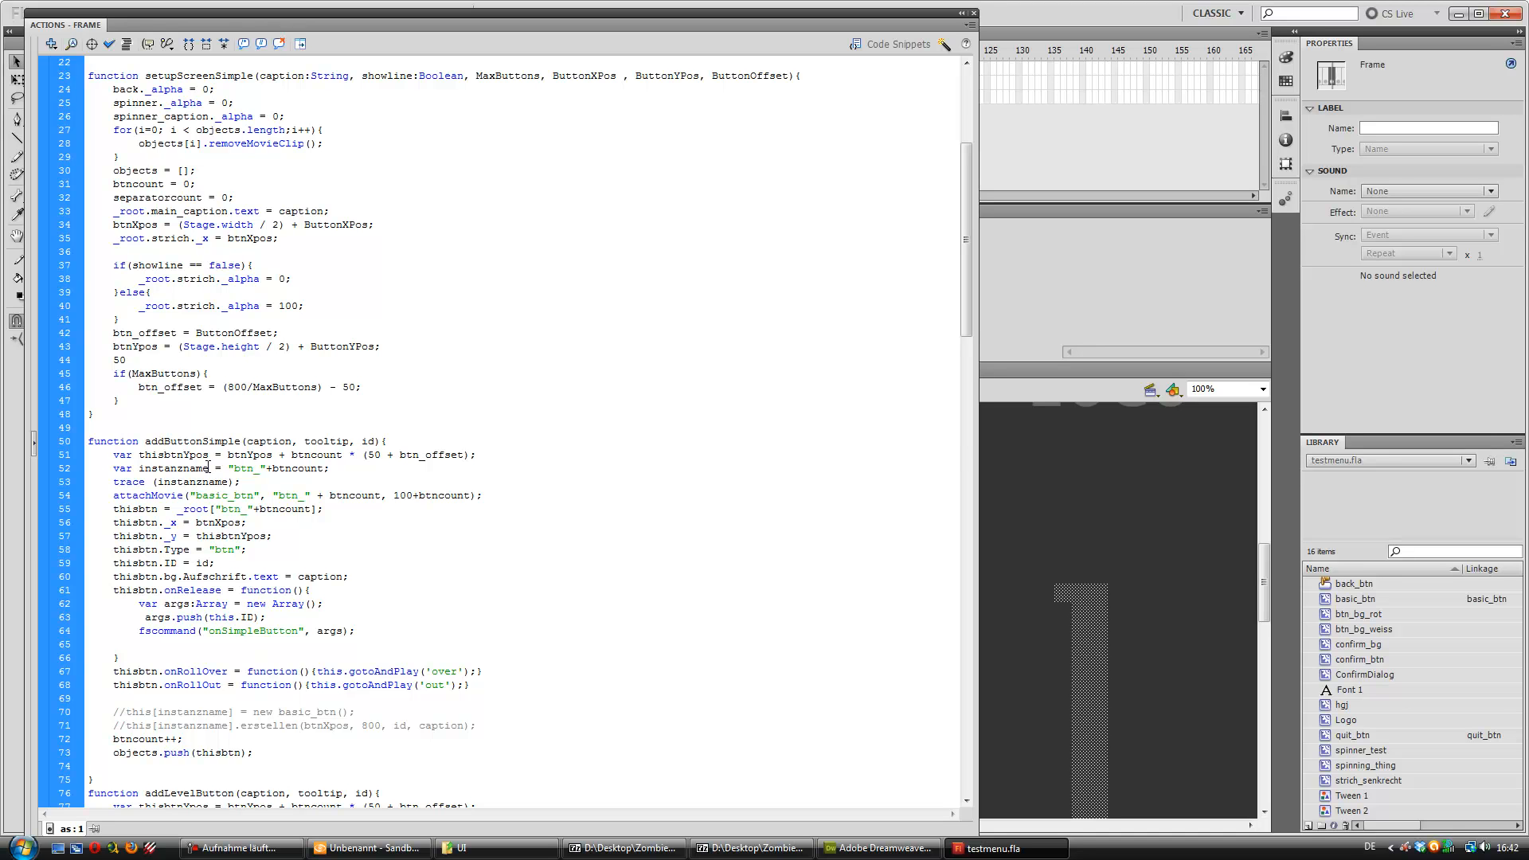
- Highlight the addButtonSimple lines that set the button's Y position, attach the basic_btn movie clip and set its coordinates
drag(88, 455, 334, 490)
click(334, 490)
drag(88, 455, 162, 468)
click(162, 468)
drag(113, 495, 183, 502)
click(184, 496)
drag(89, 509, 221, 537)
click(222, 538)
- Point out the thisbtn.ID assignment and the _root["btn_"+btncount] reference in addButtonSimple
double_click(164, 564)
click(164, 563)
double_click(174, 563)
click(174, 563)
drag(176, 508, 298, 509)
click(212, 509)
click(295, 510)
drag(221, 509, 310, 511)
click(140, 563)
double_click(168, 563)
click(169, 562)
- Open the basic_btn symbol from the library, move the code window aside, and select the button graphic
double_click(1328, 604)
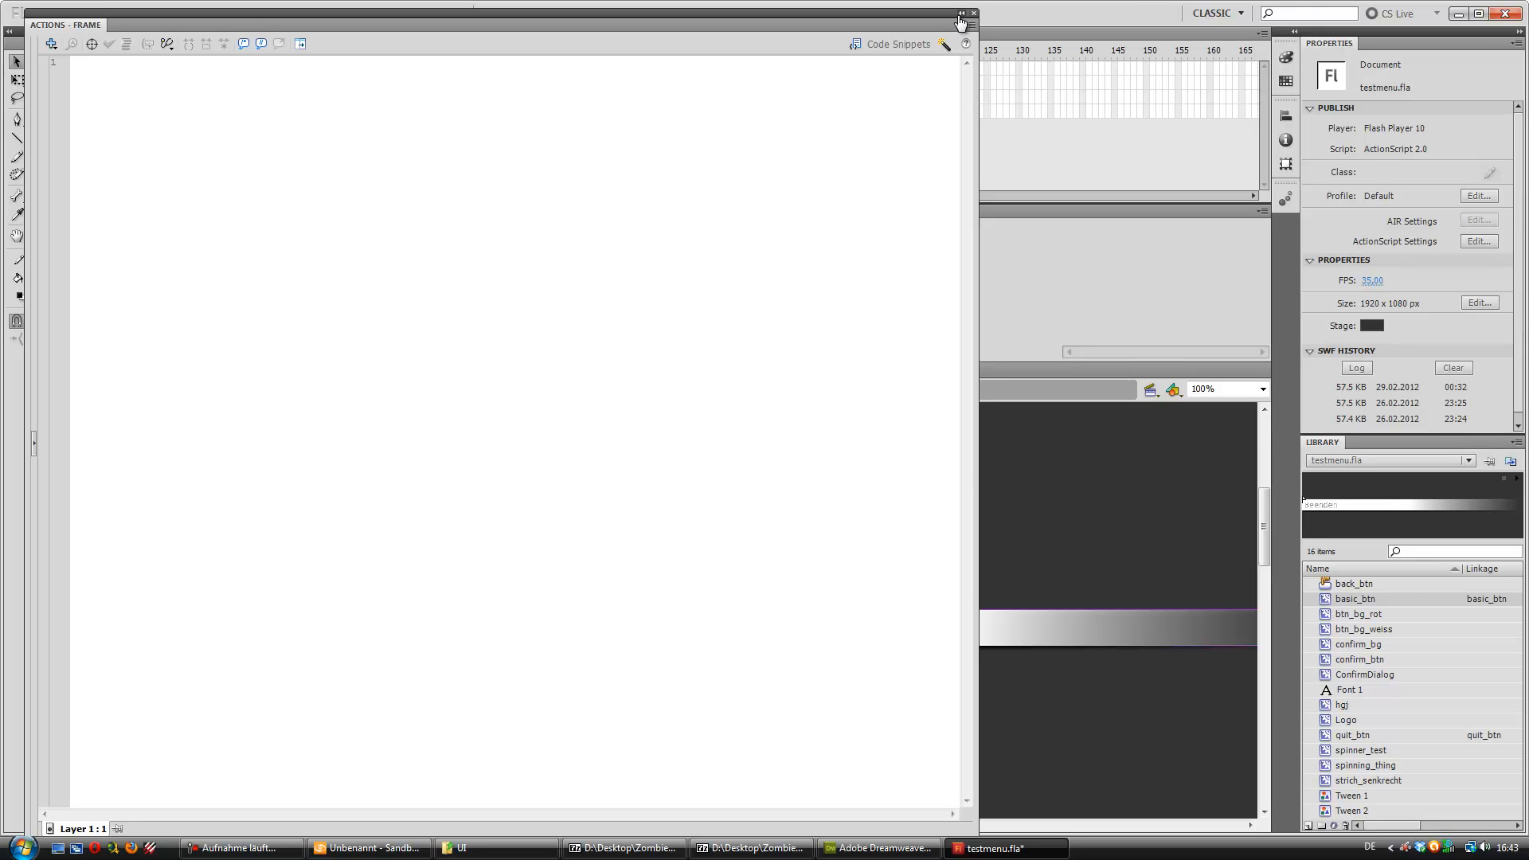
click(926, 25)
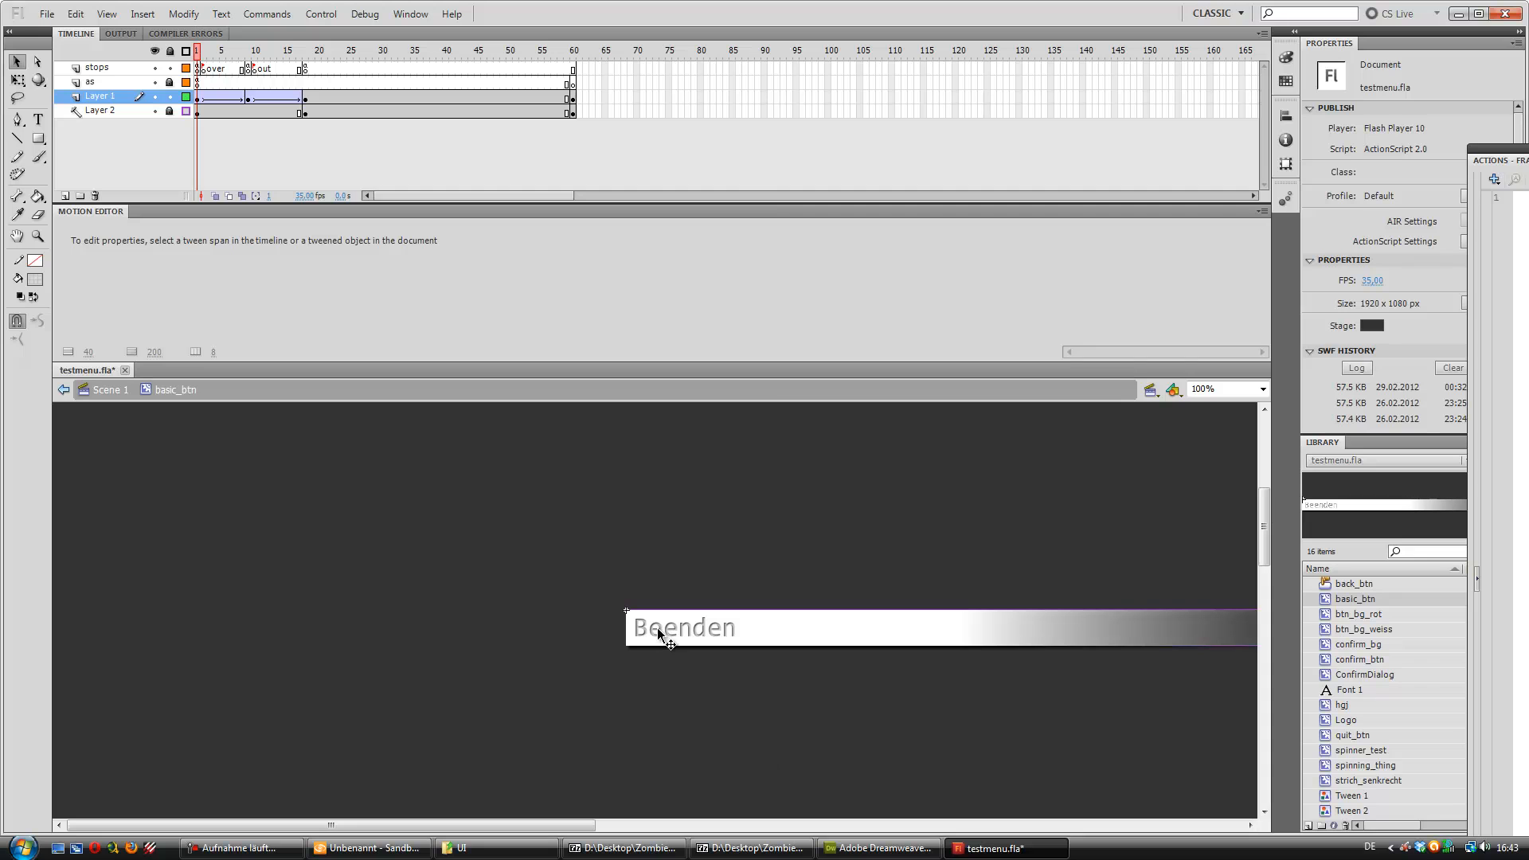
click(671, 629)
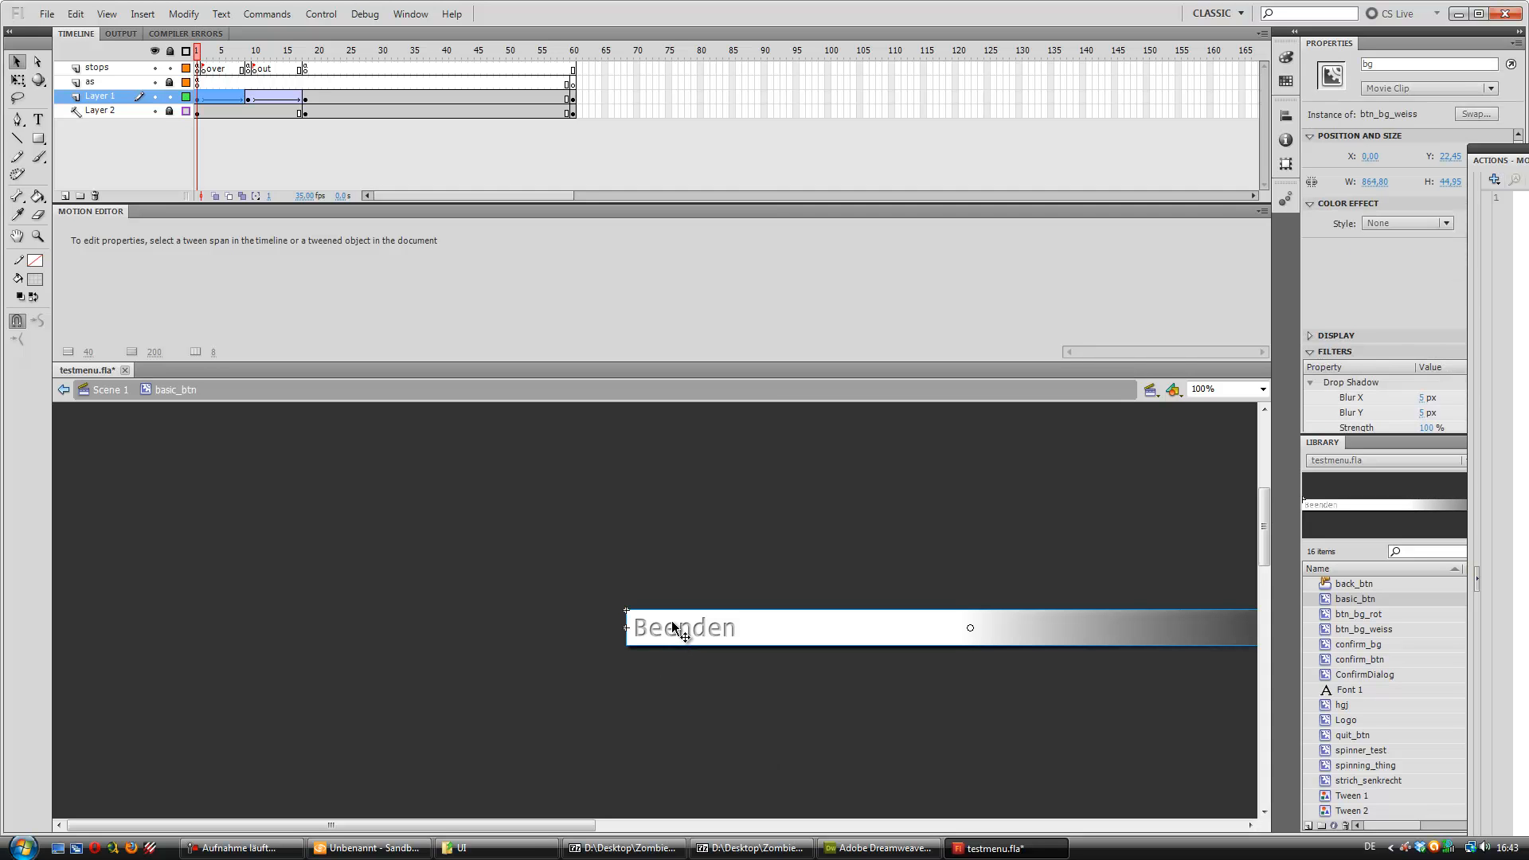
- Scrub through the over and out animations on the basic_btn timeline, return to frame 1, and reselect the button graphic
click(208, 53)
drag(207, 56, 249, 48)
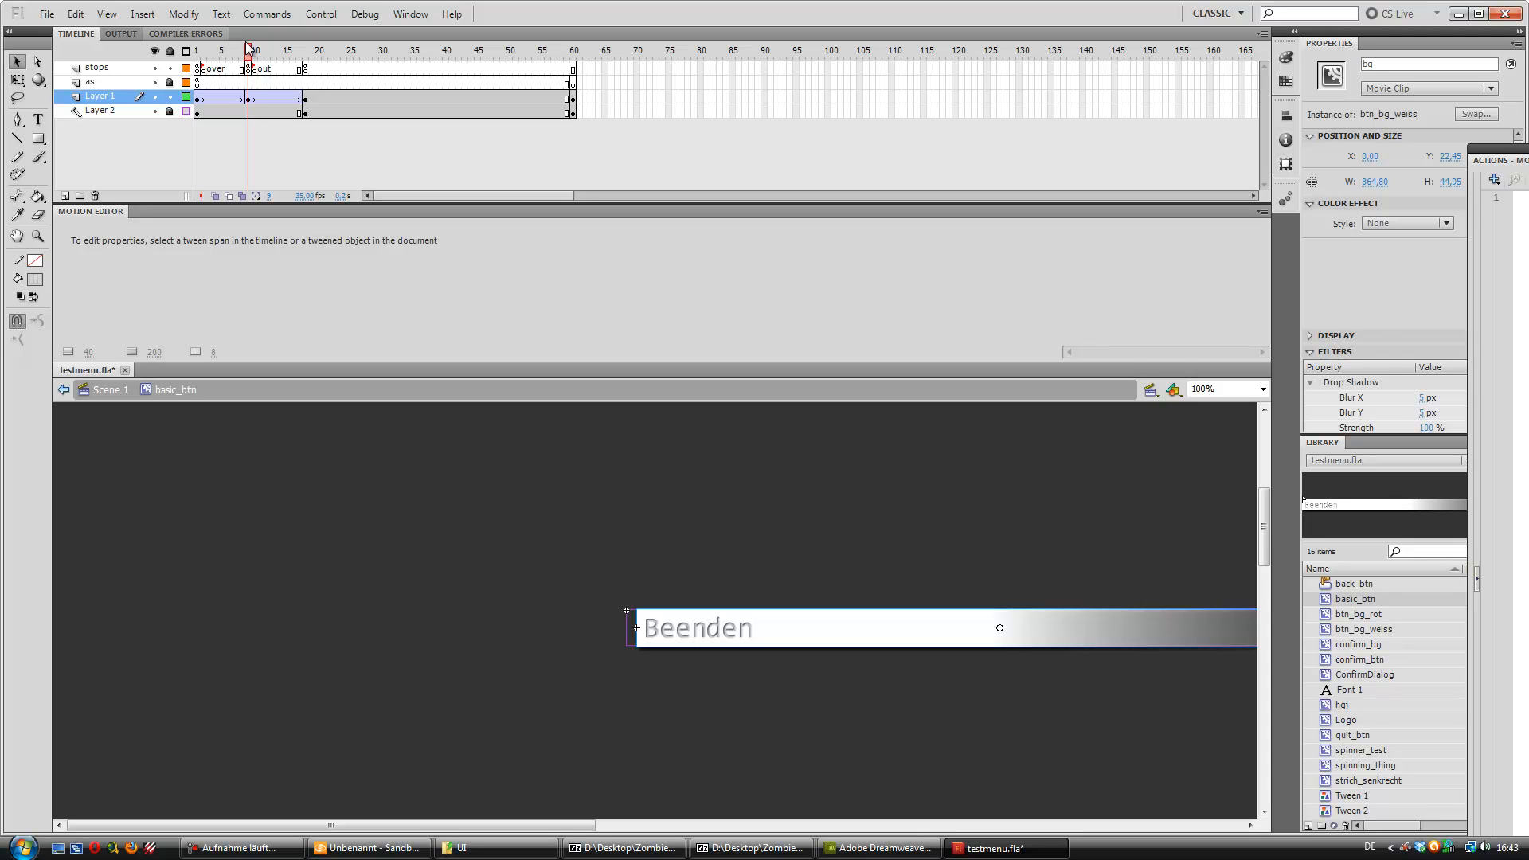
drag(251, 51, 306, 56)
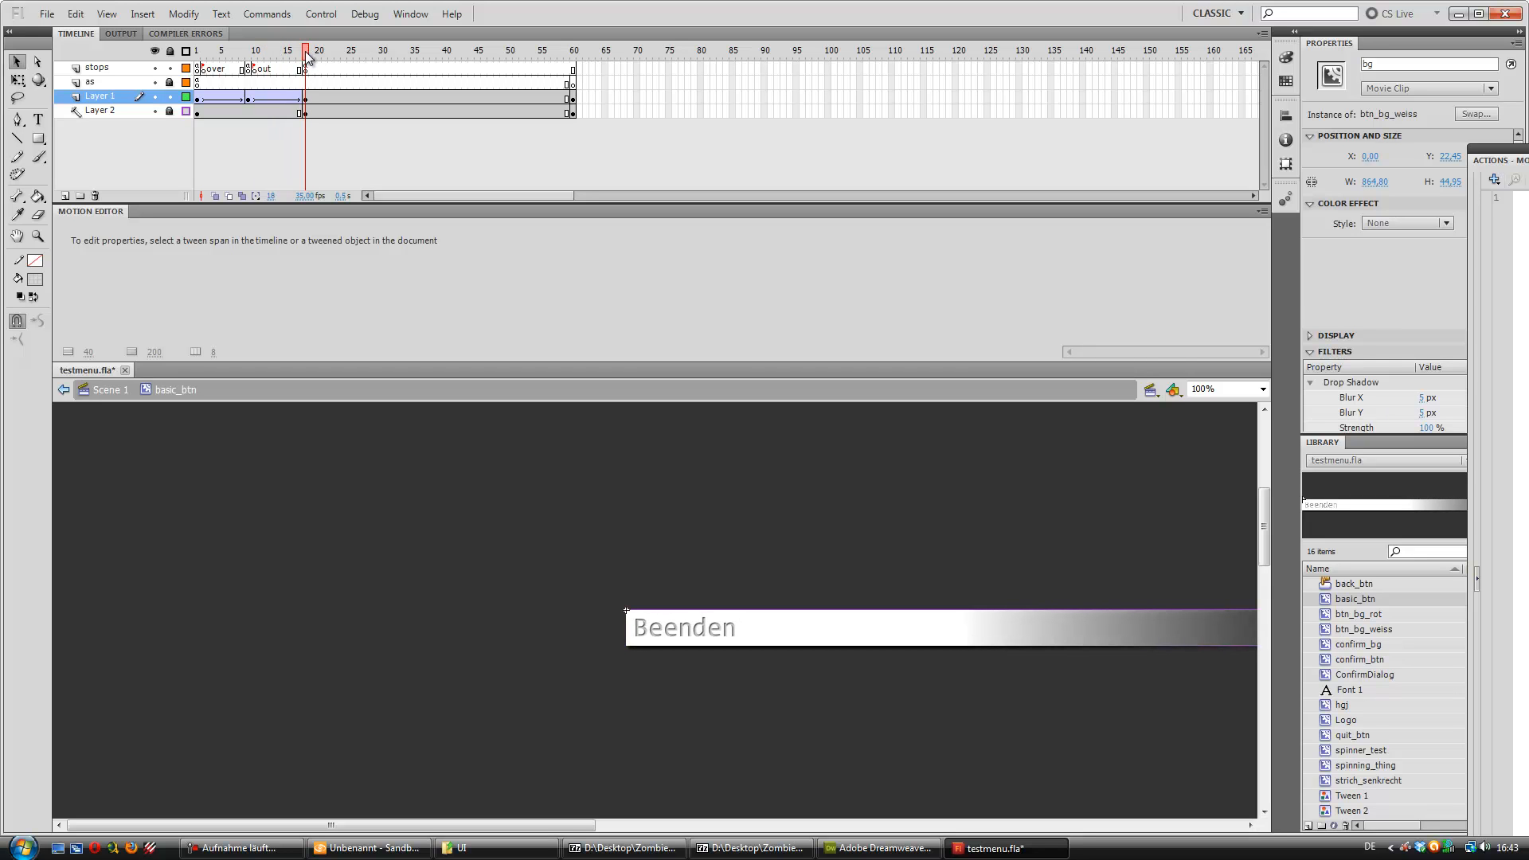
drag(241, 50, 126, 41)
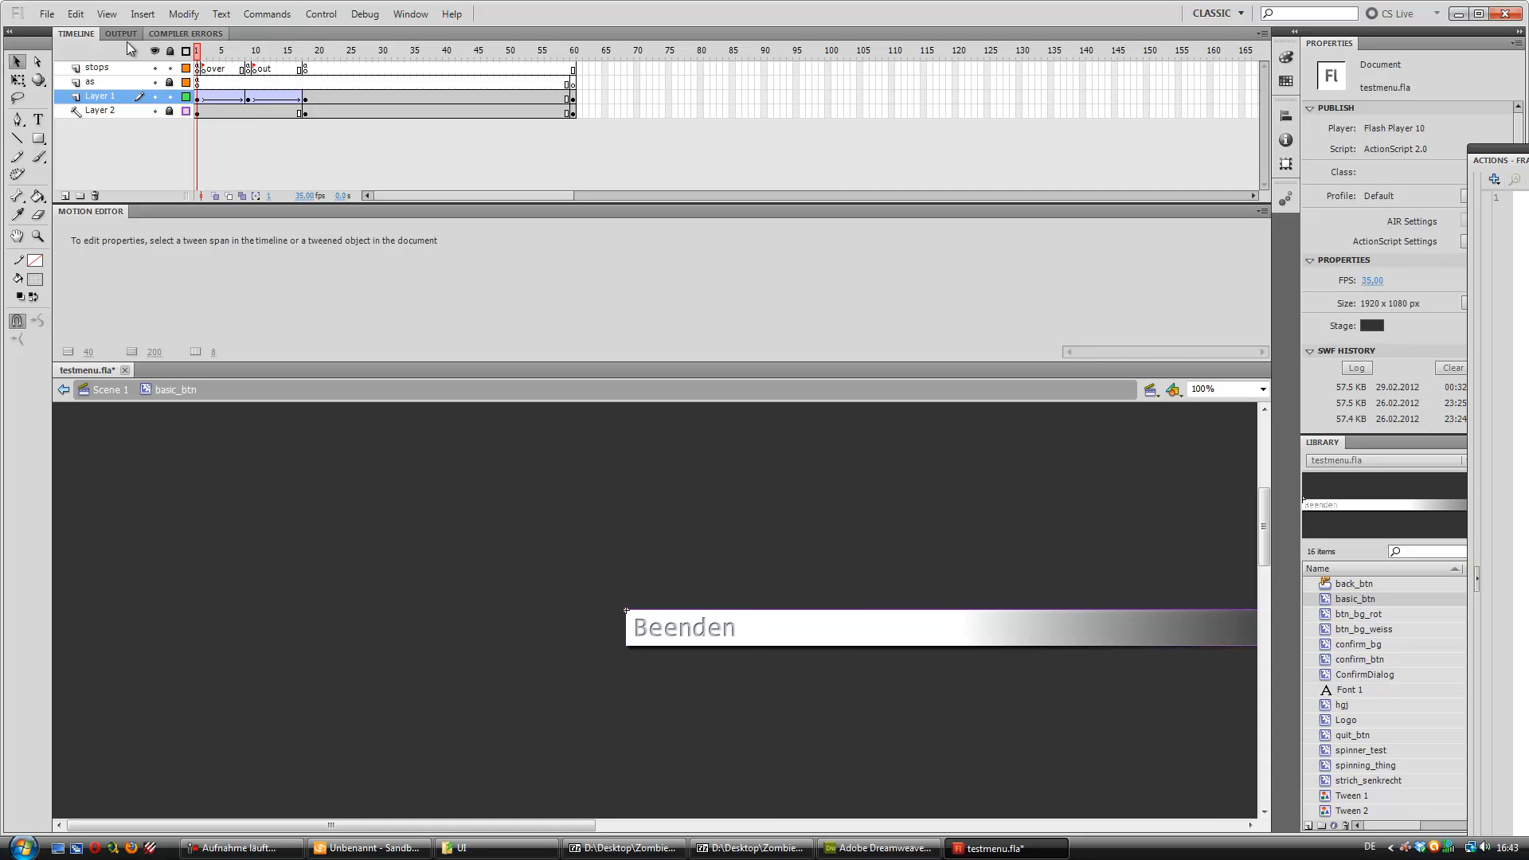
click(731, 633)
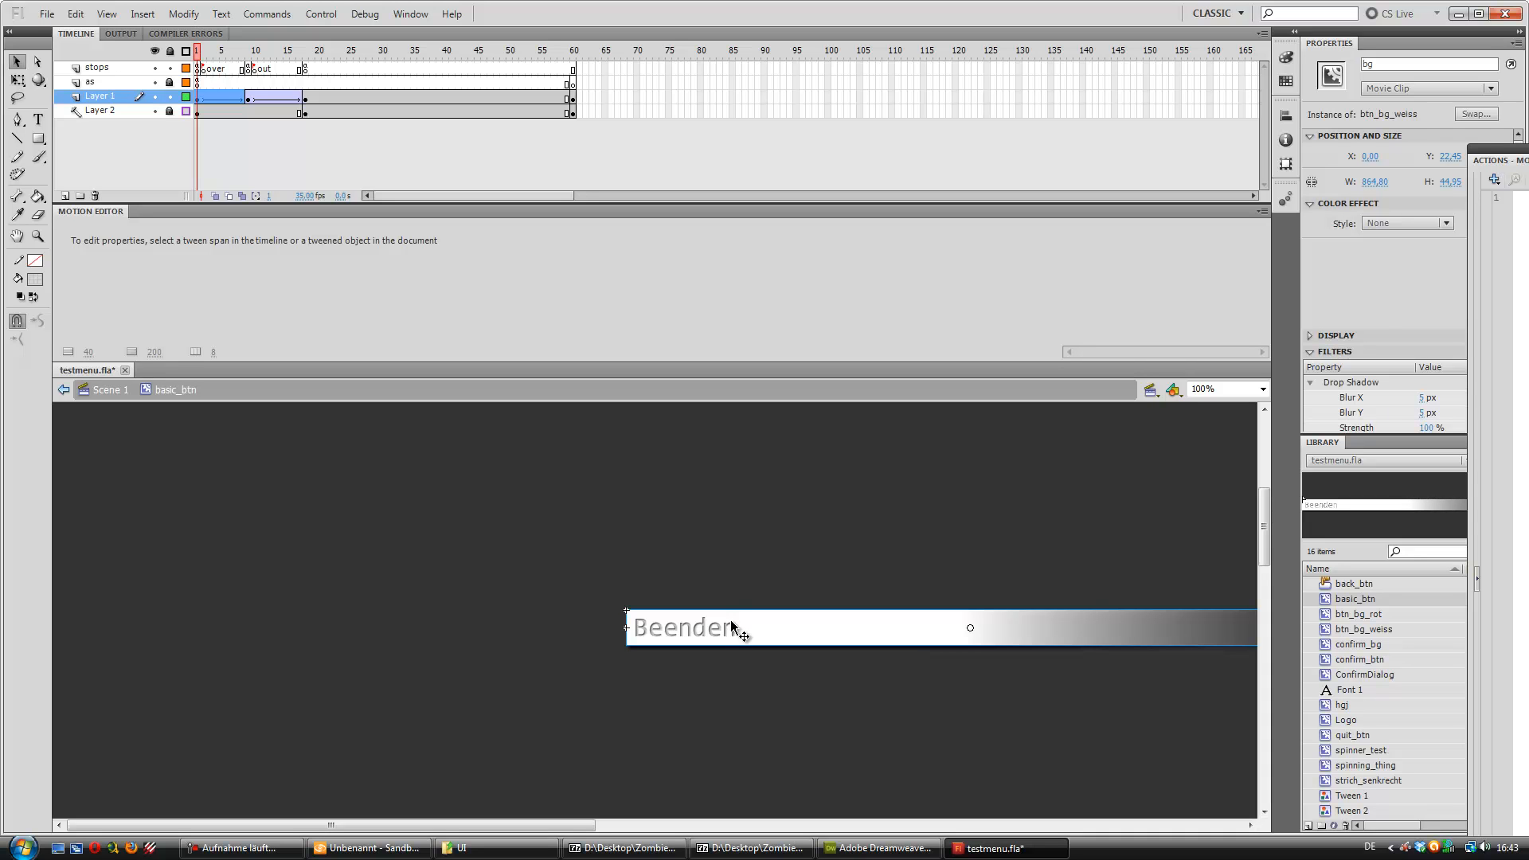
- Show the code of basic_btn's as layer and highlight the declaration of the ID, Type and Tooltip variables
click(199, 70)
click(199, 83)
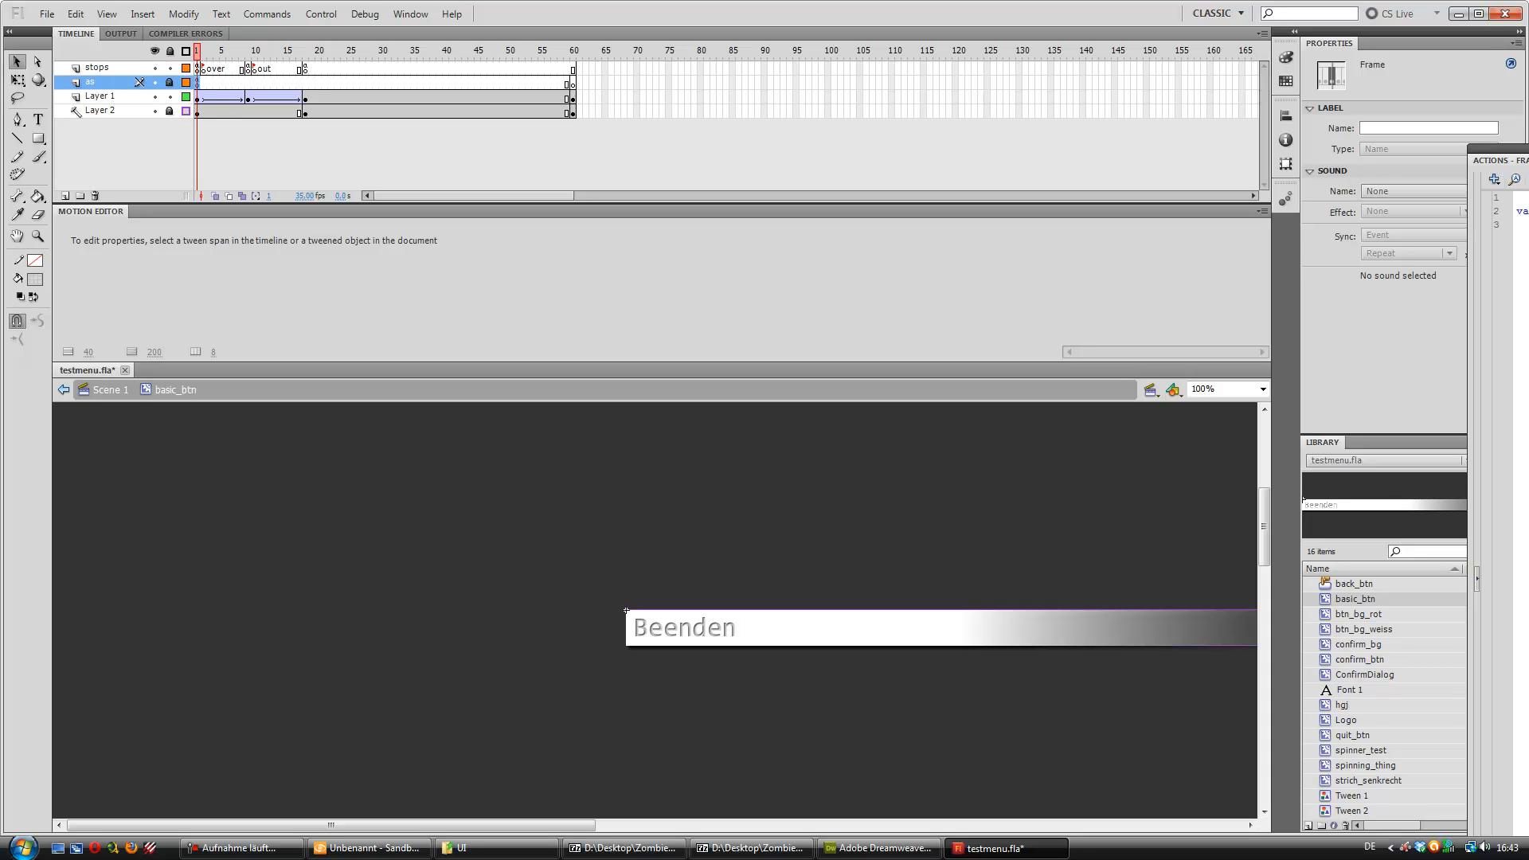
drag(1497, 160, 594, 156)
drag(440, 169, 576, 177)
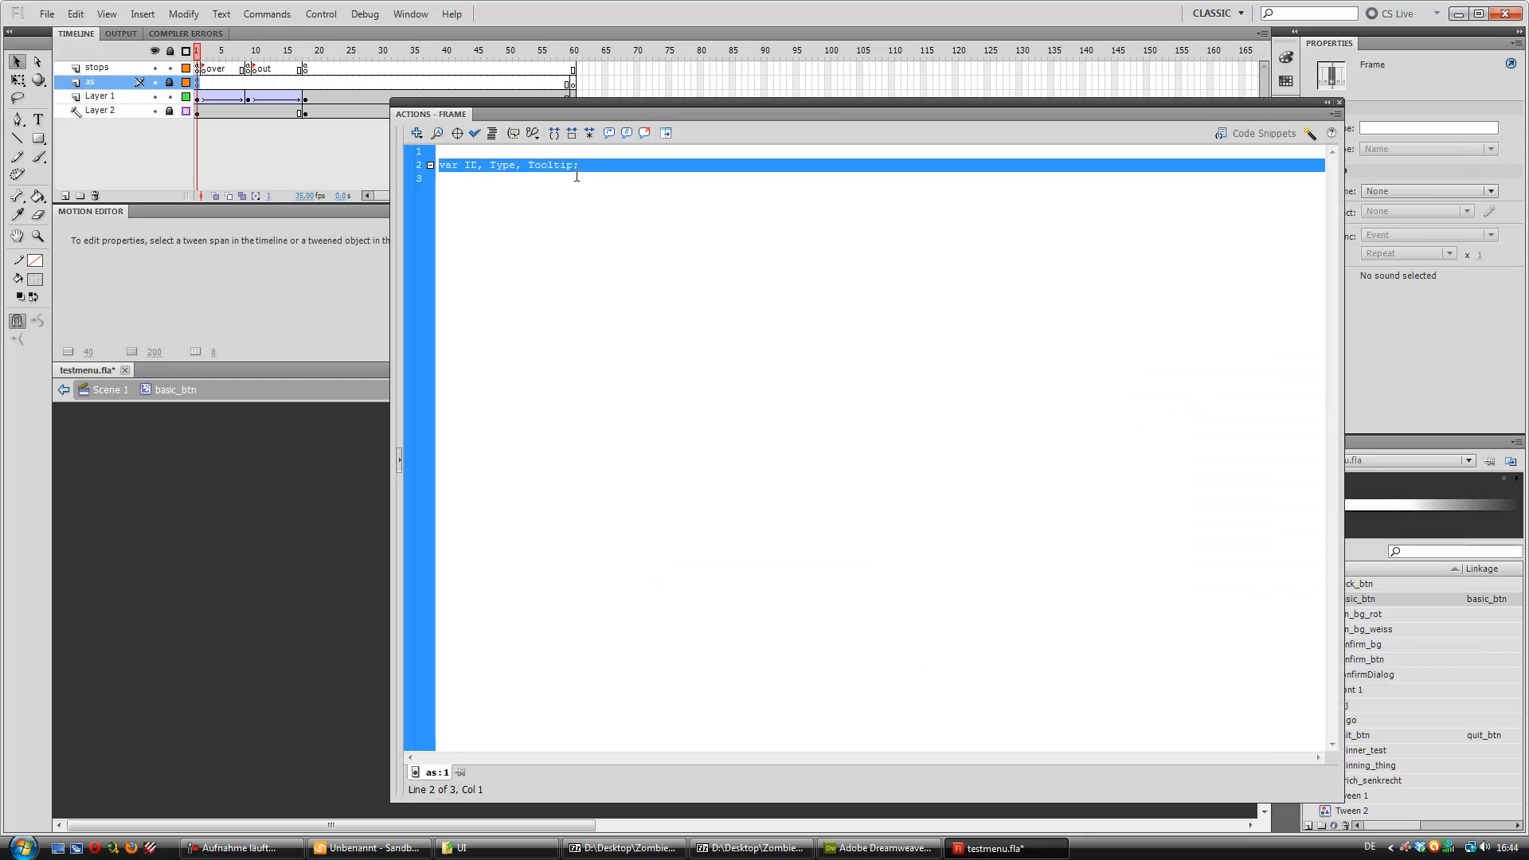
click(567, 175)
click(540, 170)
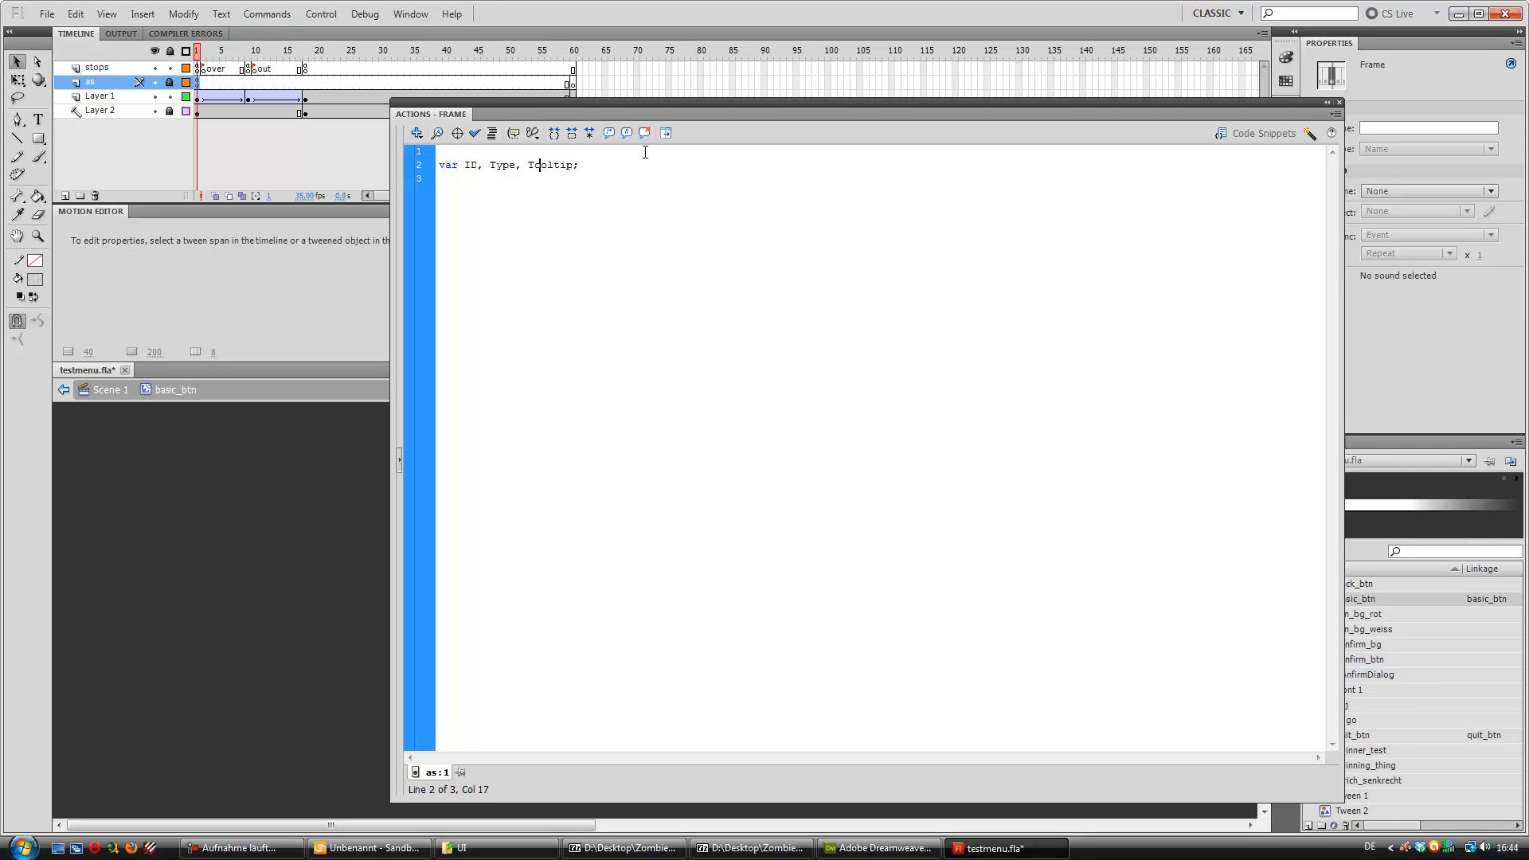
- Highlight the ID variable declaration in the as layer code of basic_btn, then close the code window
click(515, 166)
key(F9)
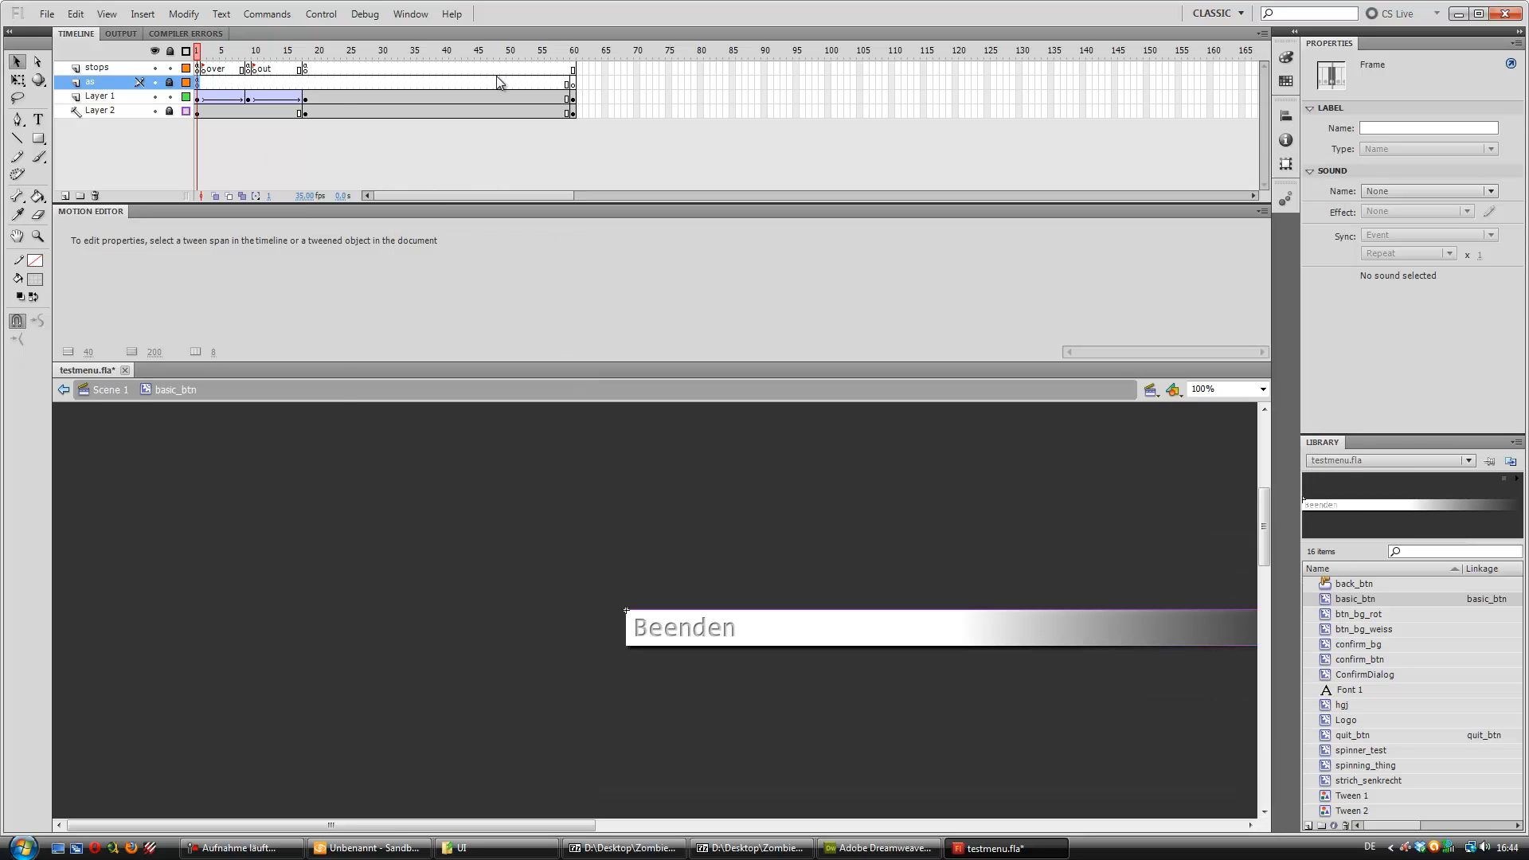
key(F9)
double_click(442, 136)
click(464, 135)
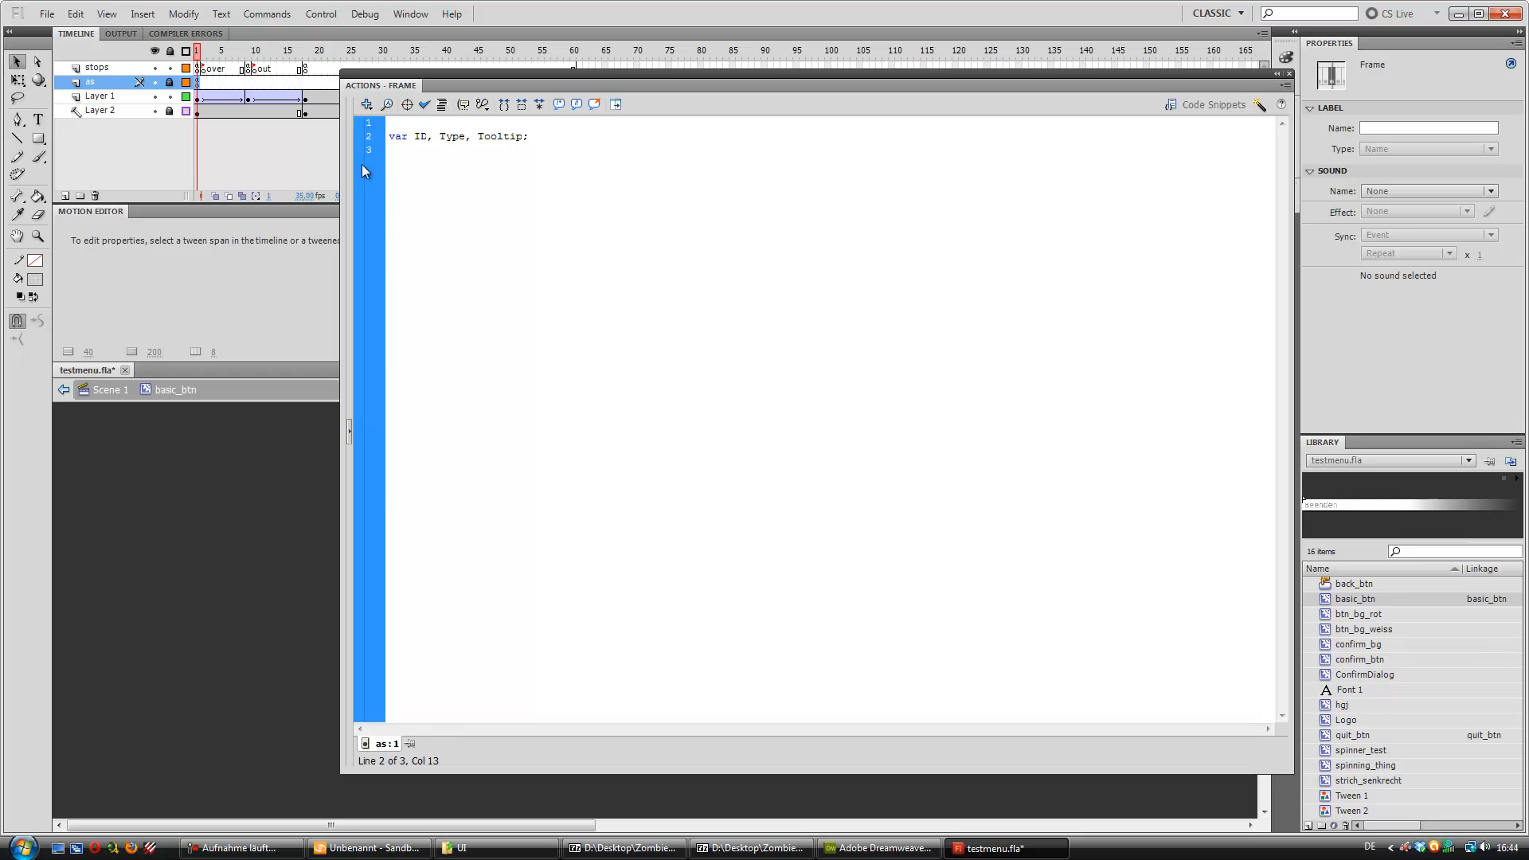
drag(390, 133, 426, 130)
click(426, 131)
click(1289, 73)
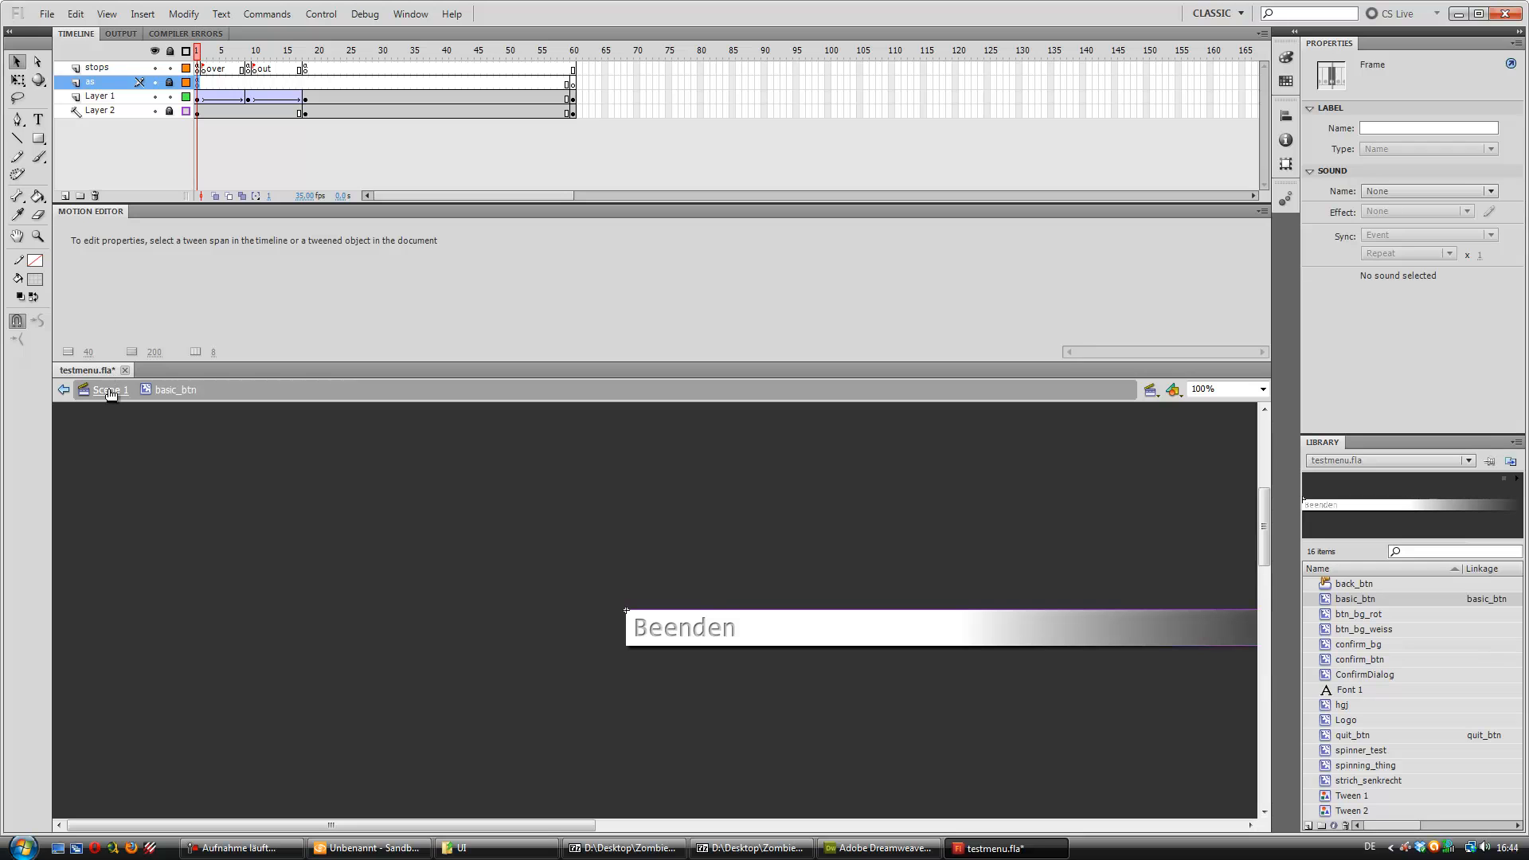
- Select the bg background clip, enter its btn_bg_weiss symbol, and highlight the Aufschrift instance name of the text field
click(707, 627)
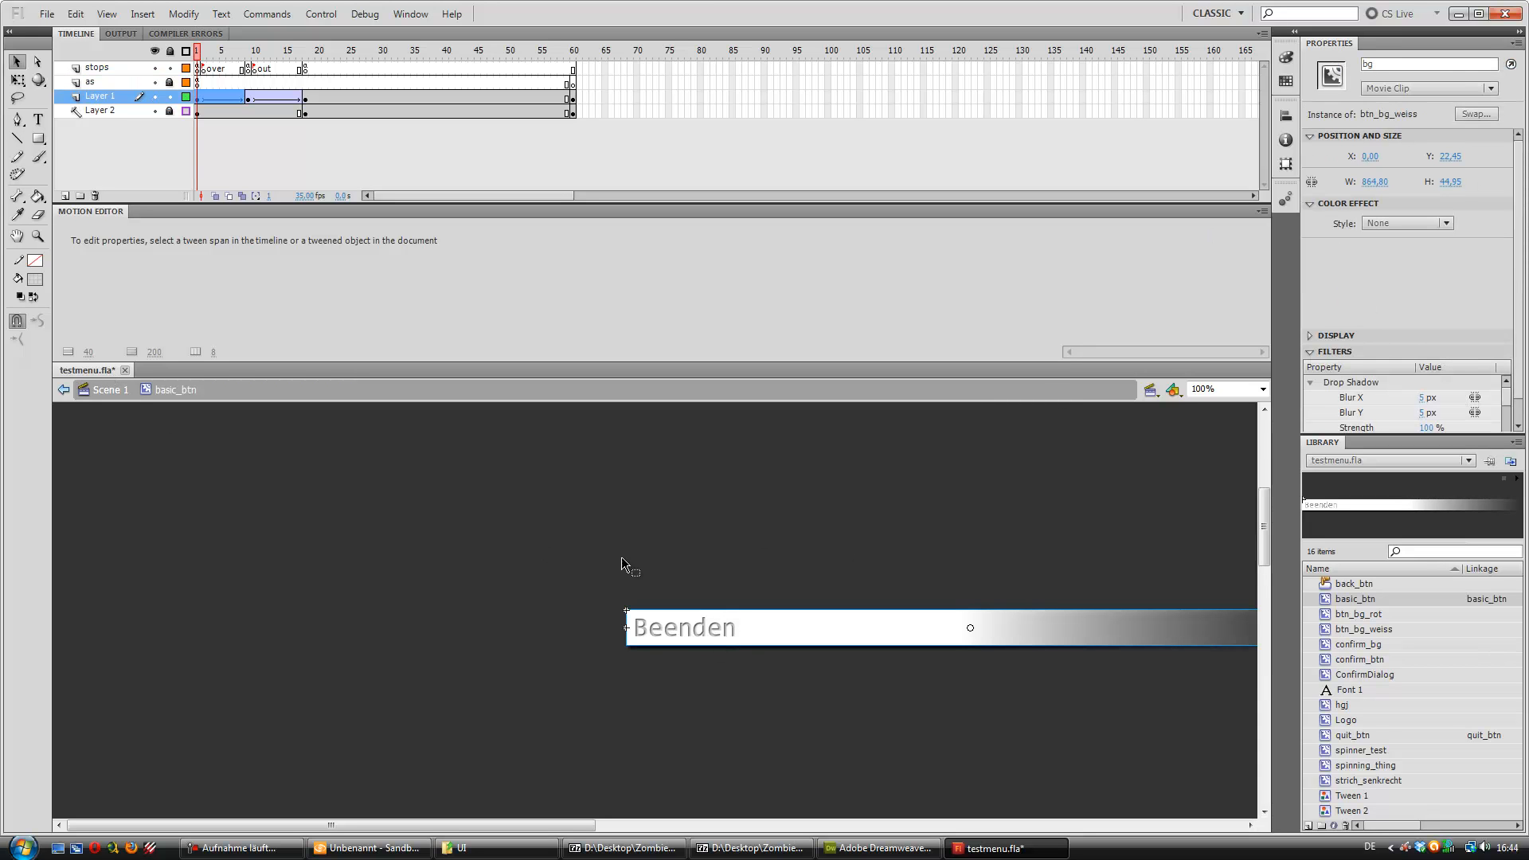
double_click(704, 627)
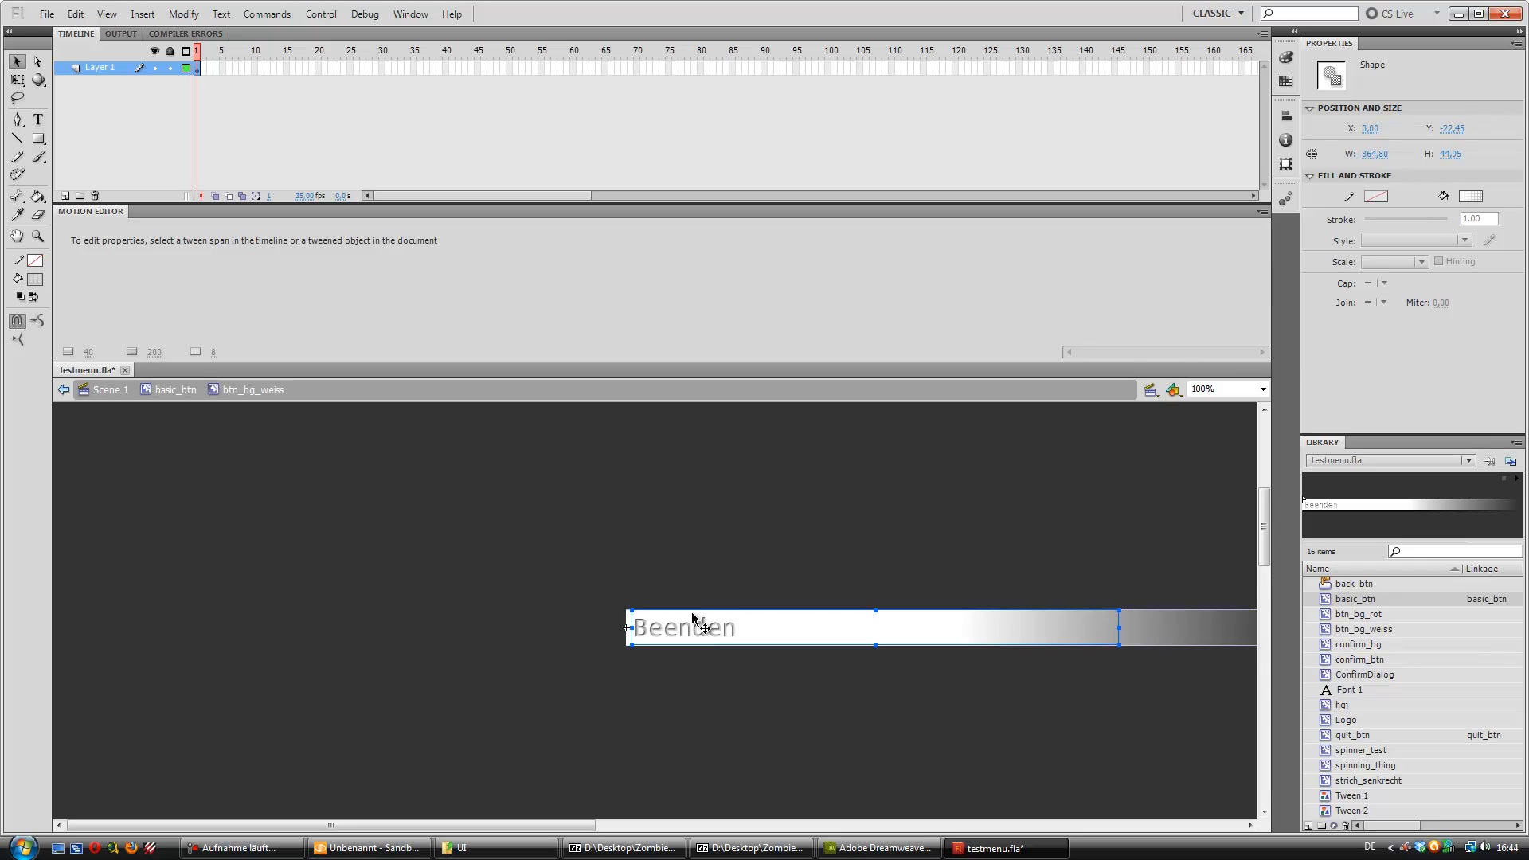
drag(1408, 65, 1357, 67)
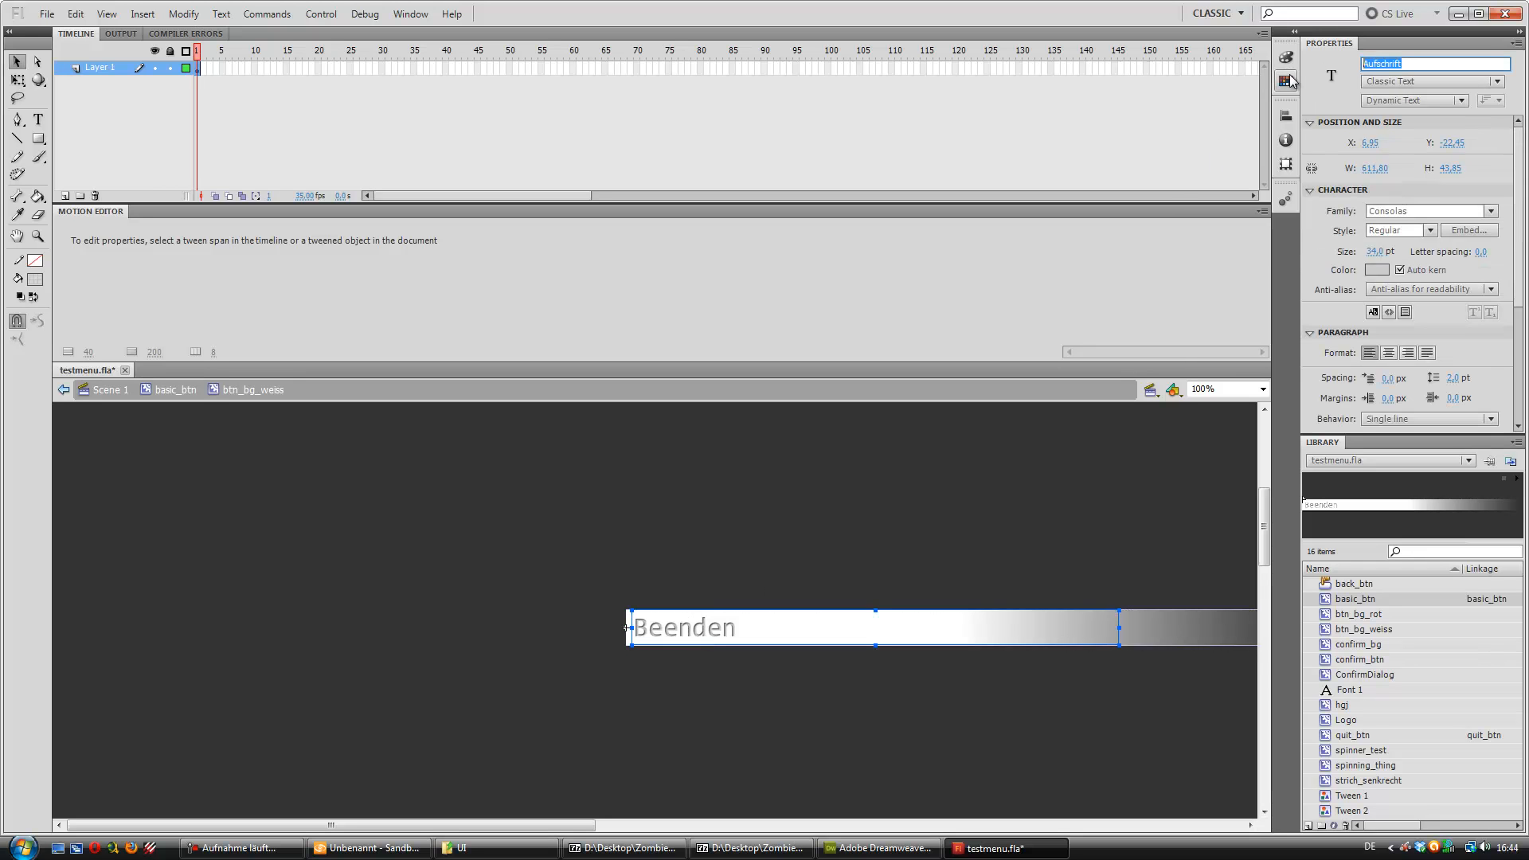
- Return to Scene 1, show the code of the as layer's first frame, and go to the addButtonSimple function
click(113, 392)
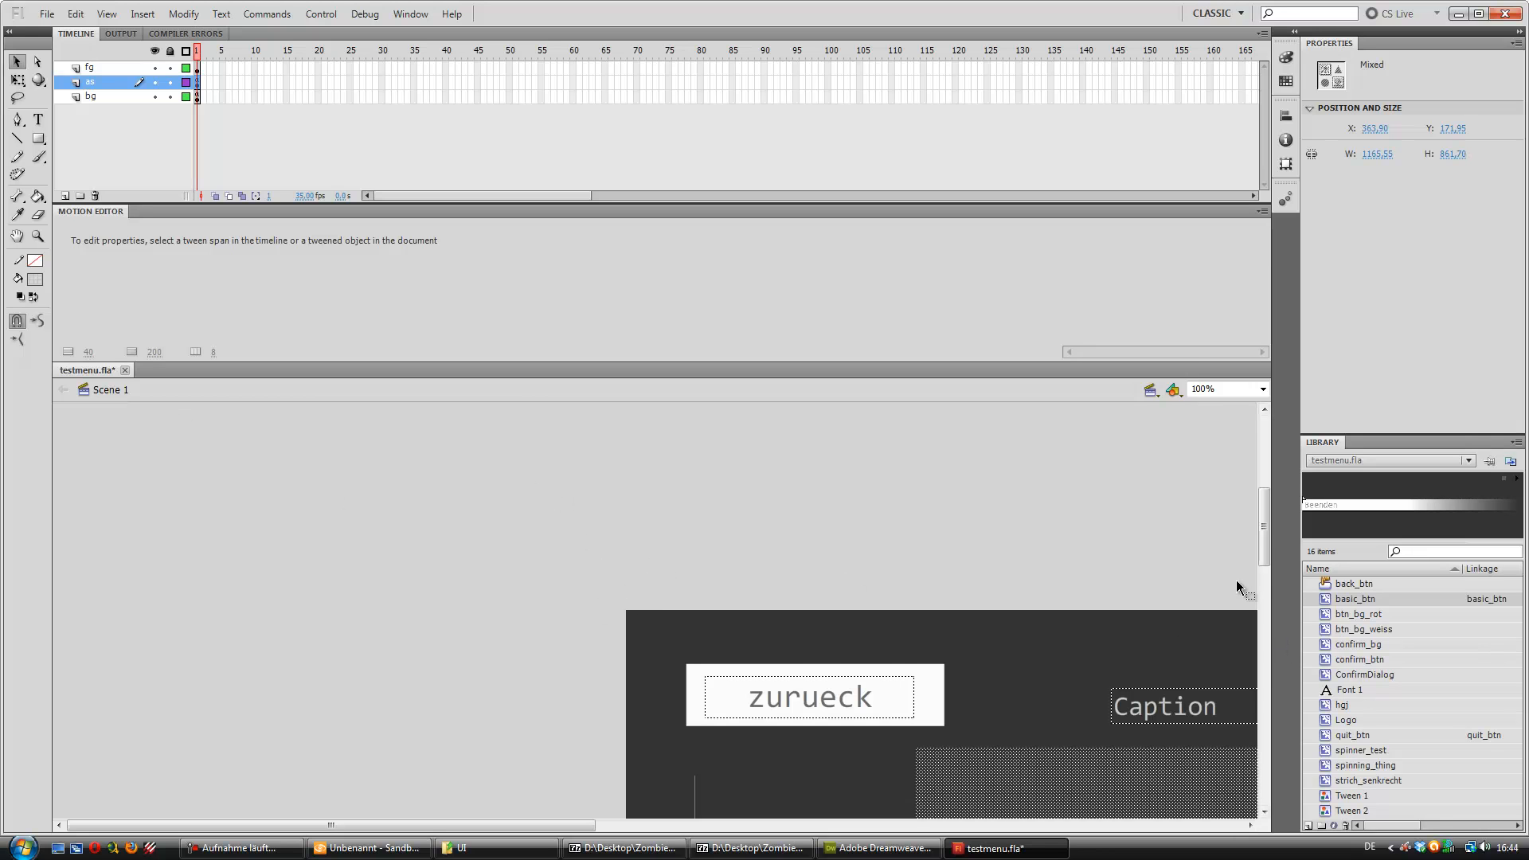
drag(1263, 527, 1263, 571)
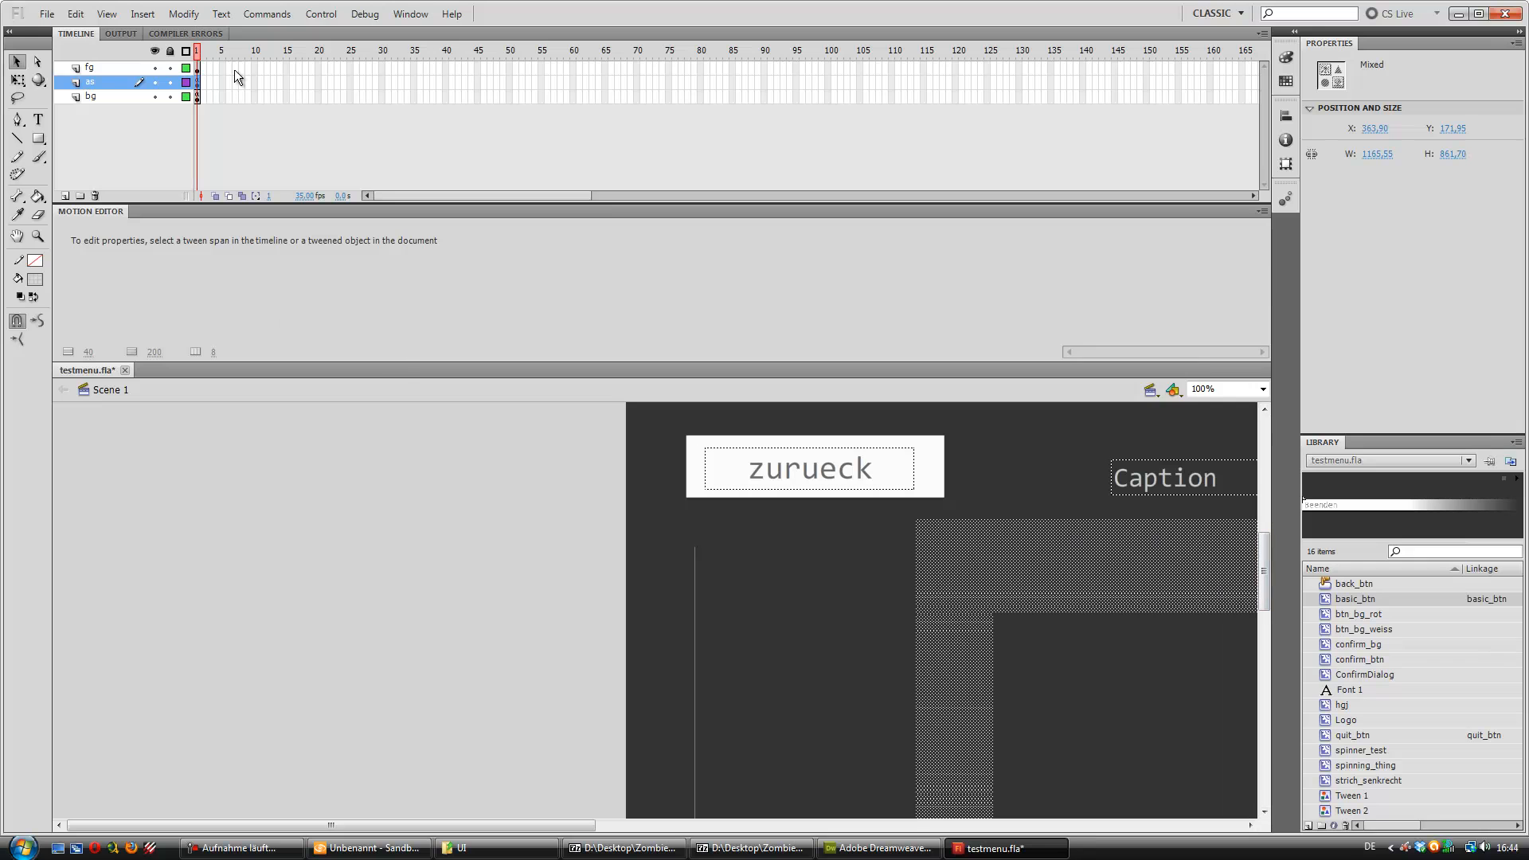
click(410, 14)
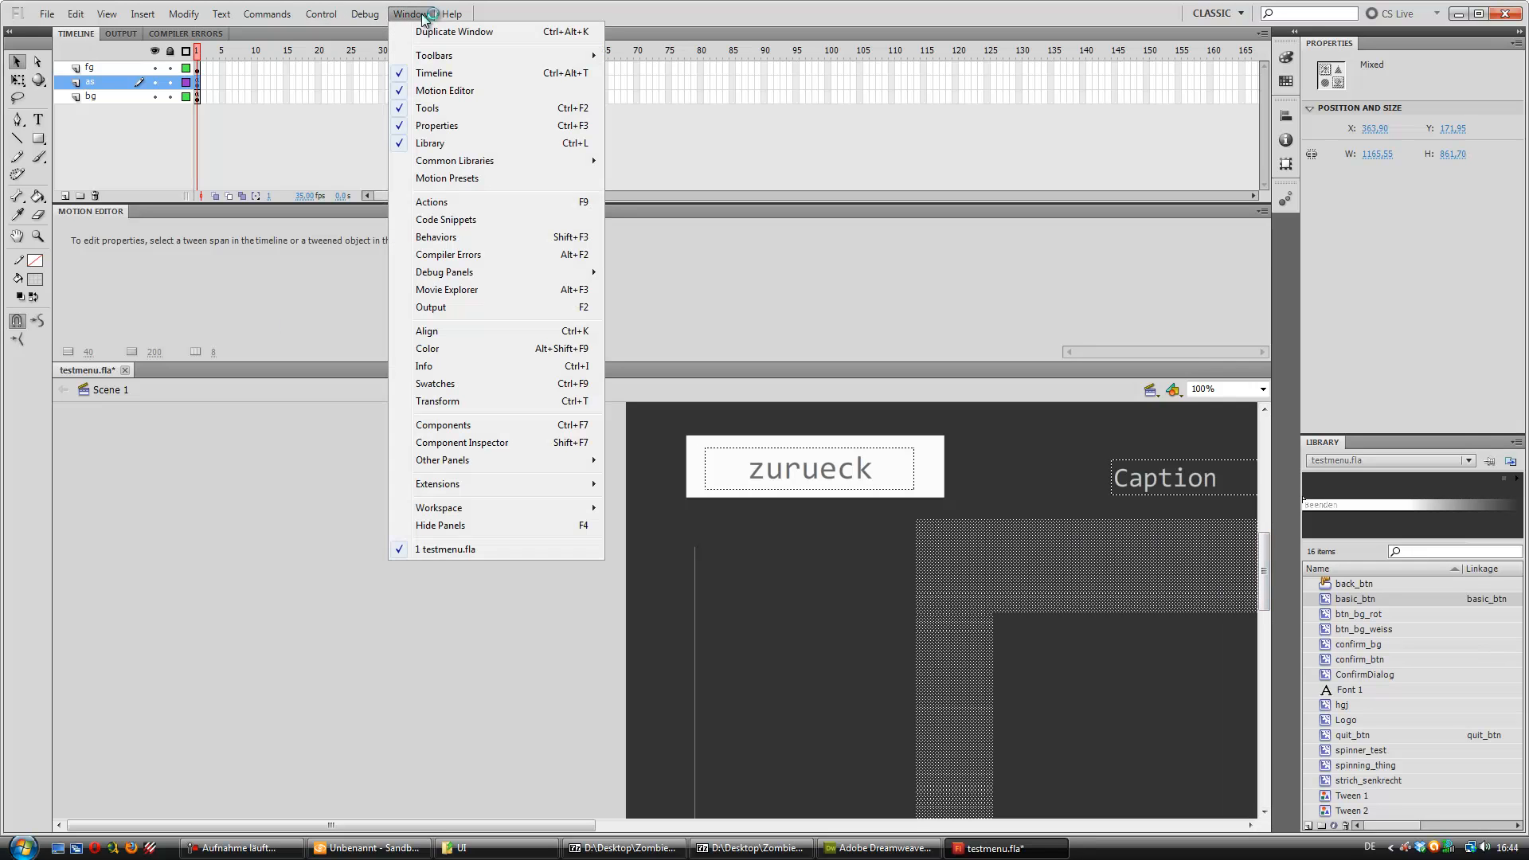
click(492, 202)
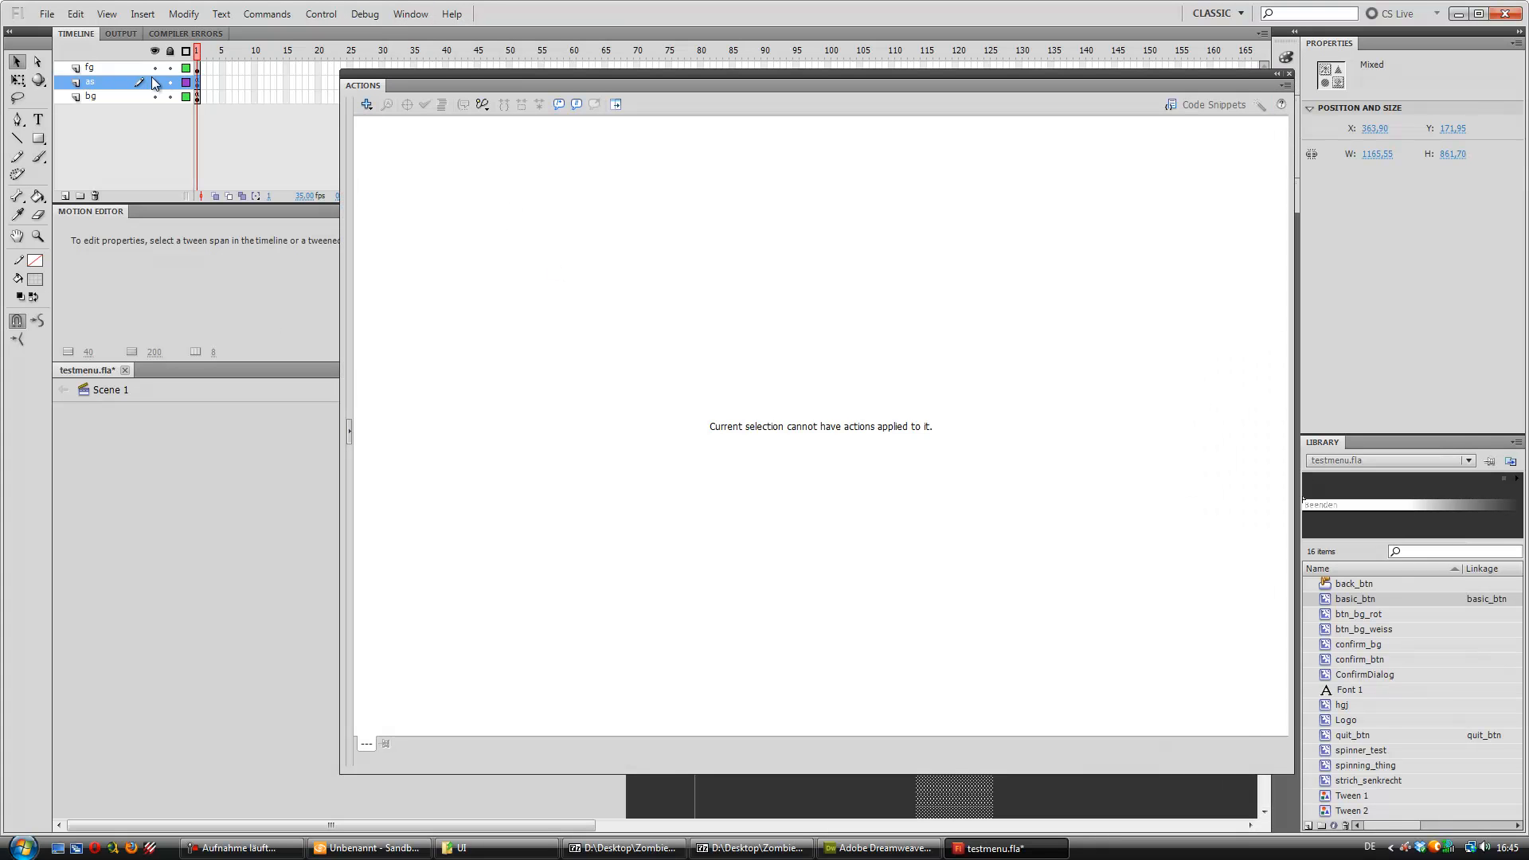
click(196, 82)
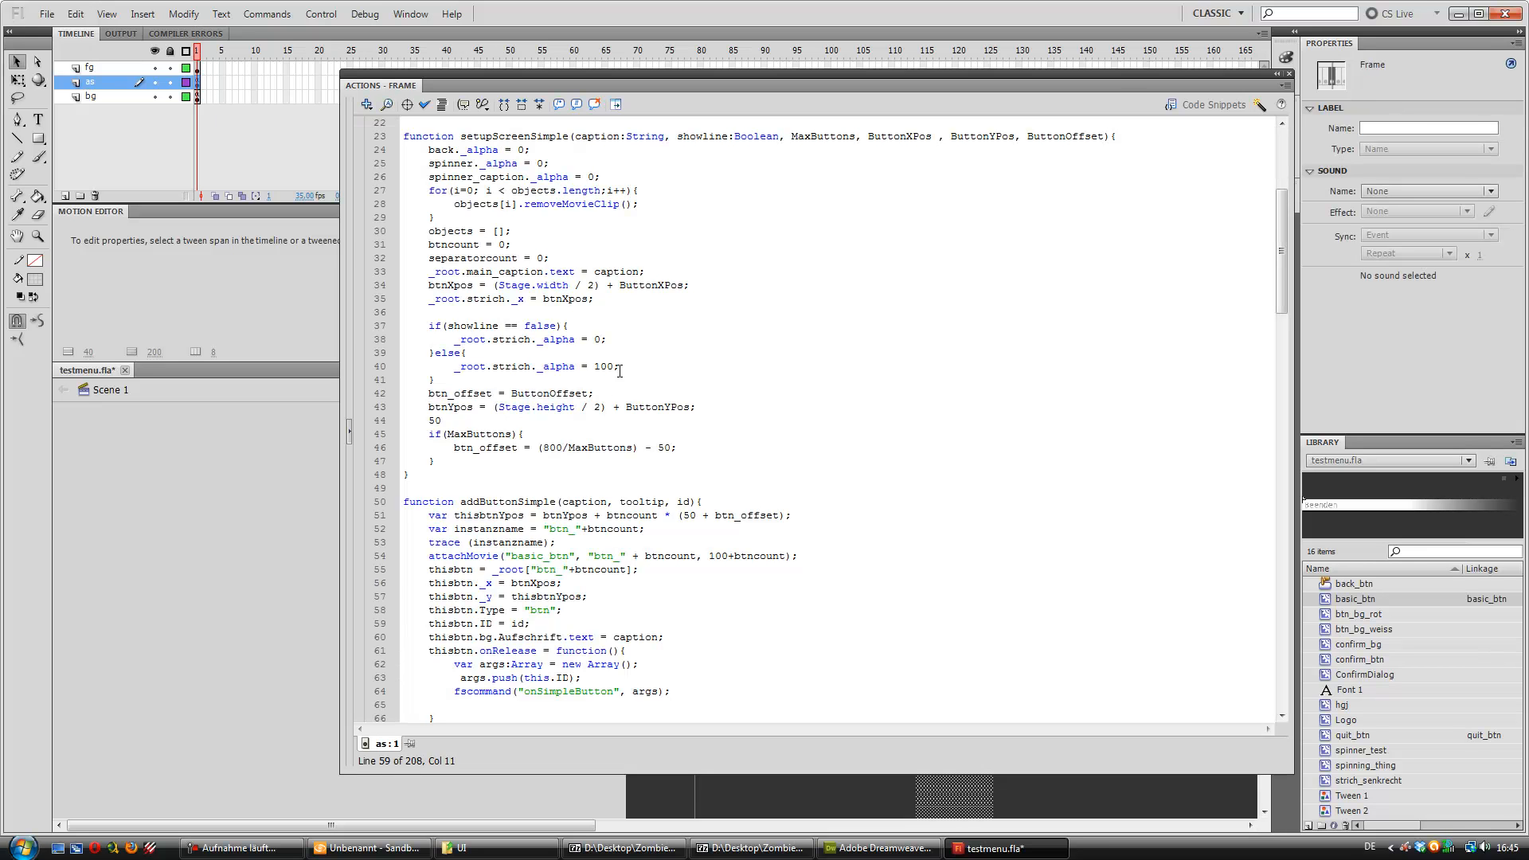
click(619, 368)
click(442, 258)
click(460, 209)
scroll(466, 239, down, 8)
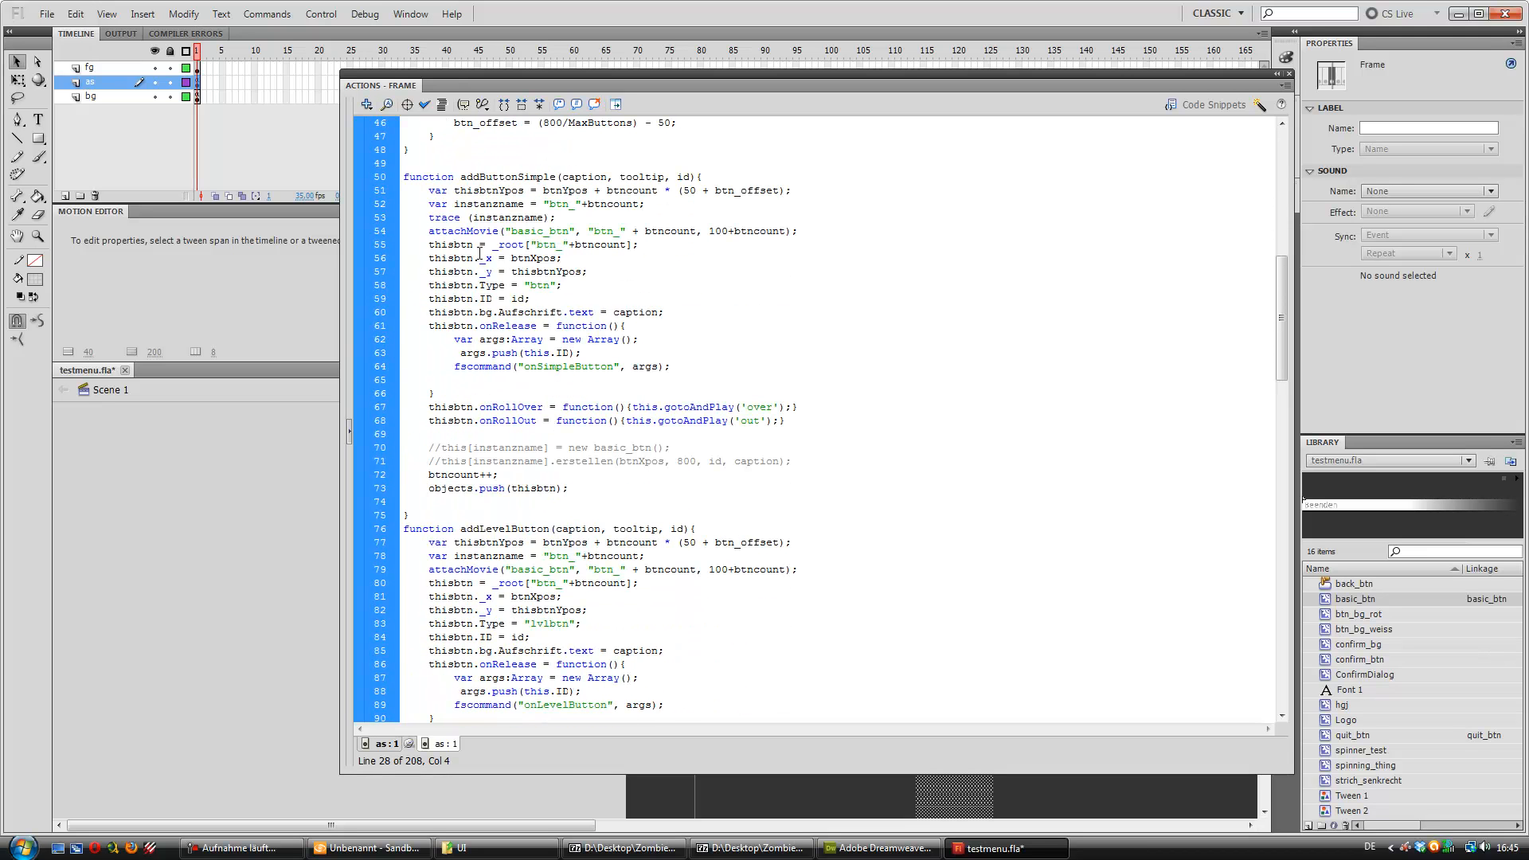
- Point out the thisbtn.ID assignment, the id parameter, and the line assigning caption to bg.Aufschrift.text in addButtonSimple
drag(459, 297, 494, 298)
click(494, 299)
click(523, 299)
click(682, 175)
click(434, 312)
click(480, 312)
click(612, 312)
drag(606, 312, 625, 313)
click(659, 312)
- Highlight the thisbtn.onRelease handler and the args array declaration inside it
drag(432, 325, 498, 325)
click(498, 325)
click(612, 339)
click(586, 326)
drag(454, 339, 507, 340)
click(511, 340)
click(522, 339)
- Highlight this.ID in the args.push call and the onSimpleButton name in the fscommand call
click(459, 353)
drag(544, 353, 581, 353)
click(551, 352)
click(556, 353)
drag(457, 369, 513, 367)
click(513, 367)
click(643, 366)
click(474, 368)
drag(518, 366, 609, 364)
click(609, 366)
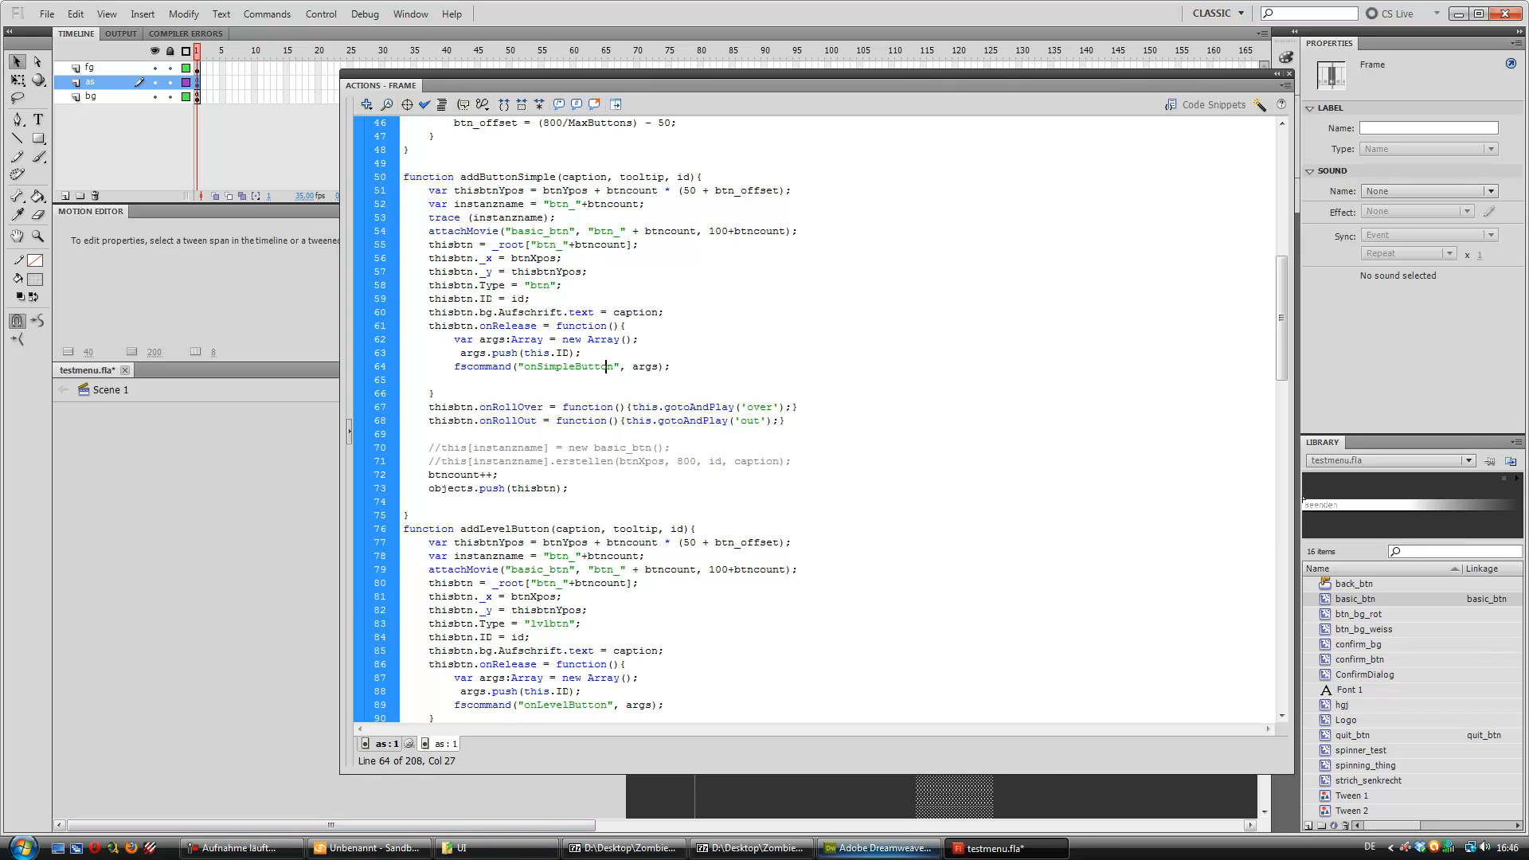
- Switch to testmenu.xml in Dreamweaver and look through its functions section down to the events section
click(878, 847)
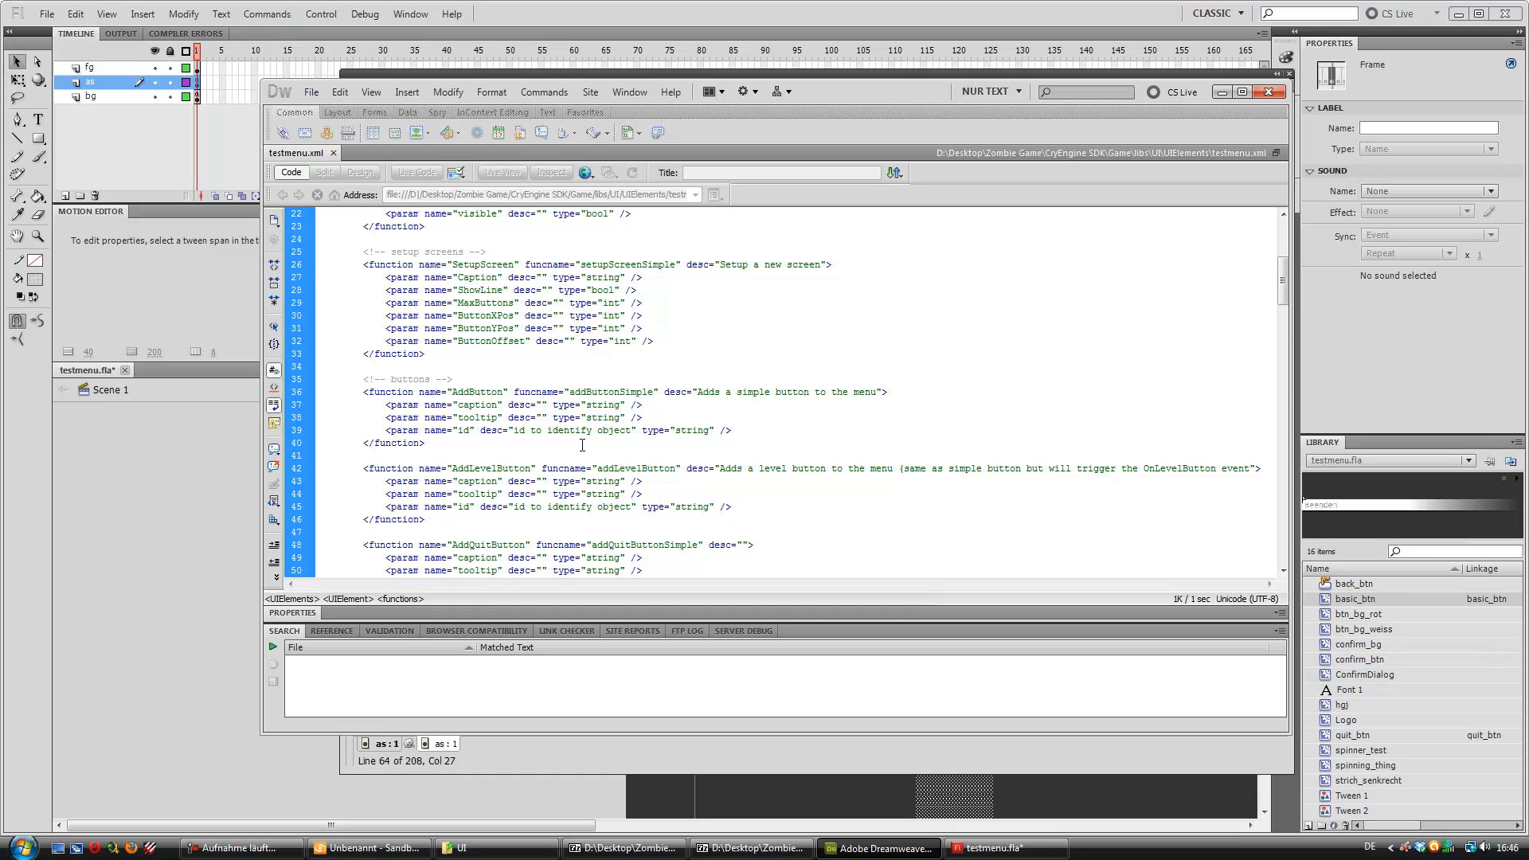
scroll(439, 364, up, 5)
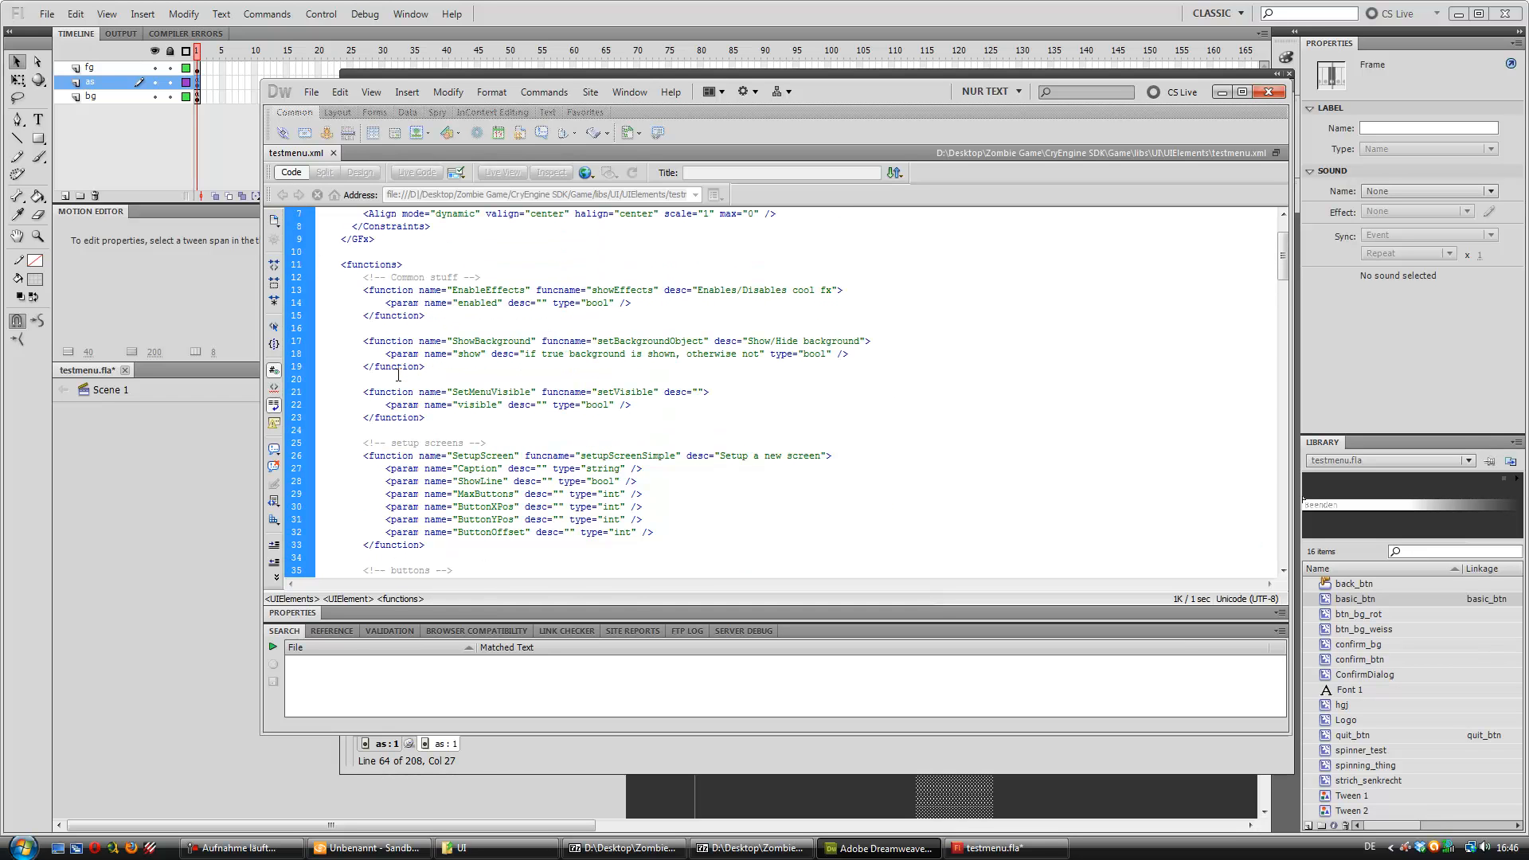
click(380, 264)
click(514, 390)
scroll(509, 386, down, 1)
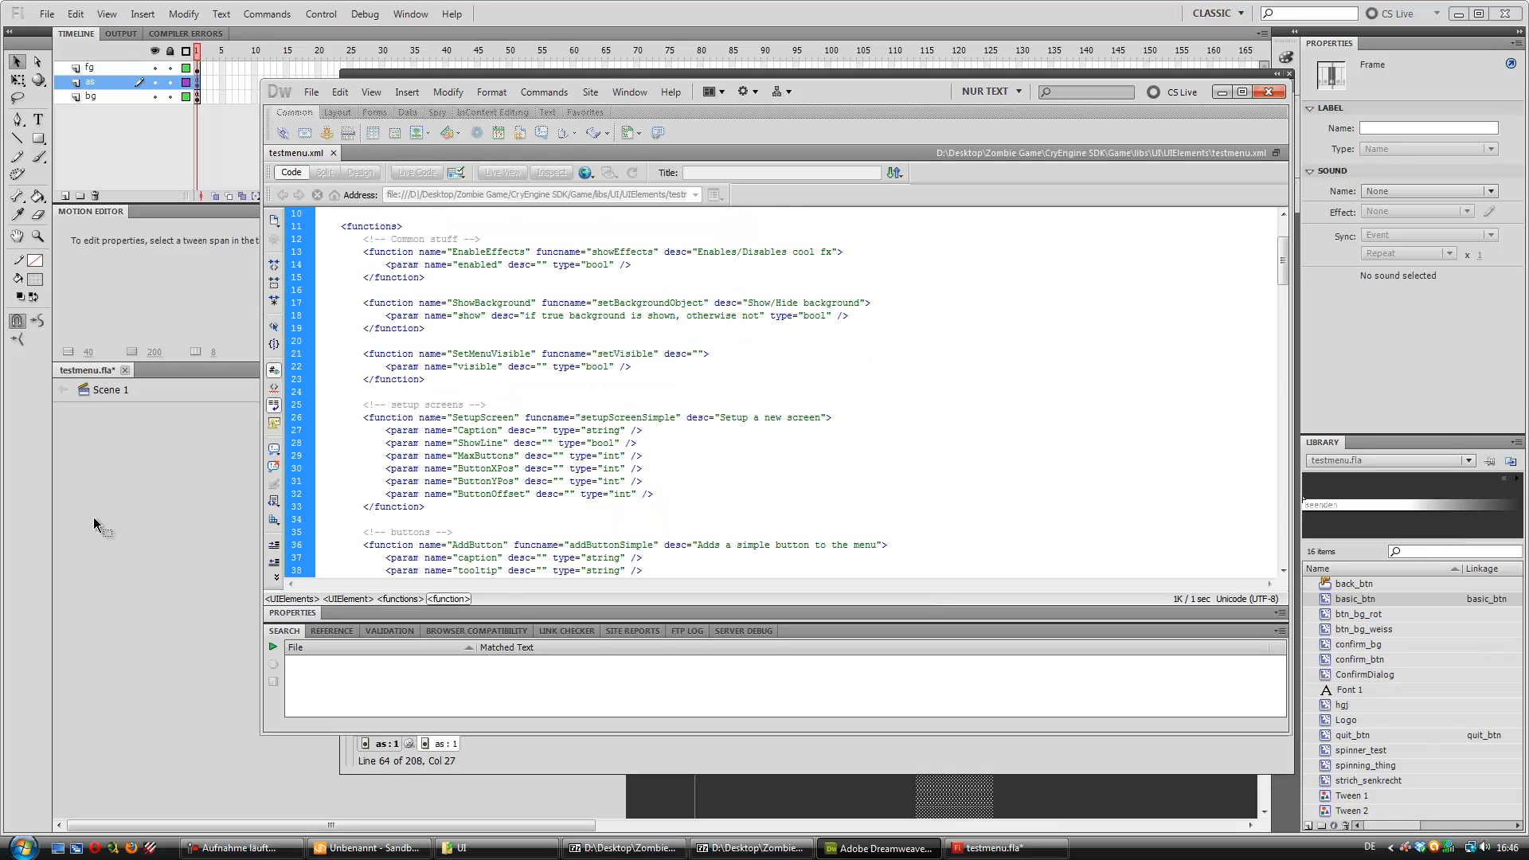
click(487, 394)
scroll(584, 423, down, 1)
scroll(583, 424, down, 3)
scroll(472, 341, down, 20)
scroll(472, 342, down, 20)
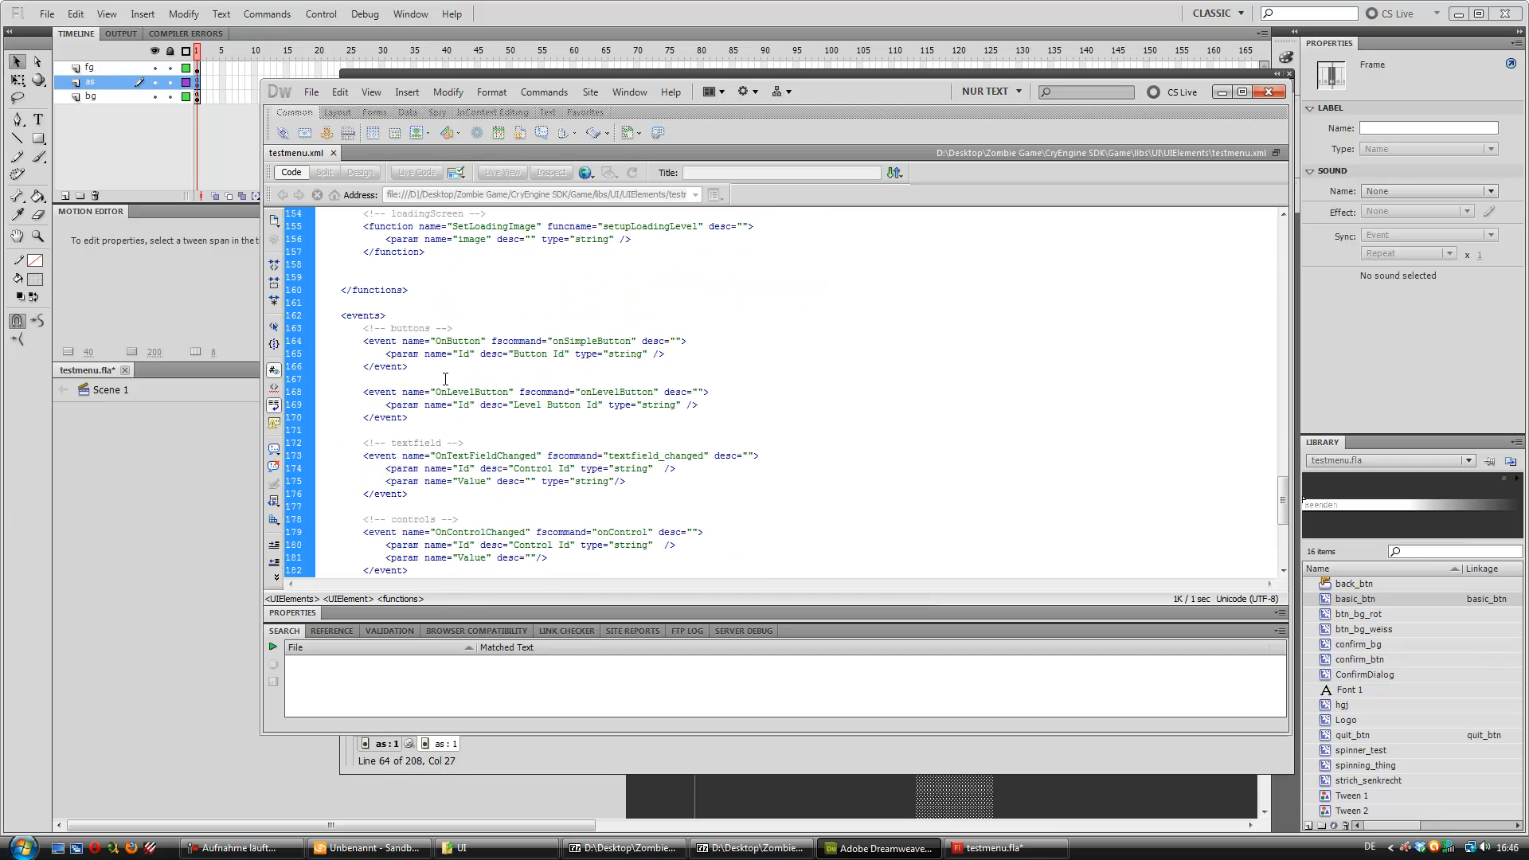
- Highlight the OnButton event's onSimpleButton fscommand and its Id parameter in the events section of testmenu.xml
click(351, 315)
drag(552, 342, 631, 336)
click(632, 337)
drag(377, 356, 671, 356)
click(679, 357)
drag(425, 353, 470, 352)
click(471, 351)
drag(490, 353, 551, 359)
click(553, 355)
click(564, 360)
- Return to the Flash code and highlight the args lines and the args argument of fscommand in the onRelease handler
click(1216, 93)
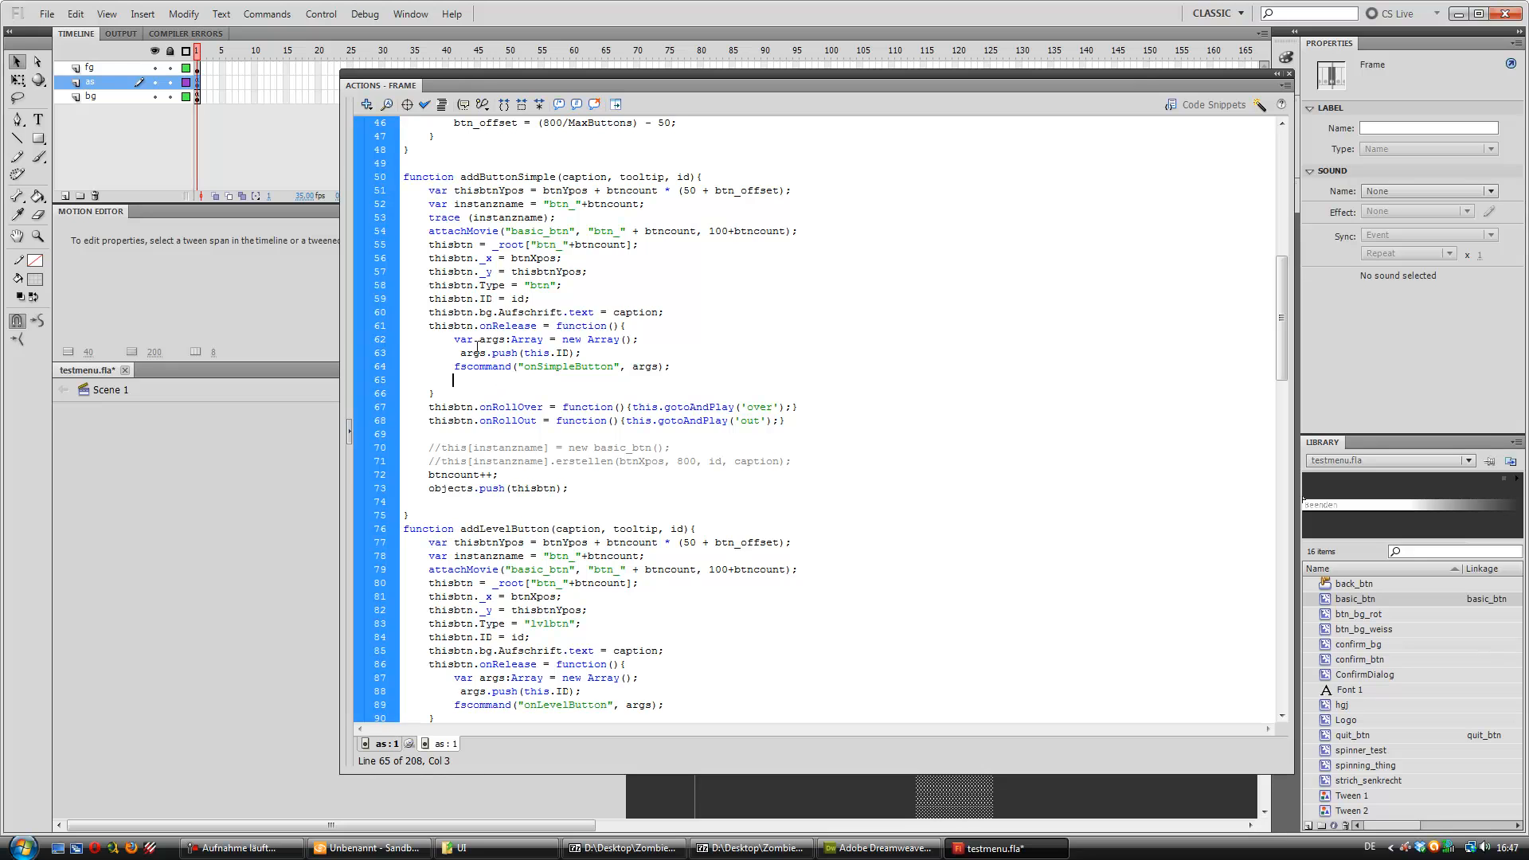
drag(453, 339, 602, 359)
click(513, 338)
click(593, 357)
click(587, 366)
double_click(645, 366)
click(681, 381)
click(635, 367)
- Switch to Sandbox, show the UI Emulator with the TestMenu preview, shrink its pane, and leave it
click(370, 849)
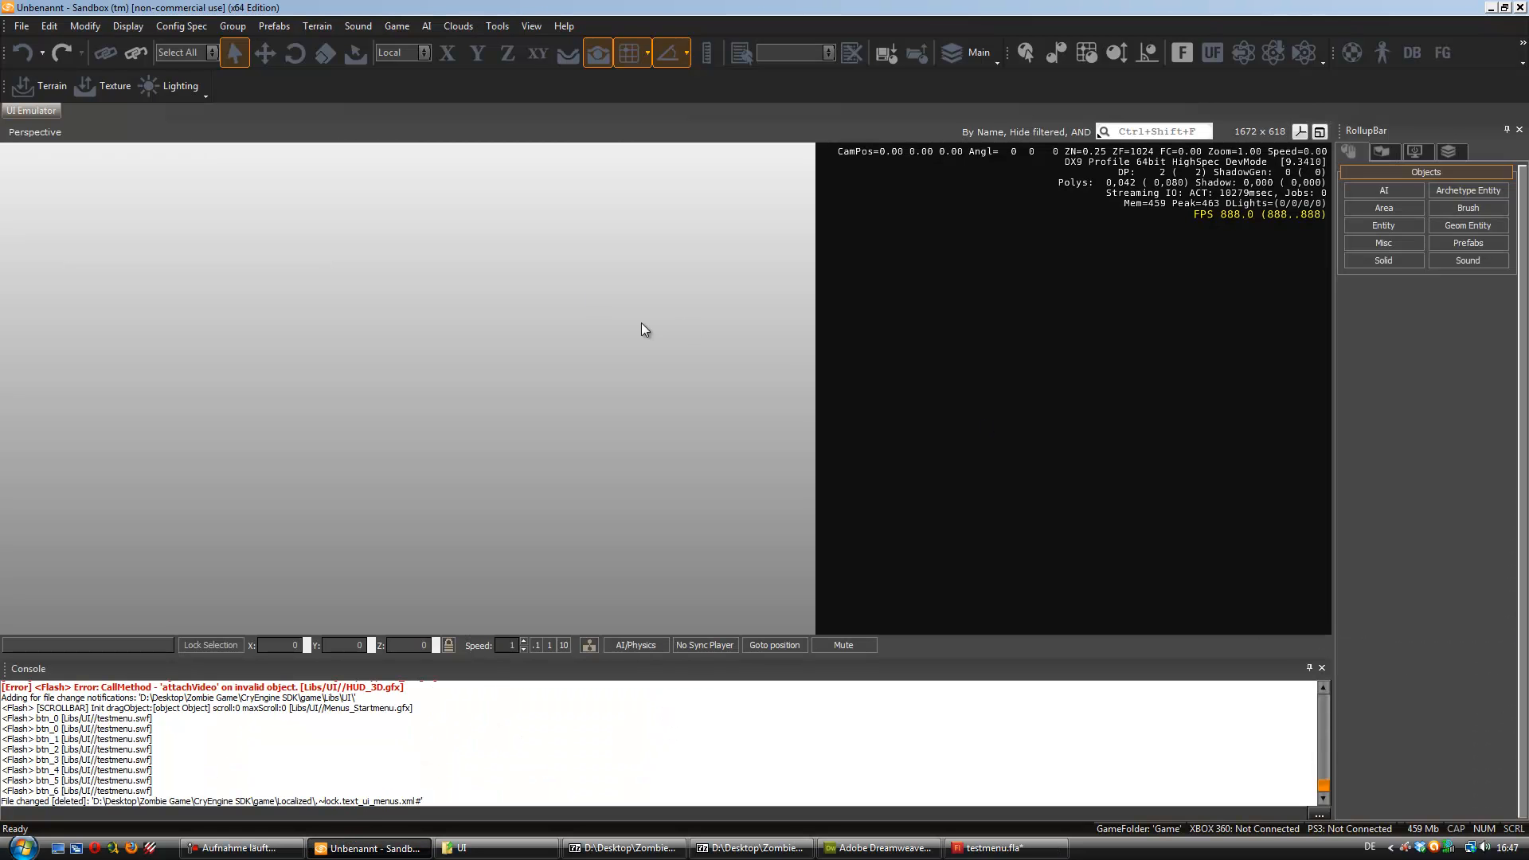
click(37, 110)
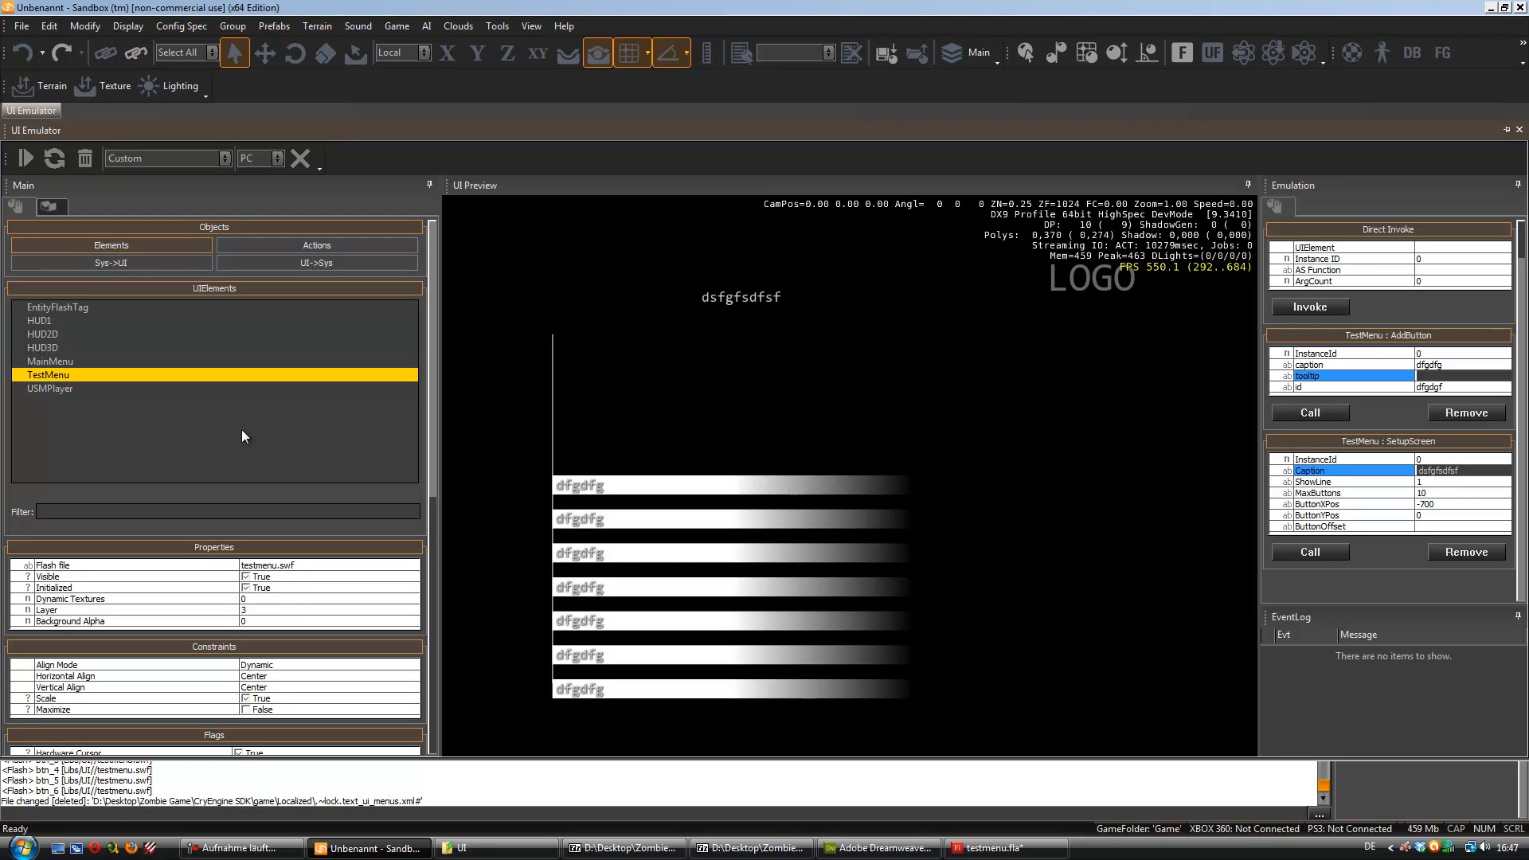
drag(472, 759, 475, 555)
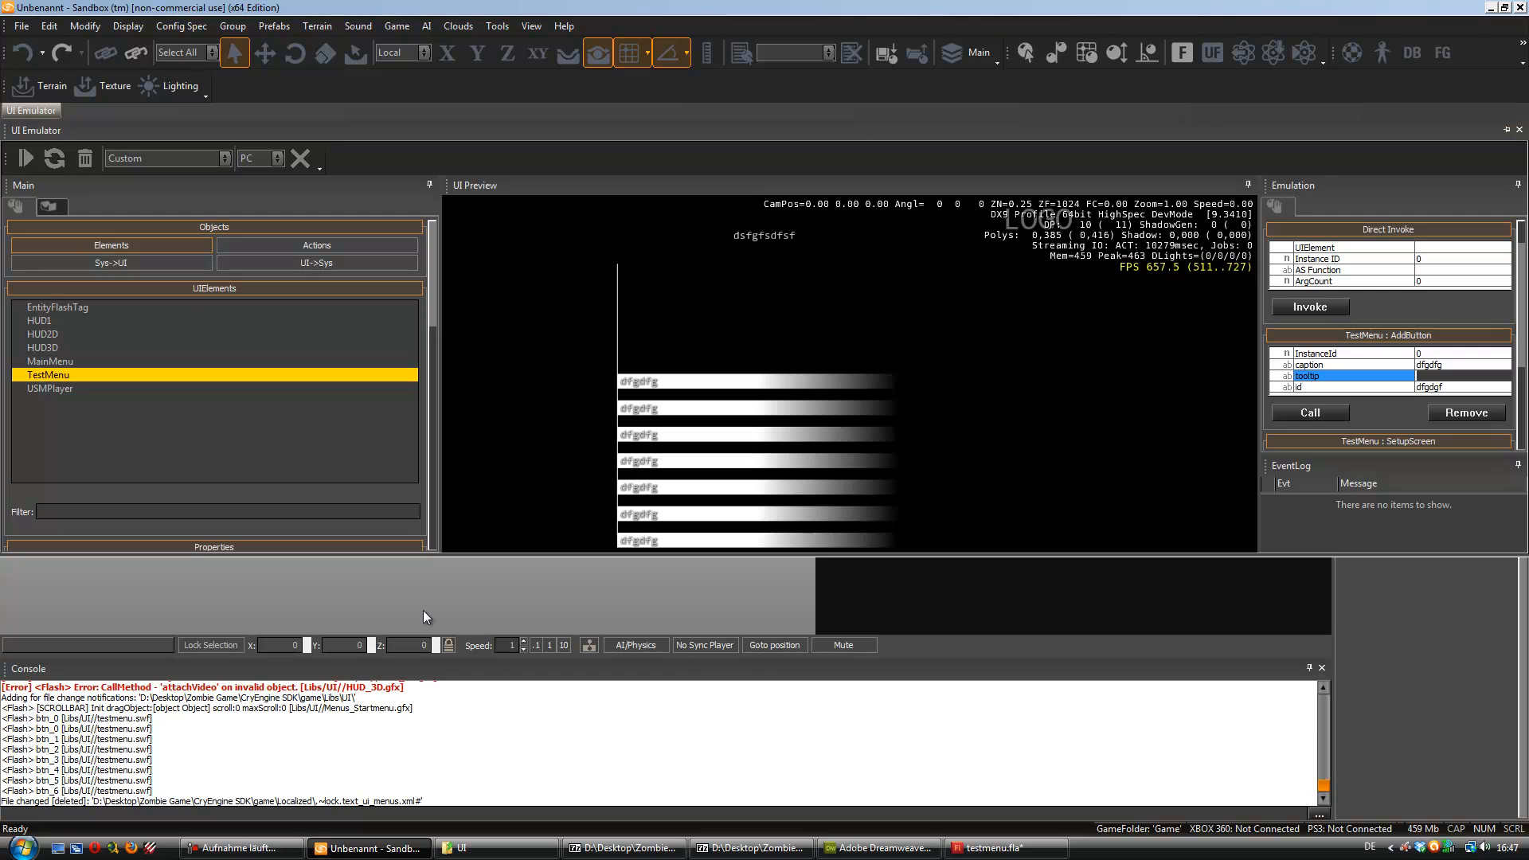
click(423, 610)
- Open the Flow Graph editor and display the MM_Main graph from MM_PagesMain under UI Actions
click(532, 25)
mouse_move(577, 45)
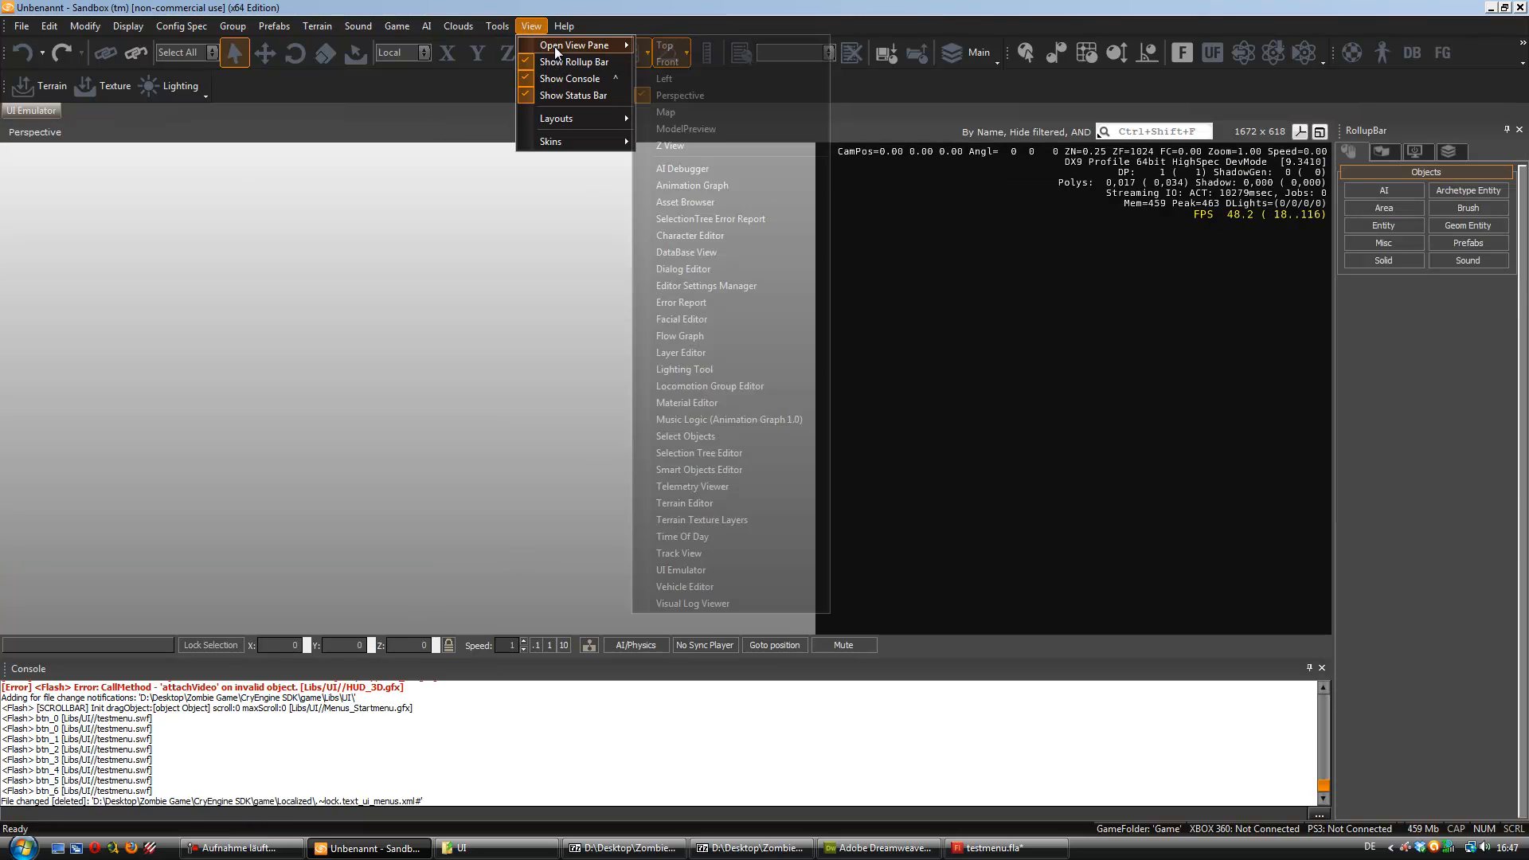
click(714, 338)
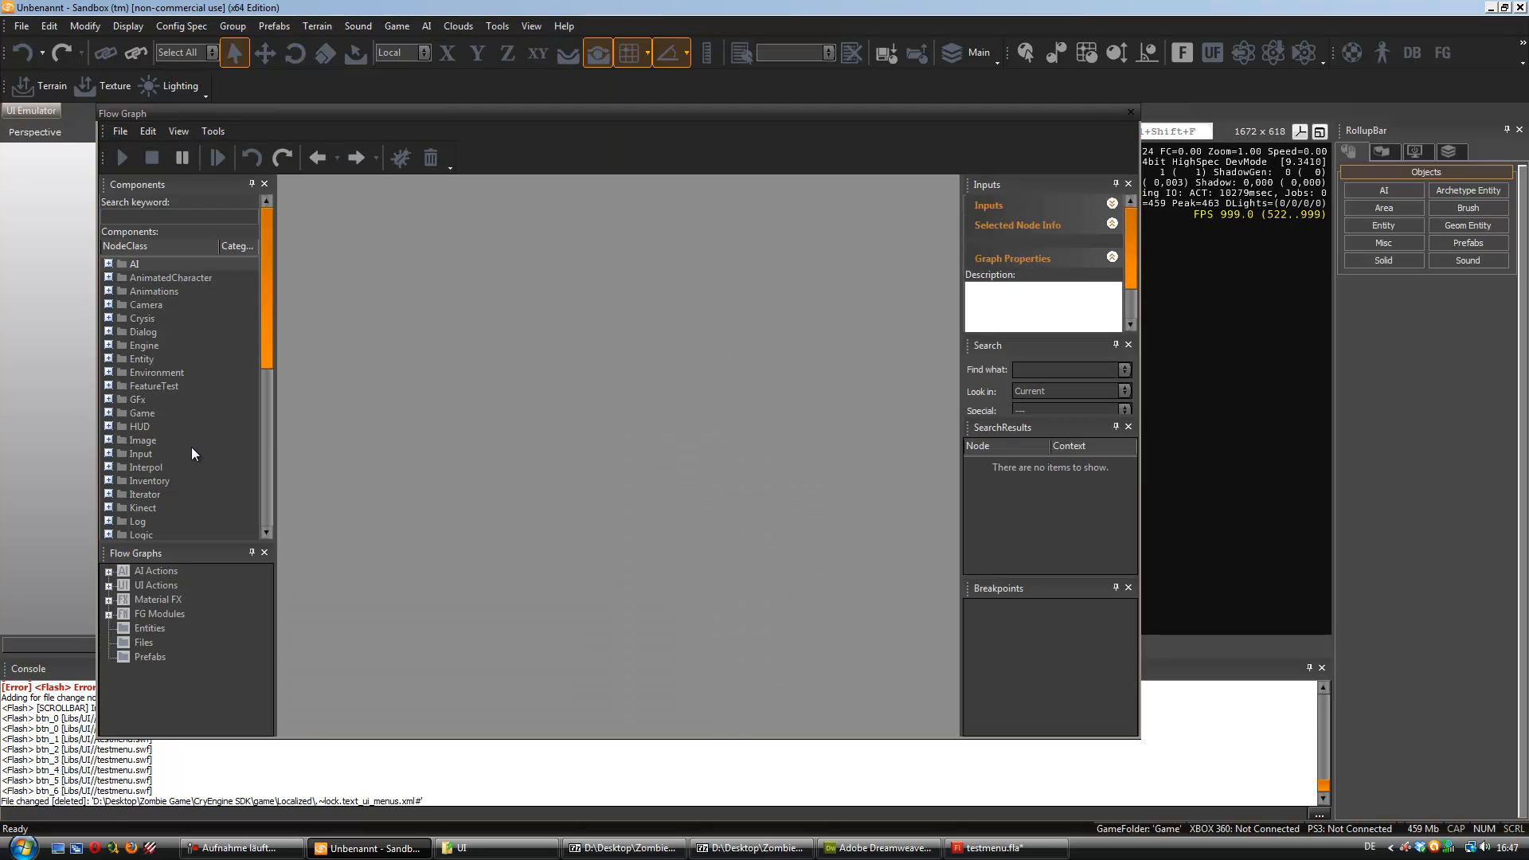
click(108, 586)
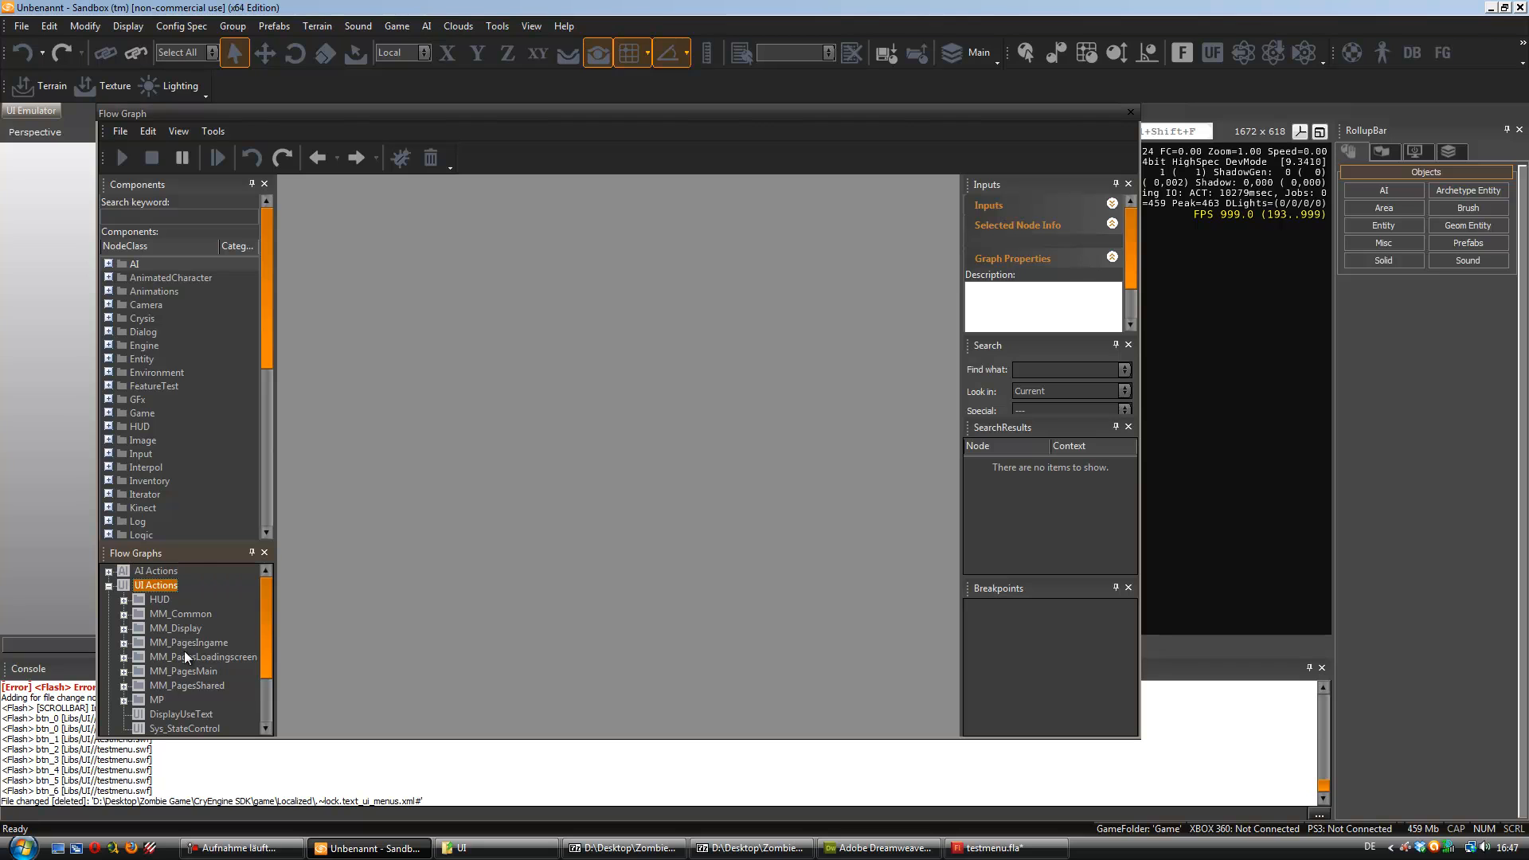
scroll(154, 694, down, 1)
click(123, 629)
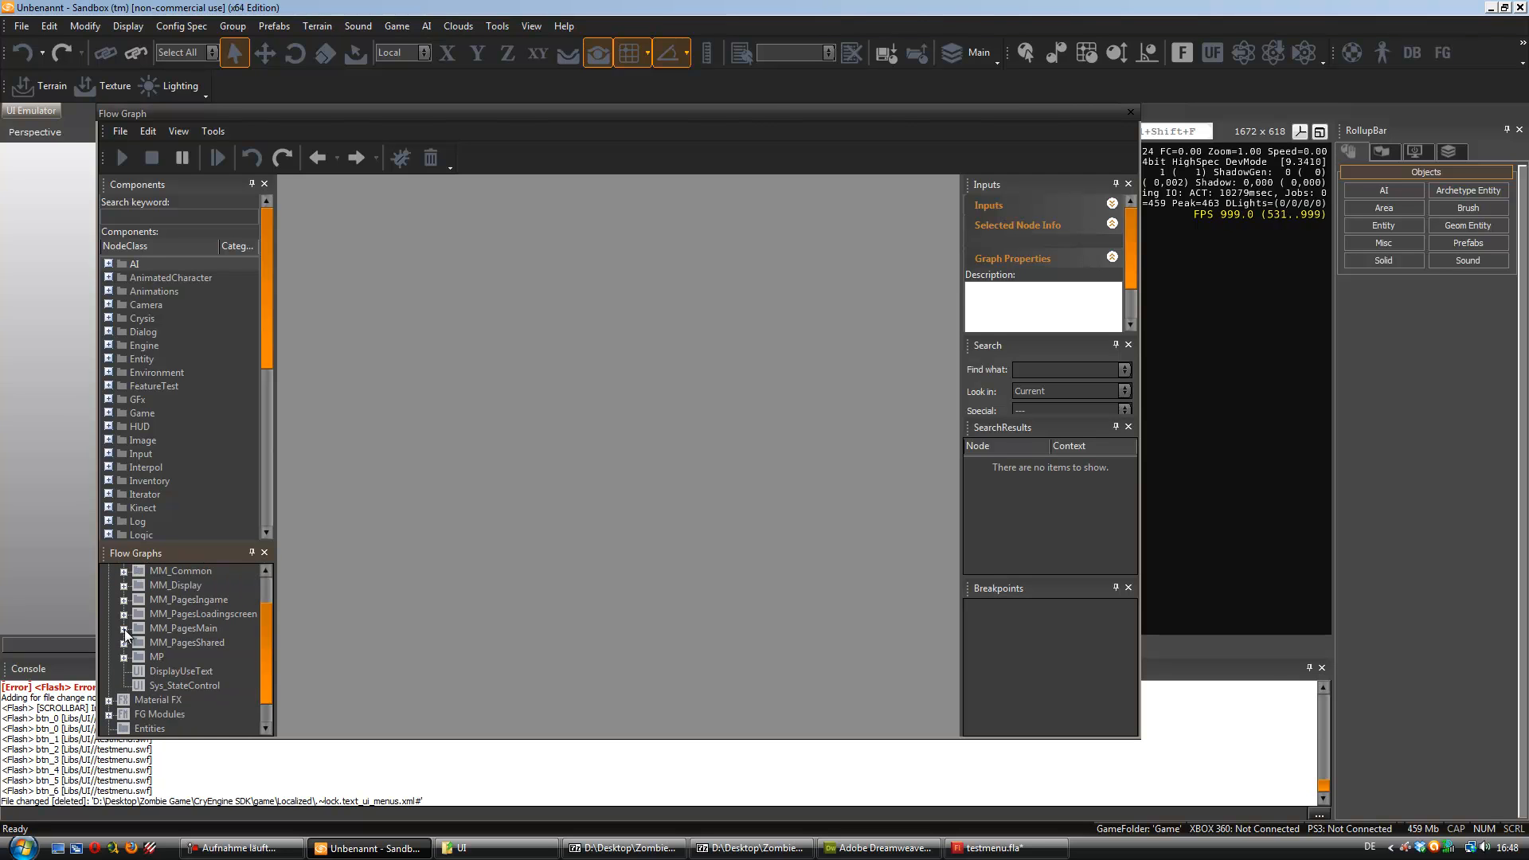
scroll(217, 680, down, 1)
click(180, 644)
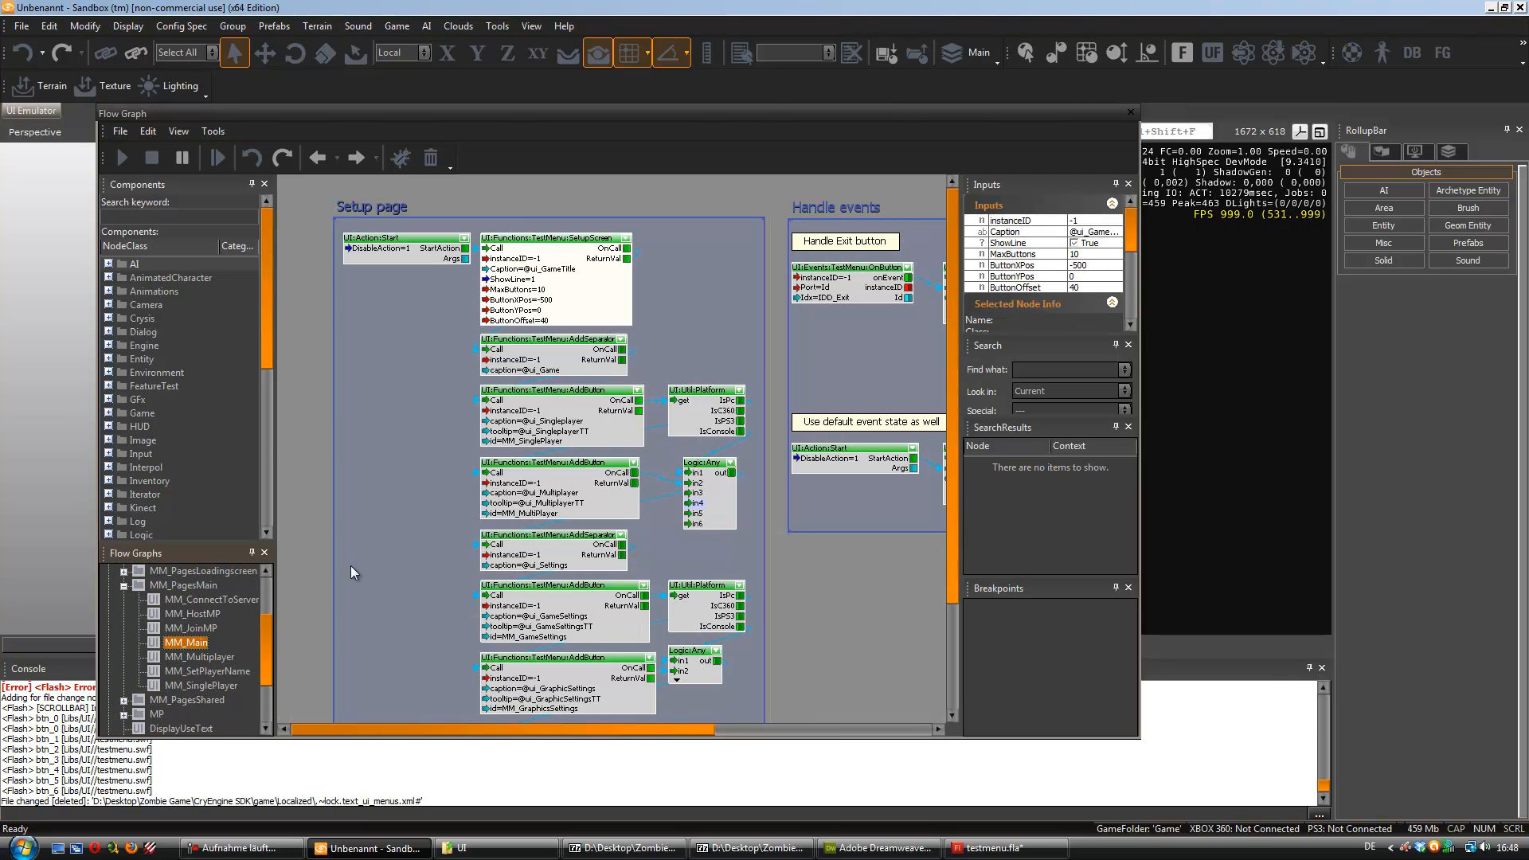
- Go to the Handle events group of MM_Main and select the UI:Events:TestMenu:OnButton node
right_drag(795, 576, 607, 487)
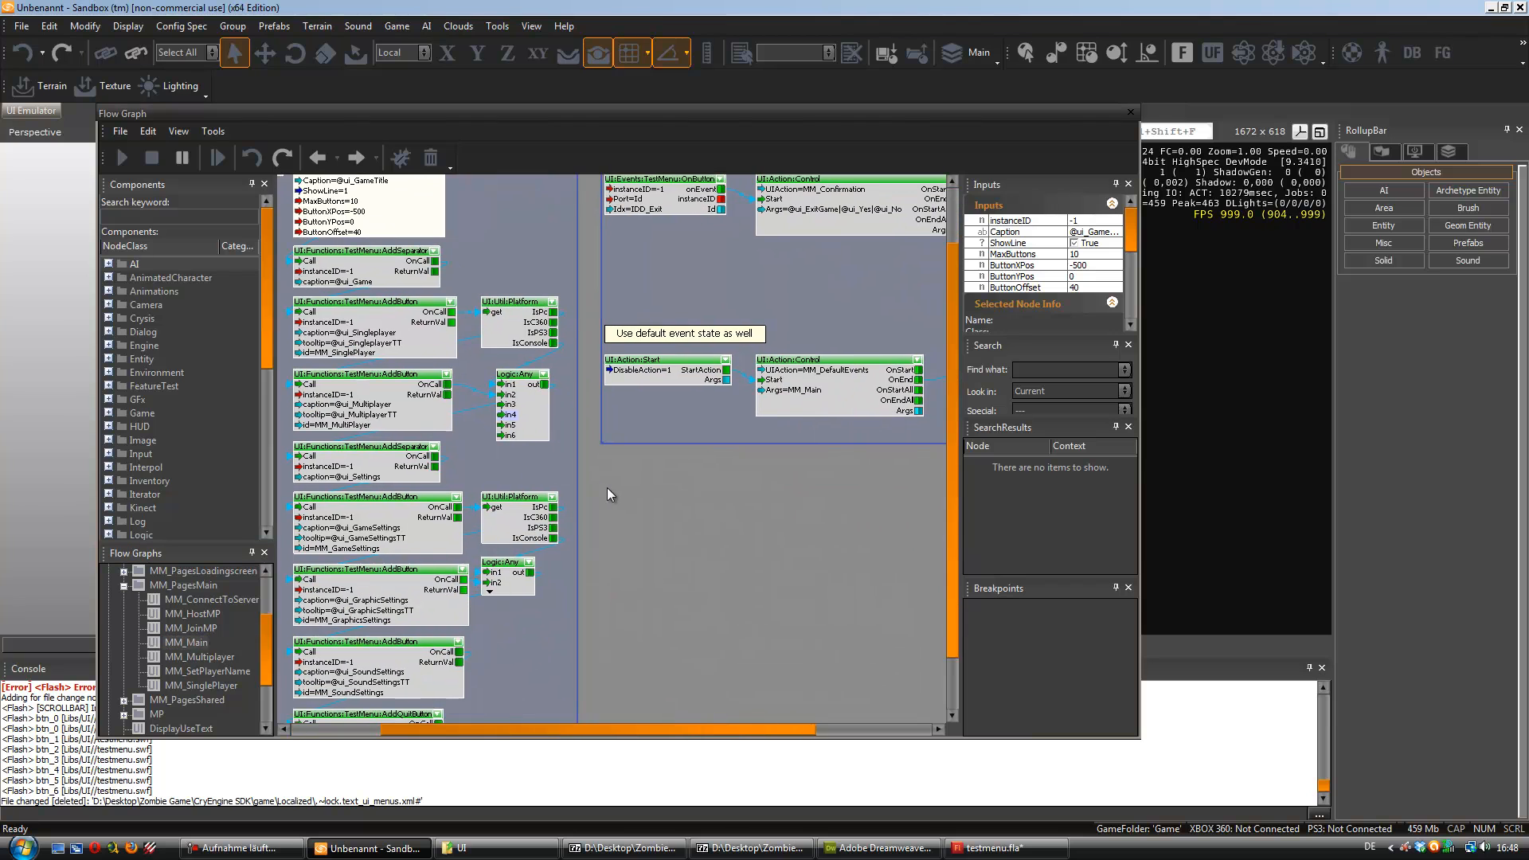
right_drag(705, 452, 505, 510)
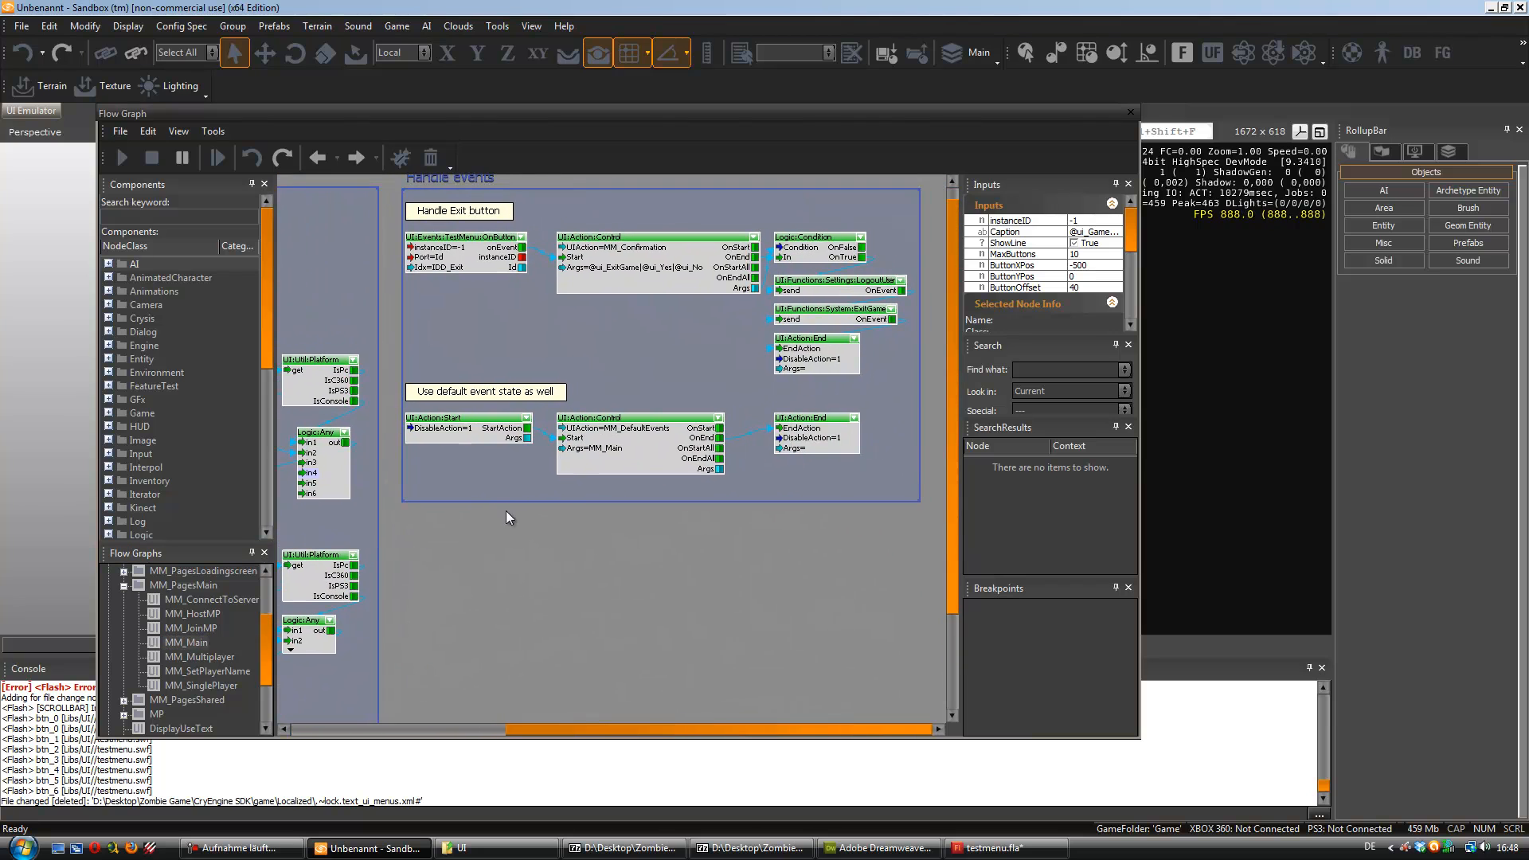
click(444, 245)
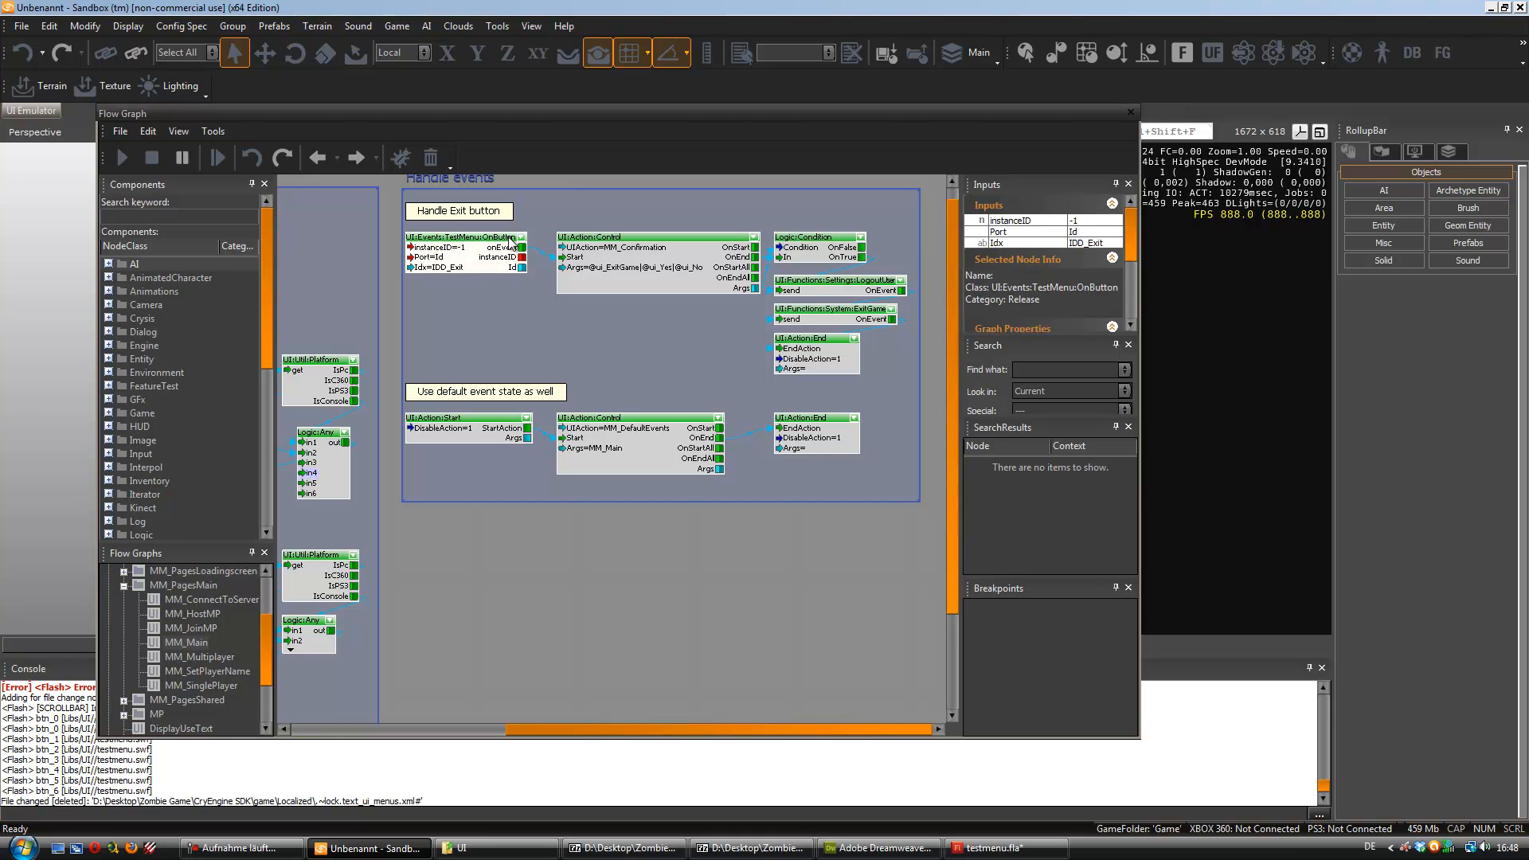
- Switch to testmenu.xml and point out the OnButton event name and its Id parameter
click(878, 848)
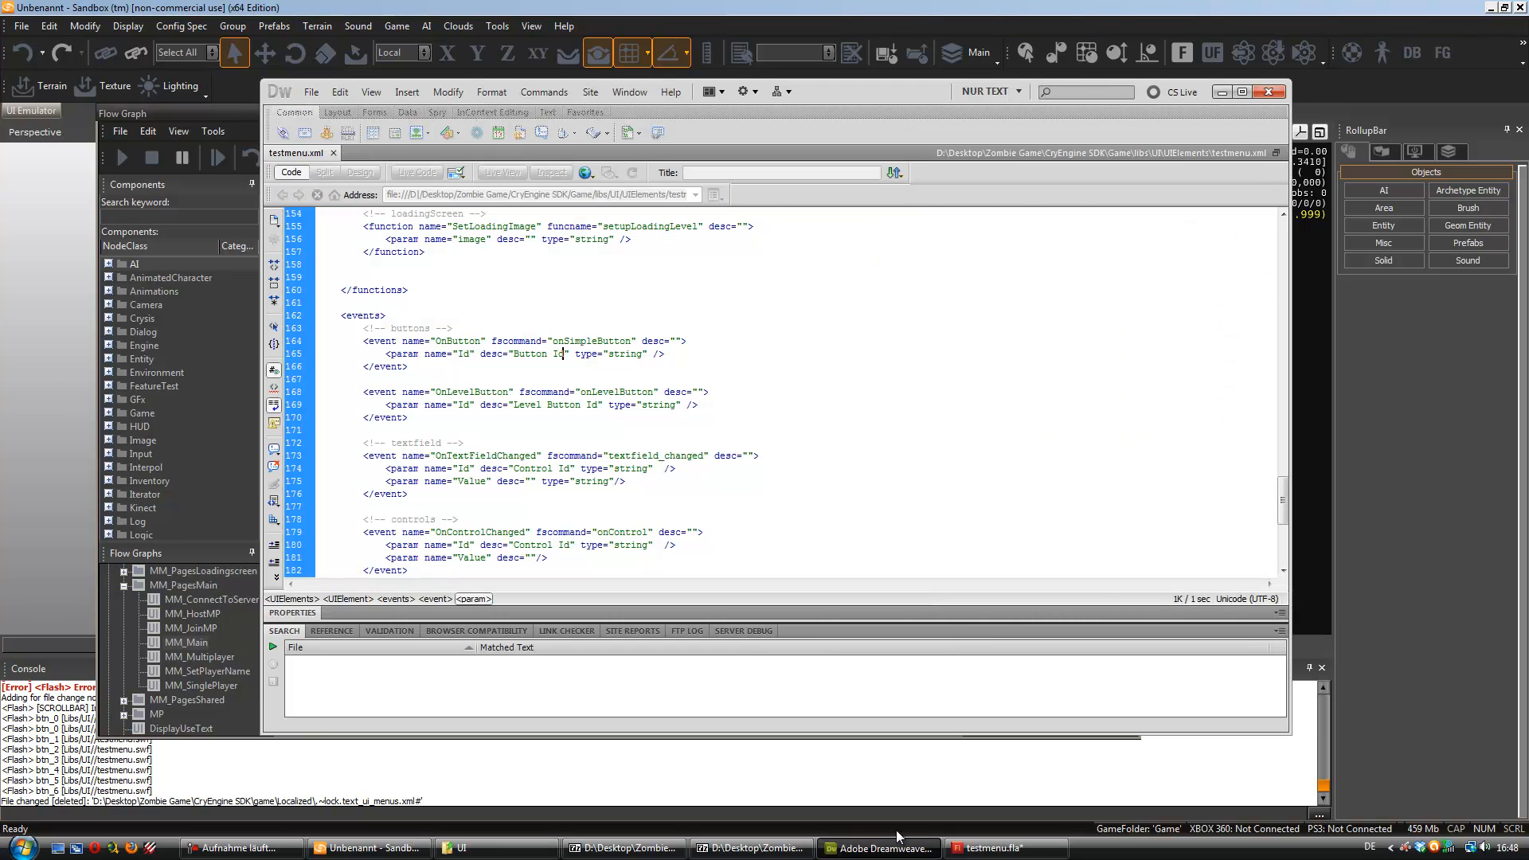
click(455, 341)
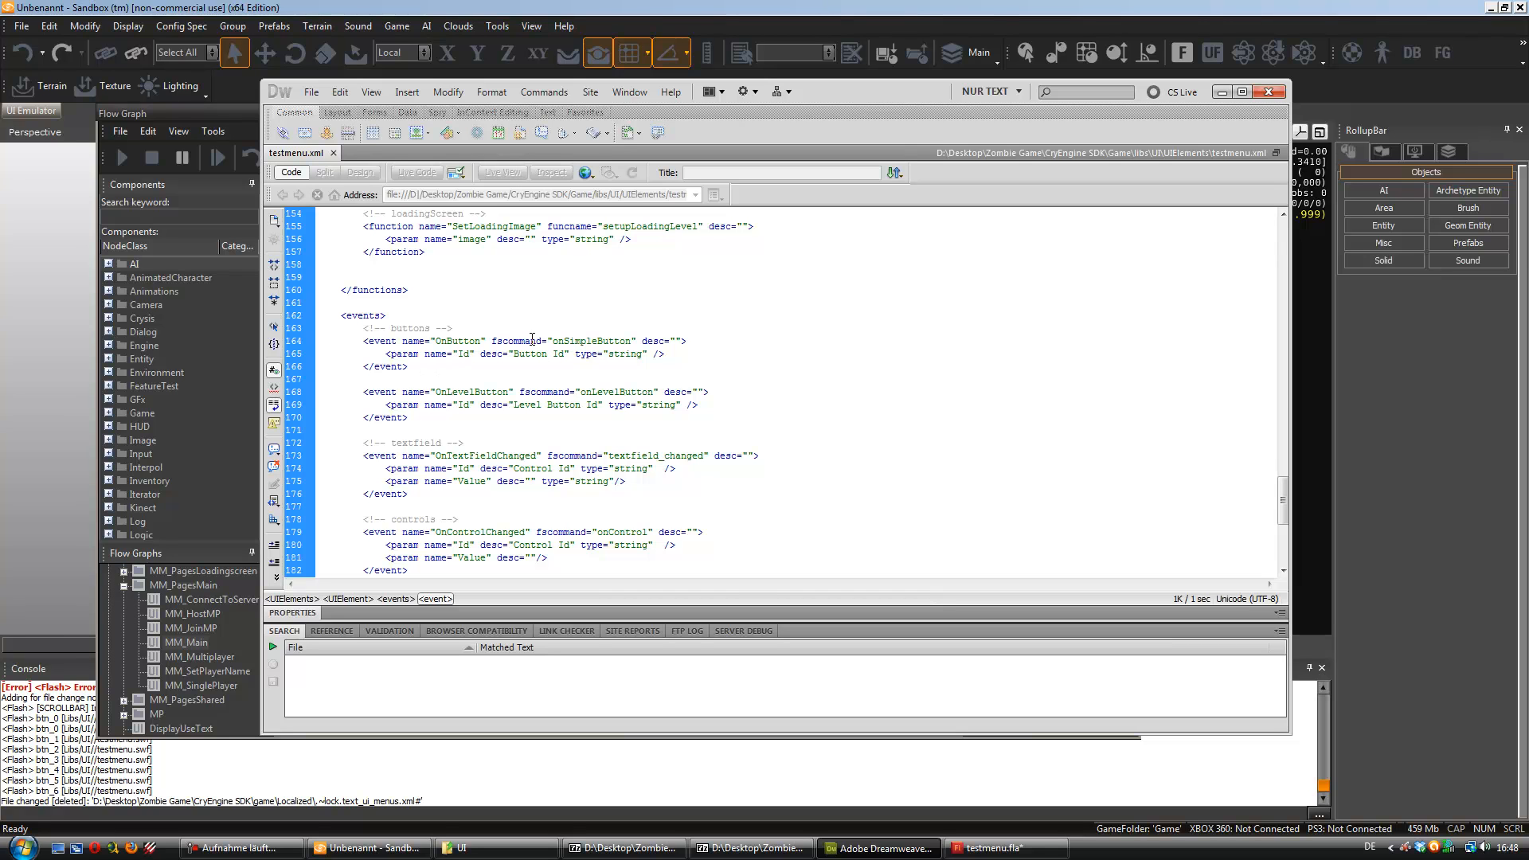
click(893, 849)
click(892, 850)
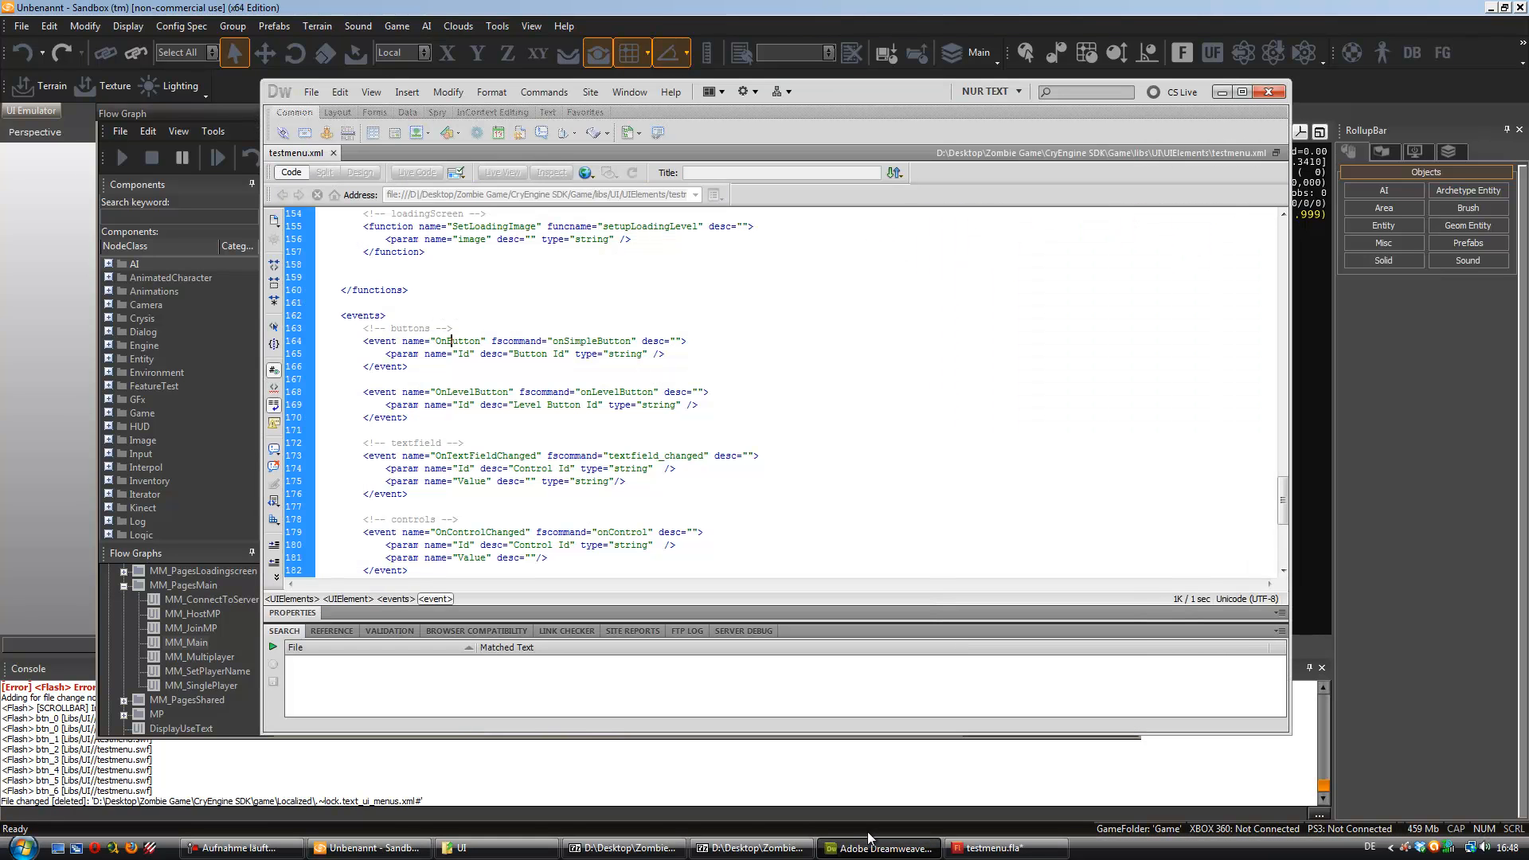
key(Down)
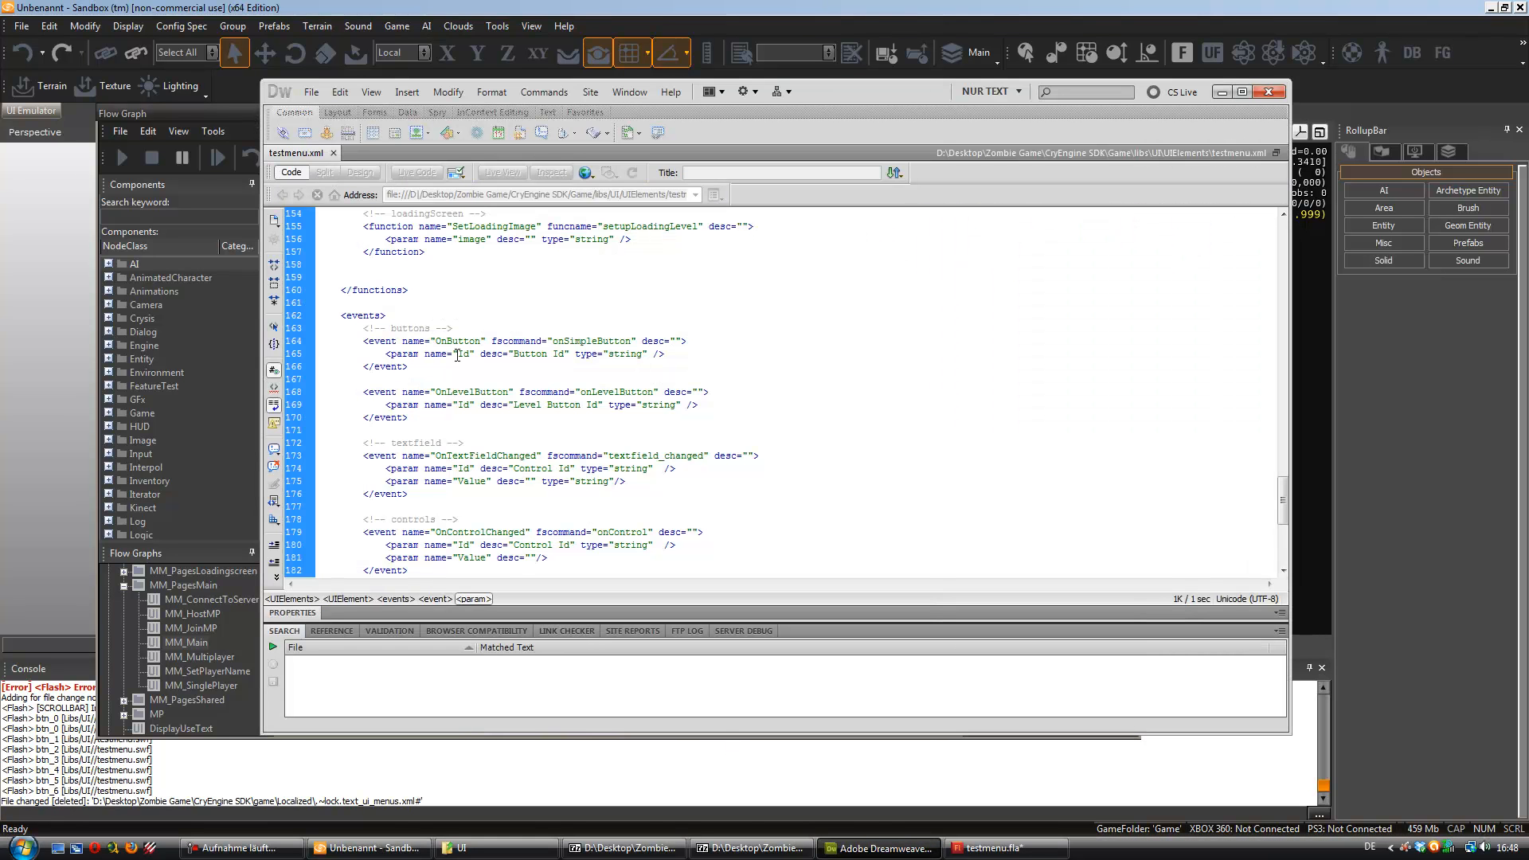
- Return to the Flow Graph and select the UI:Action:Control node that calls MM_Confirmation
click(862, 846)
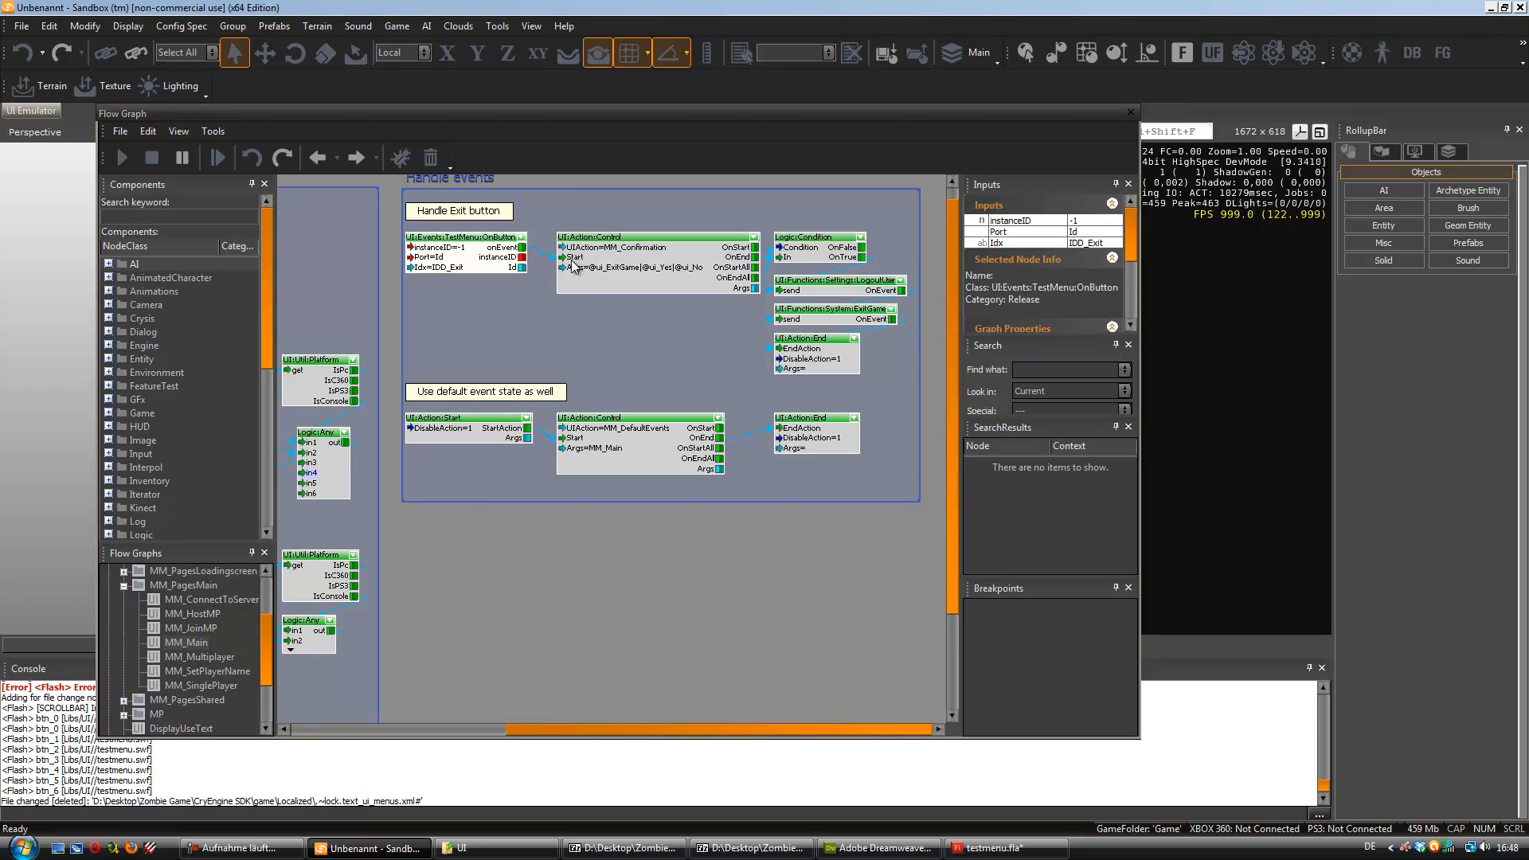
click(609, 239)
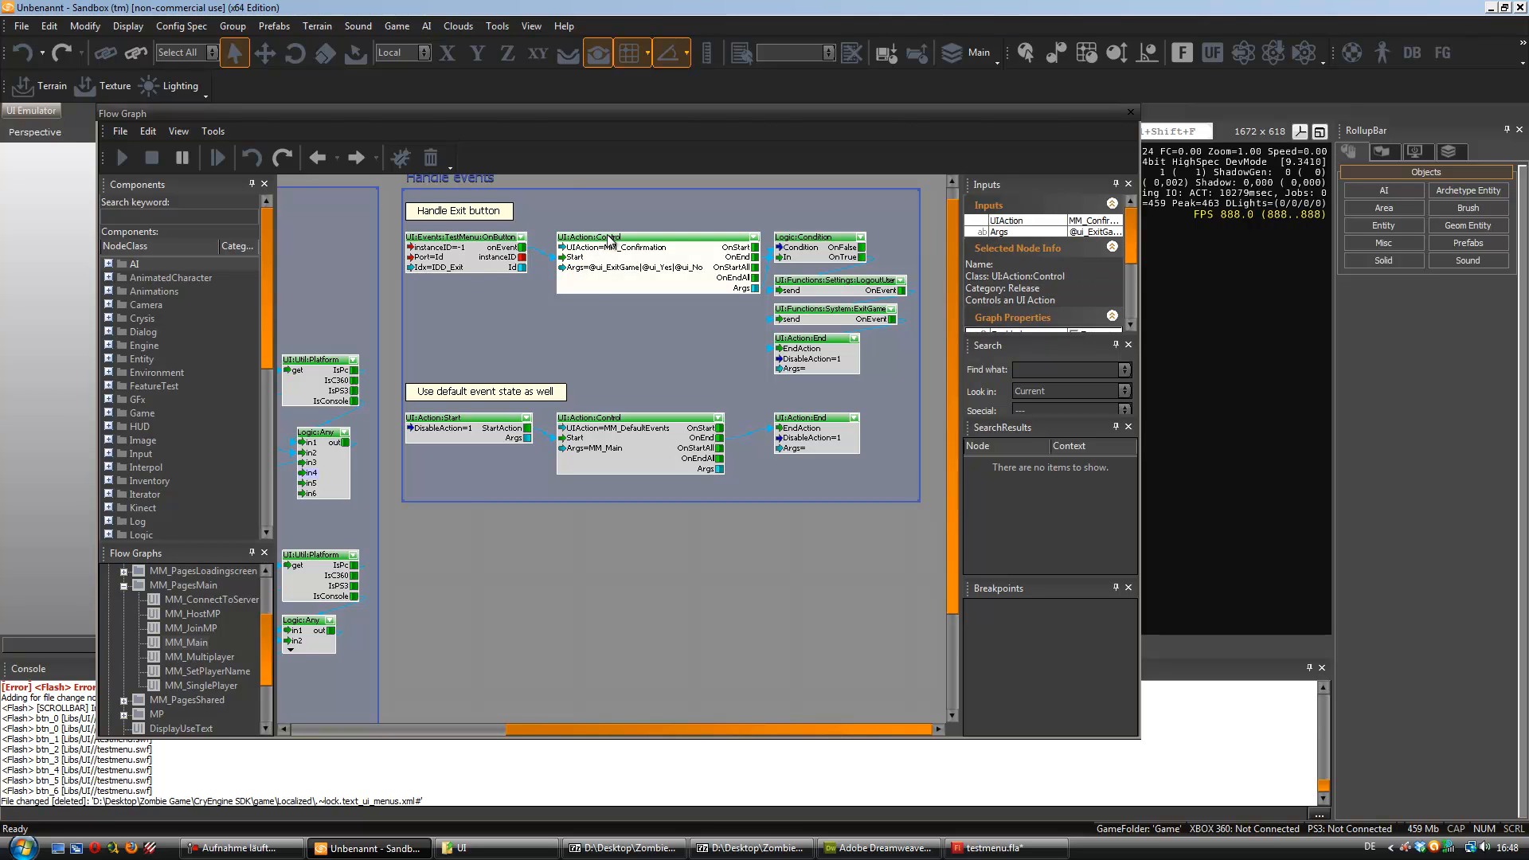
- Display the mm_defaultevents graph from the MM_Common group, which the UI:Action:Control node calls as MM_DefaultEvents
click(527, 528)
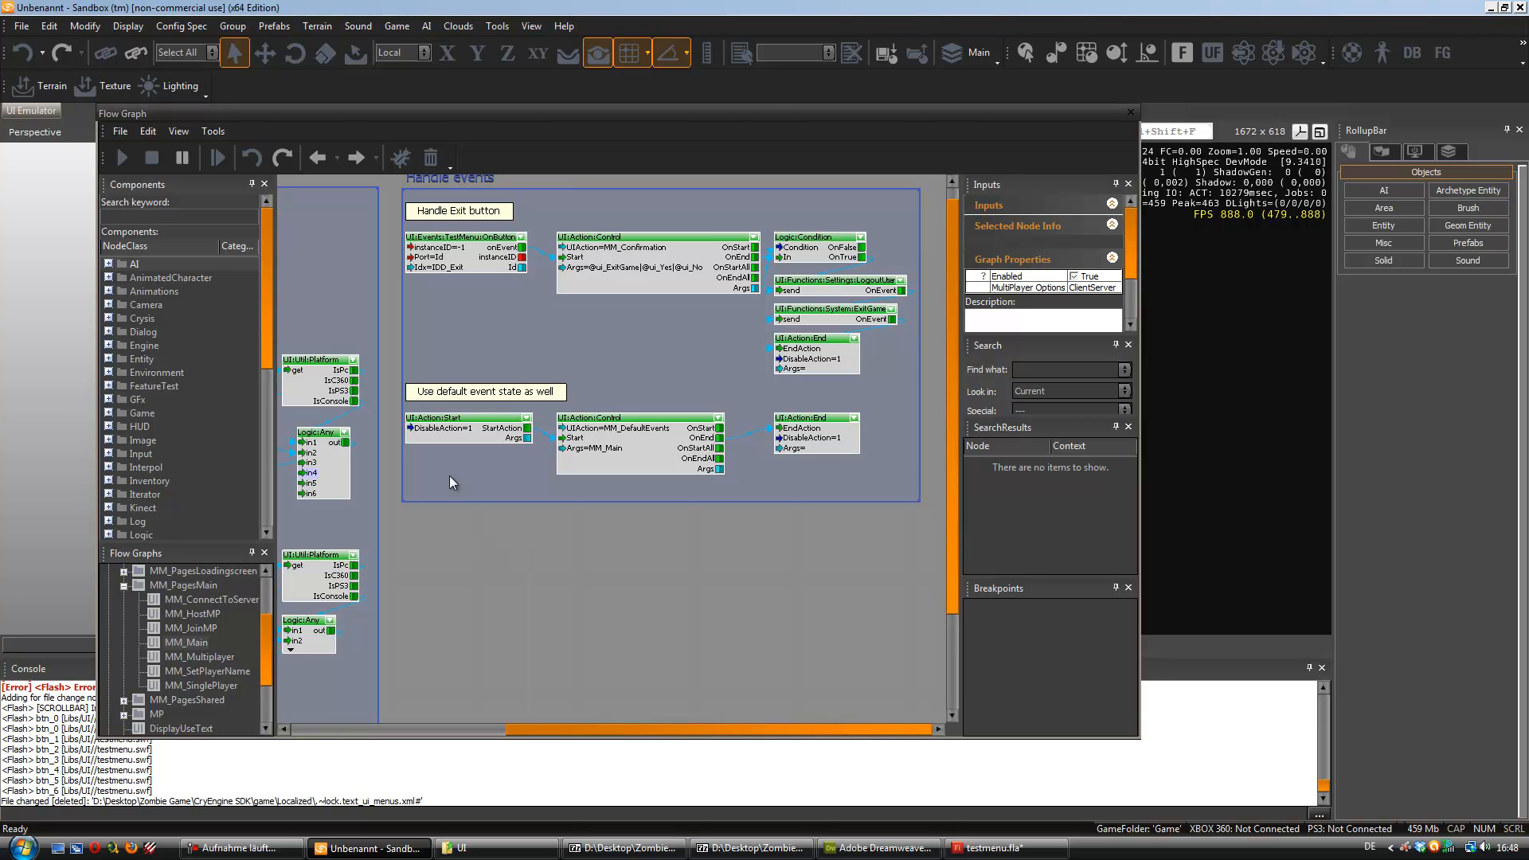
mouse_move(580, 528)
right_down()
mouse_move(649, 508)
mouse_move(800, 408)
mouse_move(701, 288)
mouse_move(652, 460)
mouse_move(845, 651)
mouse_move(922, 676)
mouse_move(553, 547)
mouse_move(570, 538)
right_up()
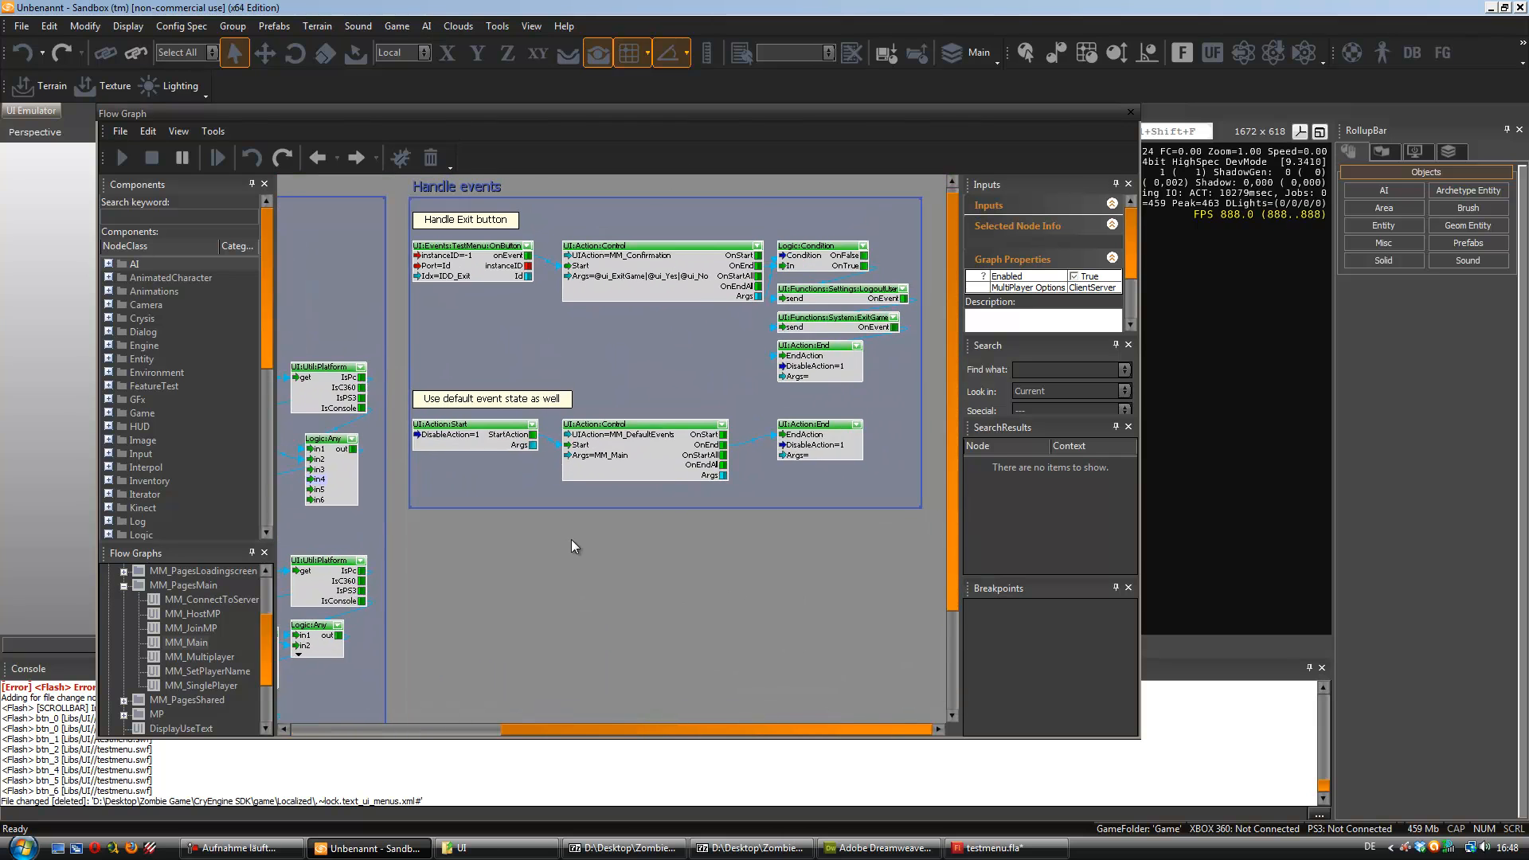
scroll(571, 538, up, 1)
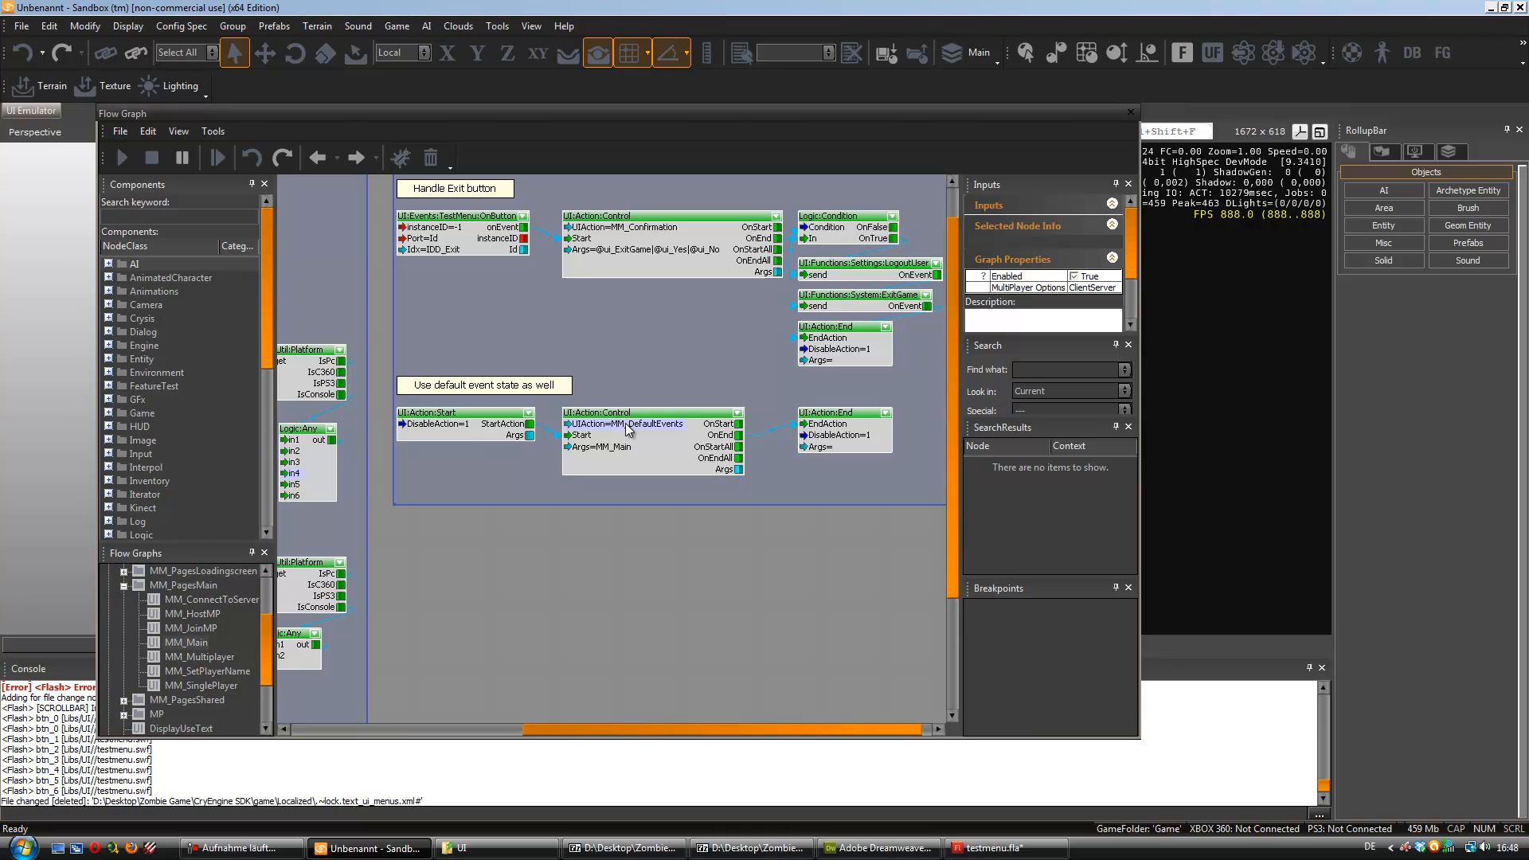
drag(264, 660, 265, 622)
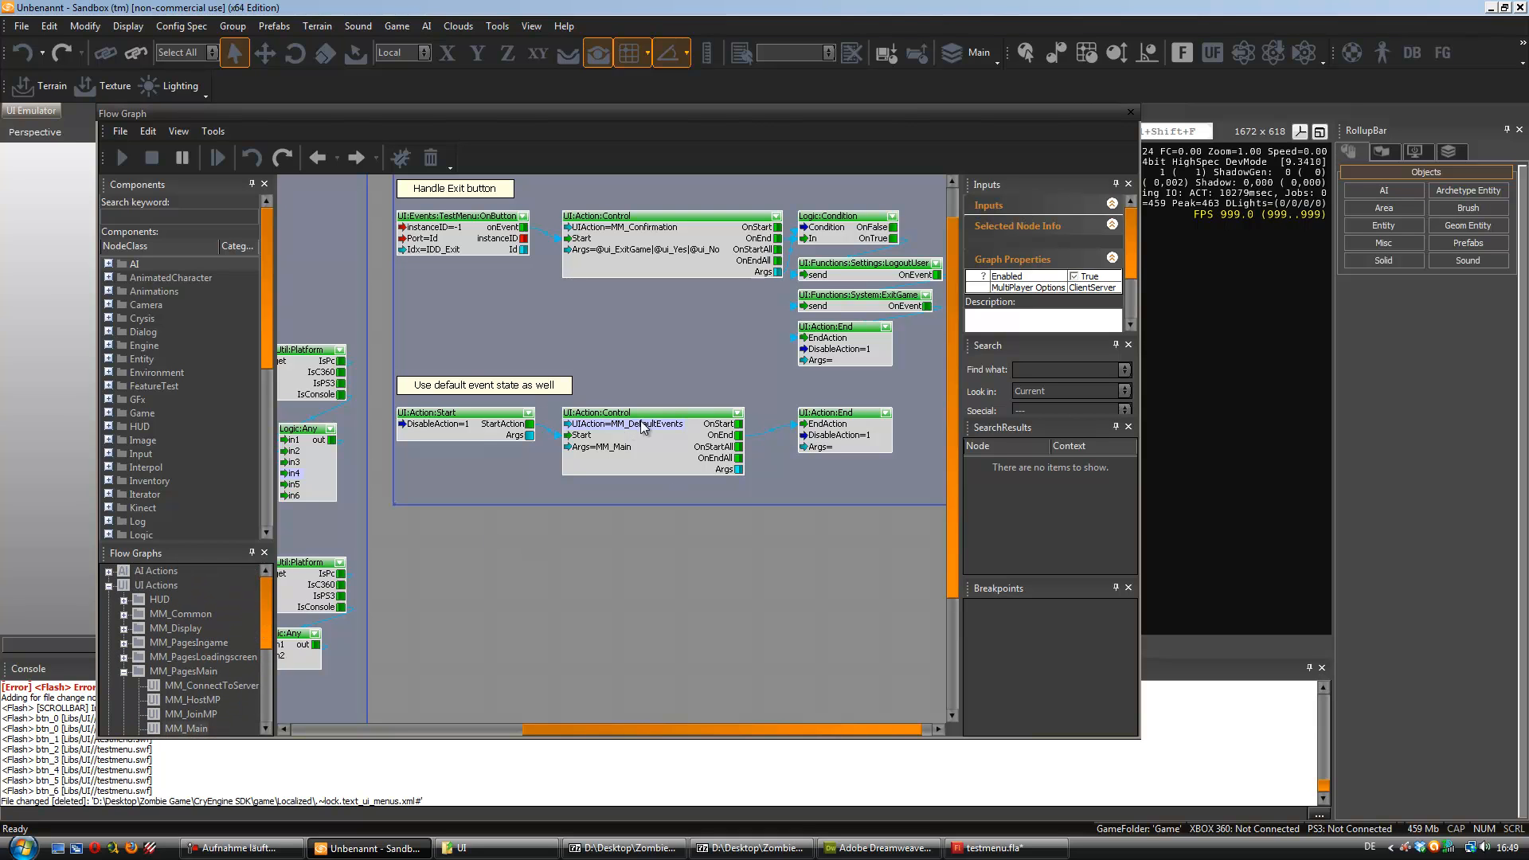
click(123, 614)
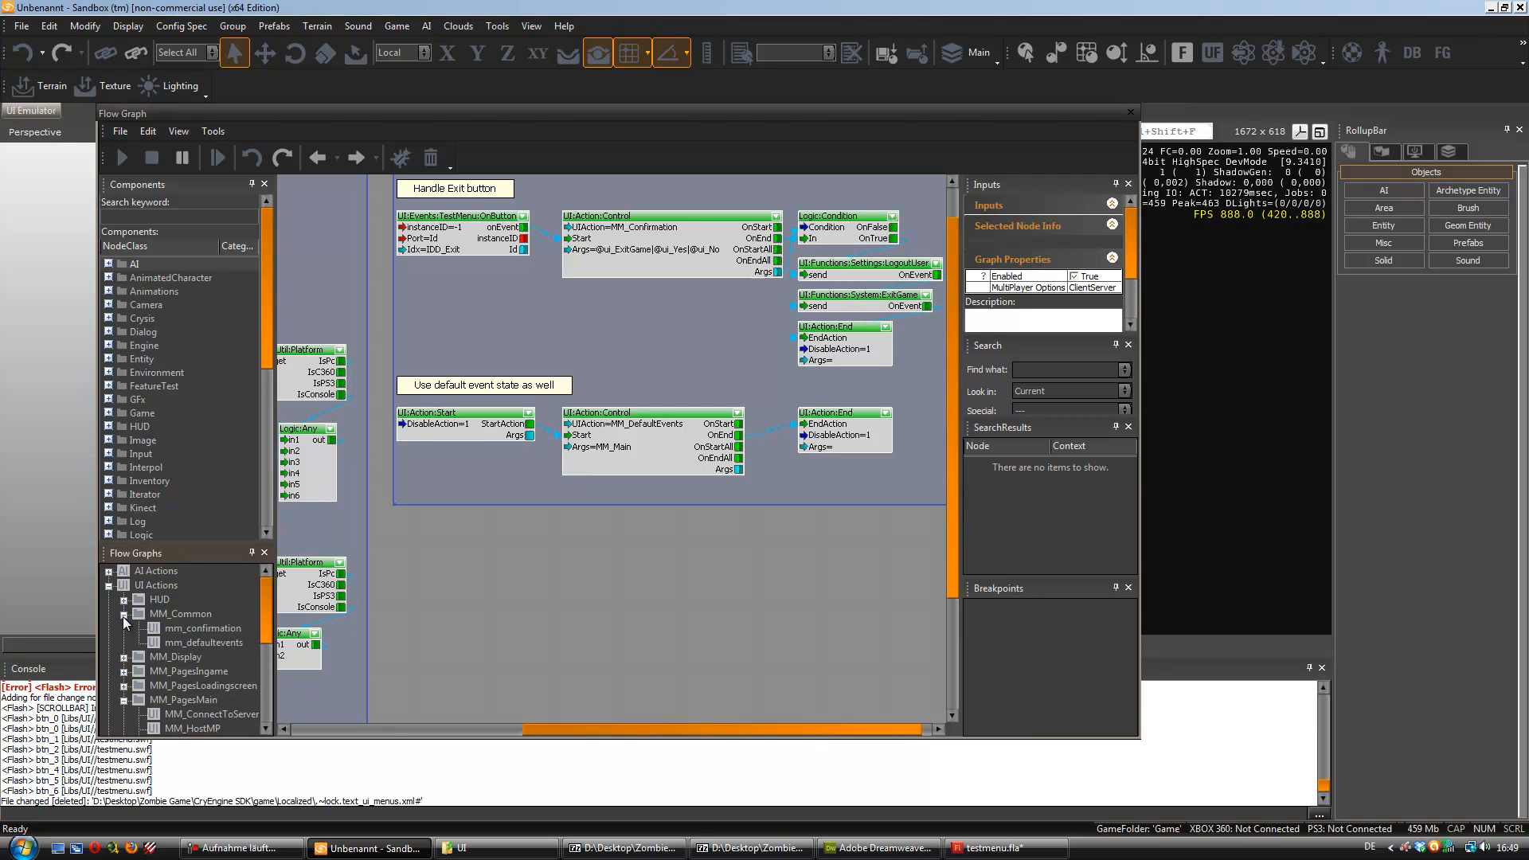
click(184, 642)
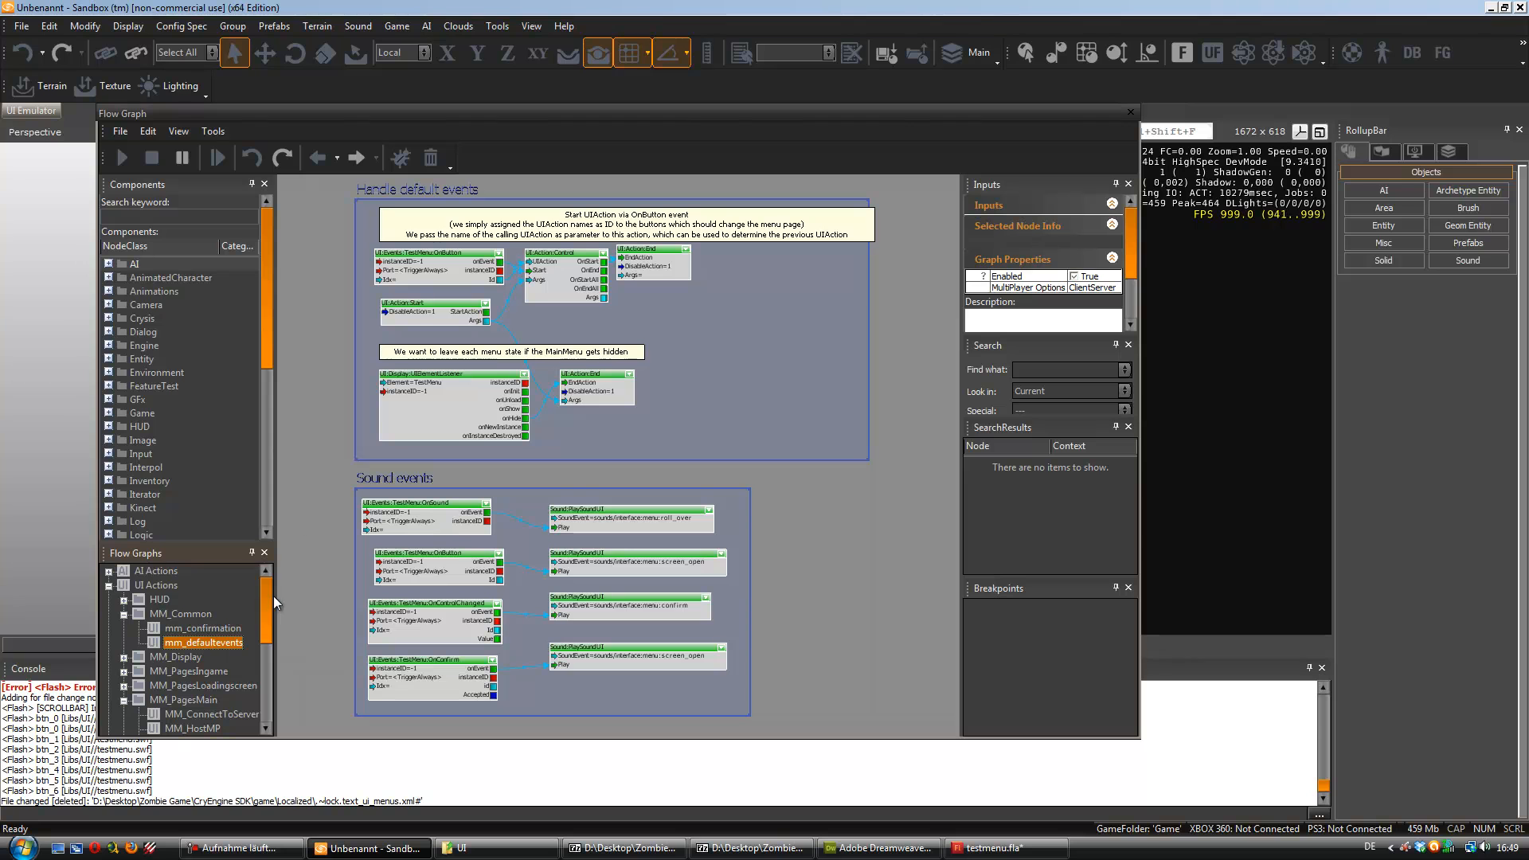
click(299, 363)
scroll(298, 363, up, 1)
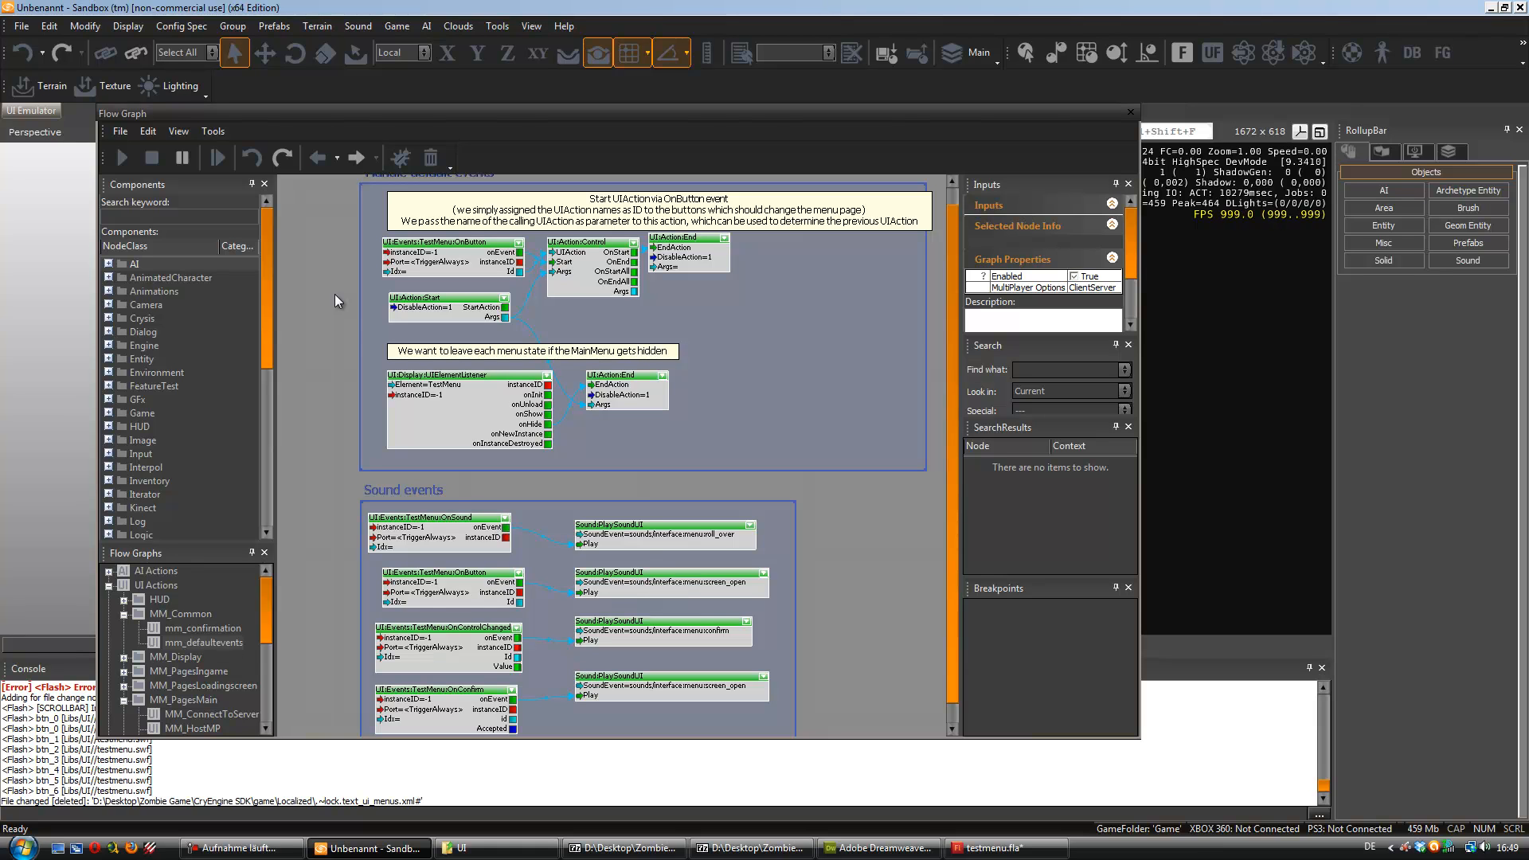
- In Handle default events, shift the UI:Events:TestMenu:OnButton node slightly away from UI:Action:Control and select the UI:Action:Control node
click(439, 241)
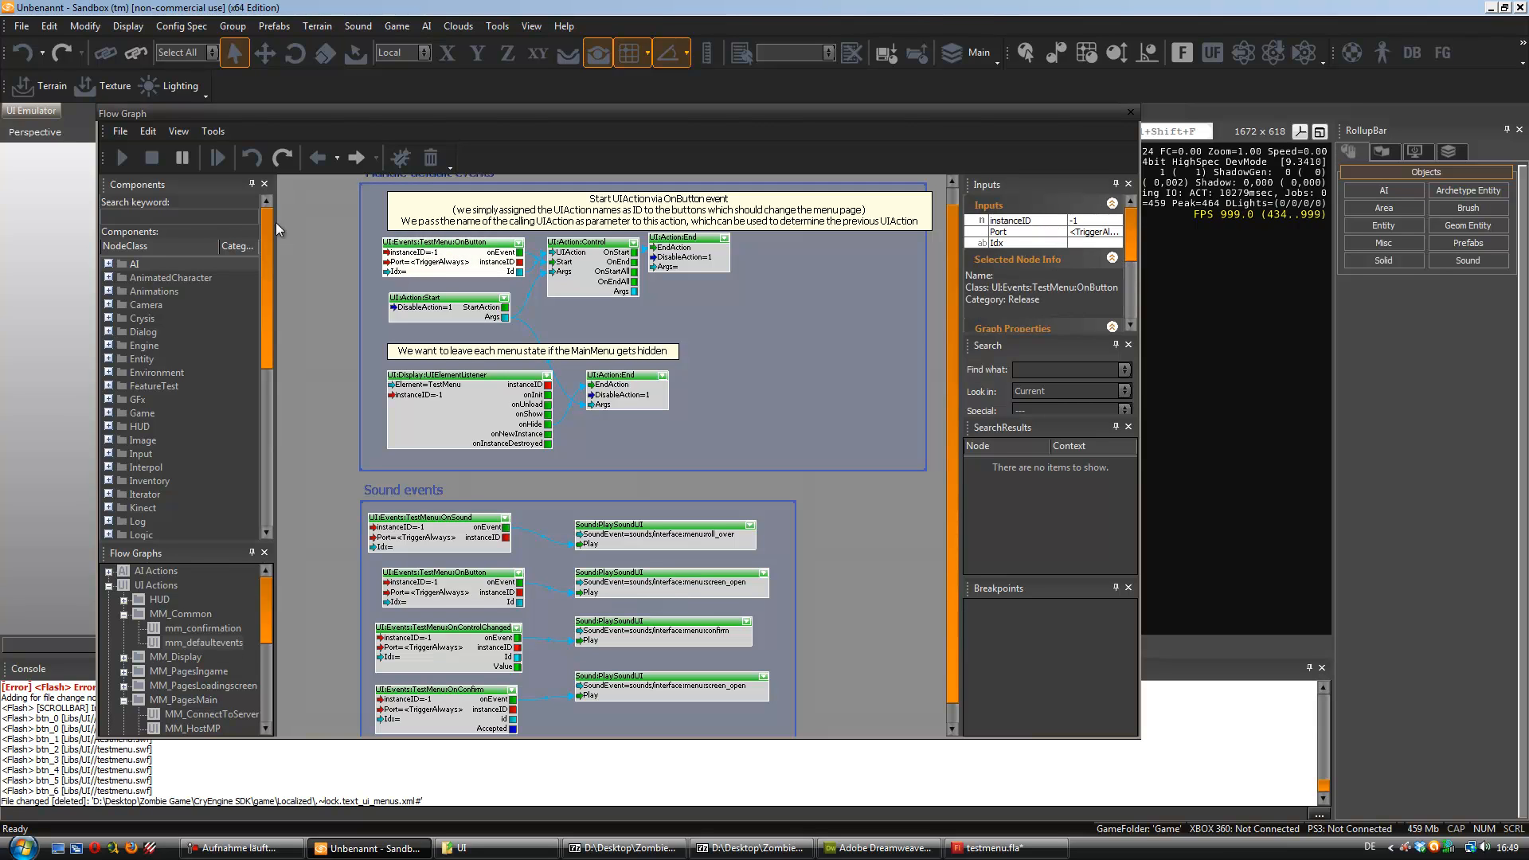
click(325, 241)
drag(477, 244, 414, 244)
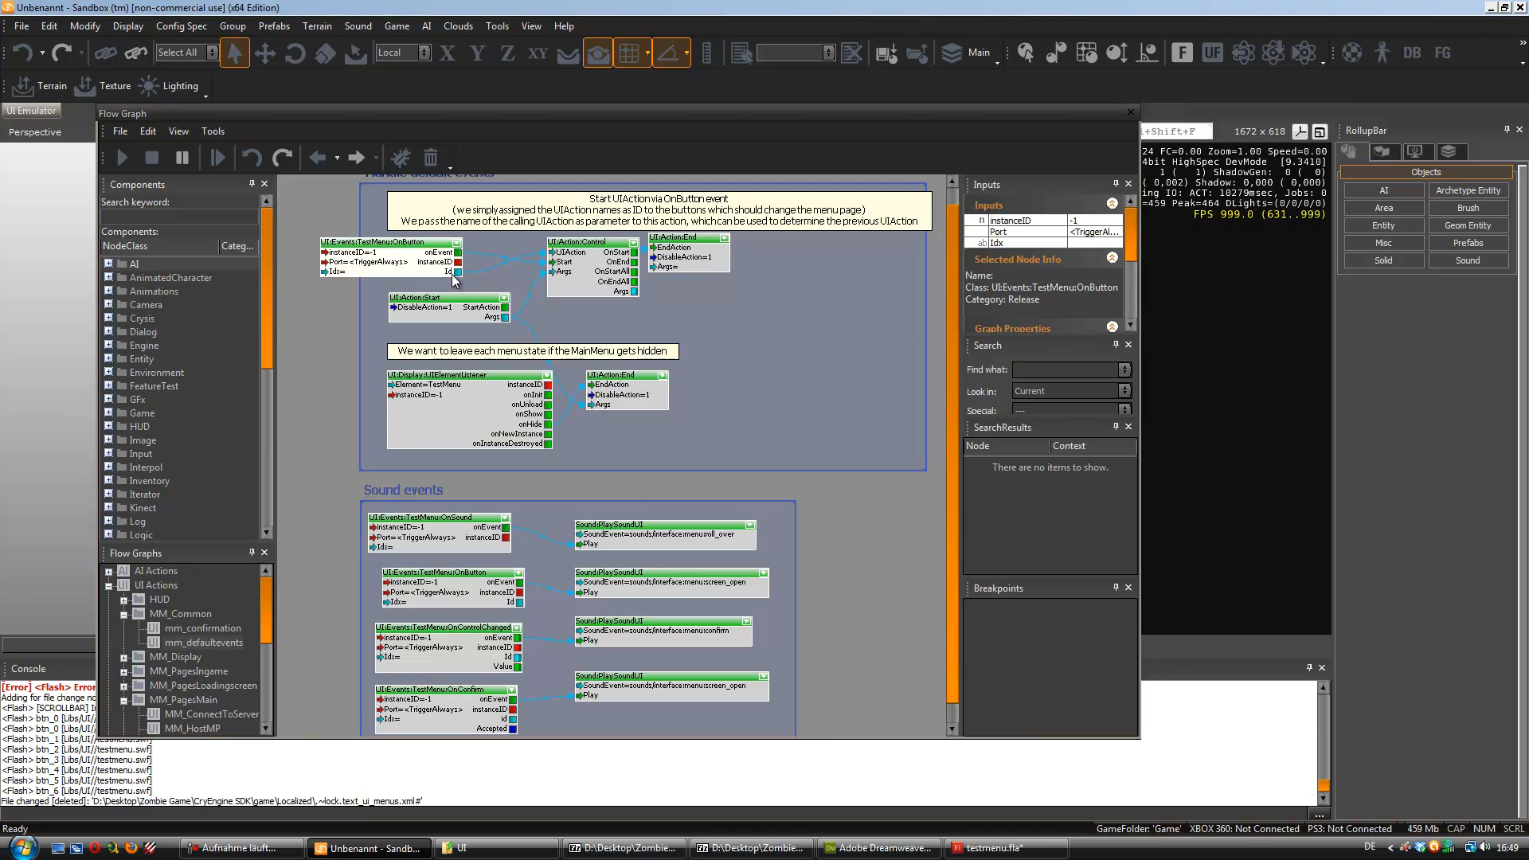
click(576, 250)
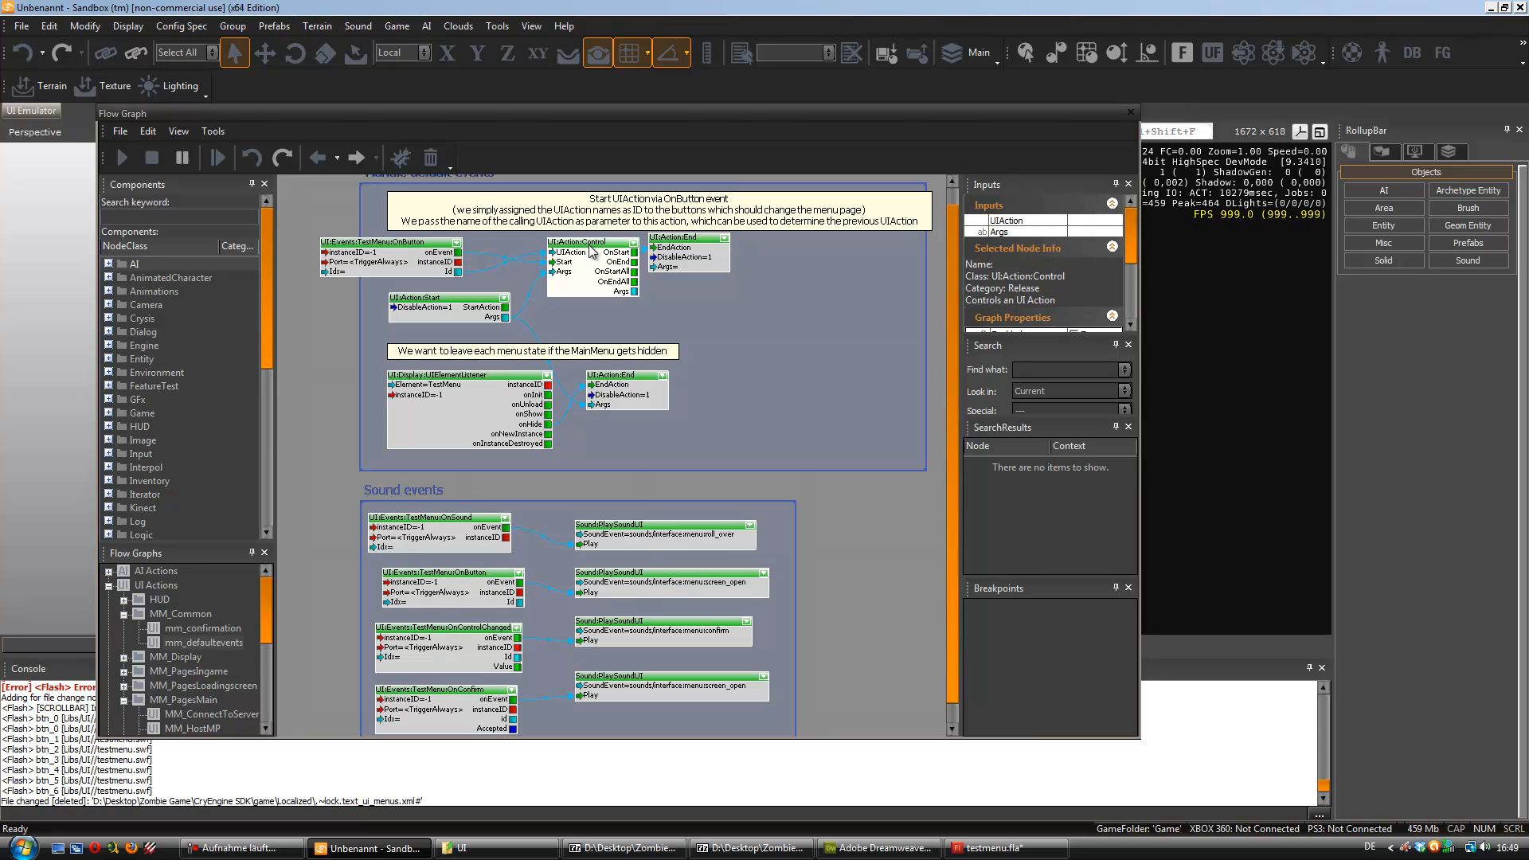
click(416, 245)
drag(415, 245, 457, 245)
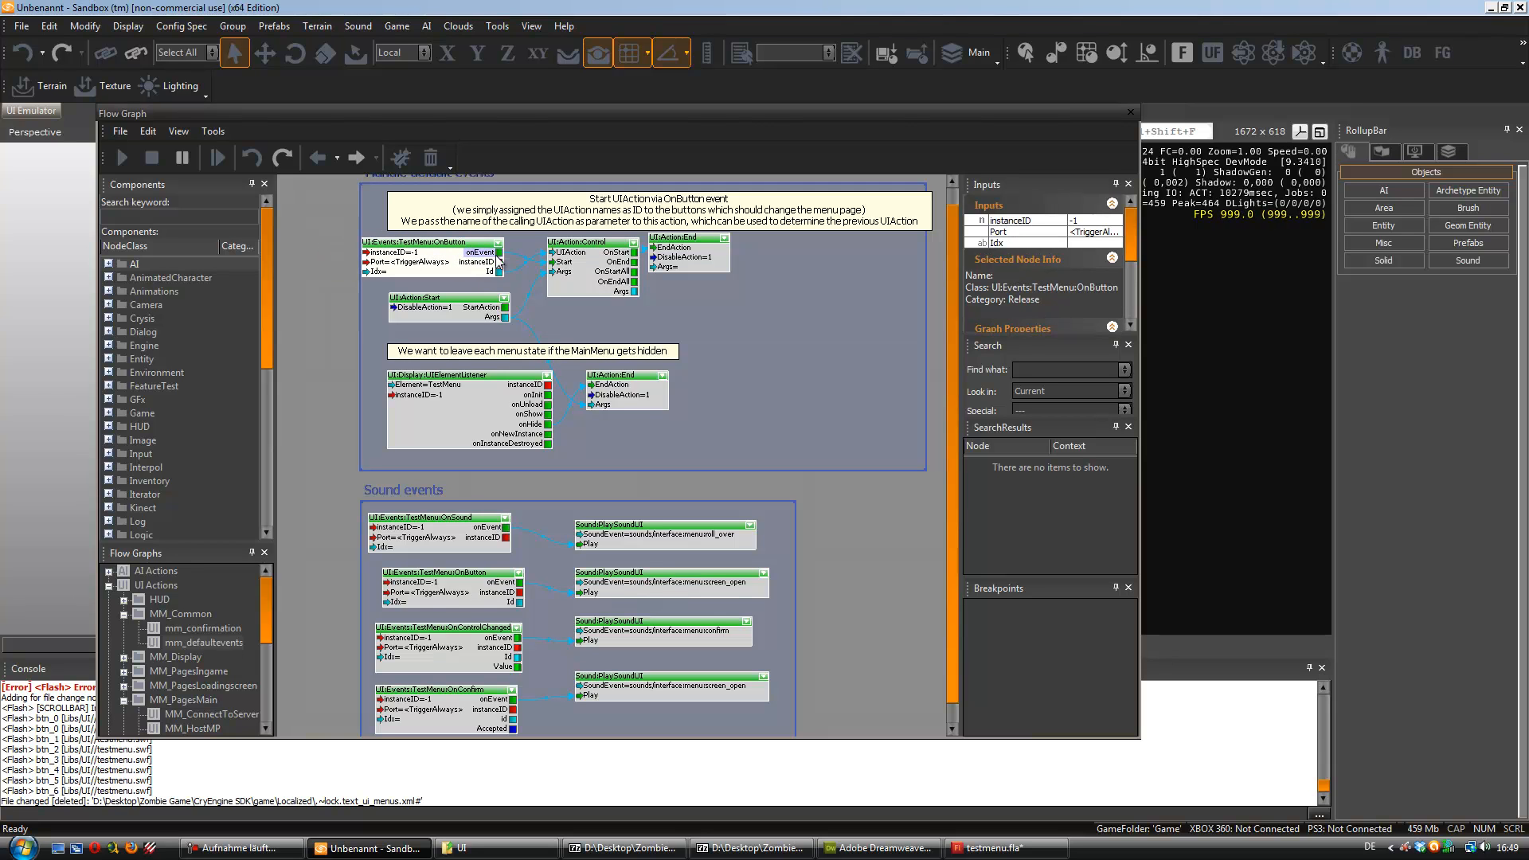
click(570, 265)
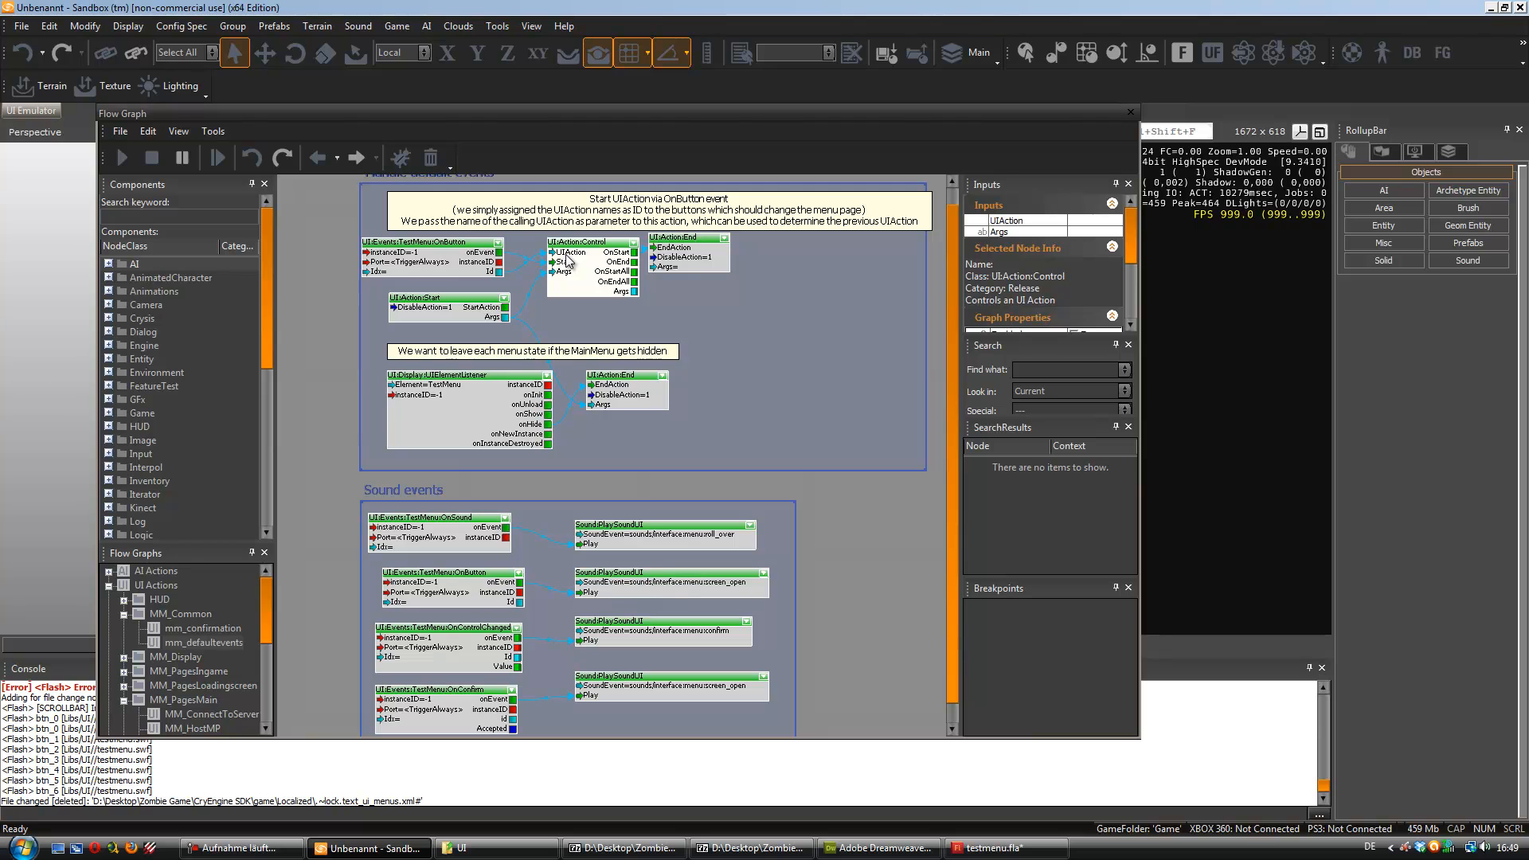
- Reopen the MM_Main graph and select the AddButton node with the id MM_SinglePlayer
drag(271, 609, 263, 650)
click(190, 657)
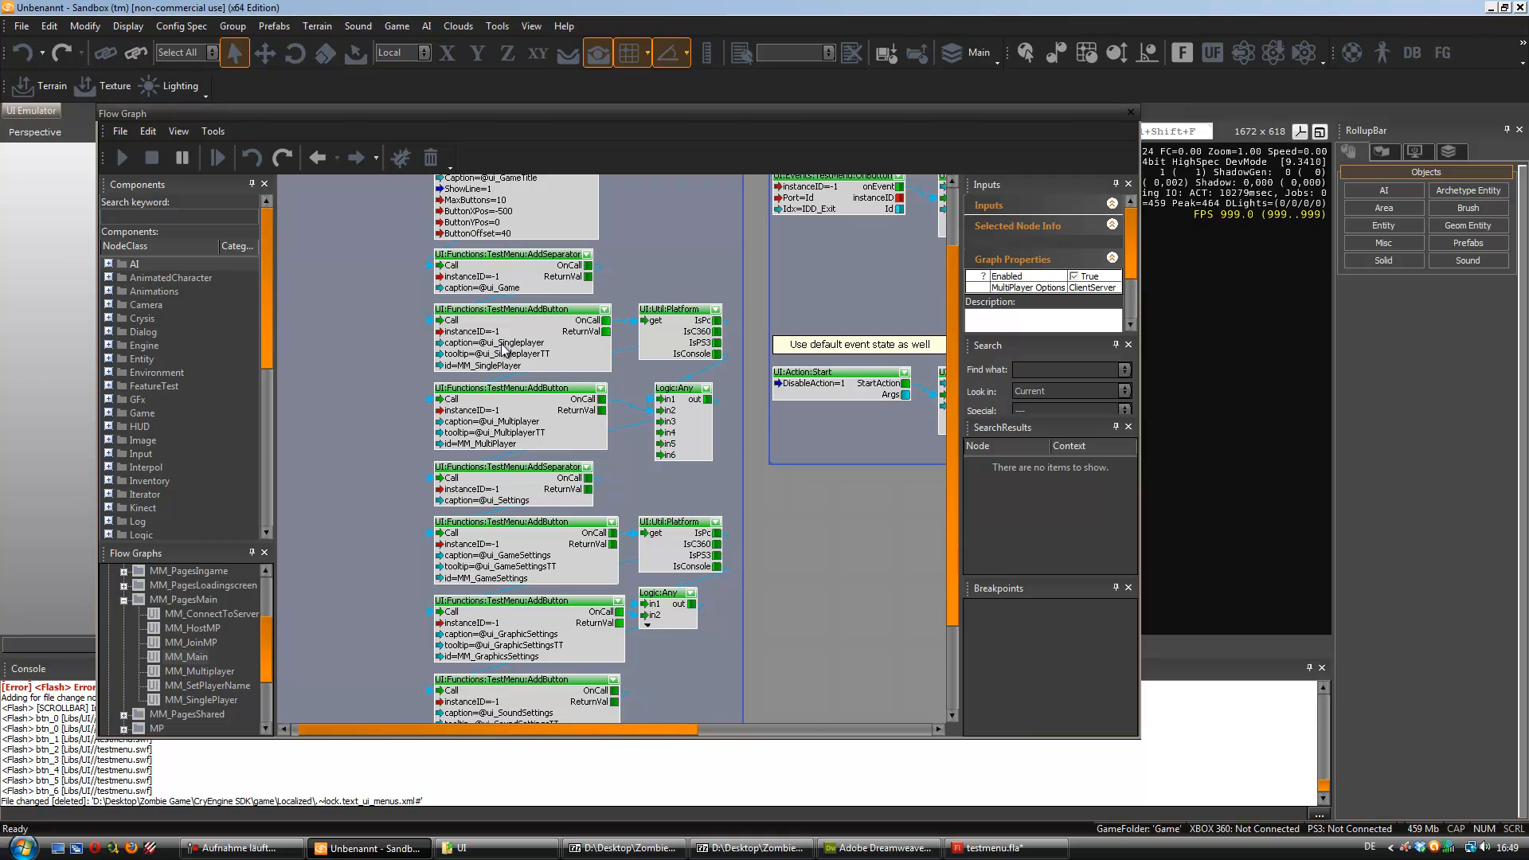
click(515, 338)
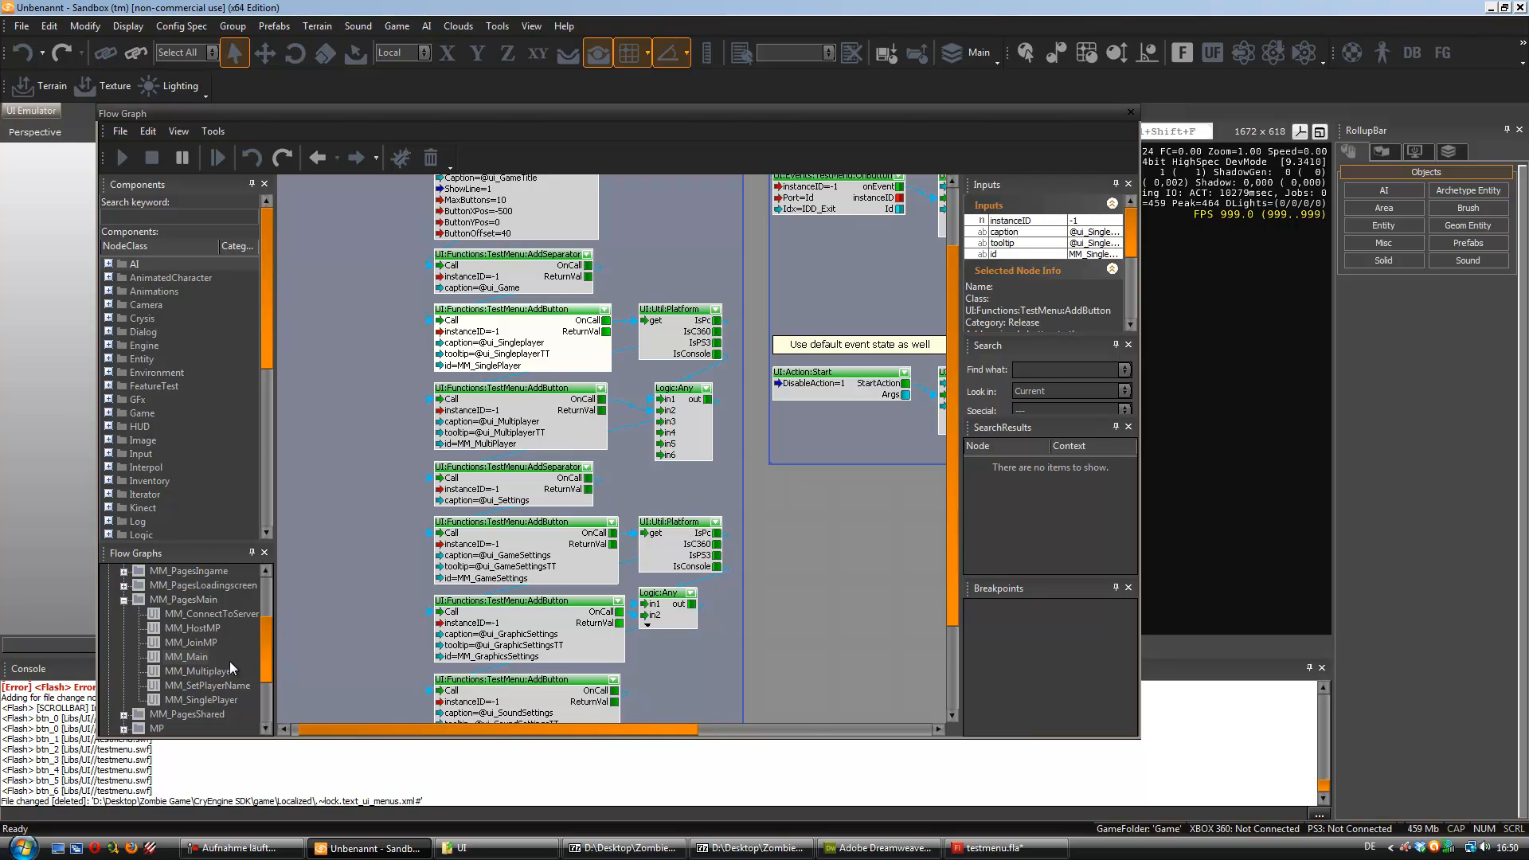
- Display the MM_SinglePlayer graph and select the UI:Functions:TestMenu:SetupScreen node in its Setup page group
click(198, 700)
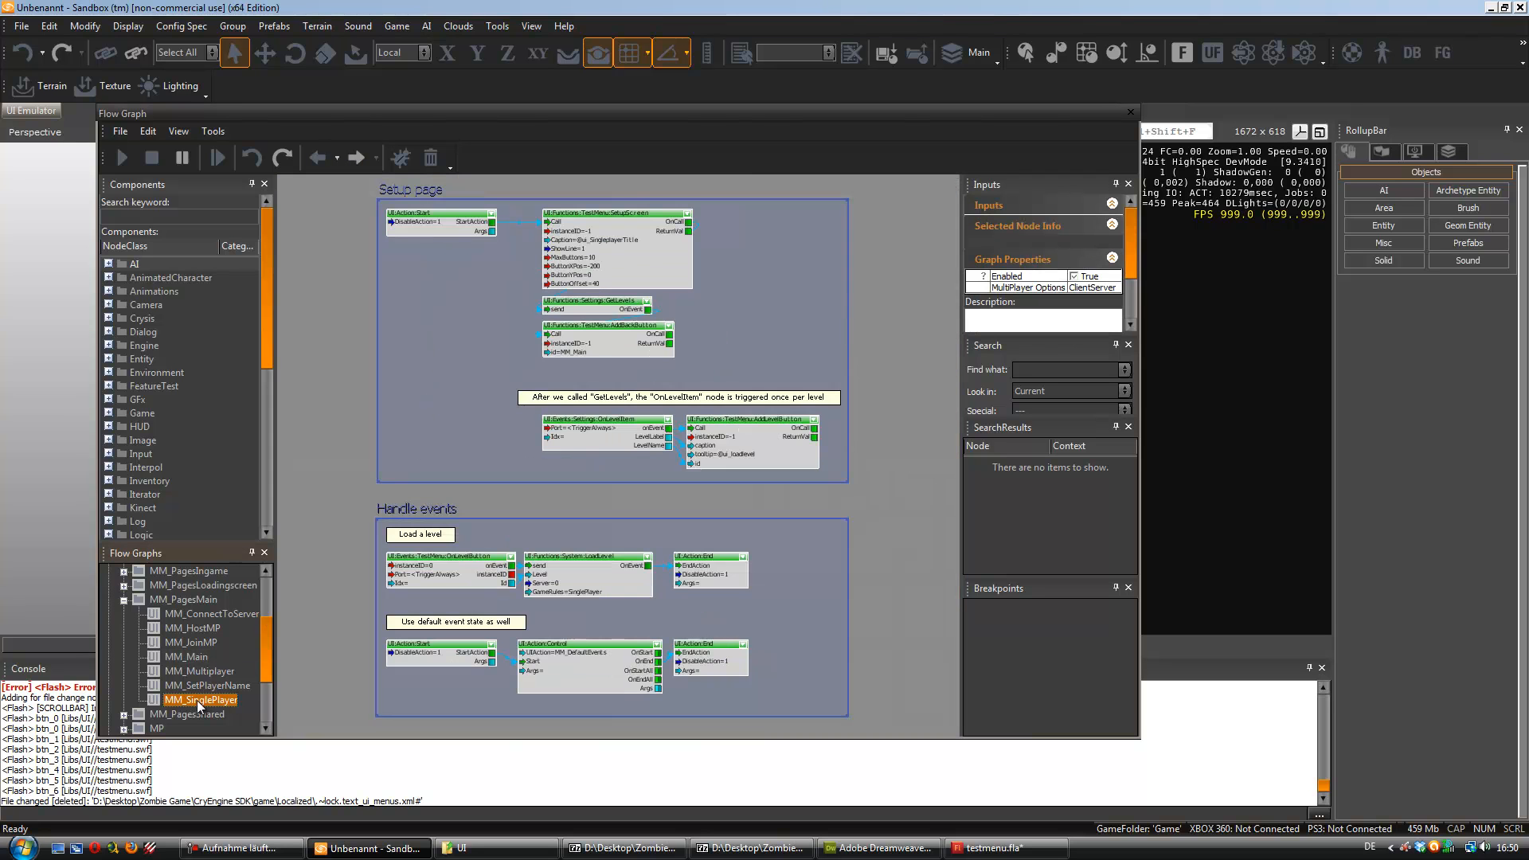
scroll(369, 459, up, 2)
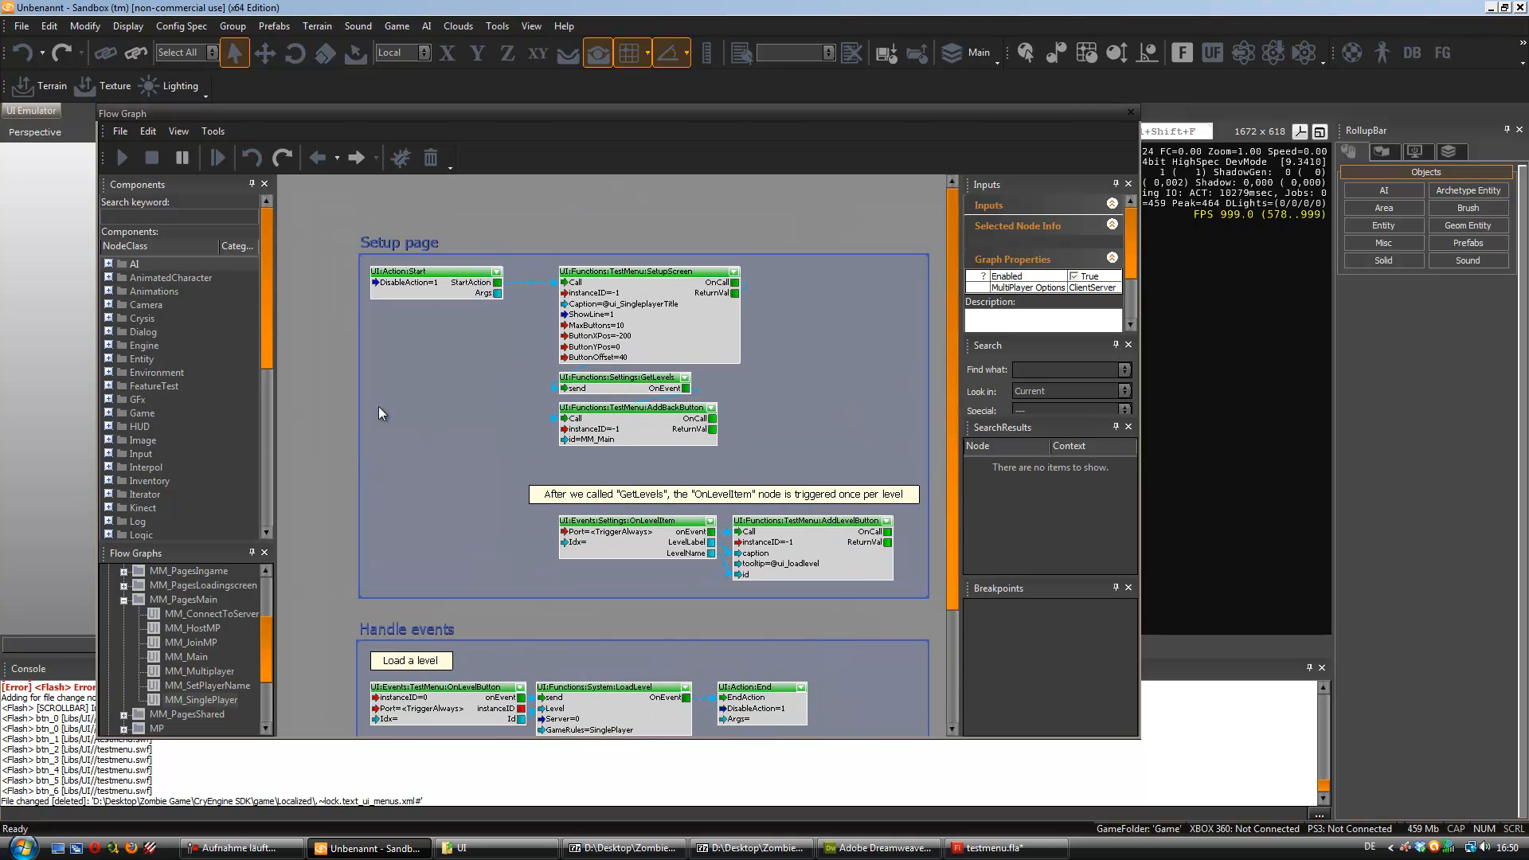
click(622, 271)
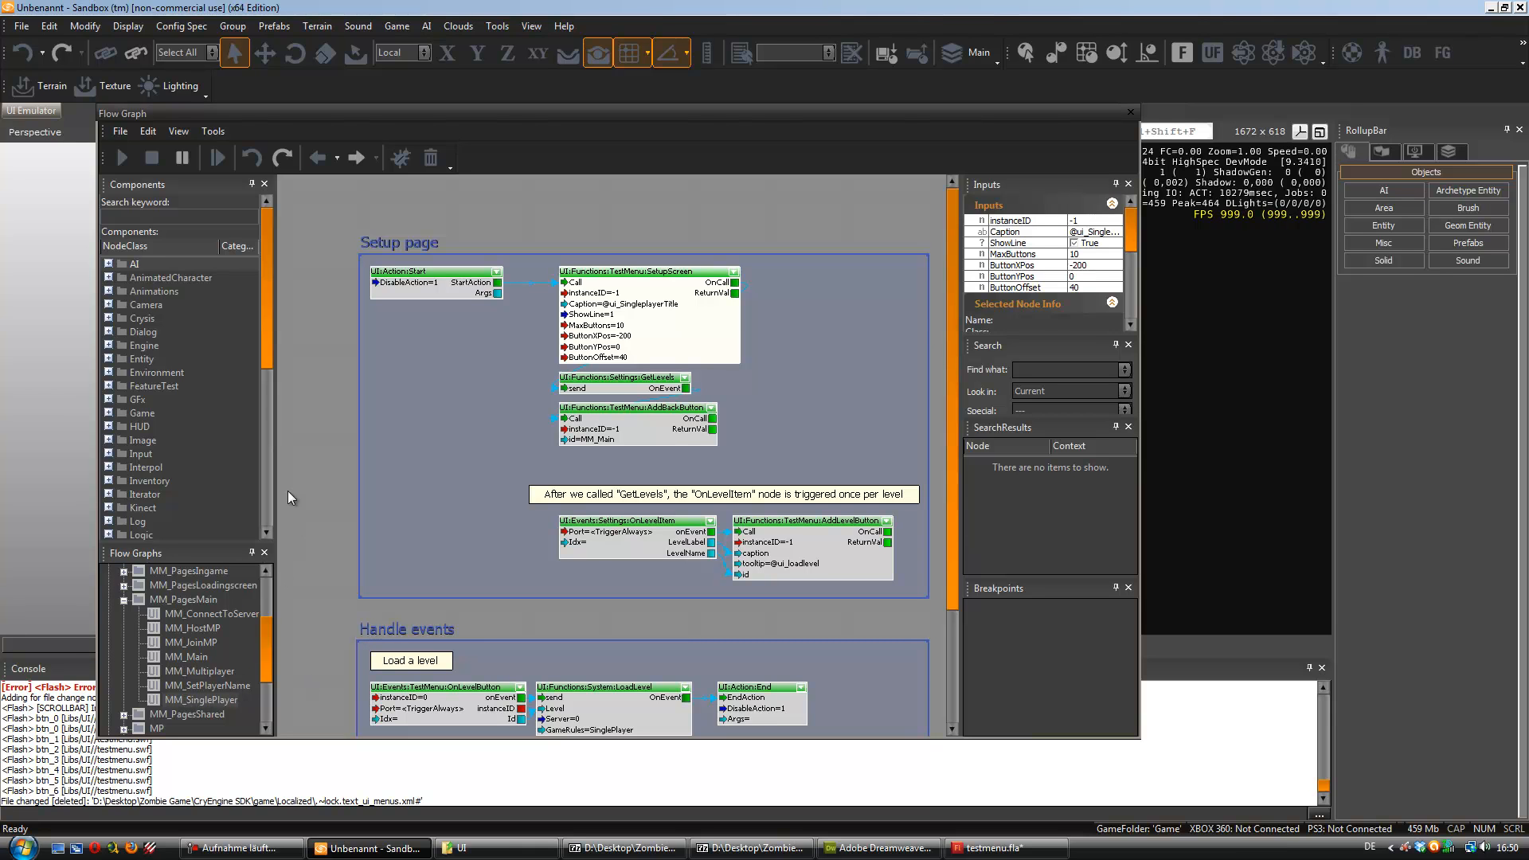
- Reposition the Flow Graph window and move MM_SinglePlayer's SetupScreen node slightly closer to the UI:Action:Start node
drag(237, 114, 255, 97)
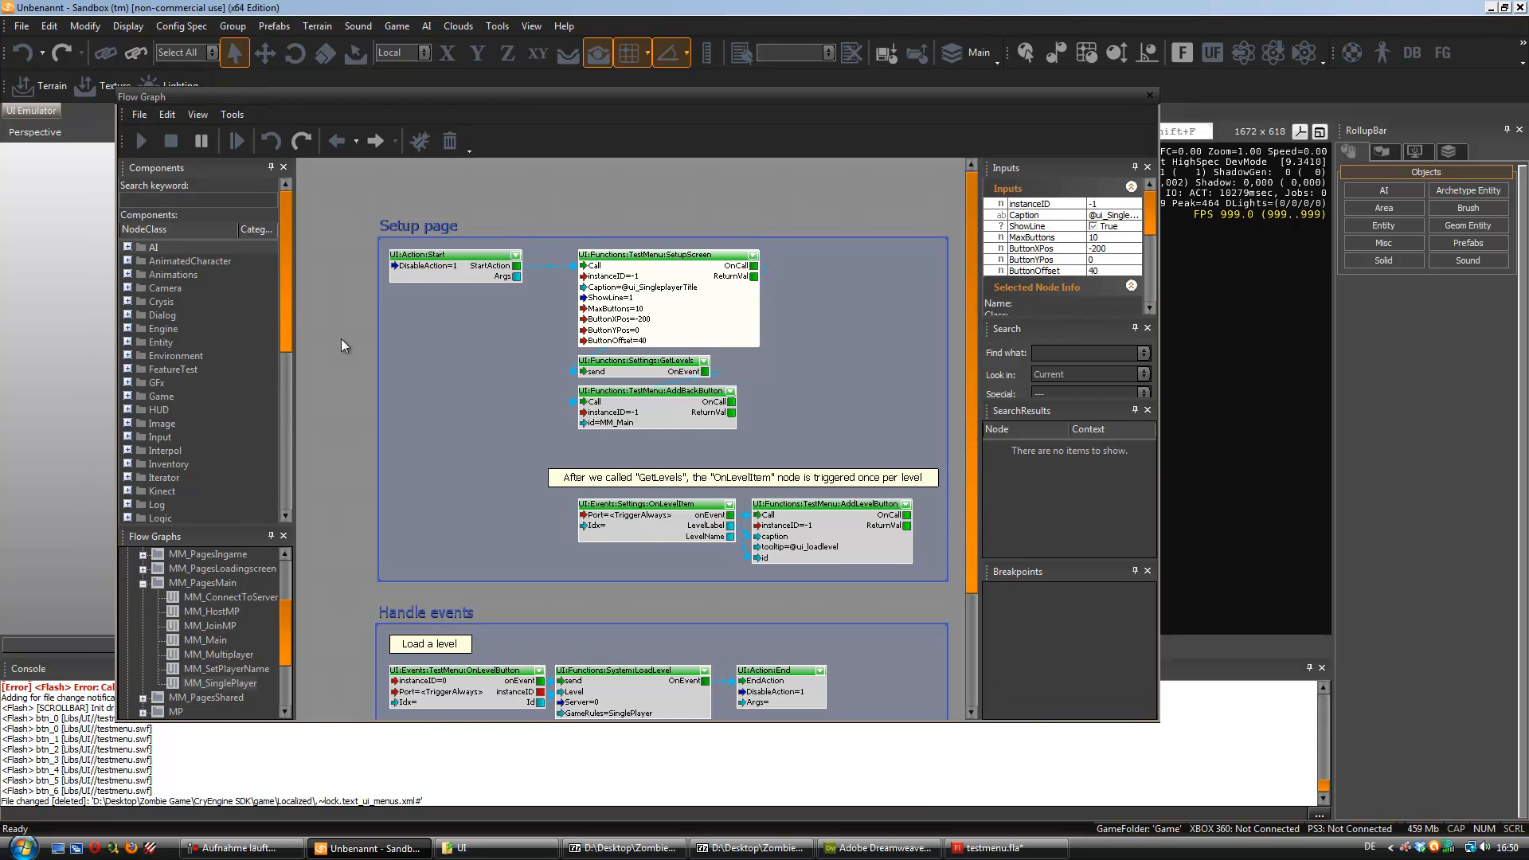
click(213, 684)
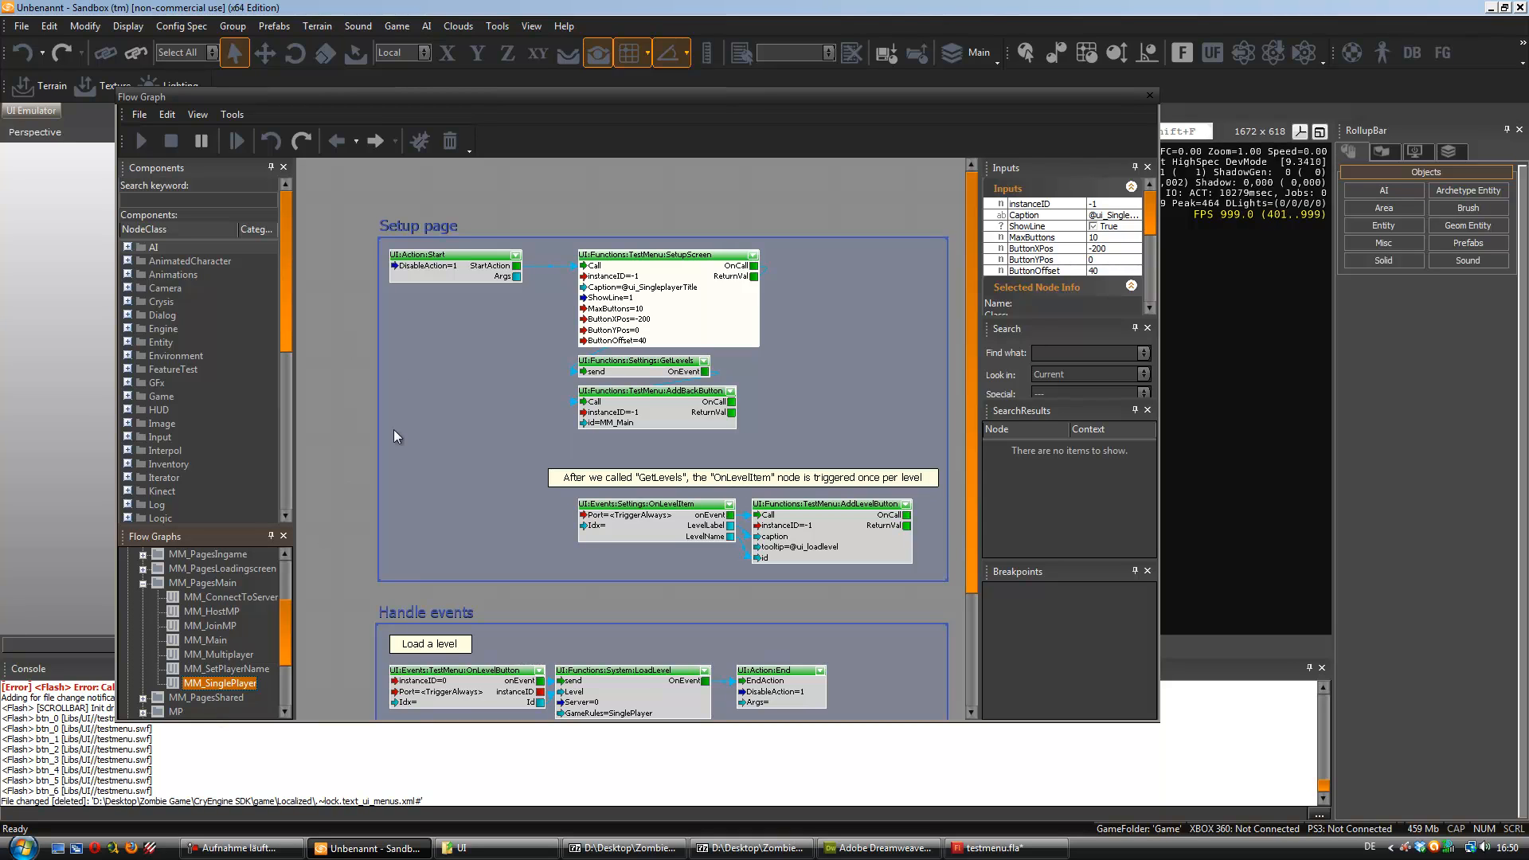
click(675, 256)
drag(675, 257, 651, 256)
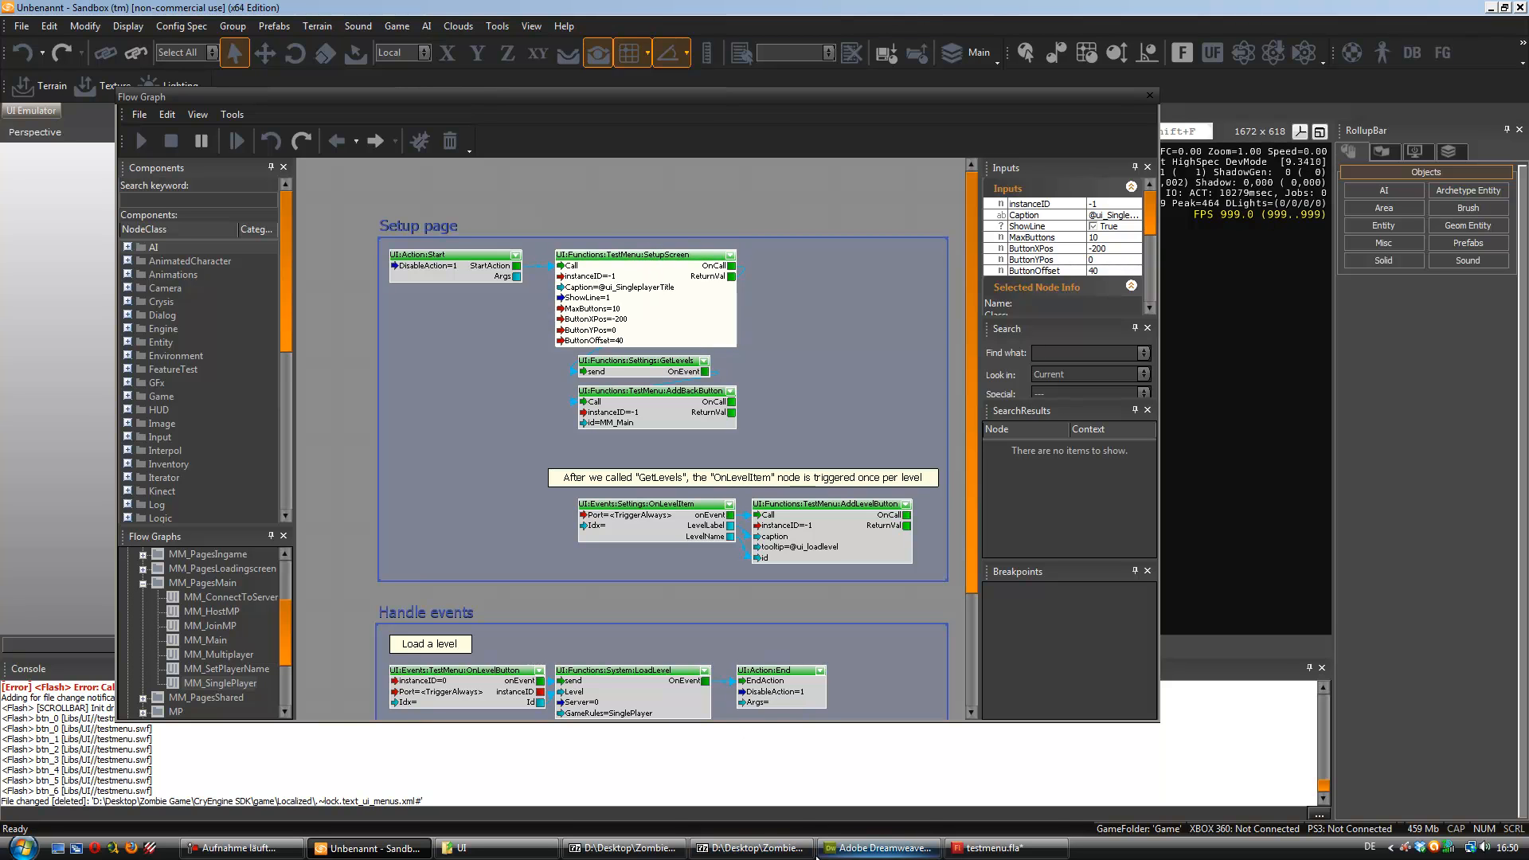
- Switch to testmenu.fla in Flash and highlight the back._alpha = 0 line in the setupScreenSimple function
click(992, 848)
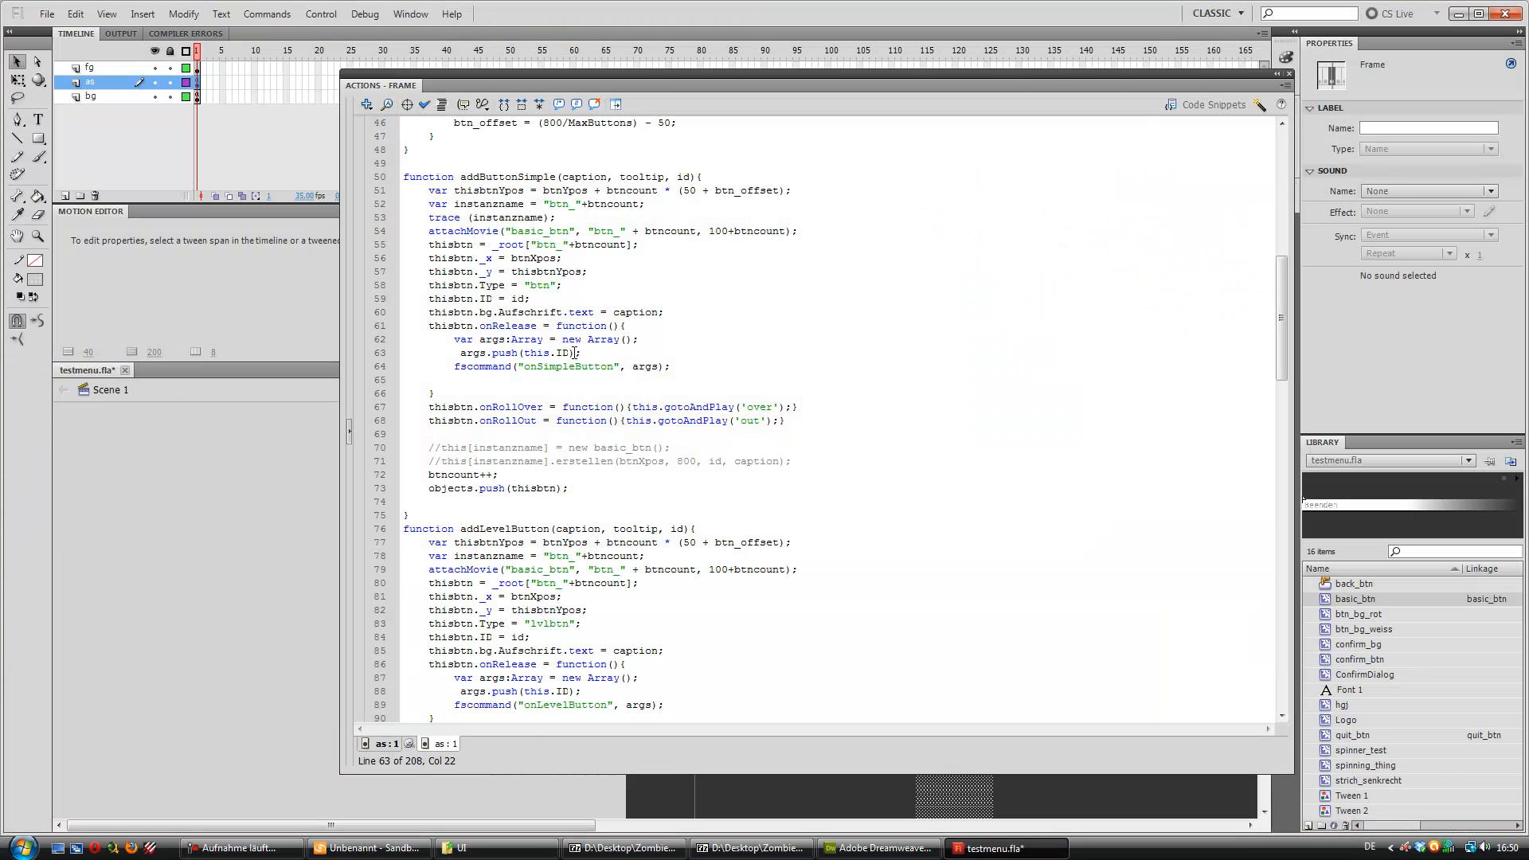
scroll(574, 352, up, 11)
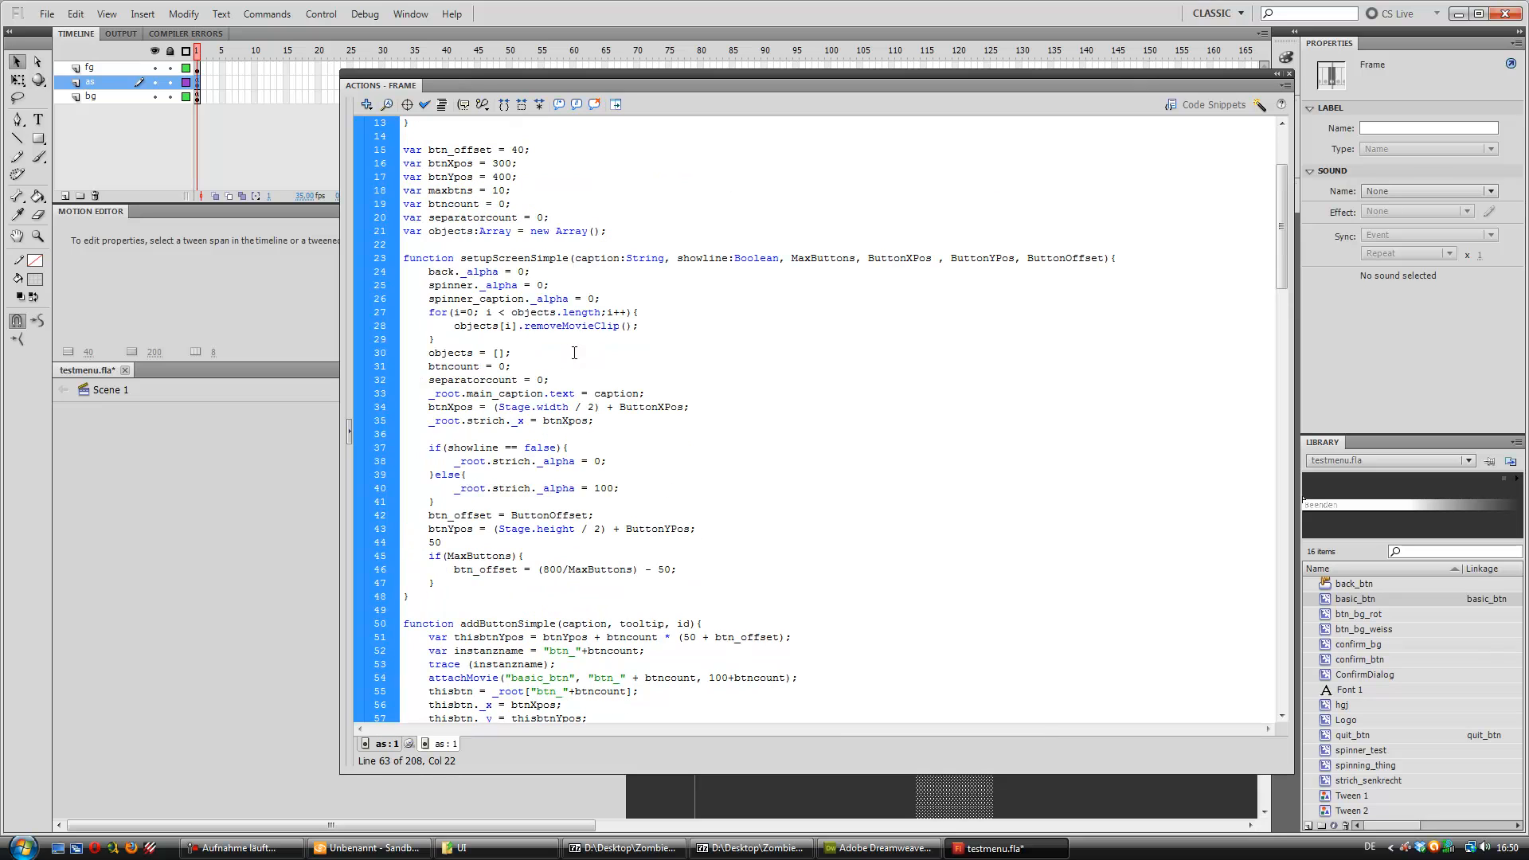
drag(453, 273, 548, 276)
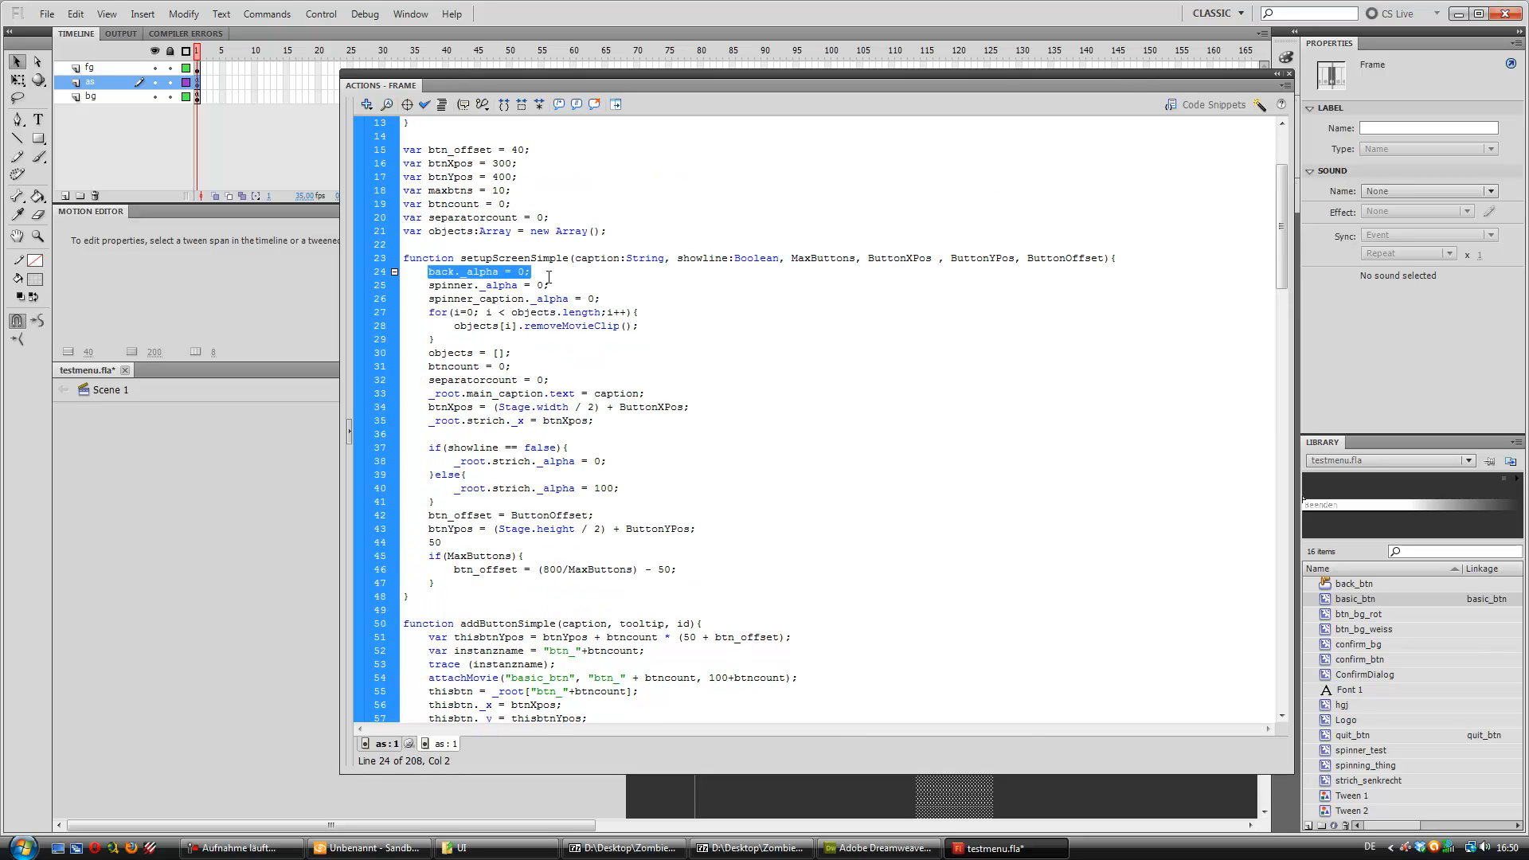
click(467, 122)
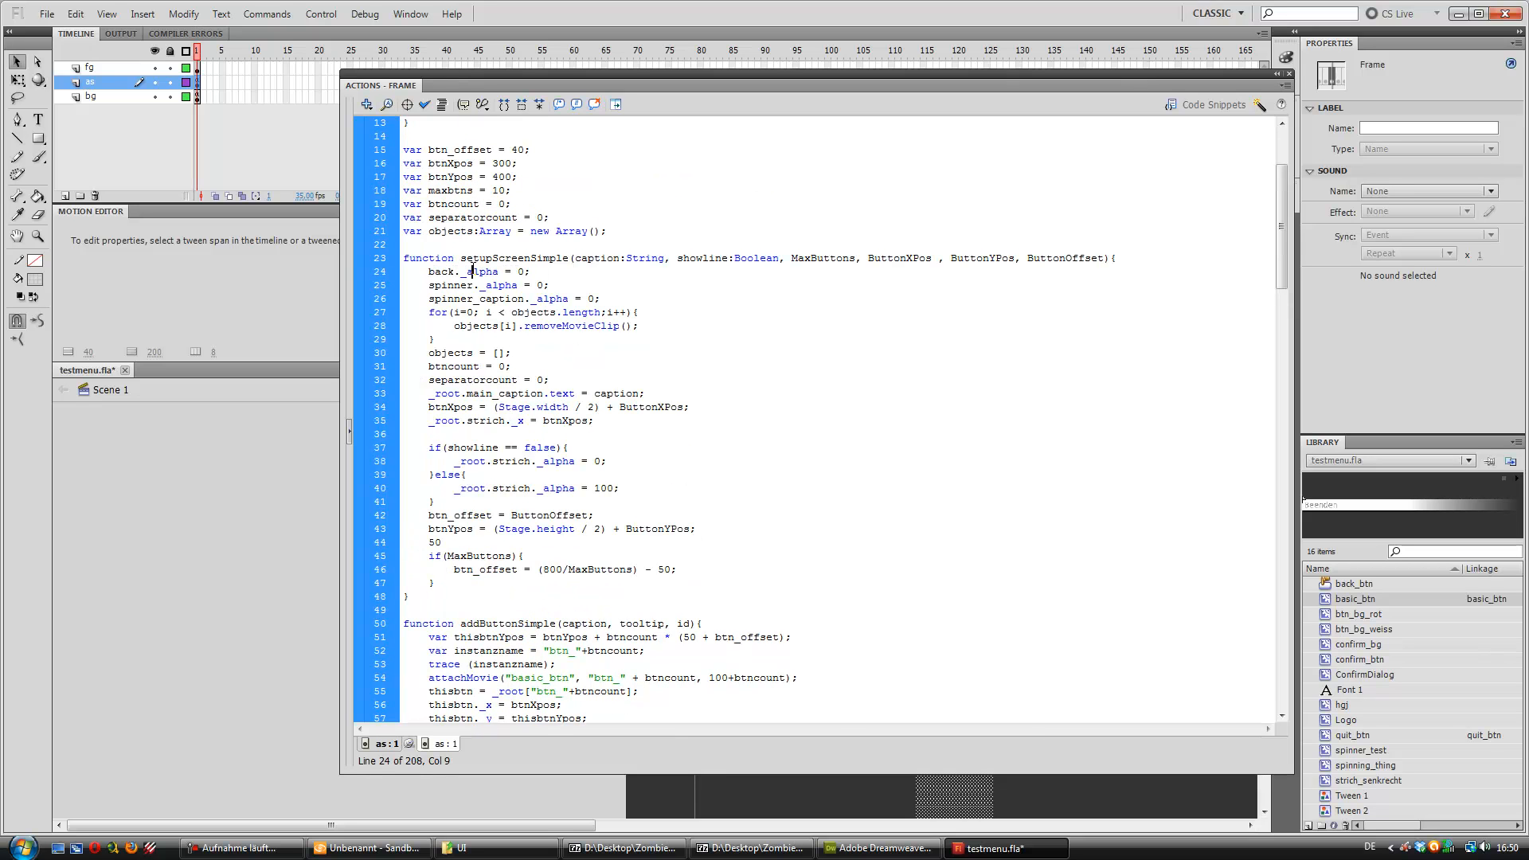
drag(468, 272, 493, 272)
click(524, 270)
- Point out the loop that removes the old movie clips and the lines resetting objects, btncount and separatorcount
click(588, 295)
drag(494, 333, 502, 338)
click(502, 338)
click(562, 327)
mouse_move(434, 364)
mouse_down()
mouse_move(477, 355)
mouse_move(459, 353)
mouse_up()
click(459, 354)
click(504, 368)
click(467, 380)
click(542, 368)
- Move the Actions window off the stage's Caption text and point out the line assigning caption to main_caption.text
click(558, 74)
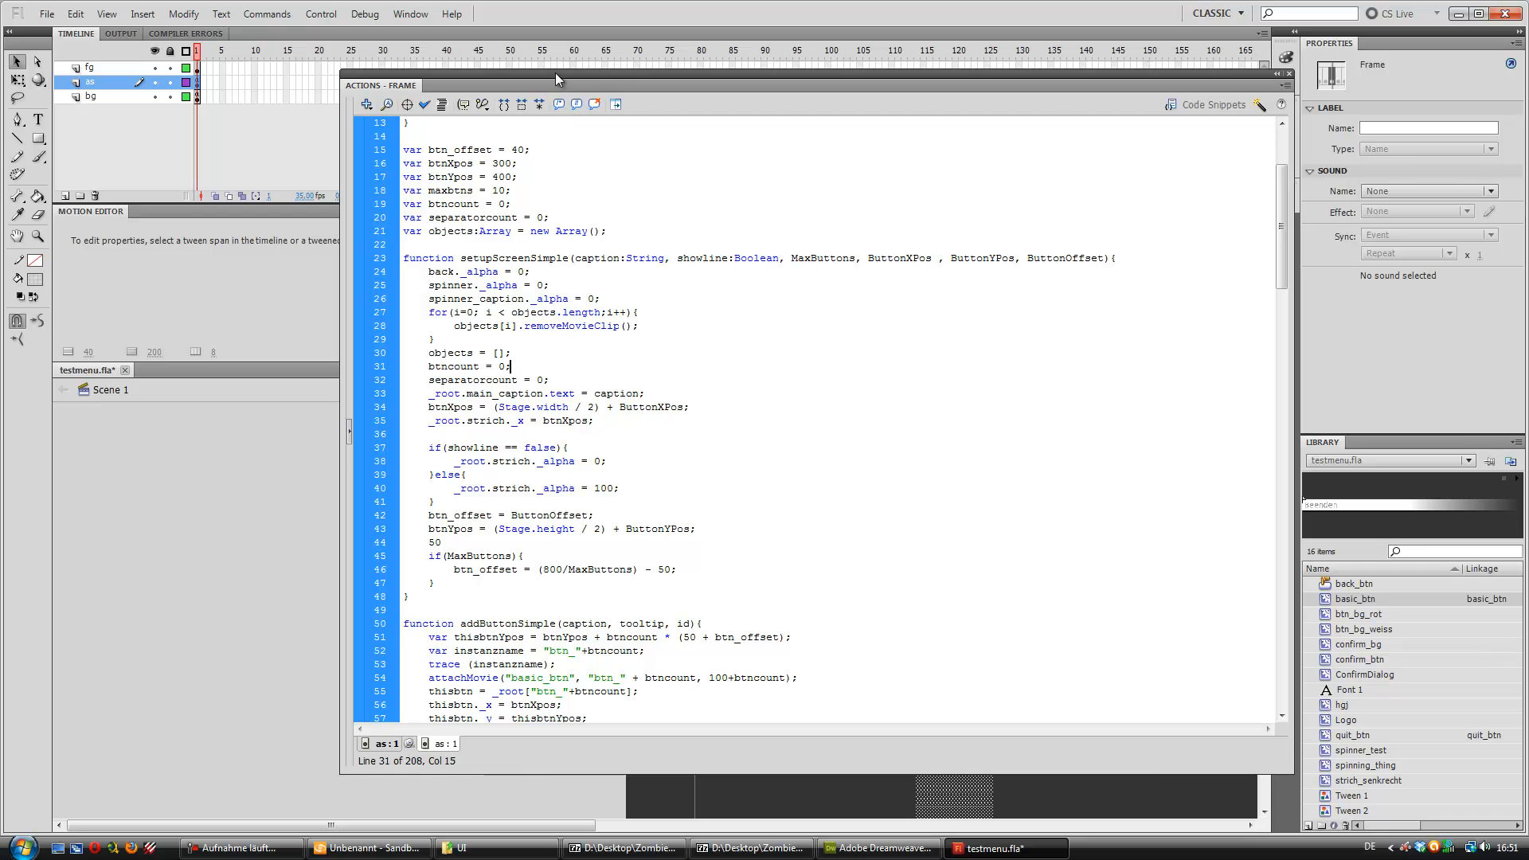
drag(428, 52, 402, 44)
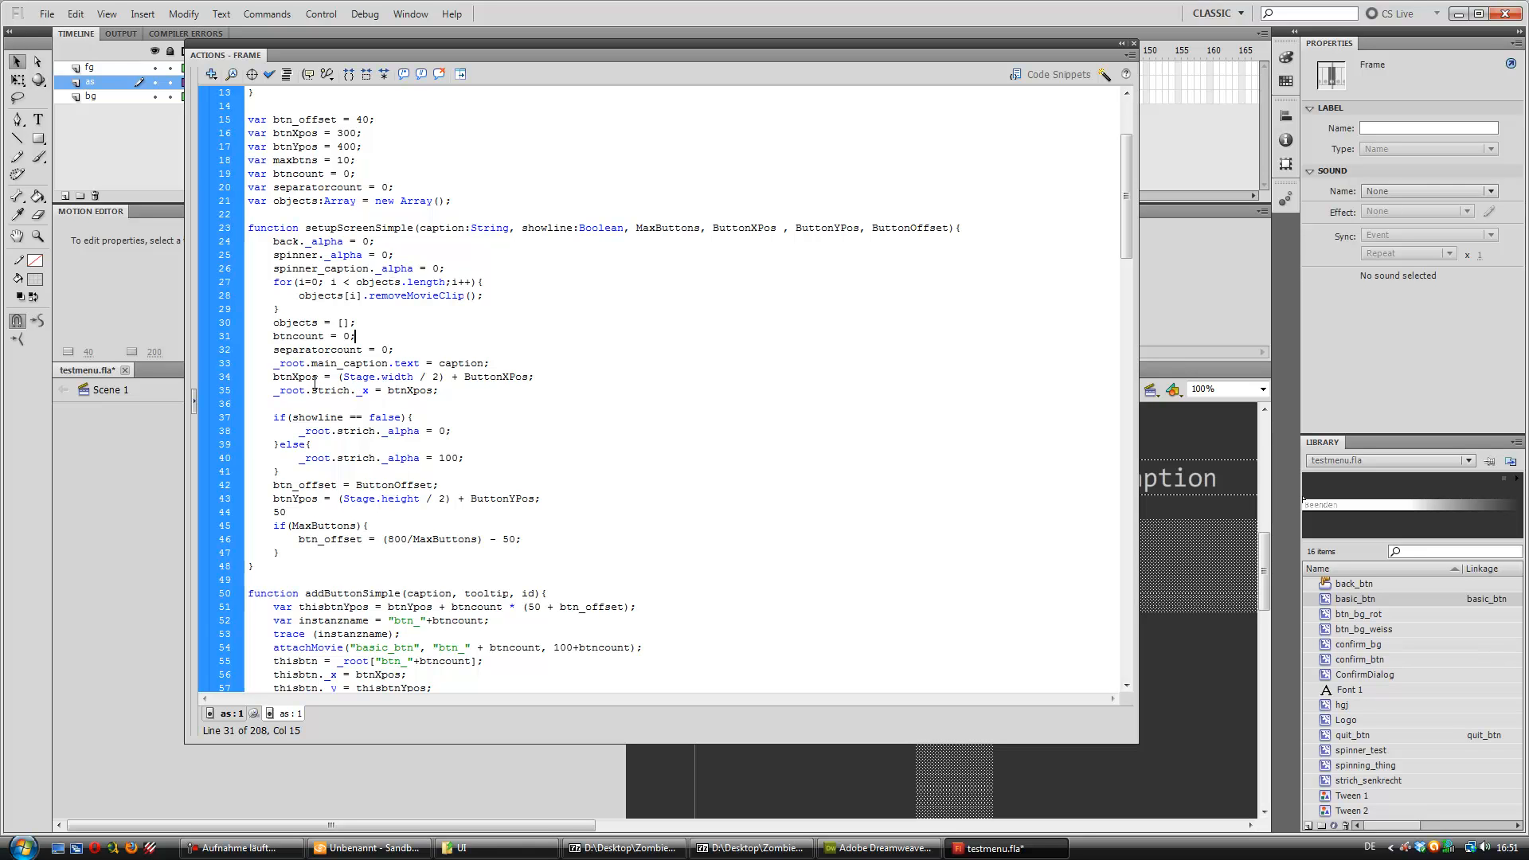
click(347, 364)
click(451, 363)
- Point out the btnXpos and btn_offset assignments in the setupScreenSimple function
scroll(283, 493, down, 1)
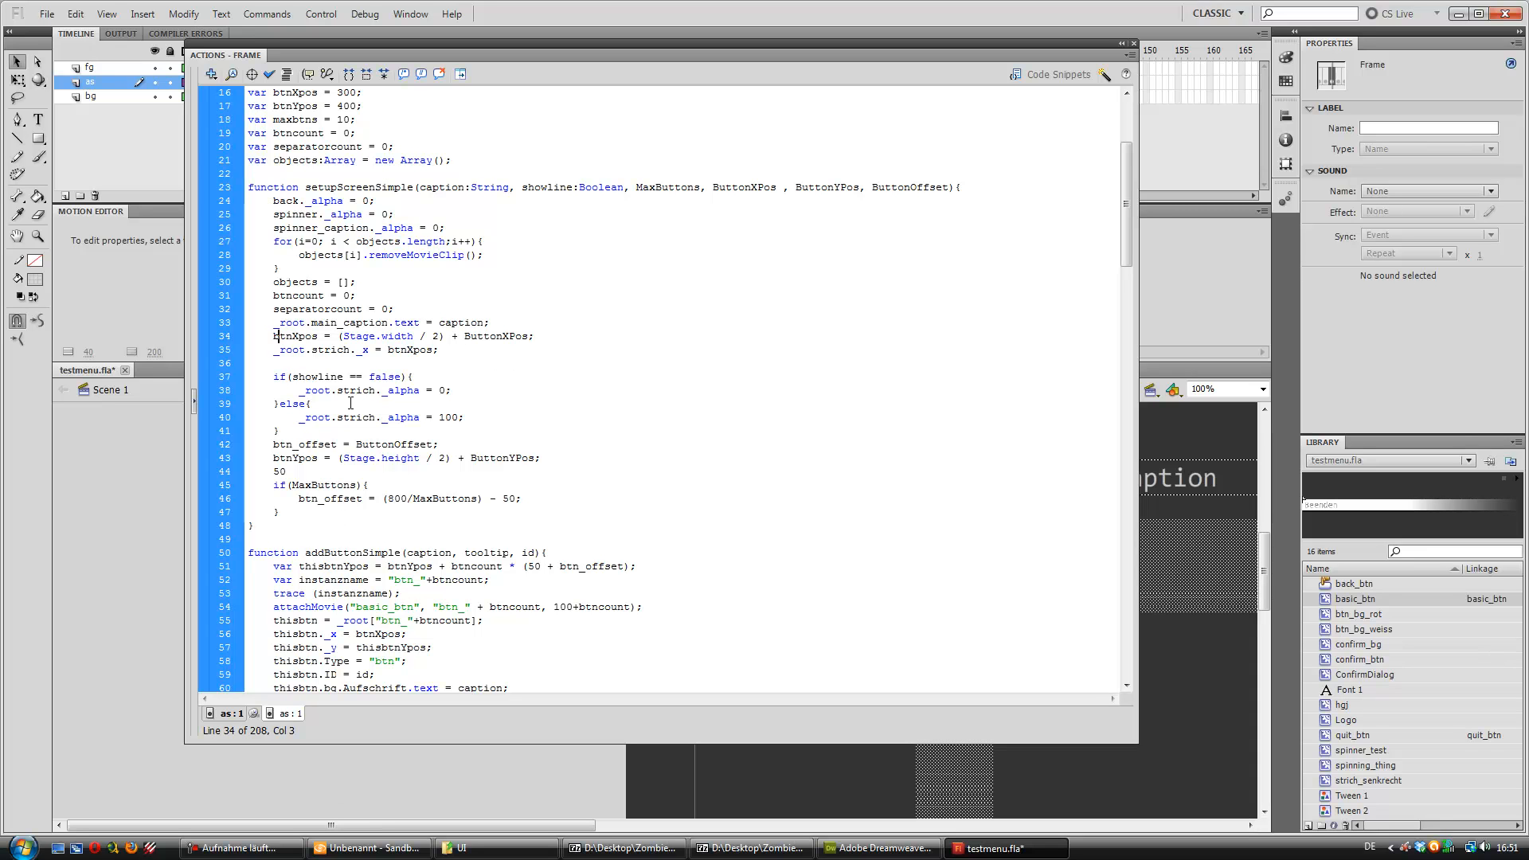
click(358, 444)
scroll(358, 445, down, 4)
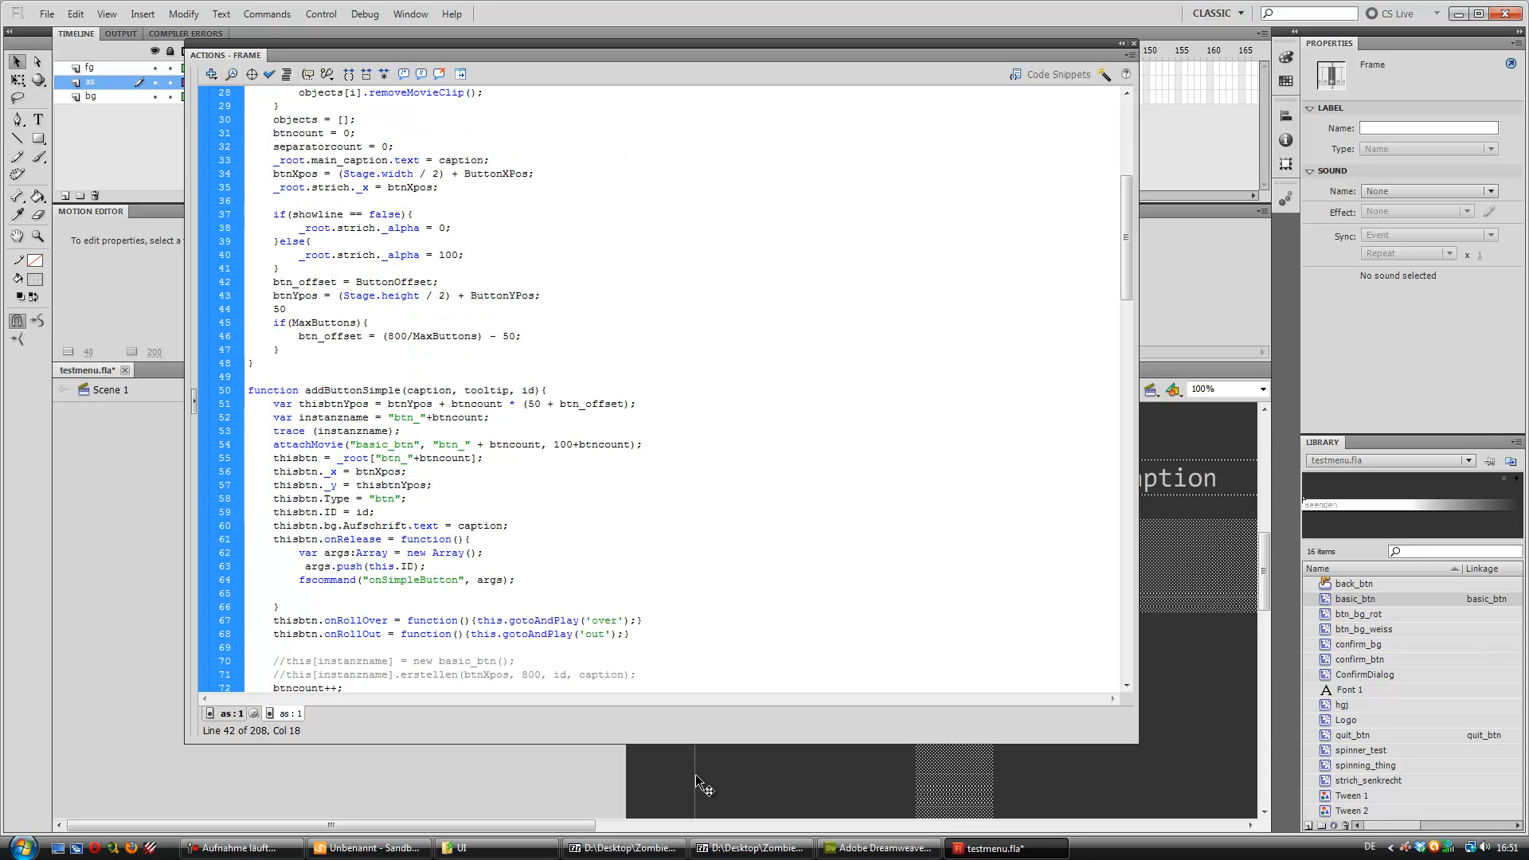
- Point out the strich._alpha assignments in the showline condition and close the Actions window to reveal the stage
drag(351, 227, 450, 228)
click(445, 228)
click(391, 254)
click(456, 261)
click(1134, 45)
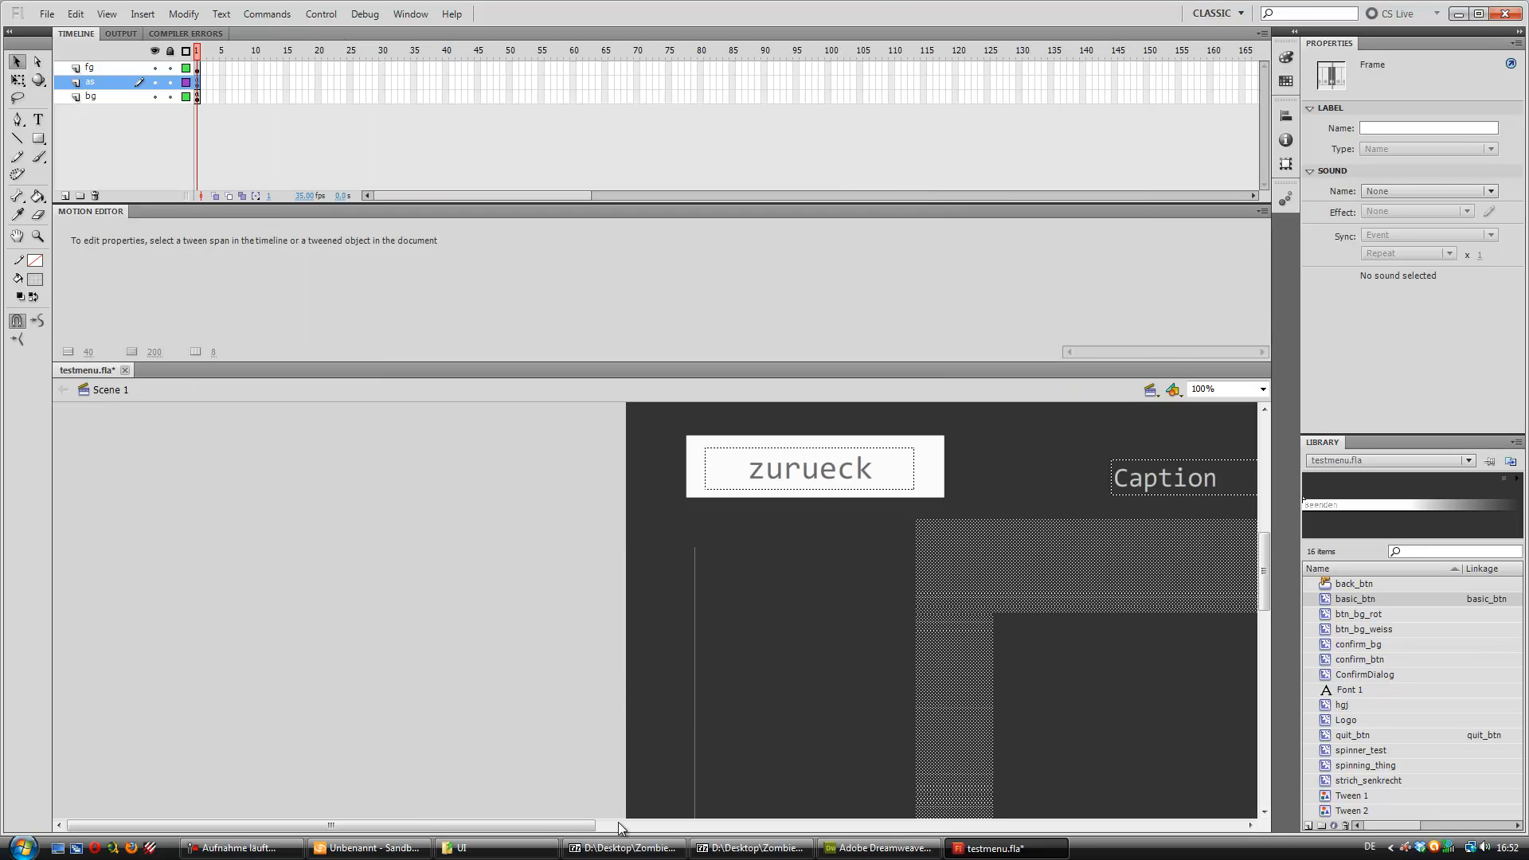